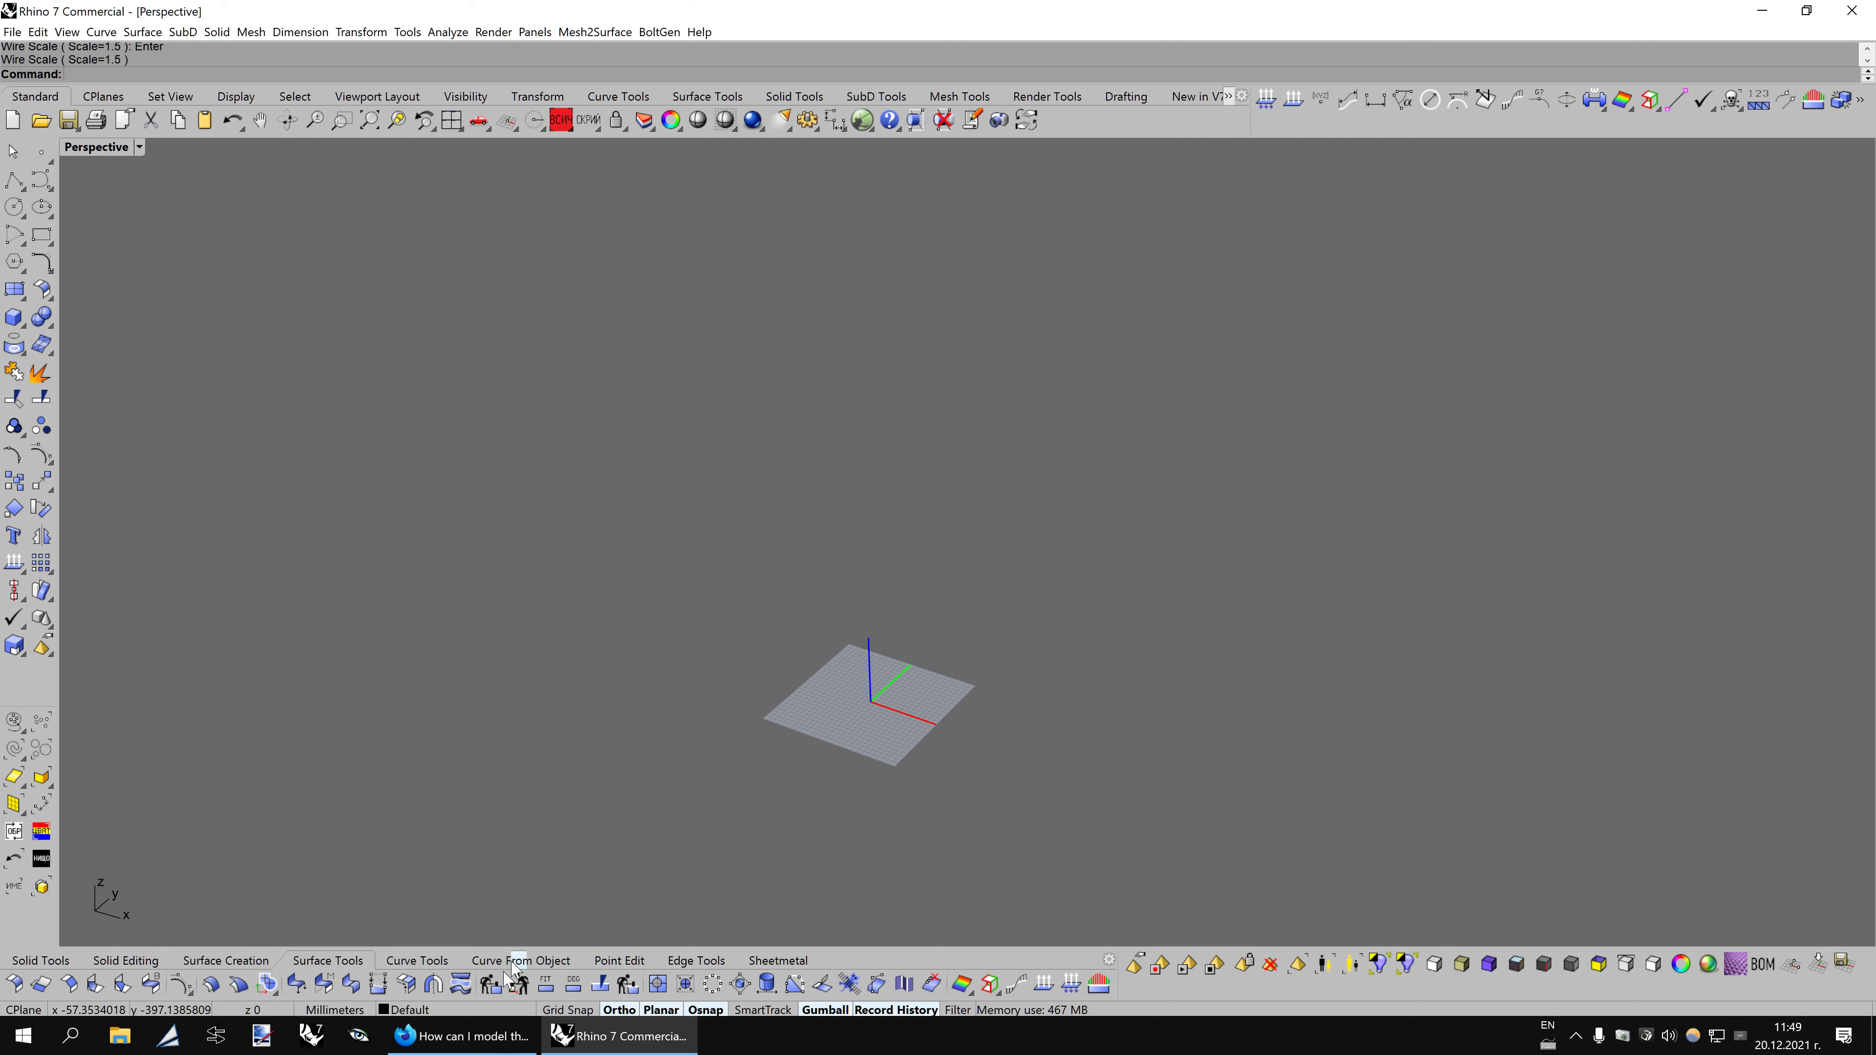
# Enlarge the reference stairs photo, then return to the Rhino model.
pyautogui.click(462, 1036)
pyautogui.click(569, 600)
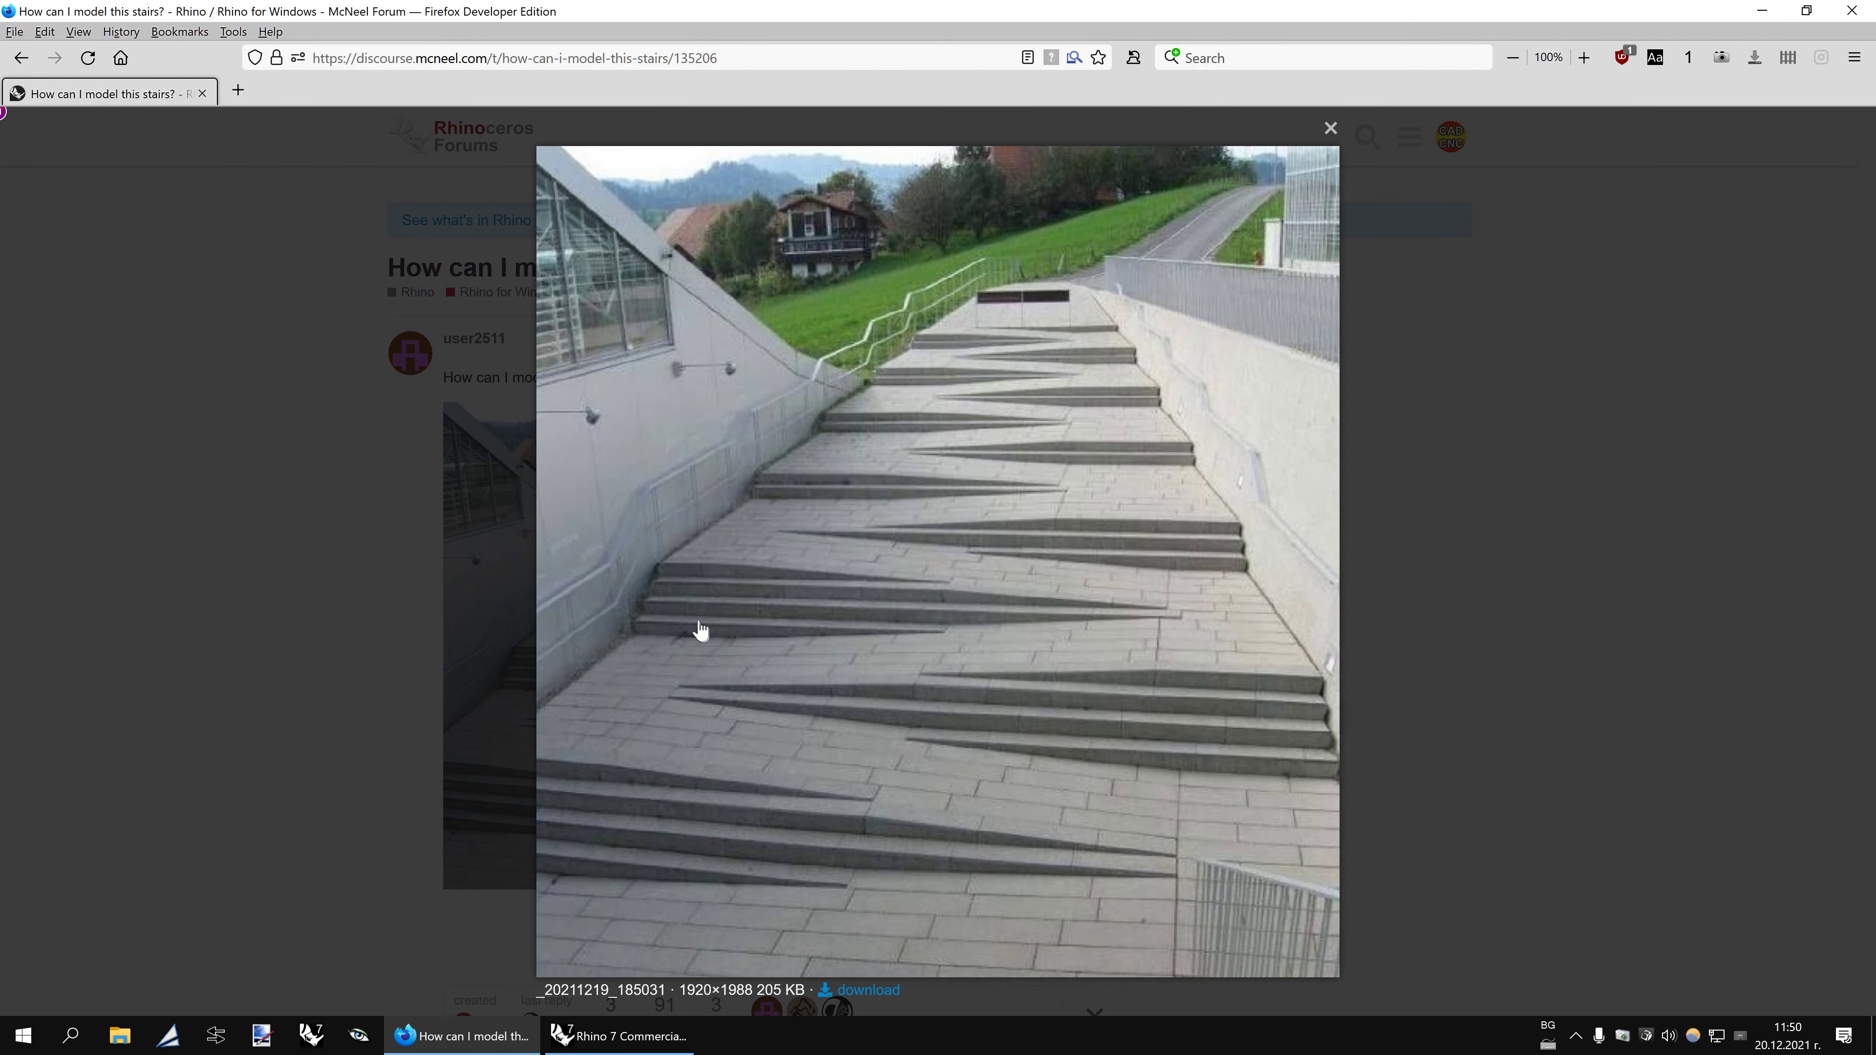
pyautogui.click(674, 1035)
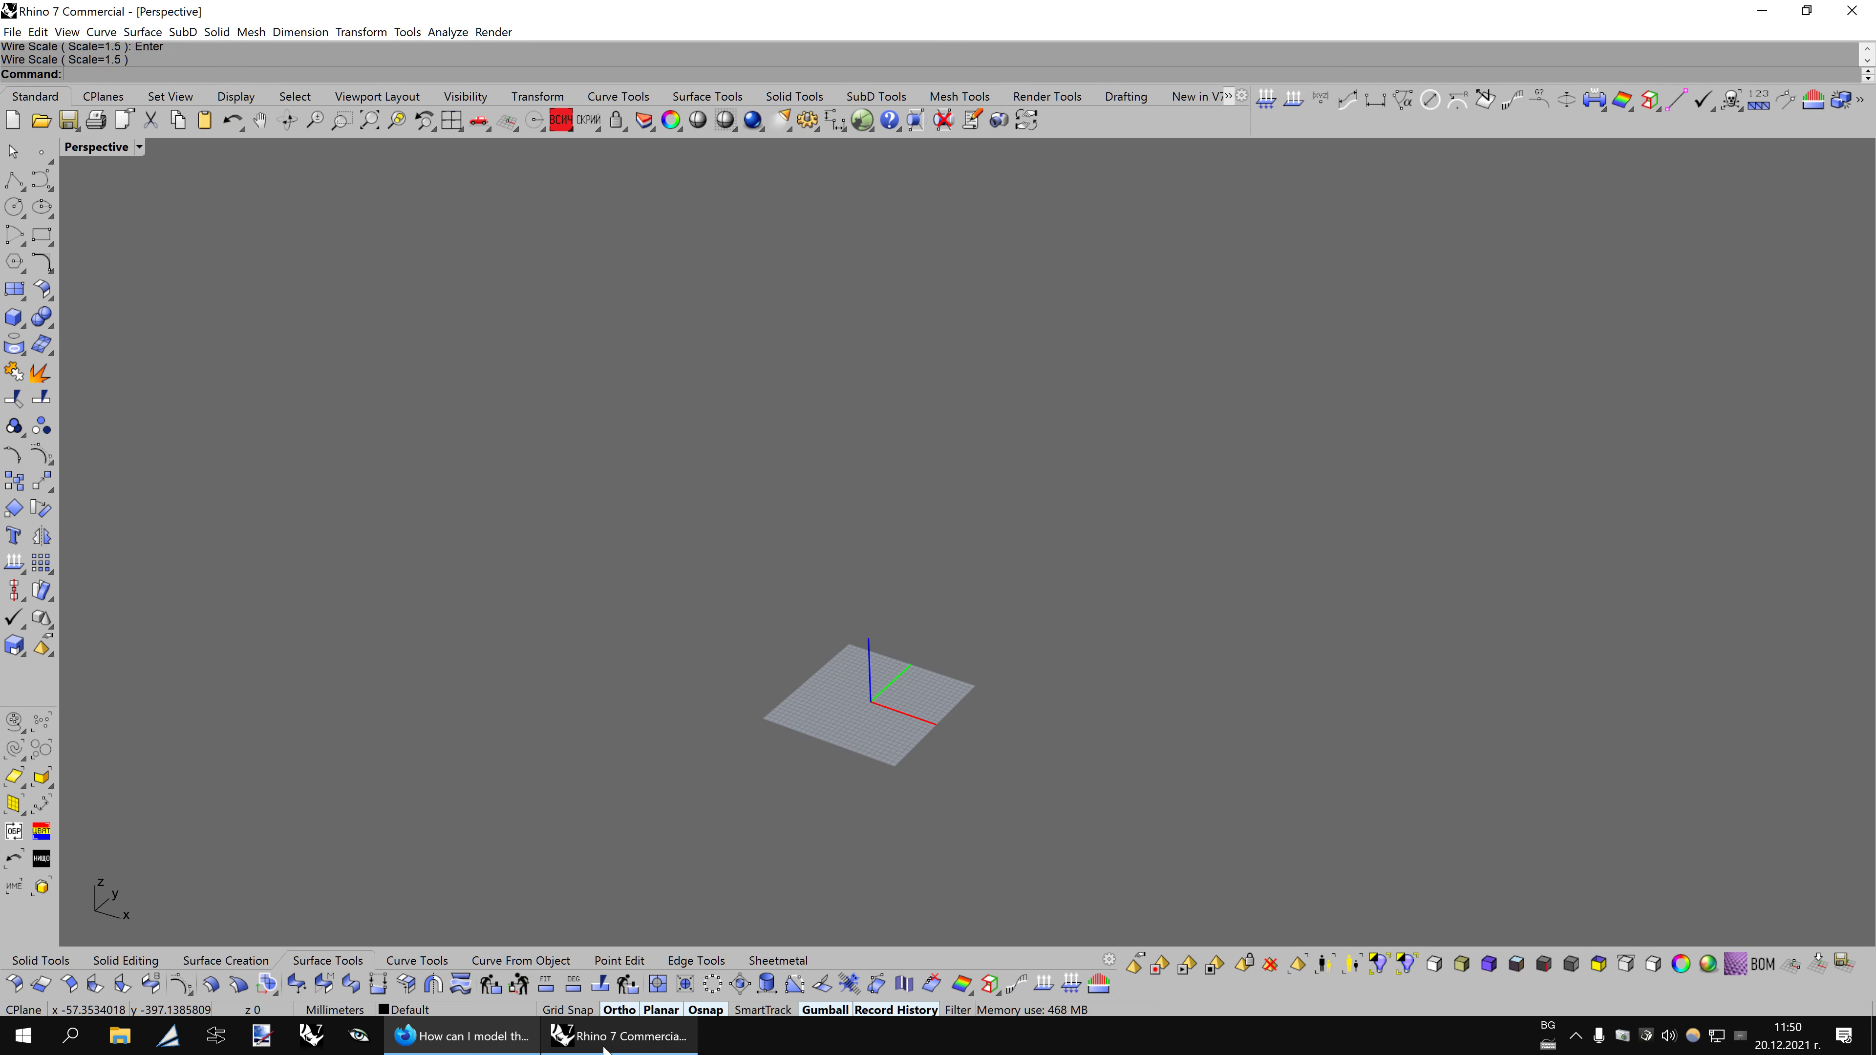
# Draw a 500 × 1000 plane from the origin and show it shaded in Bobi1.
pyautogui.click(14, 288)
pyautogui.scroll(-2, 1005, 550)
pyautogui.click(897, 655)
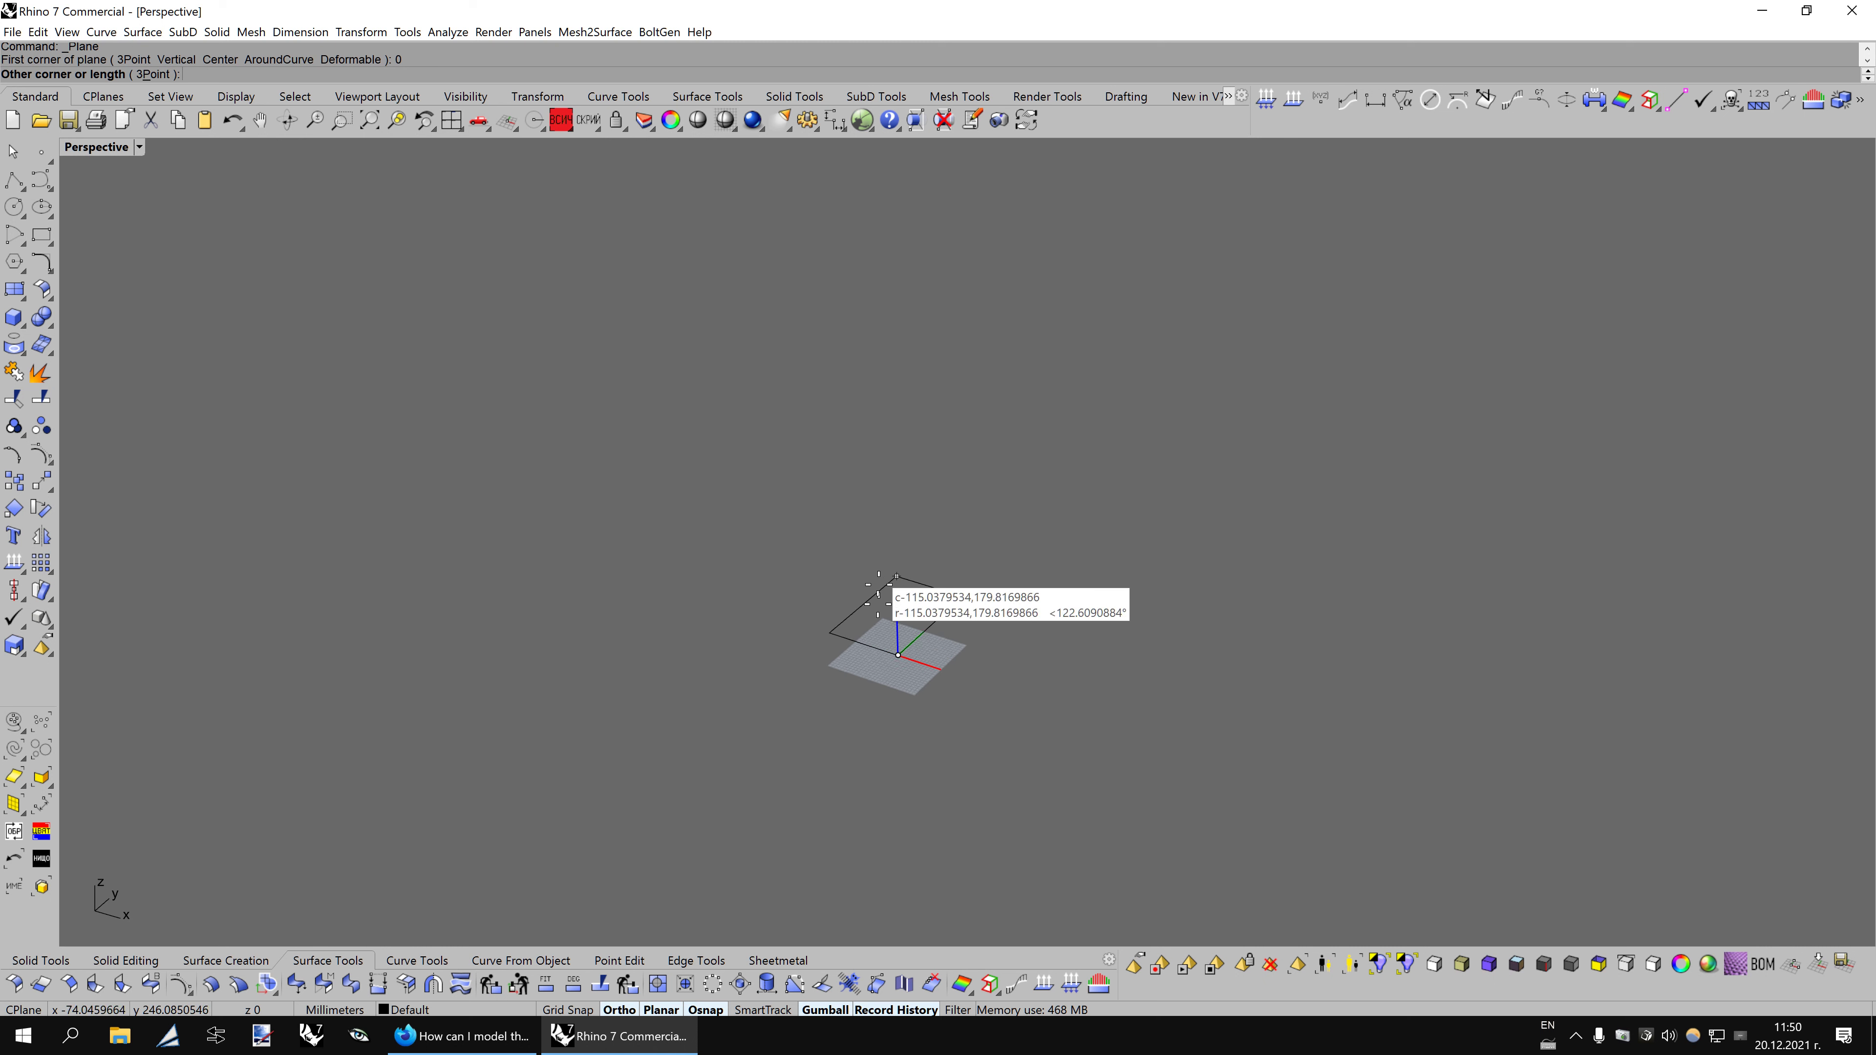
pyautogui.scroll(-3, 879, 594)
pyautogui.write('5')
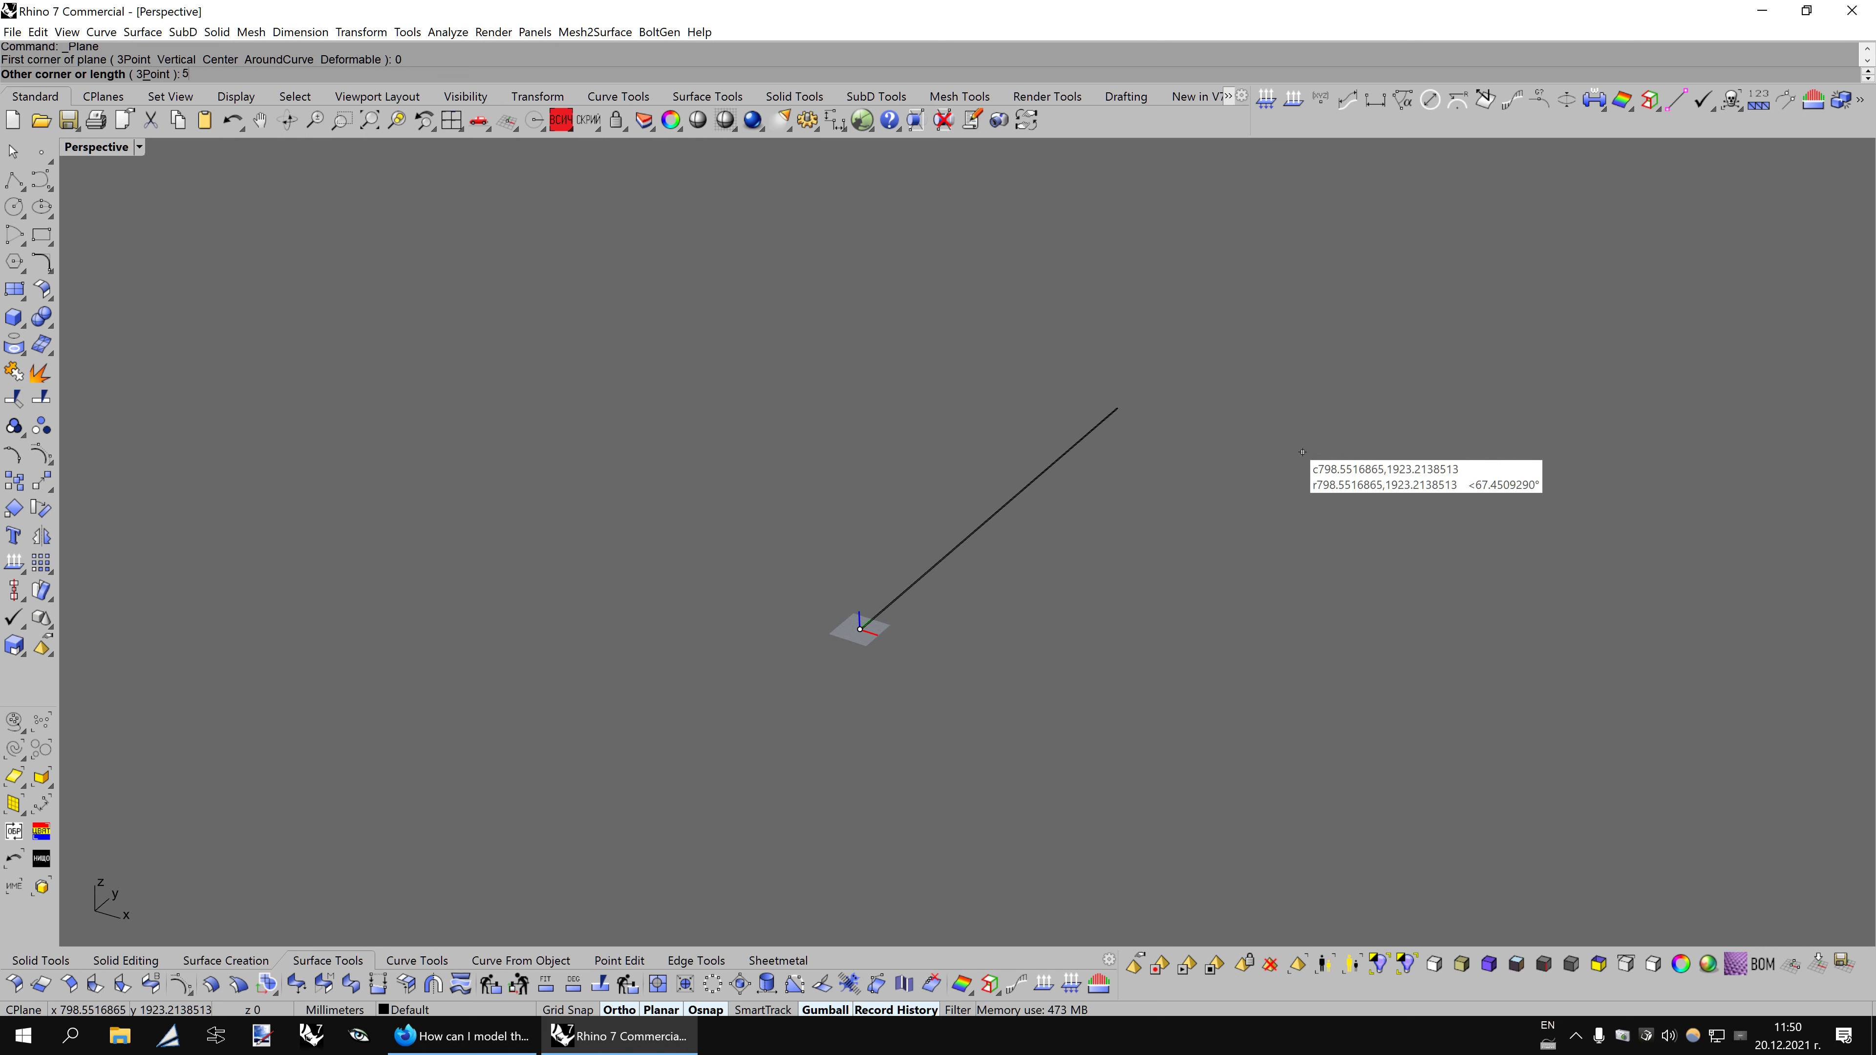
pyautogui.write('00')
pyautogui.press('Return')
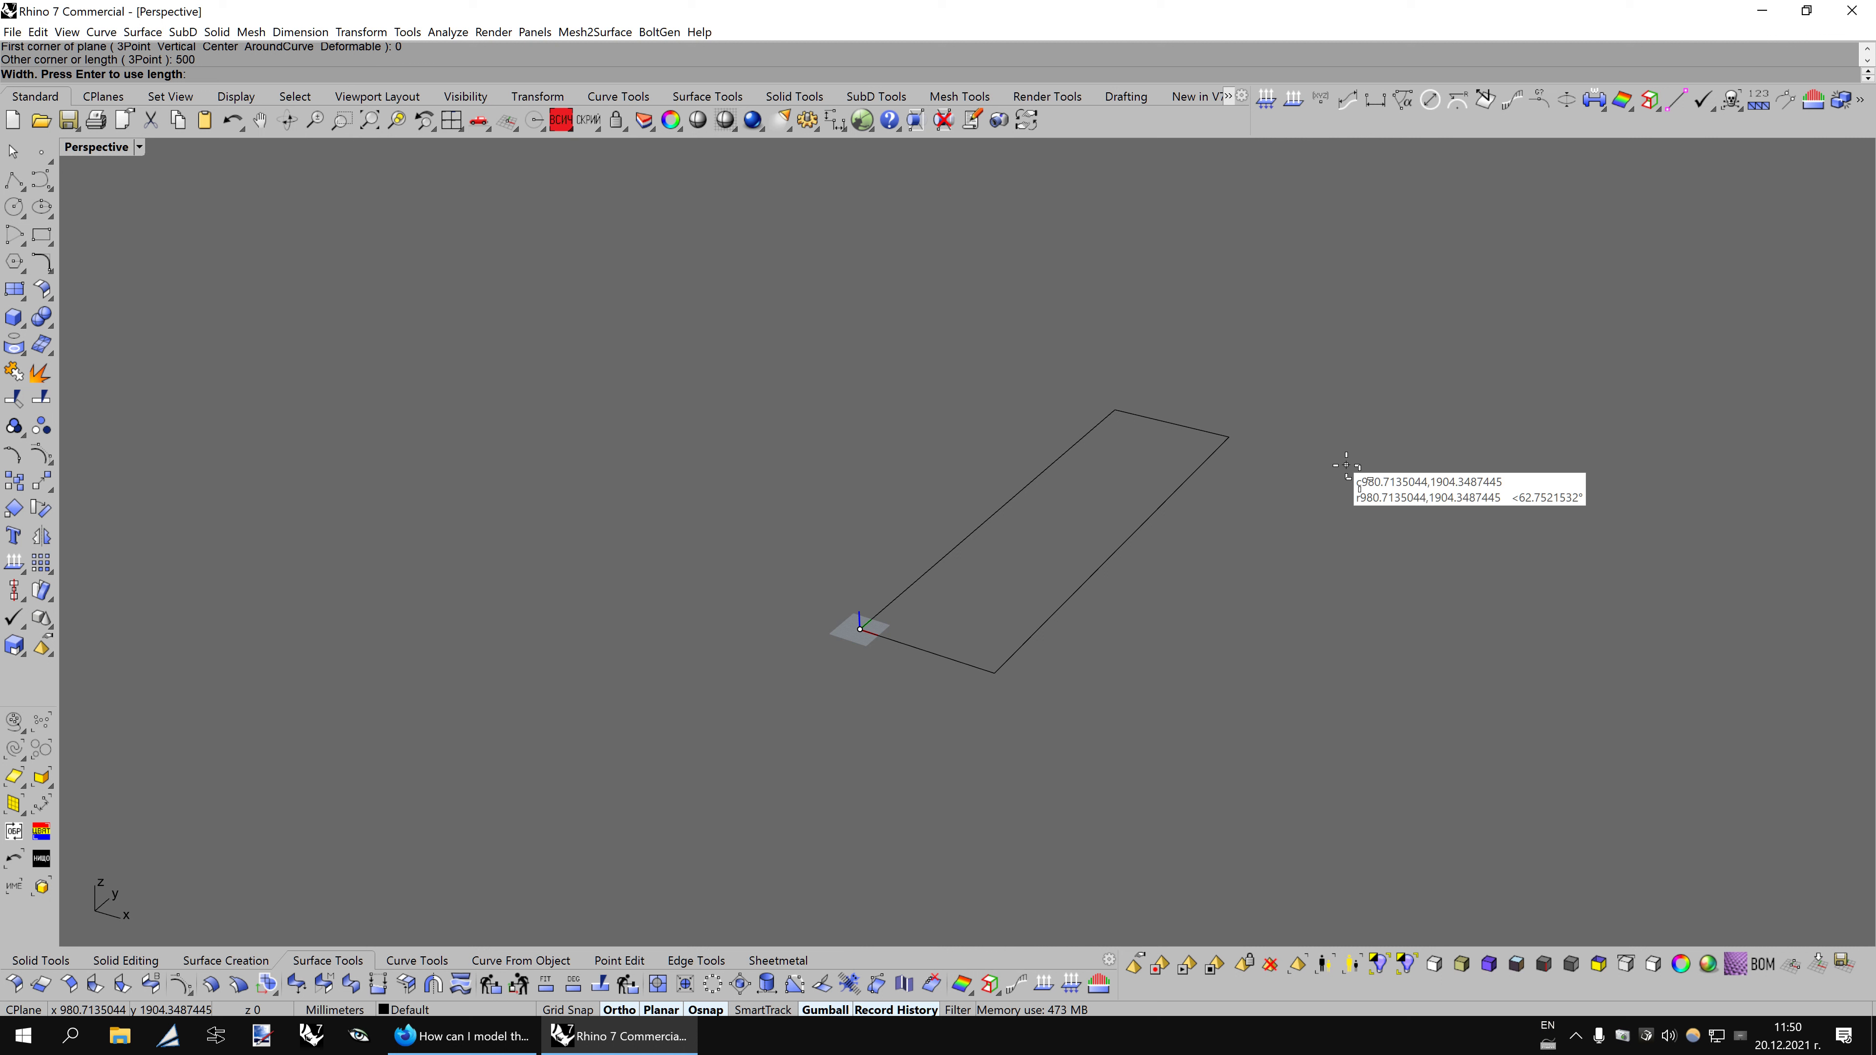
pyautogui.write('1000')
pyautogui.press('Return')
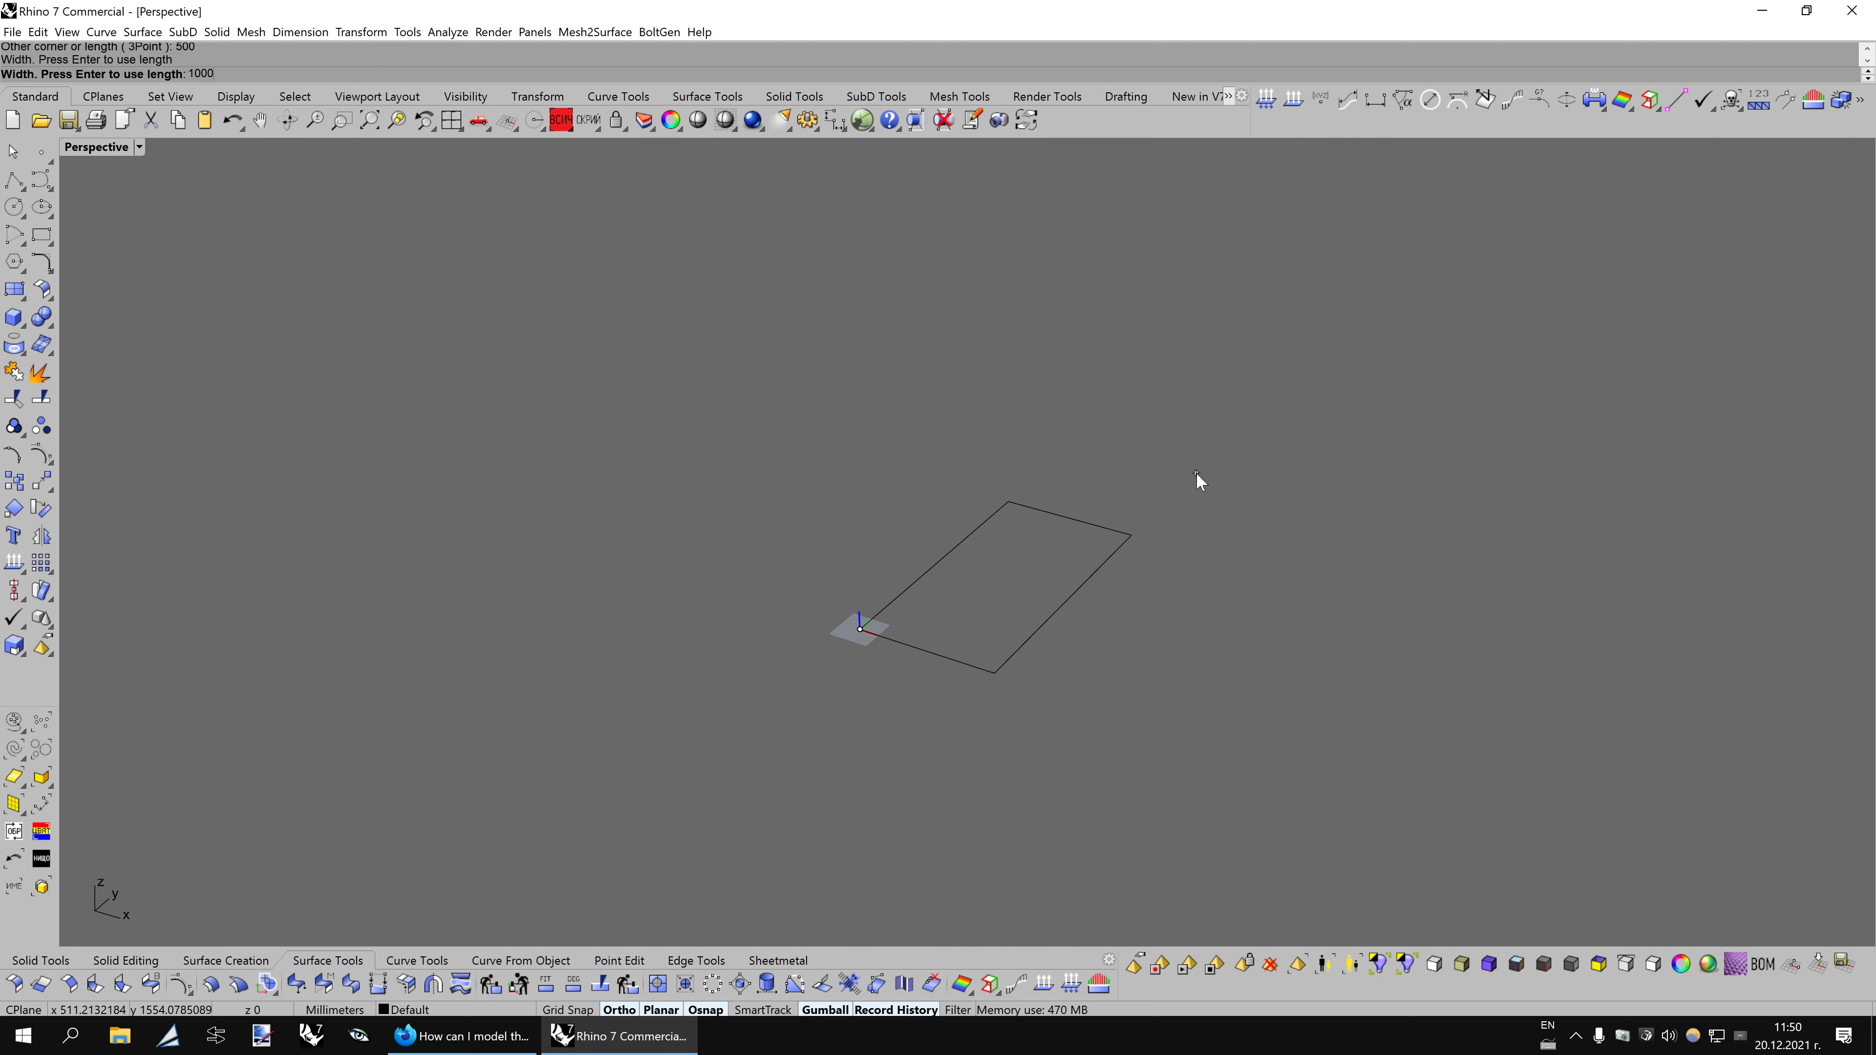
pyautogui.moveTo(1106, 625)
pyautogui.mouseDown(button='right')
pyautogui.moveTo(1178, 739)
pyautogui.moveTo(988, 640)
pyautogui.moveTo(1123, 650)
pyautogui.moveTo(1013, 591)
pyautogui.moveTo(958, 645)
pyautogui.moveTo(1066, 614)
pyautogui.mouseUp(button='right')
pyautogui.hotkey('ctrl', 'alt', 's')
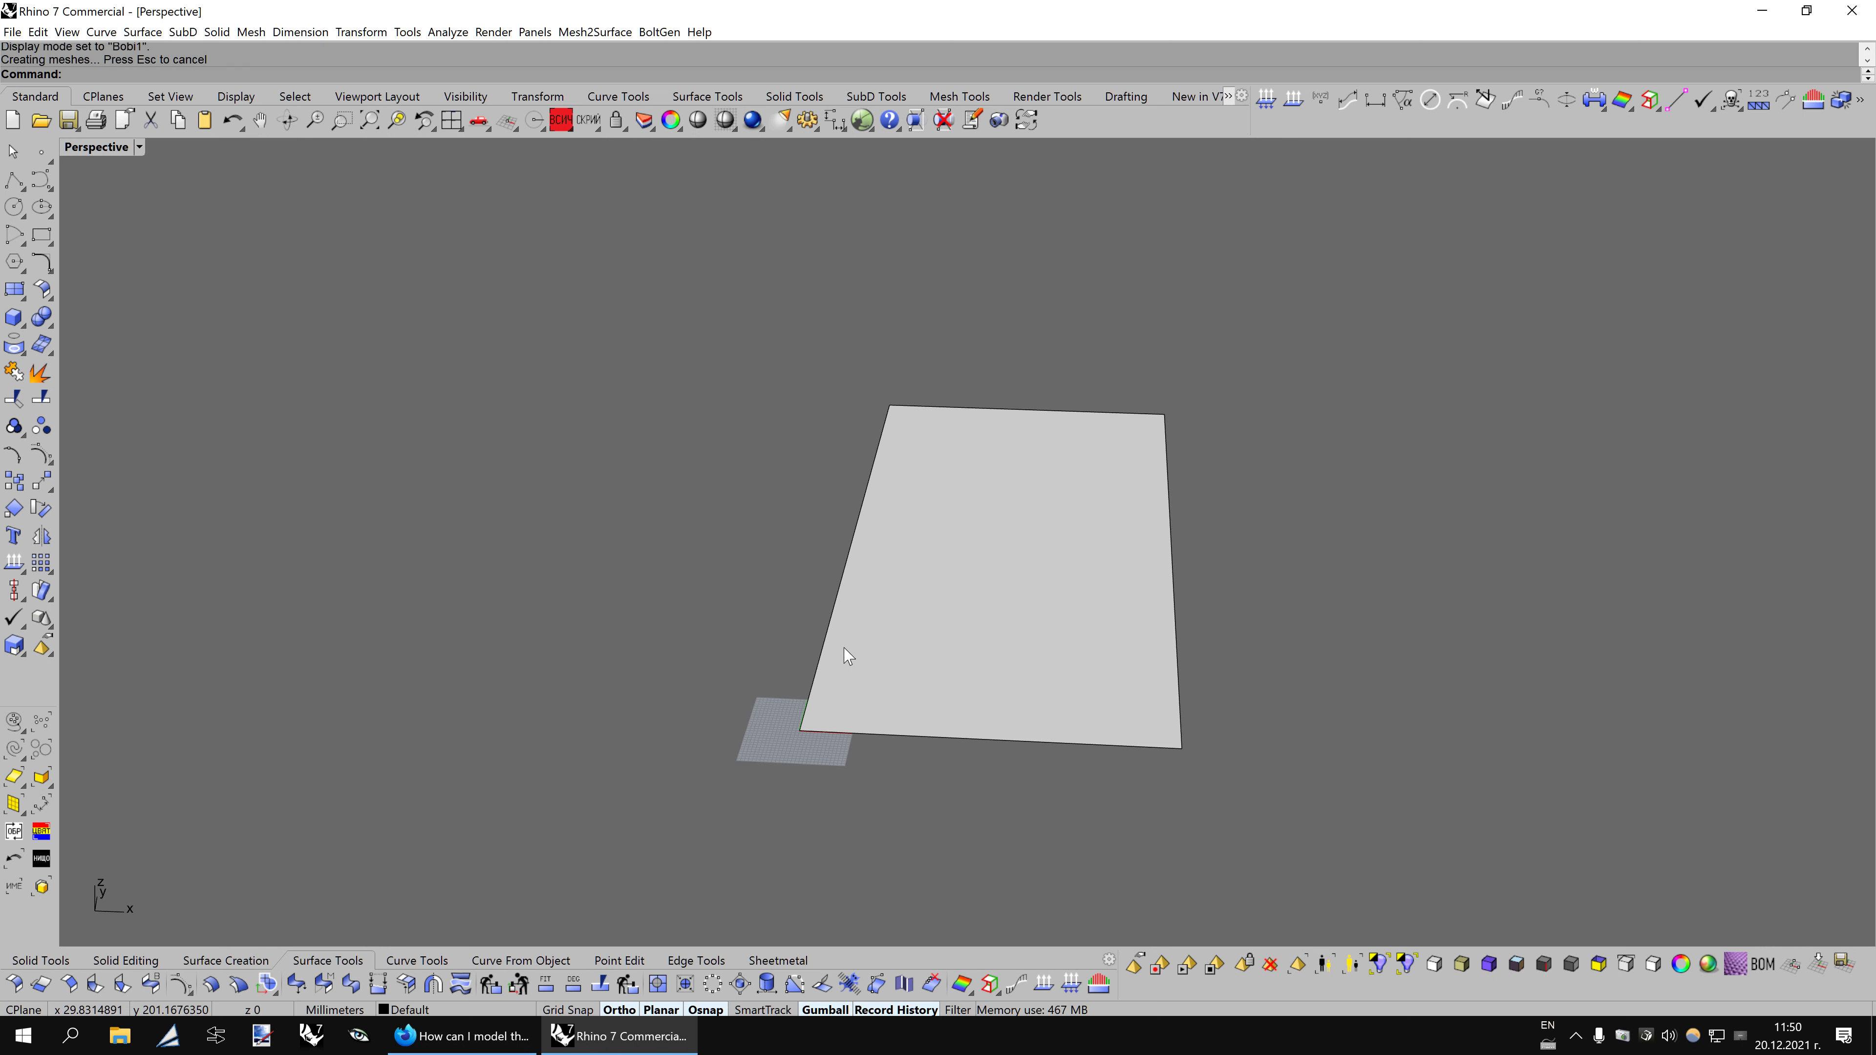
# Copy the plane 3000 mm sideways with the gumball and purge the copy's history.
pyautogui.click(961, 606)
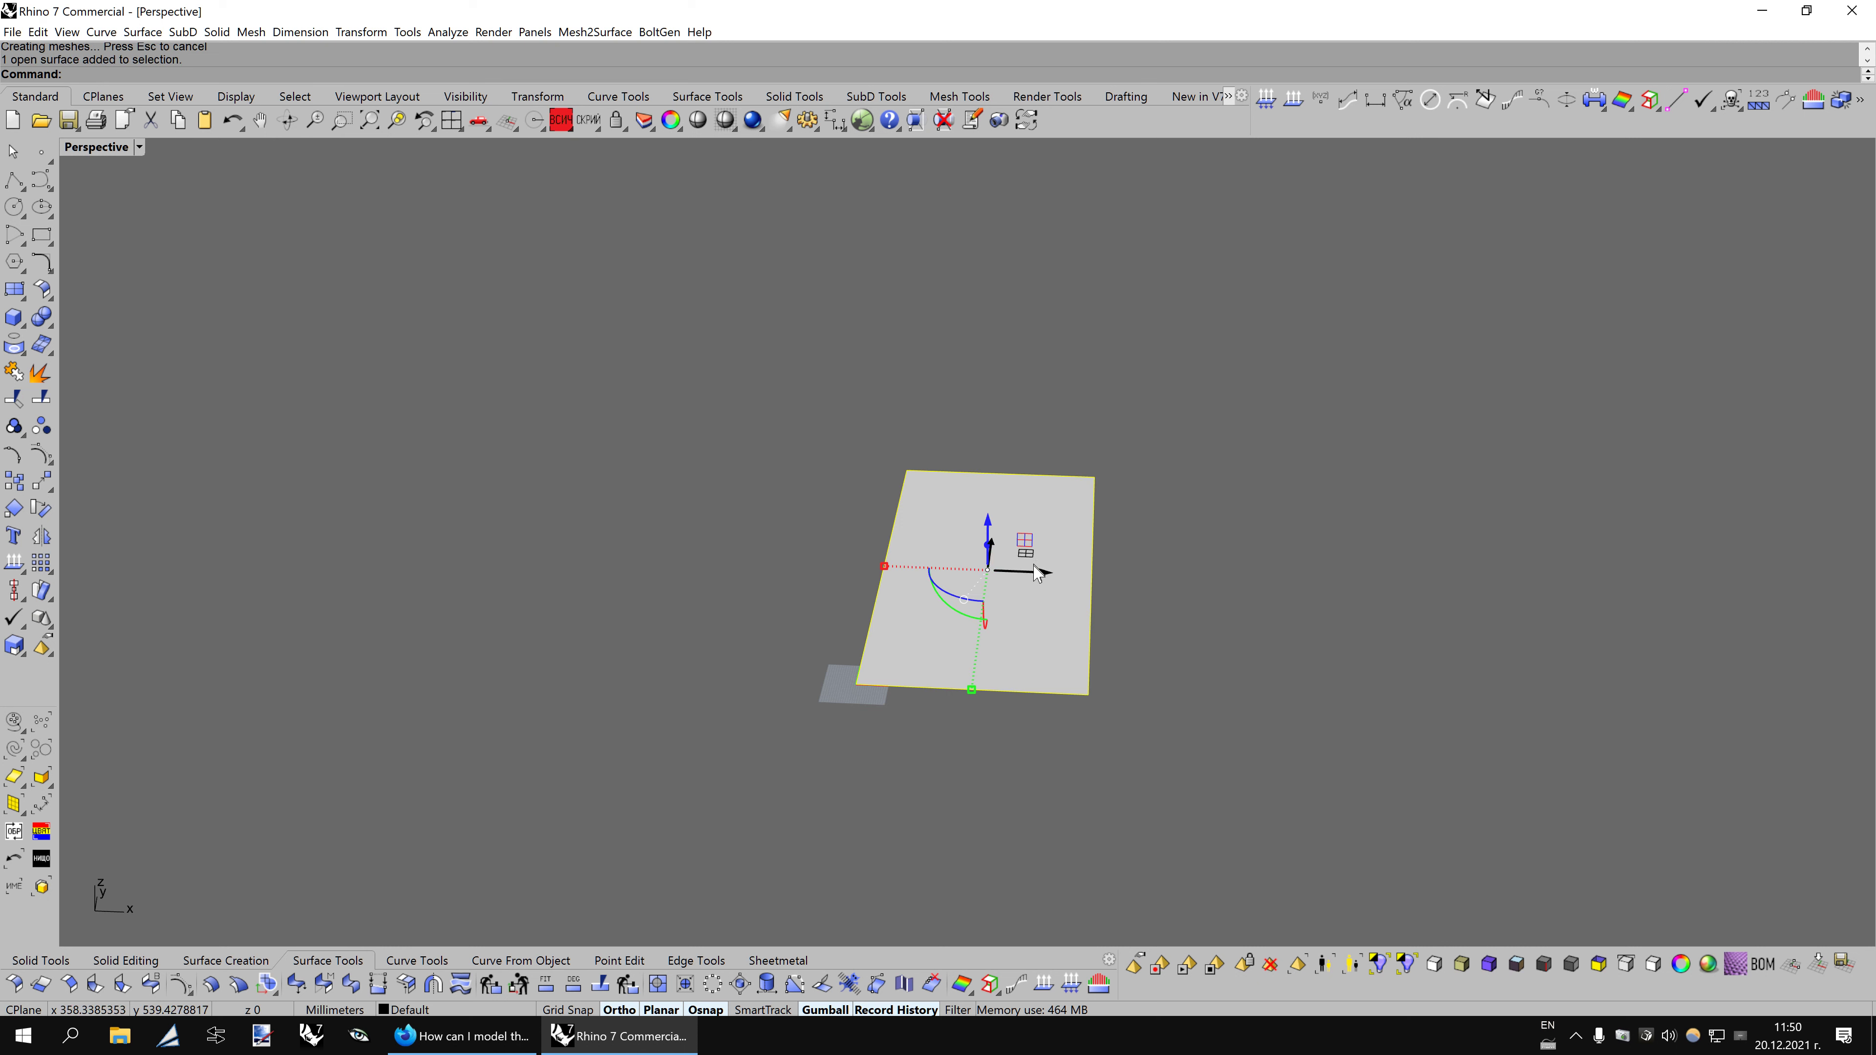
pyautogui.moveTo(1037, 574); pyautogui.dragTo(345, 538)
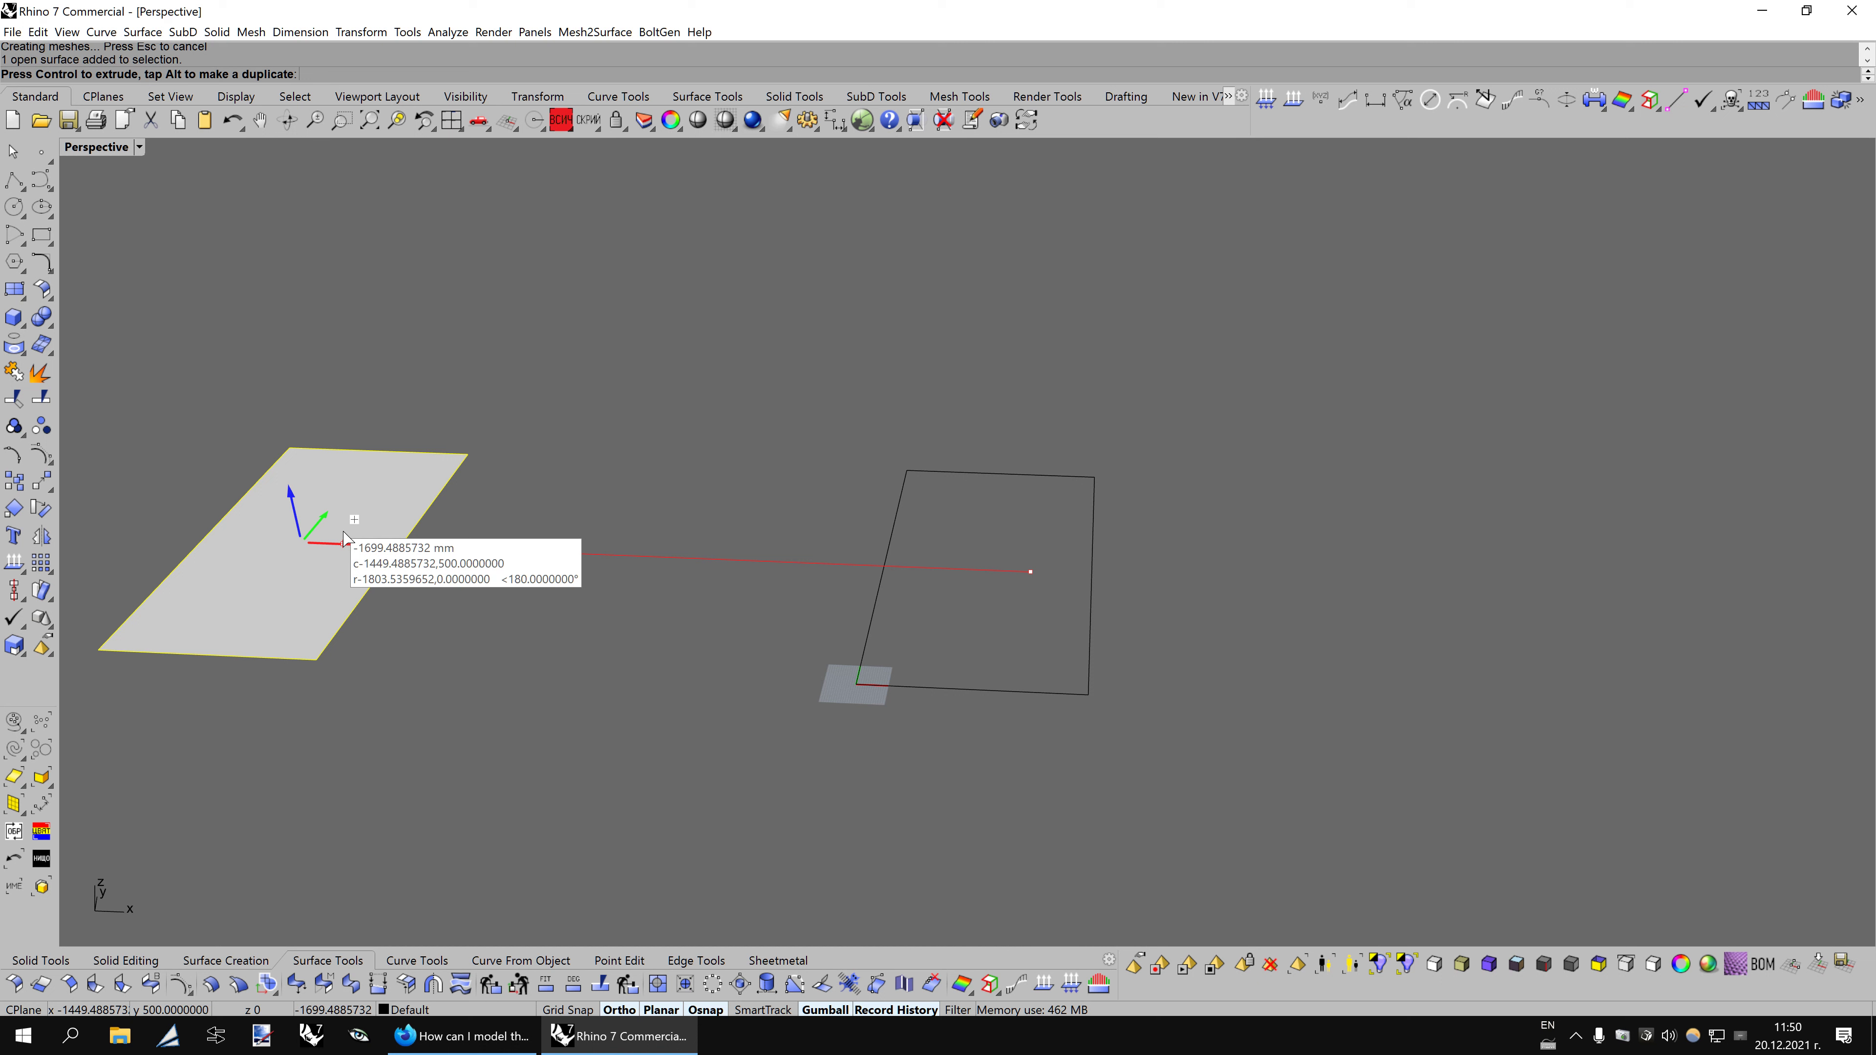
pyautogui.write('3000')
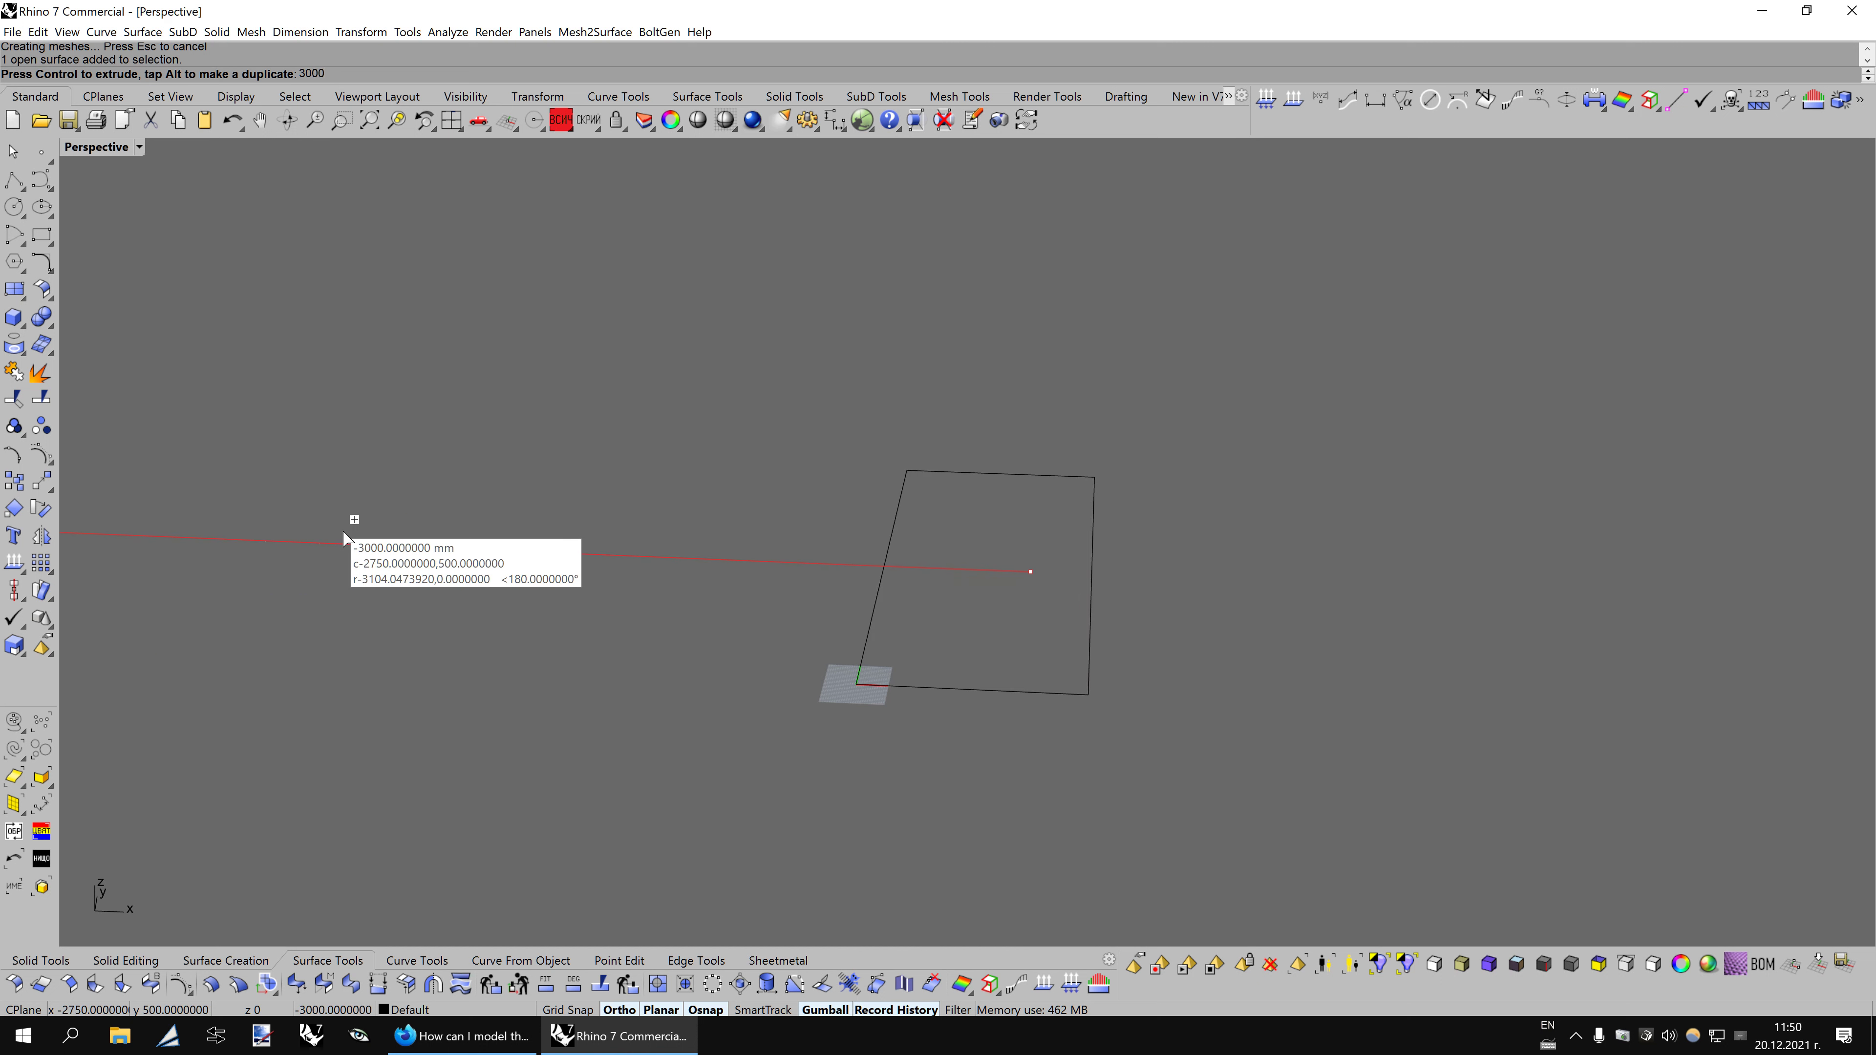
pyautogui.press('Return')
pyautogui.moveTo(515, 596)
pyautogui.mouseDown(button='right')
pyautogui.moveTo(1404, 721)
pyautogui.moveTo(1075, 750)
pyautogui.mouseUp(button='right')
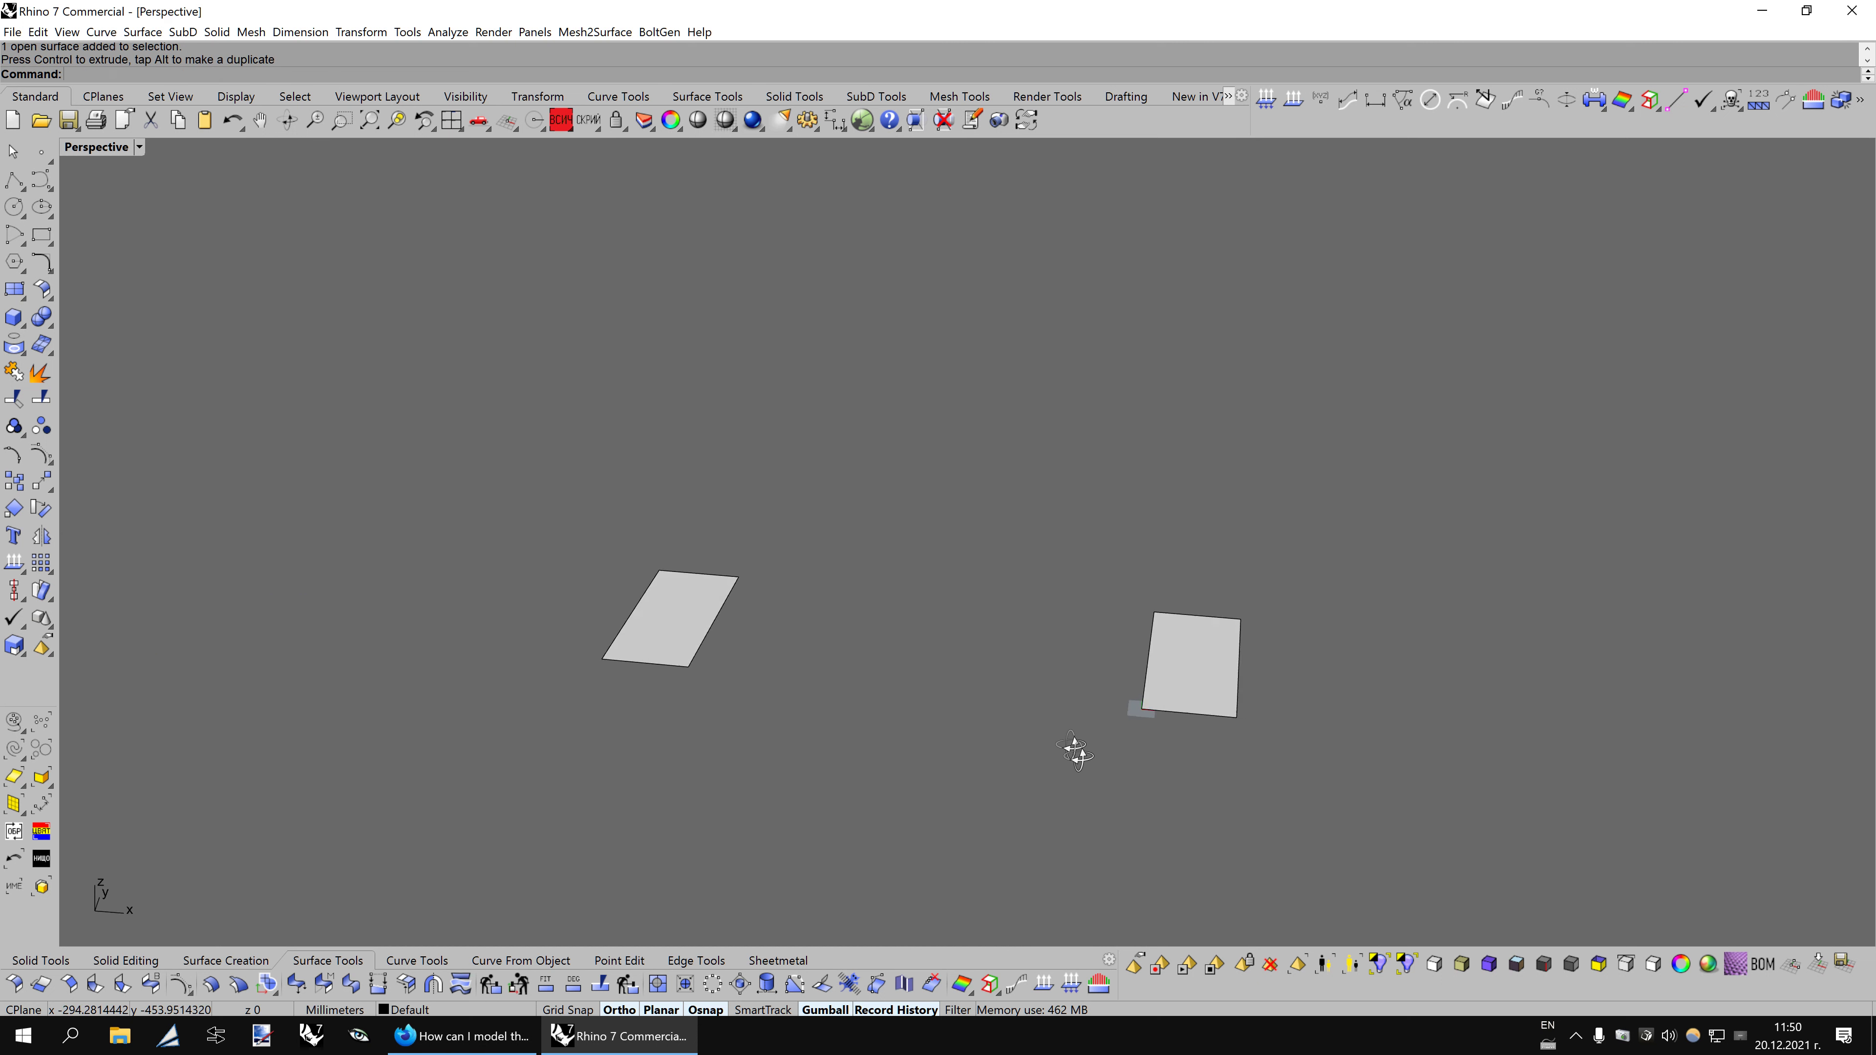
pyautogui.moveTo(869, 495); pyautogui.dragTo(580, 676)
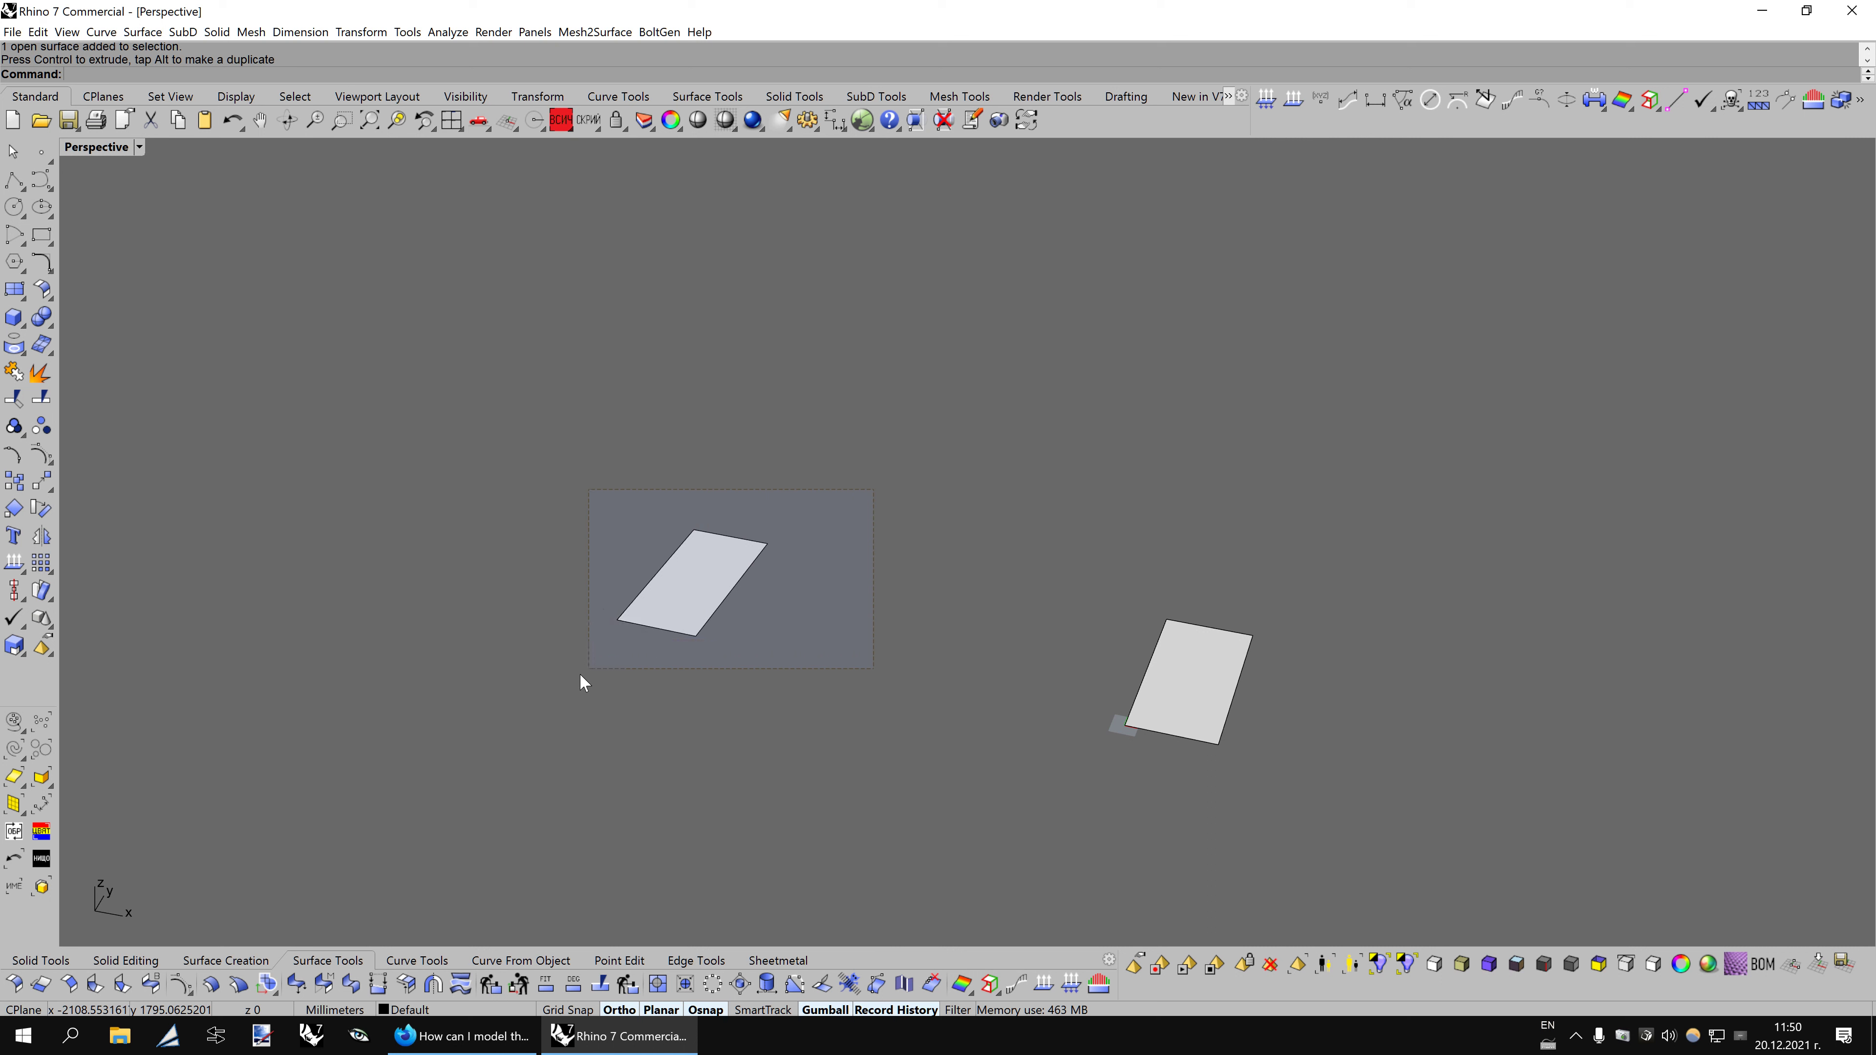
pyautogui.click(1271, 965)
# Check the reference photo, then lift the left plane 200 mm upward.
pyautogui.moveTo(1101, 851)
pyautogui.mouseDown(button='right')
pyautogui.moveTo(1091, 788)
pyautogui.moveTo(1164, 738)
pyautogui.moveTo(1114, 712)
pyautogui.mouseUp(button='right')
pyautogui.click(462, 1036)
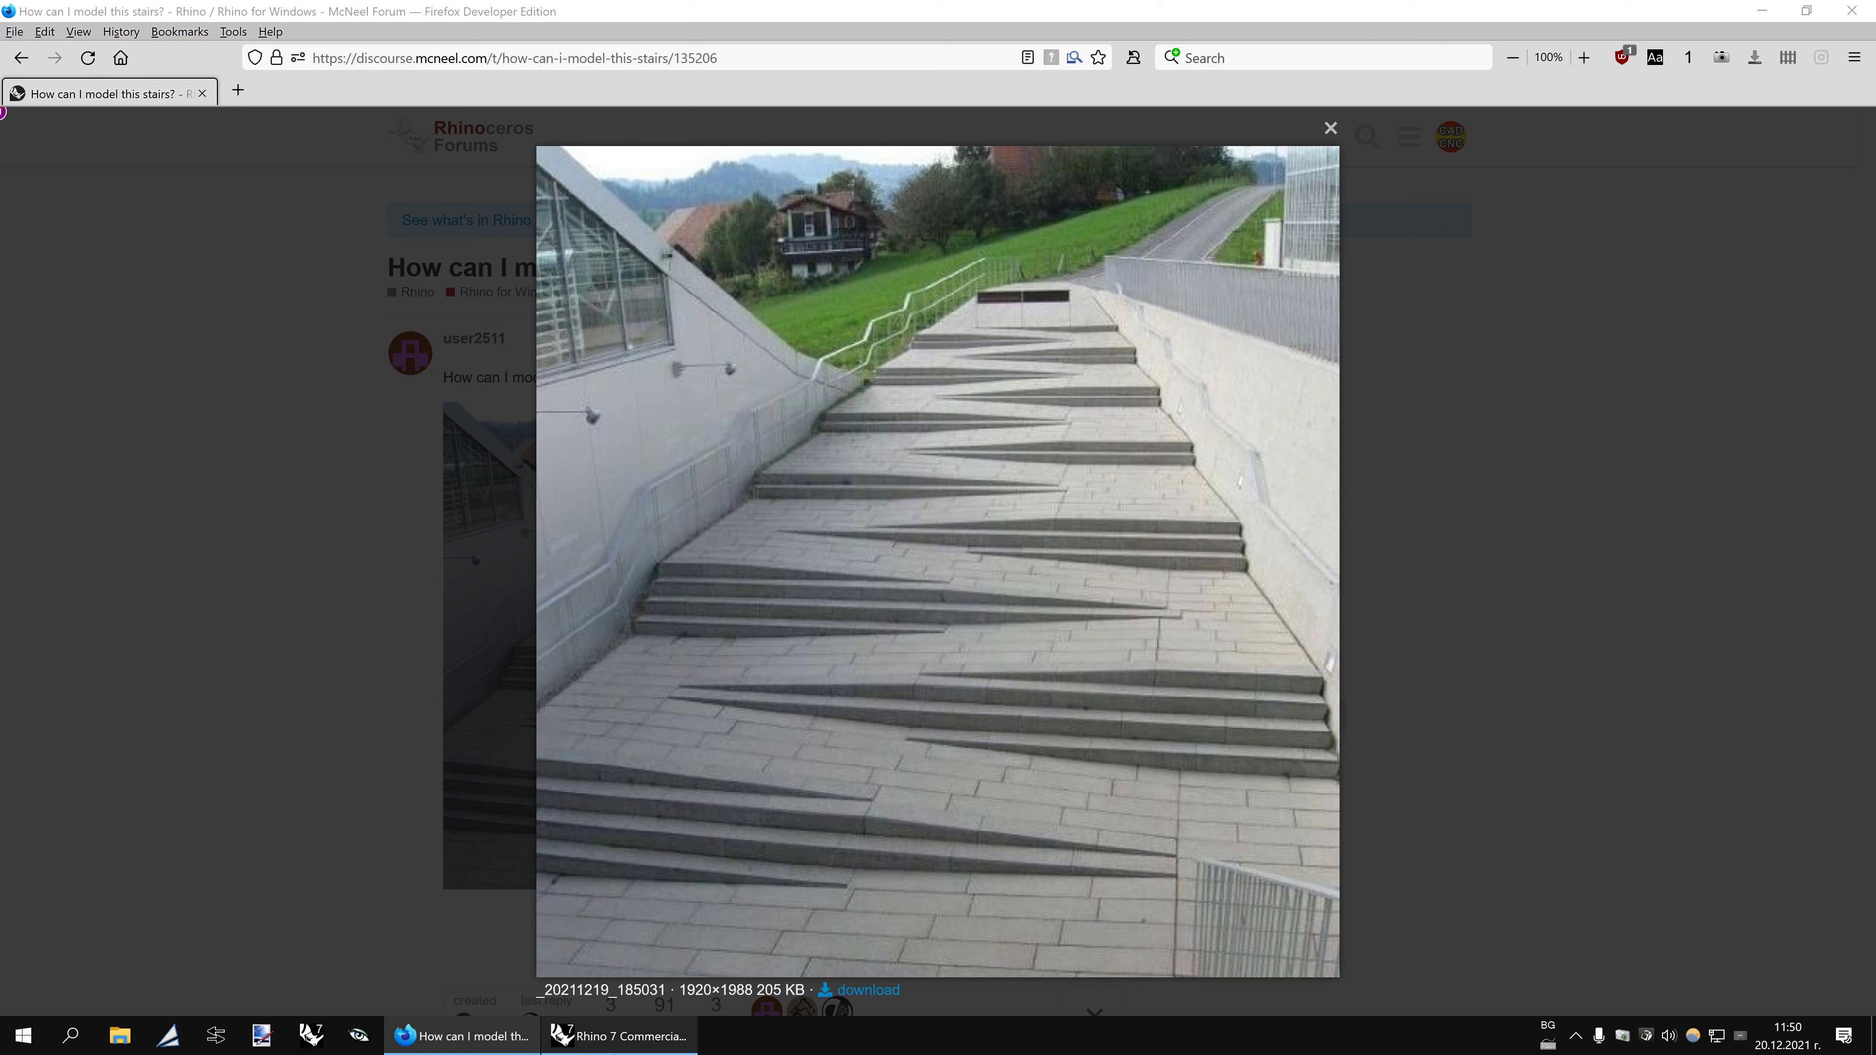
pyautogui.click(621, 1036)
pyautogui.click(589, 510)
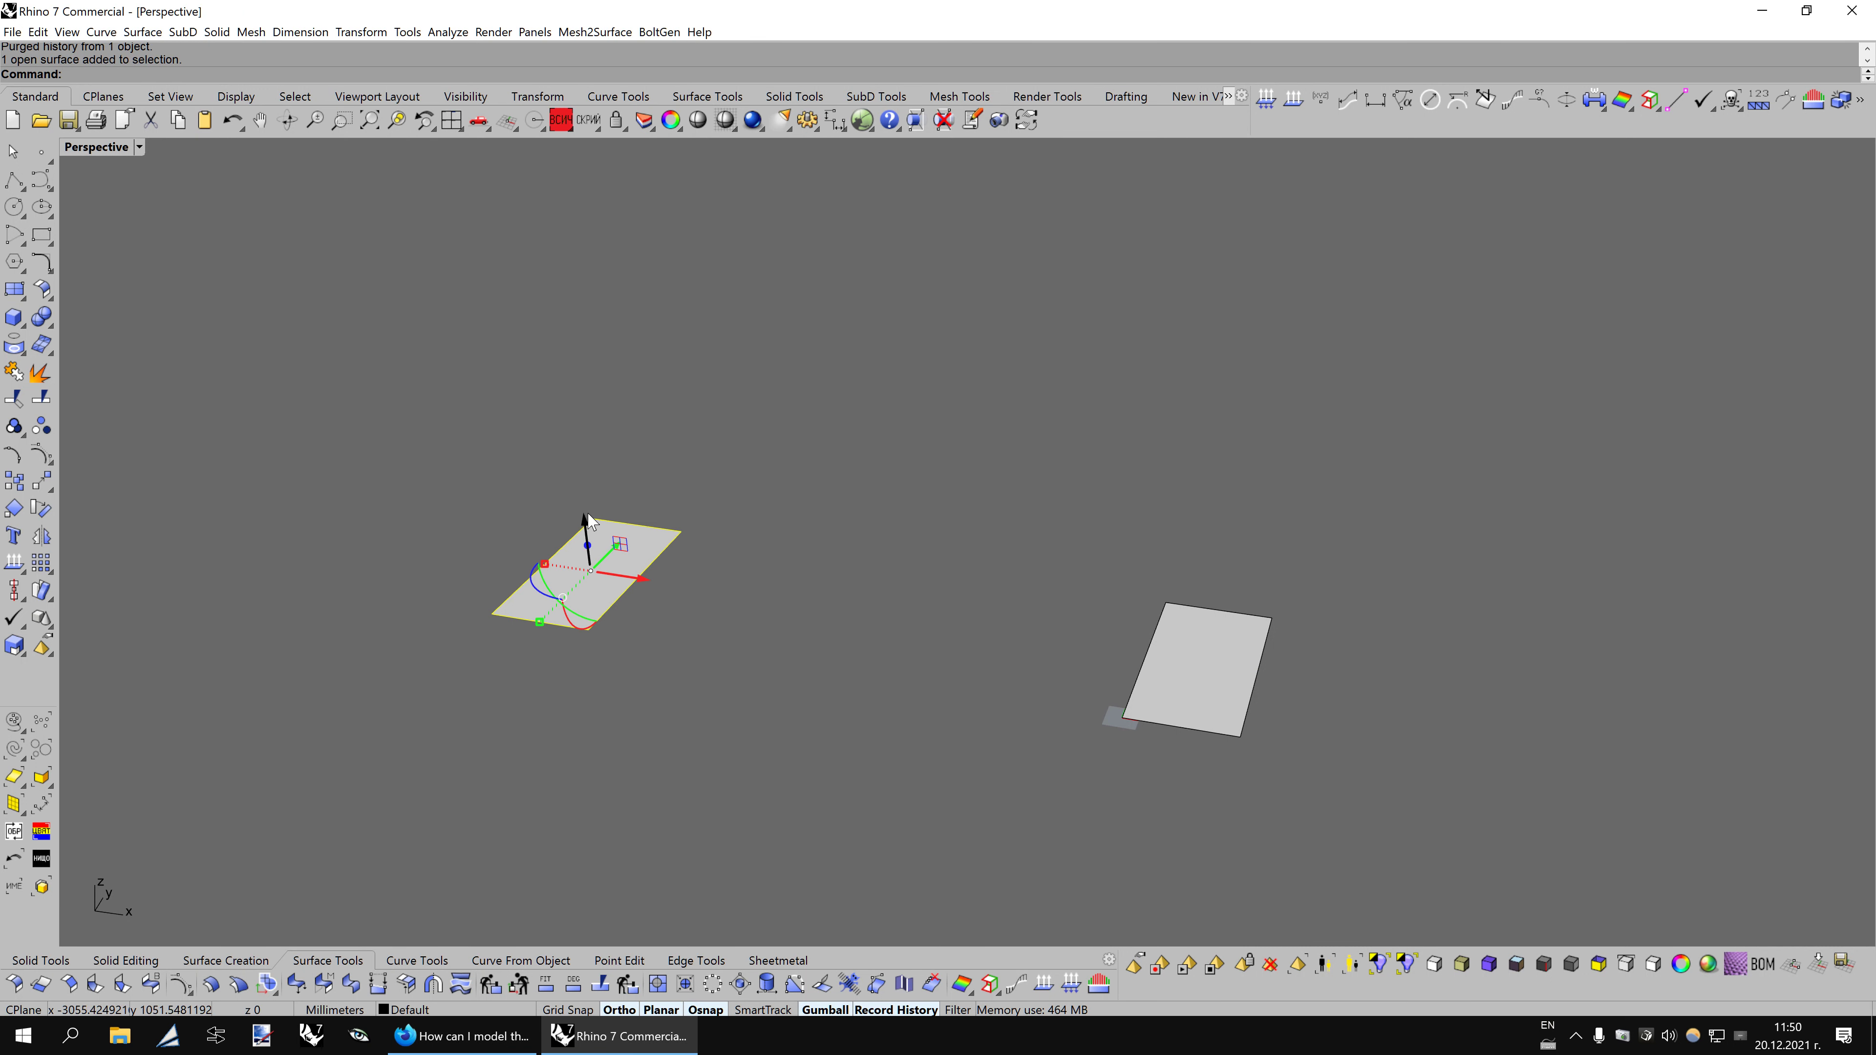
pyautogui.moveTo(588, 516); pyautogui.dragTo(615, 477)
pyautogui.click(872, 603)
pyautogui.moveTo(893, 624); pyautogui.dragTo(1037, 701, button='right')
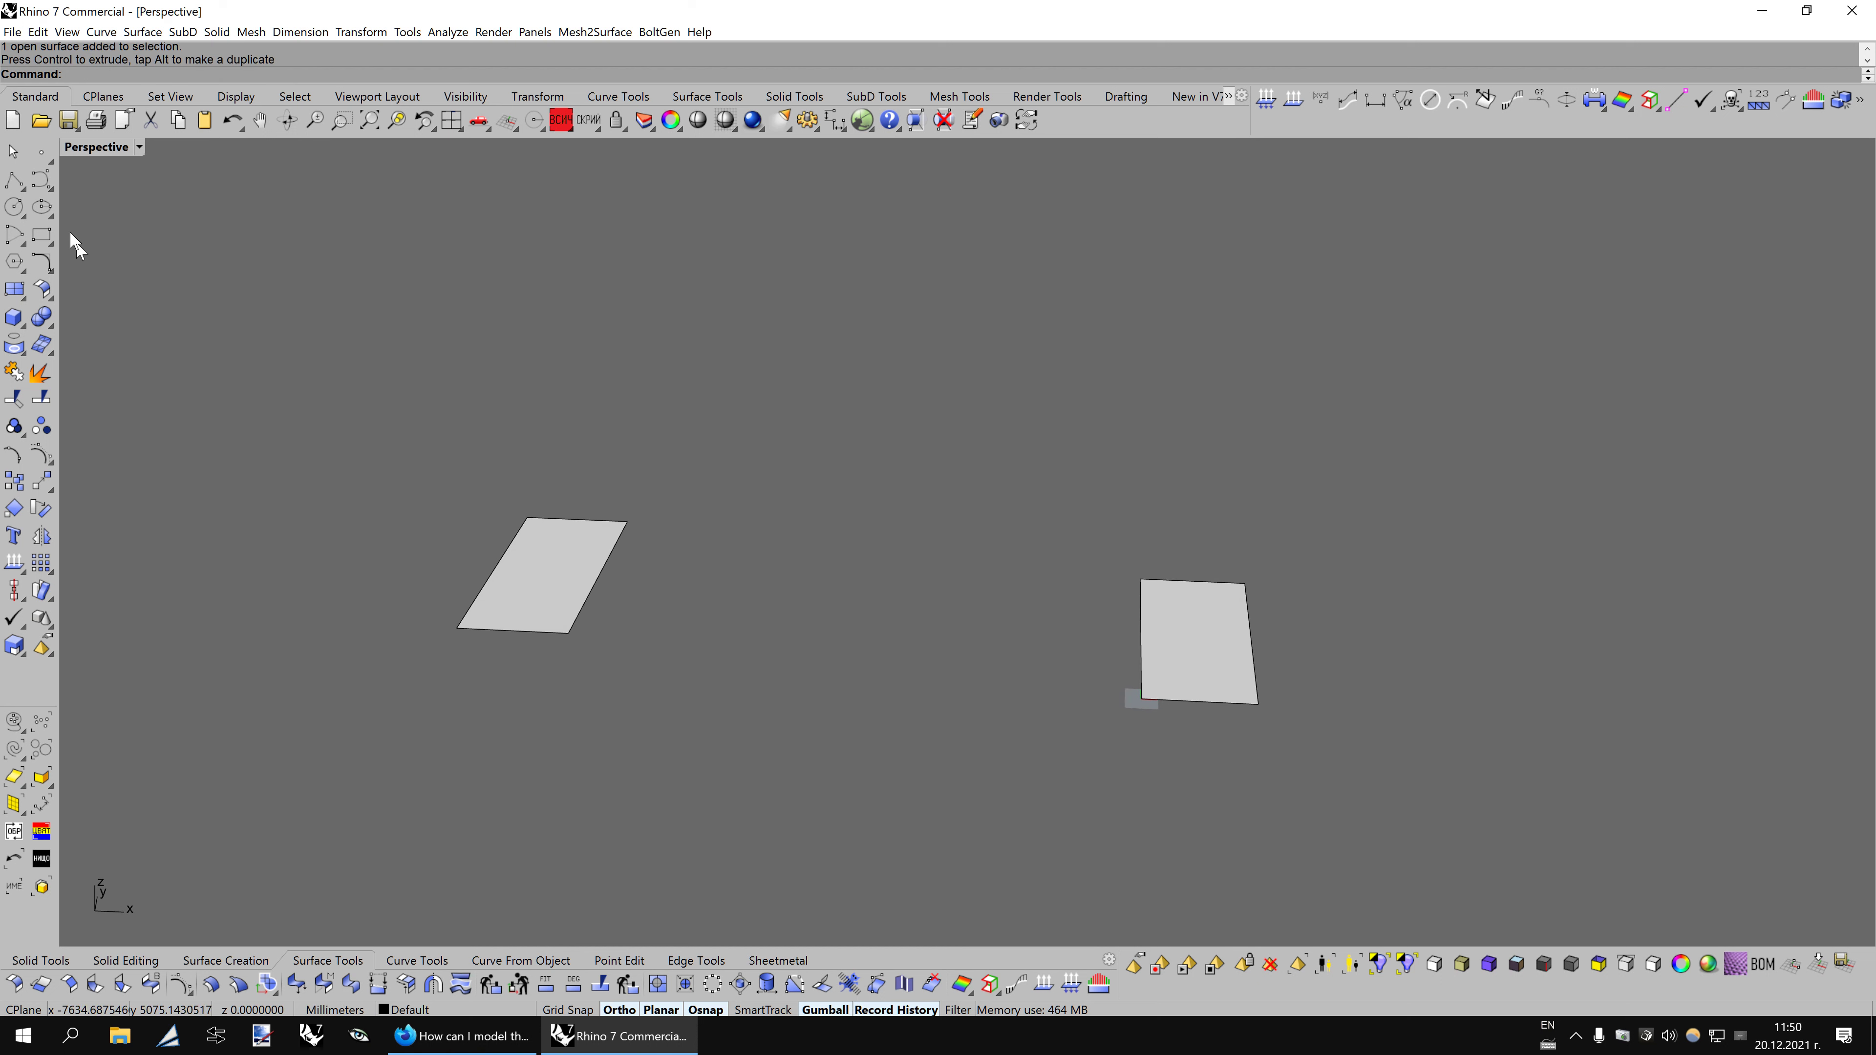
# Draw a plane from the raised landing's corner to beside the lower landing.
pyautogui.click(15, 289)
pyautogui.click(568, 632)
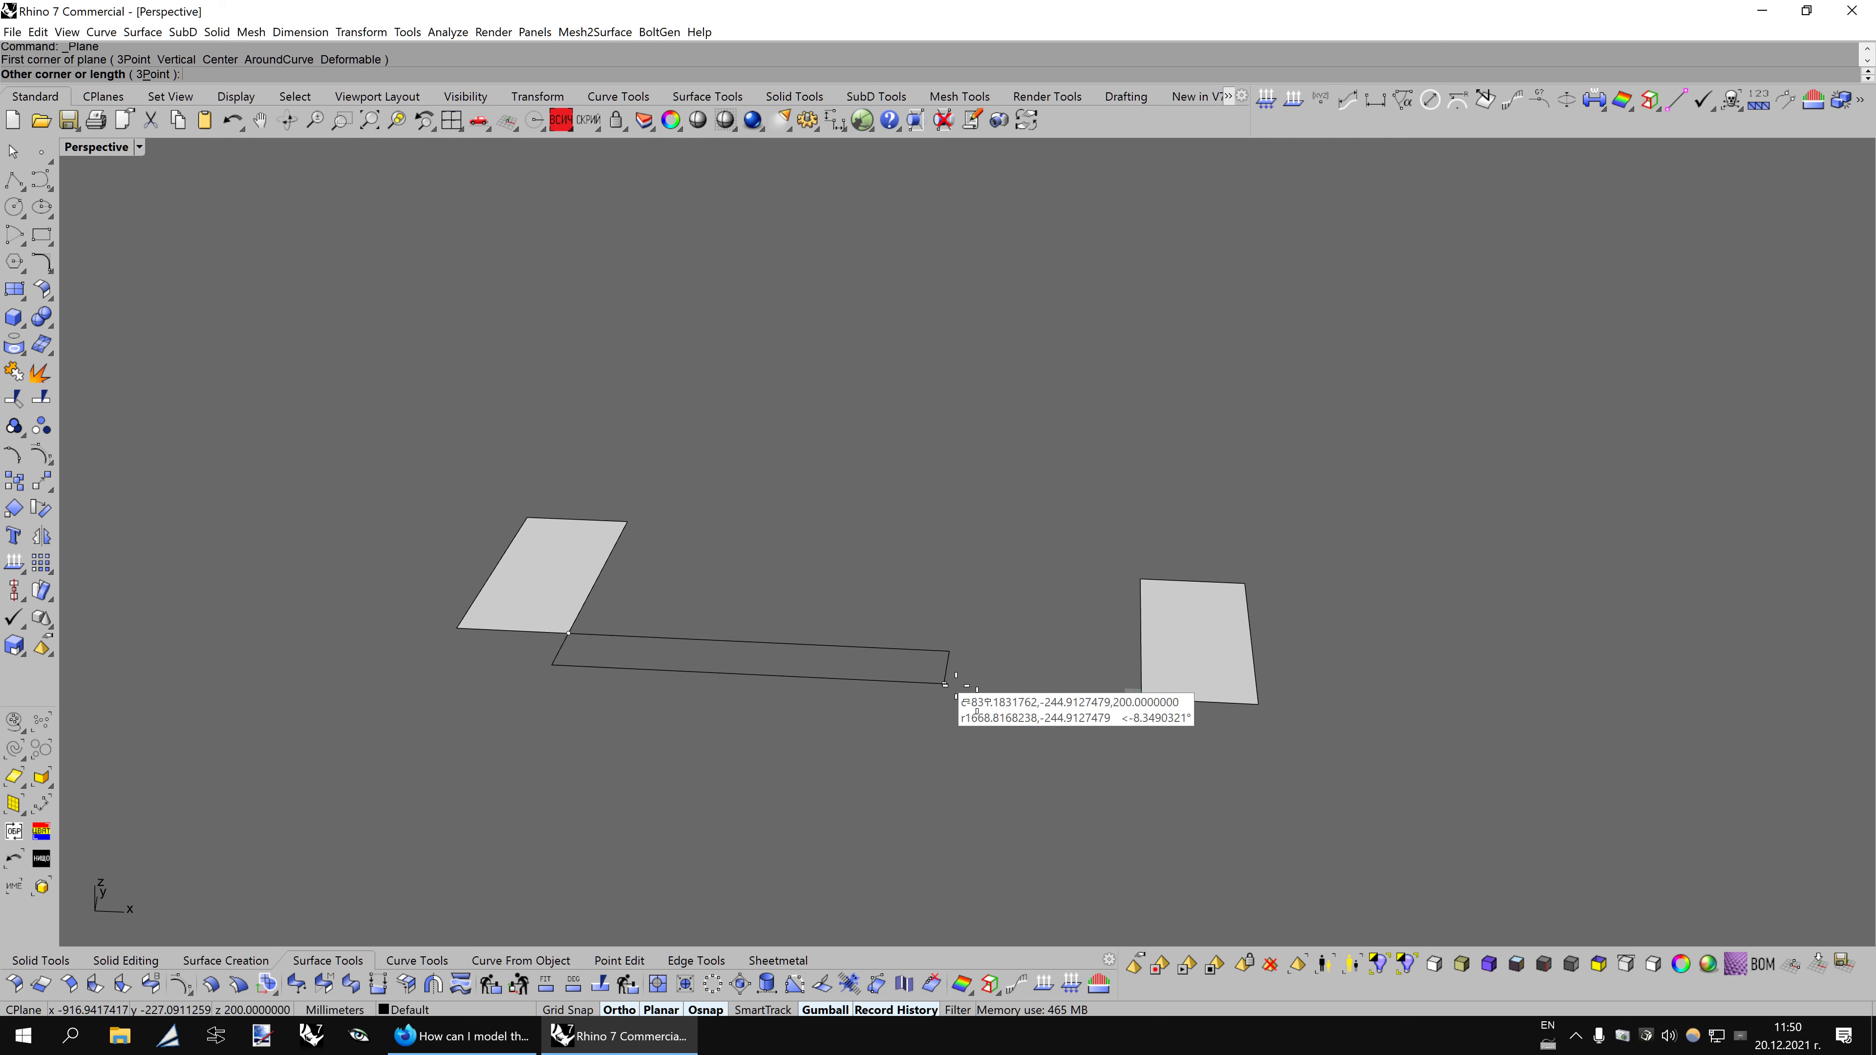
pyautogui.click(1120, 592)
# Move the plane's end control points down onto the lower landing's corner, then check the reference photo.
pyautogui.click(1054, 592)
pyautogui.press('F10')
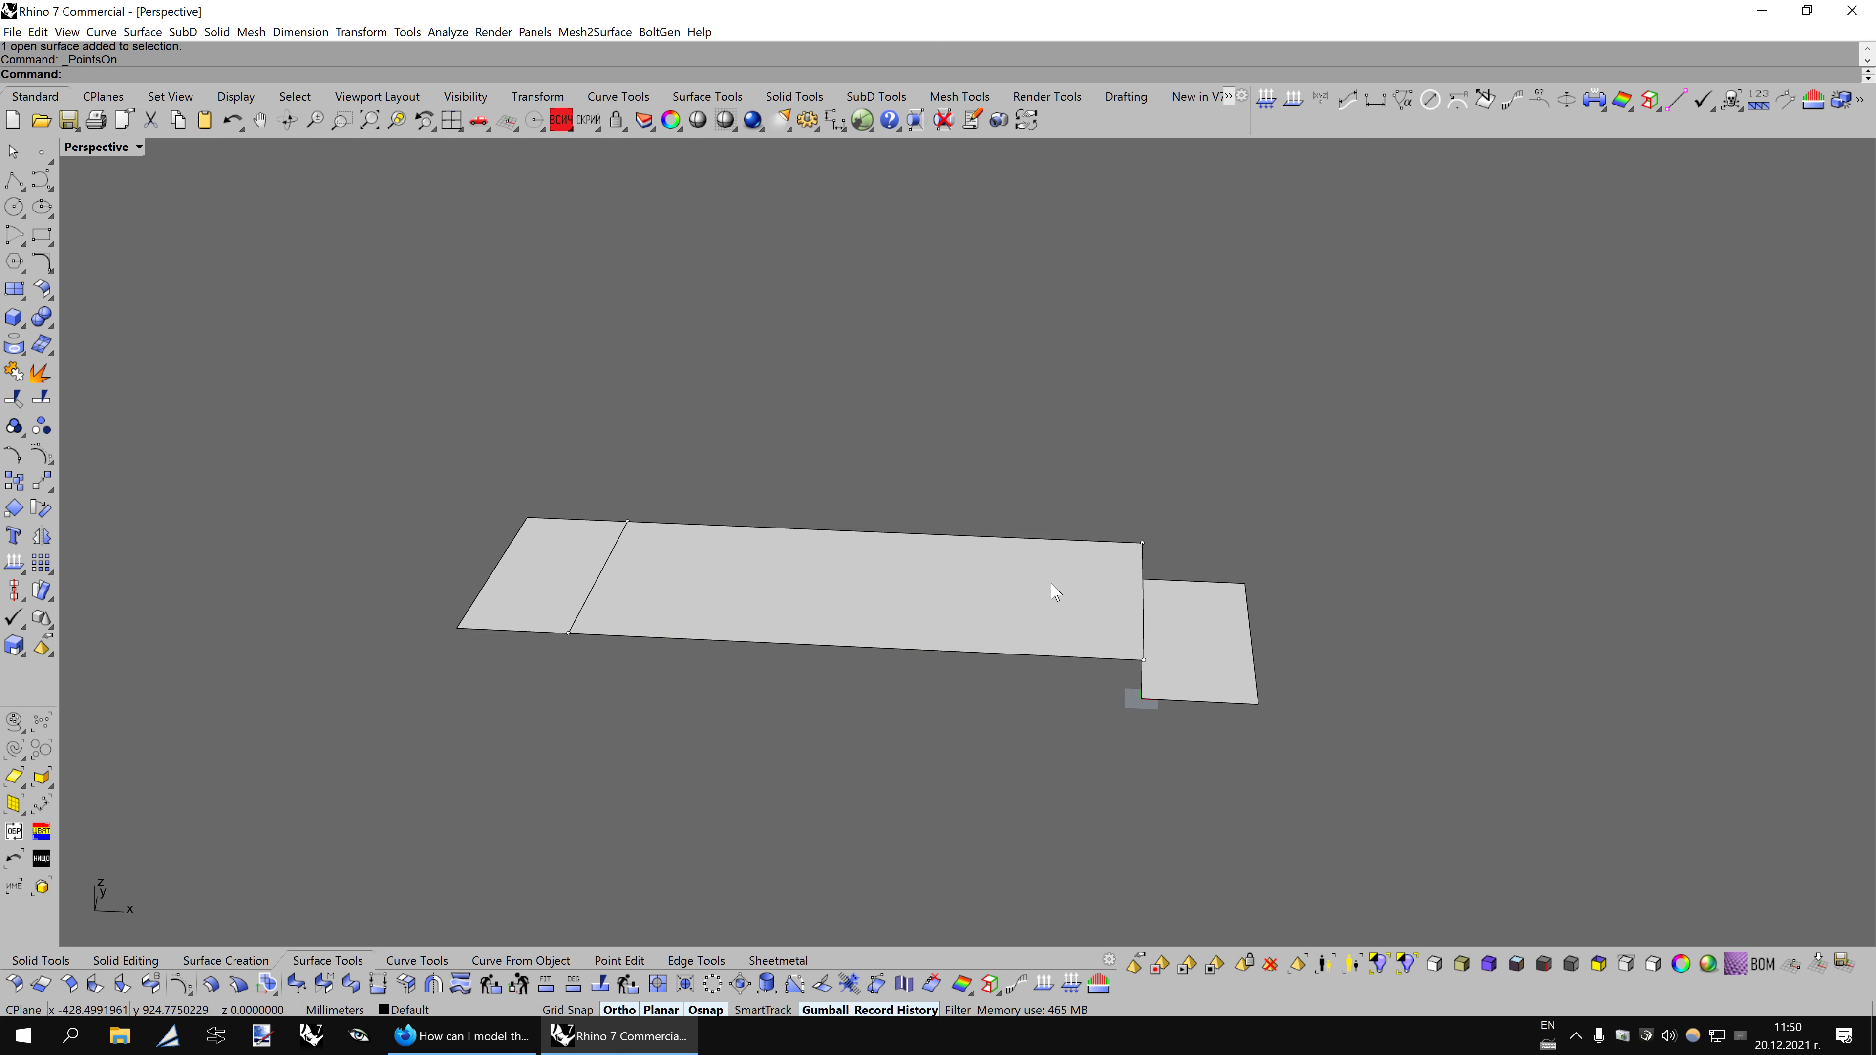
pyautogui.moveTo(1110, 455); pyautogui.dragTo(1187, 708)
pyautogui.moveTo(1197, 711); pyautogui.dragTo(1130, 696, button='right')
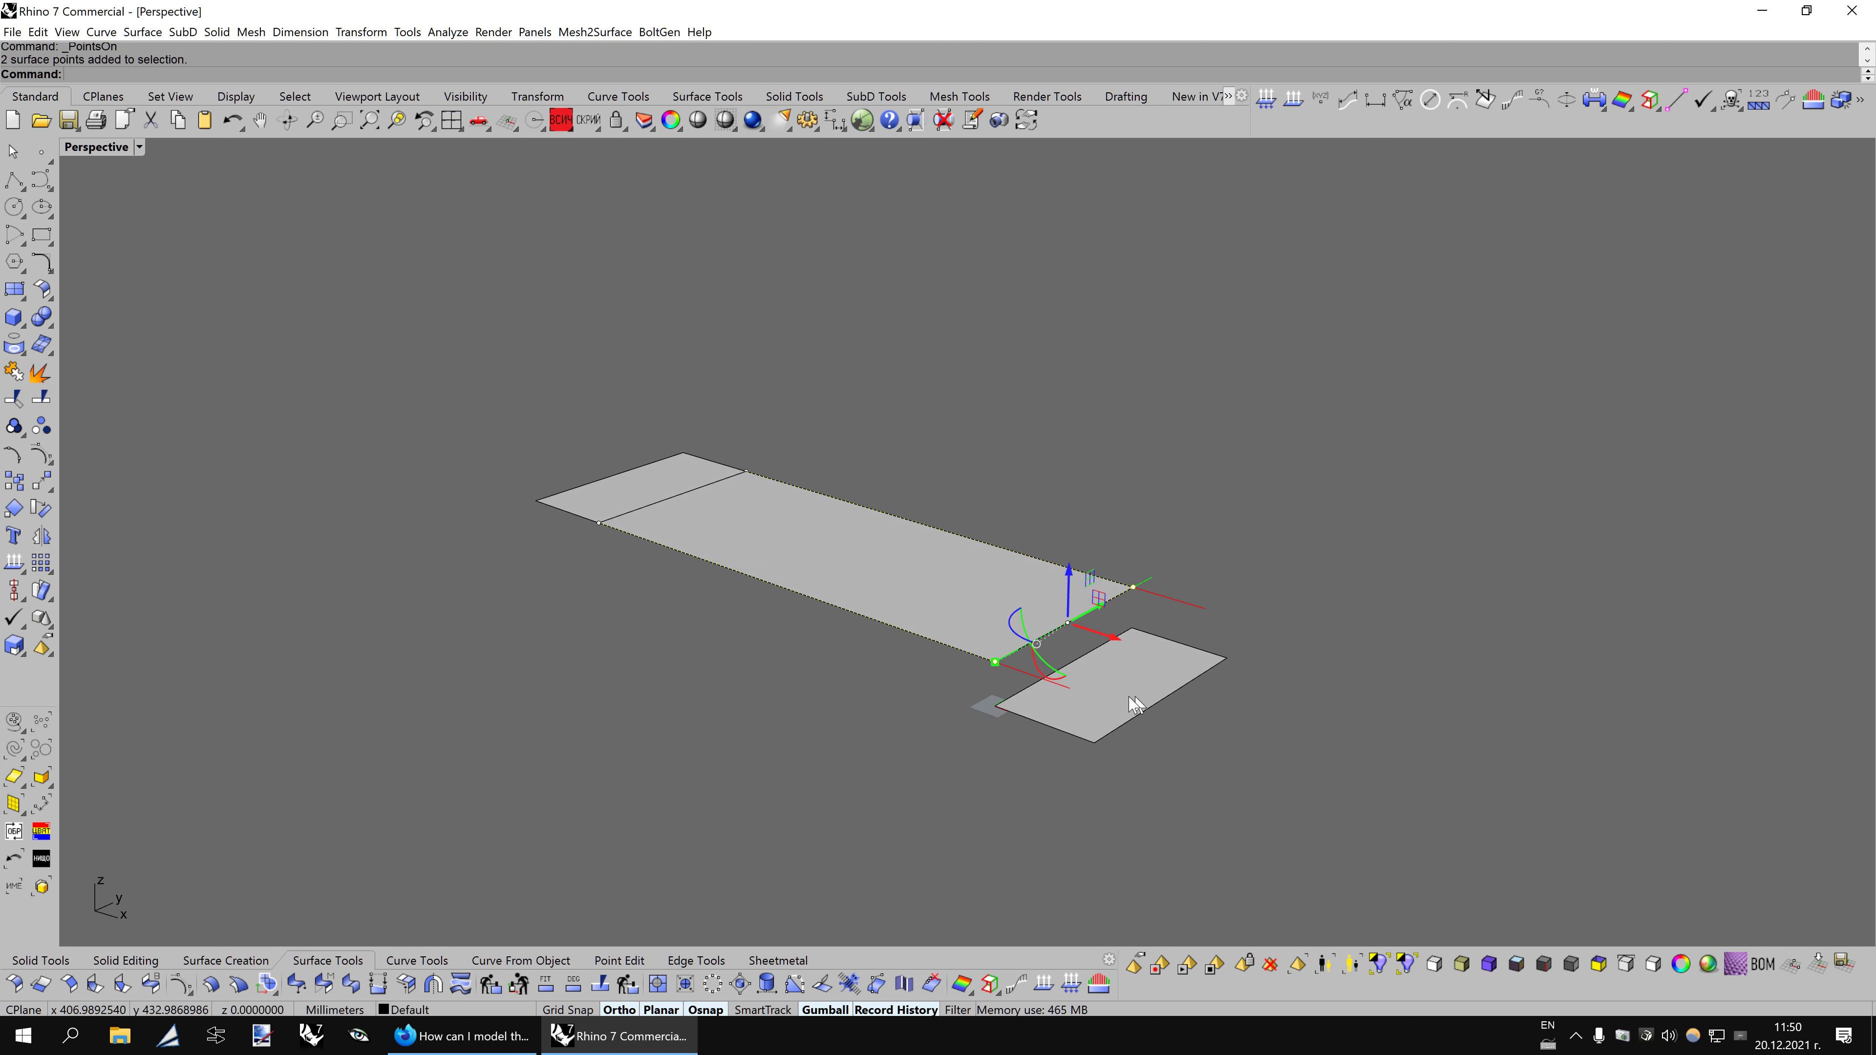
pyautogui.moveTo(995, 662); pyautogui.dragTo(991, 702)
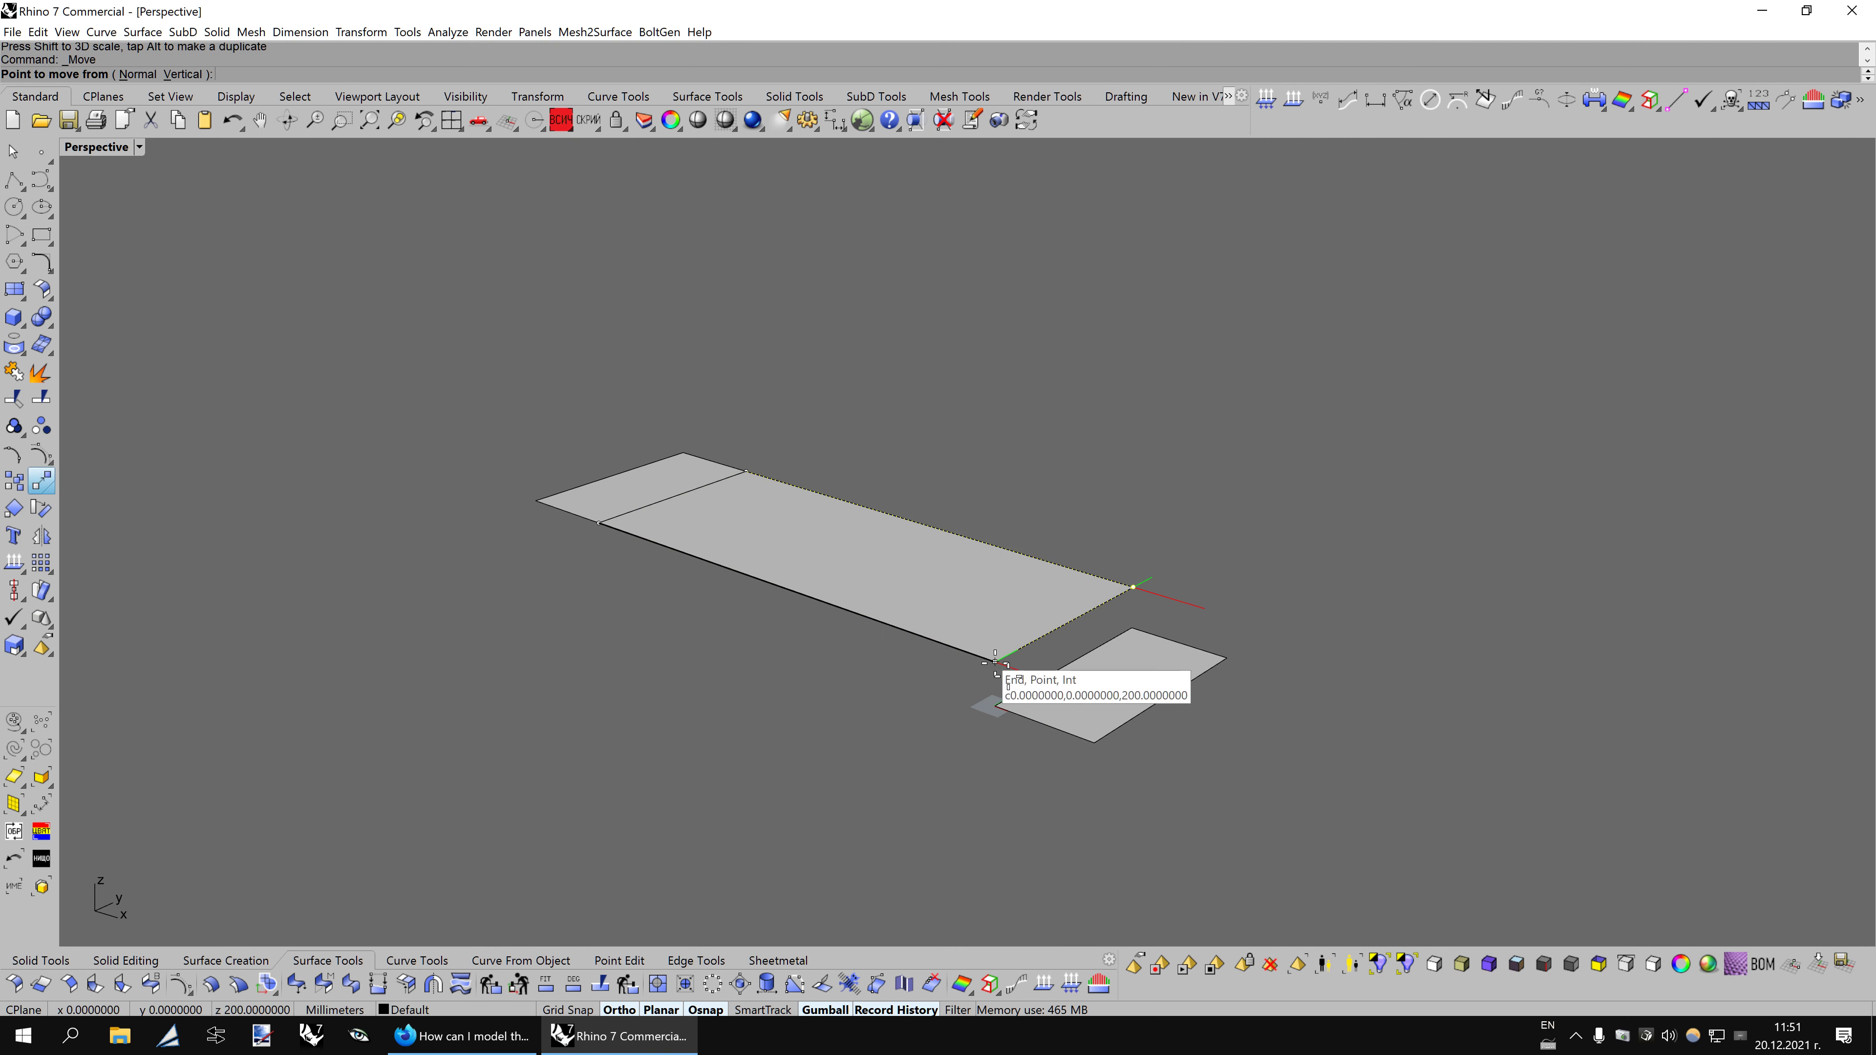
pyautogui.moveTo(995, 661); pyautogui.dragTo(995, 706)
pyautogui.moveTo(899, 736); pyautogui.dragTo(896, 761, button='right')
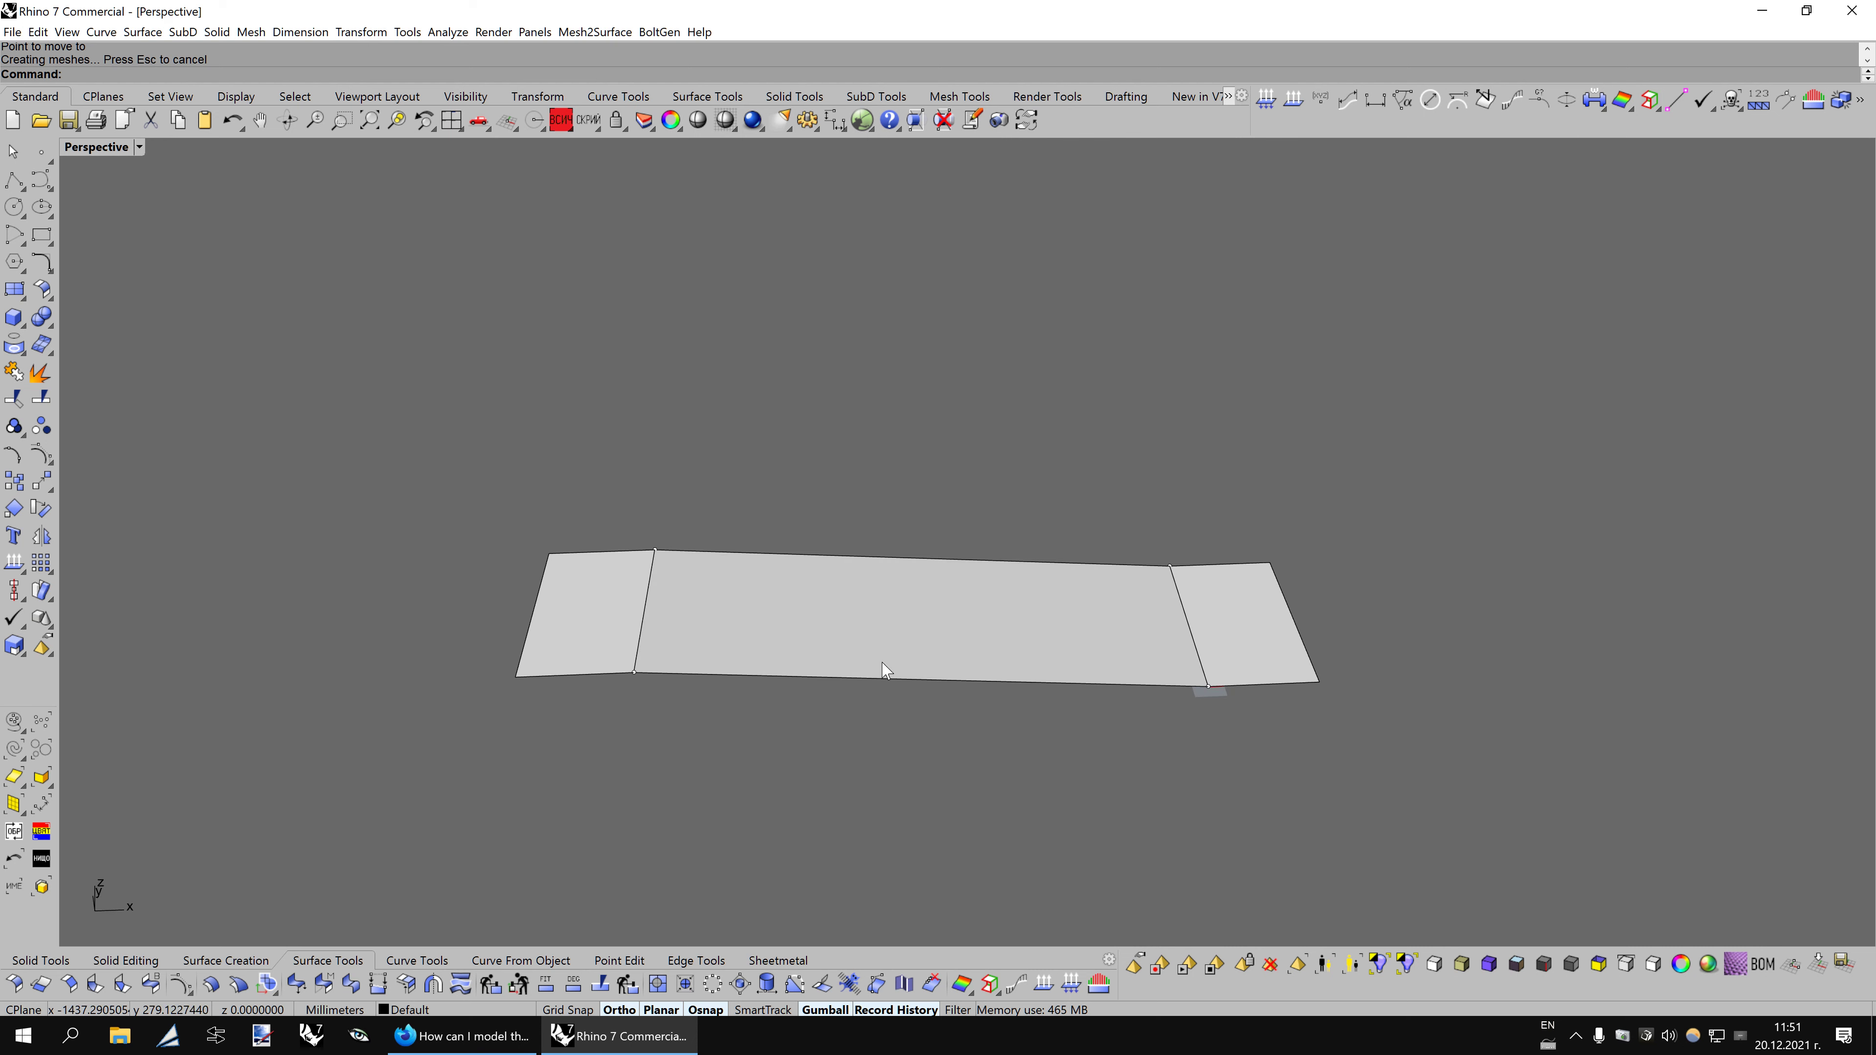
pyautogui.click(461, 1036)
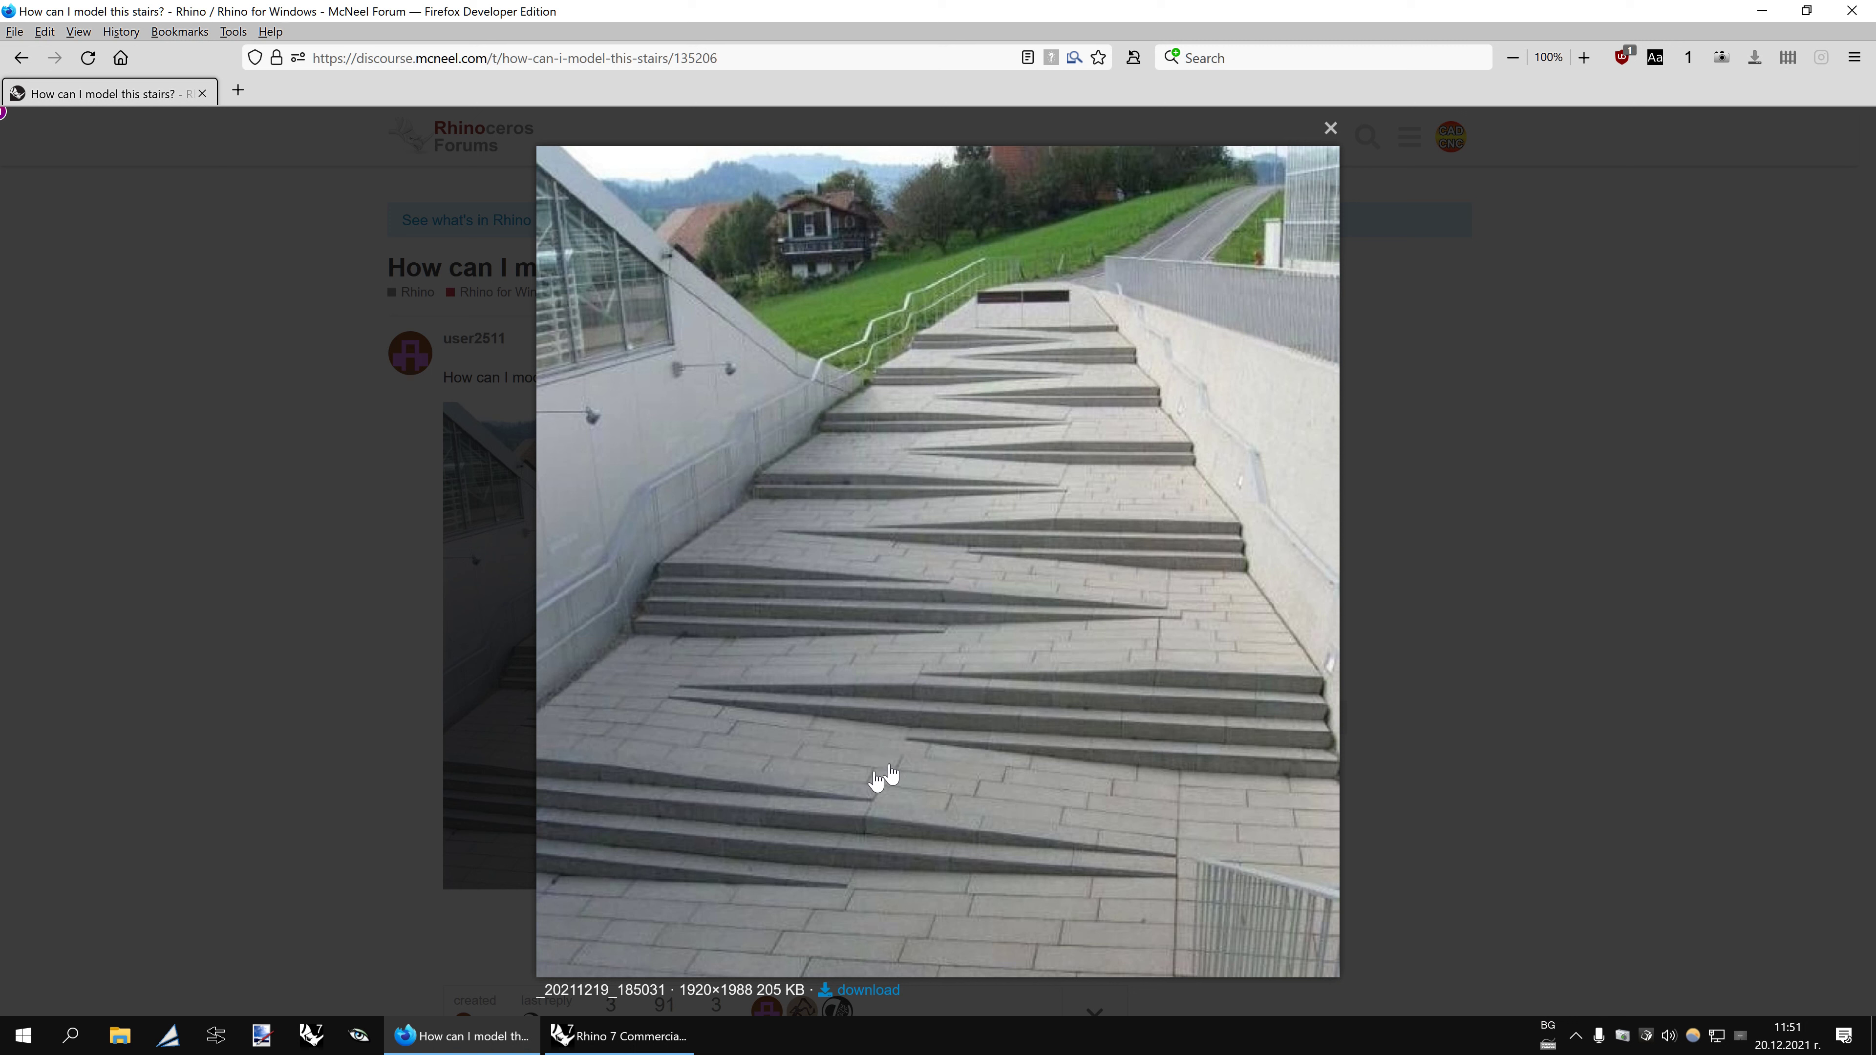
pyautogui.click(621, 1036)
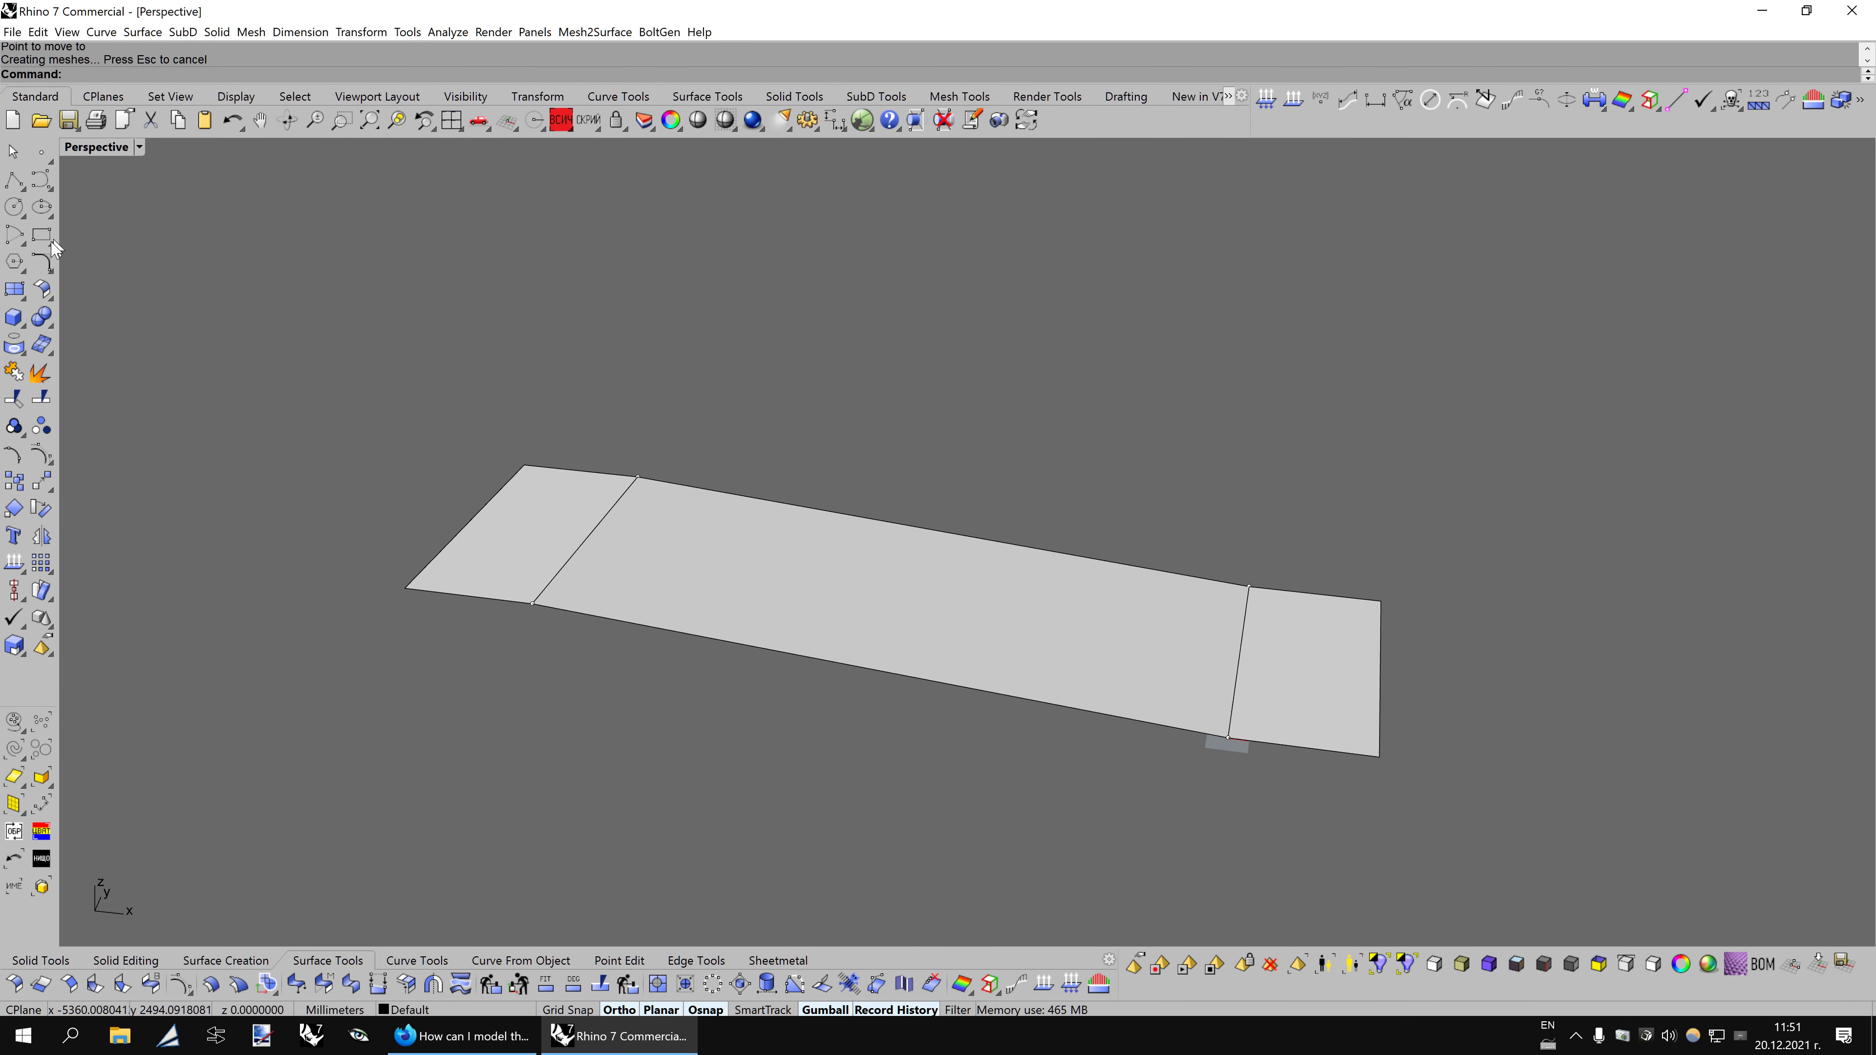
# Draw a new plane from the ramp to the landing corner and Scale1D it into a 200 mm strip.
pyautogui.click(13, 292)
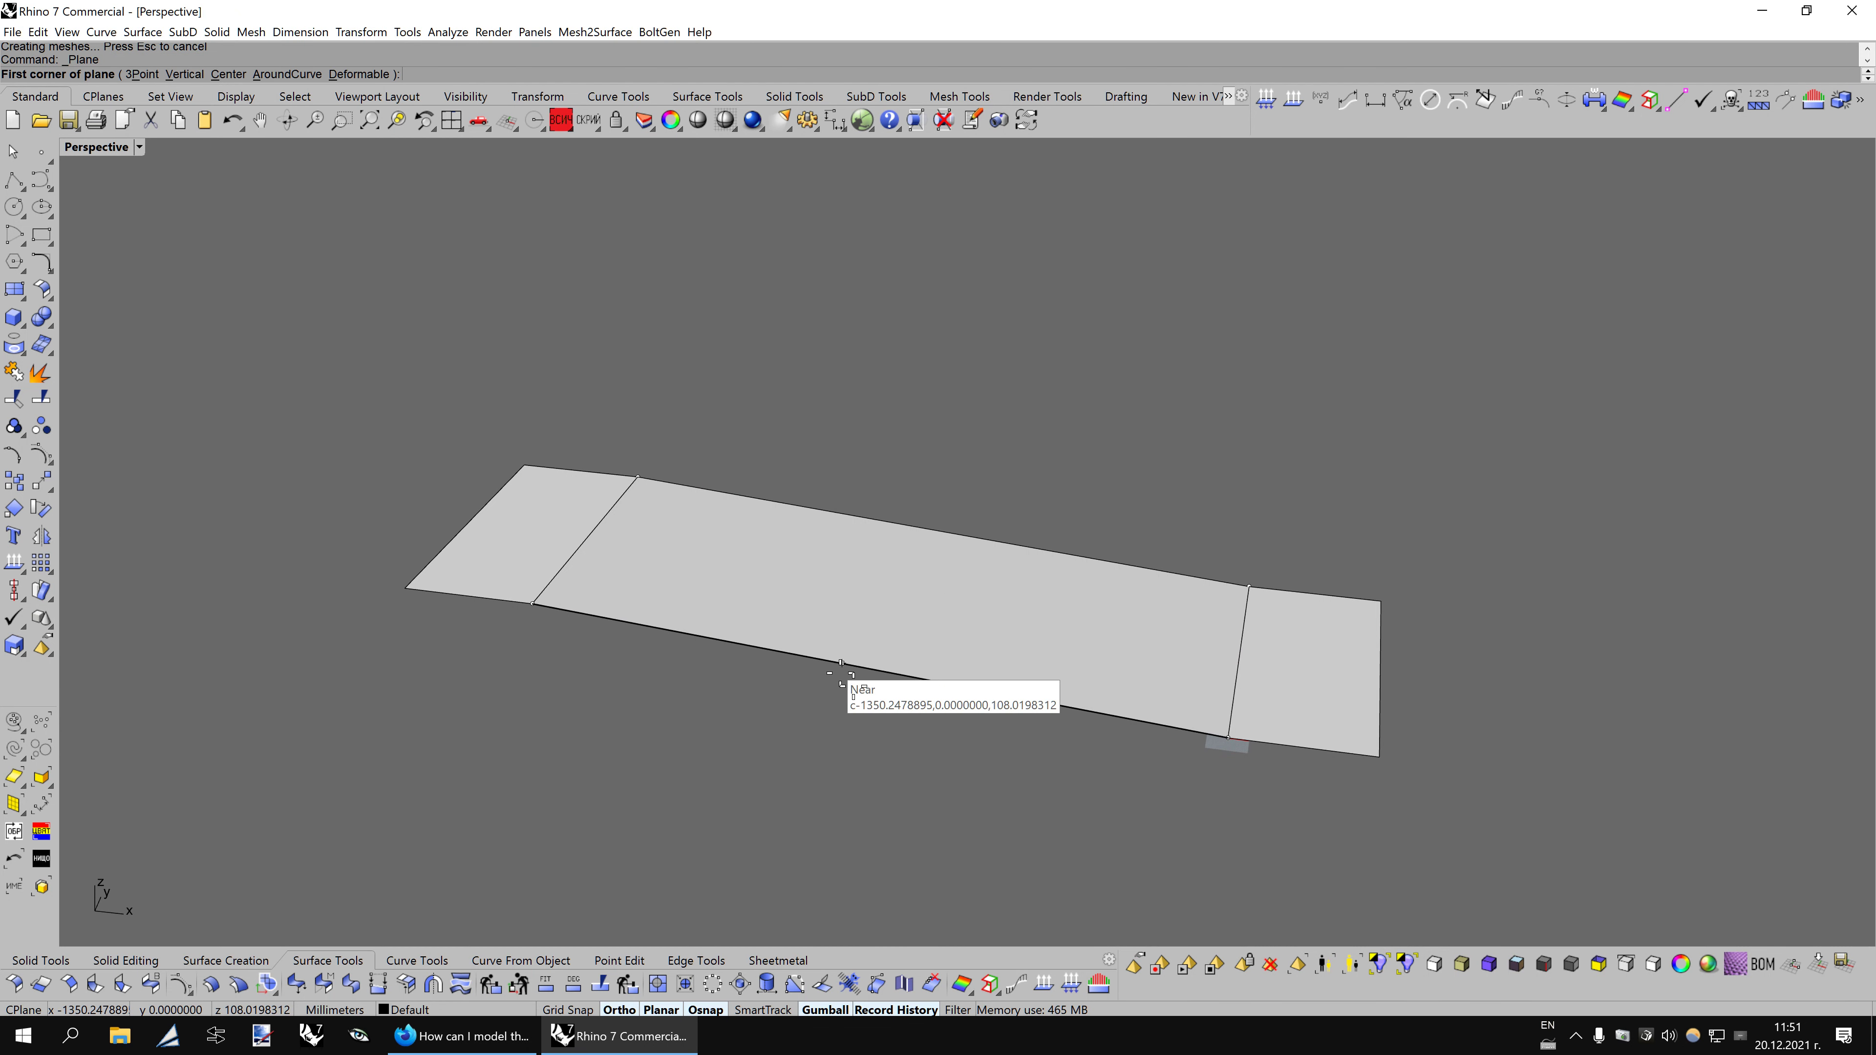
pyautogui.click(869, 669)
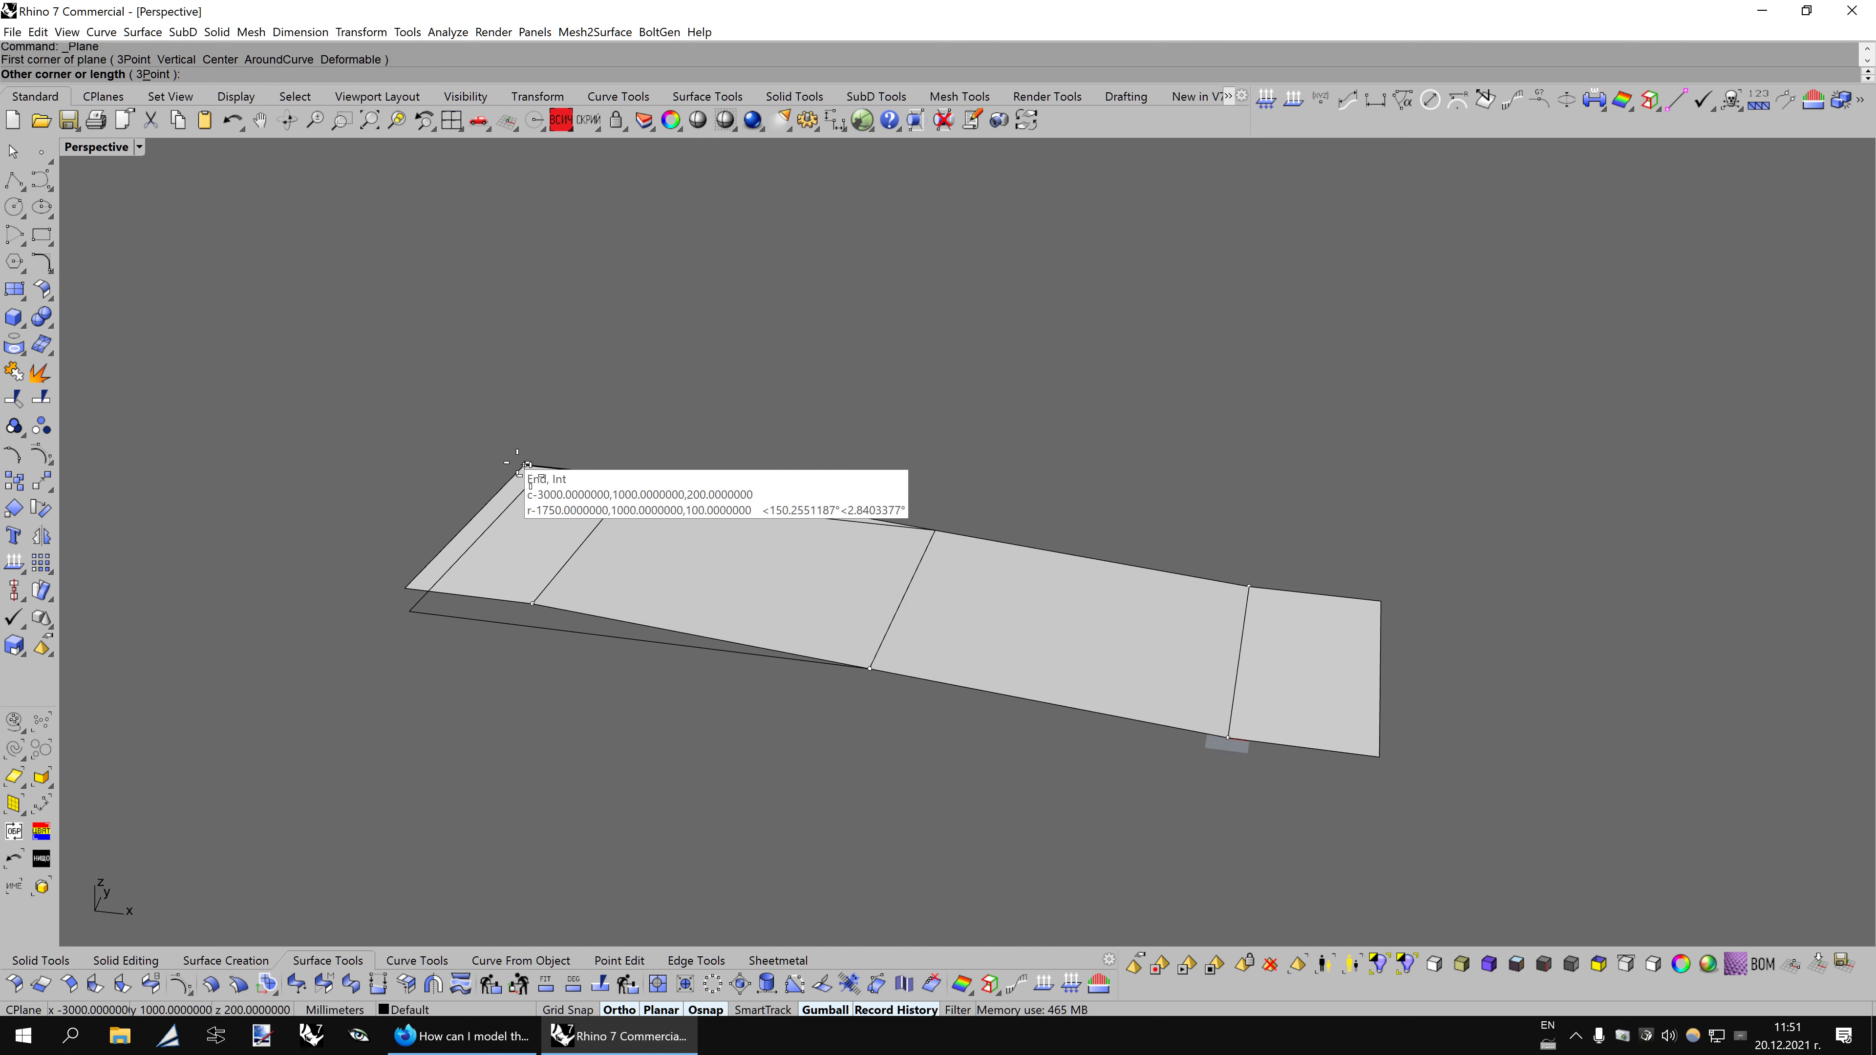
pyautogui.click(527, 465)
pyautogui.click(474, 565)
pyautogui.middleClick(451, 613)
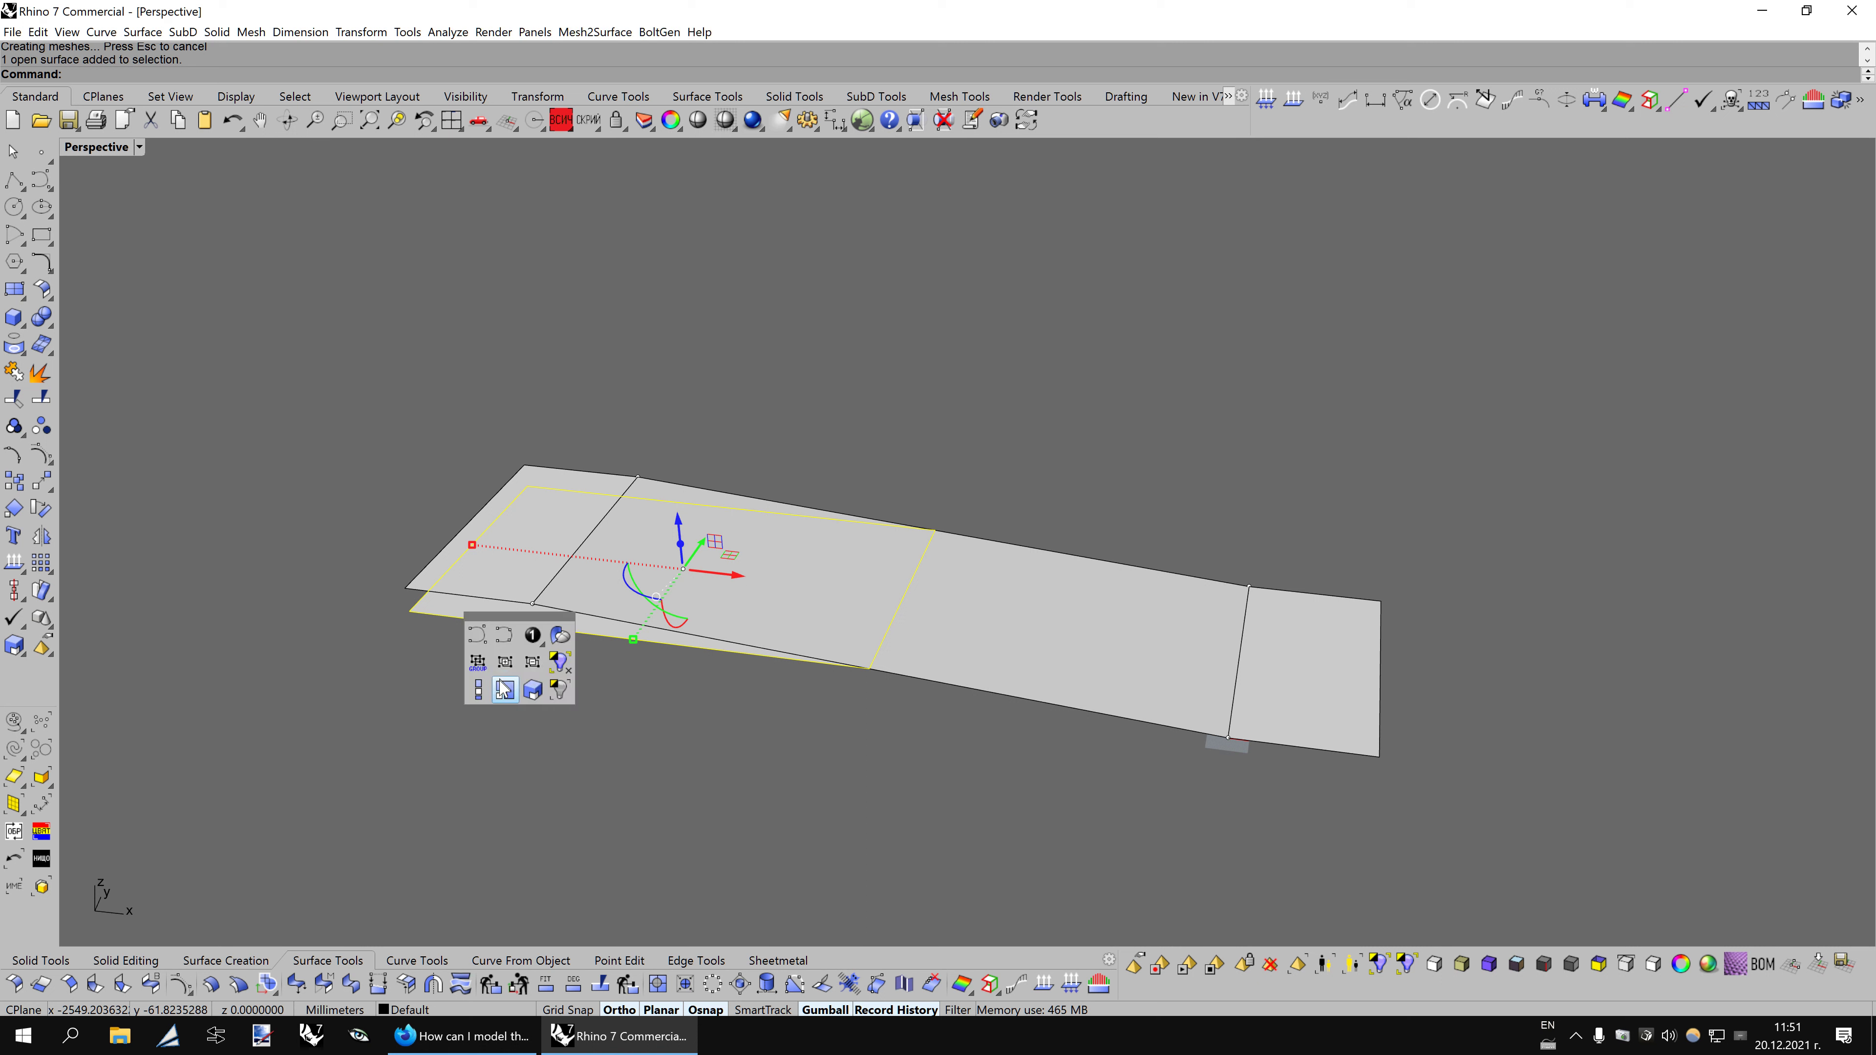
pyautogui.click(505, 690)
pyautogui.click(526, 486)
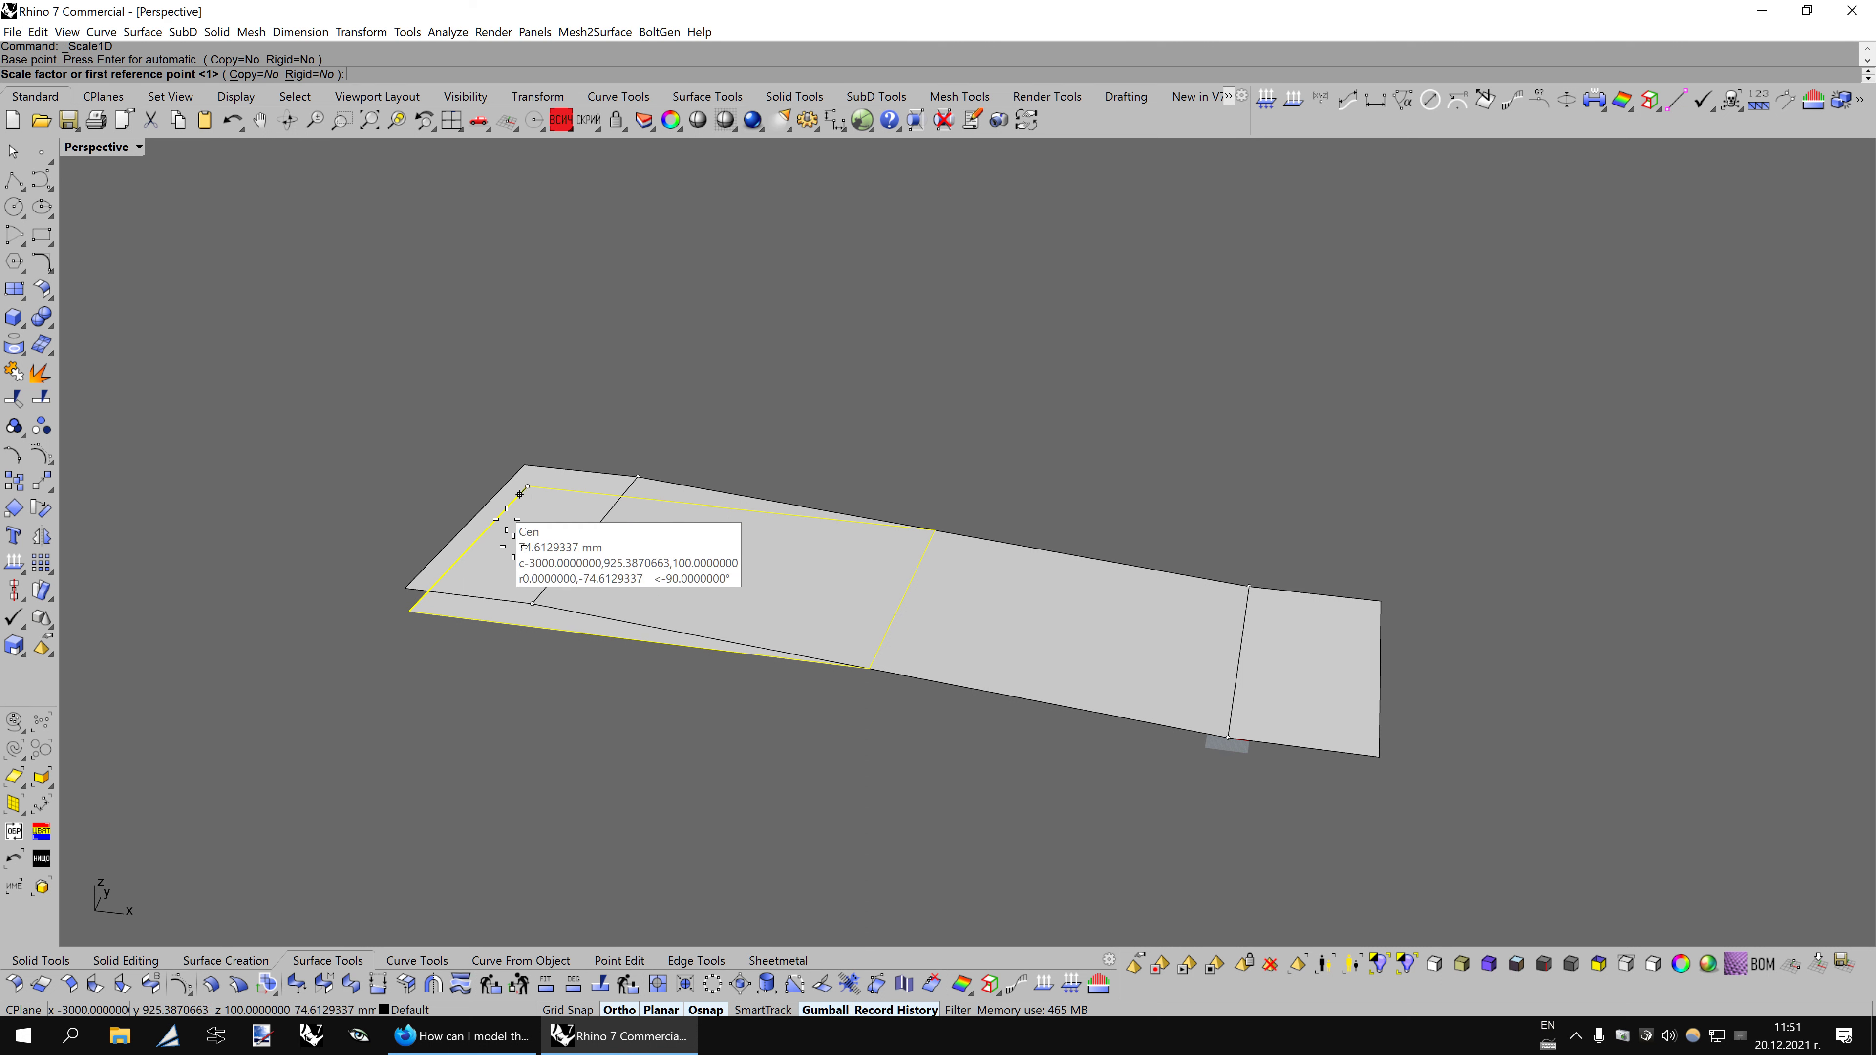
pyautogui.click(410, 611)
pyautogui.write('200')
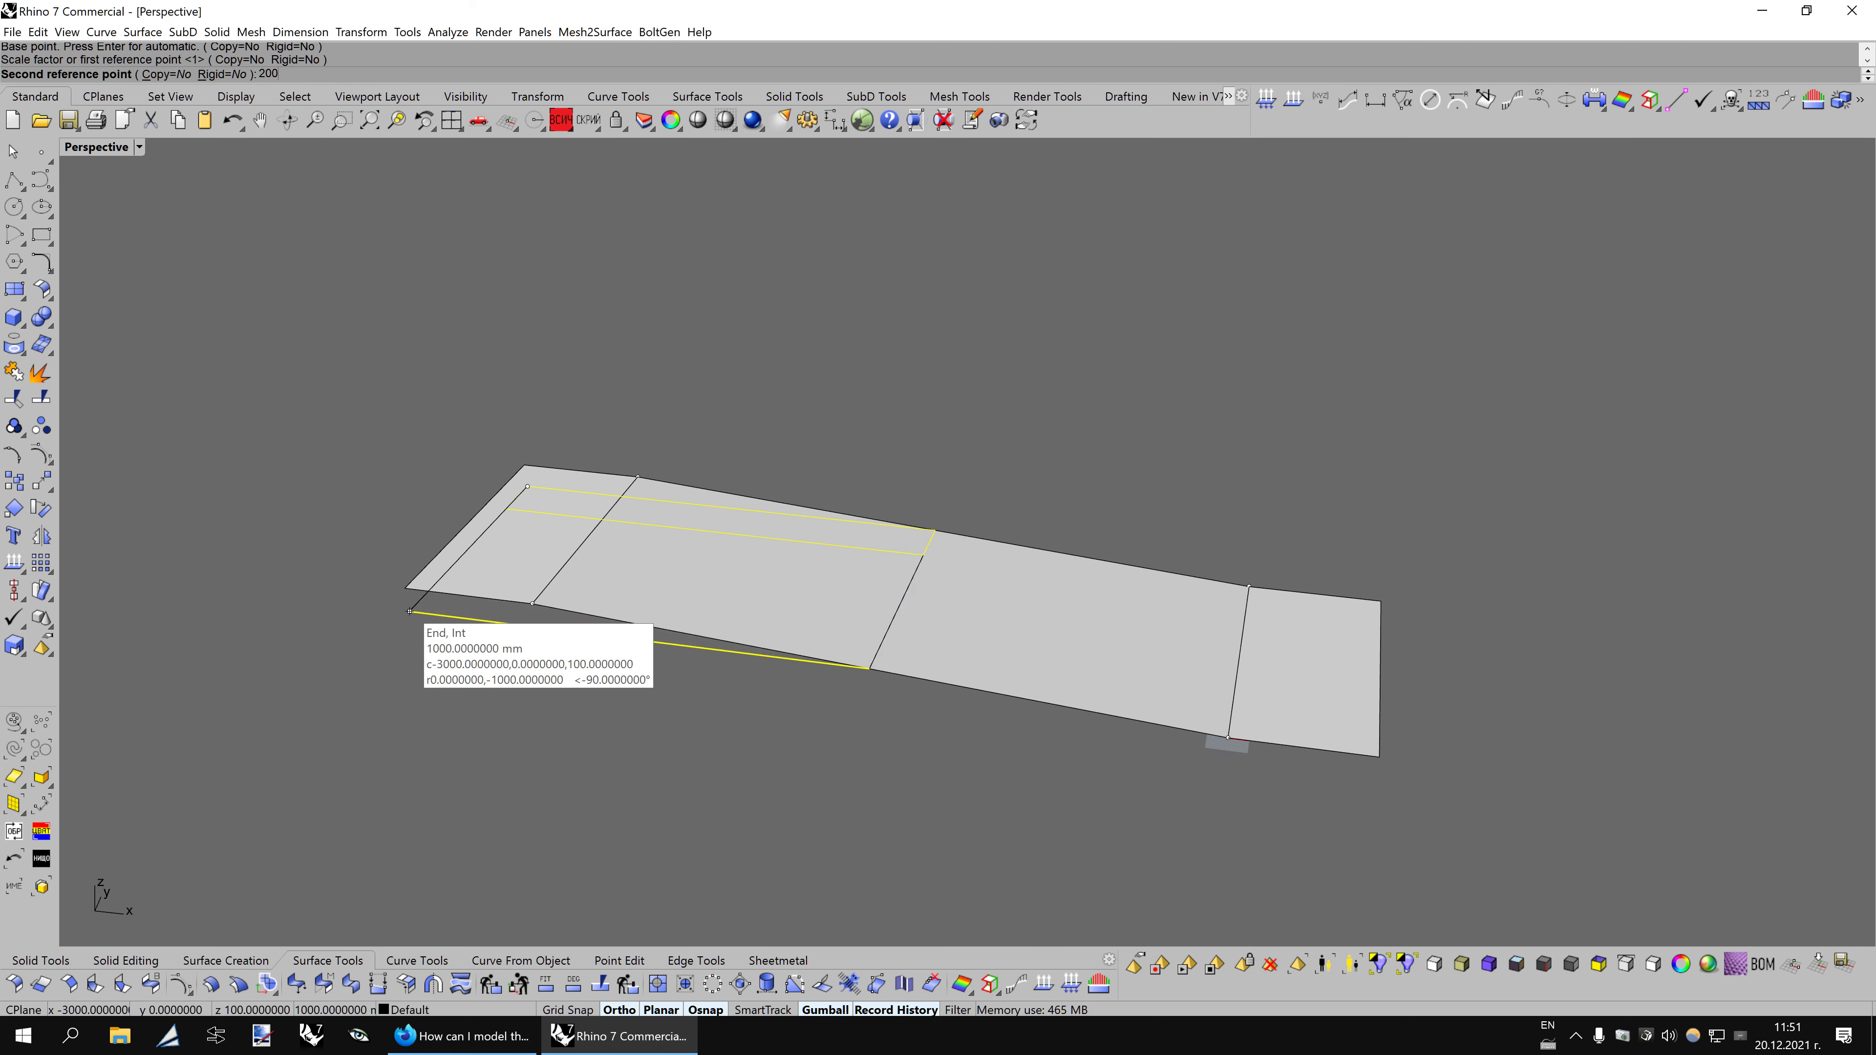
pyautogui.press('Return')
# Move the 200 mm strip so it lies beside the ramp.
pyautogui.write('m')
pyautogui.press('Return')
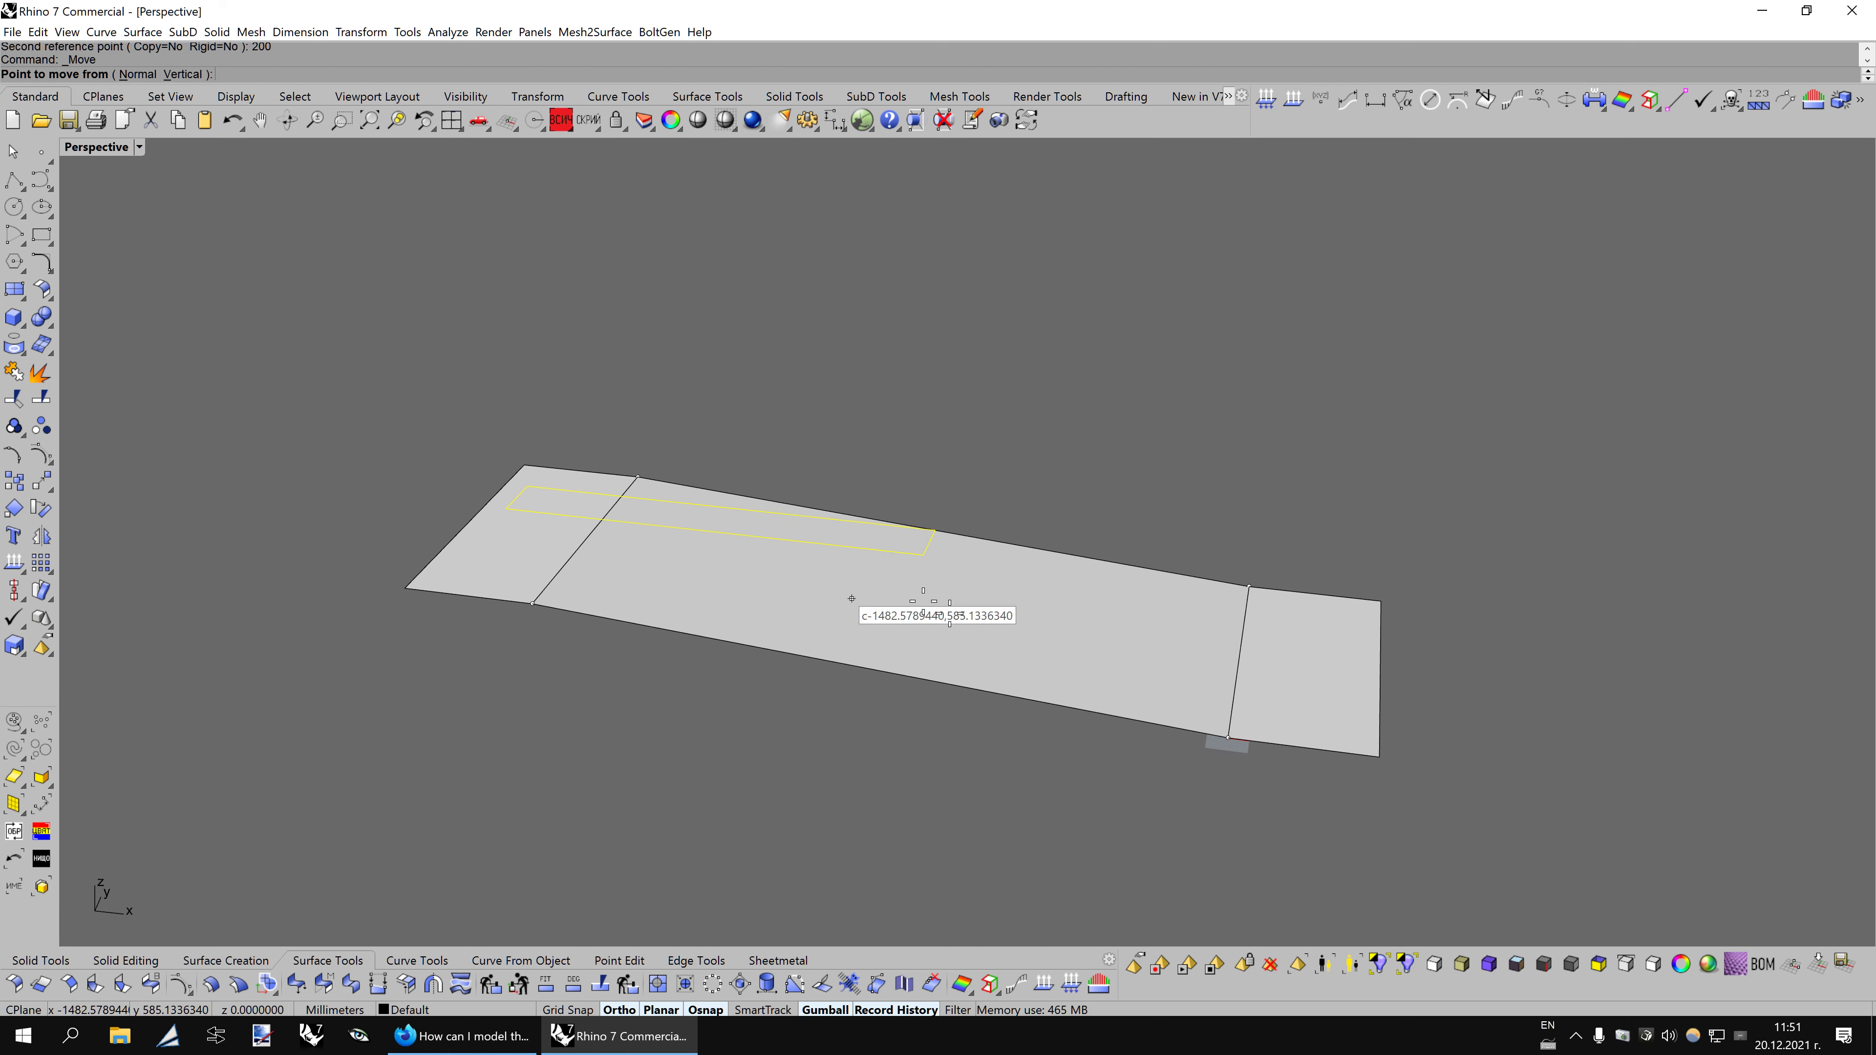
pyautogui.click(935, 531)
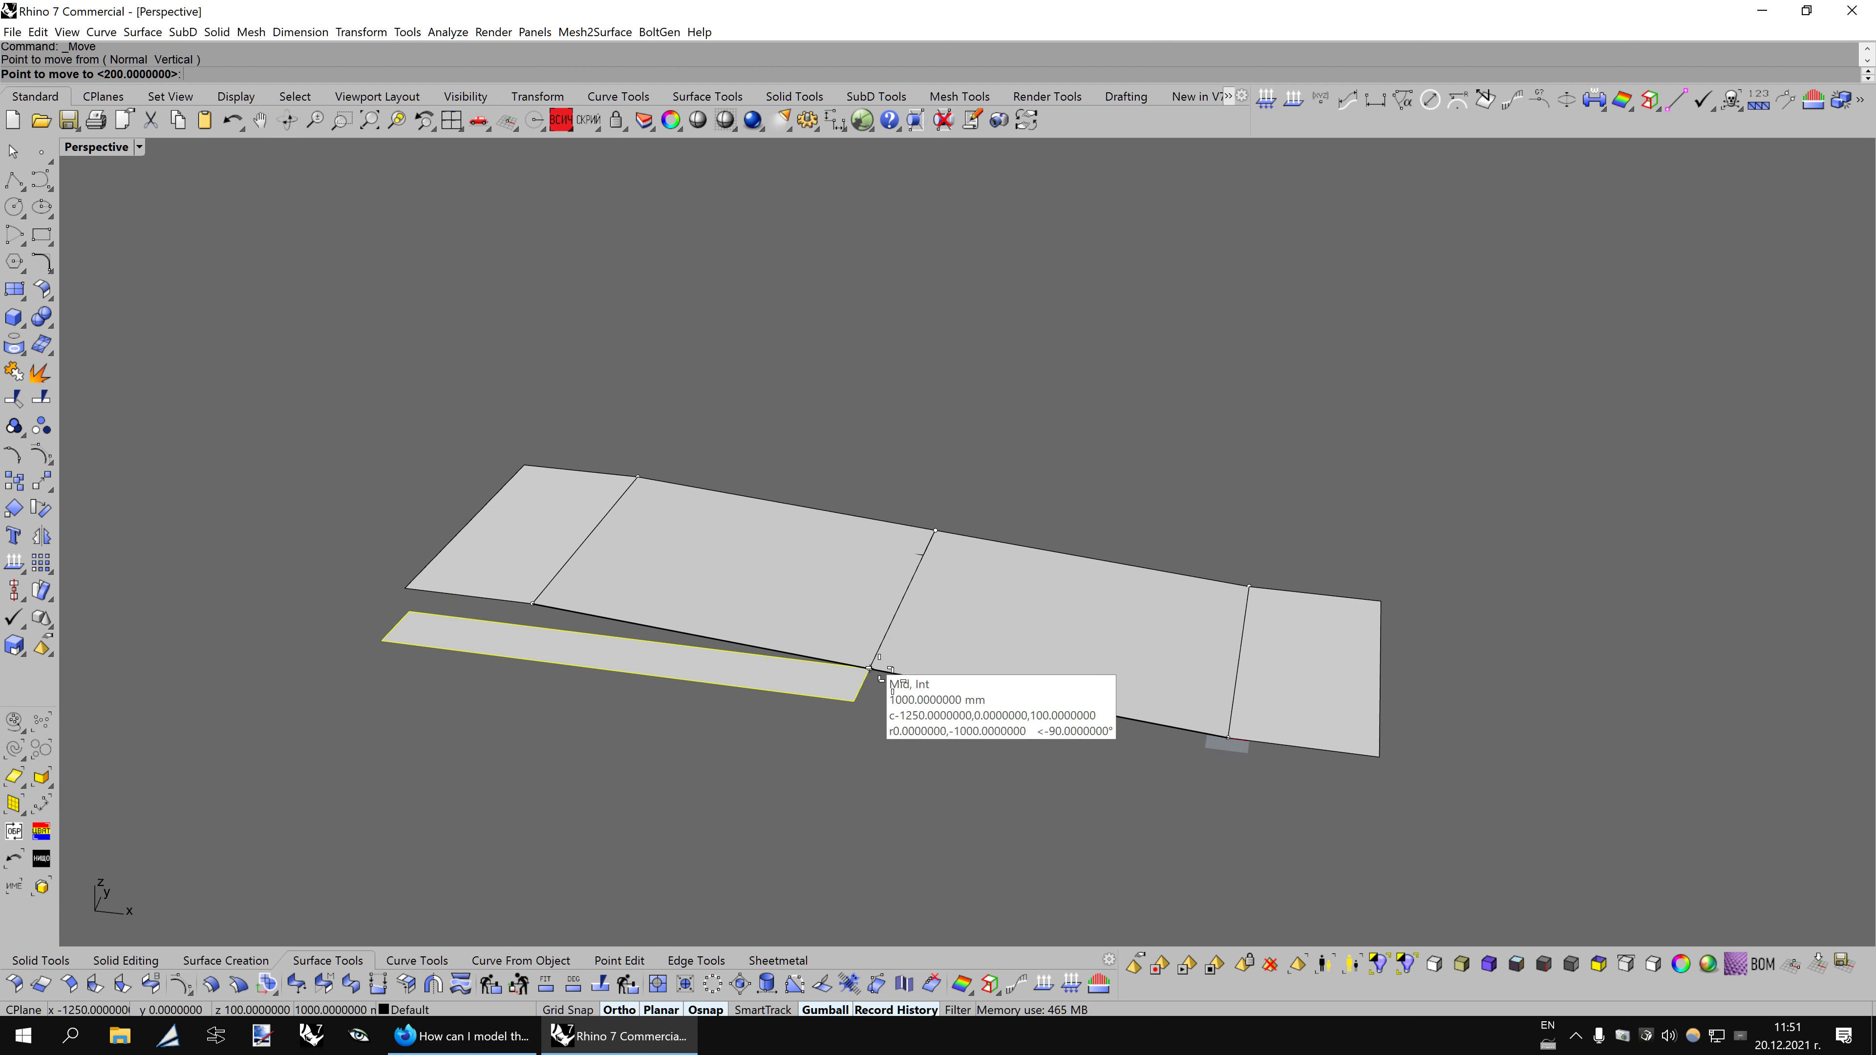
pyautogui.click(887, 670)
pyautogui.click(888, 749)
# Select the landing at the ramp's far end and call up the quick command palette.
pyautogui.moveTo(1163, 797); pyautogui.dragTo(1126, 789, button='right')
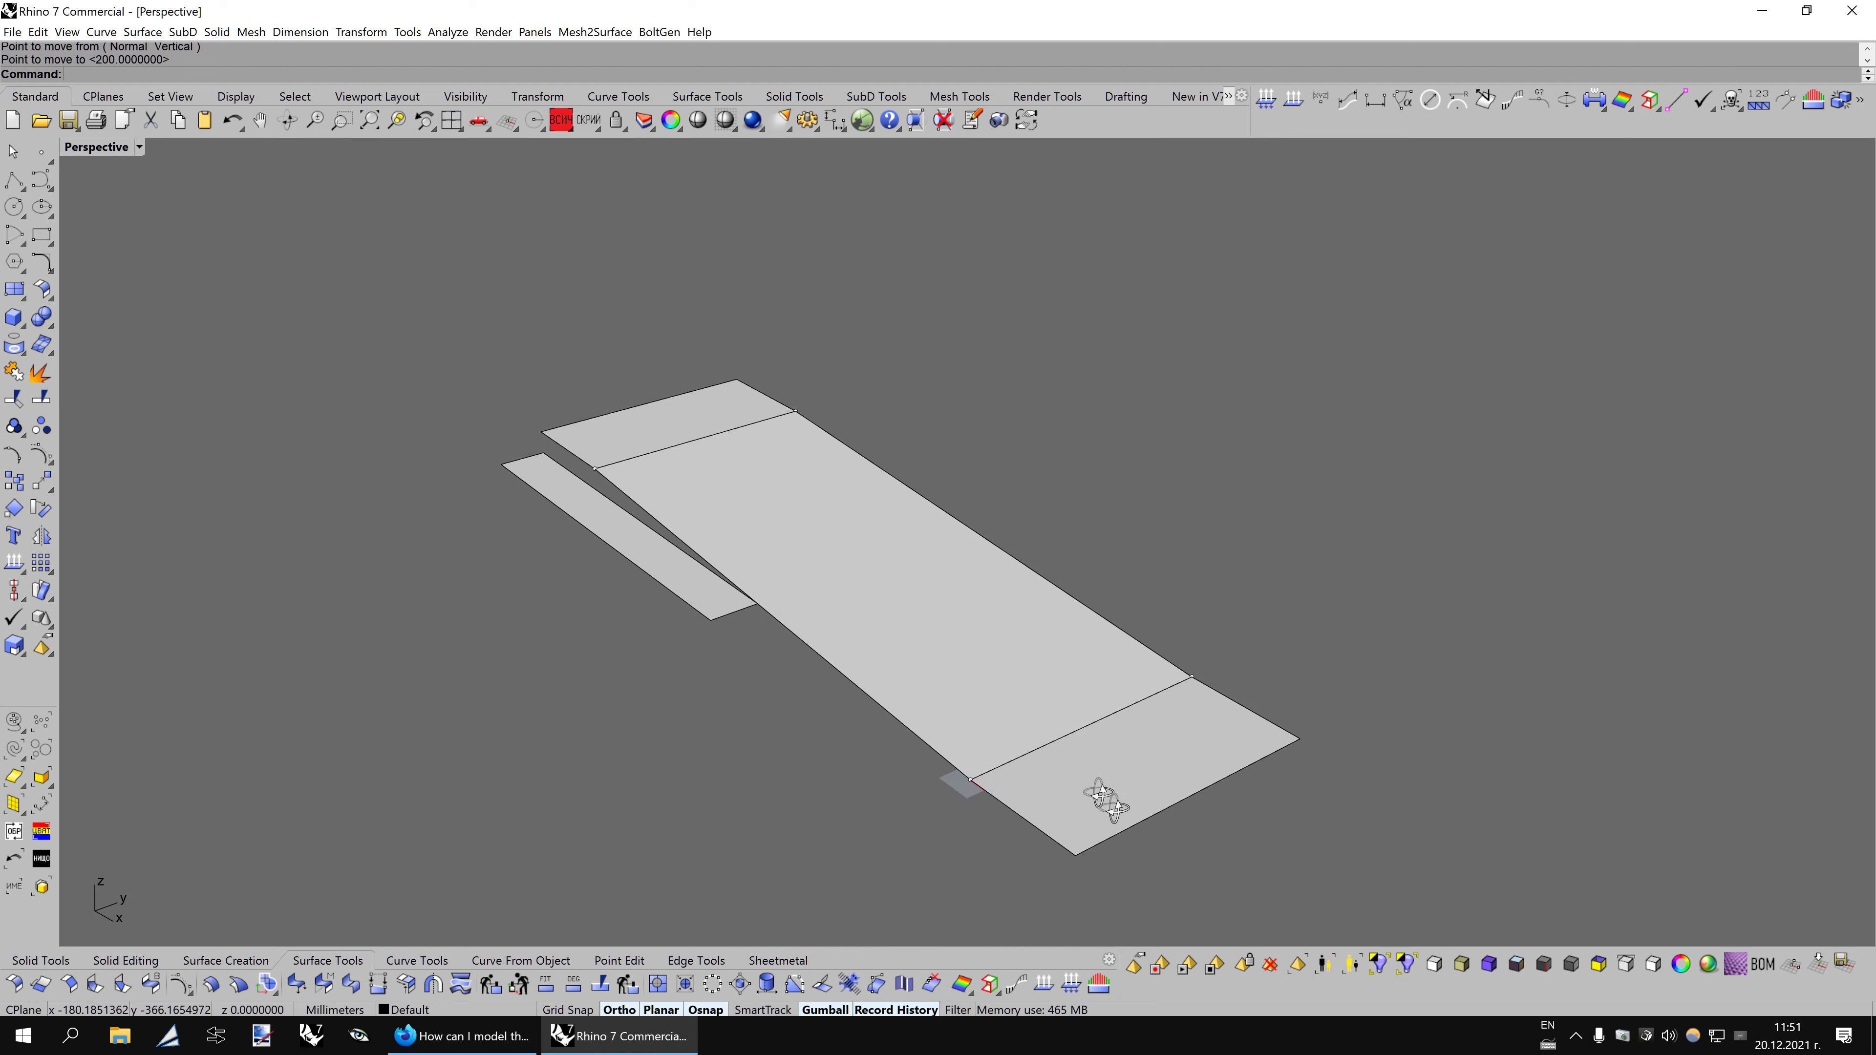
pyautogui.click(1127, 789)
pyautogui.middleClick(1332, 731)
# Stretch the bottom landing sideways with Scale1D.
pyautogui.click(1300, 768)
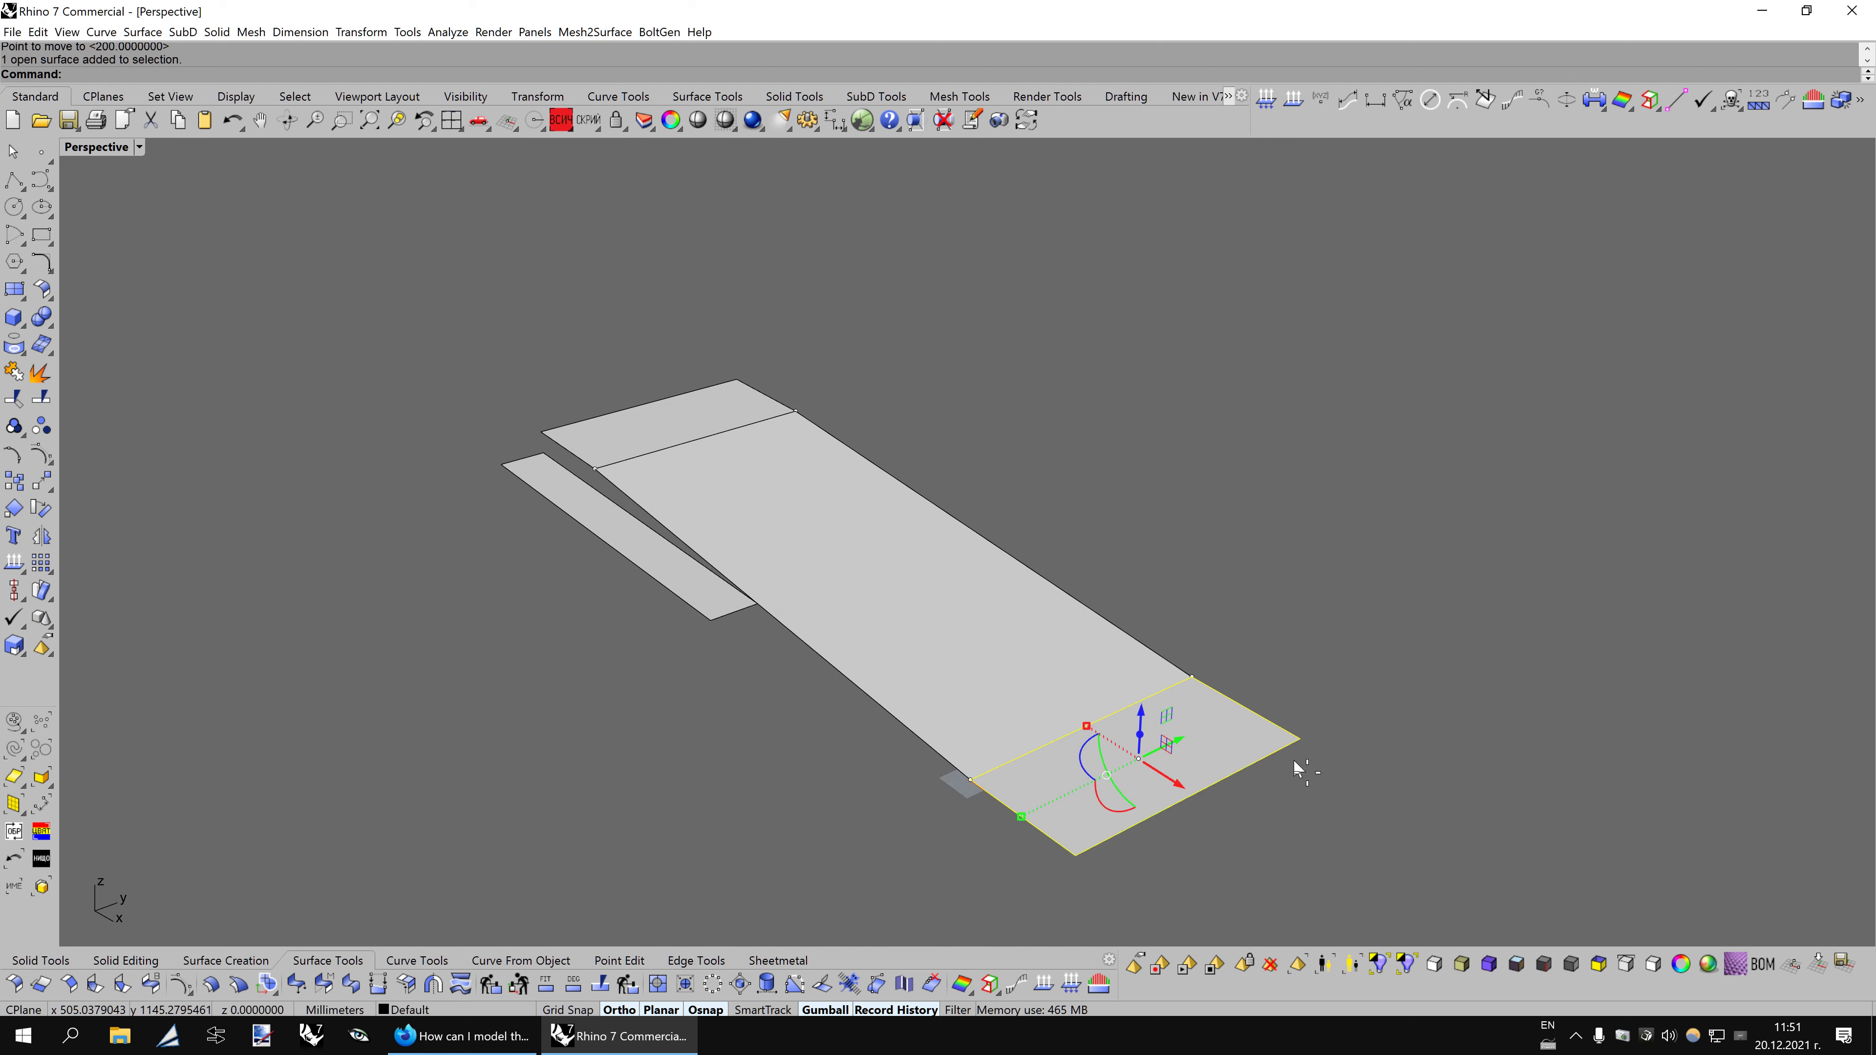
pyautogui.click(1232, 793)
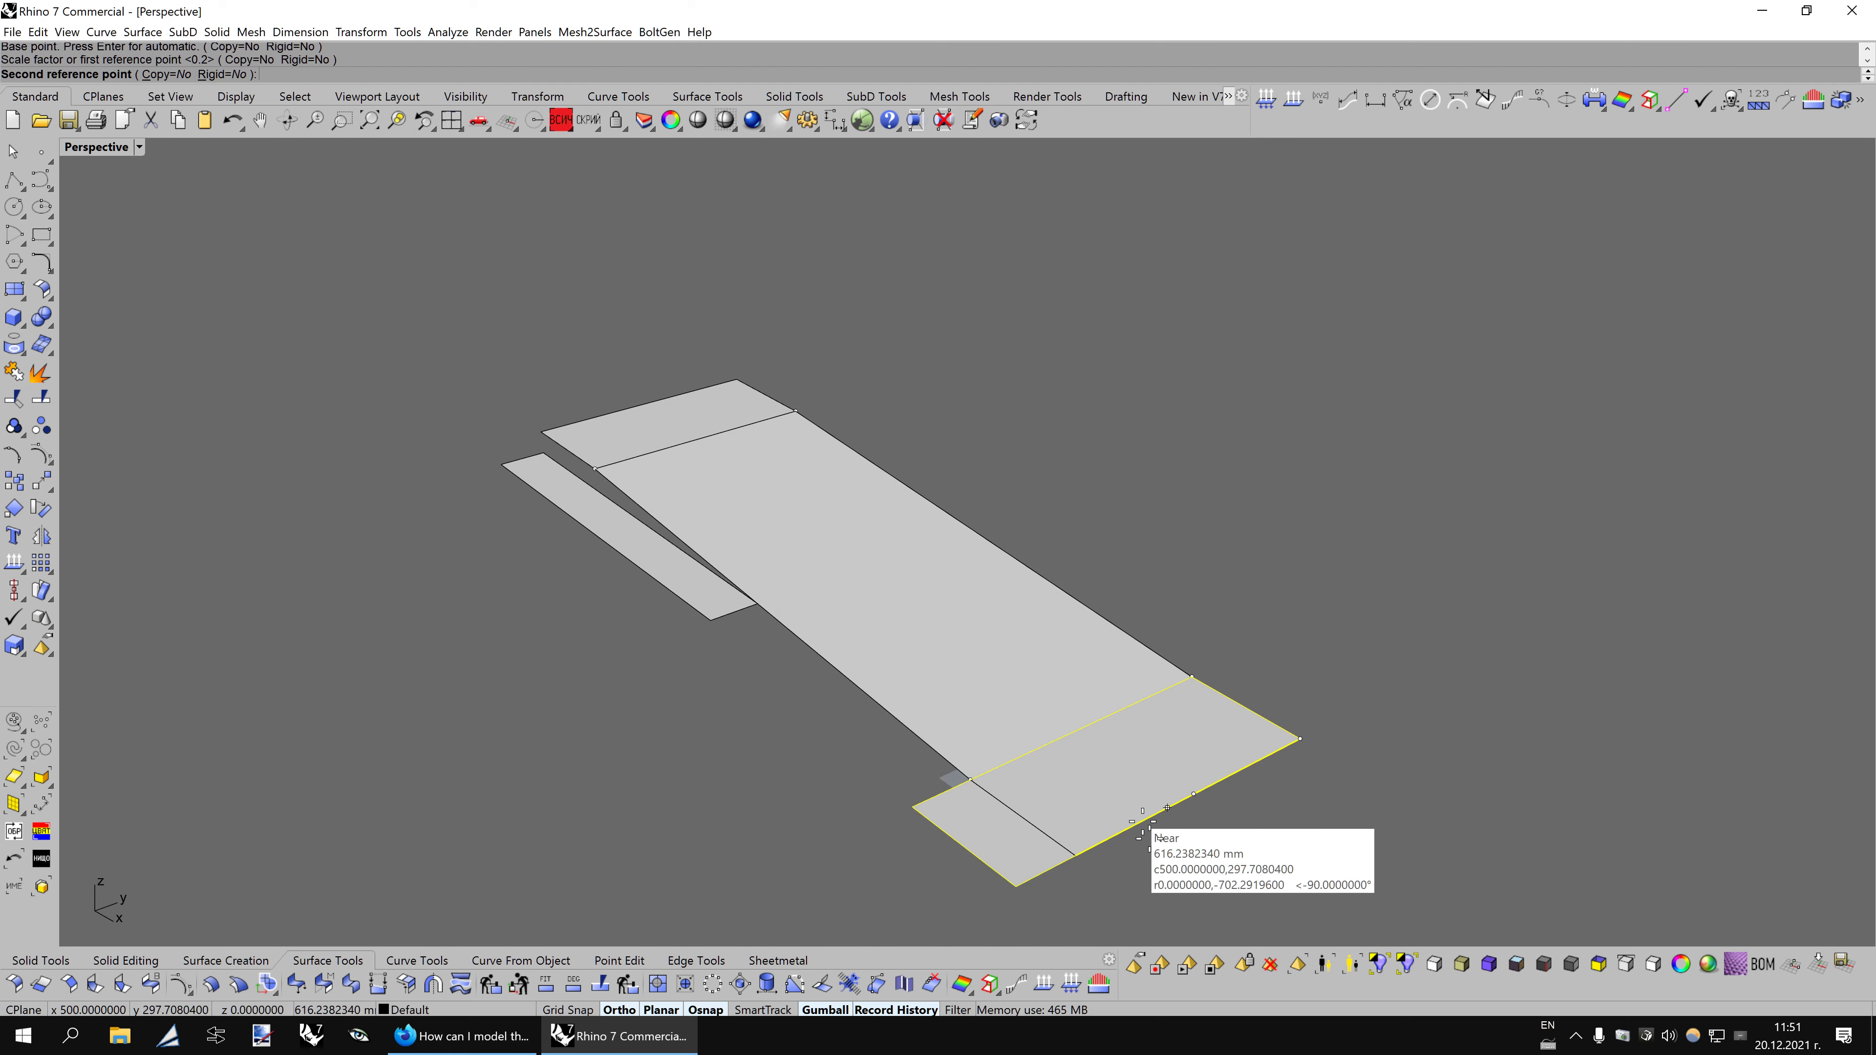
pyautogui.click(1078, 850)
pyautogui.click(1341, 608)
# Stretch the top landing in the opposite direction with a repeated Scale1D.
pyautogui.scroll(-3, 960, 591)
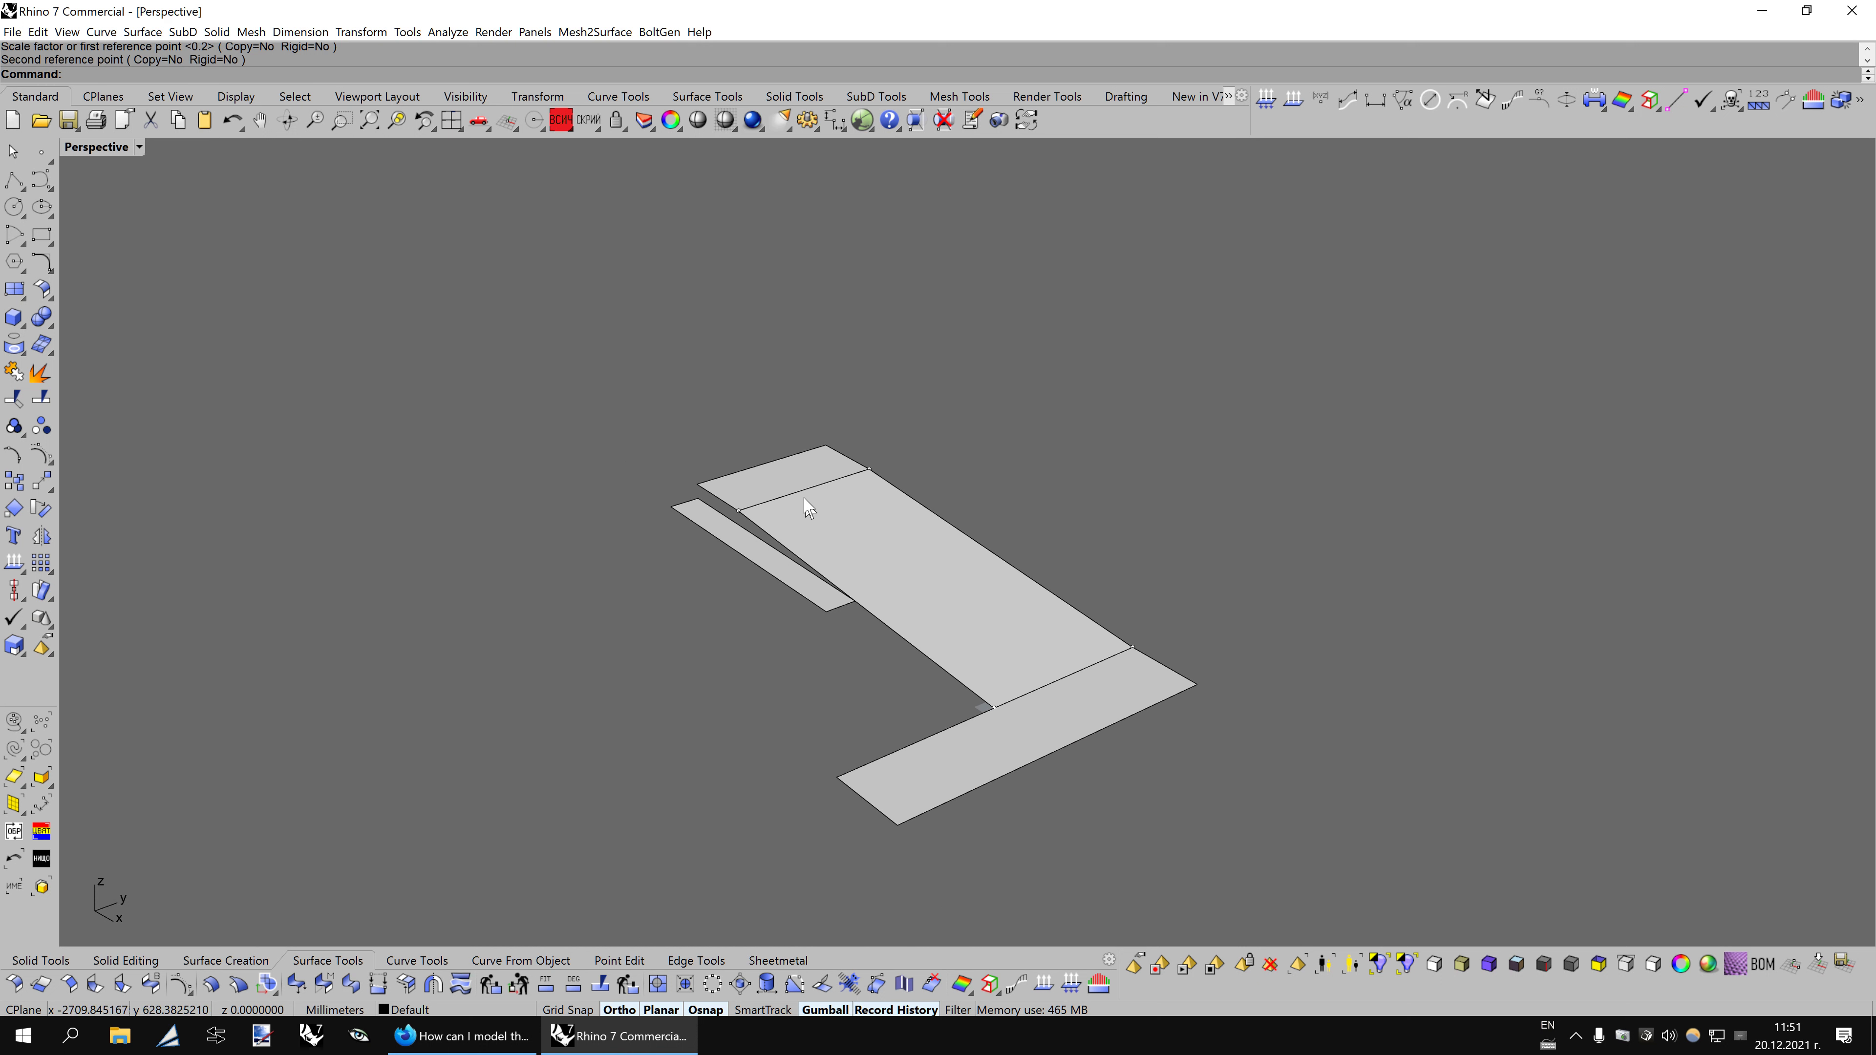
pyautogui.click(813, 478)
pyautogui.scroll(4, 812, 479)
pyautogui.press('Return')
pyautogui.click(644, 490)
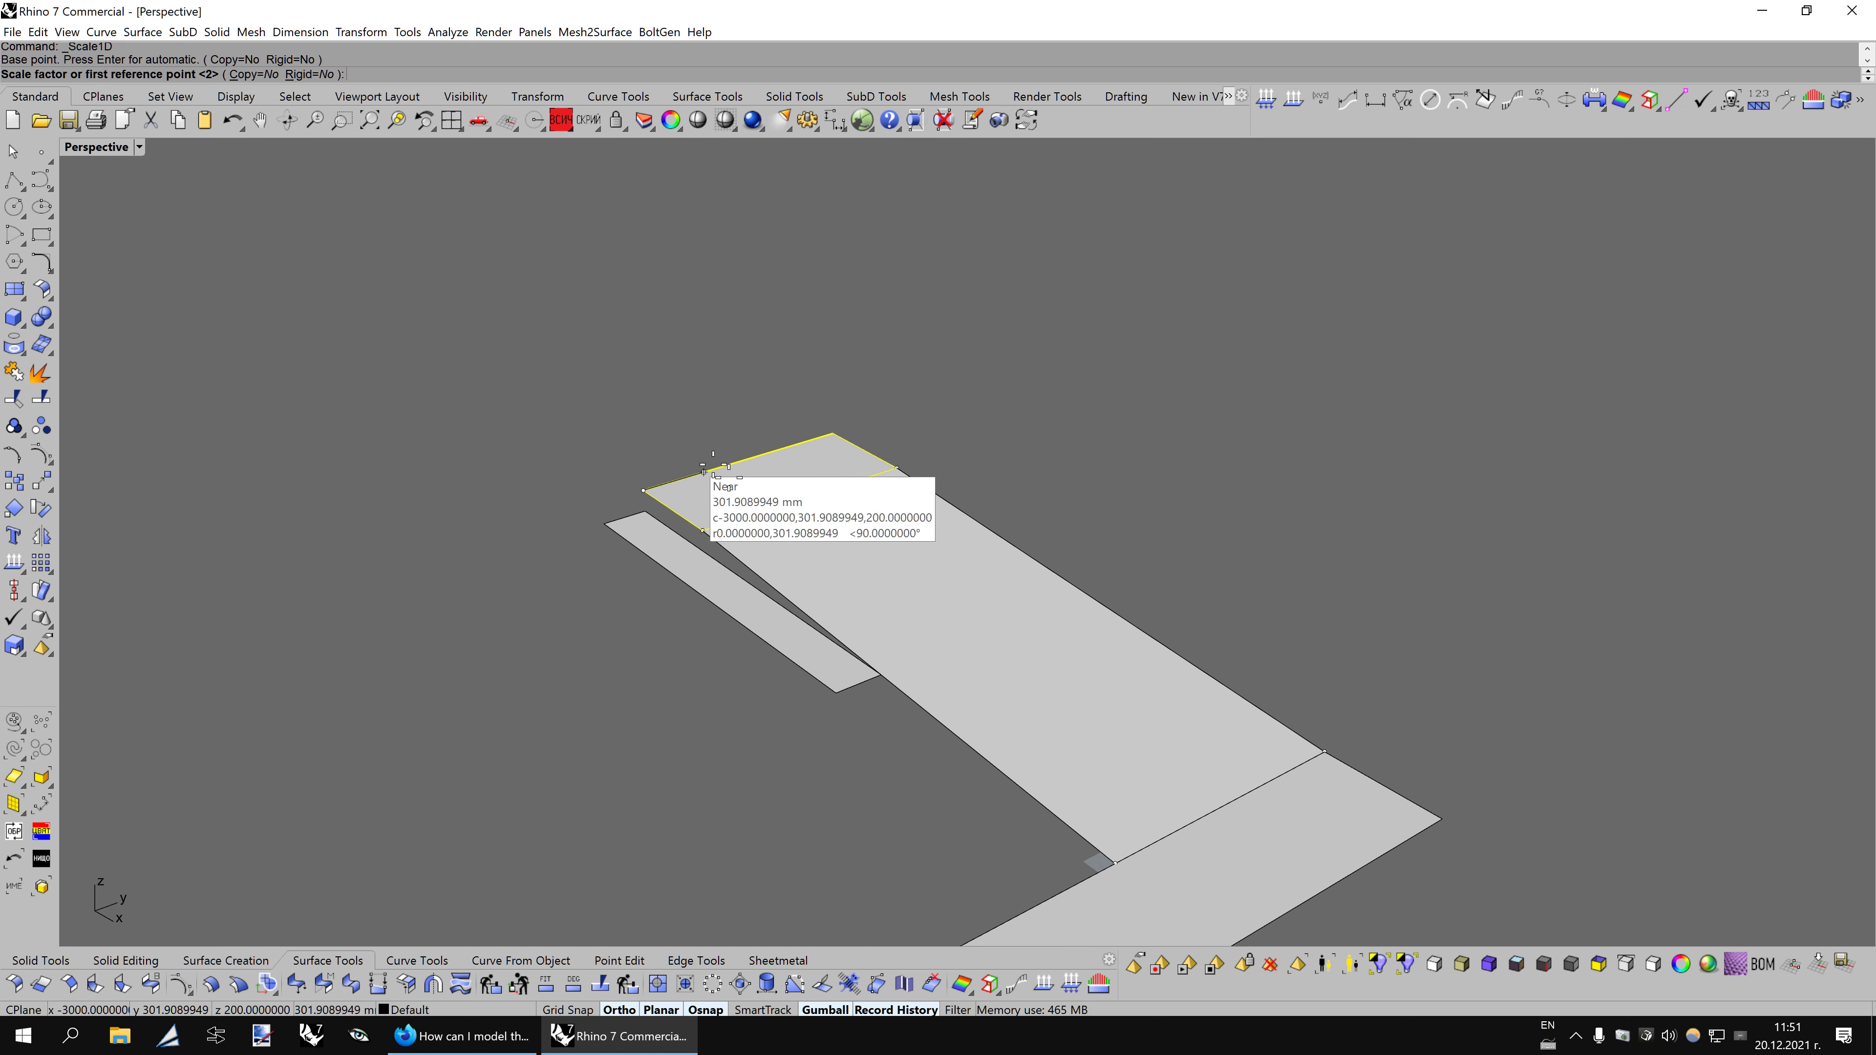
pyautogui.click(644, 490)
pyautogui.click(833, 417)
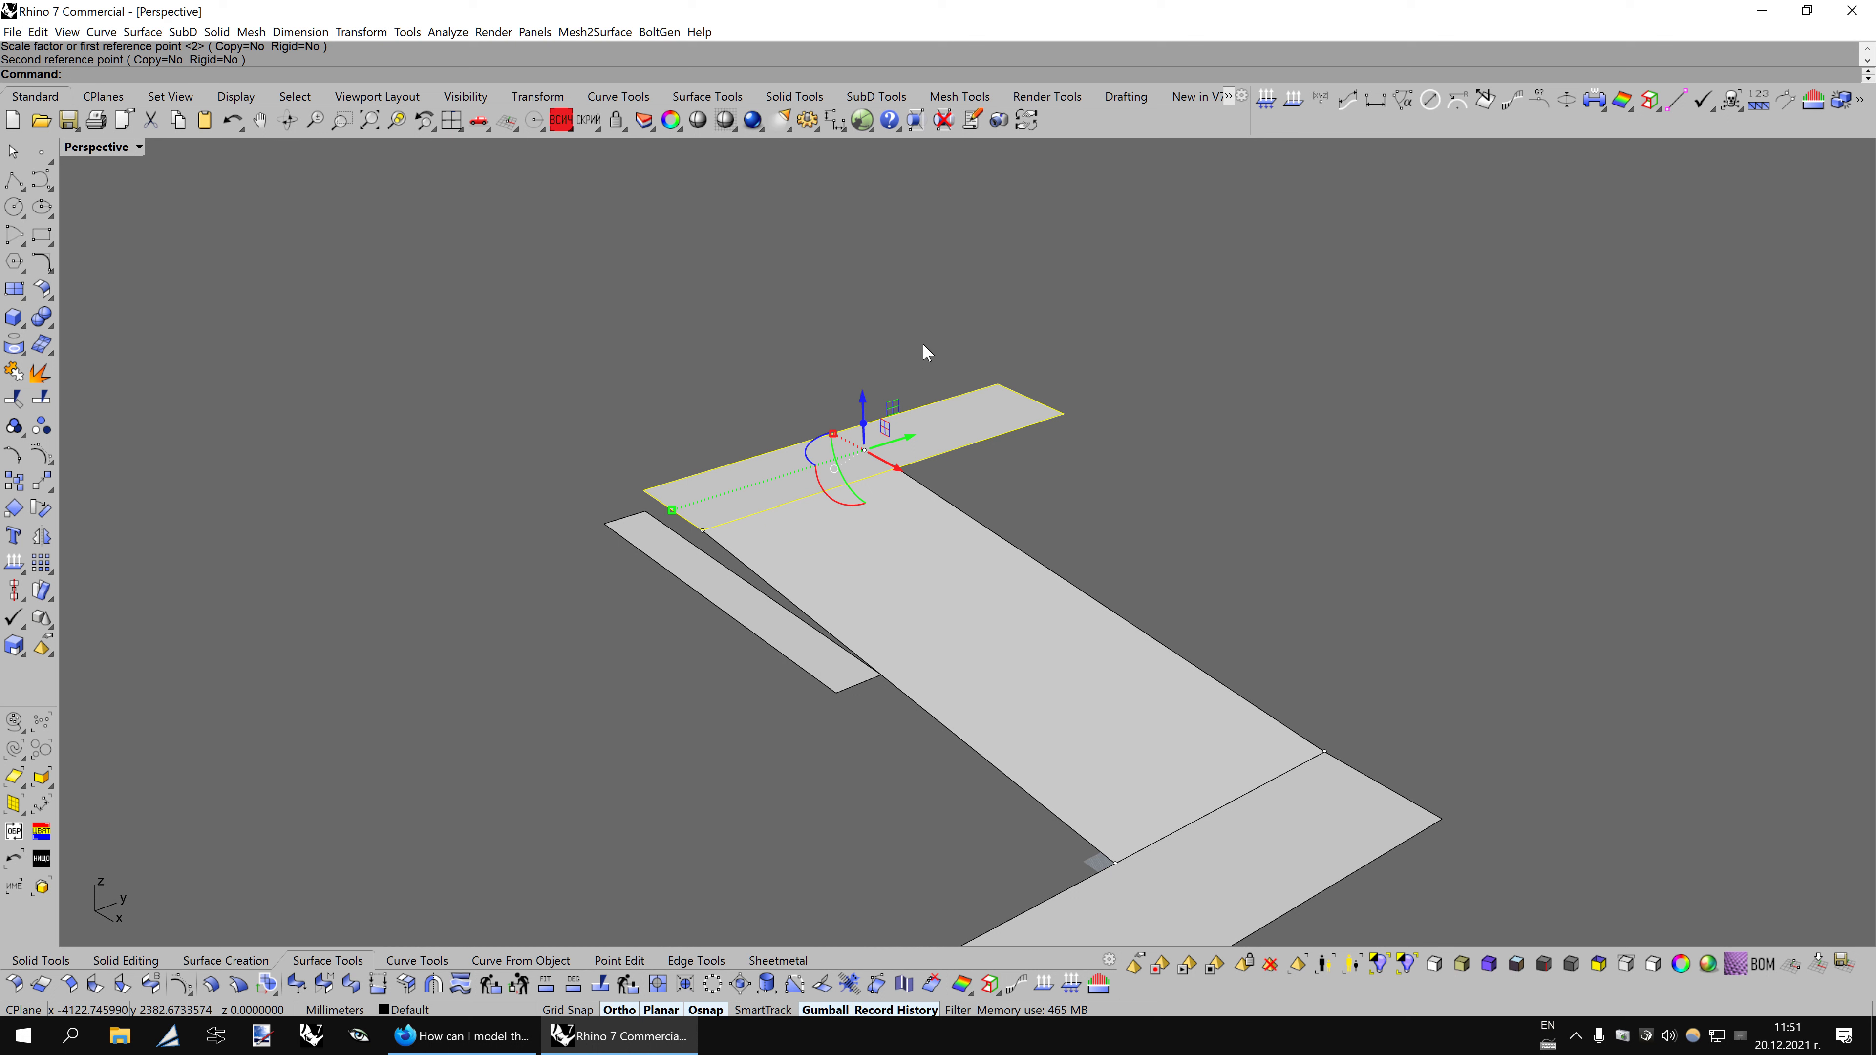
pyautogui.moveTo(930, 352)
pyautogui.mouseDown(button='right')
pyautogui.moveTo(1160, 591)
pyautogui.moveTo(1086, 724)
pyautogui.mouseUp(button='right')
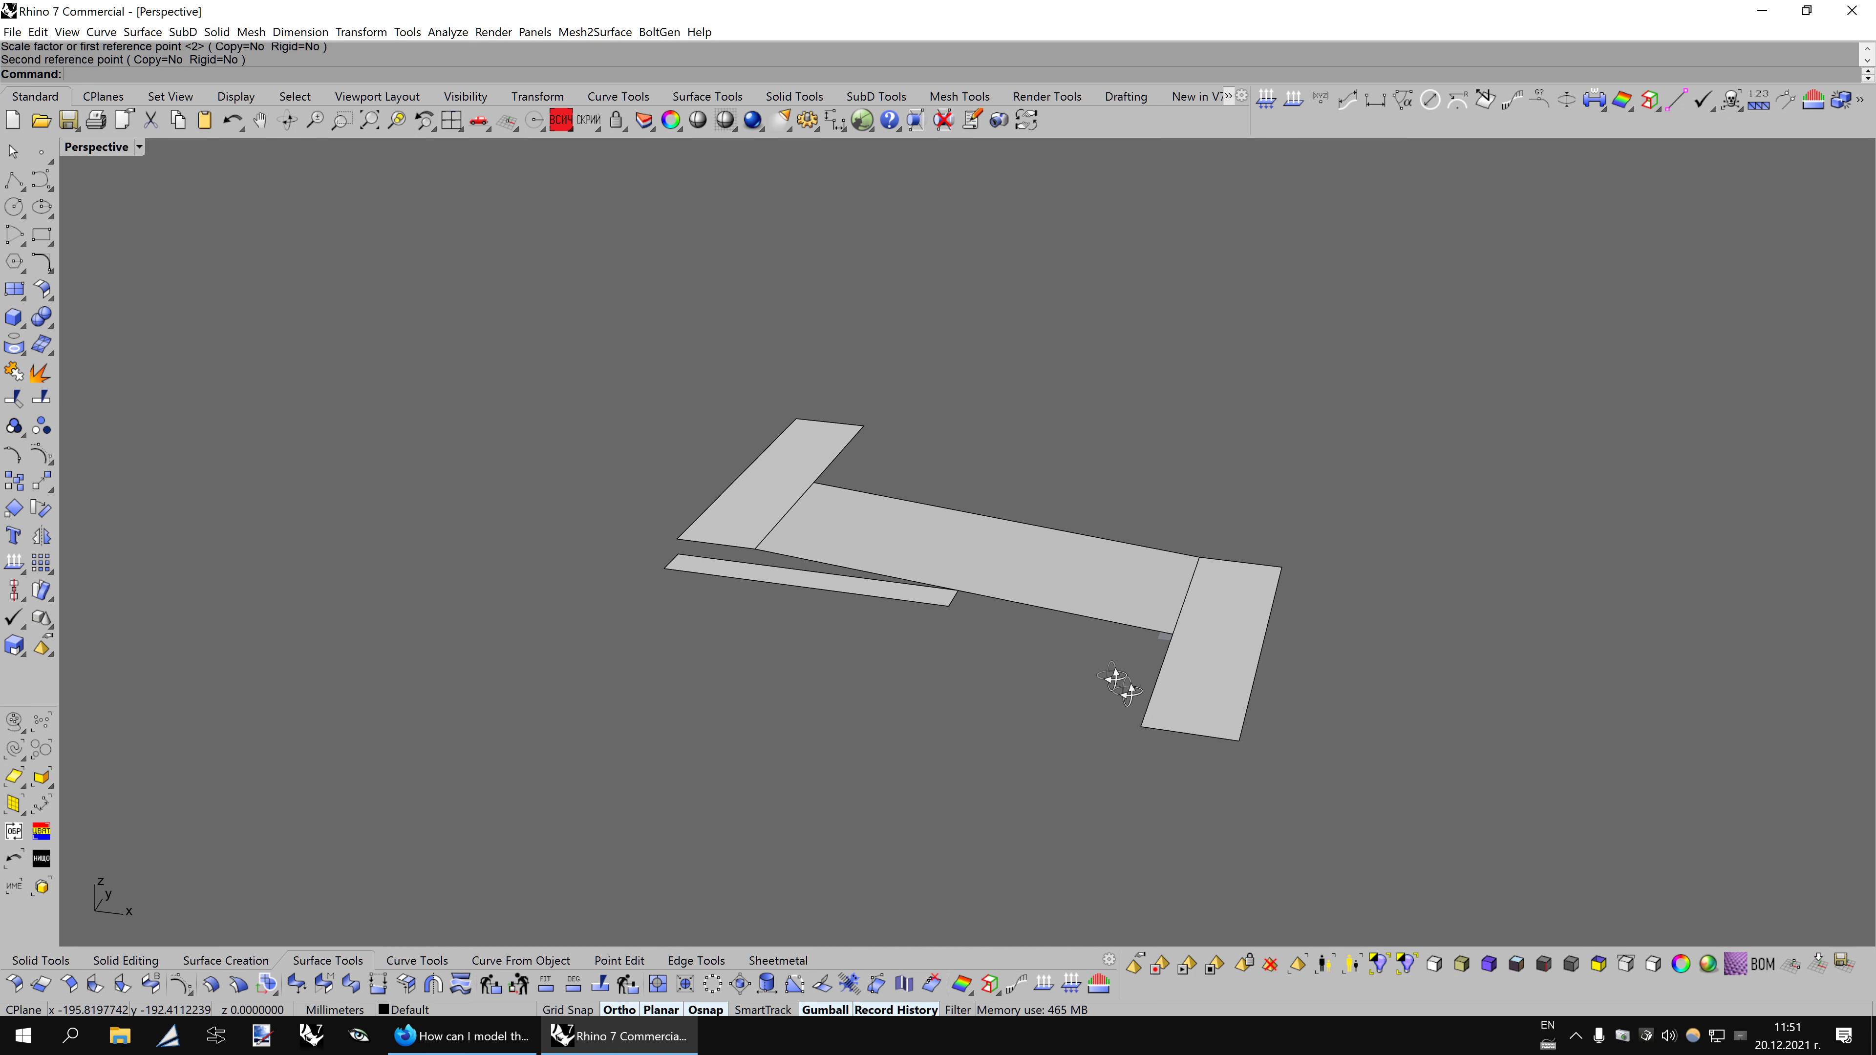
pyautogui.moveTo(1085, 724); pyautogui.dragTo(736, 582, button='right')
pyautogui.click(736, 581)
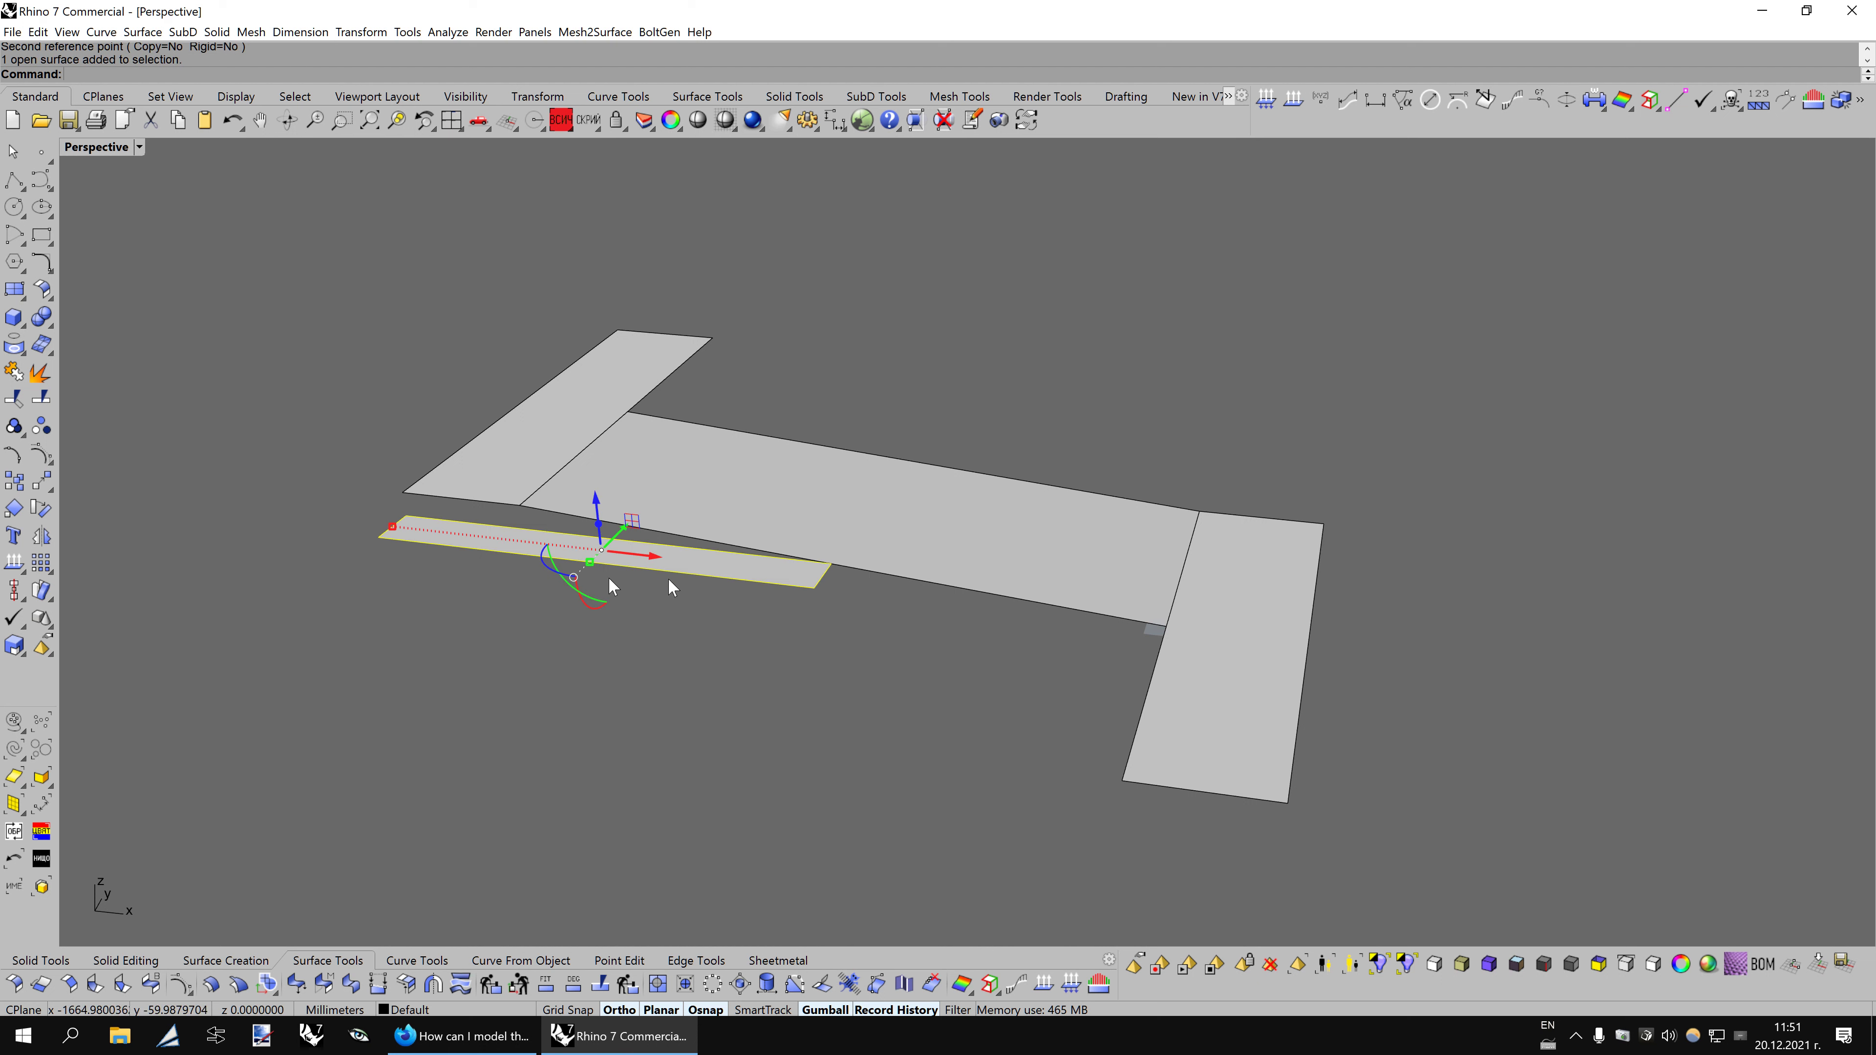
# Copy the thin strip vertically 100 mm above itself and purge the original's history.
pyautogui.click(15, 483)
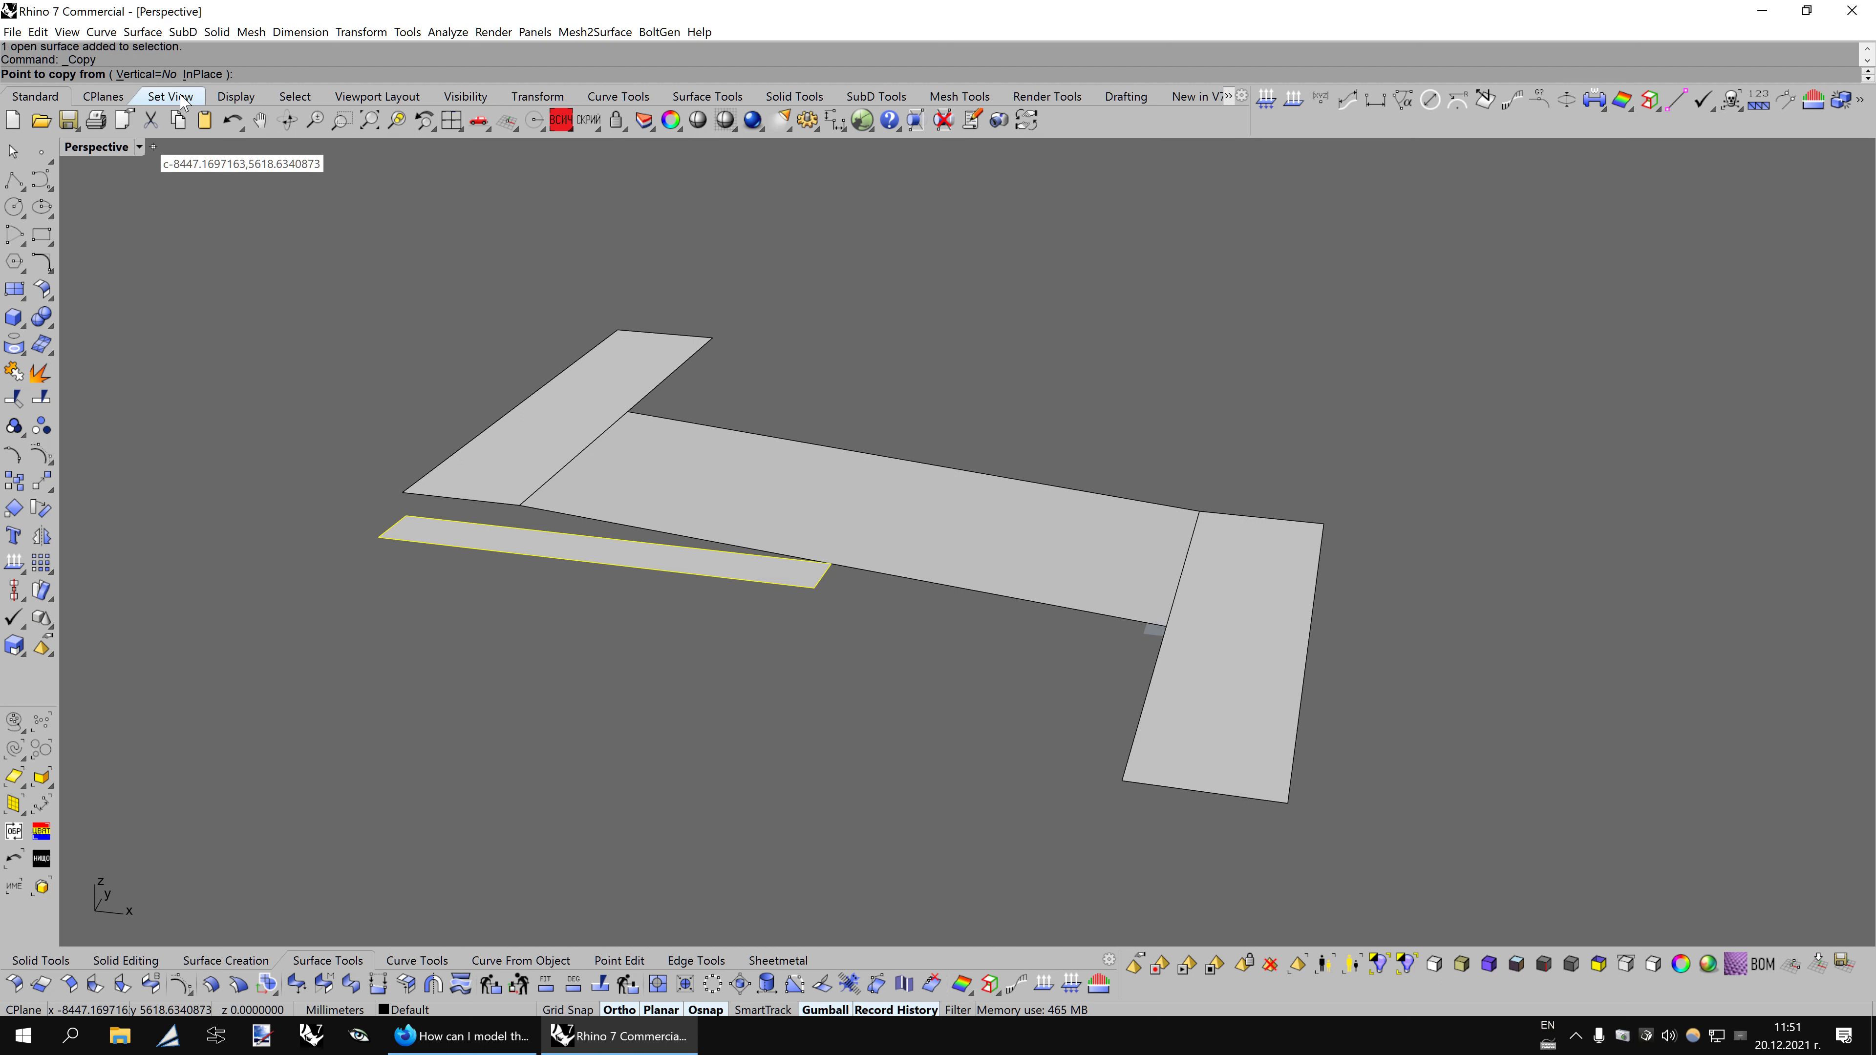
pyautogui.click(151, 75)
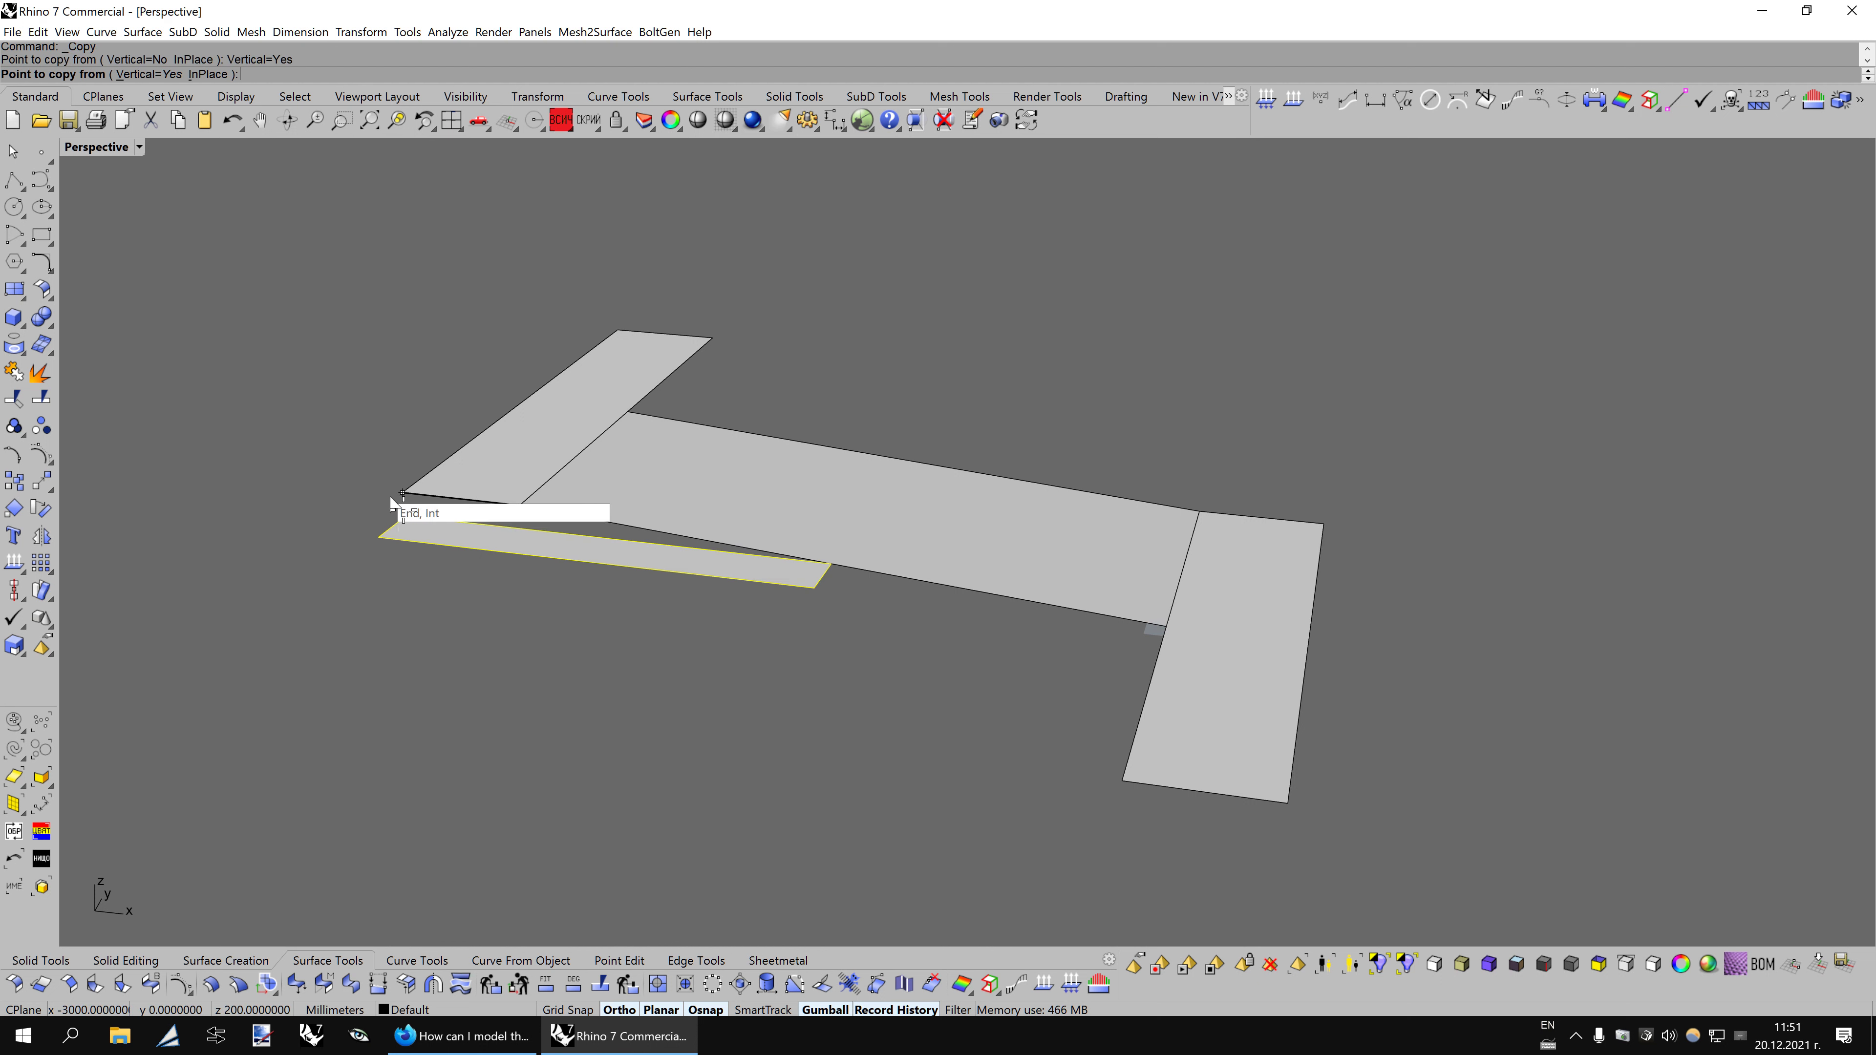
pyautogui.click(405, 515)
pyautogui.press('Return')
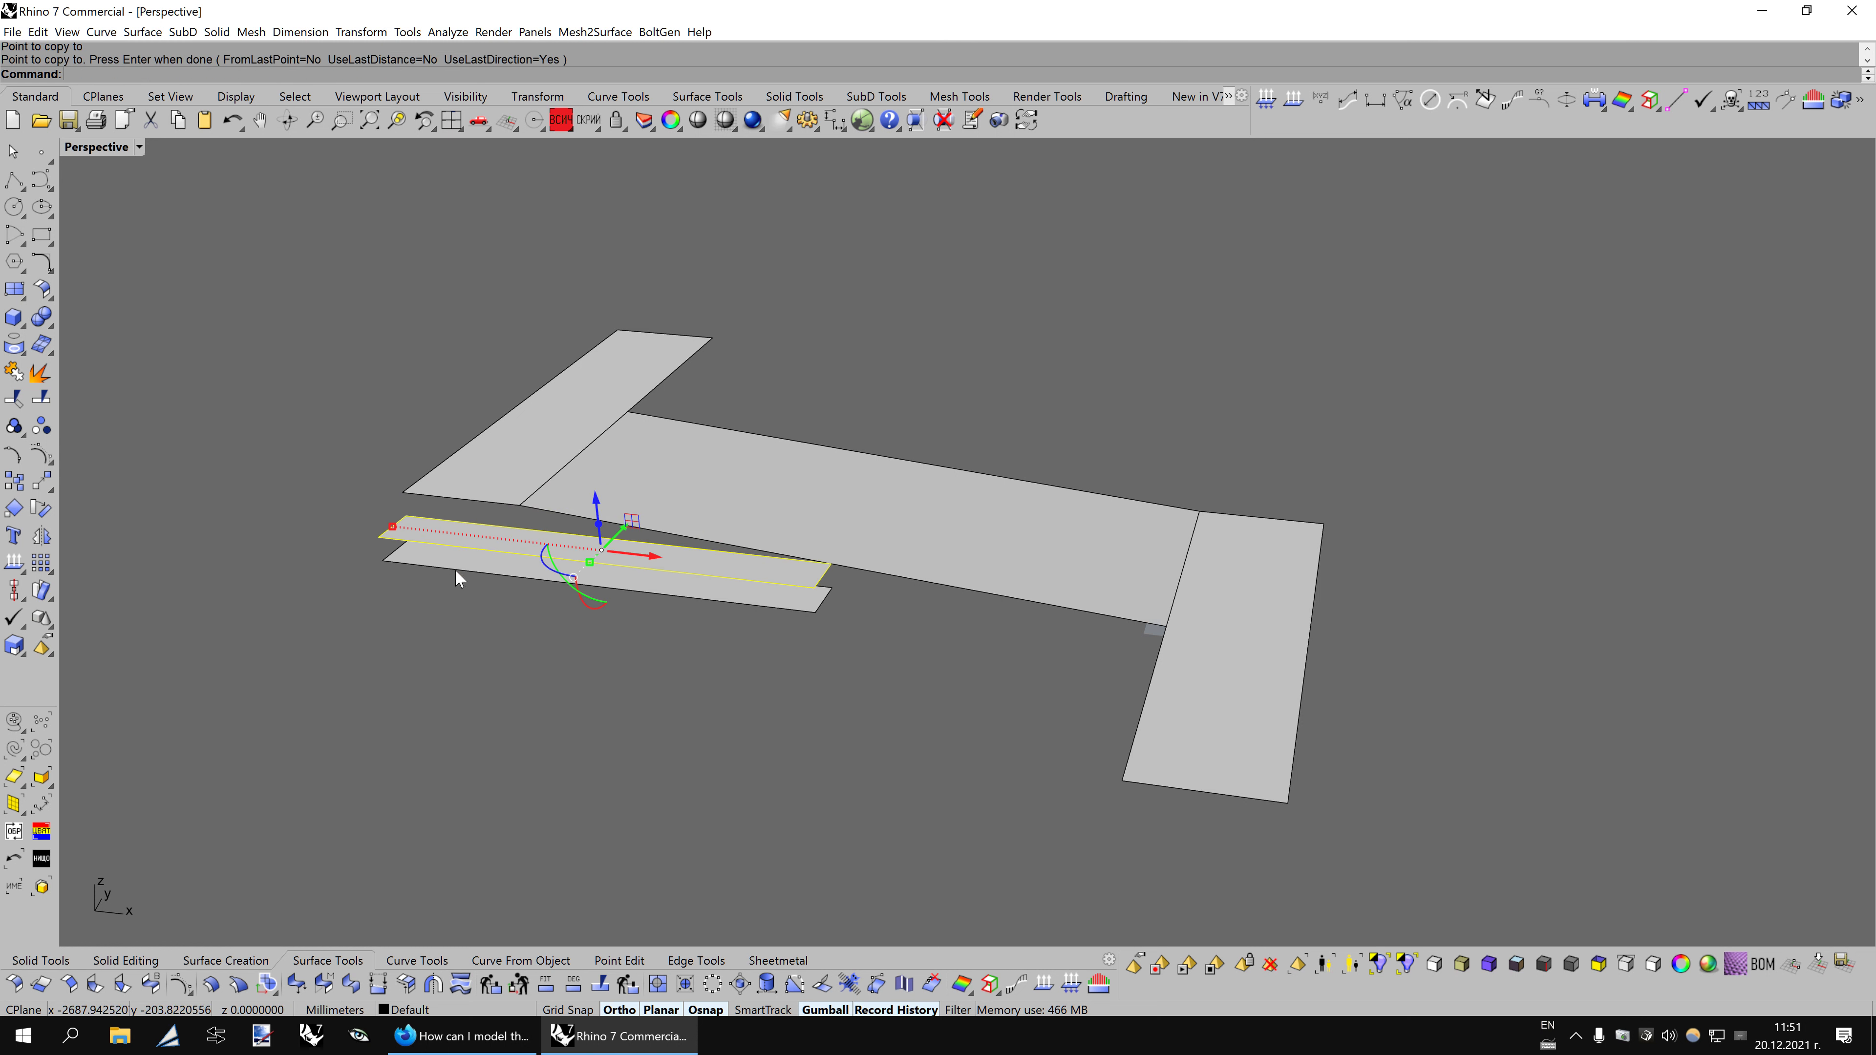
pyautogui.click(456, 577)
pyautogui.click(1267, 965)
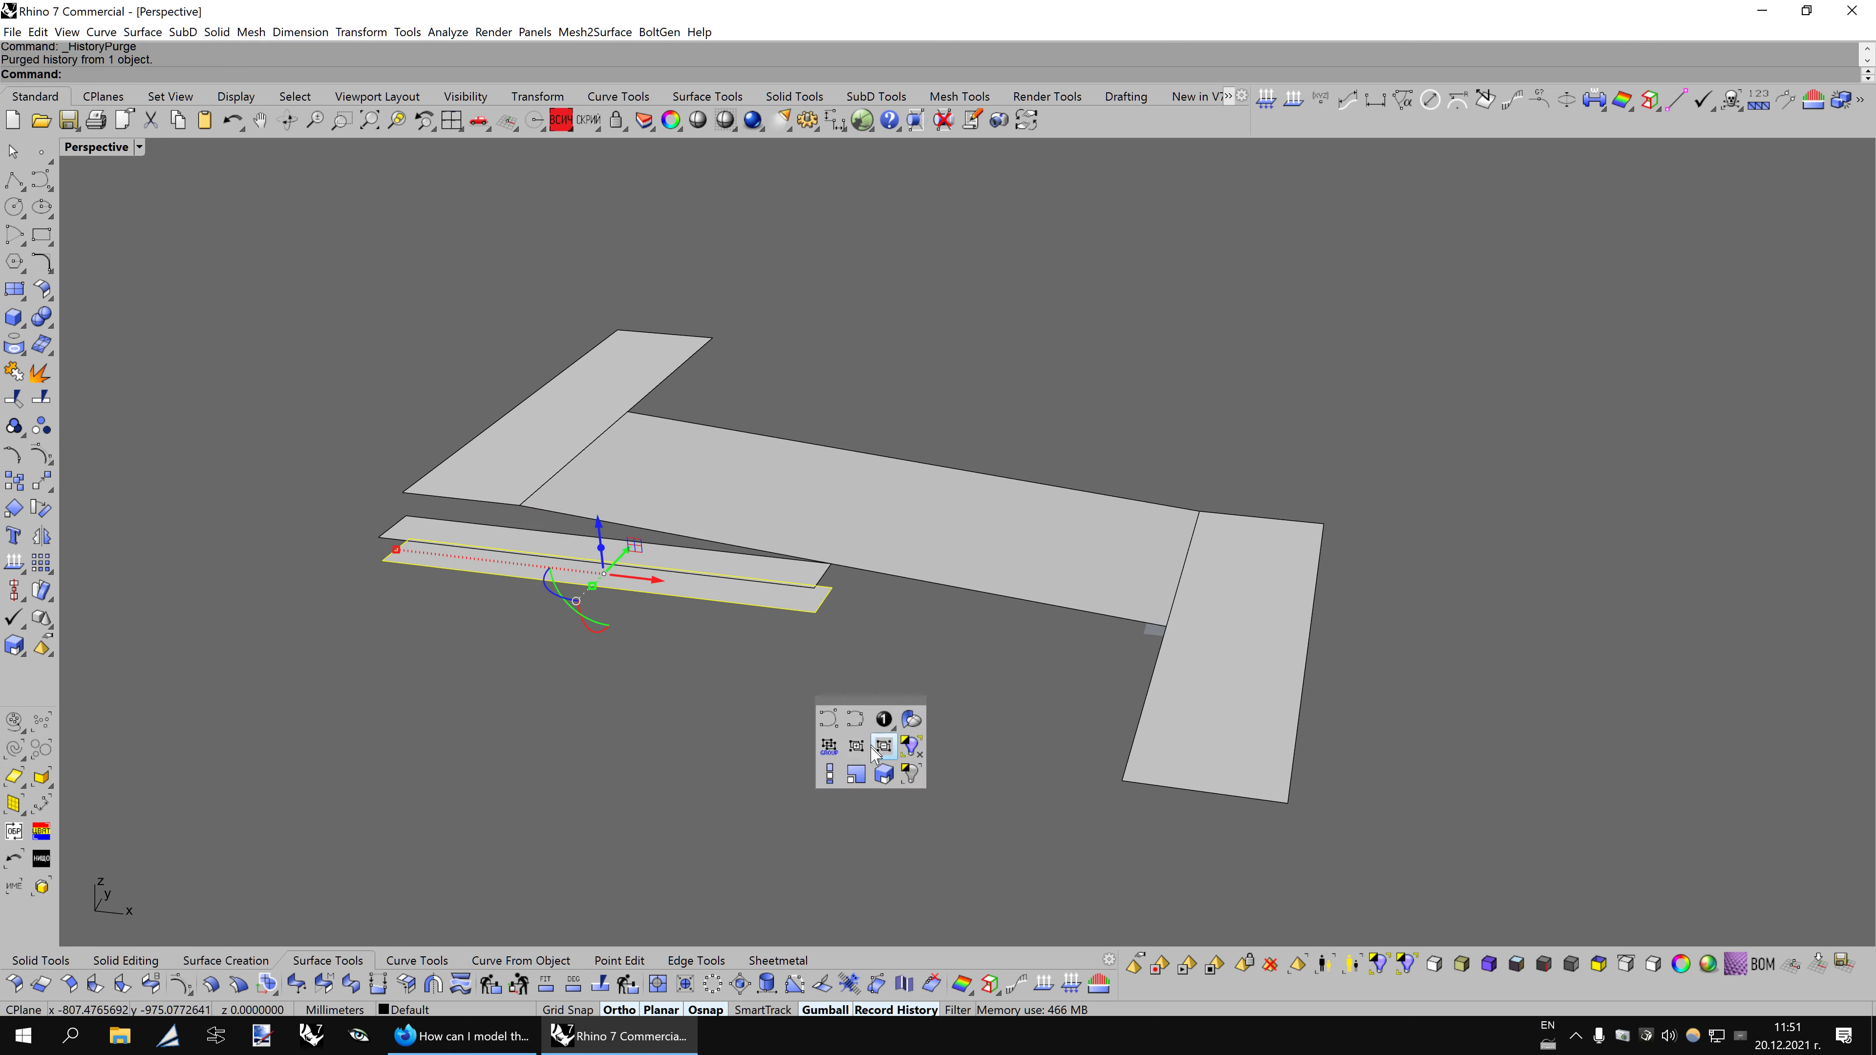
# Stretch the lower strip with Scale1D to the far landing's edge, 3000 mm long.
pyautogui.click(830, 773)
pyautogui.click(382, 560)
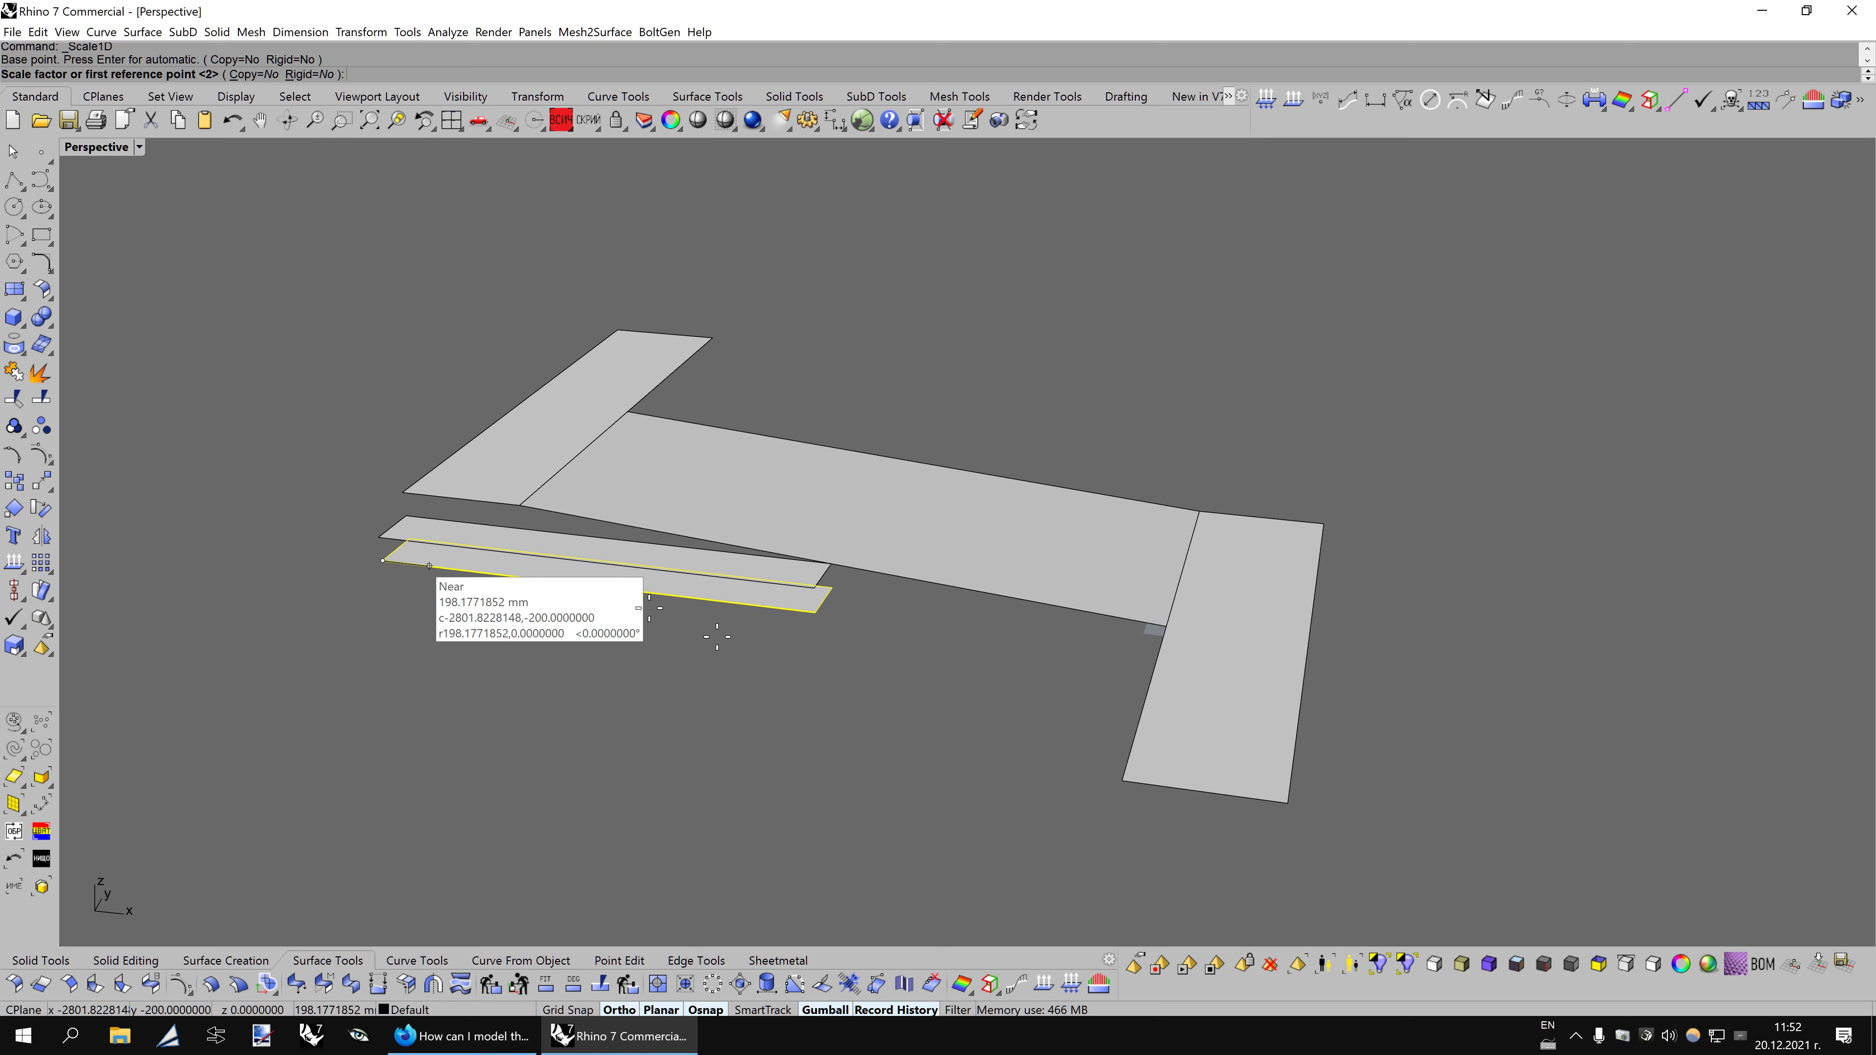
pyautogui.click(815, 636)
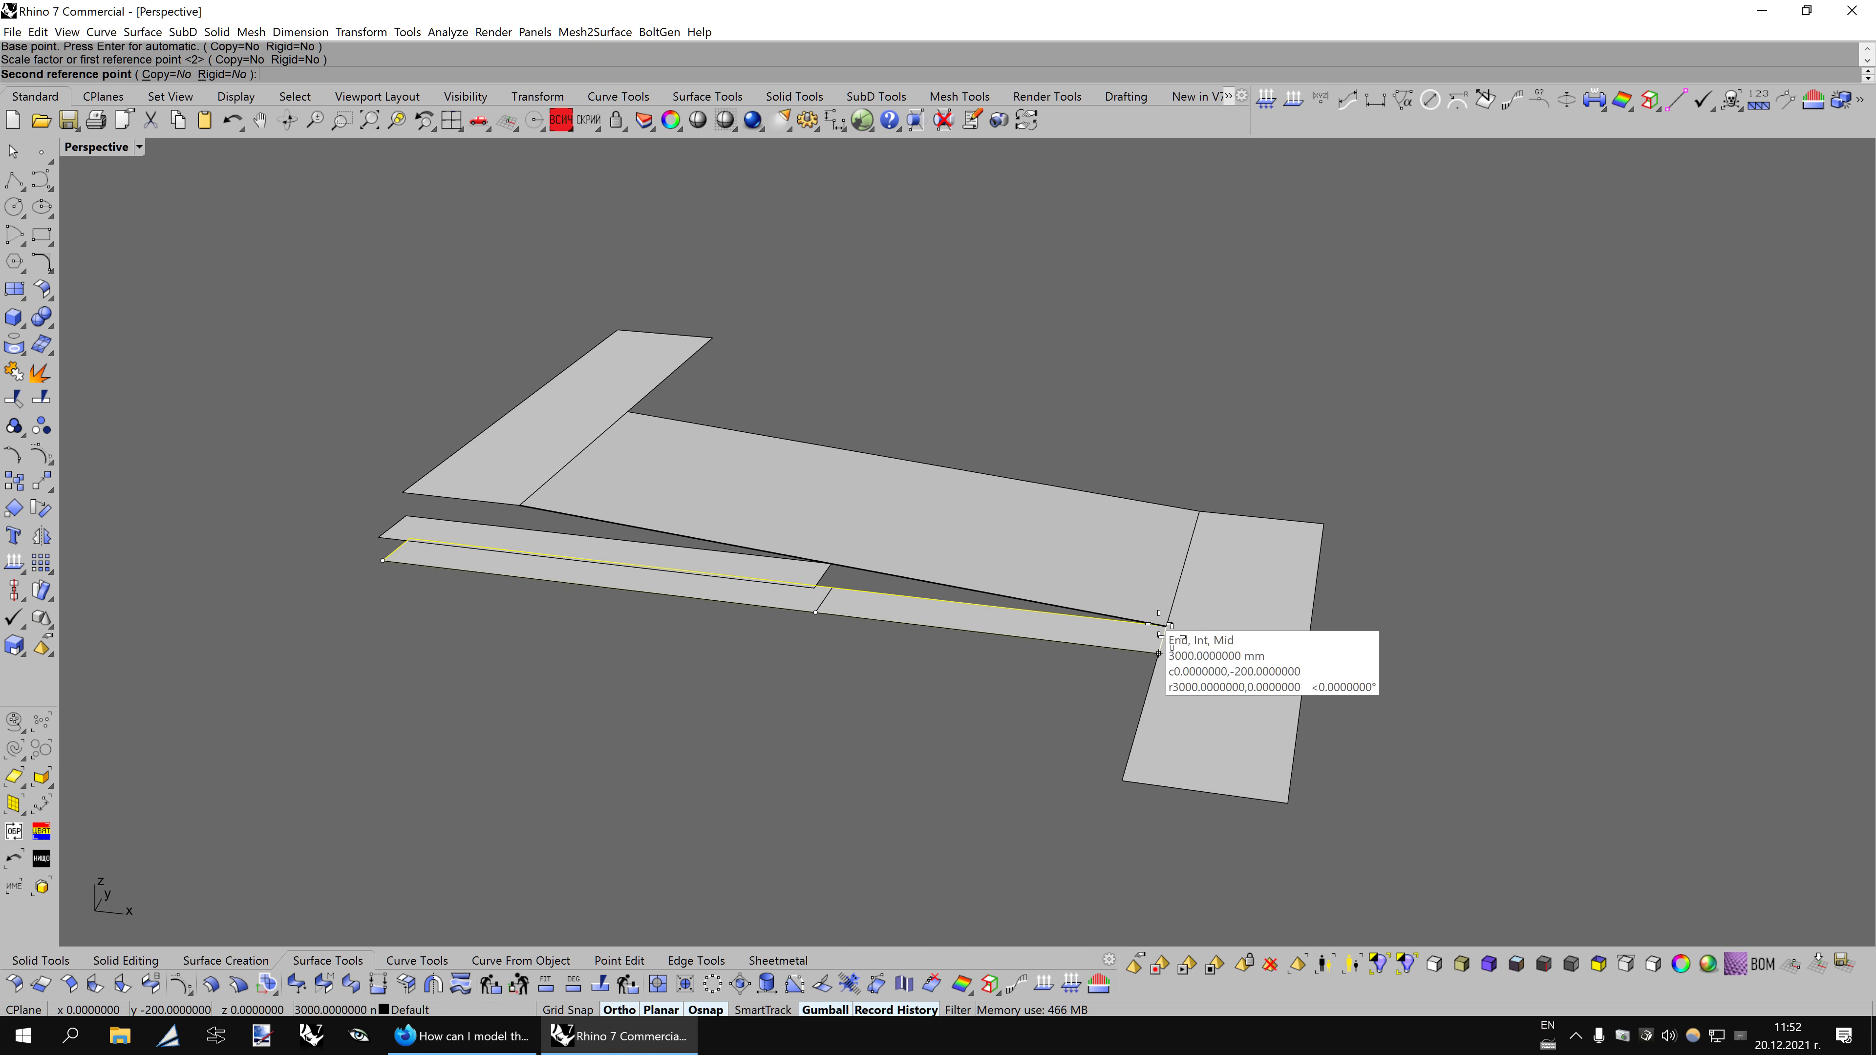
pyautogui.click(1164, 628)
pyautogui.press('Escape')
# Move the long strip 1000 mm sideways, then check the reference photo.
pyautogui.moveTo(1047, 743)
pyautogui.mouseDown(button='right')
pyautogui.moveTo(1034, 728)
pyautogui.moveTo(971, 753)
pyautogui.mouseUp(button='right')
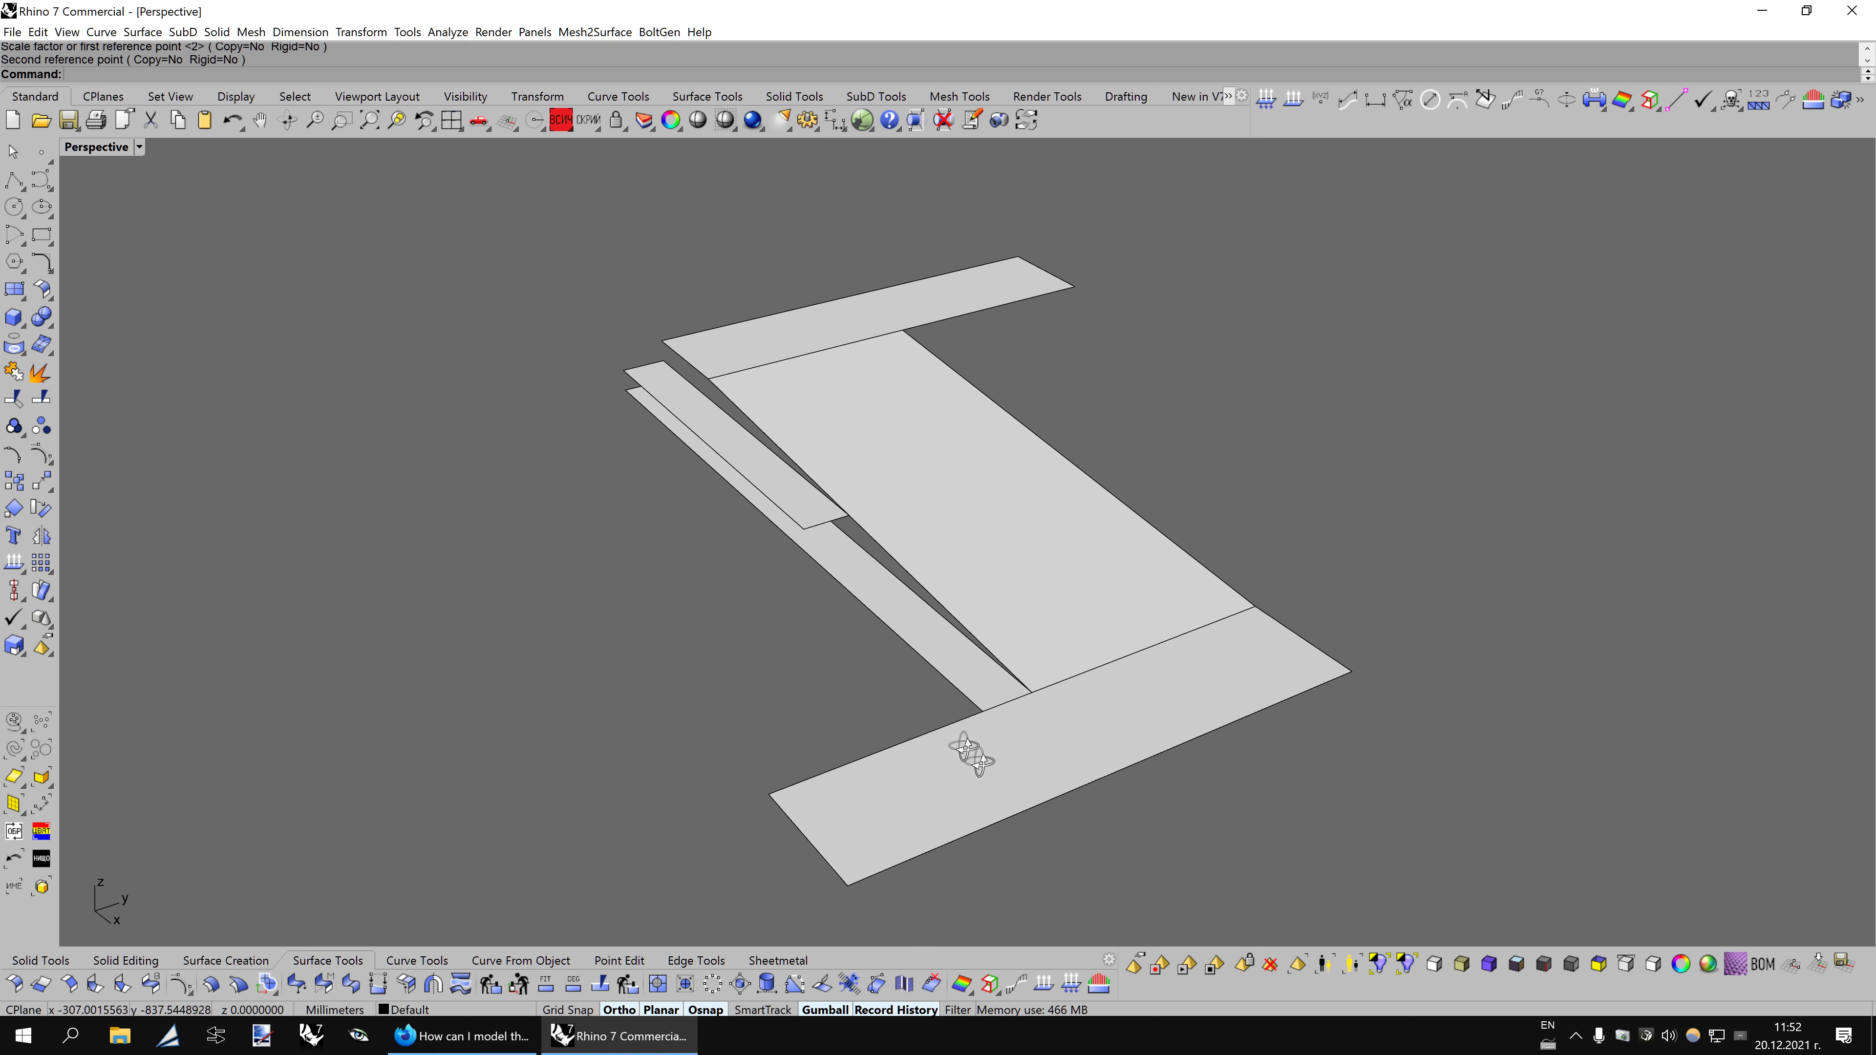
pyautogui.click(971, 679)
pyautogui.click(52, 473)
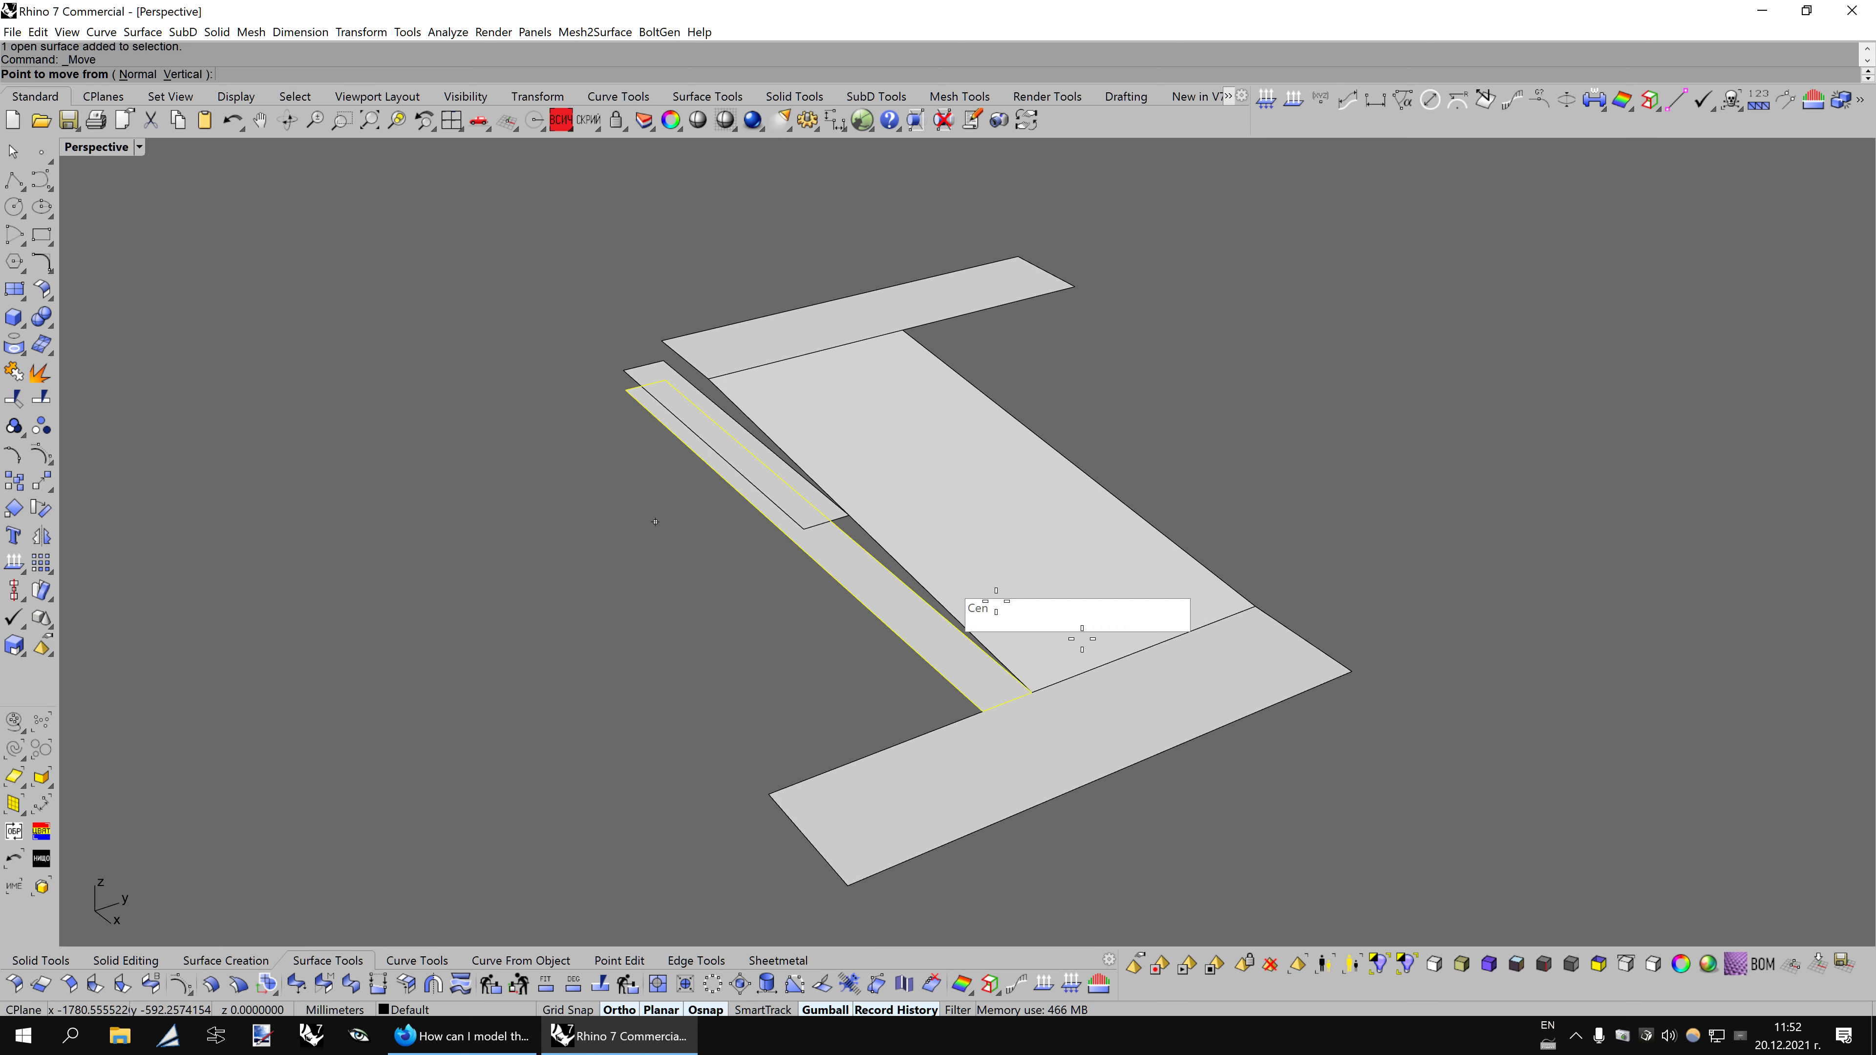
pyautogui.click(1034, 694)
pyautogui.click(992, 721)
pyautogui.click(892, 709)
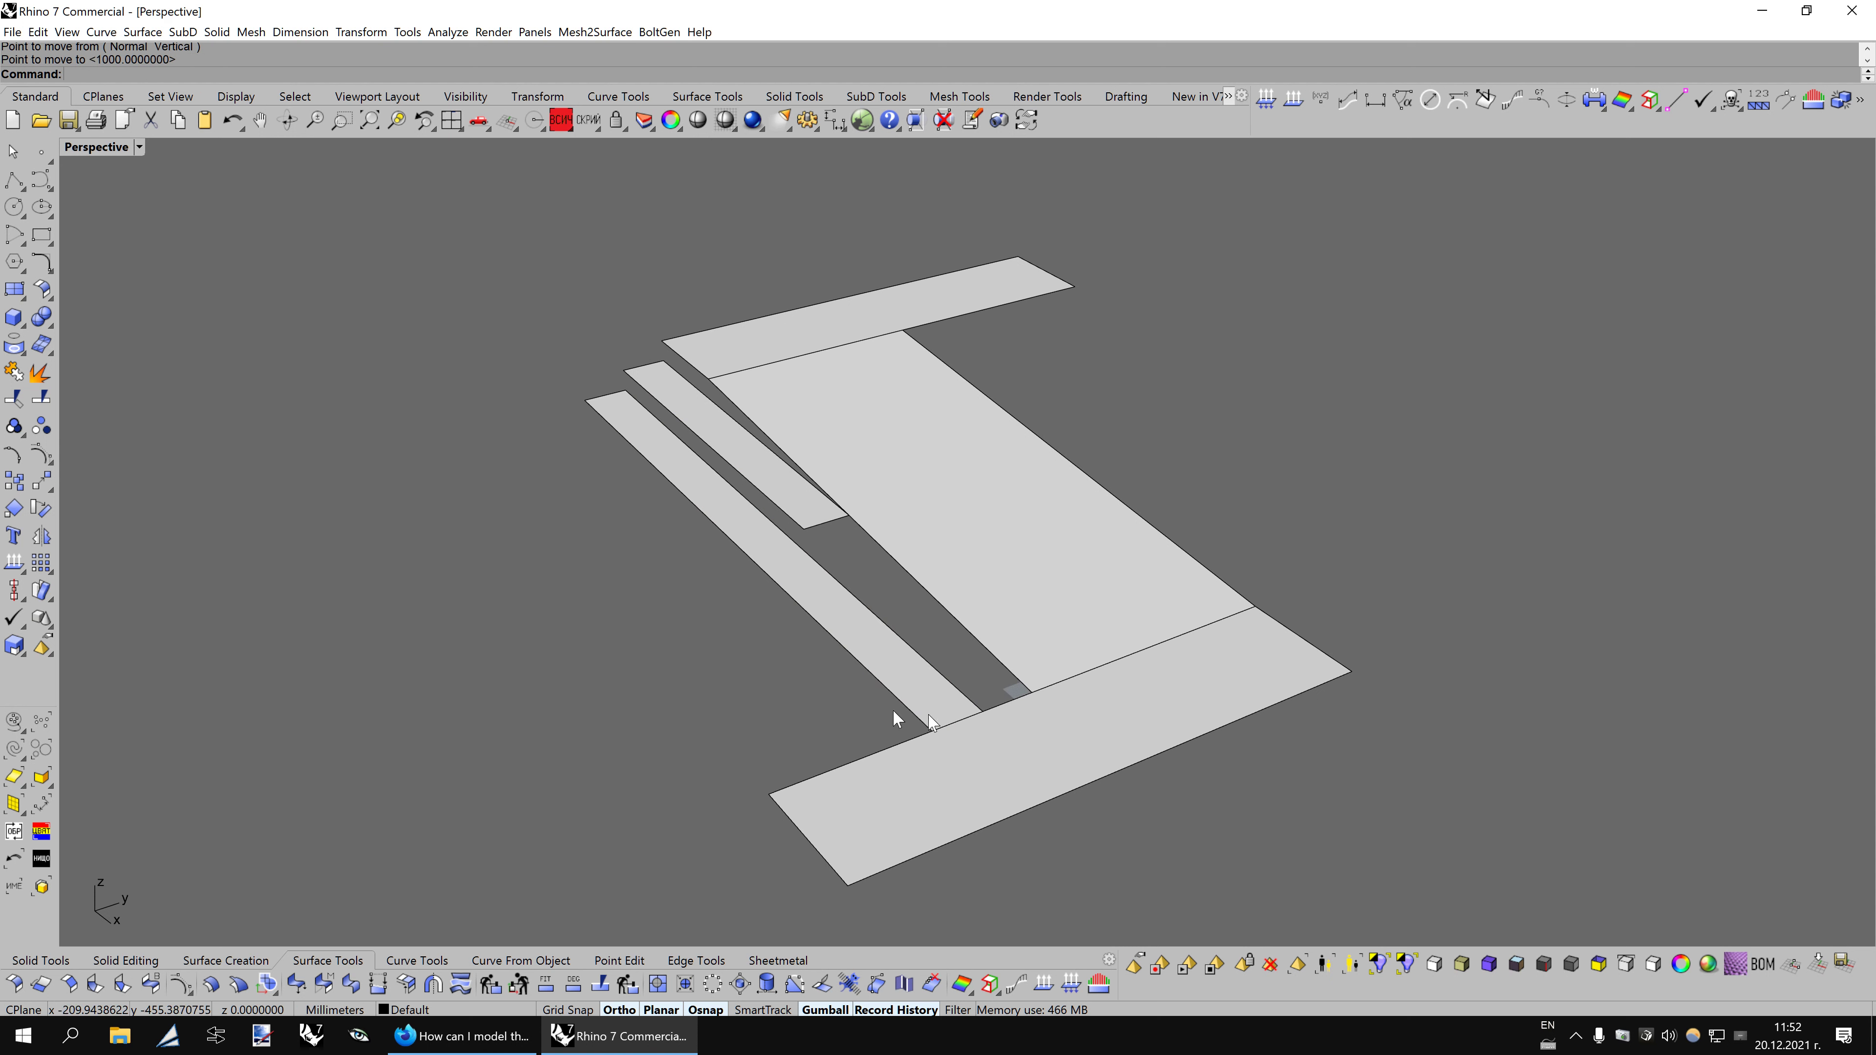
pyautogui.moveTo(892, 710); pyautogui.dragTo(1049, 721, button='right')
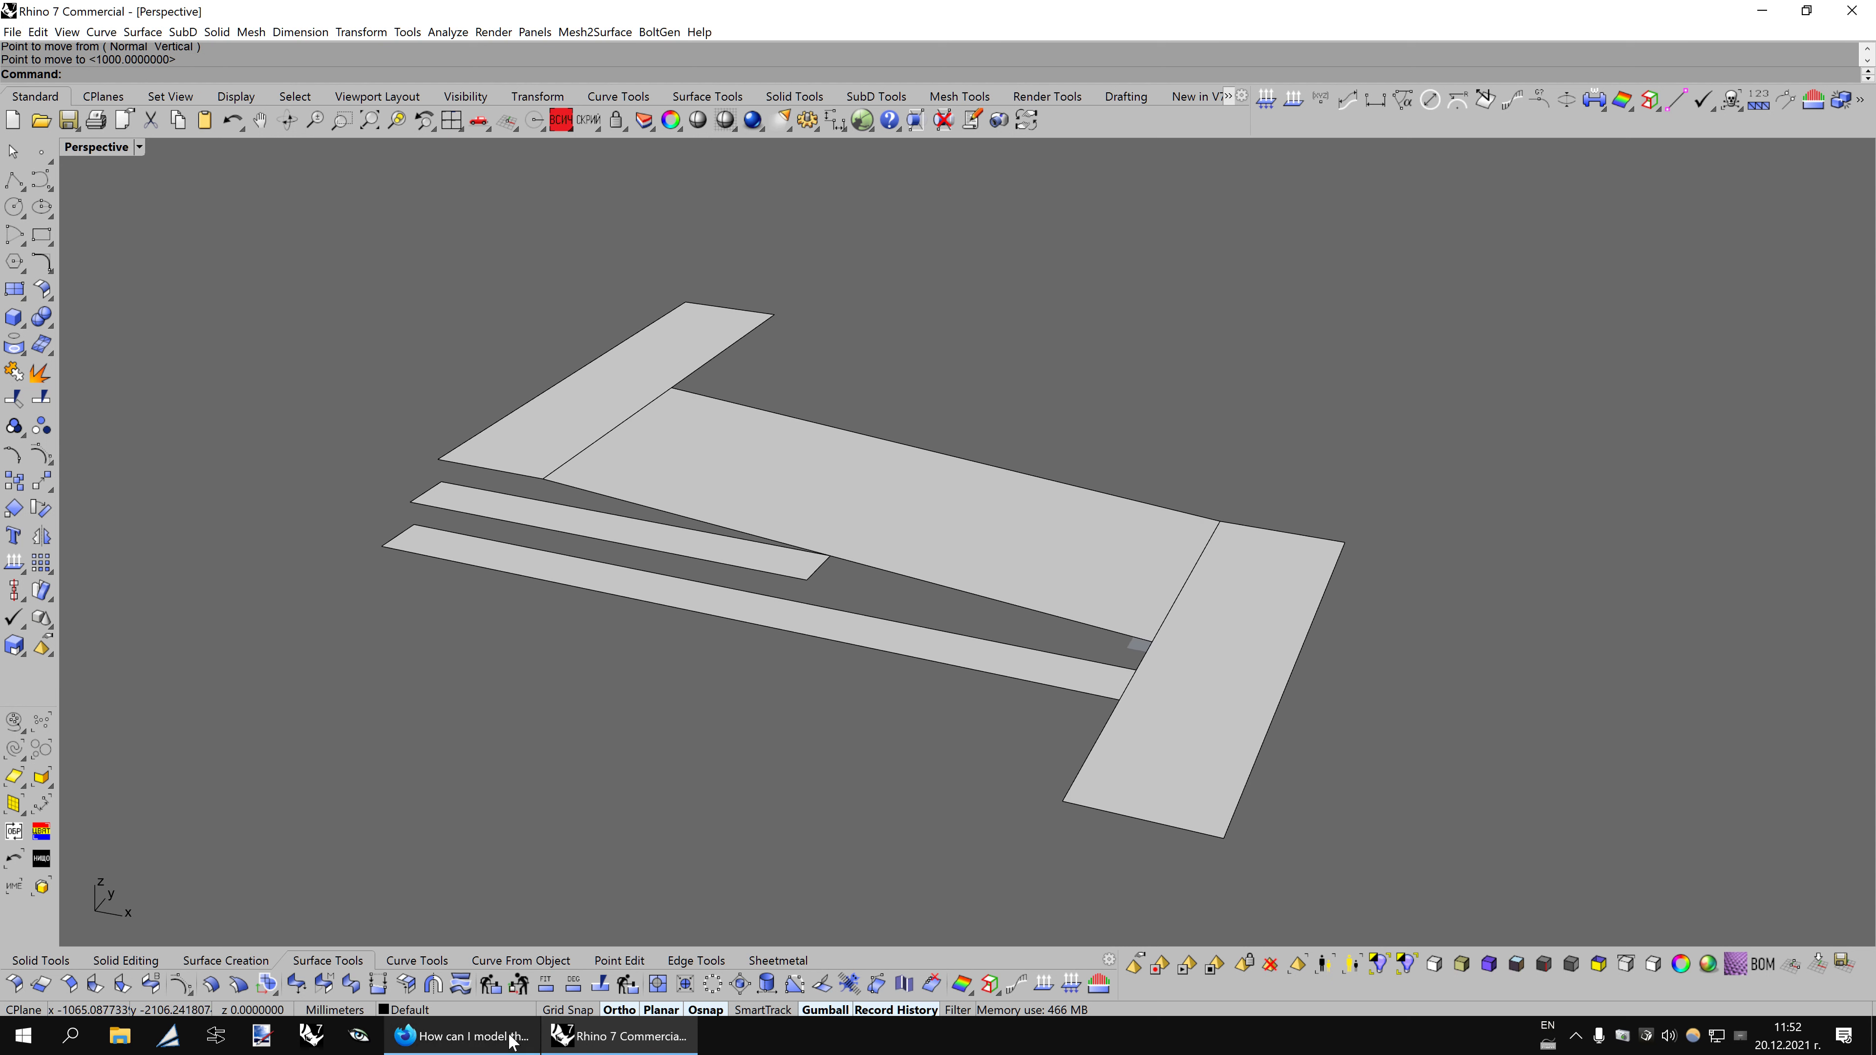
pyautogui.click(510, 1037)
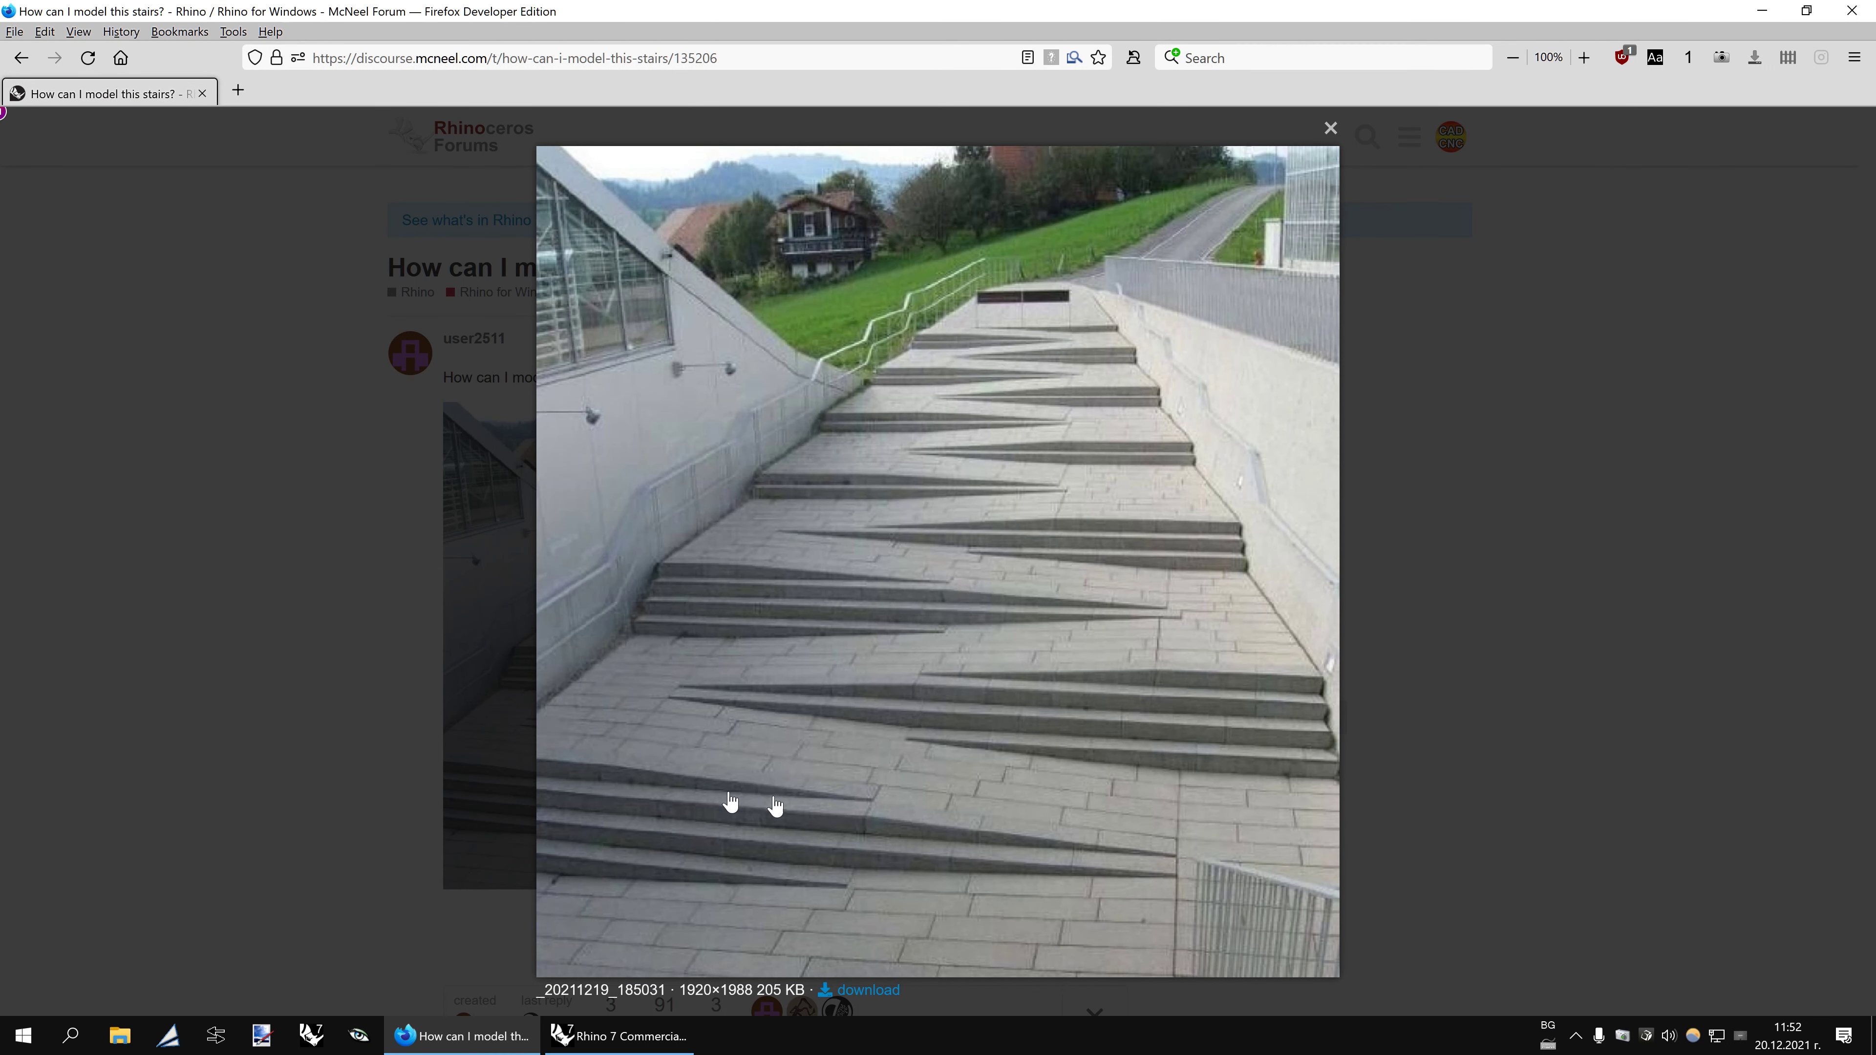
pyautogui.click(620, 1036)
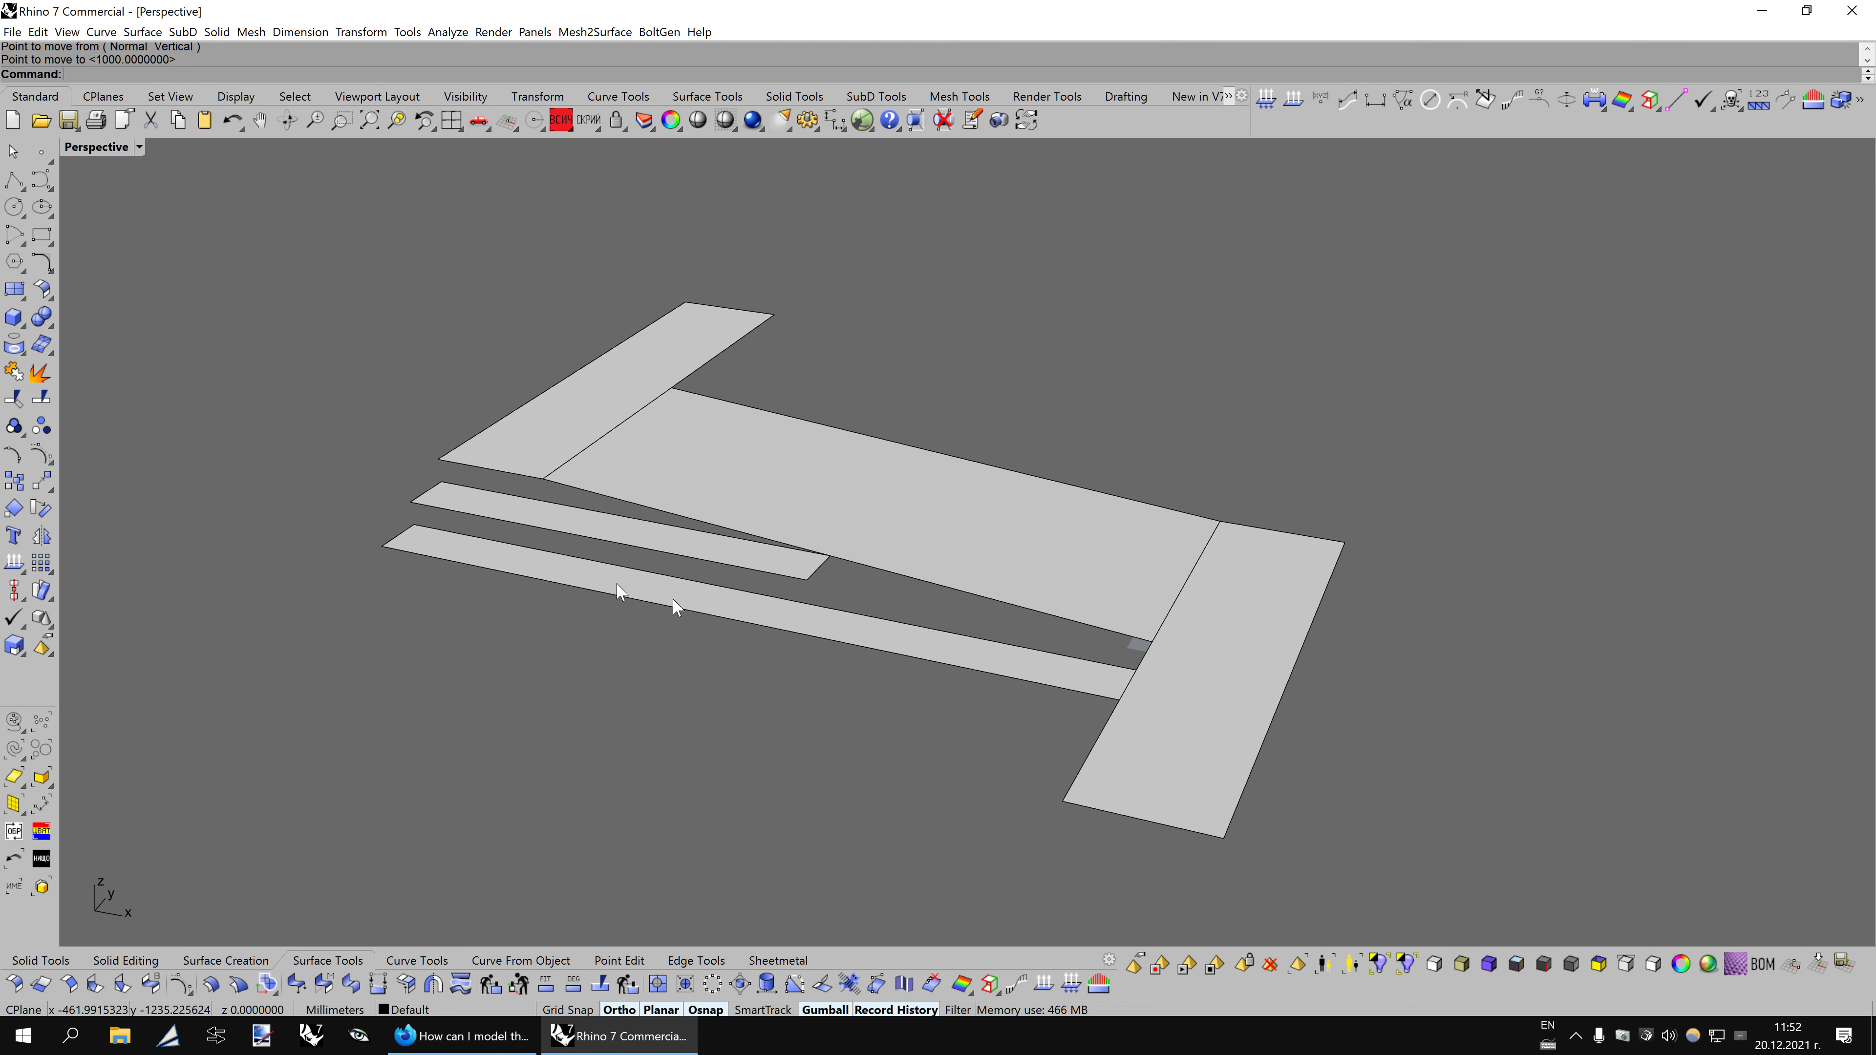
# Stand a 100 mm vertical riser plane along the short upper strip's edge.
pyautogui.keyDown('shift'); pyautogui.moveTo(616, 591); pyautogui.dragTo(921, 628, button='right'); pyautogui.keyUp('shift')
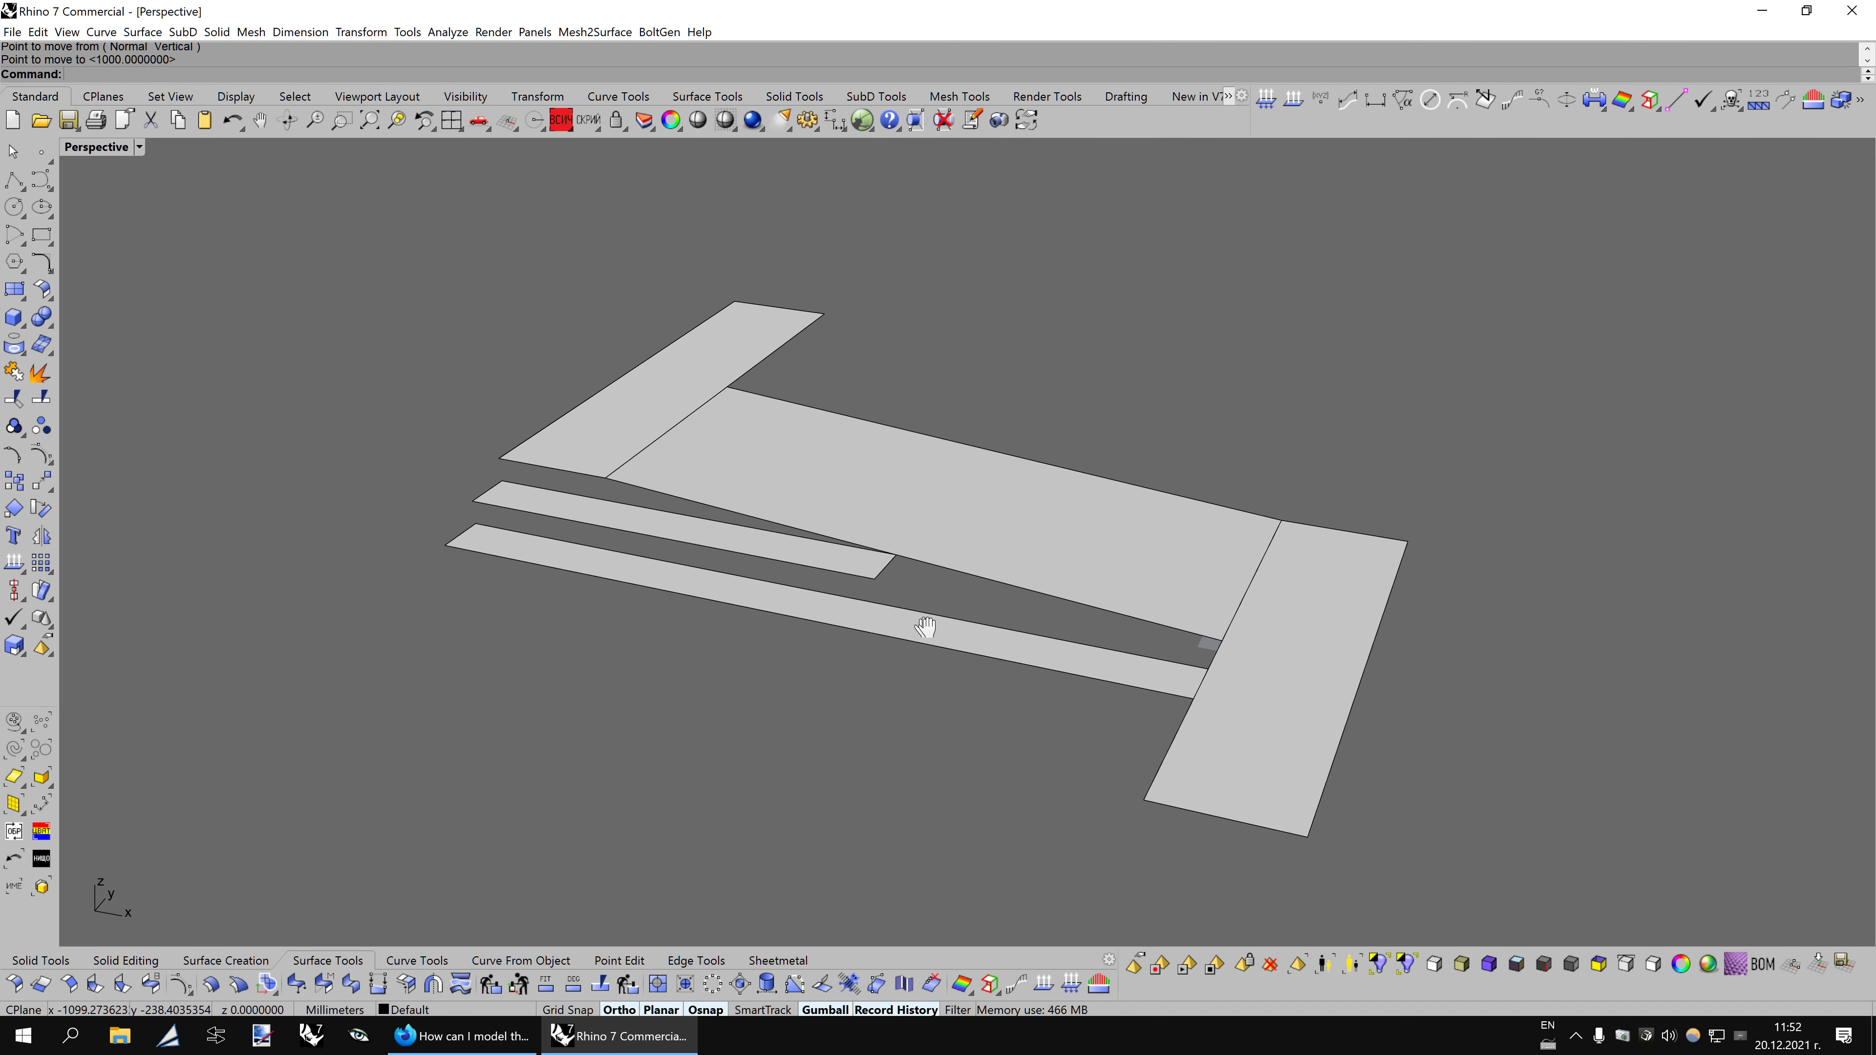
pyautogui.keyDown('shift'); pyautogui.rightClick(15, 291); pyautogui.keyUp('shift')
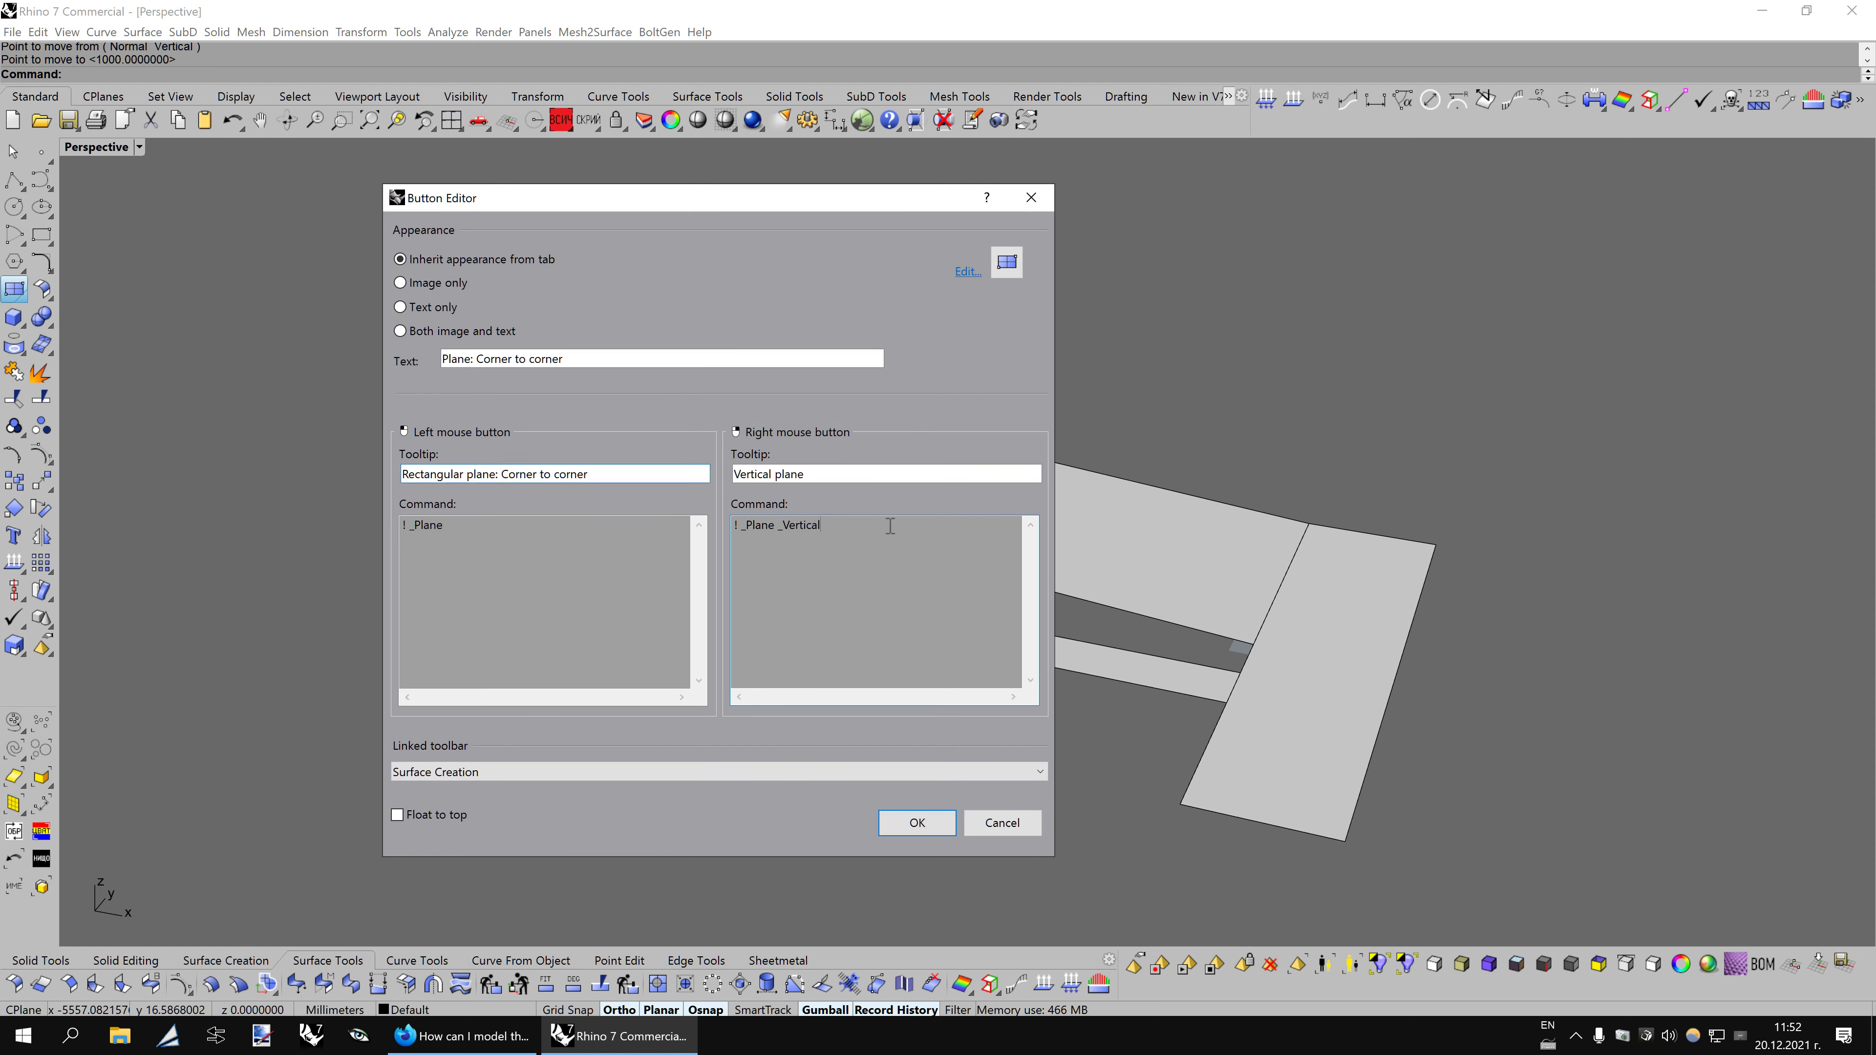
pyautogui.click(982, 822)
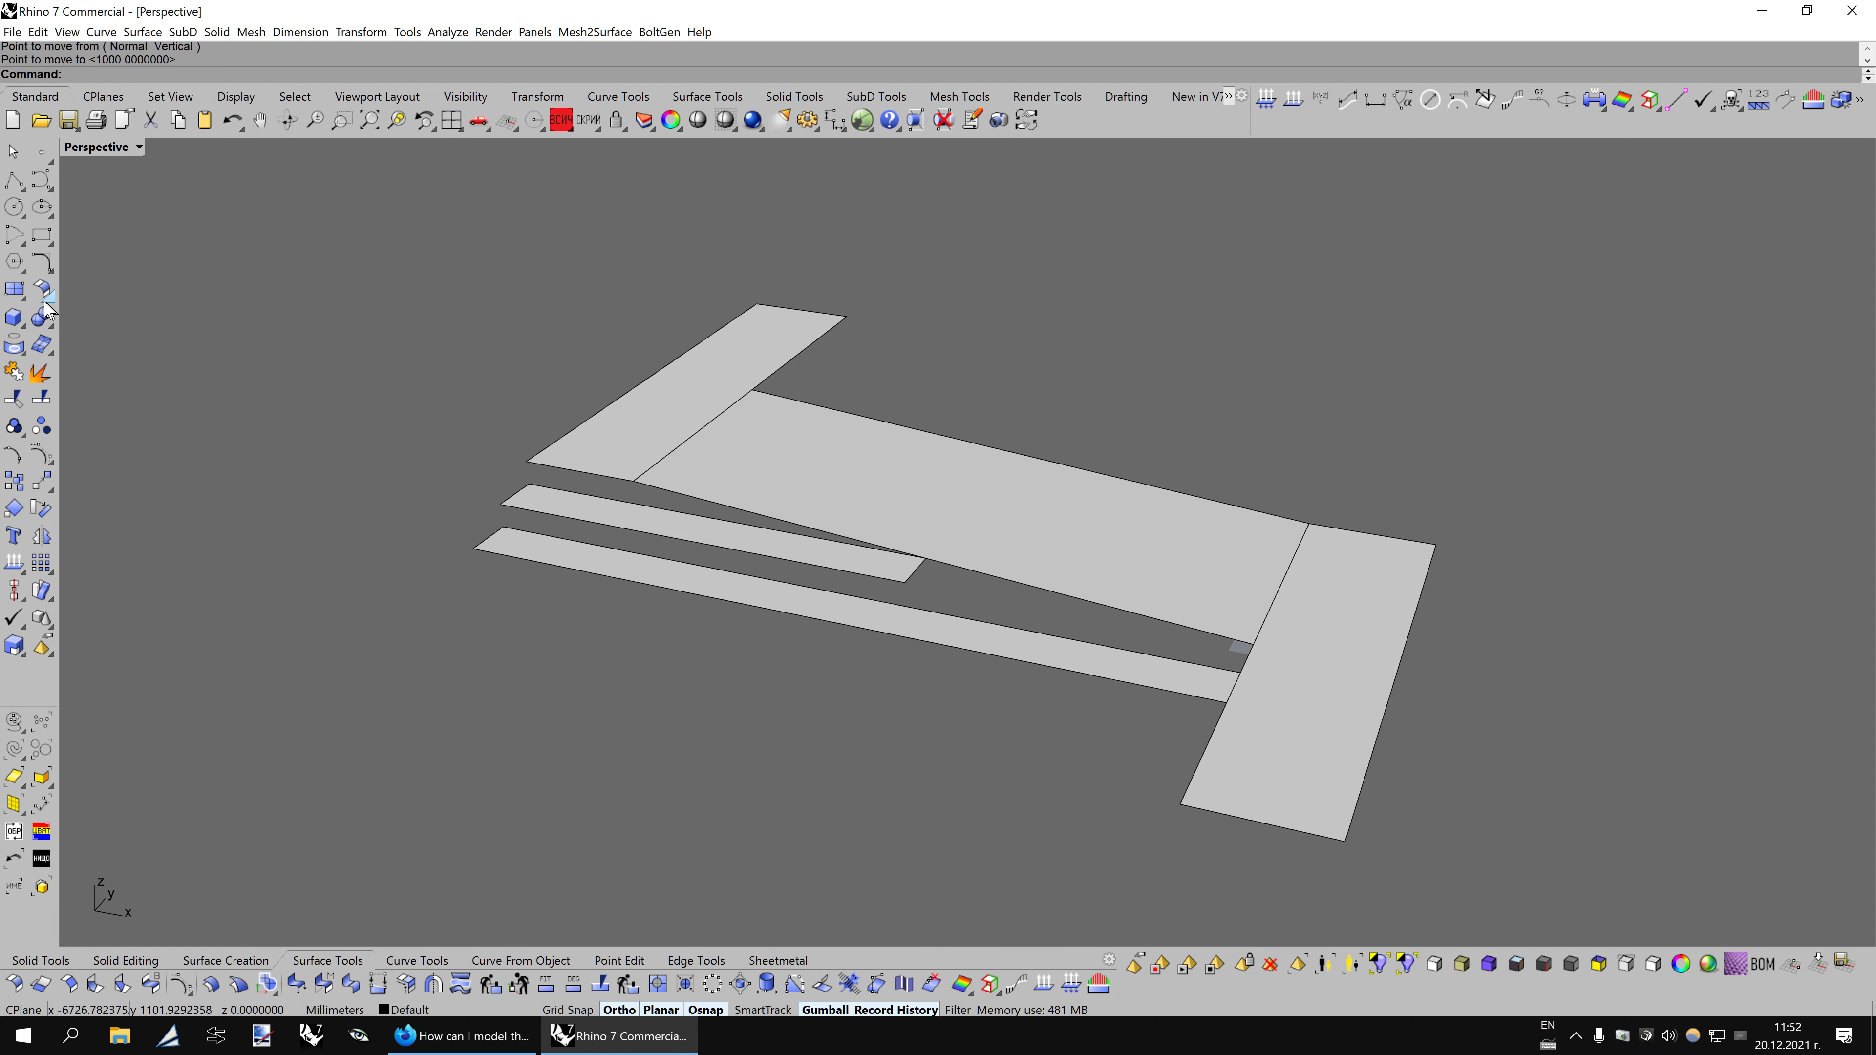
pyautogui.click(16, 291)
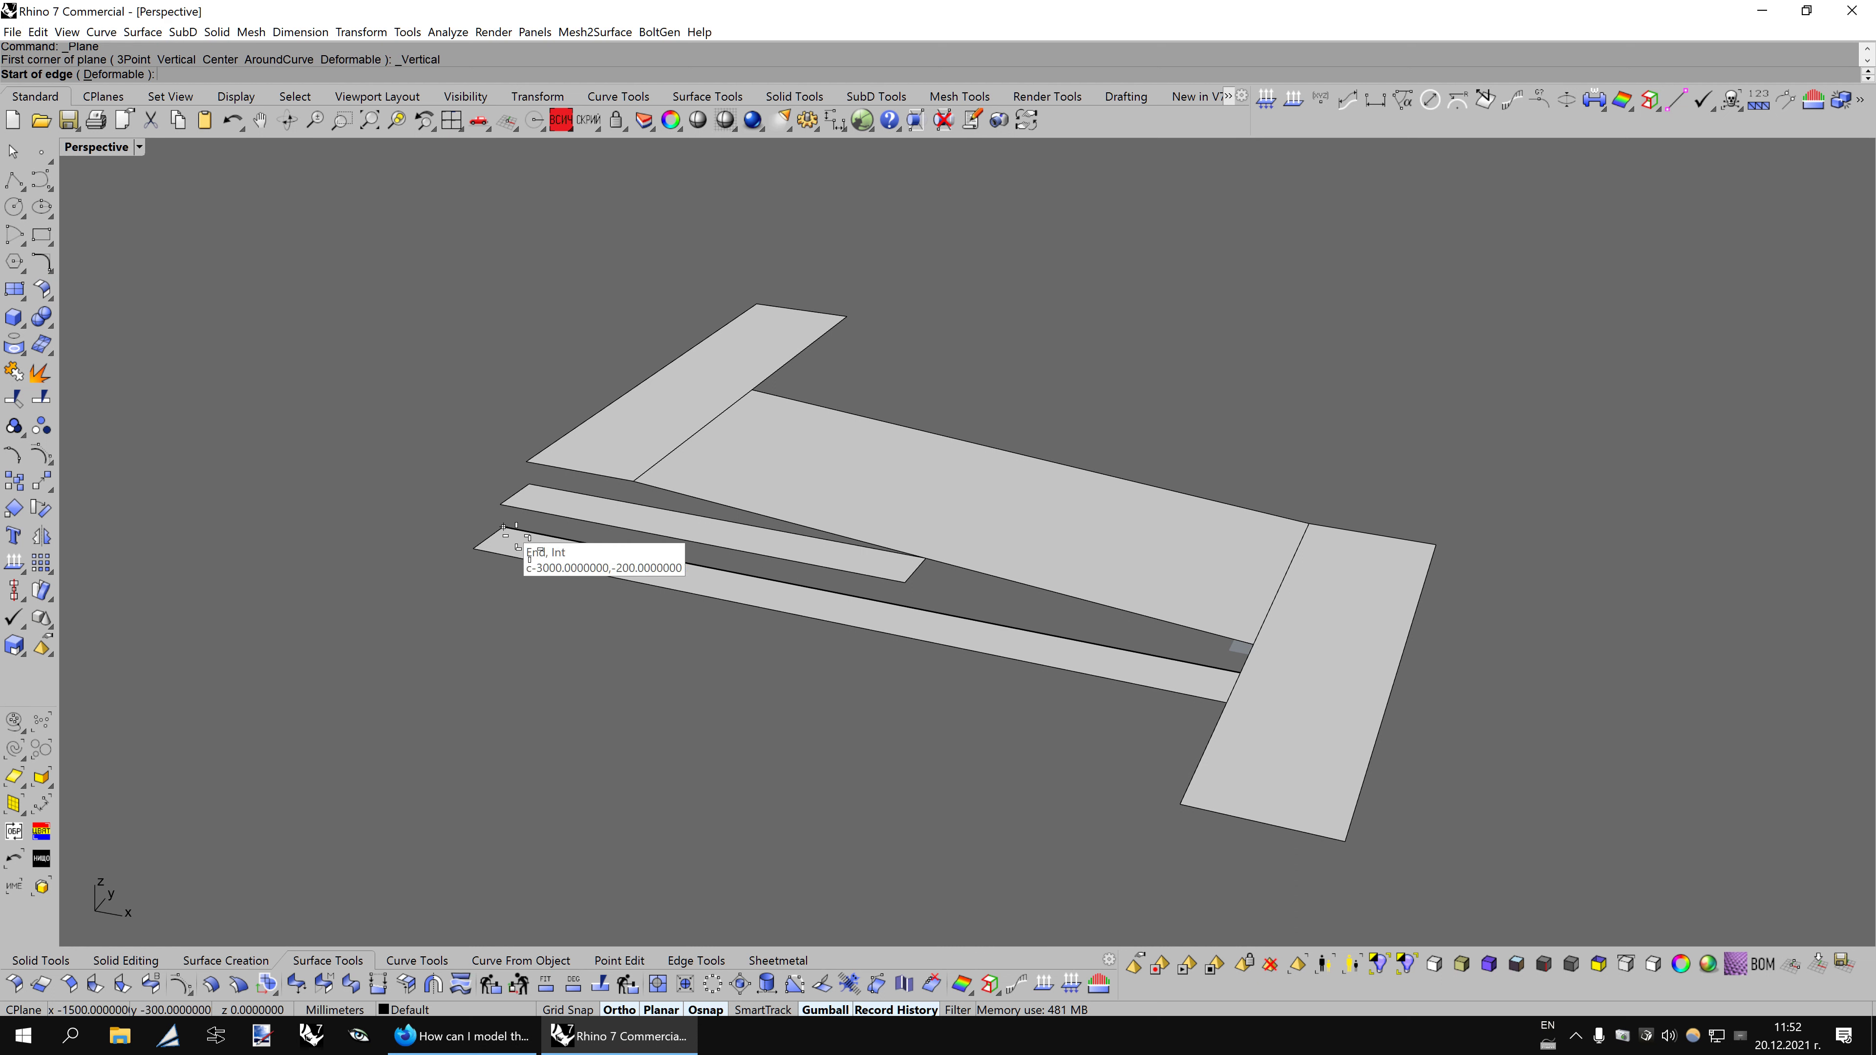
pyautogui.click(529, 484)
pyautogui.click(926, 558)
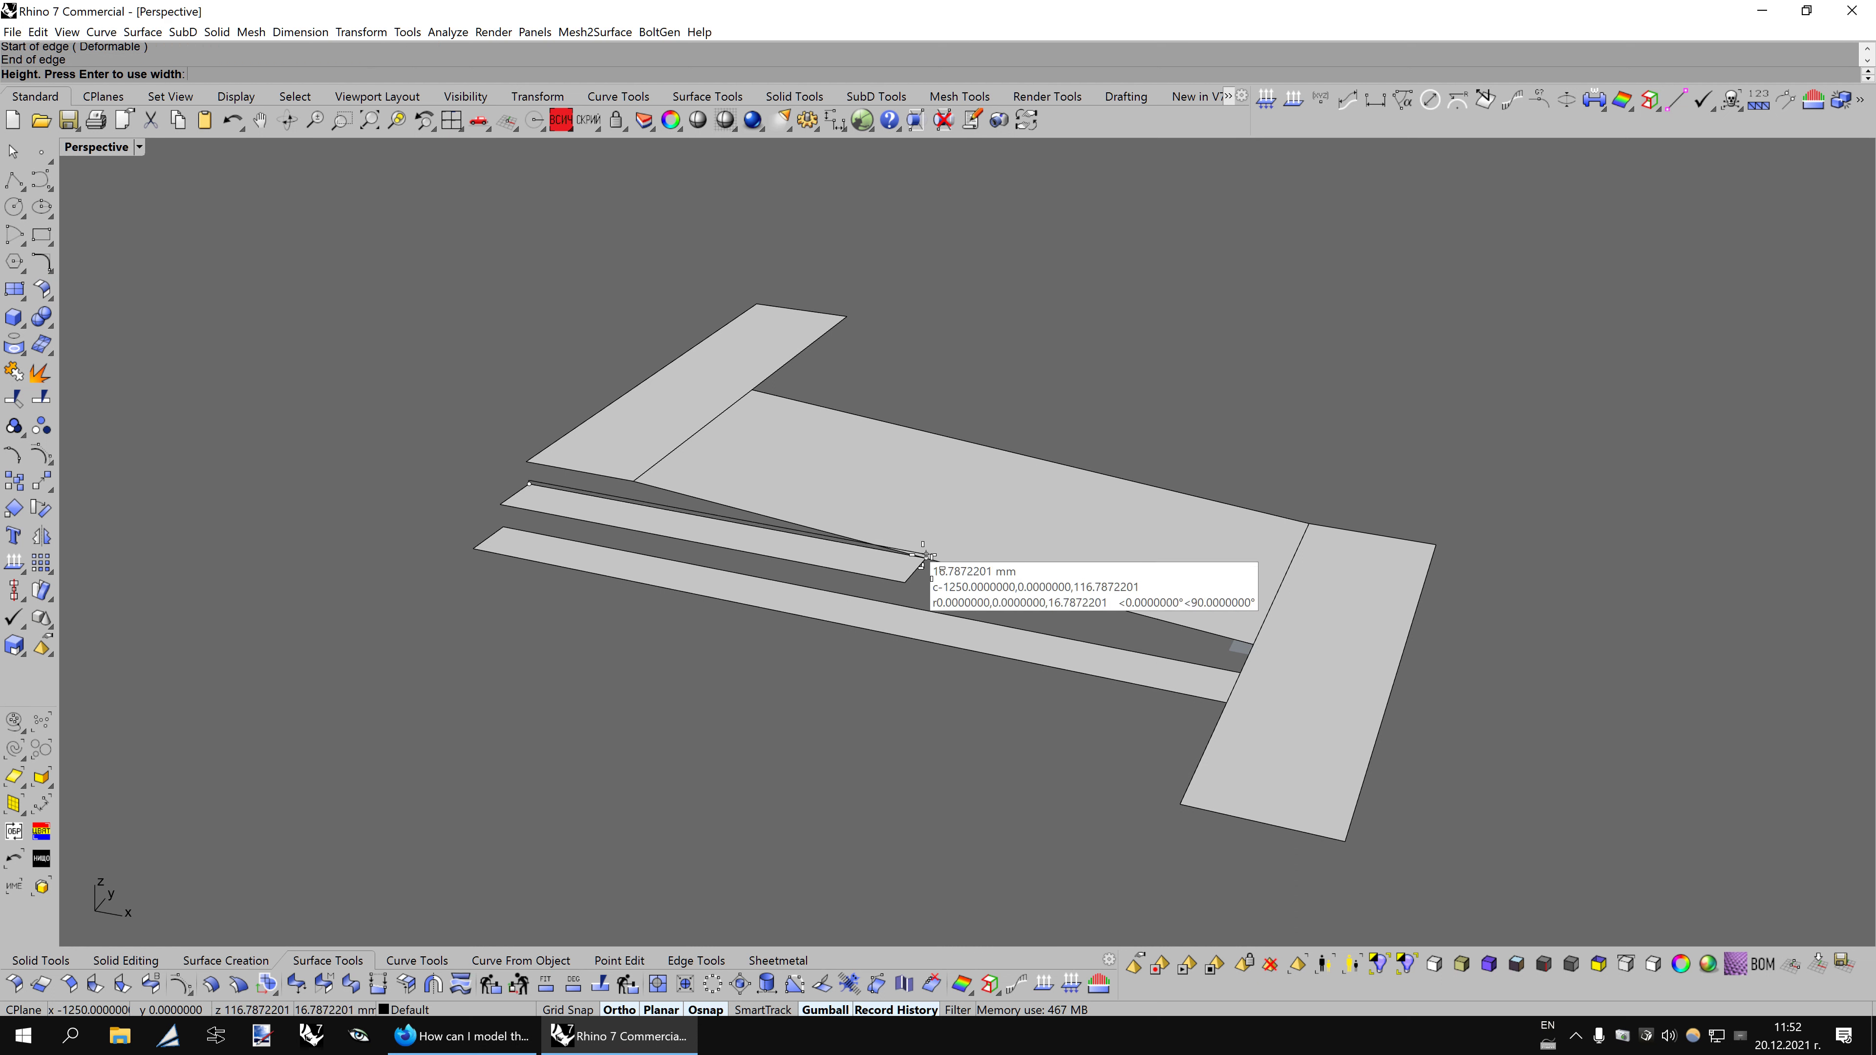
pyautogui.click(527, 466)
# Add a second 100 mm vertical riser along the long strip's edge.
pyautogui.press('Return')
pyautogui.click(504, 527)
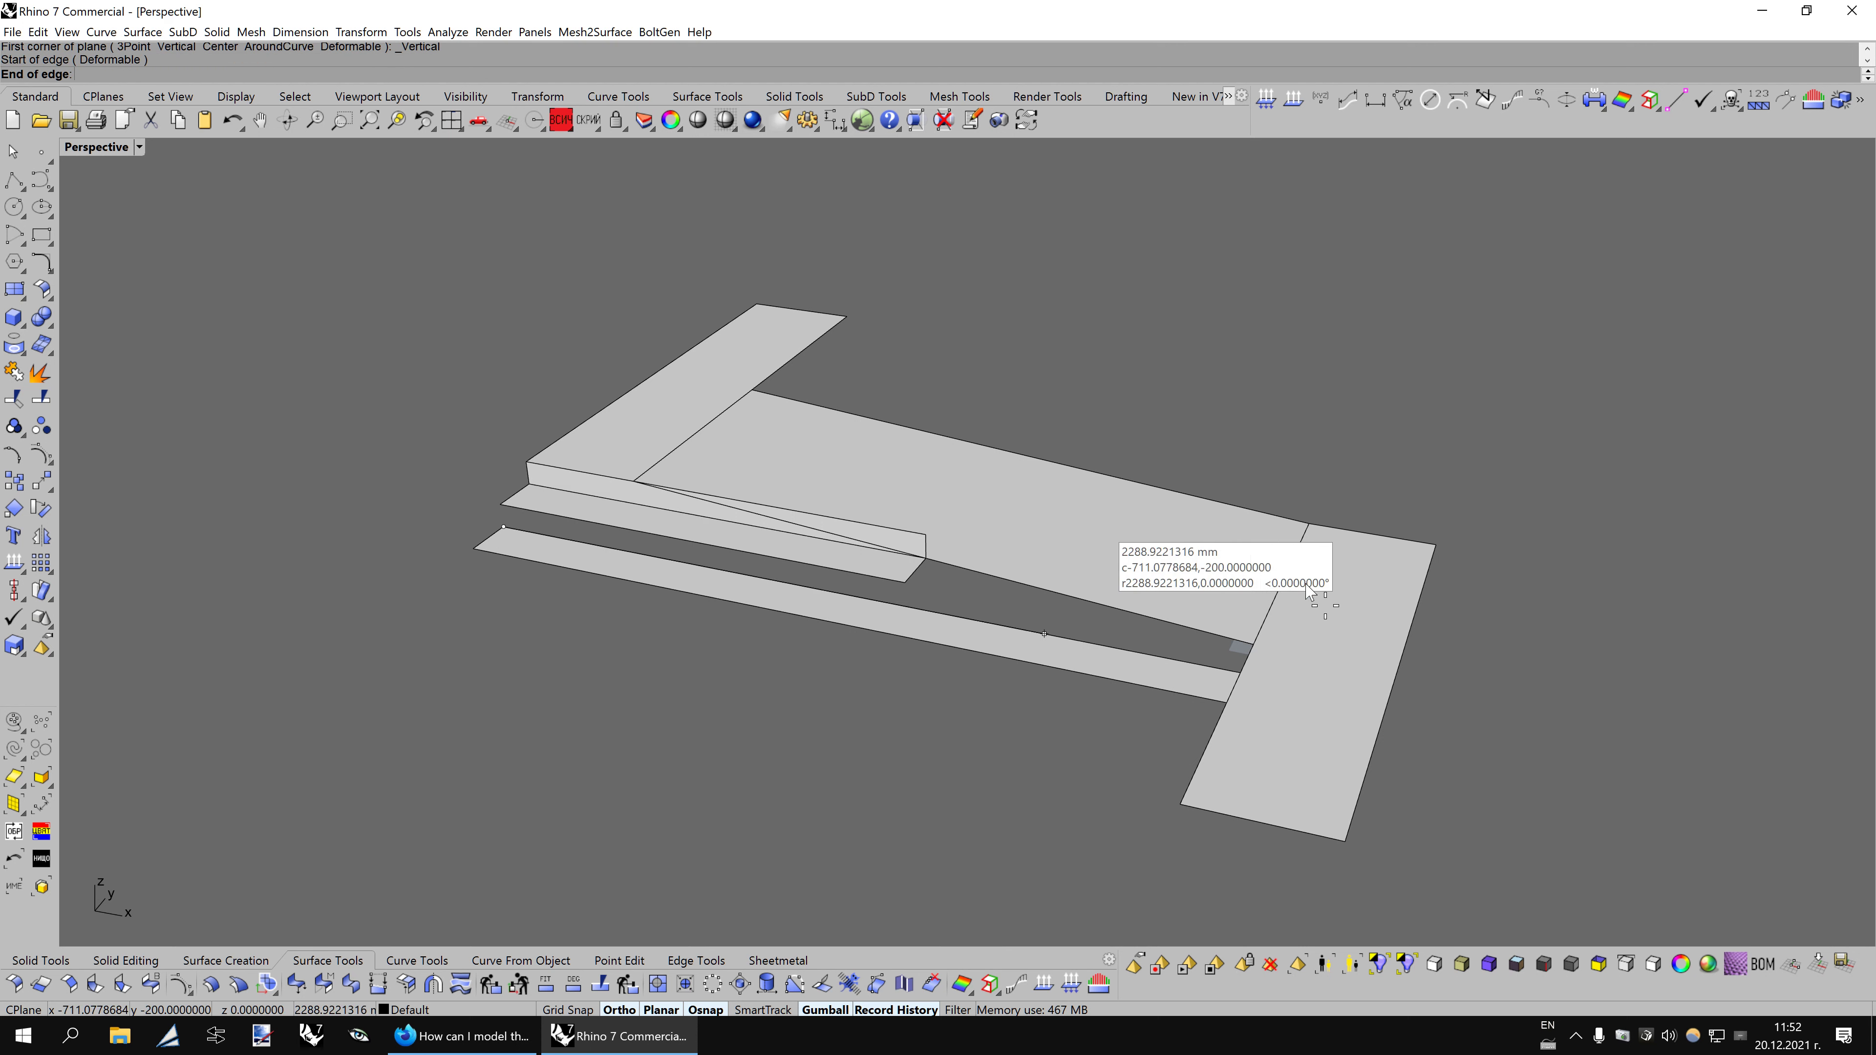
pyautogui.click(1241, 673)
pyautogui.click(891, 585)
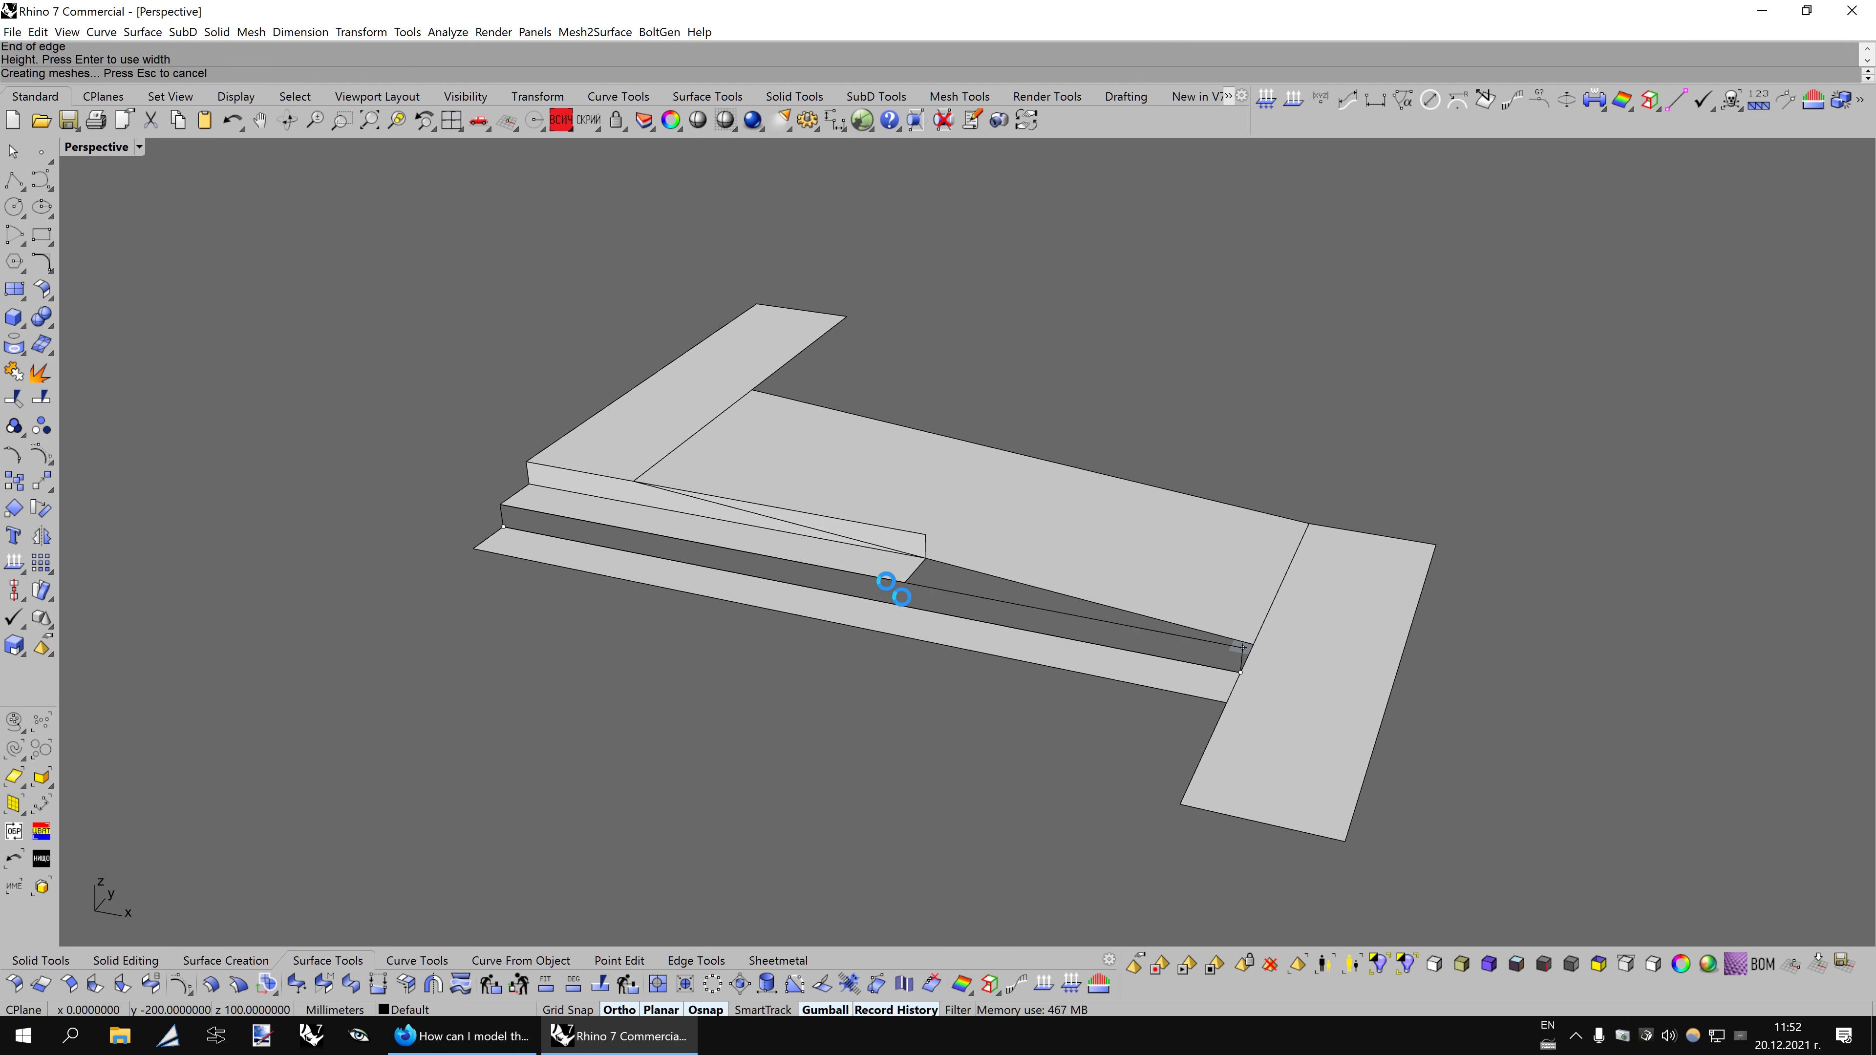
pyautogui.moveTo(837, 709); pyautogui.dragTo(1172, 733, button='right')
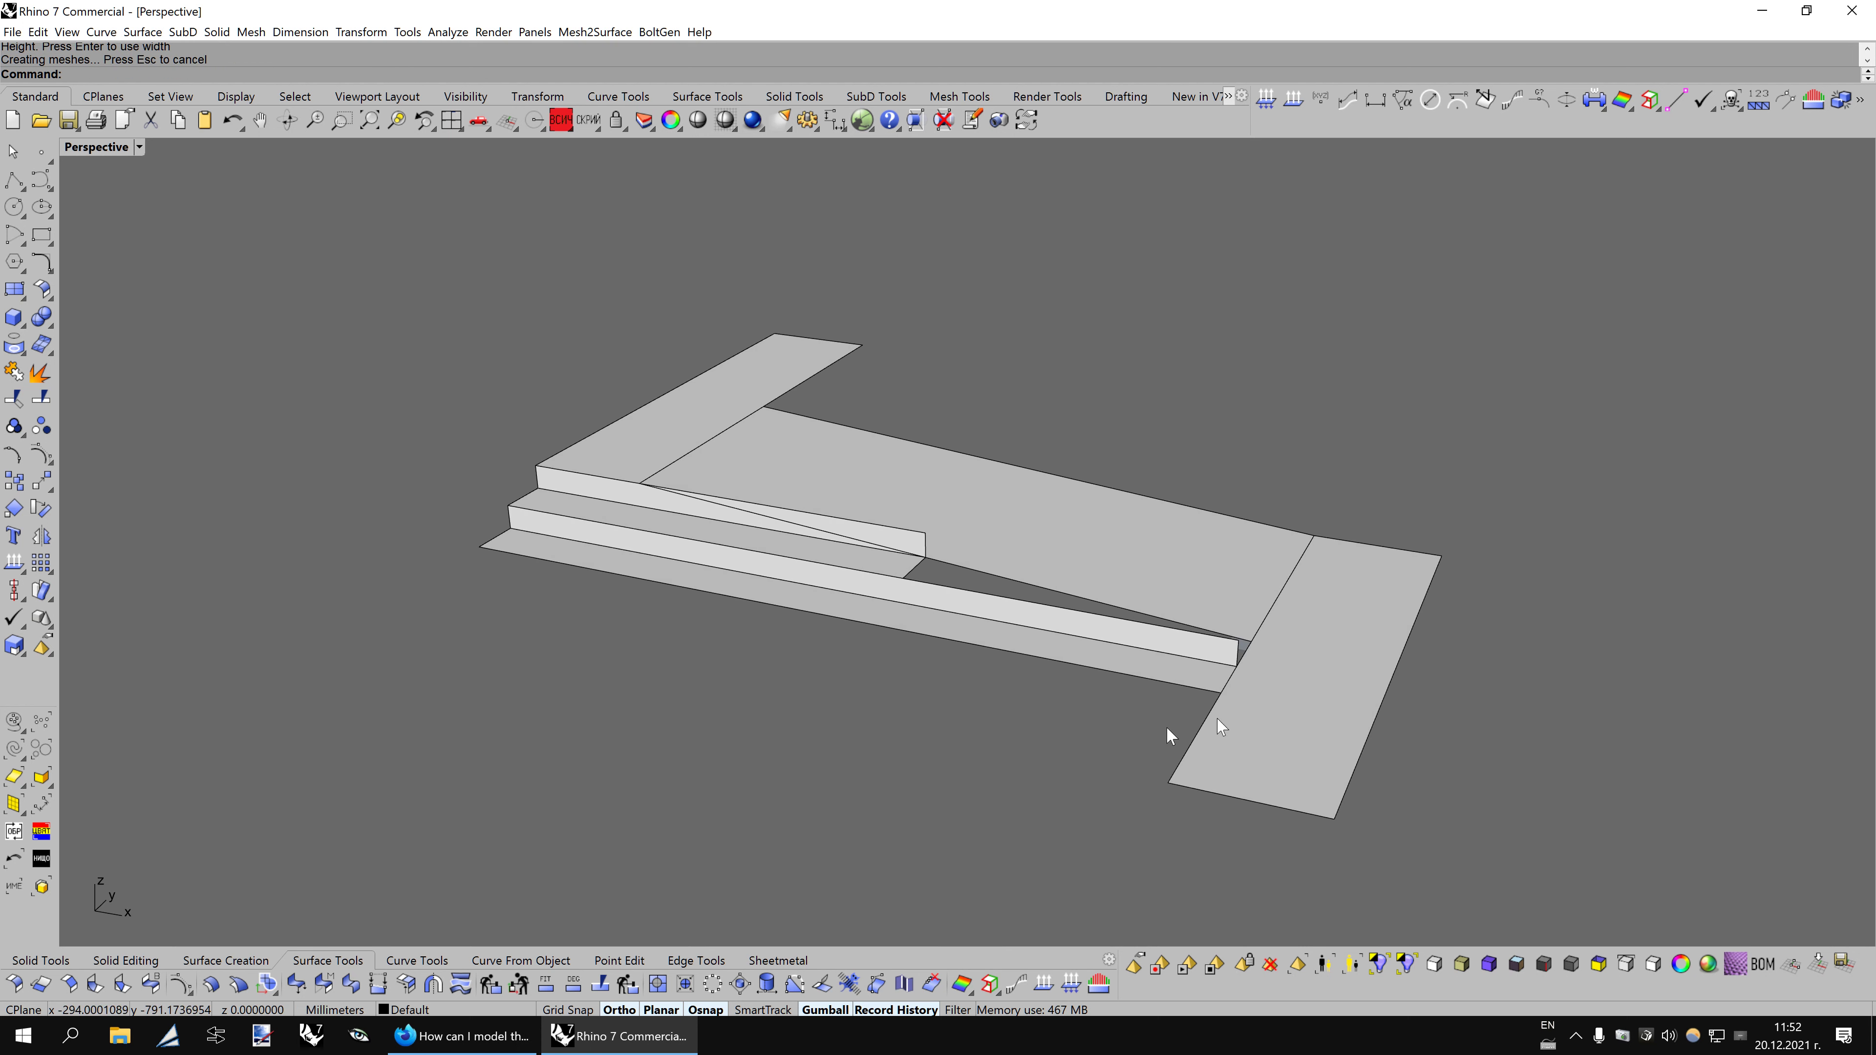
pyautogui.scroll(2, 1322, 642)
# Split the upper riser with the sloped ramp and delete the excess piece.
pyautogui.click(680, 479)
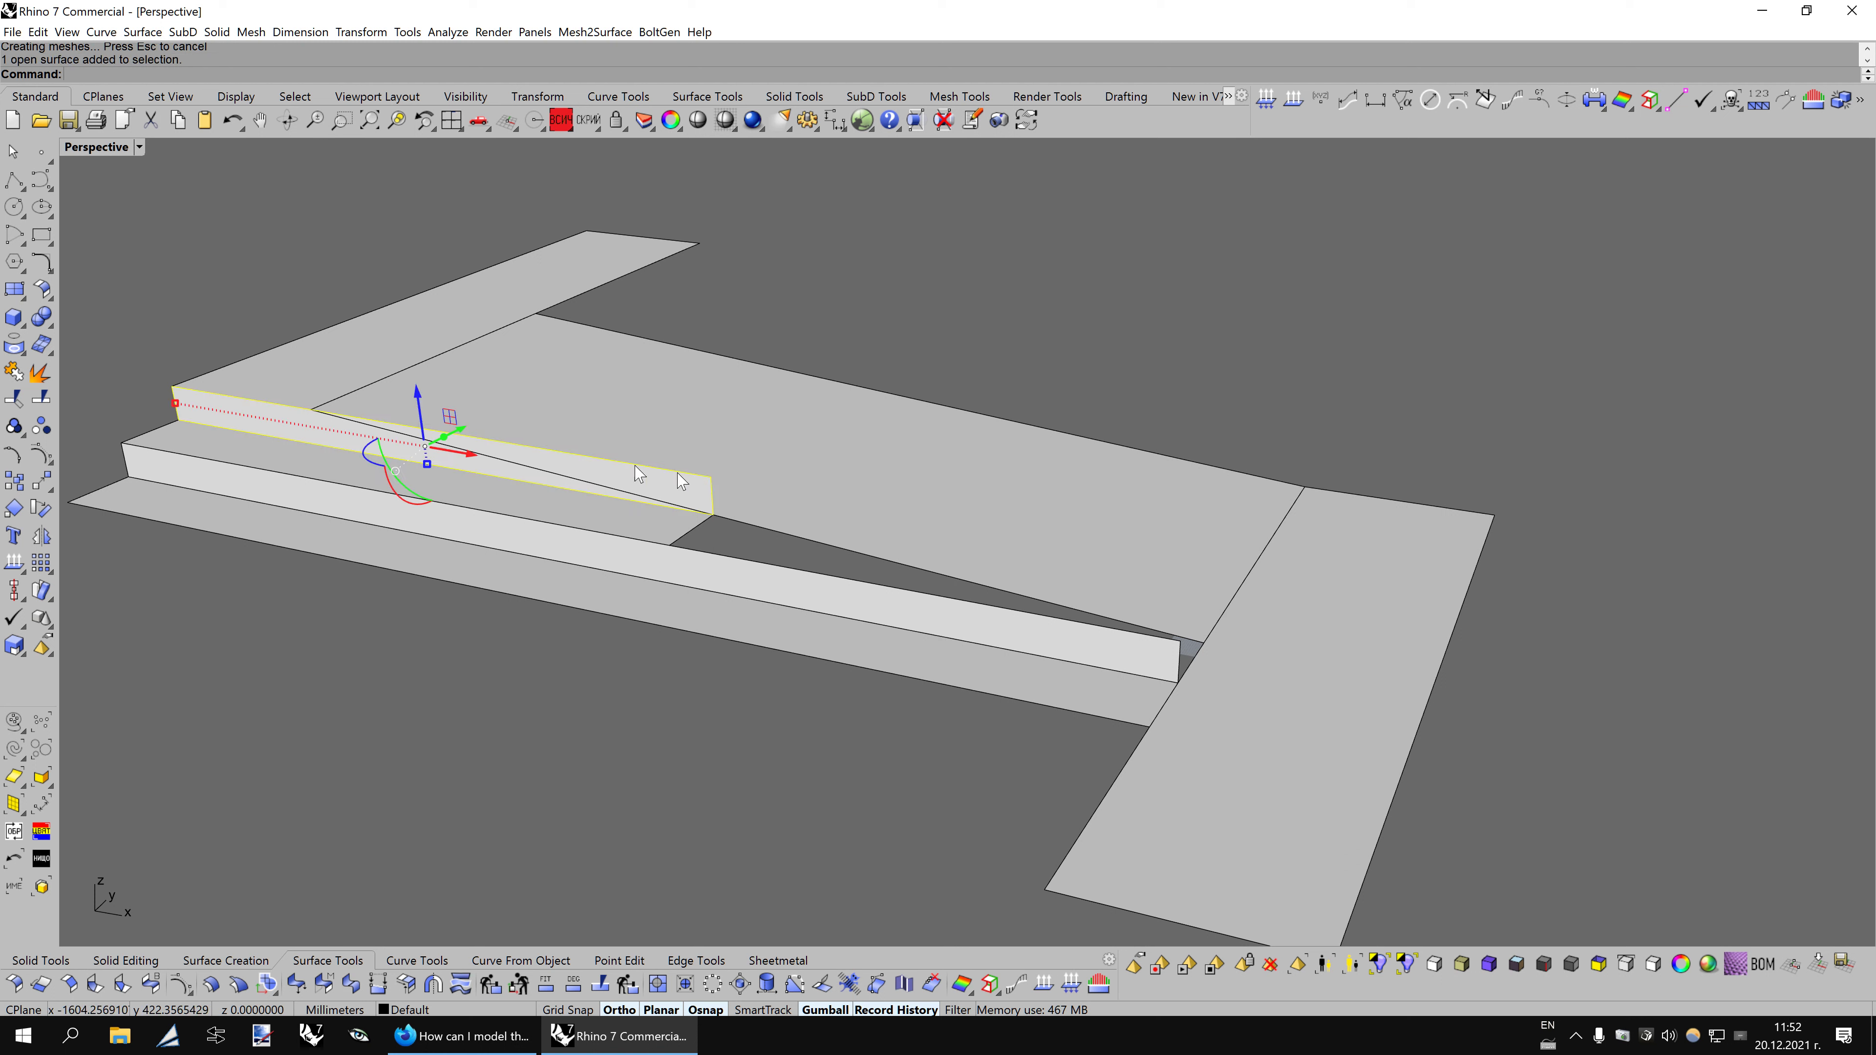
pyautogui.click(41, 400)
pyautogui.click(603, 493)
pyautogui.press('Return')
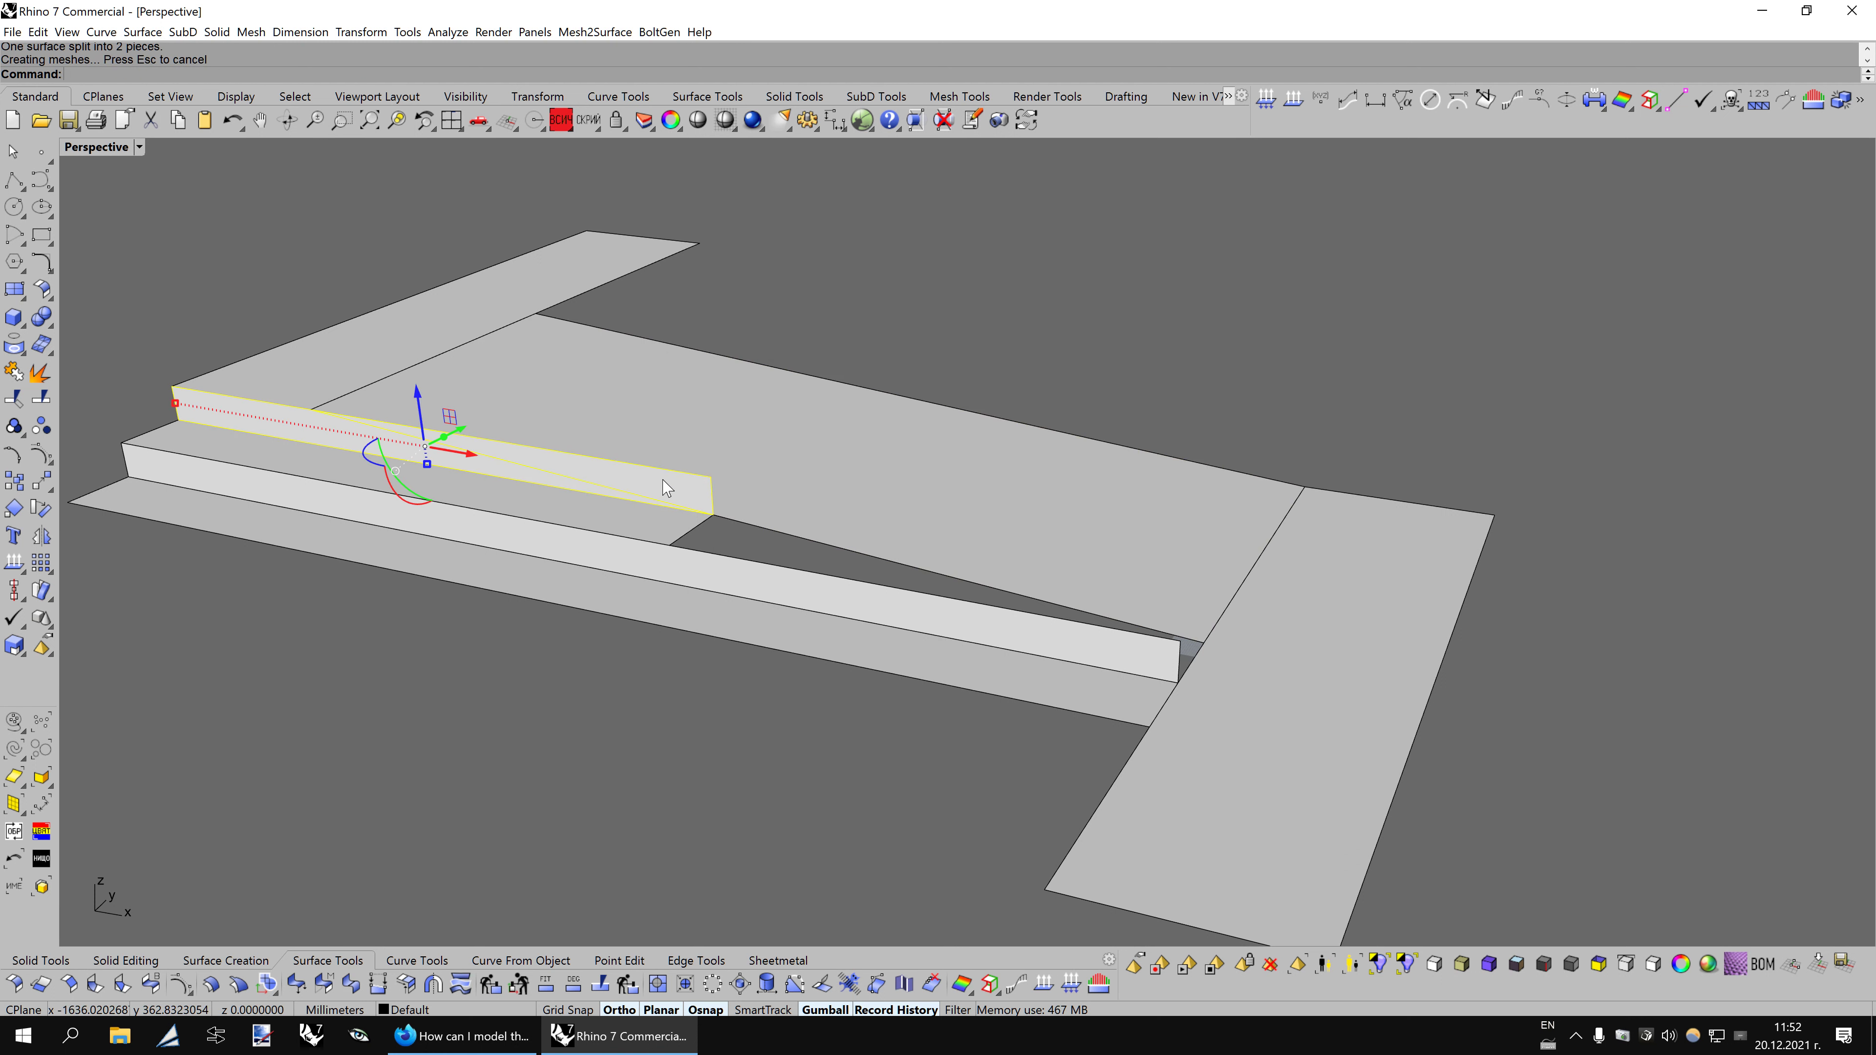
pyautogui.press('Delete')
# Copy the short upper step strip from its corner to the ramp's lower end.
pyautogui.click(977, 615)
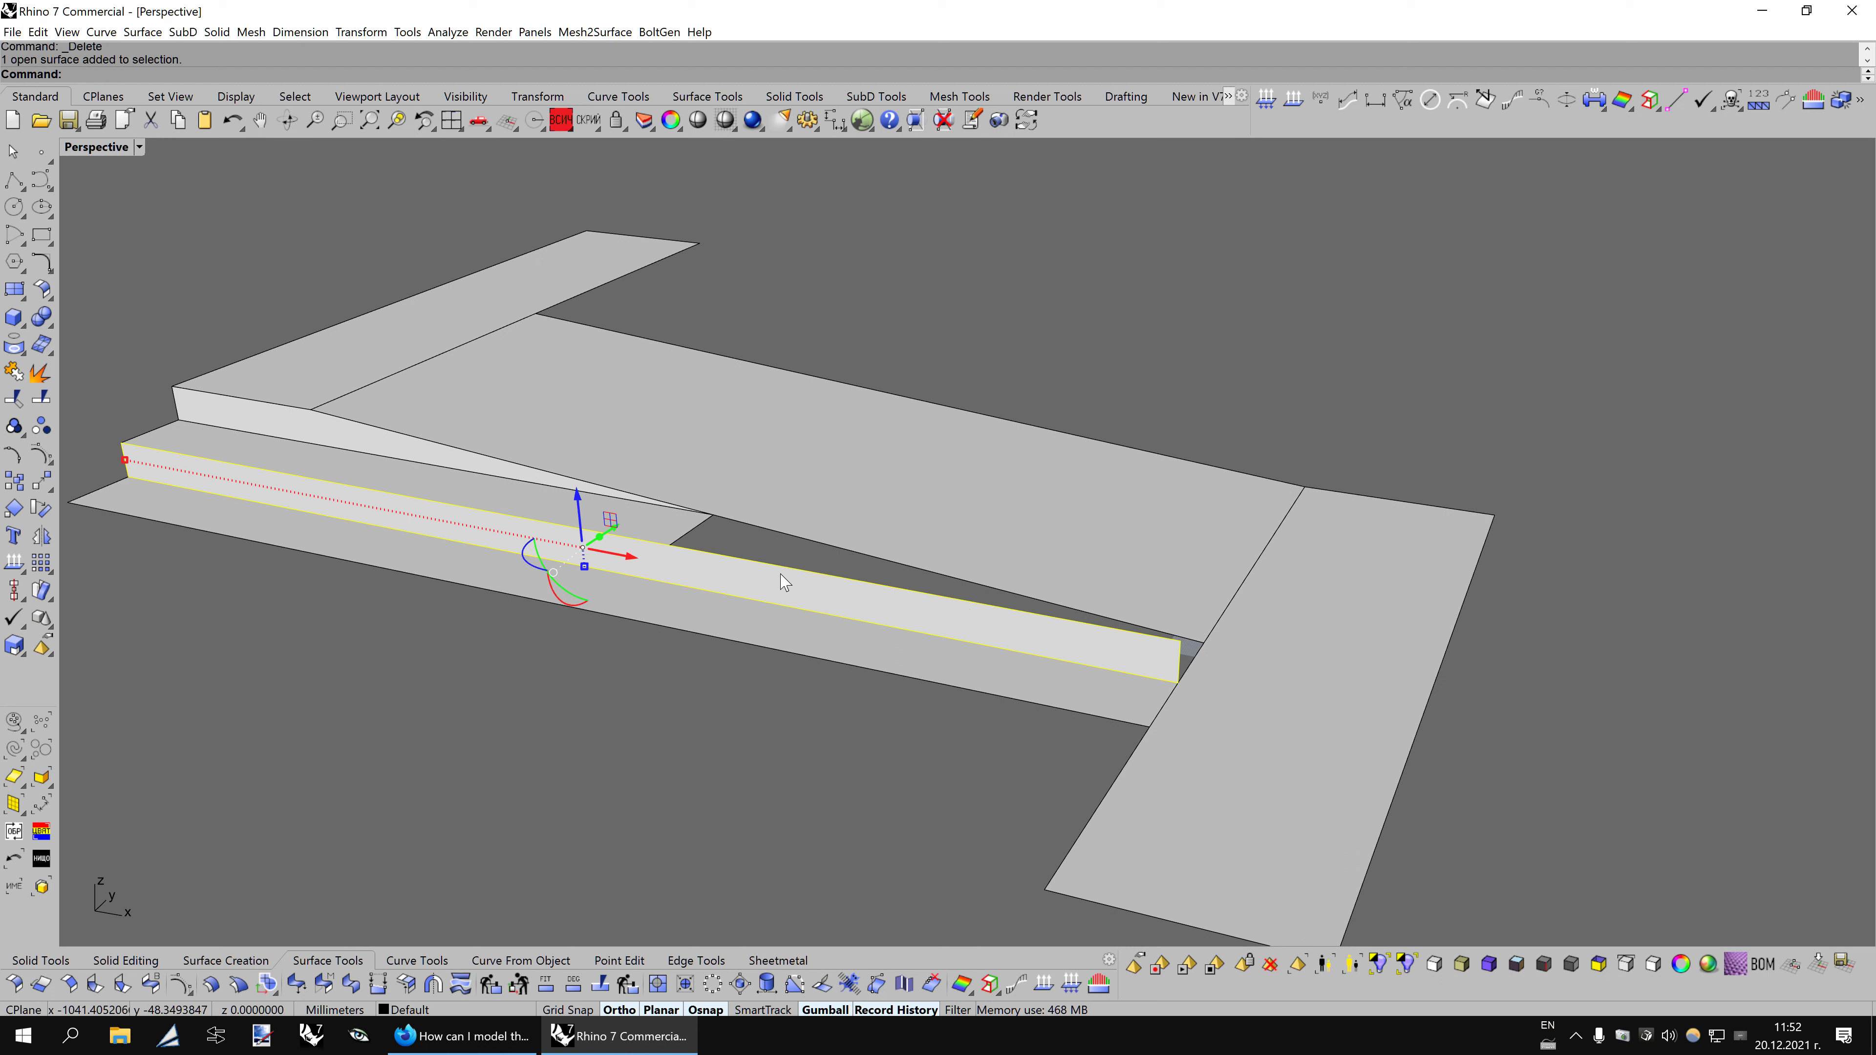
pyautogui.click(453, 695)
pyautogui.click(417, 482)
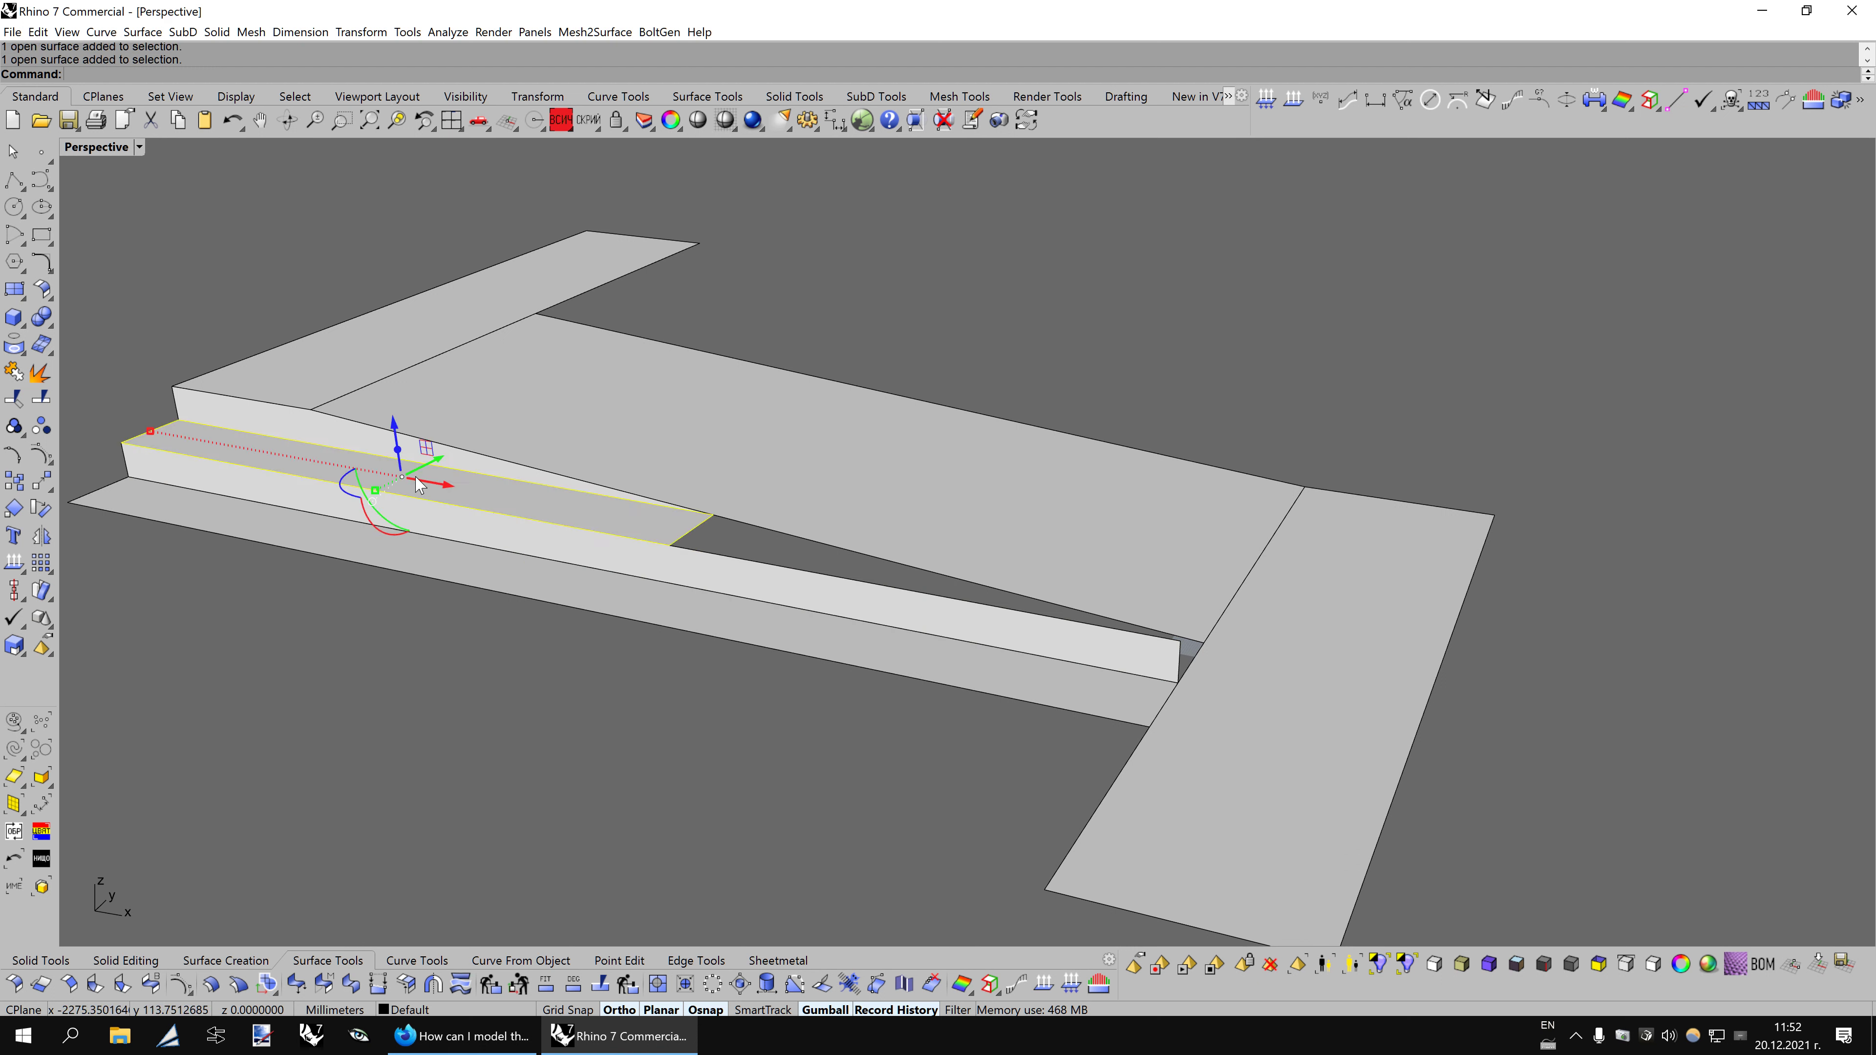
pyautogui.click(12, 454)
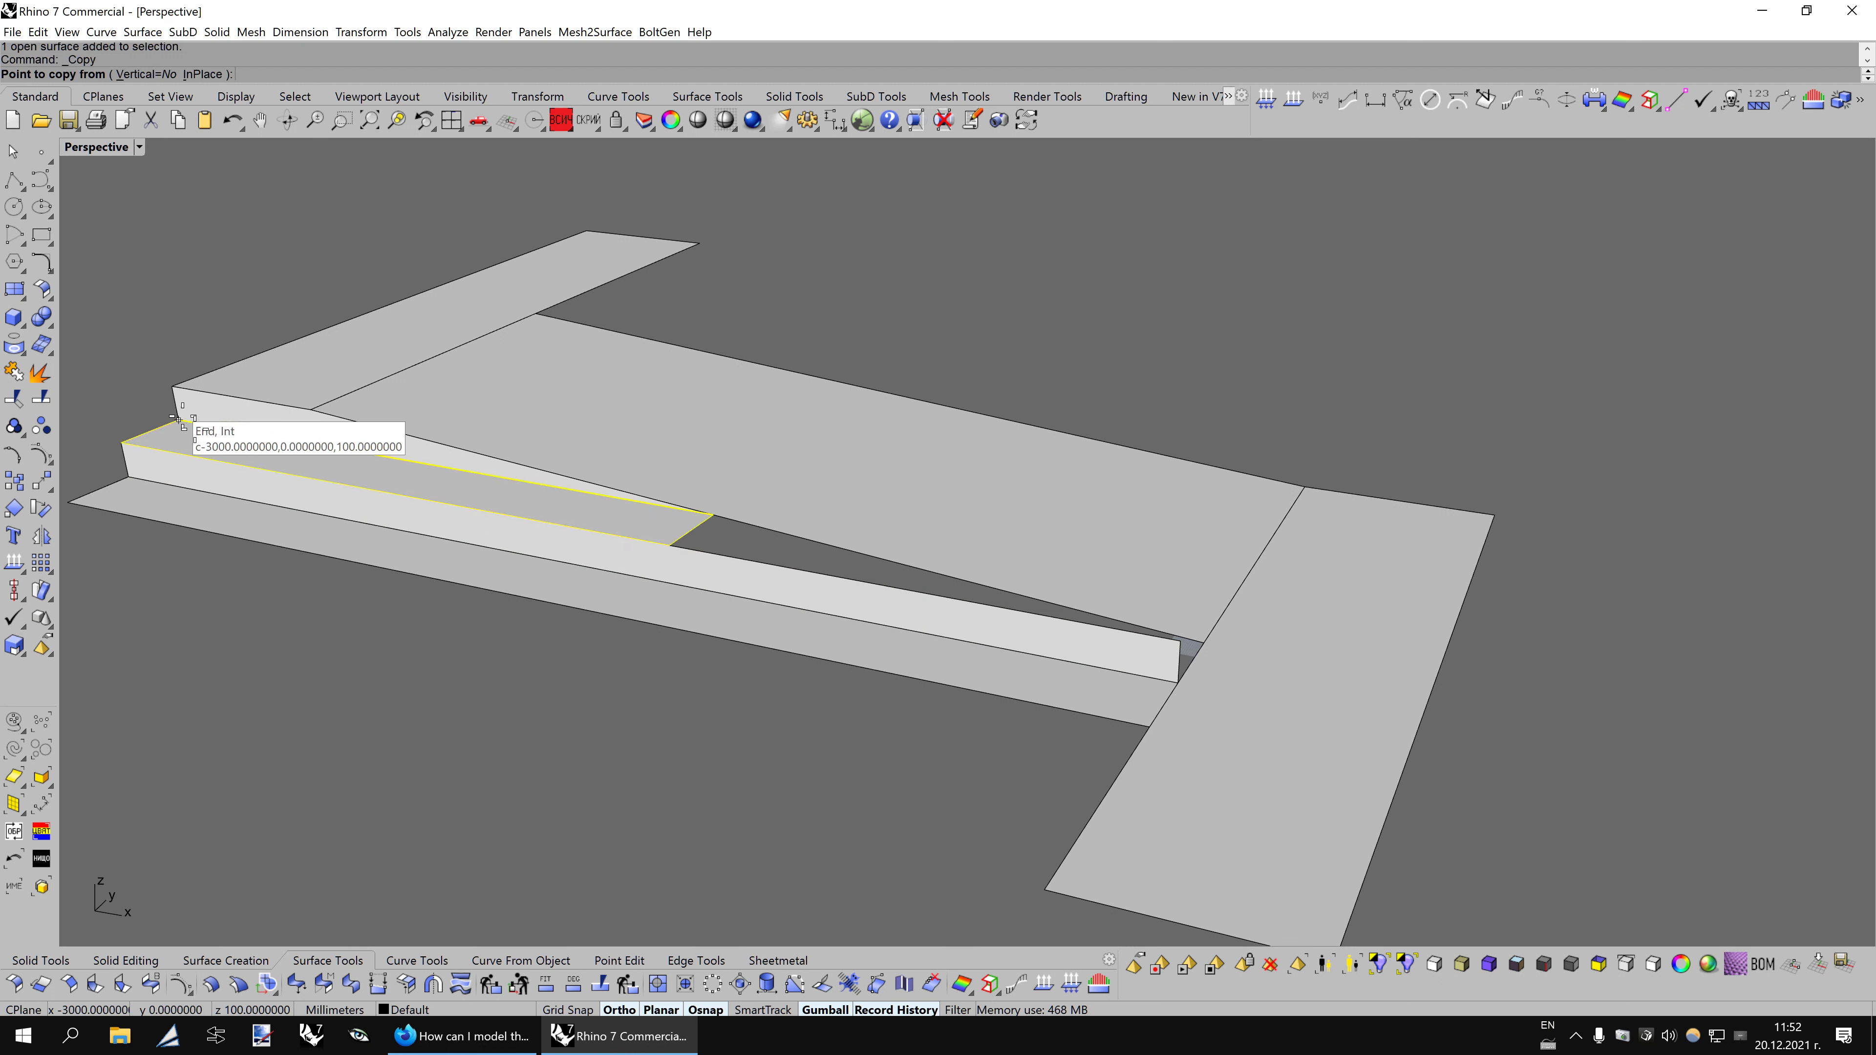
pyautogui.click(179, 420)
pyautogui.click(715, 515)
pyautogui.press('Return')
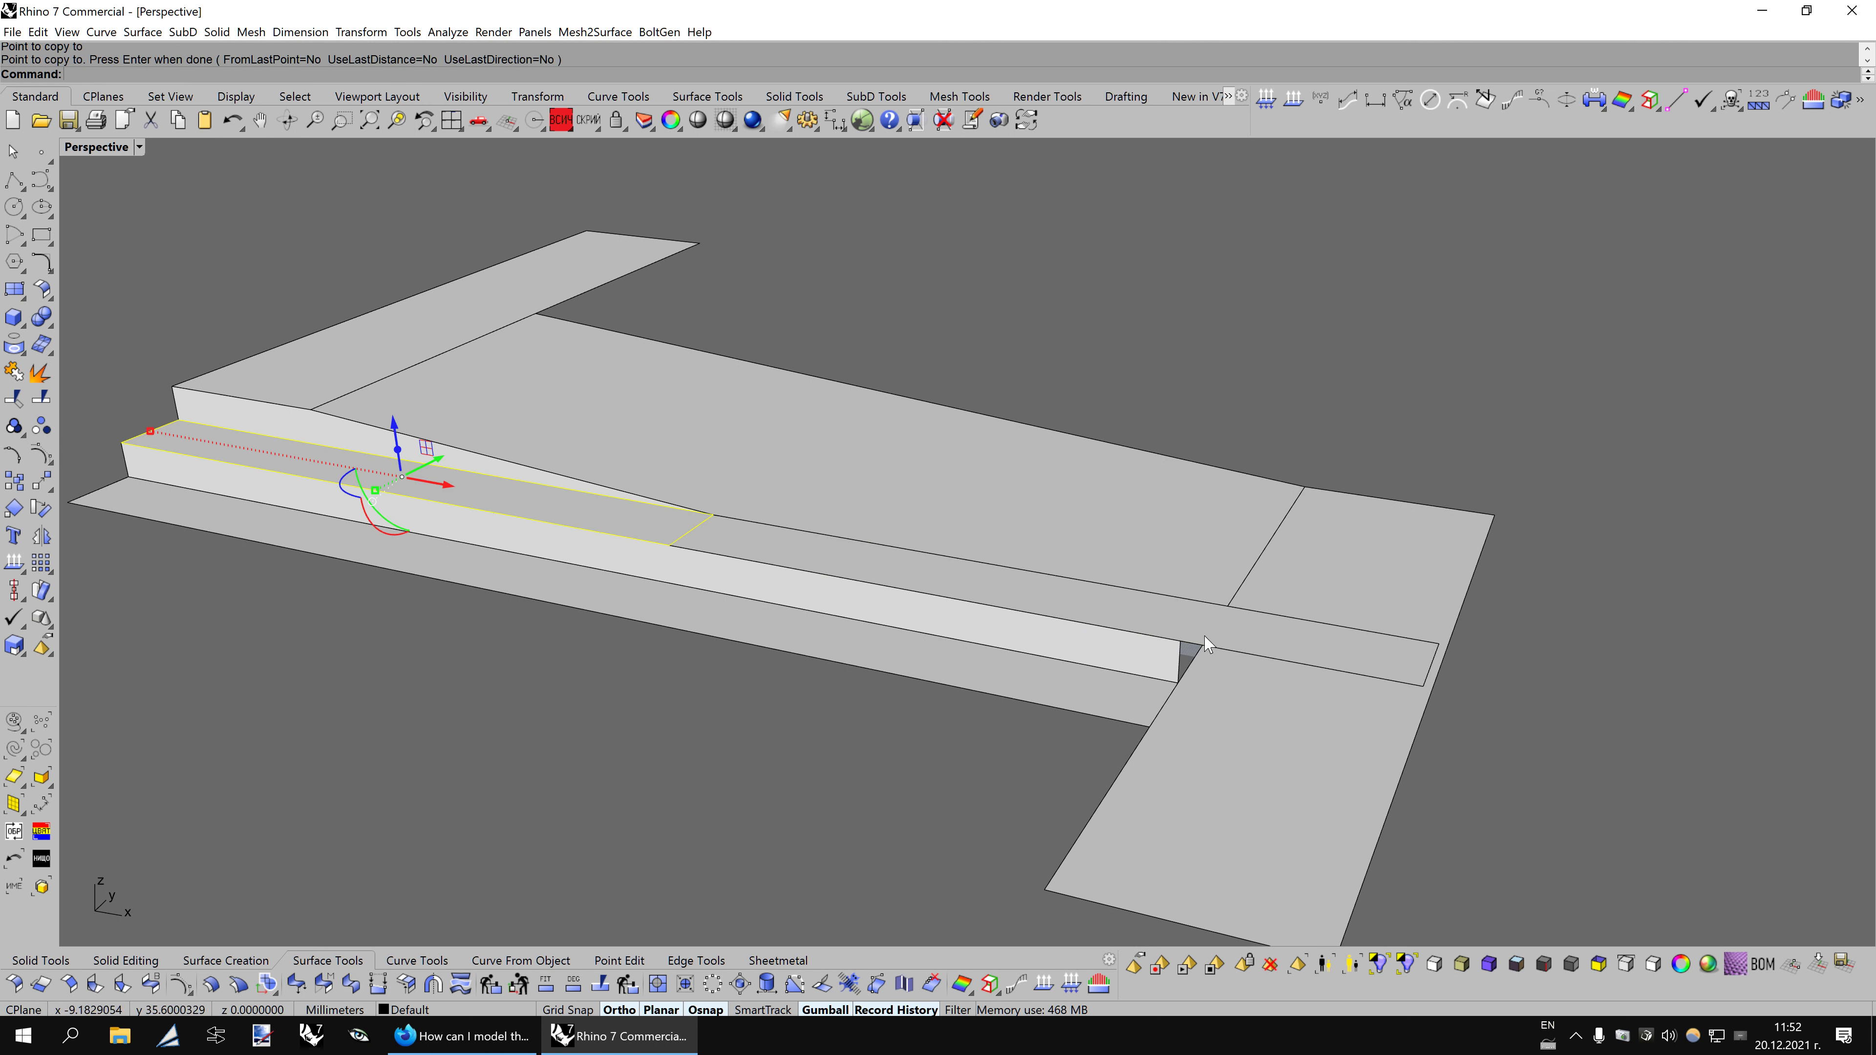
# Purge history from the thin copied strip and delete it.
pyautogui.click(1269, 967)
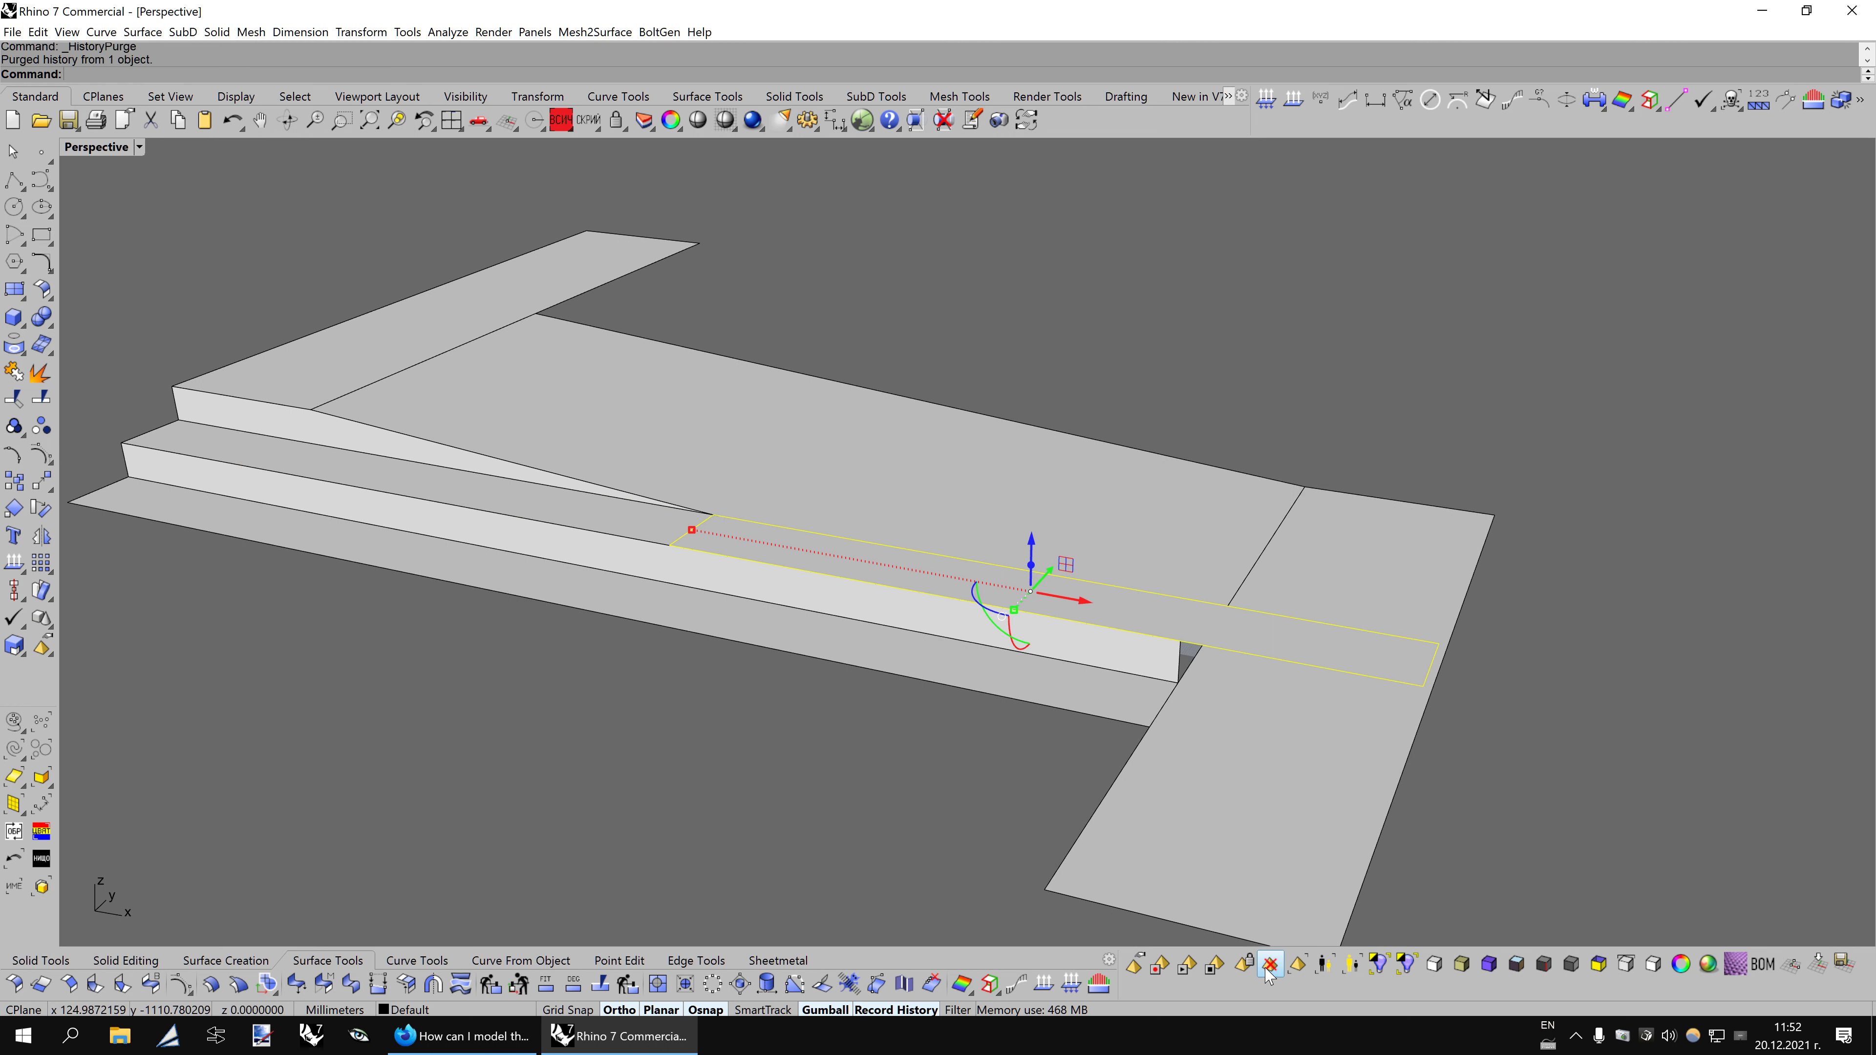
pyautogui.press('F10')
pyautogui.scroll(-2, 962, 650)
pyautogui.moveTo(988, 637)
pyautogui.mouseDown(button='right')
pyautogui.moveTo(1261, 675)
pyautogui.moveTo(1224, 691)
pyautogui.moveTo(1269, 683)
pyautogui.moveTo(1141, 654)
pyautogui.mouseUp(button='right')
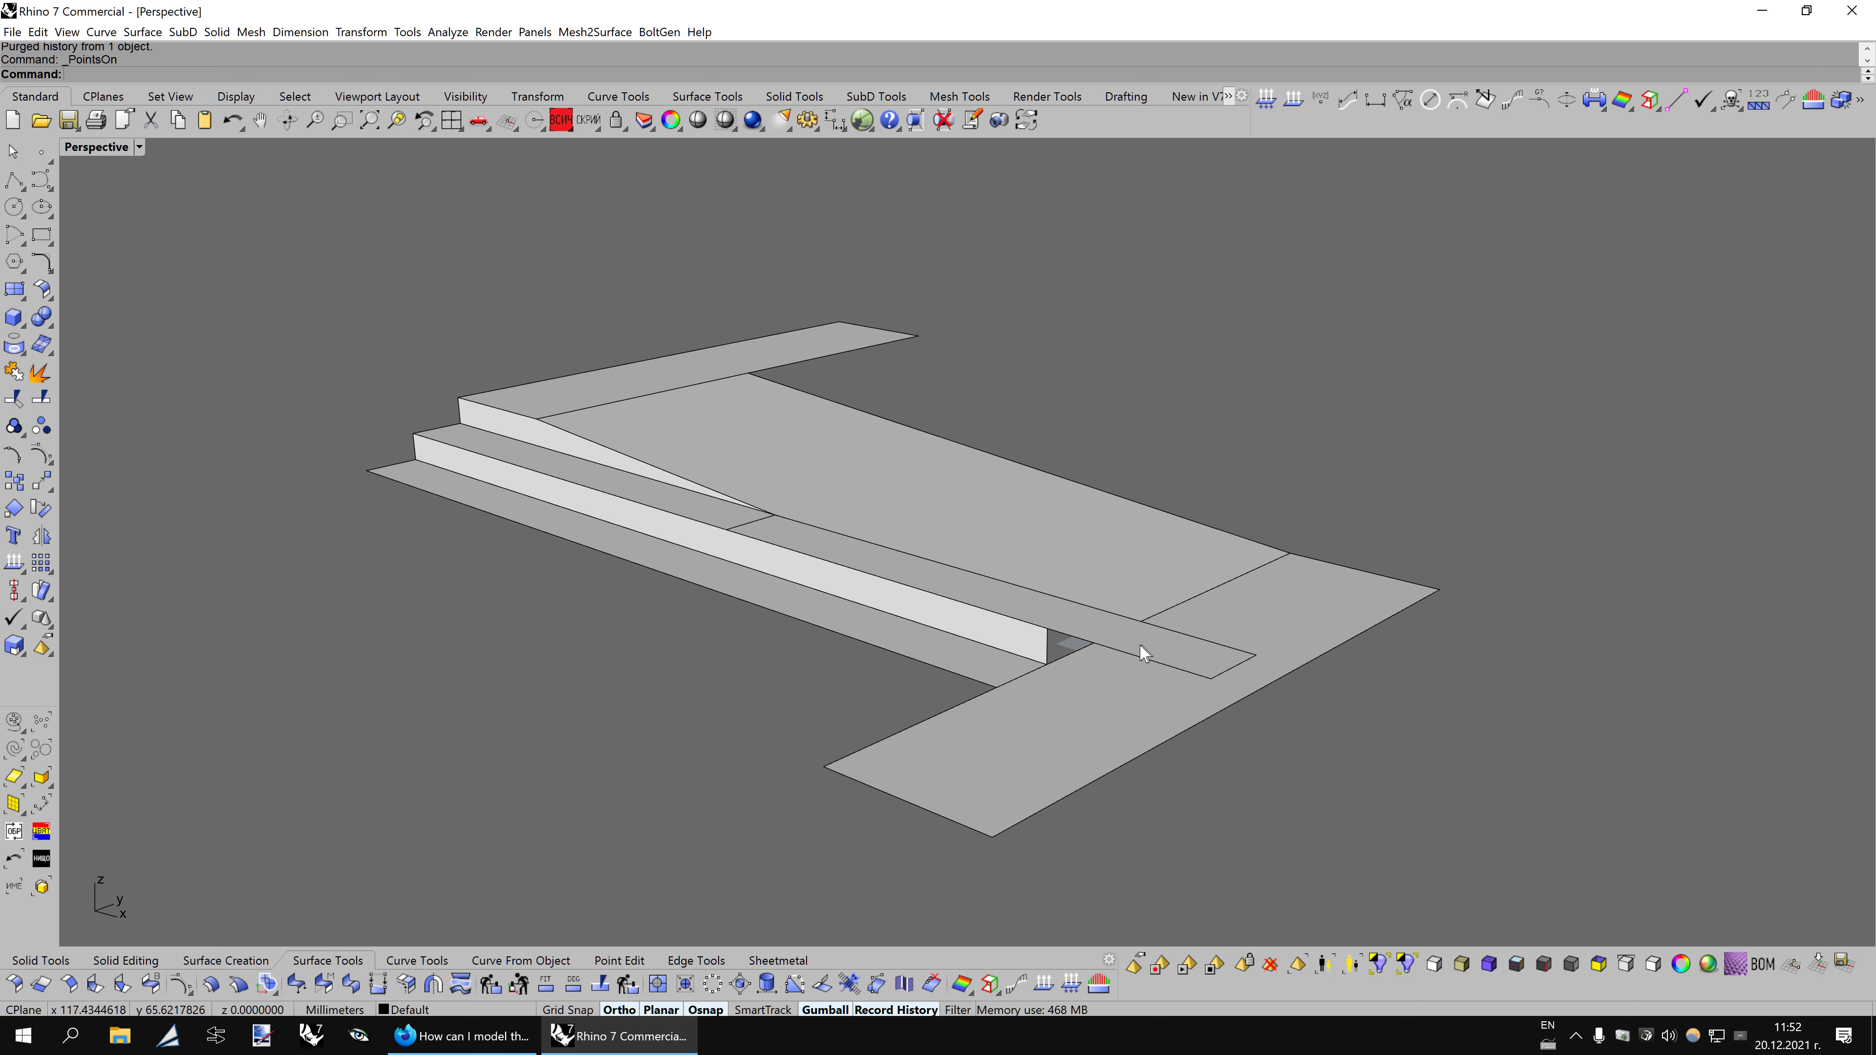
pyautogui.click(1103, 630)
pyautogui.press('Delete')
# Stretch the ramp surface one-directionally so its edge reaches the step's corner.
pyautogui.moveTo(1095, 591); pyautogui.dragTo(1041, 589, button='right')
pyautogui.click(1041, 589)
pyautogui.middleClick(1108, 585)
pyautogui.click(1079, 613)
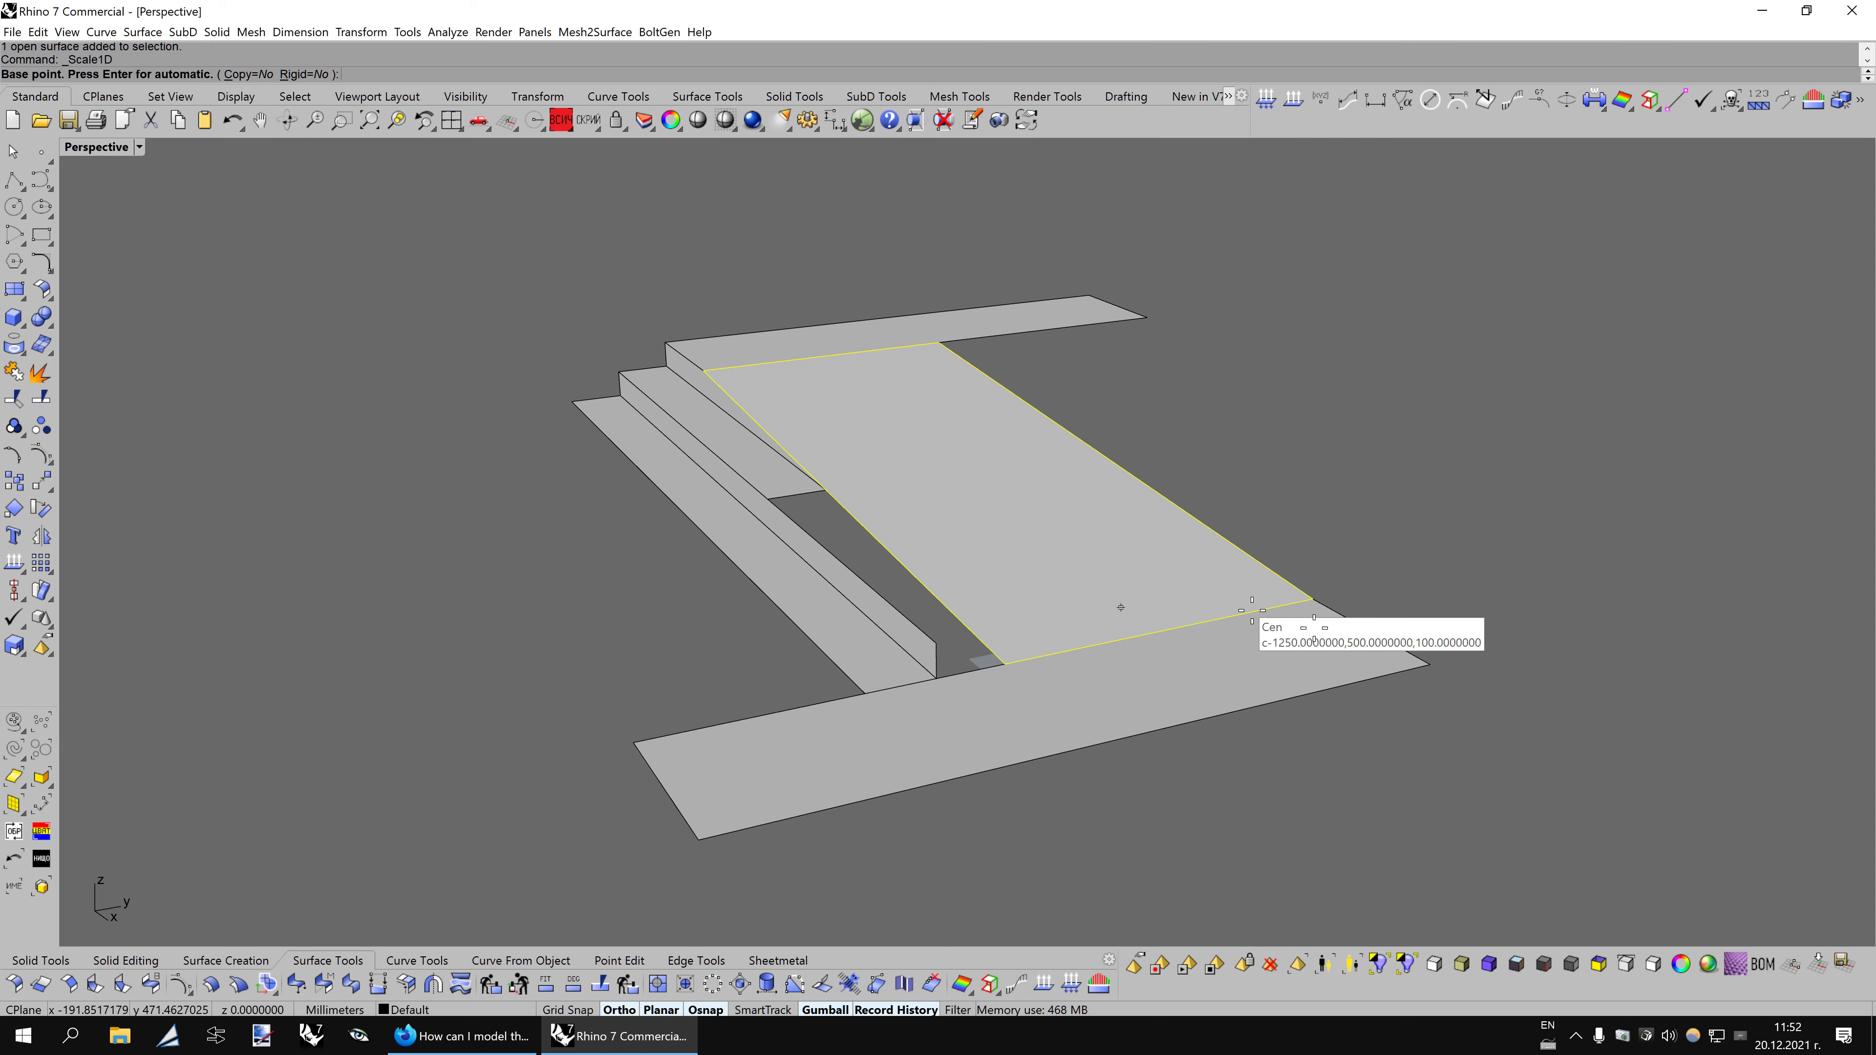
pyautogui.click(1311, 600)
pyautogui.click(1004, 663)
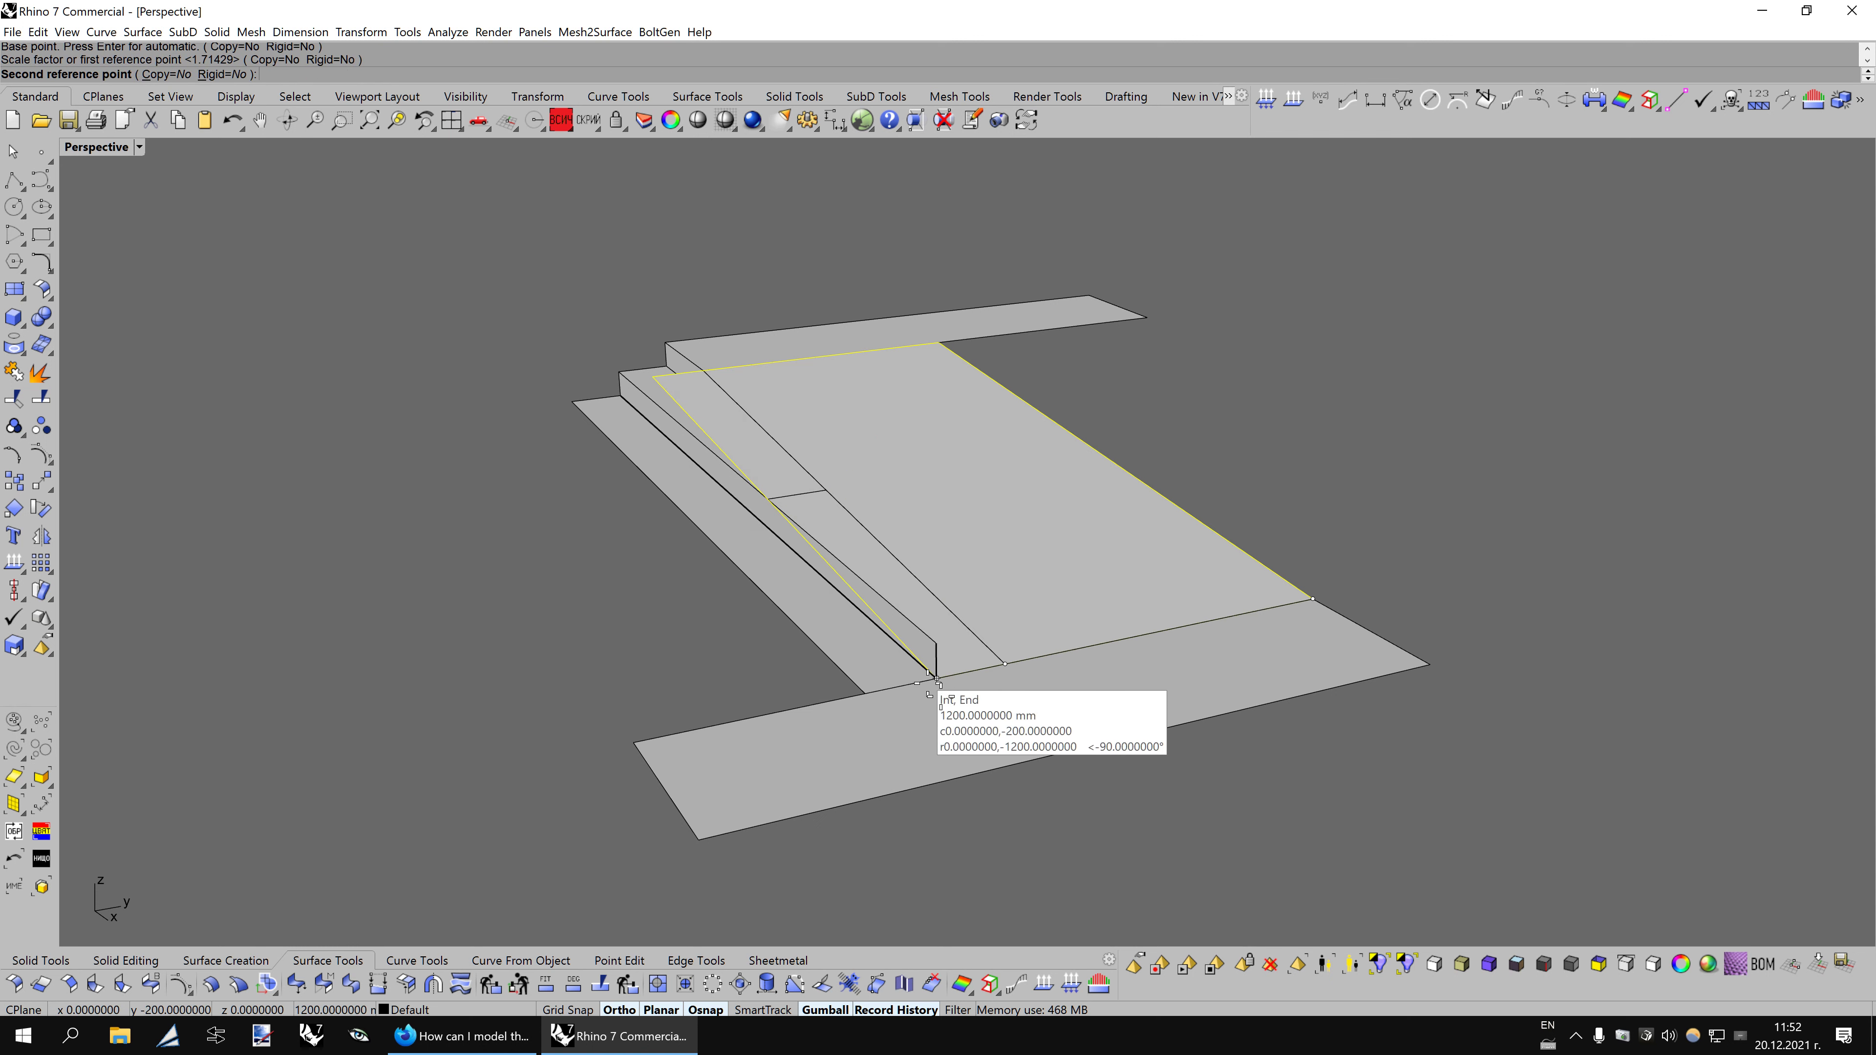
pyautogui.click(936, 676)
pyautogui.click(720, 675)
# Split the long step strip with the ramp and delete the piece beneath it.
pyautogui.moveTo(1121, 656); pyautogui.dragTo(1156, 649, button='right')
pyautogui.click(1104, 617)
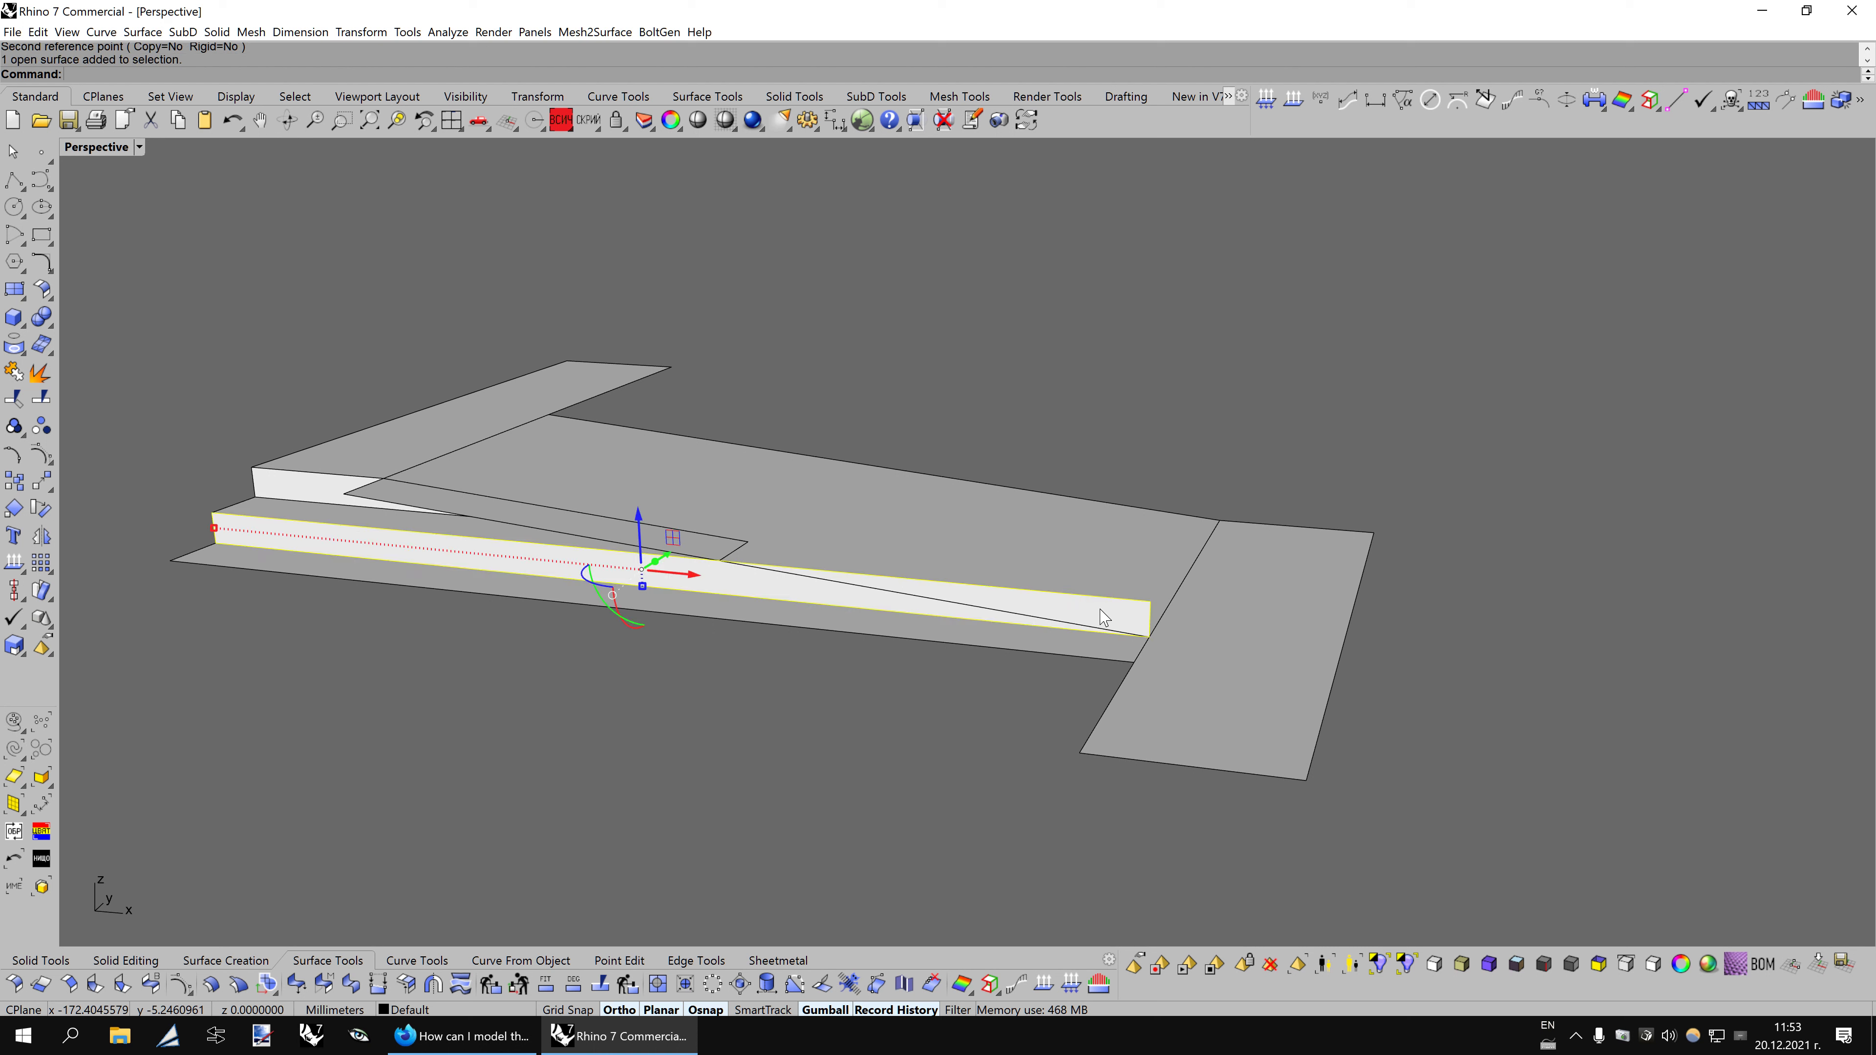
pyautogui.click(43, 405)
pyautogui.click(885, 562)
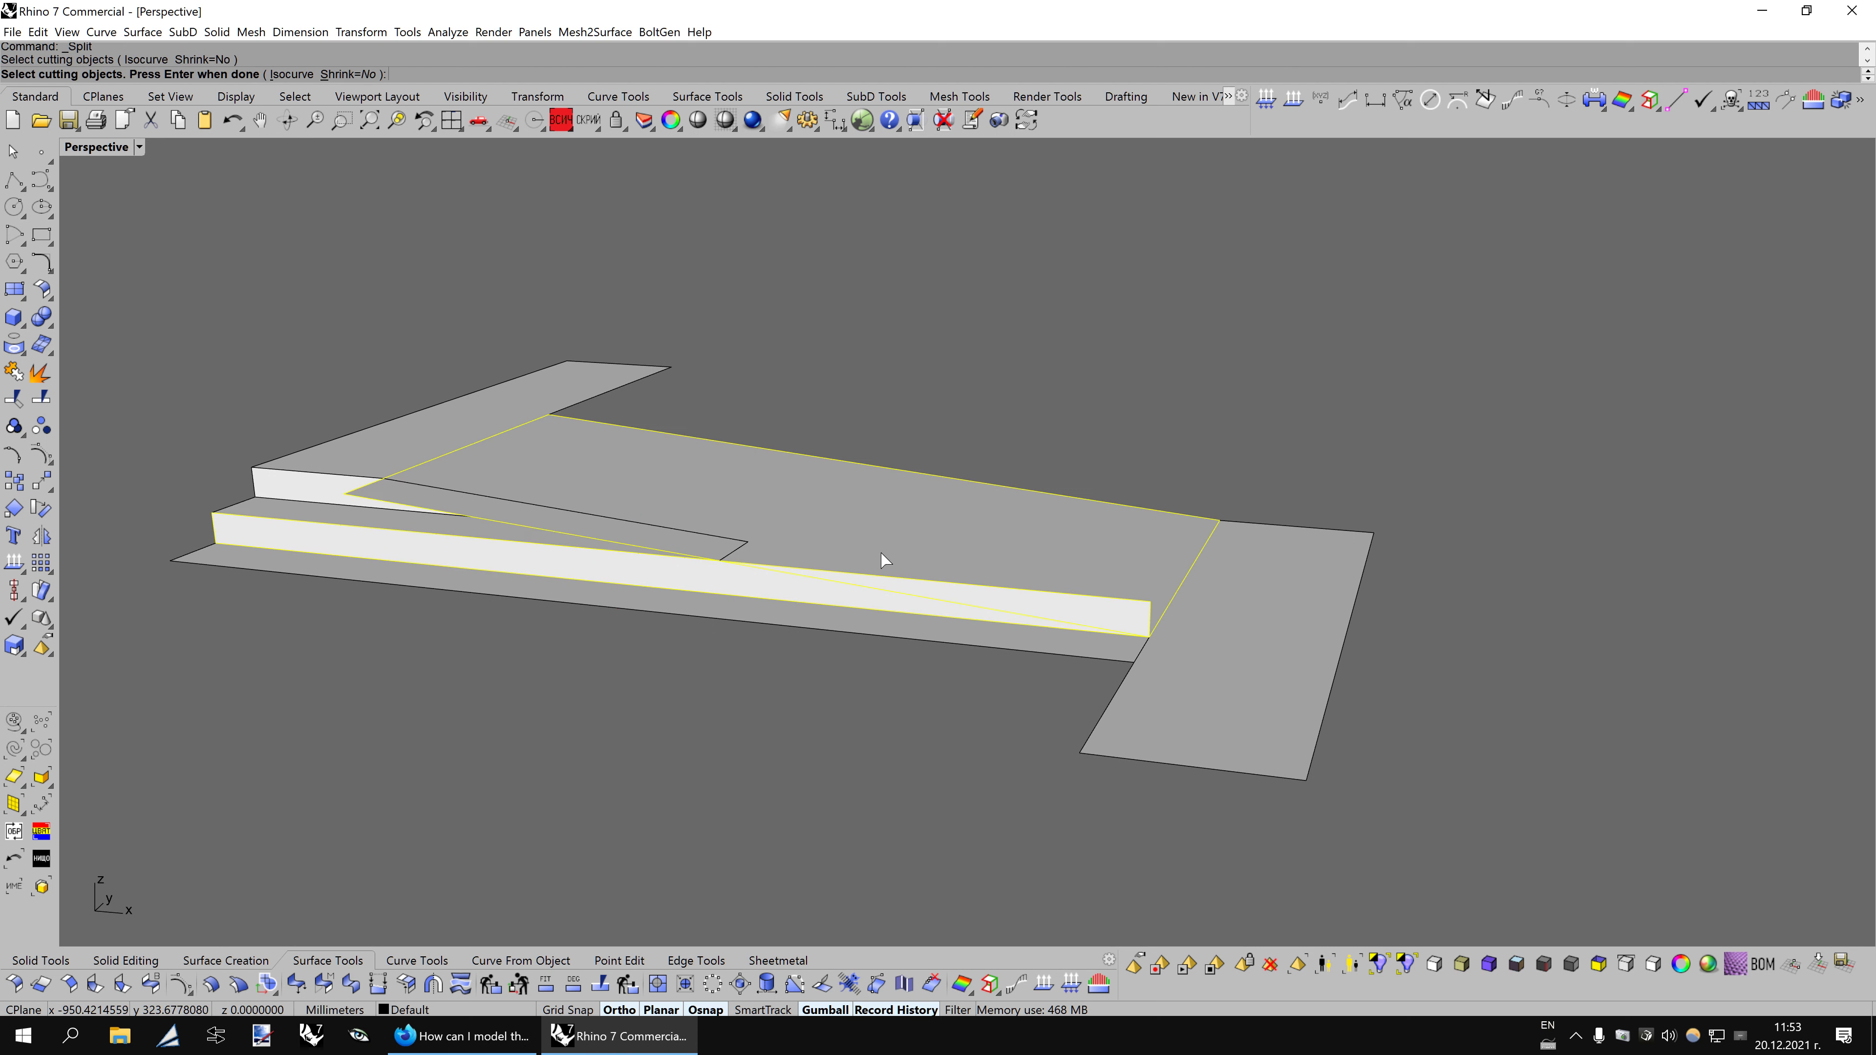
pyautogui.press('Return')
pyautogui.click(1049, 607)
pyautogui.press('Delete')
# Inspect the trimmed steps and compare them with the forum's stair photo.
pyautogui.moveTo(1047, 607)
pyautogui.mouseDown(button='right')
pyautogui.moveTo(960, 680)
pyautogui.moveTo(1014, 659)
pyautogui.moveTo(1103, 524)
pyautogui.mouseUp(button='right')
pyautogui.click(1102, 524)
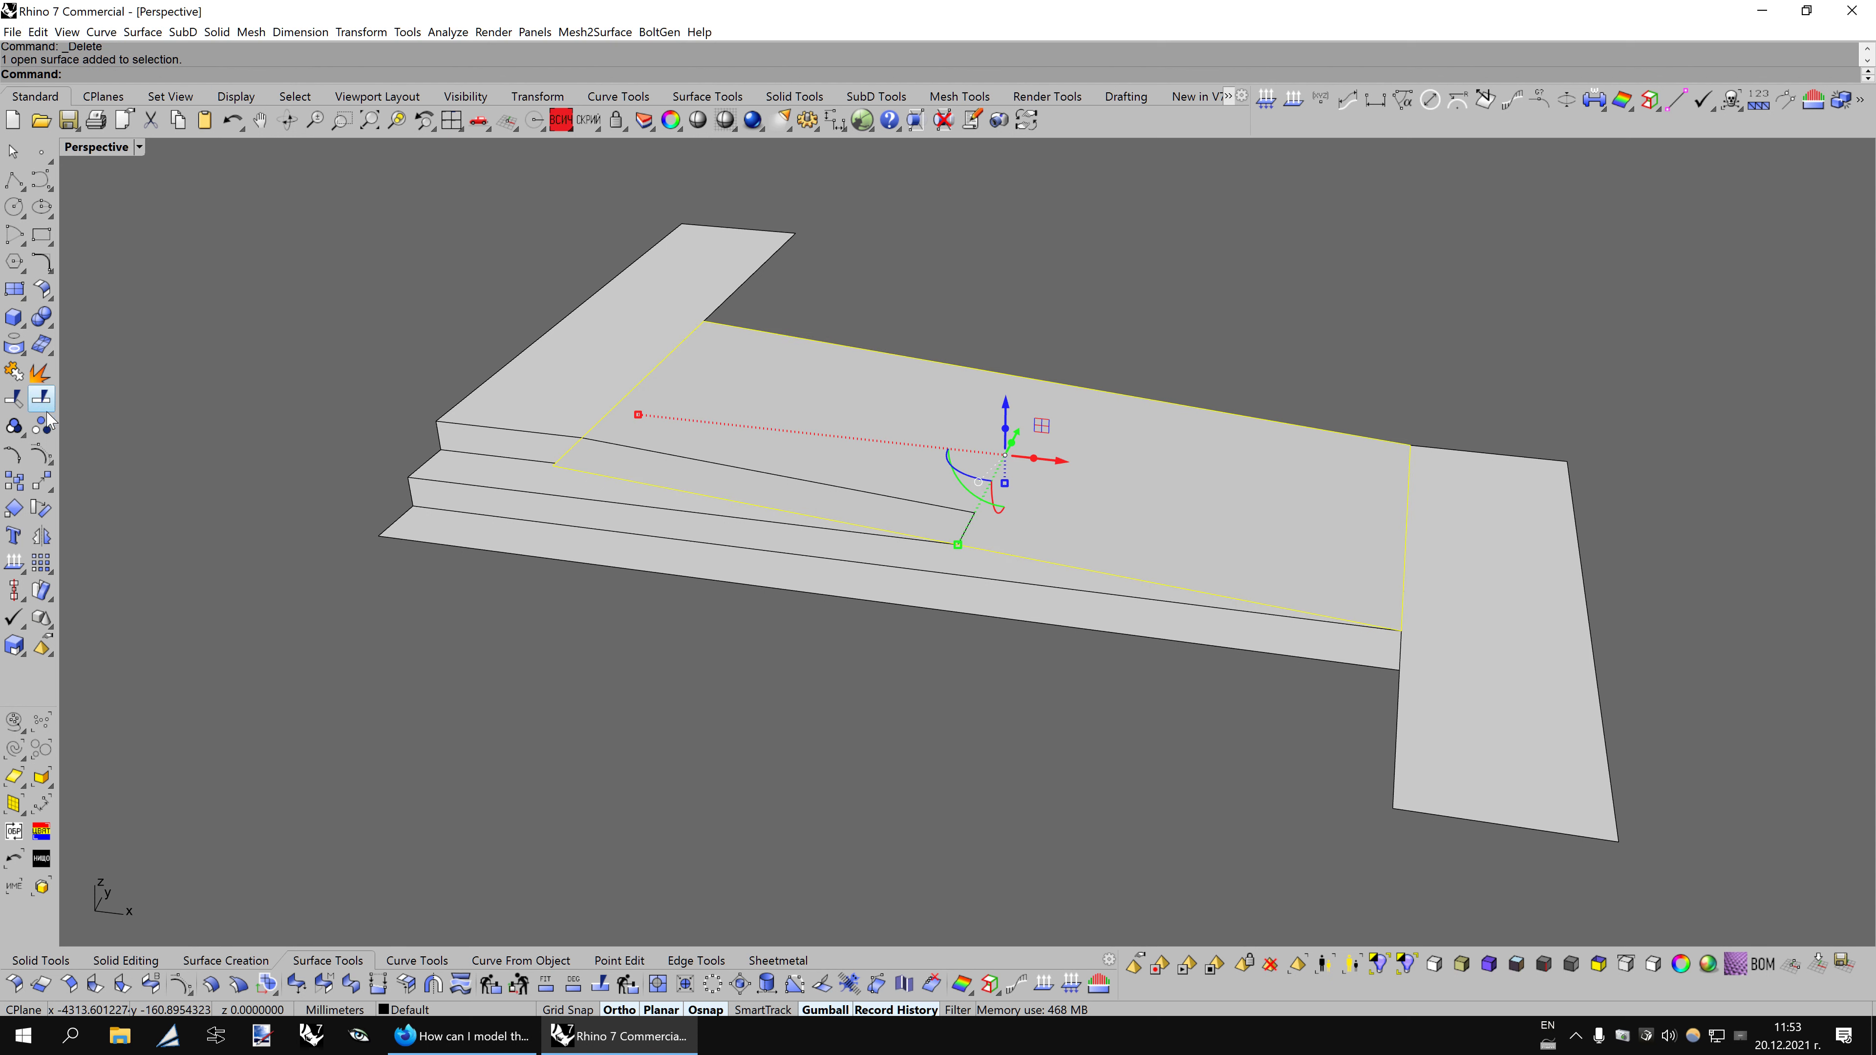
pyautogui.click(411, 679)
pyautogui.click(508, 958)
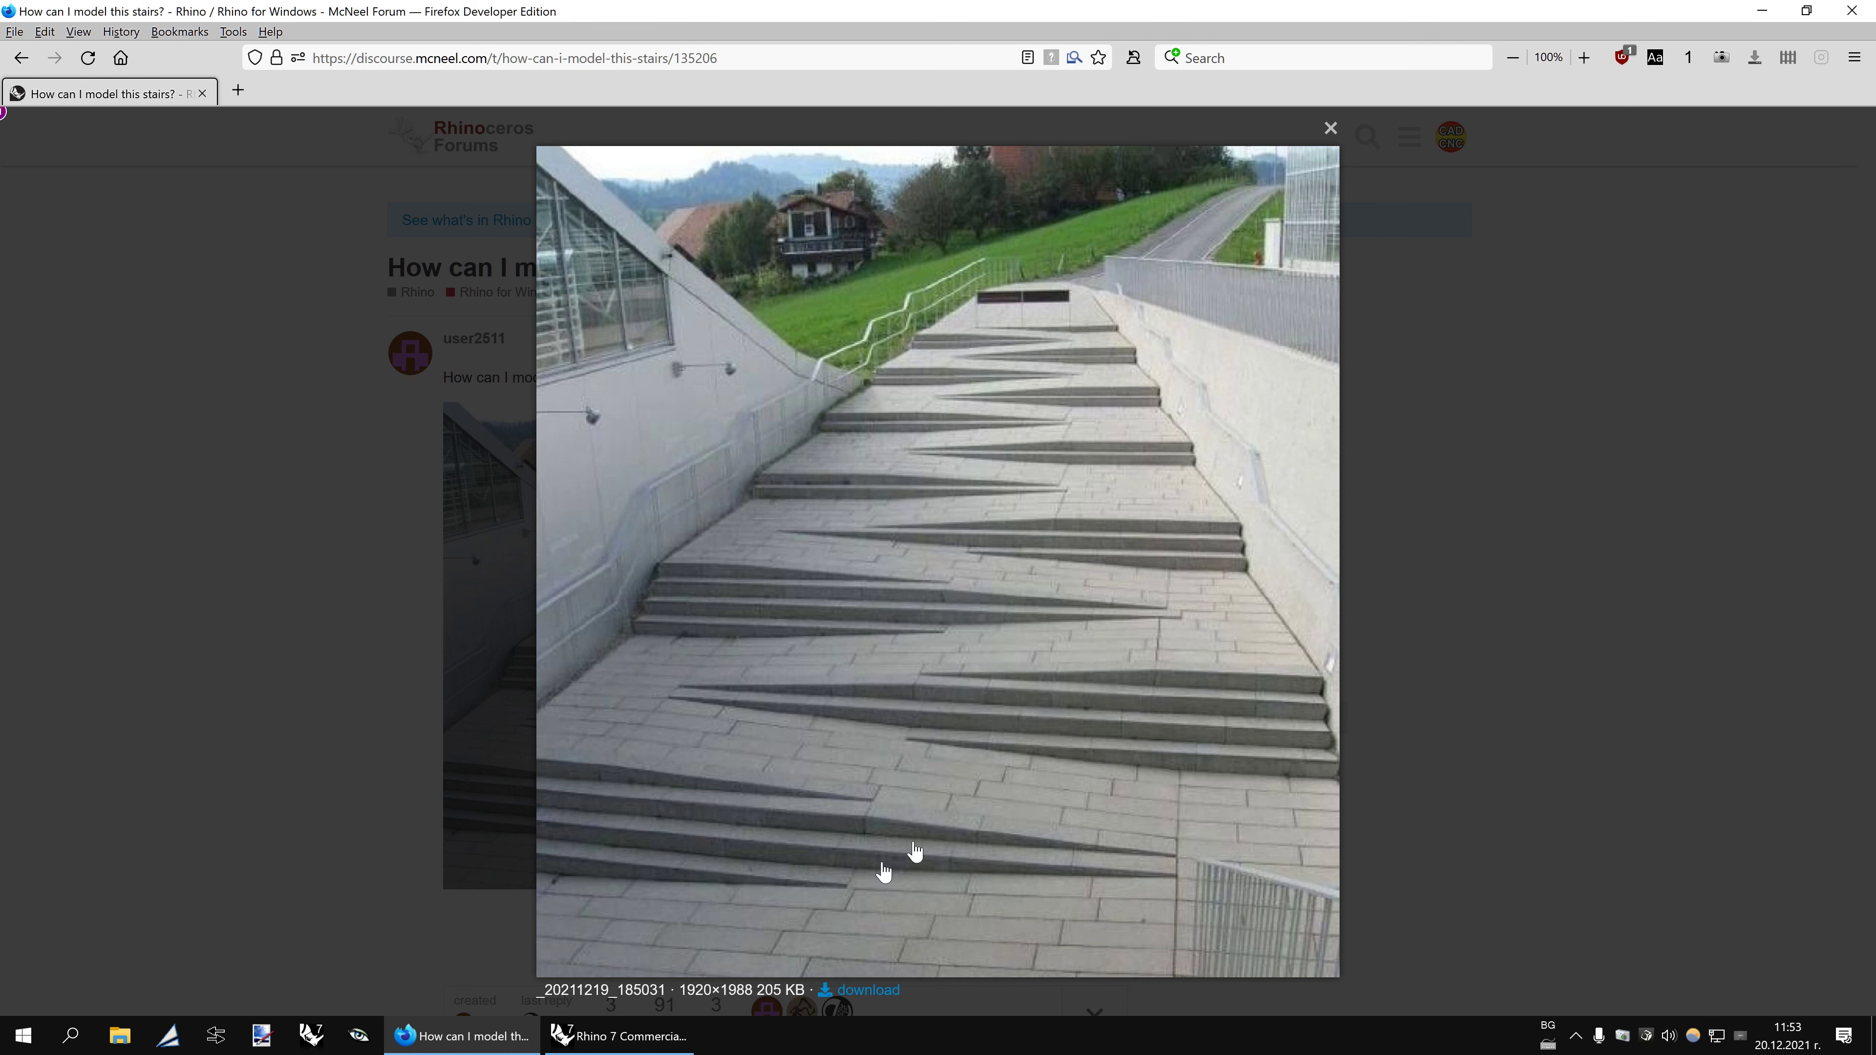
pyautogui.click(619, 1035)
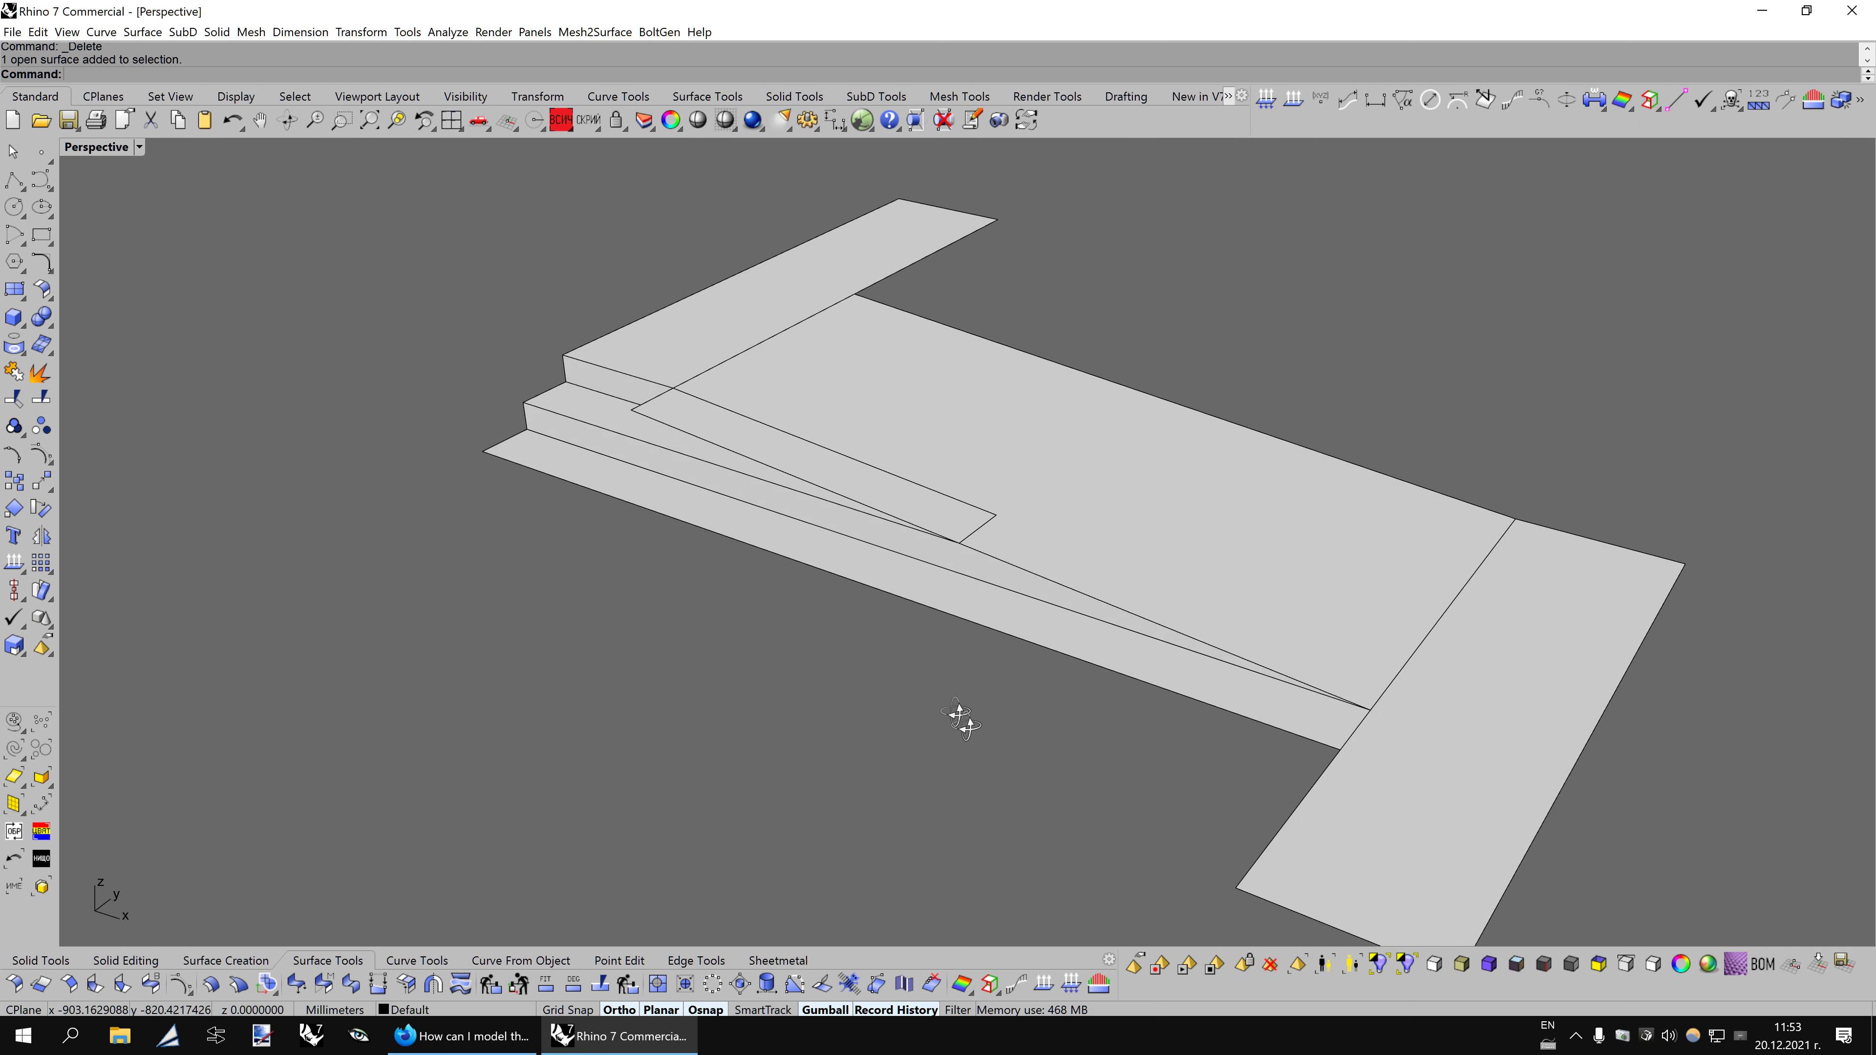
# Push the ramp surface's right-edge control points out by 230.5 mm.
pyautogui.moveTo(901, 709); pyautogui.dragTo(677, 563, button='right')
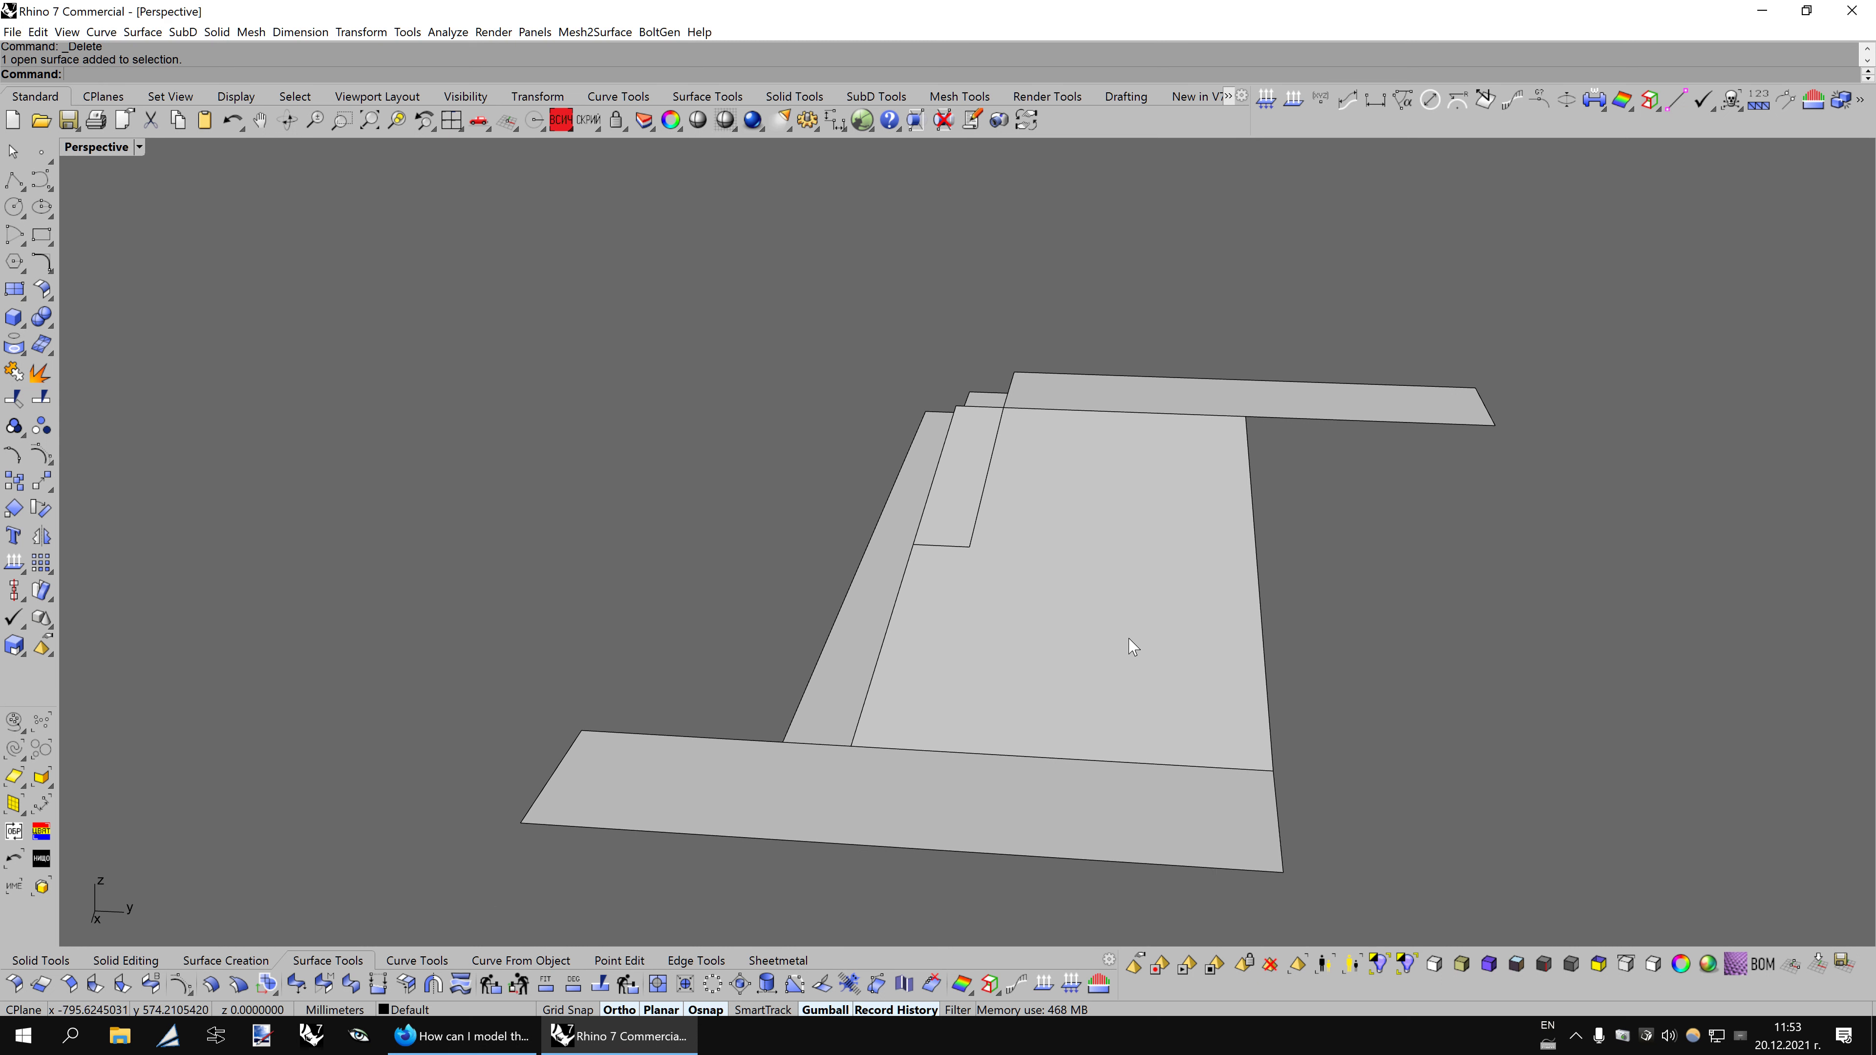
pyautogui.press('F10')
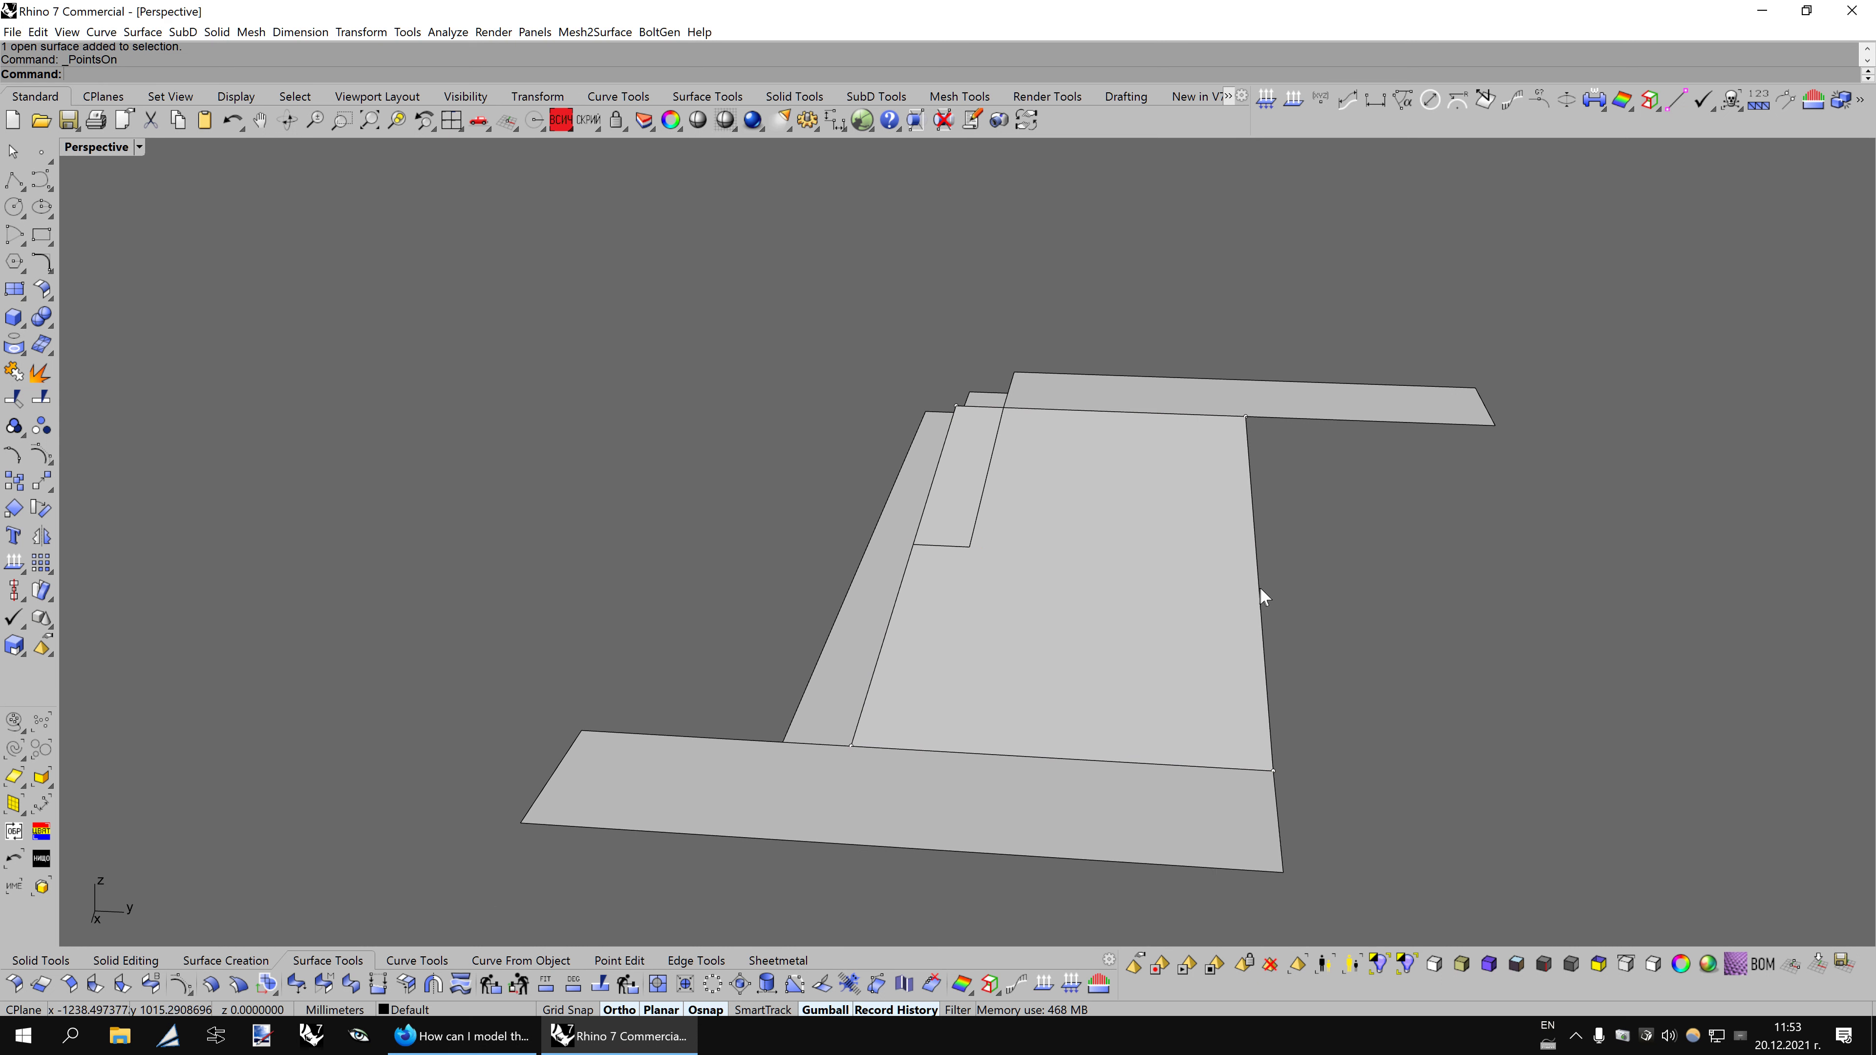
pyautogui.click(1260, 586)
pyautogui.moveTo(1332, 566); pyautogui.dragTo(1396, 568)
pyautogui.click(1560, 550)
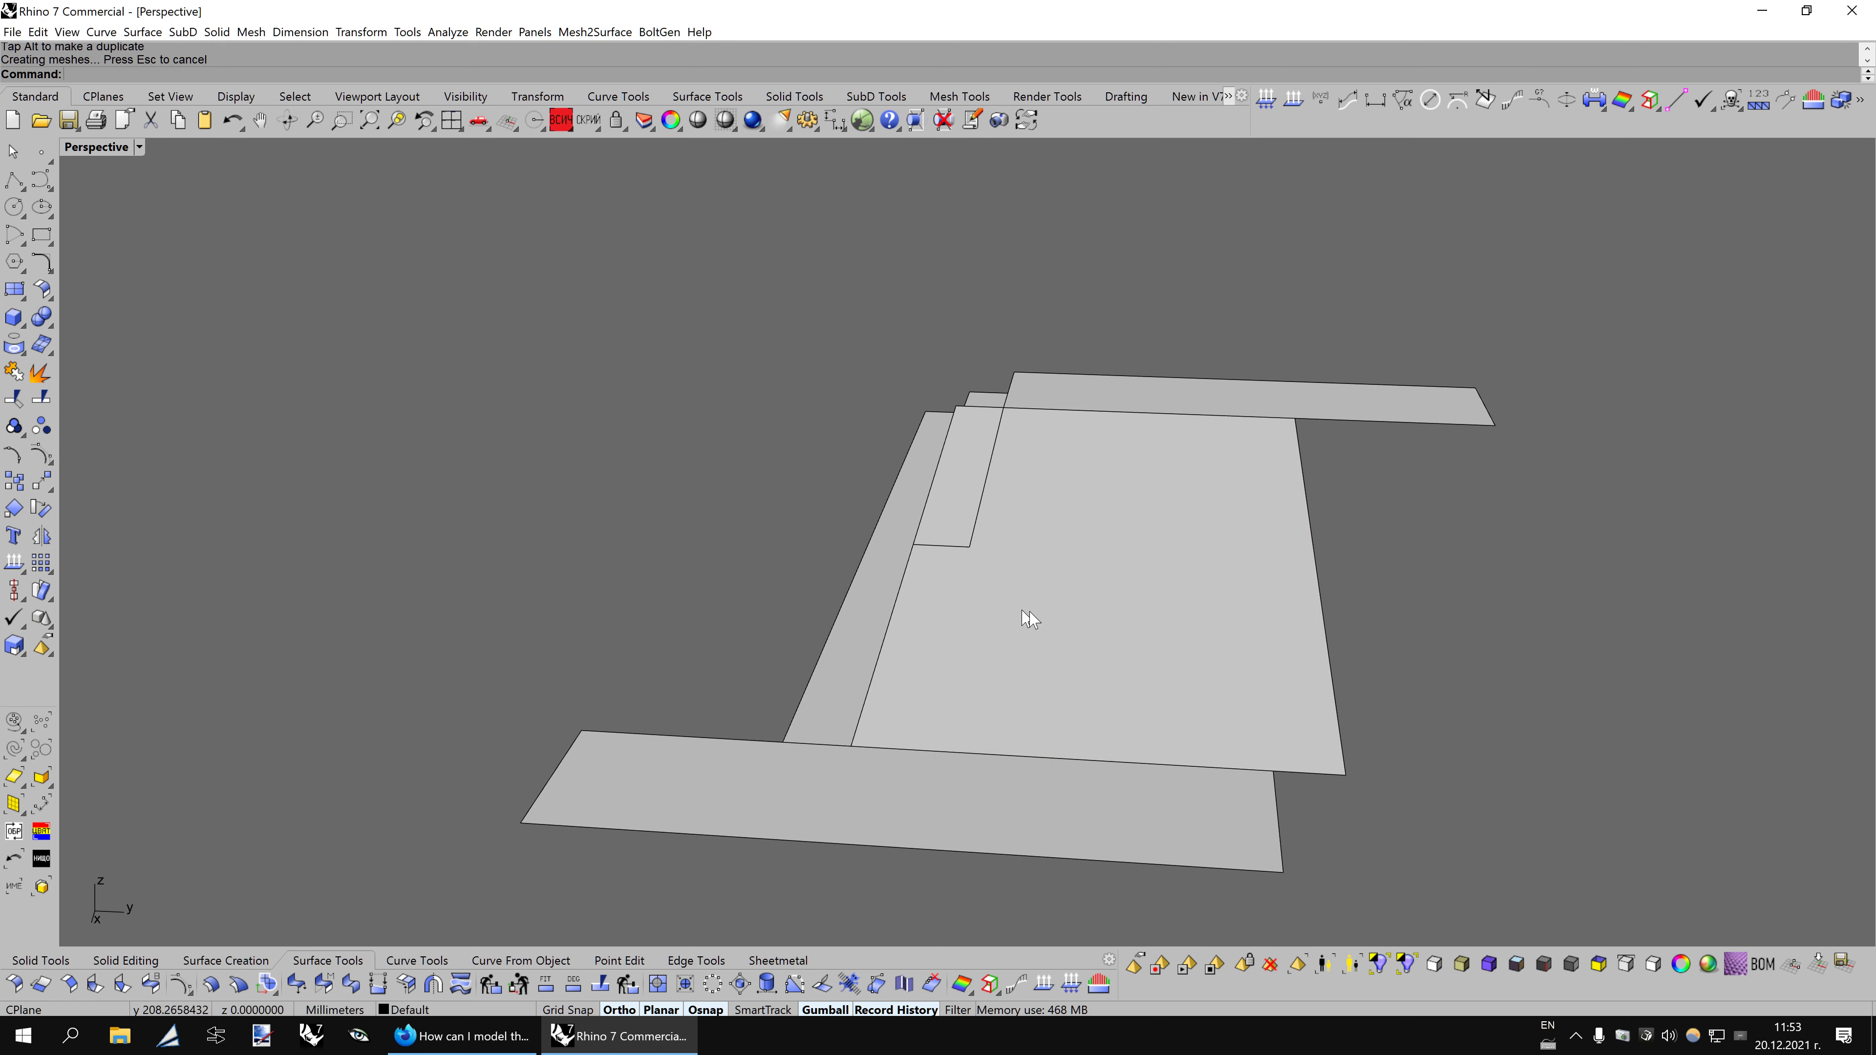
pyautogui.moveTo(1031, 619); pyautogui.dragTo(1185, 620, button='right')
# Split the ramp surface with the sloped step wedge and delete the thin piece.
pyautogui.click(1036, 492)
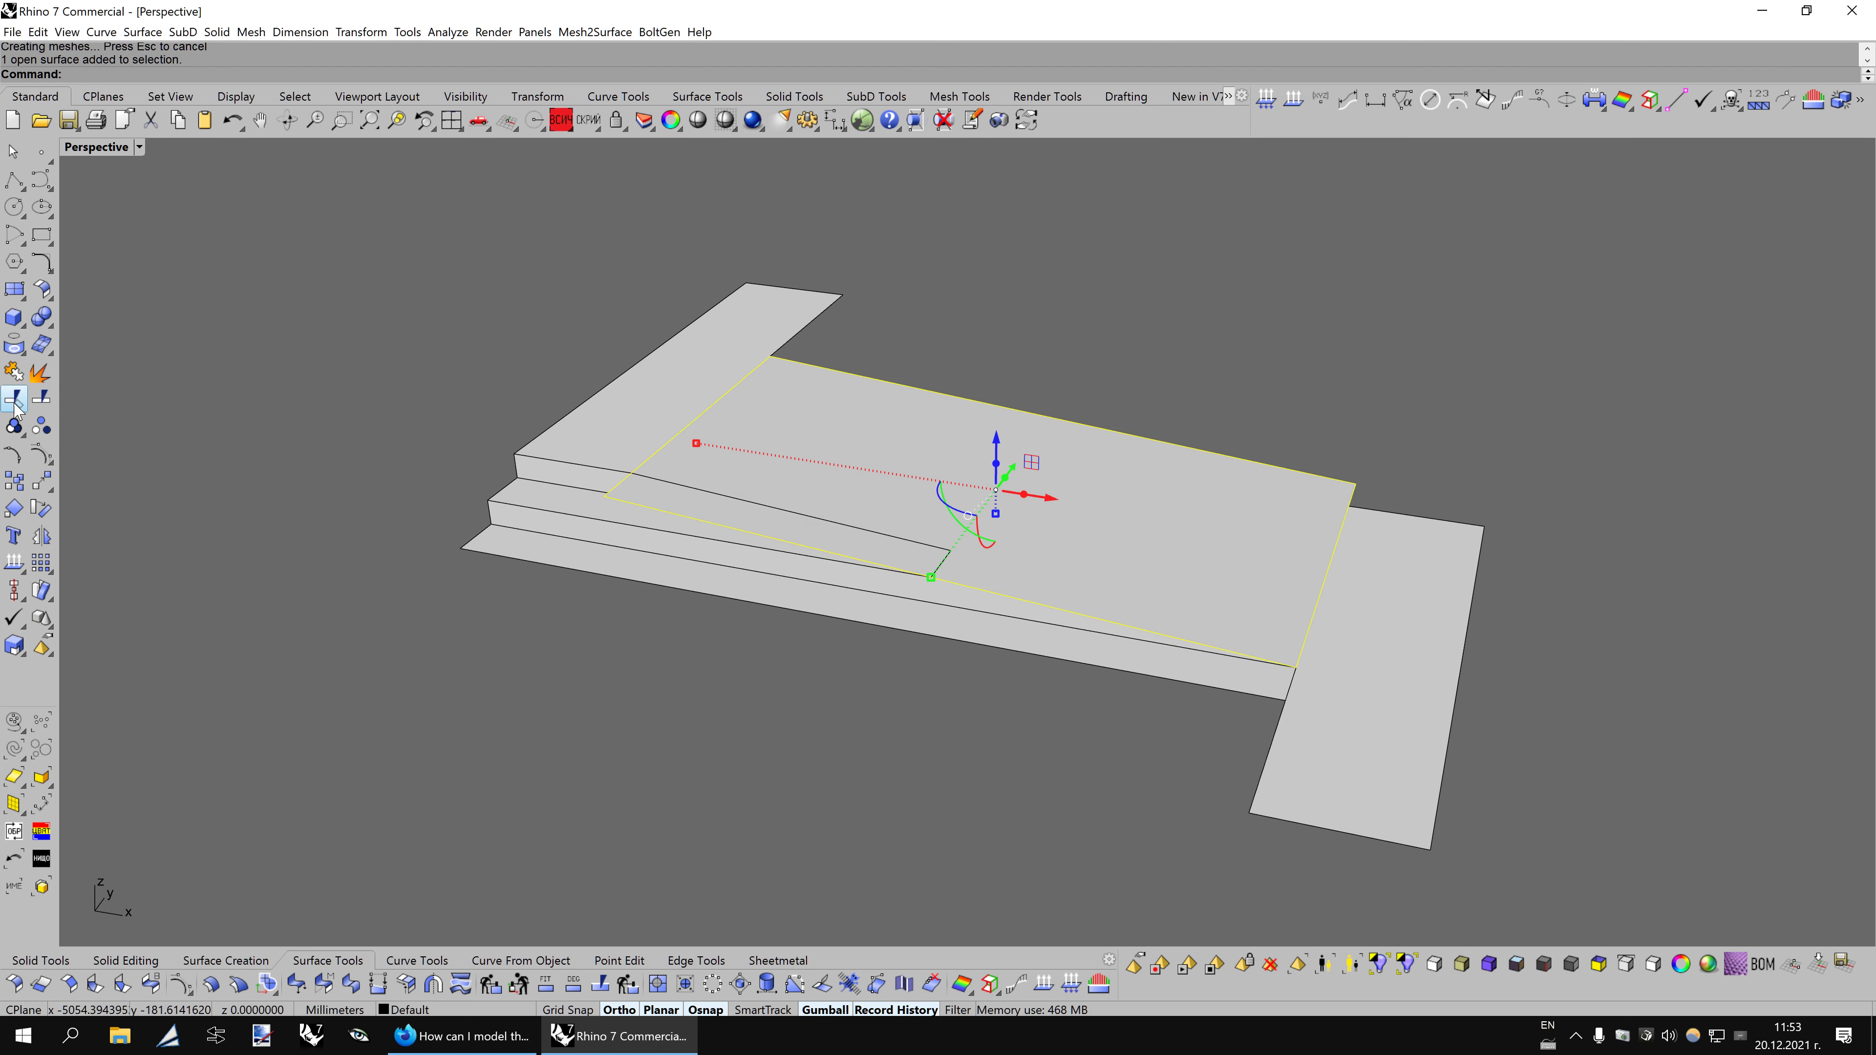
pyautogui.click(33, 399)
pyautogui.click(927, 574)
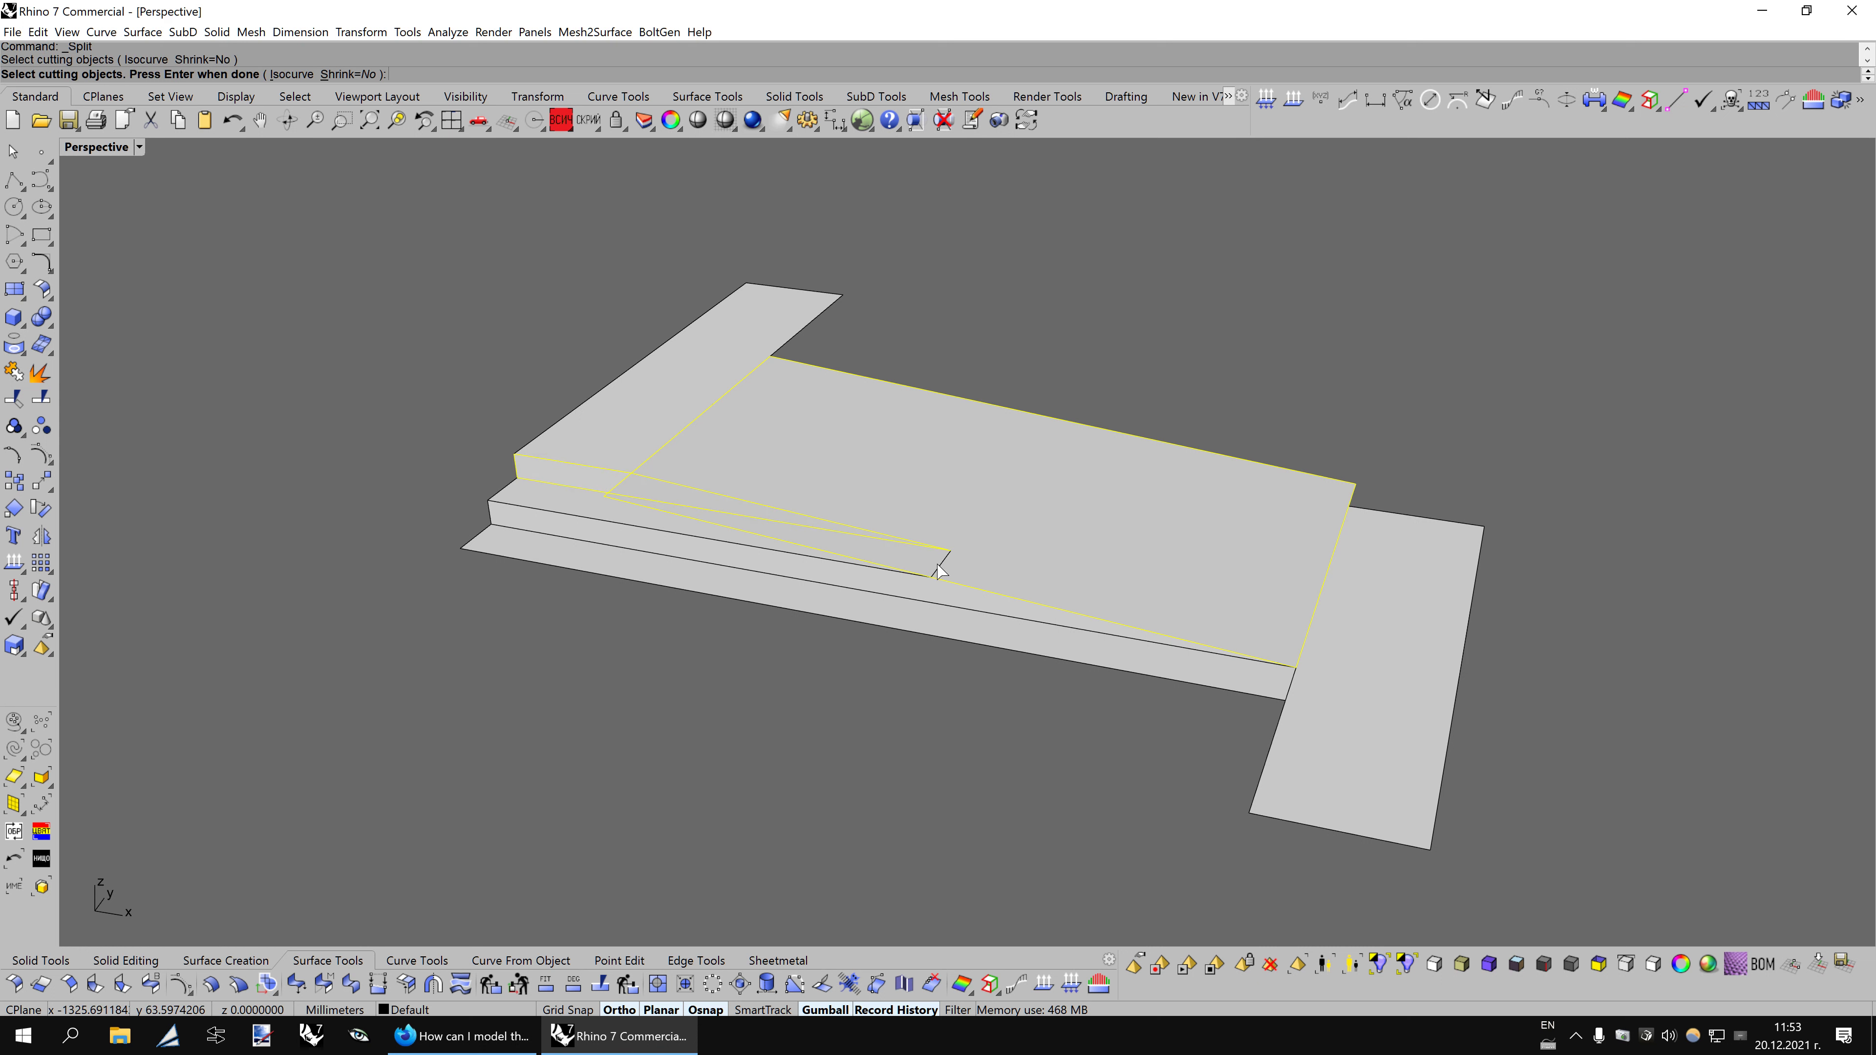
pyautogui.press('Return')
pyautogui.click(660, 507)
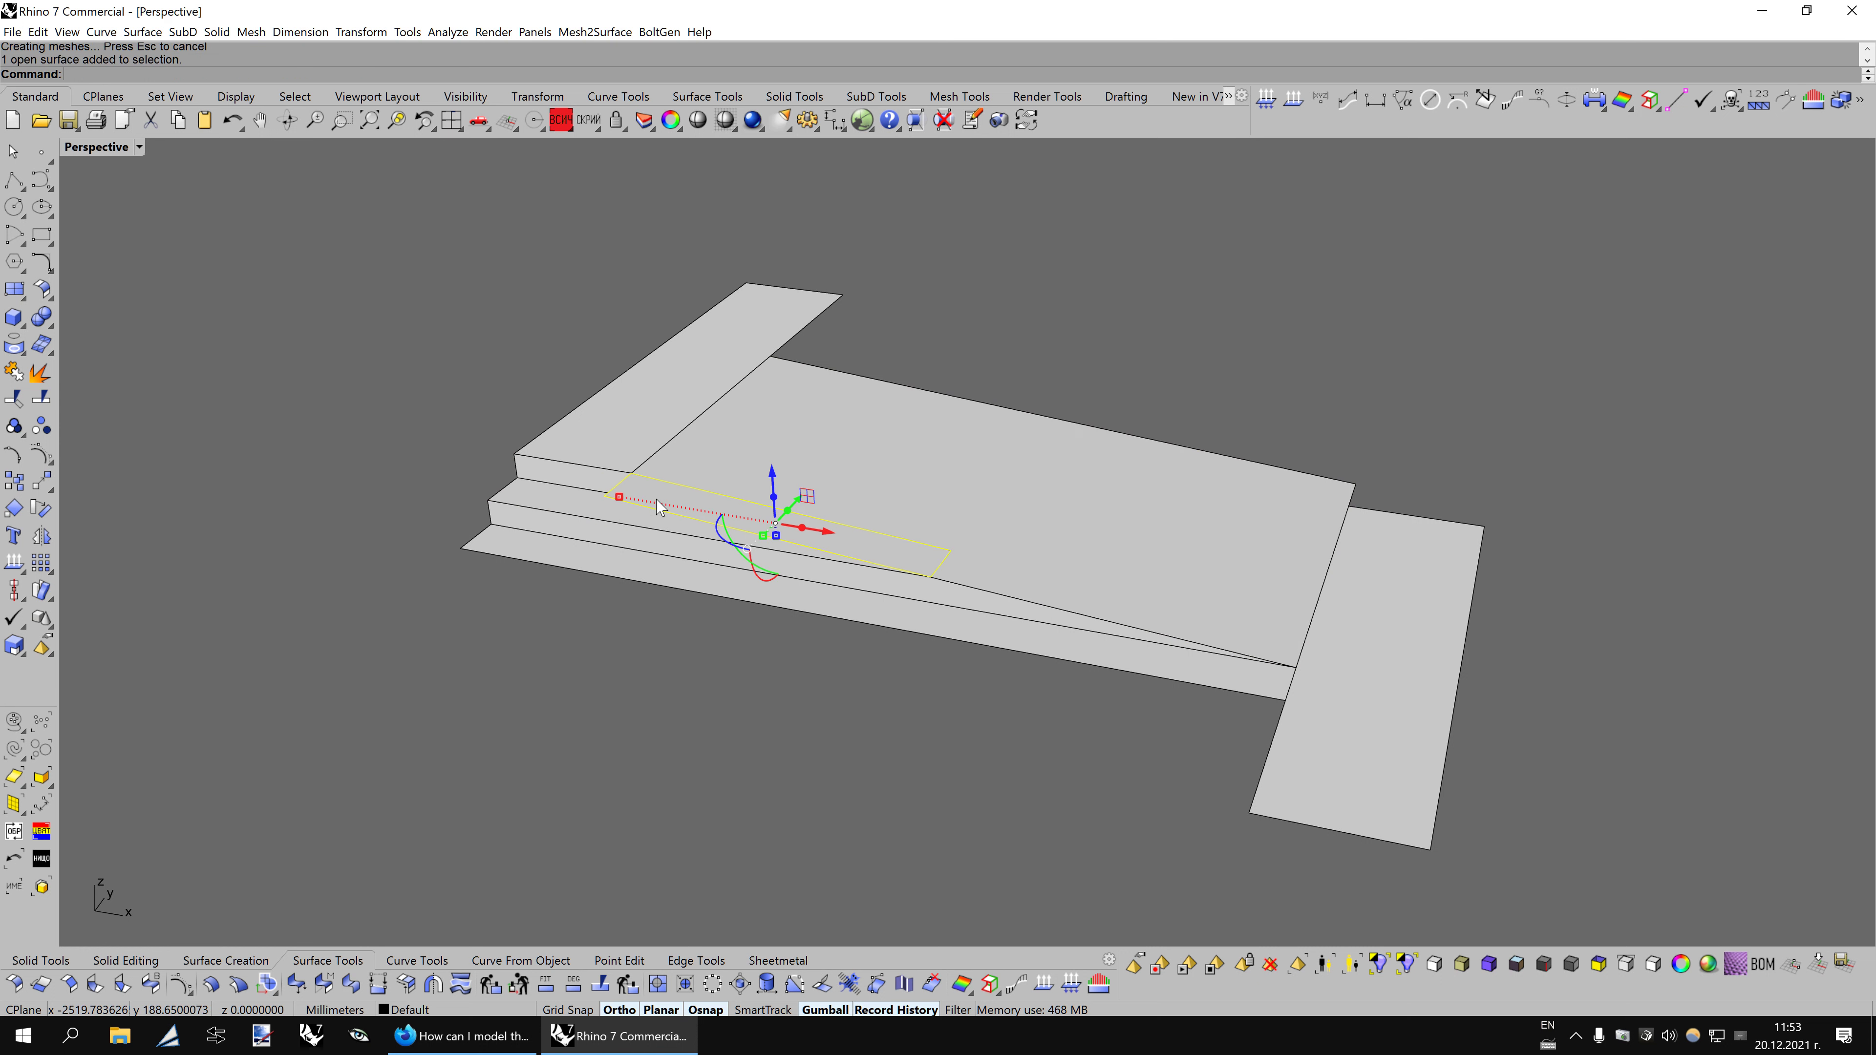
pyautogui.press('Delete')
# Compare the model with the forum stair photo and reselect the ramp surface.
pyautogui.moveTo(1019, 732)
pyautogui.mouseDown(button='right')
pyautogui.moveTo(1059, 754)
pyautogui.moveTo(1081, 733)
pyautogui.moveTo(1130, 739)
pyautogui.moveTo(1131, 779)
pyautogui.moveTo(1109, 745)
pyautogui.moveTo(1113, 779)
pyautogui.moveTo(1186, 760)
pyautogui.mouseUp(button='right')
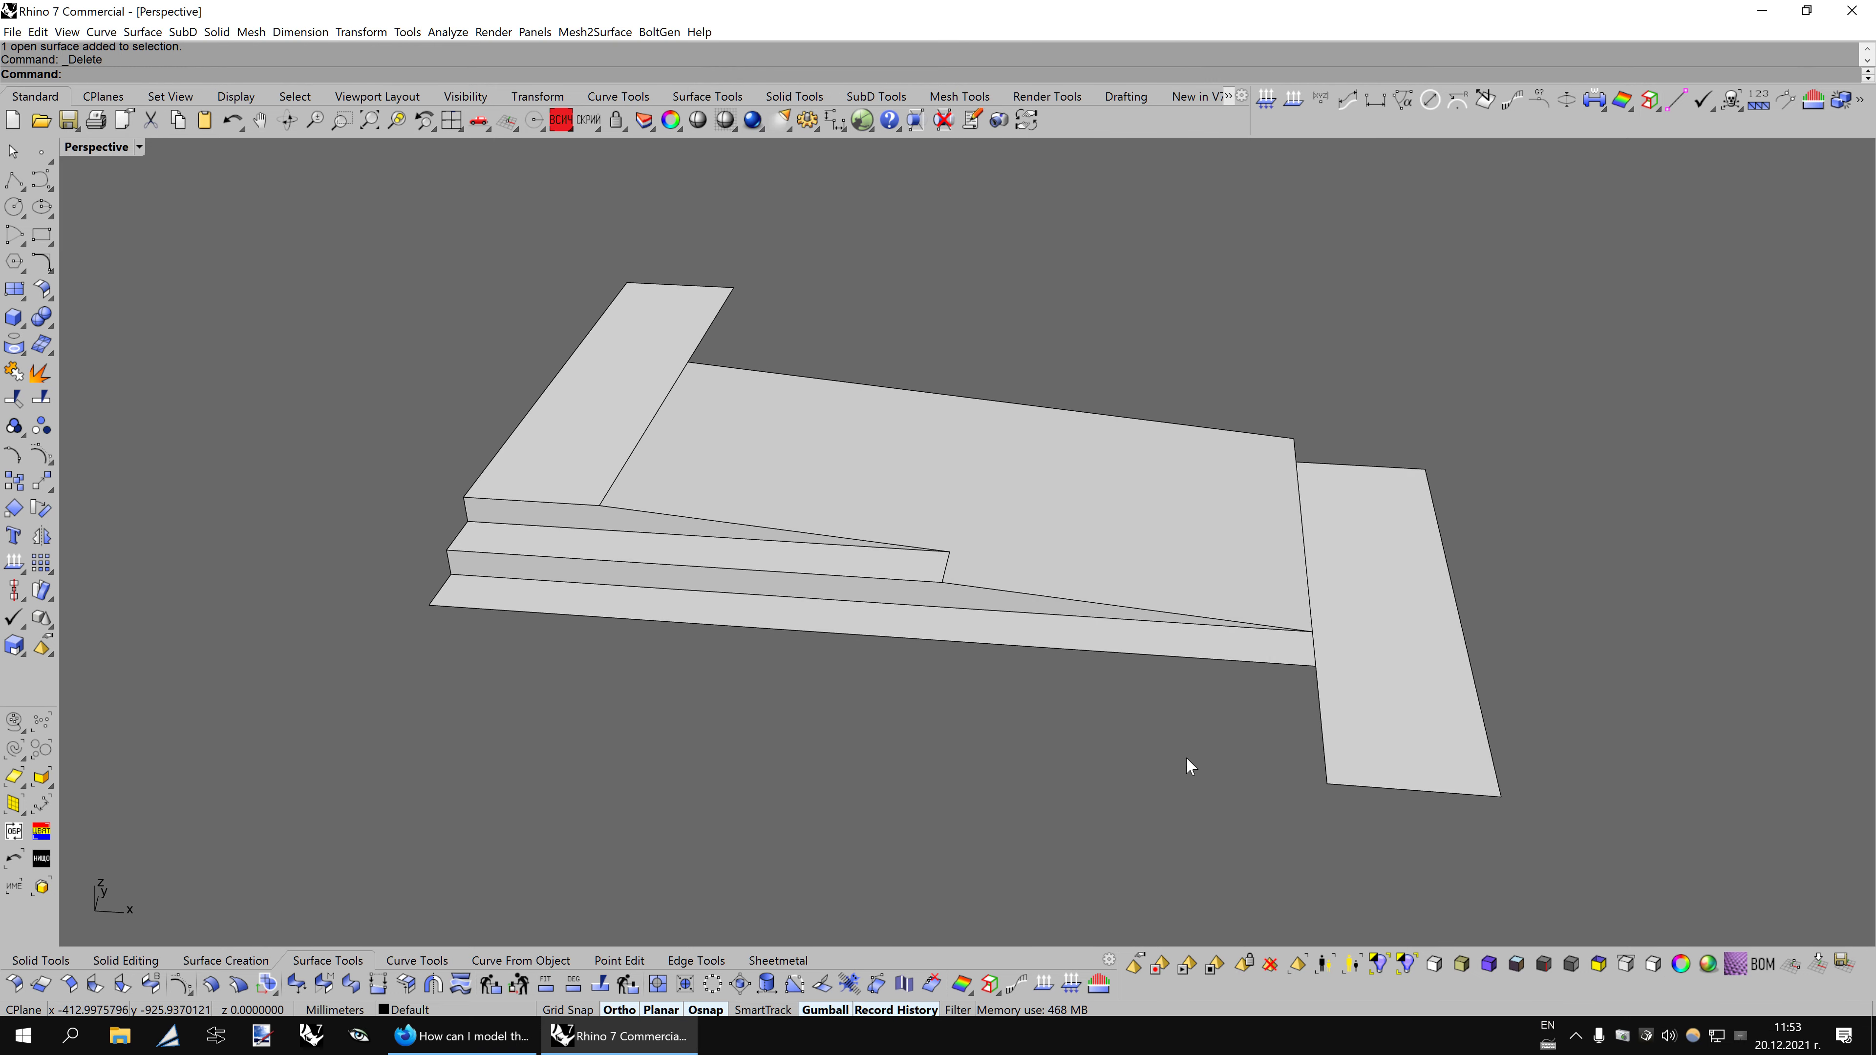
pyautogui.click(463, 1035)
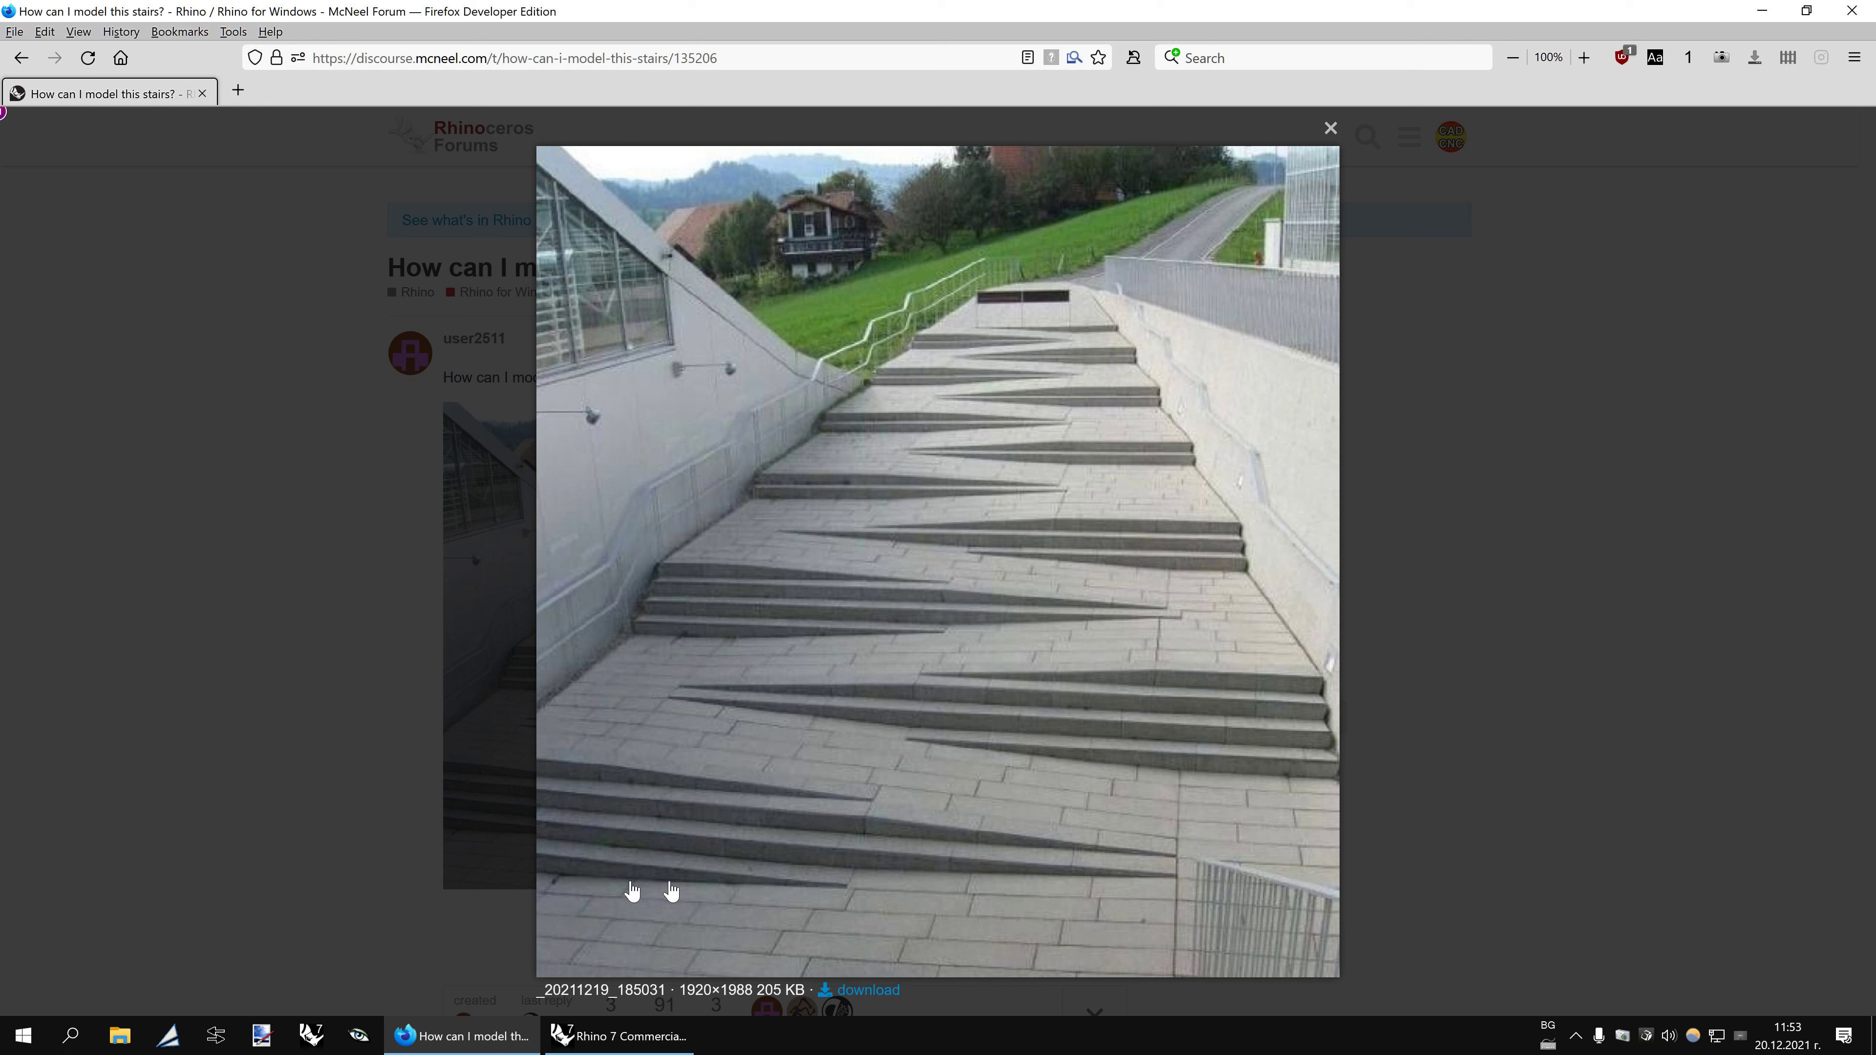
pyautogui.click(619, 1035)
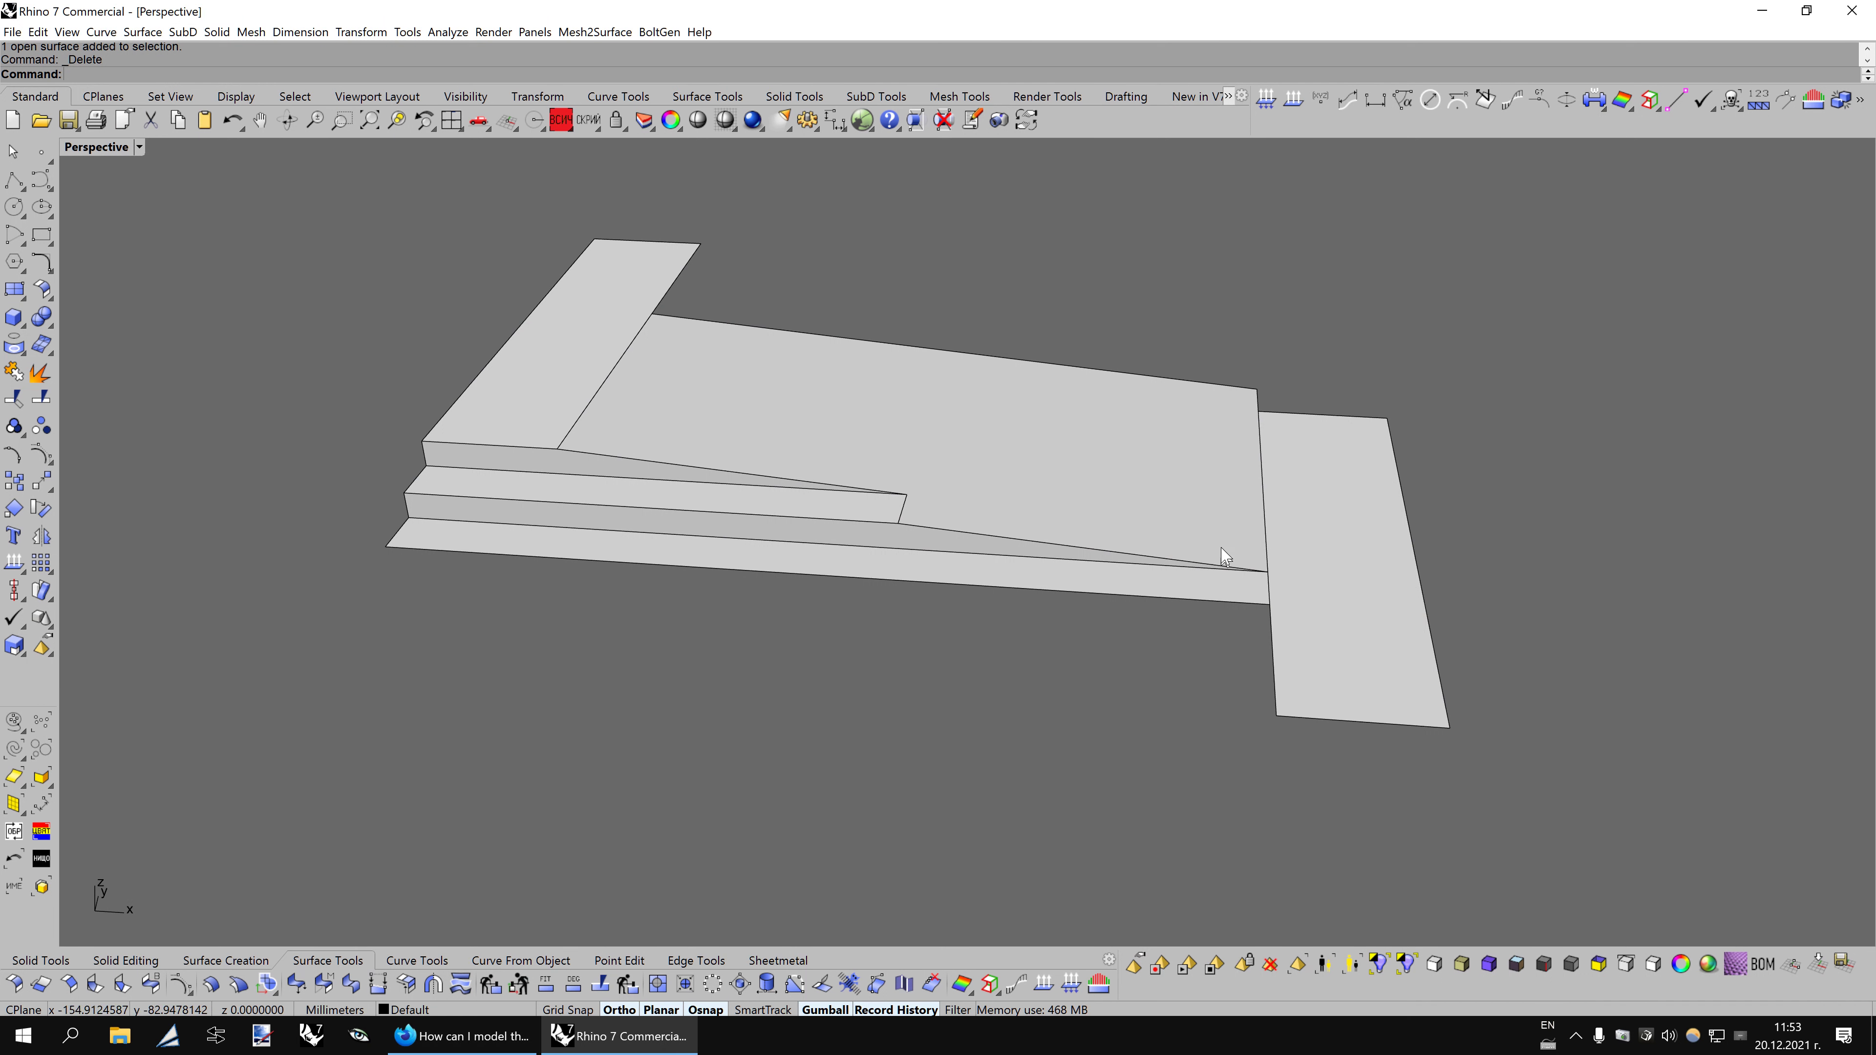
pyautogui.click(1037, 426)
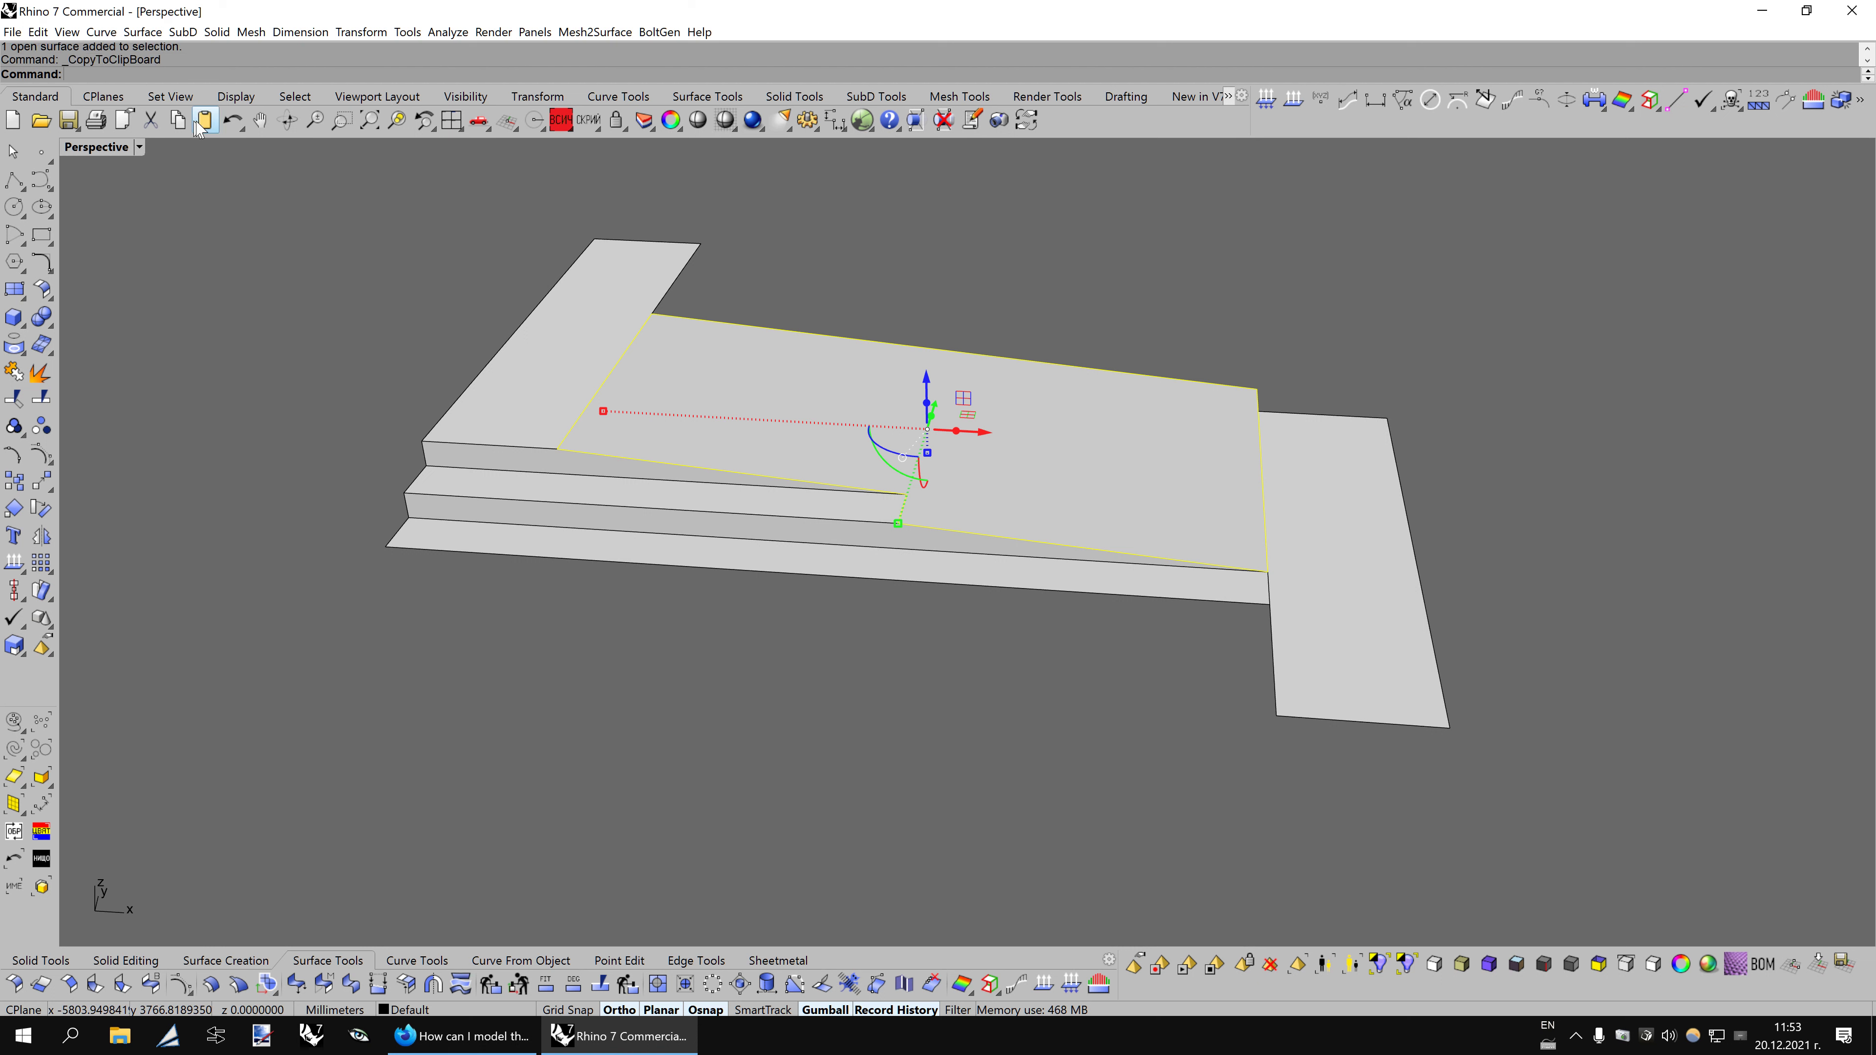
# Move the ramp surface so its corner sits on the lower corner.
pyautogui.click(42, 481)
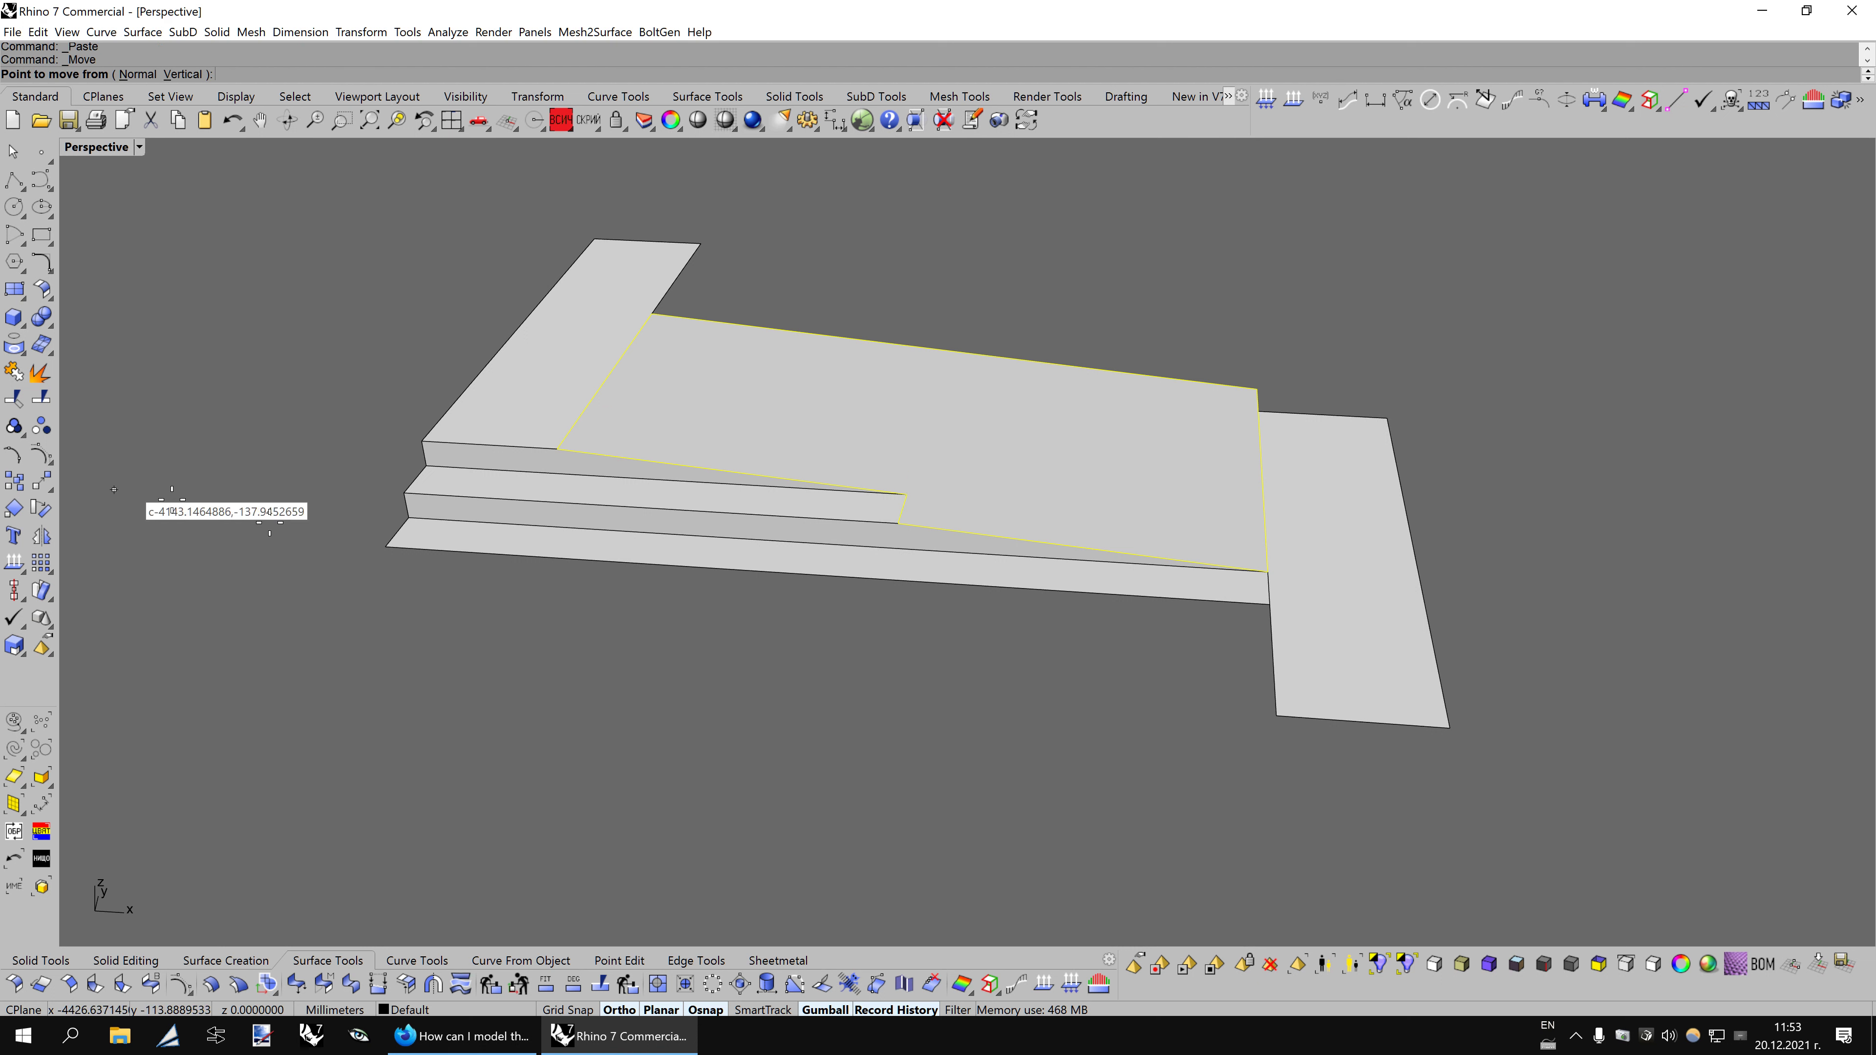
pyautogui.click(1257, 388)
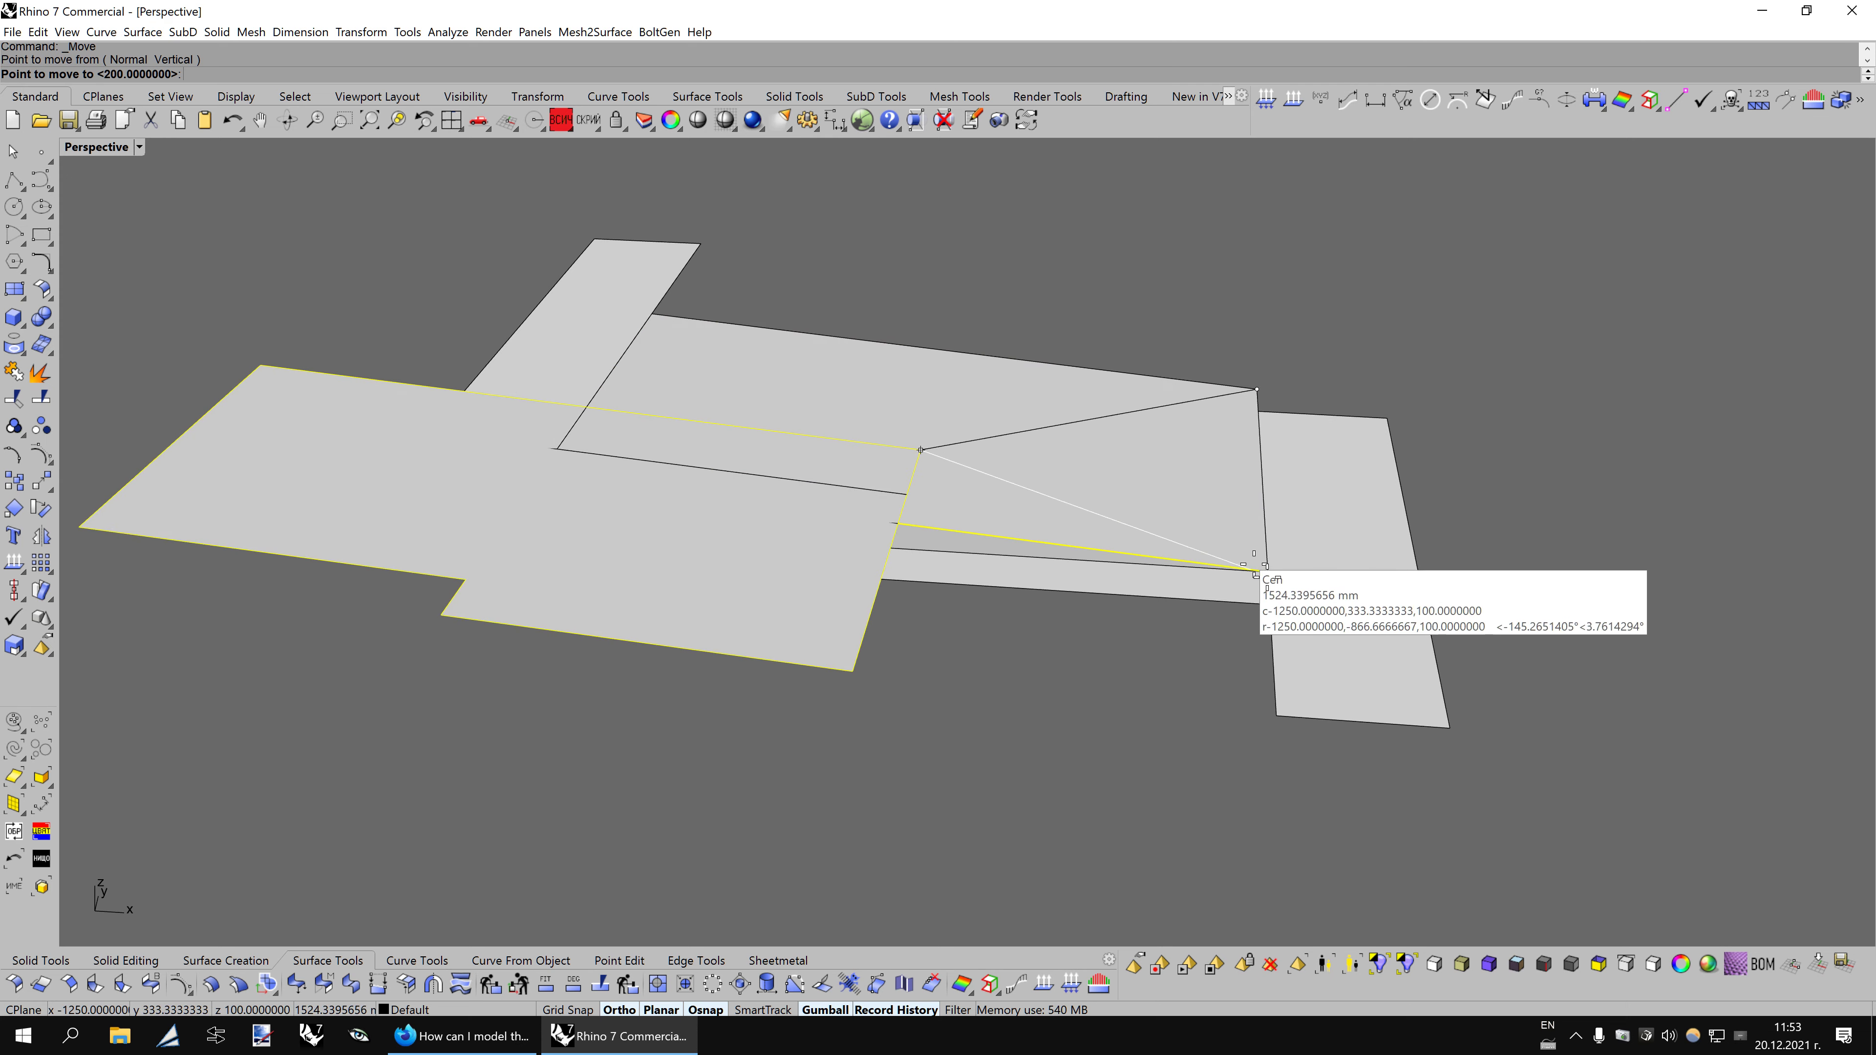
pyautogui.click(1267, 571)
pyautogui.moveTo(1257, 645)
pyautogui.mouseDown(button='right')
pyautogui.moveTo(1084, 674)
pyautogui.moveTo(183, 588)
pyautogui.mouseUp(button='right')
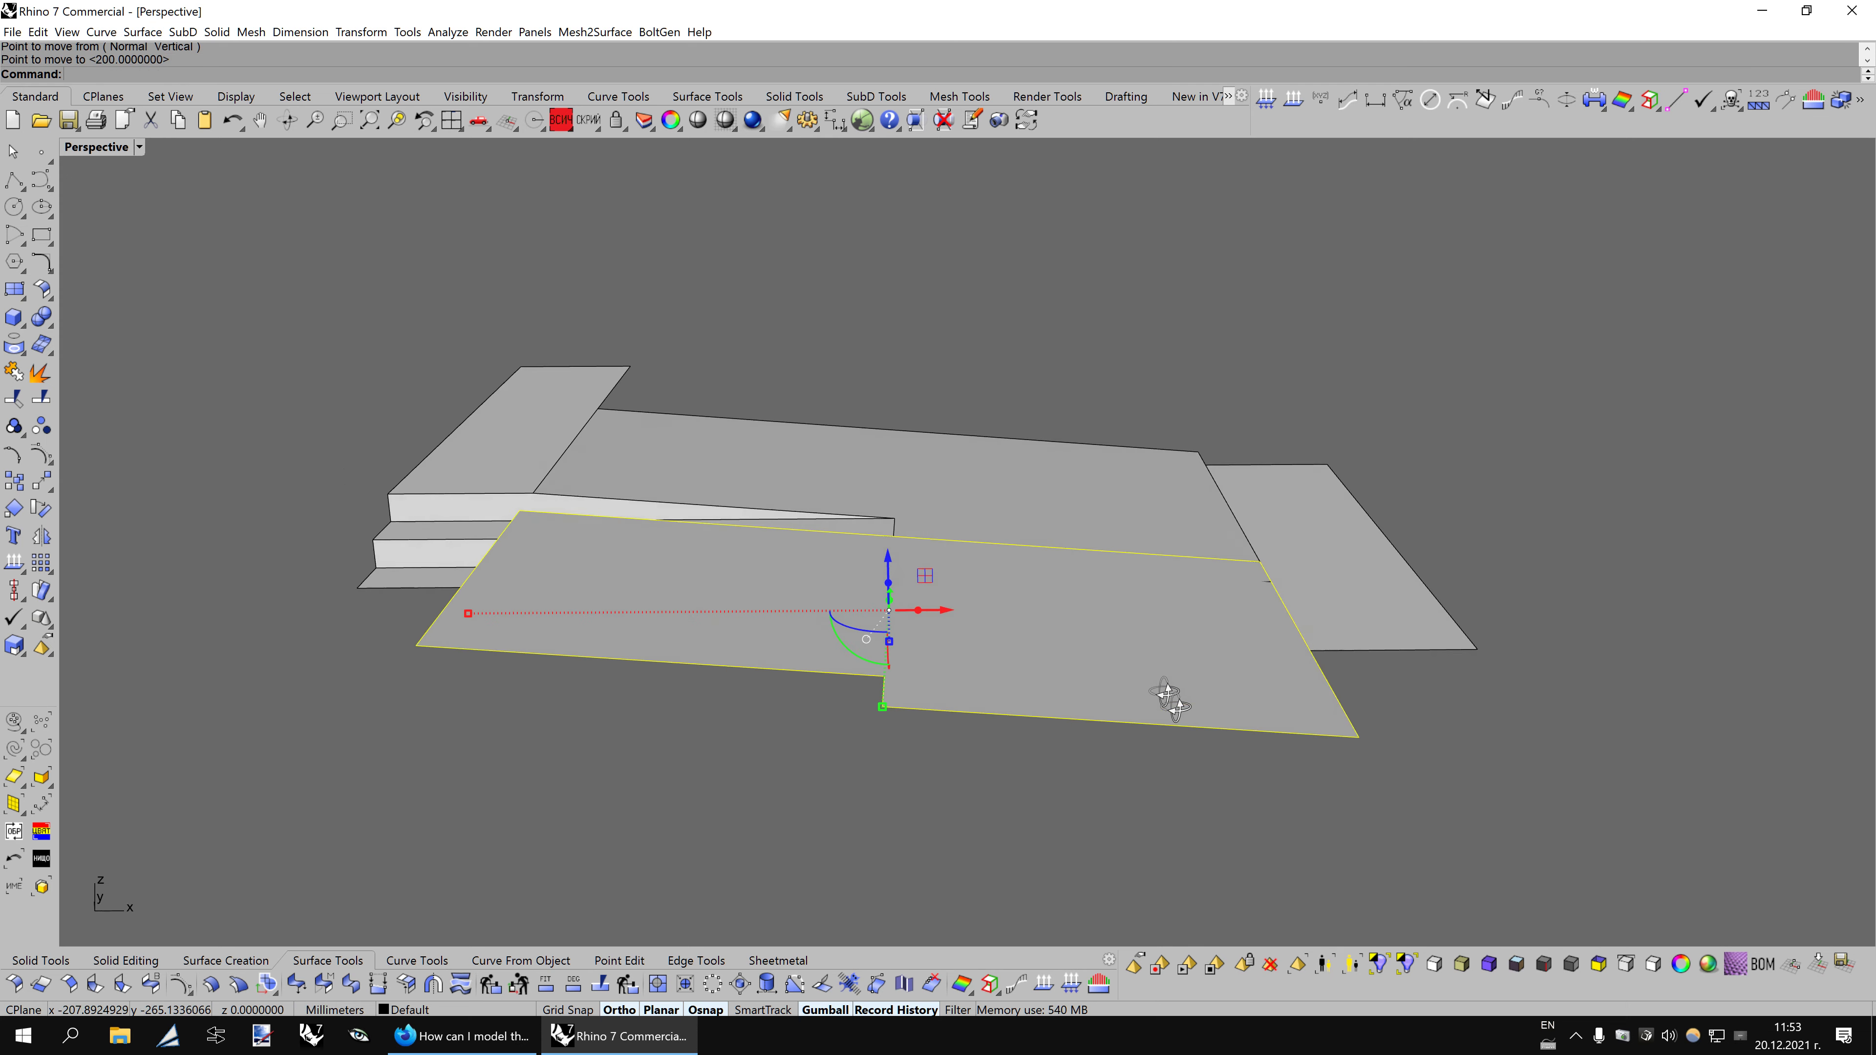
# Mirror the lower landing across a 3-point plane and delete the original surface.
pyautogui.keyDown('shift'); pyautogui.rightClick(41, 536); pyautogui.keyUp('shift')
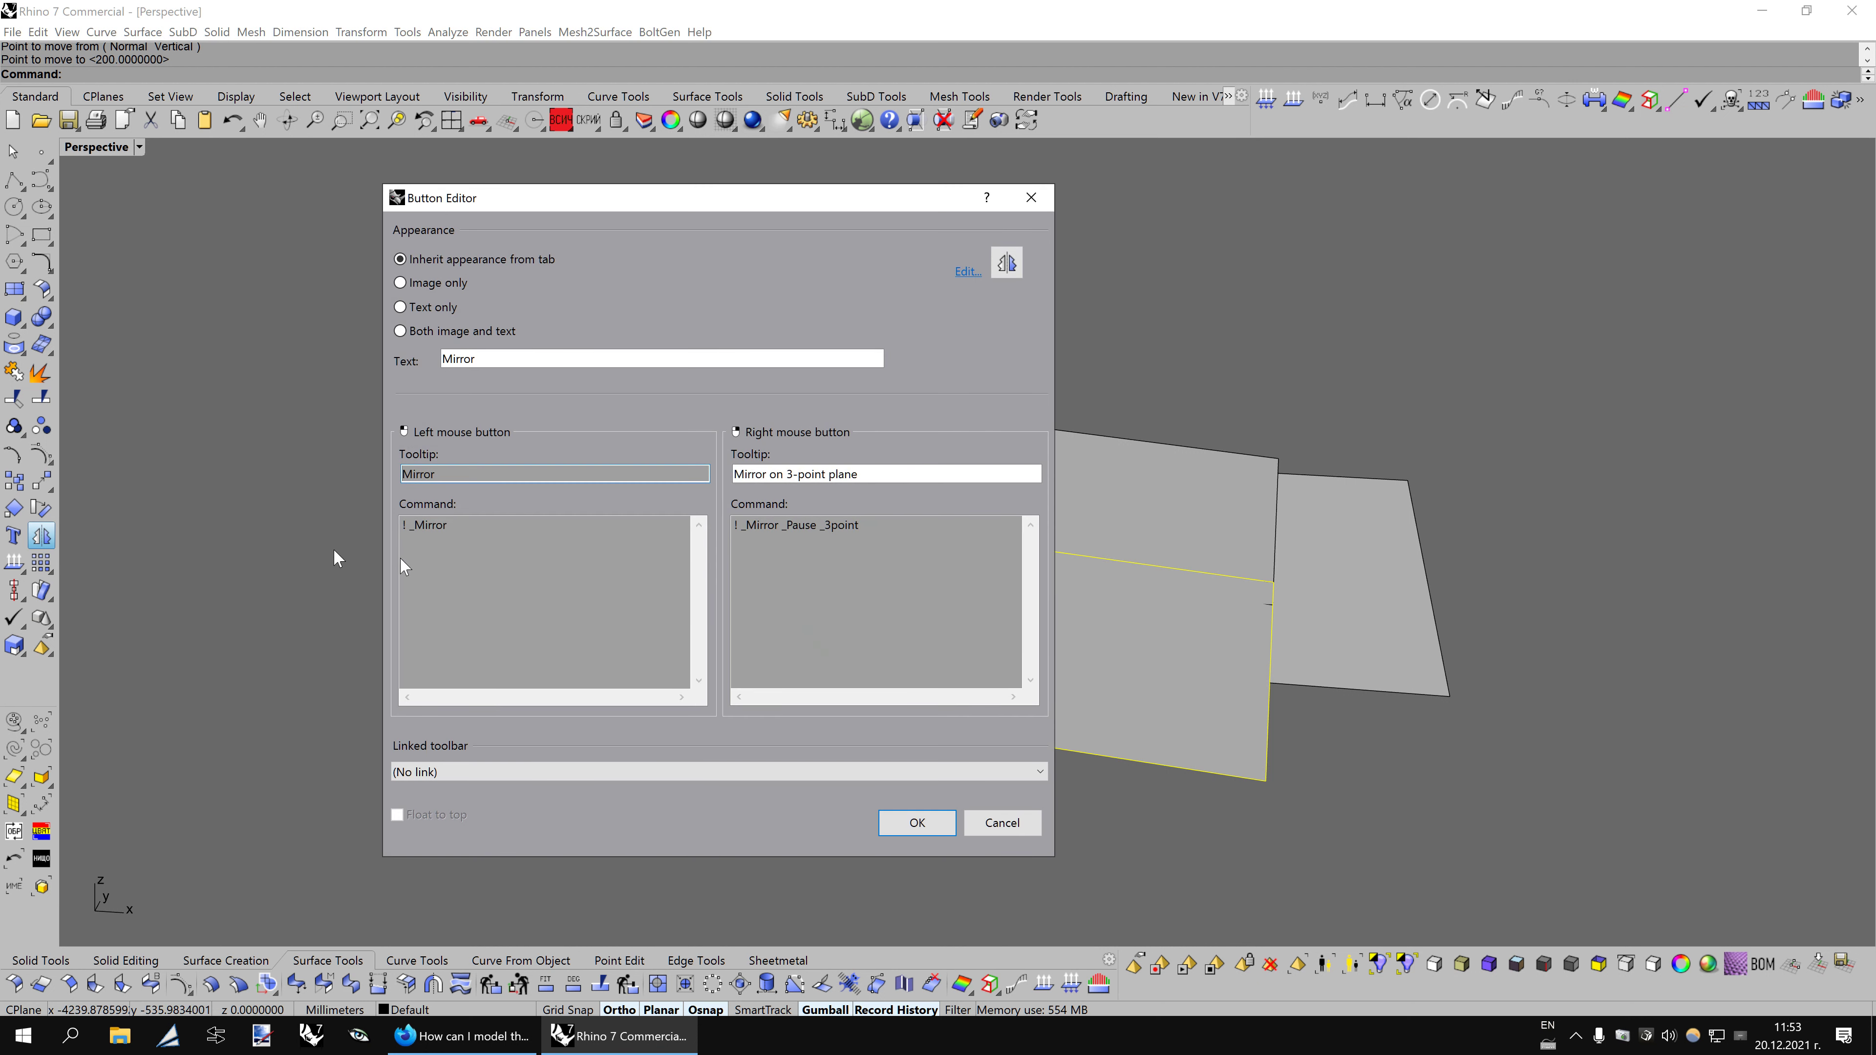
pyautogui.click(881, 530)
pyautogui.click(917, 820)
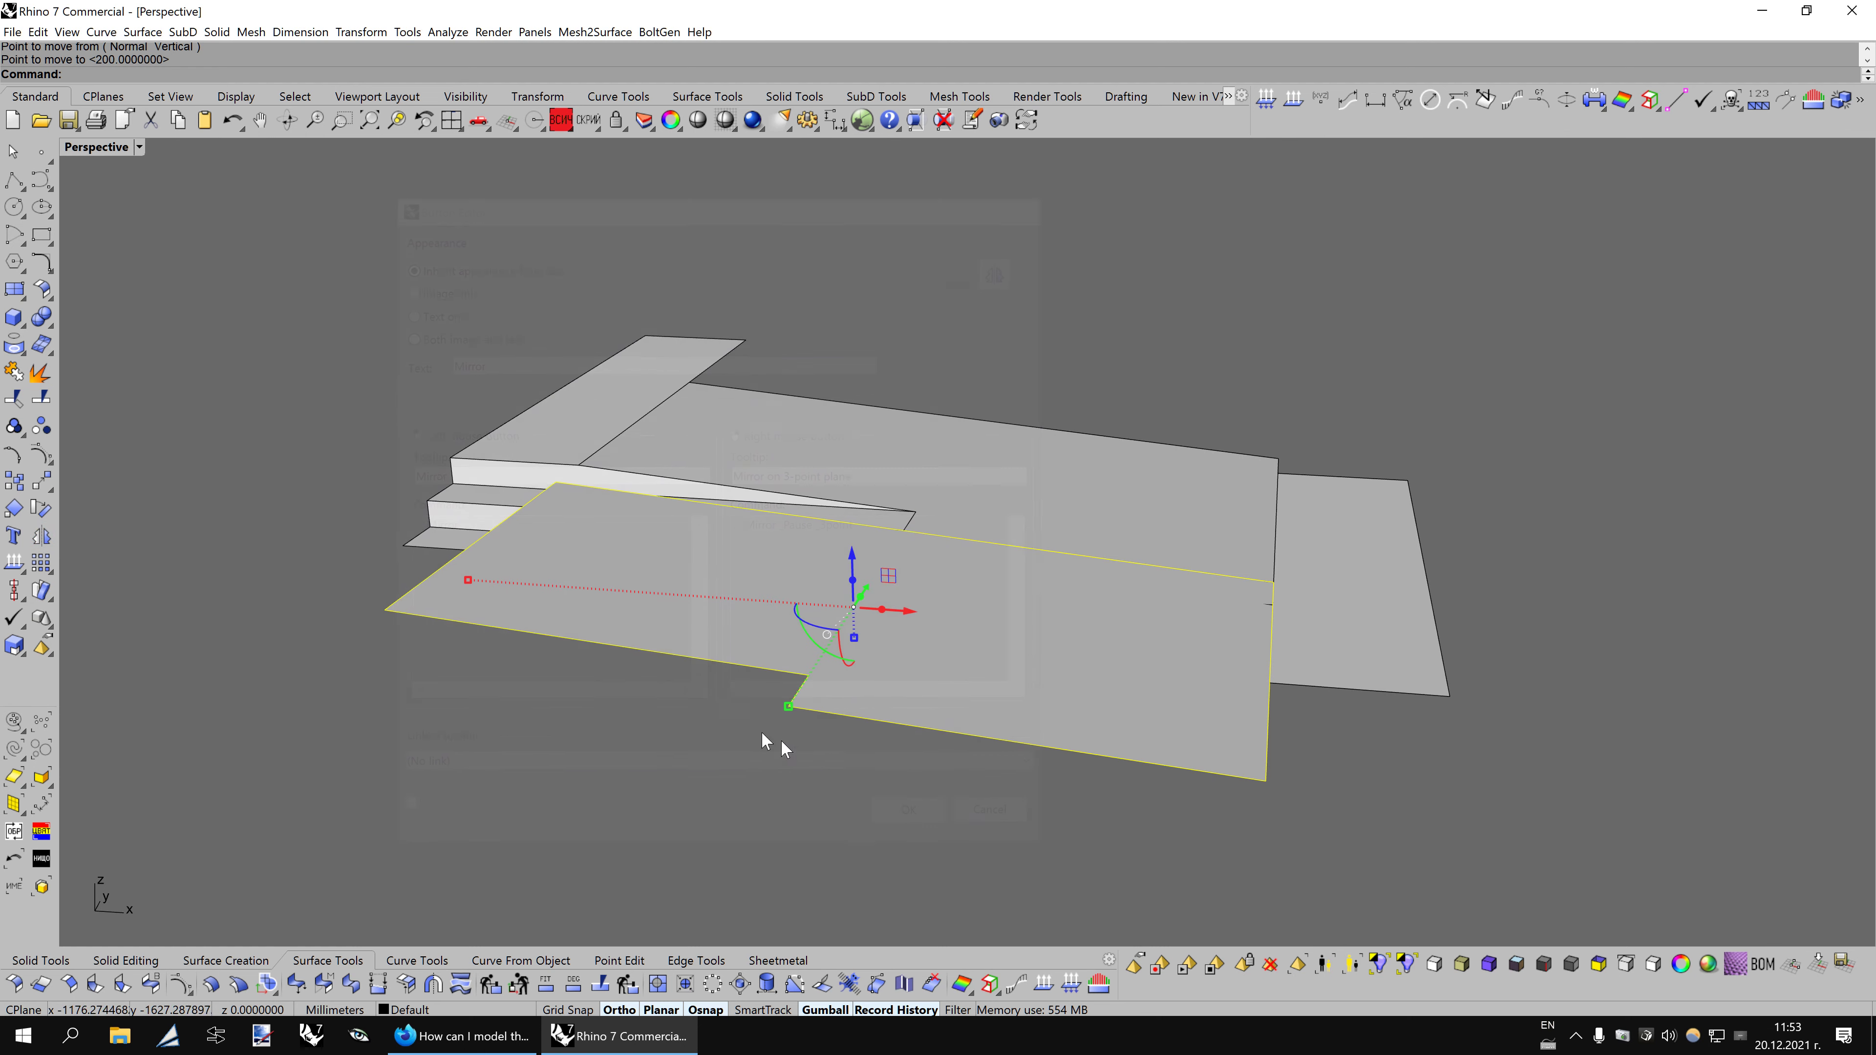
pyautogui.click(50, 531)
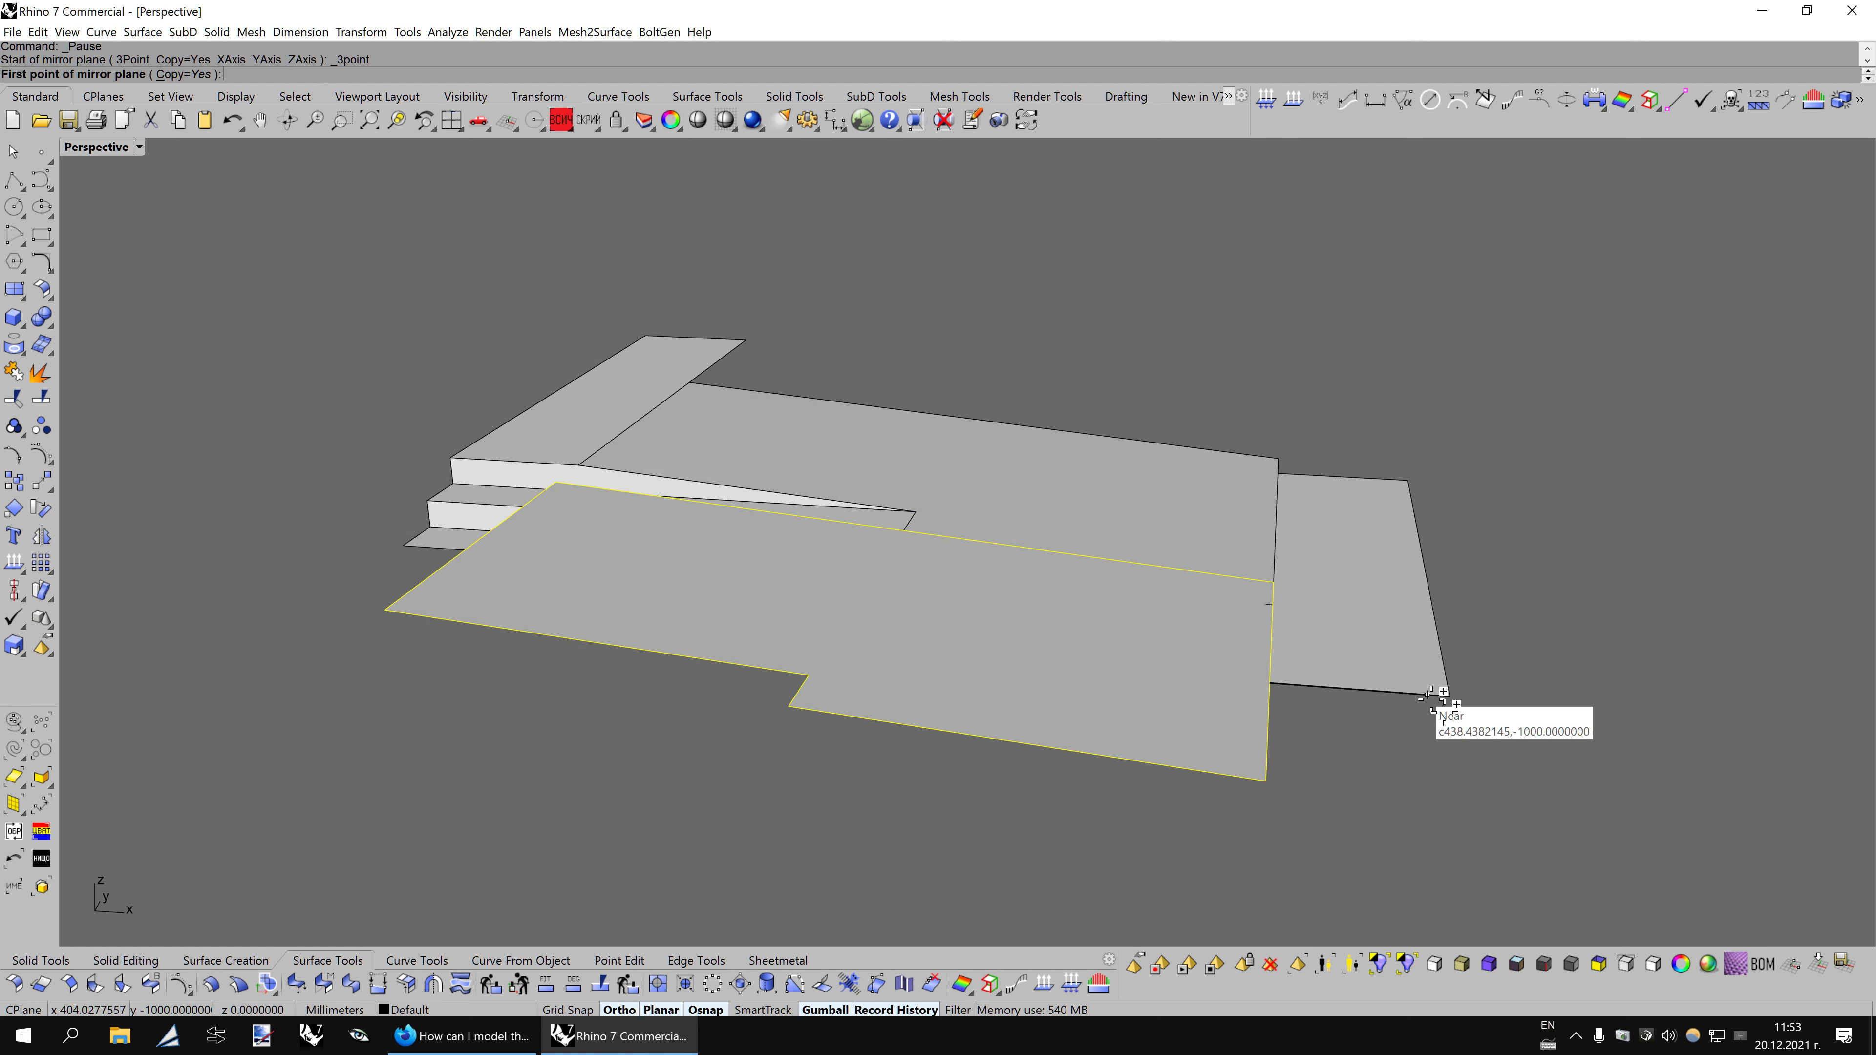
pyautogui.click(1450, 688)
pyautogui.click(1504, 747)
pyautogui.click(1500, 713)
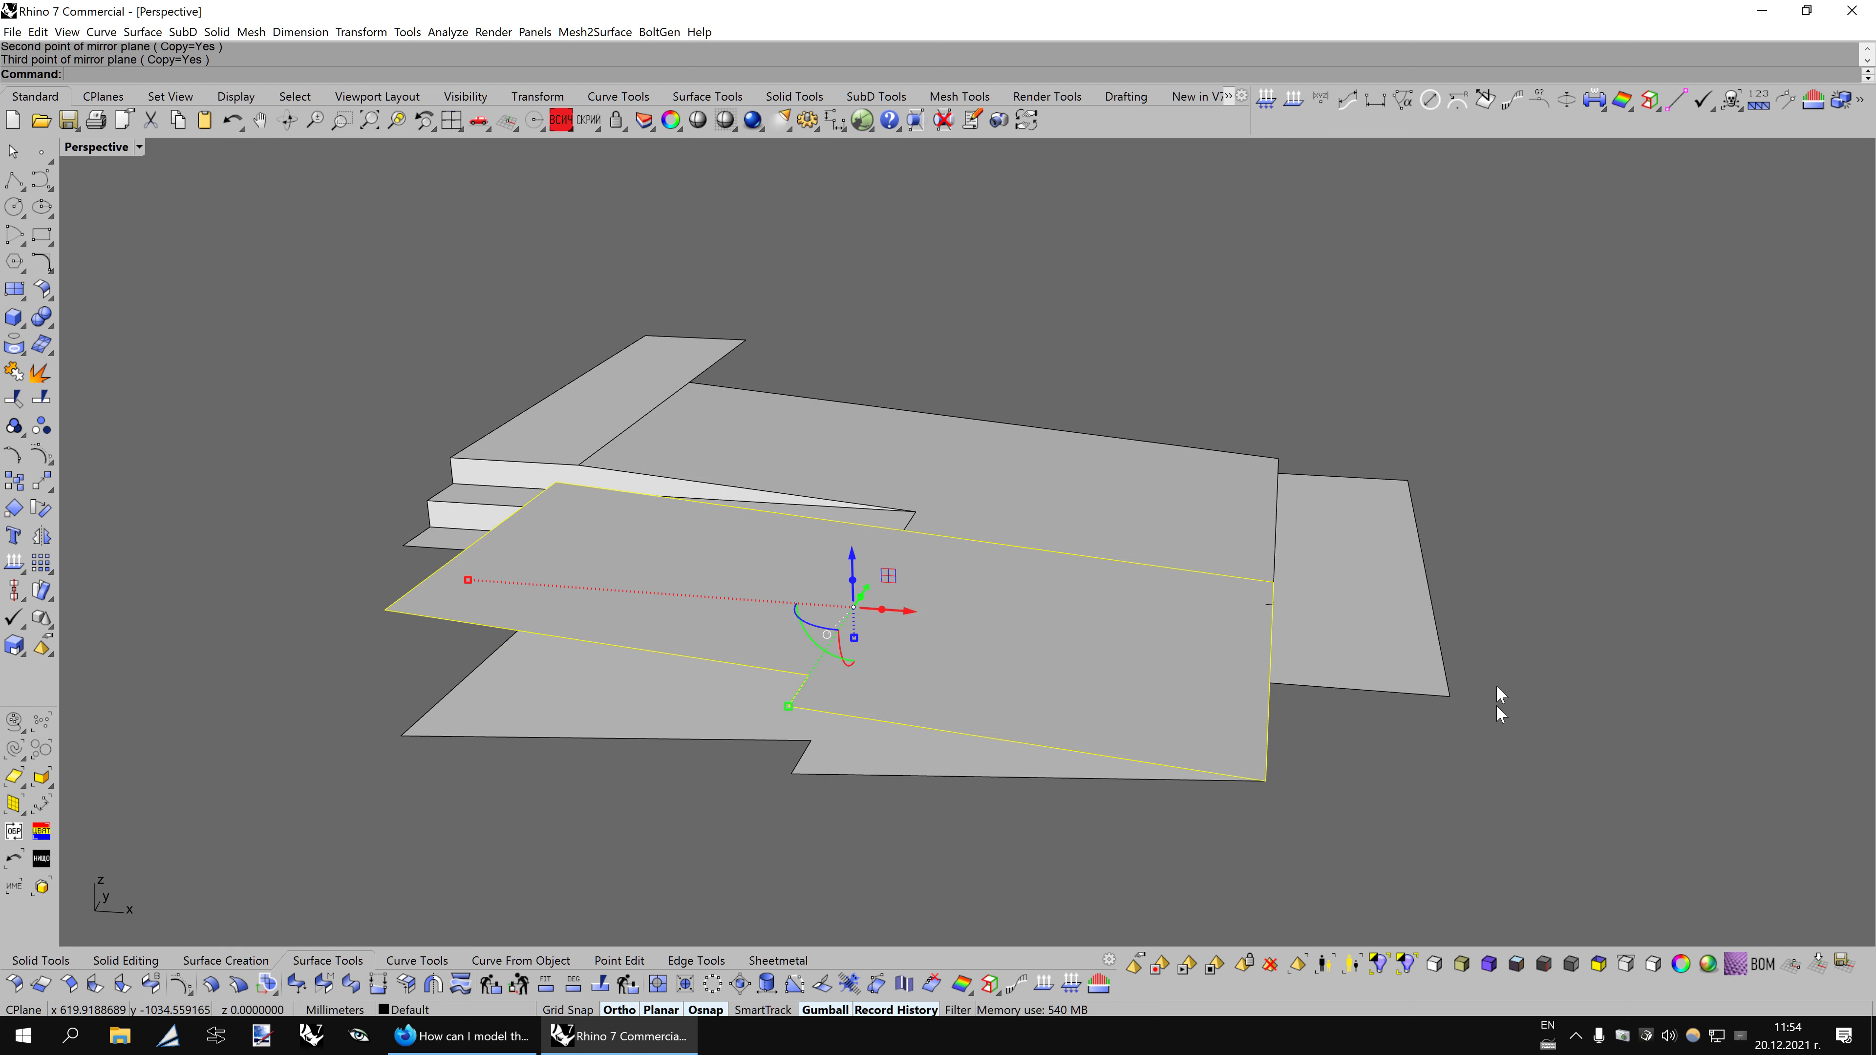
pyautogui.press('Delete')
pyautogui.click(957, 561)
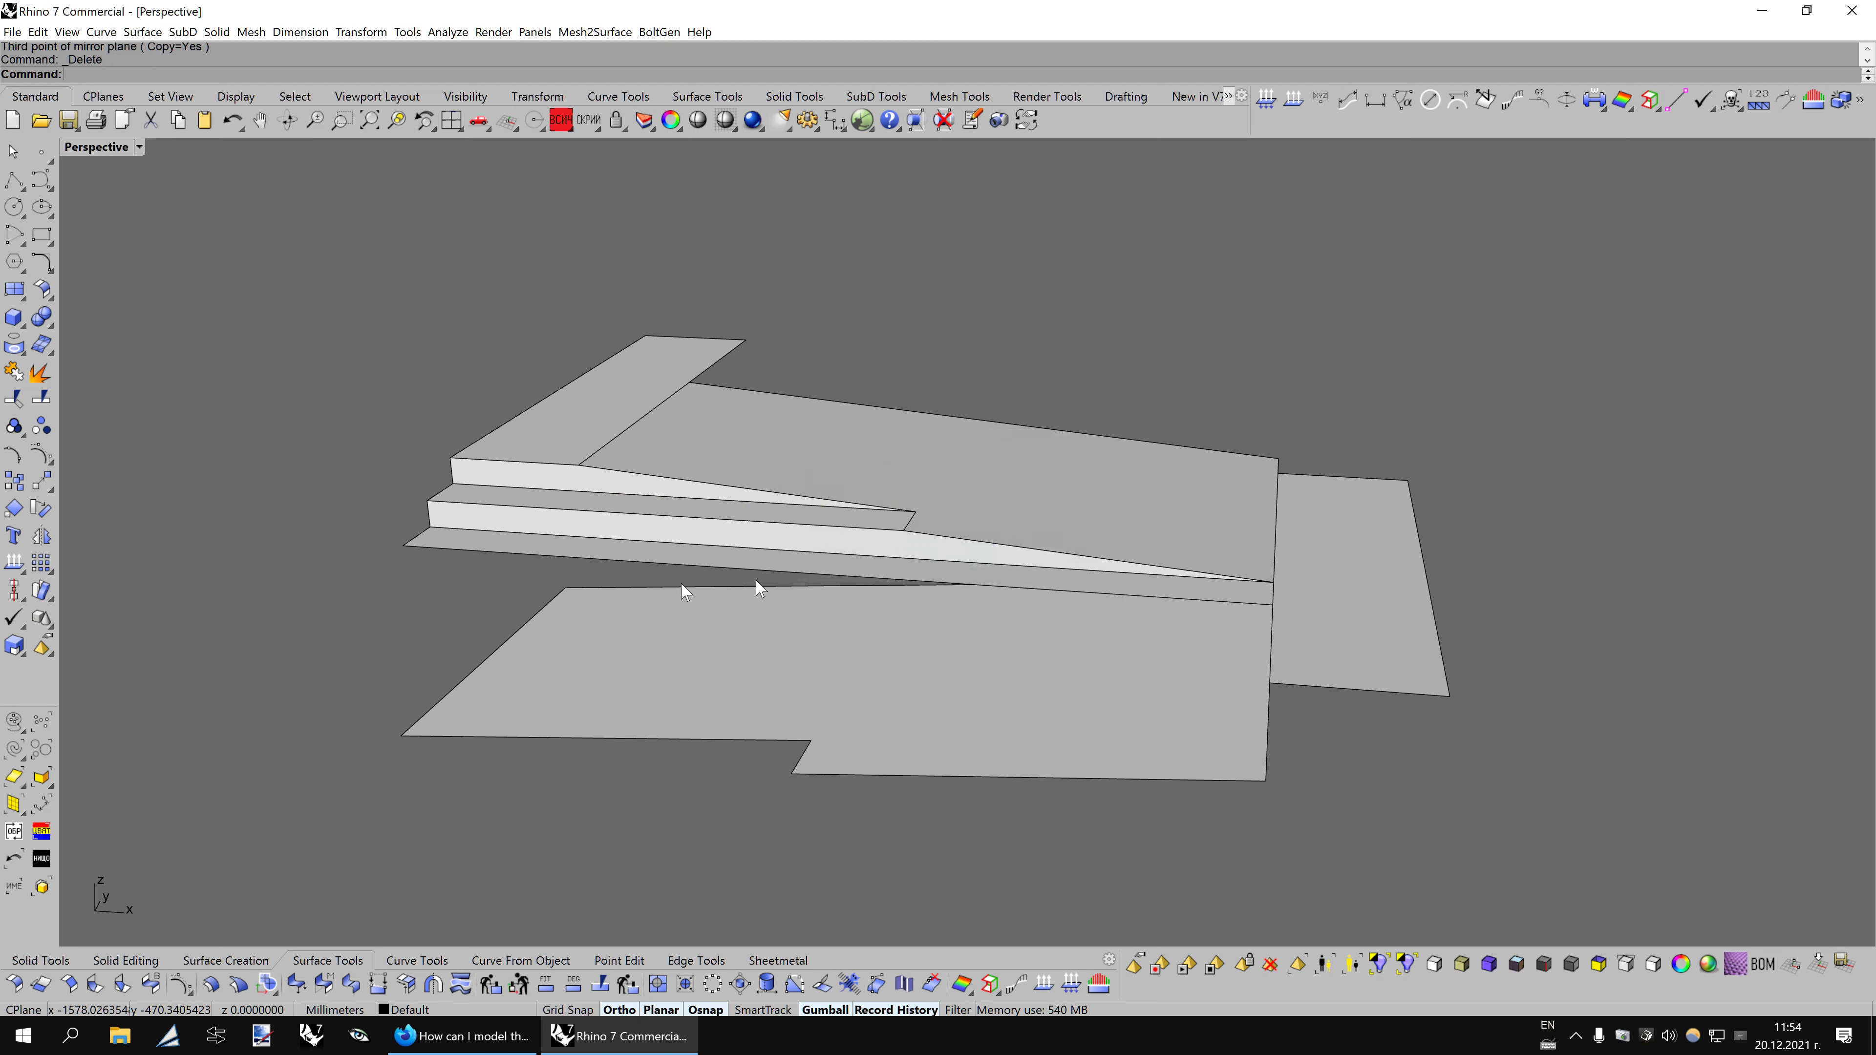
# Reframe the Perspective view and select the sloped wedge step surface.
pyautogui.moveTo(706, 684); pyautogui.dragTo(986, 742, button='right')
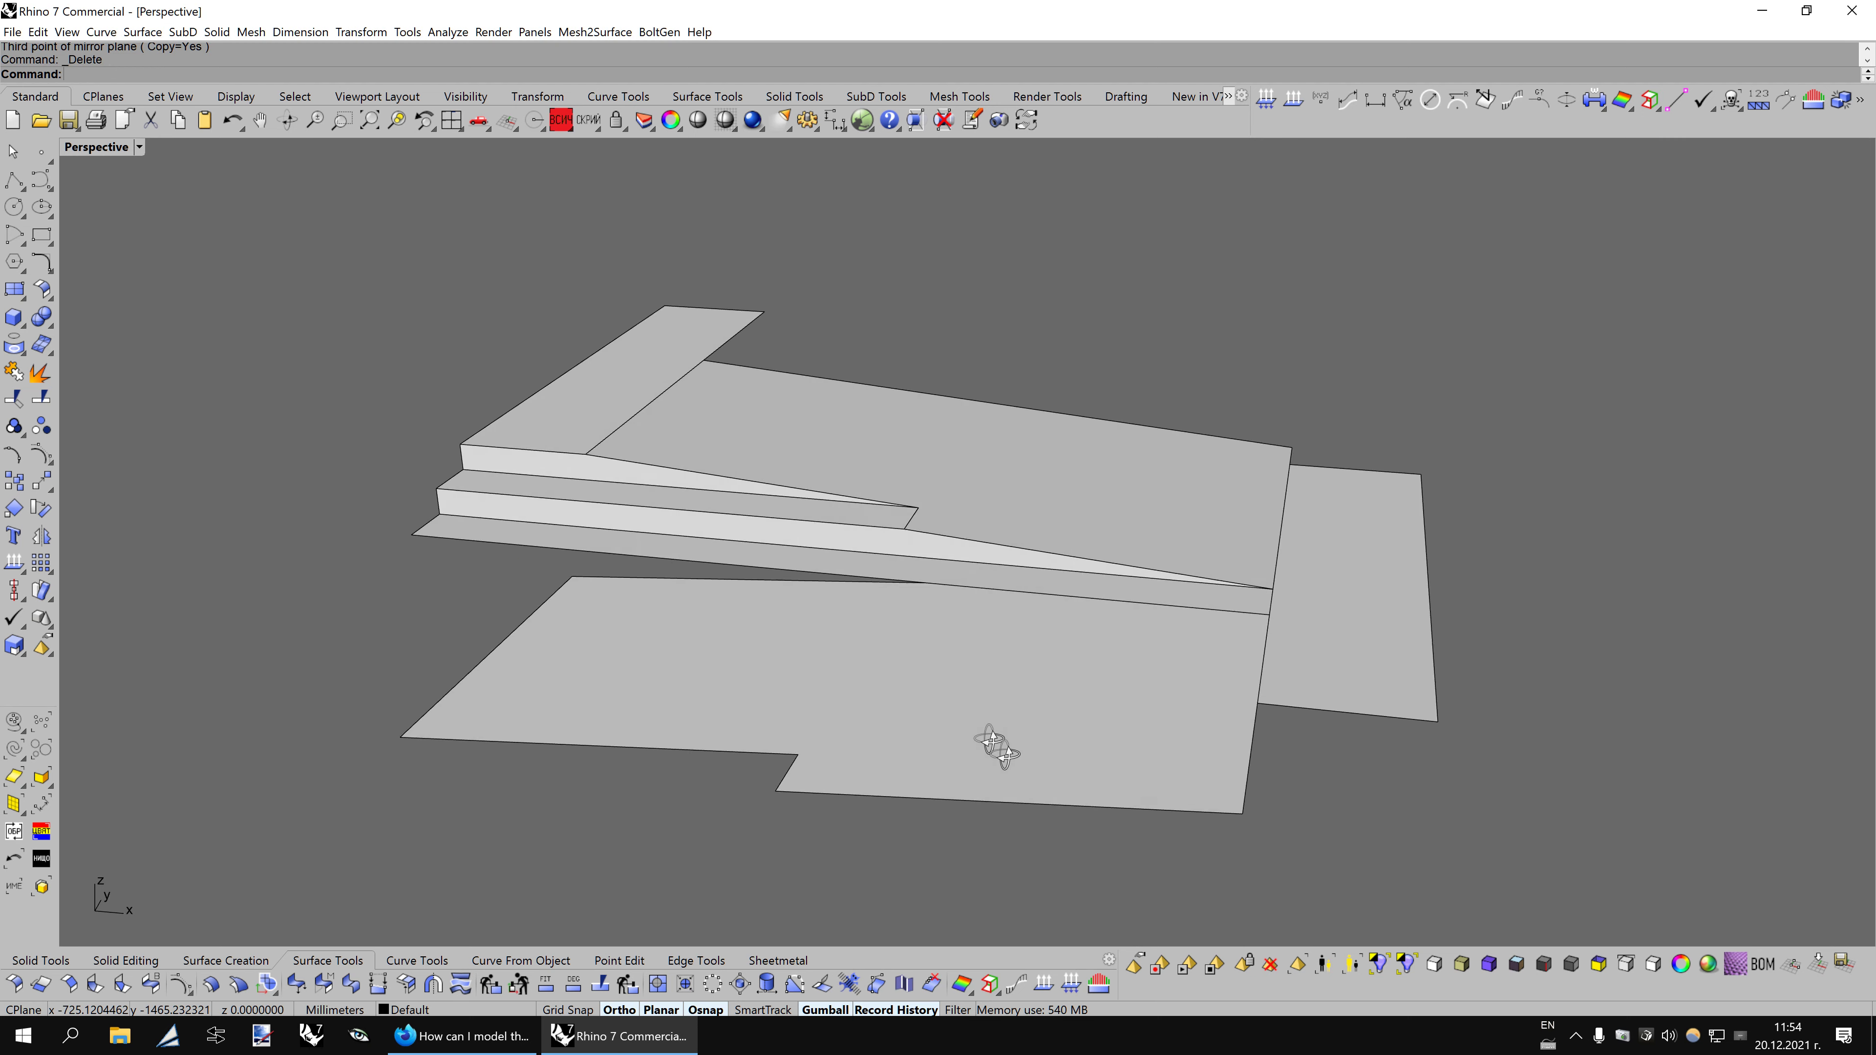
pyautogui.scroll(2, 908, 567)
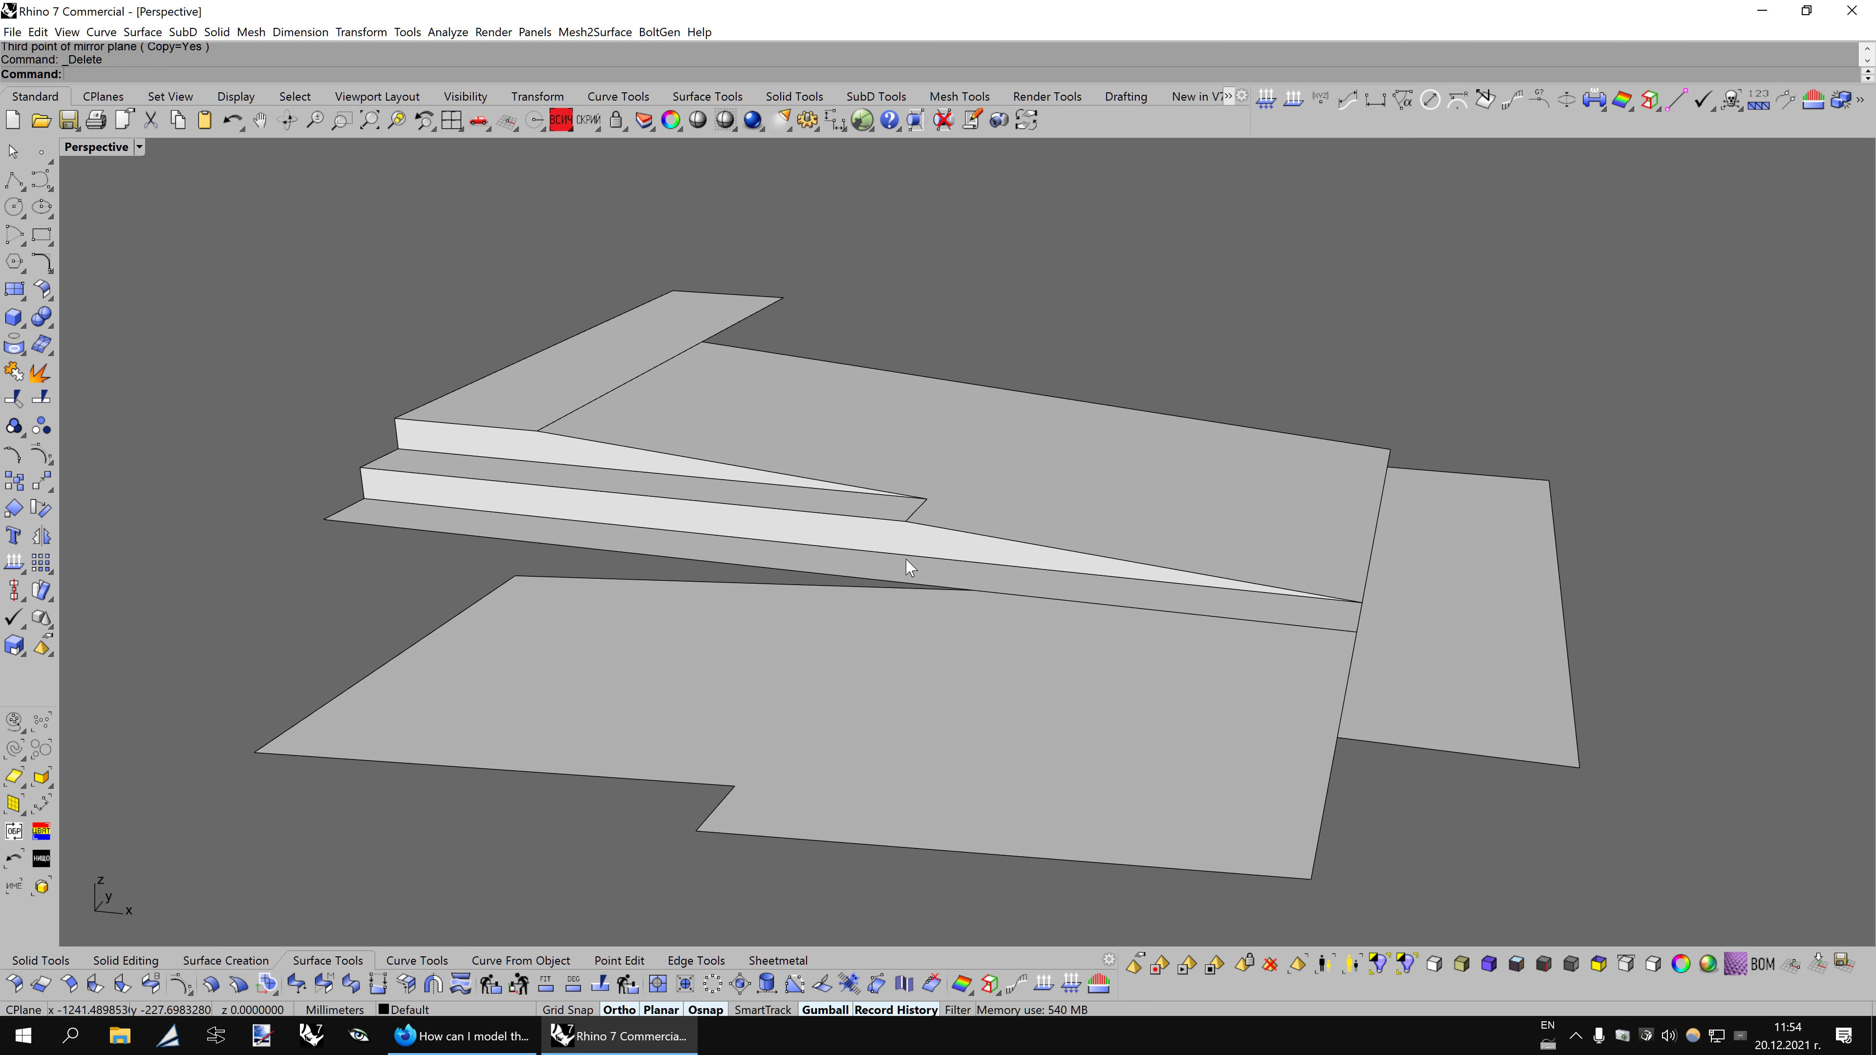
pyautogui.click(527, 508)
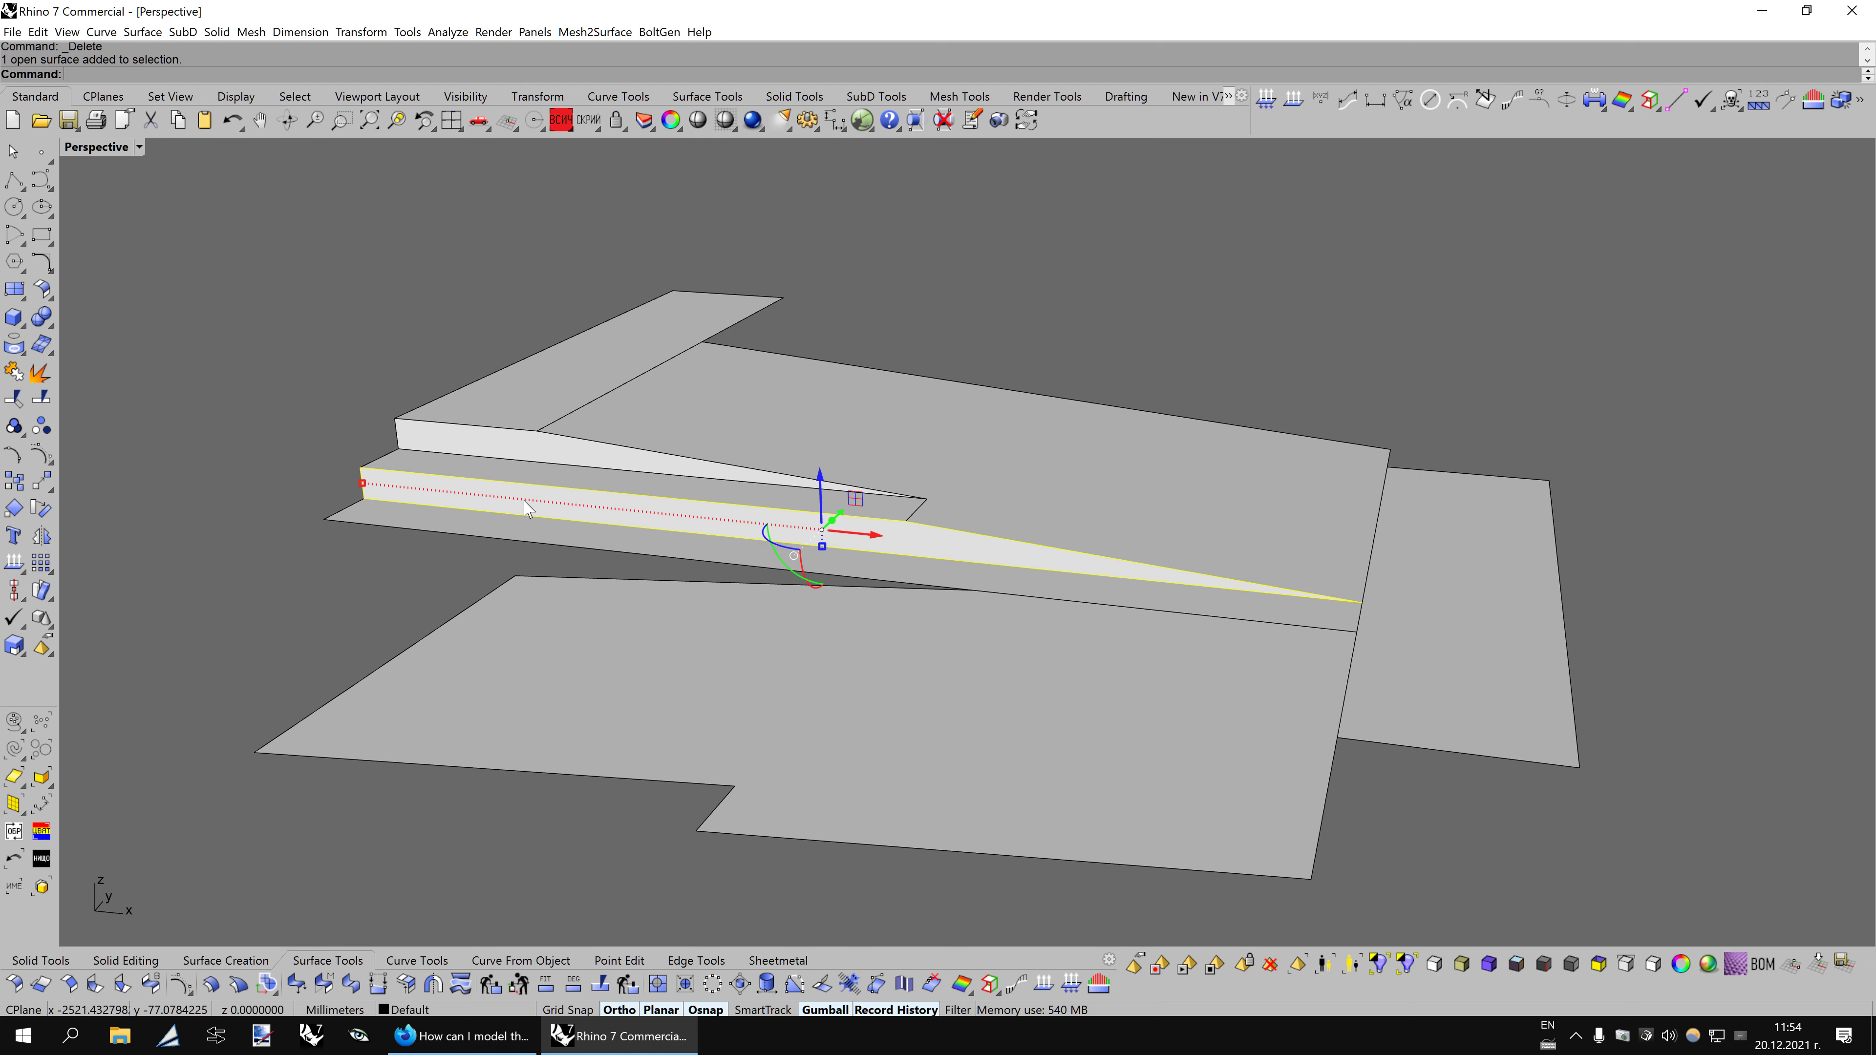
# Mirror the sloped wedge step across a 3-point plane to make a copy.
pyautogui.click(41, 537)
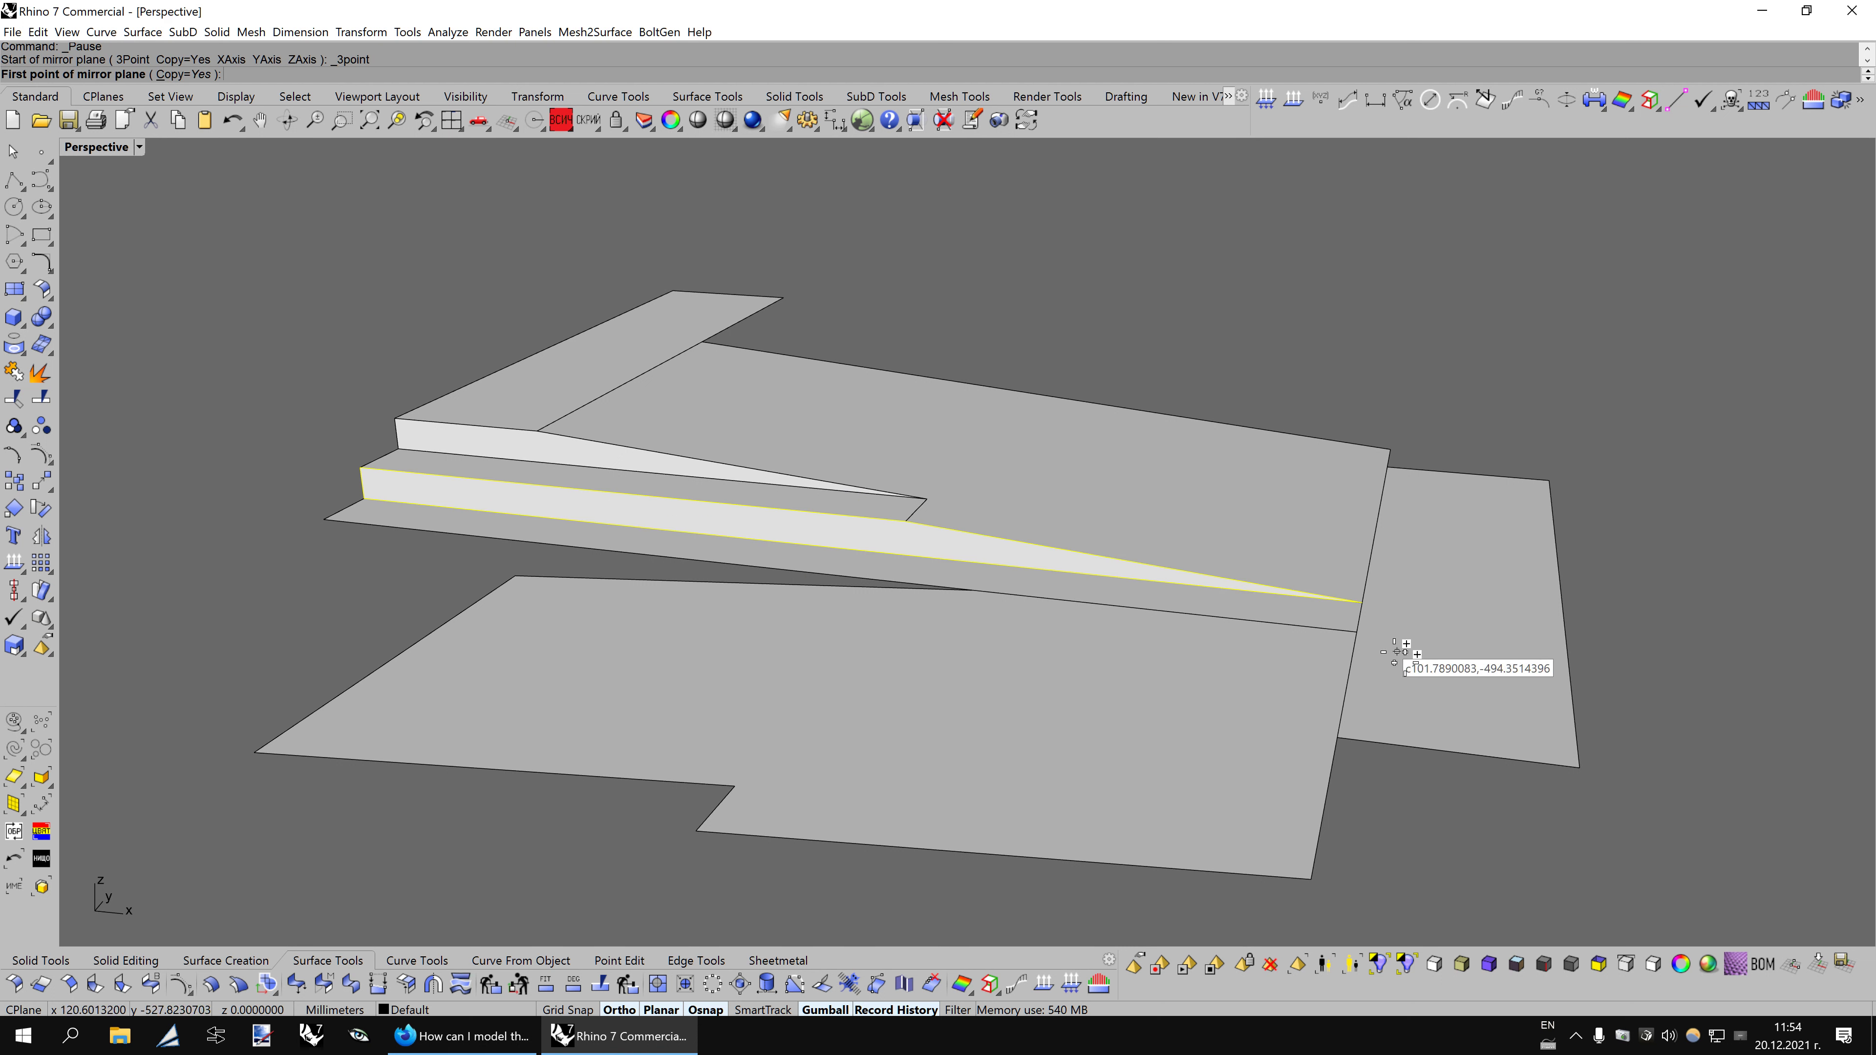
pyautogui.click(1357, 632)
pyautogui.click(1373, 825)
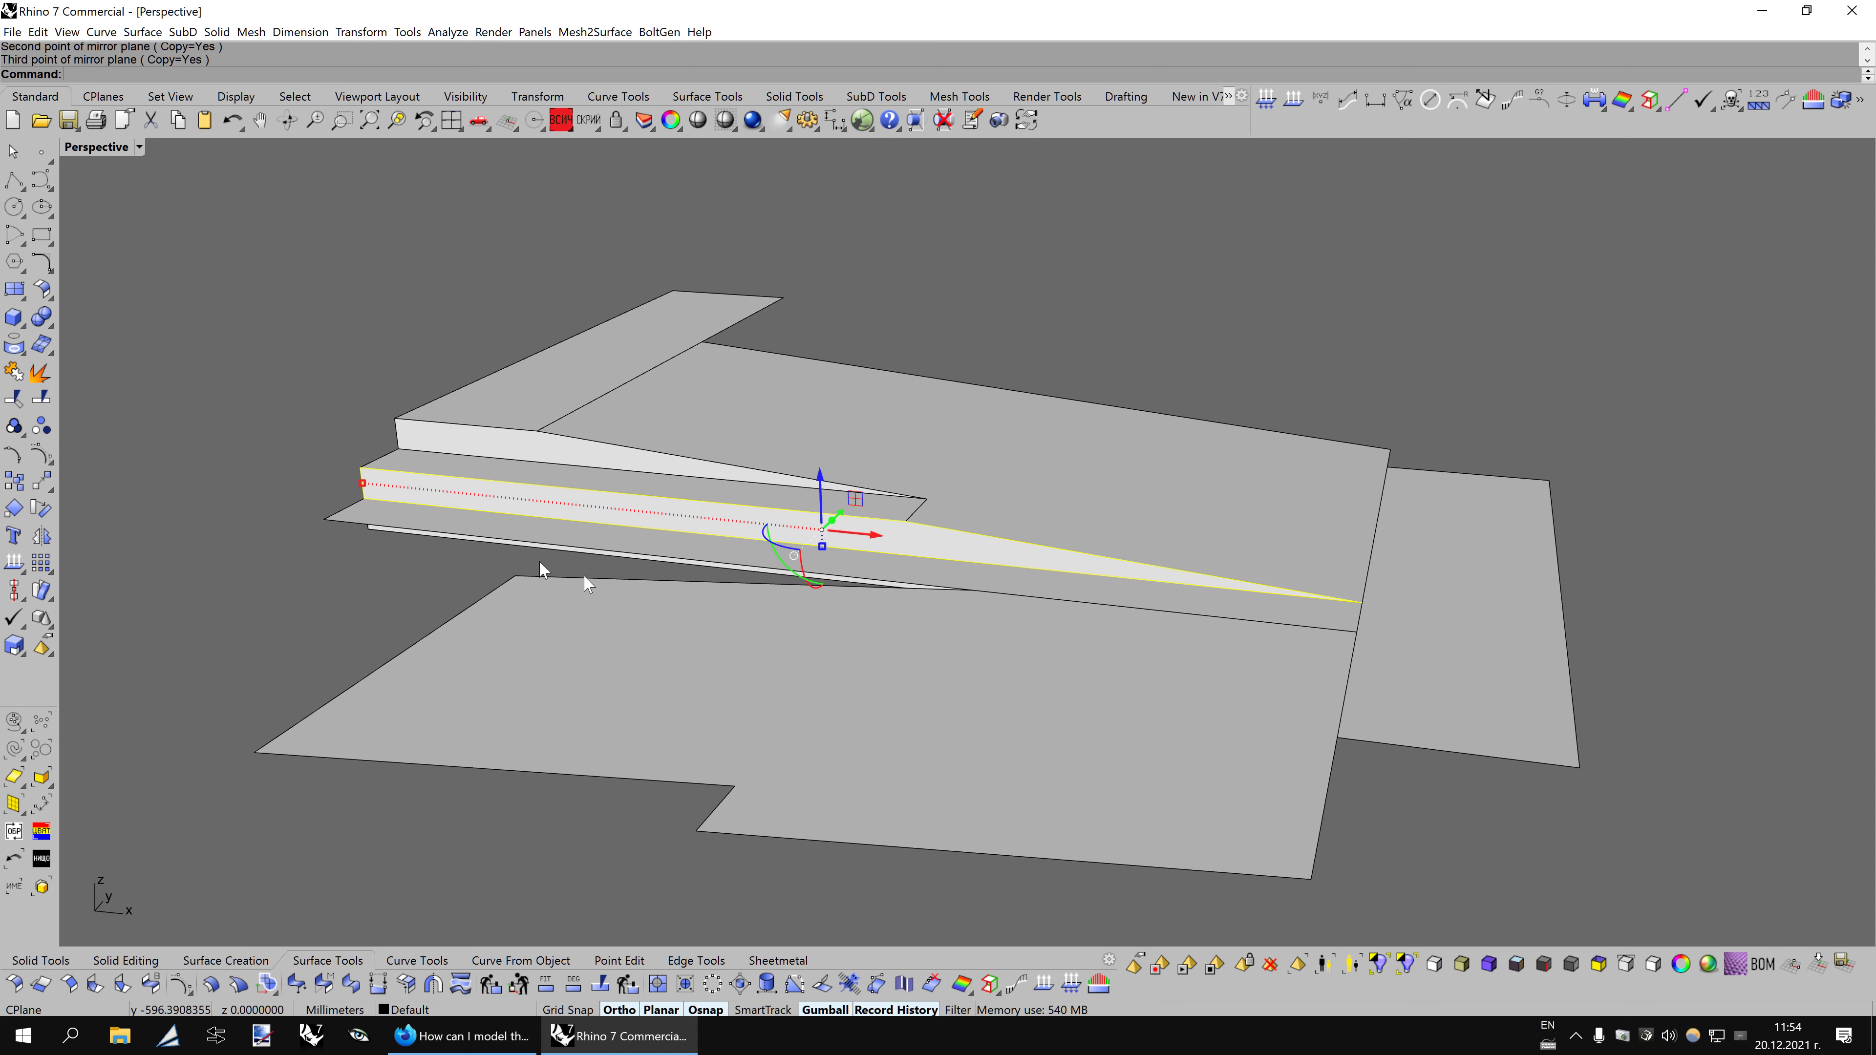
pyautogui.moveTo(405, 532)
pyautogui.mouseDown(button='right')
pyautogui.moveTo(502, 608)
pyautogui.moveTo(458, 588)
pyautogui.mouseUp(button='right')
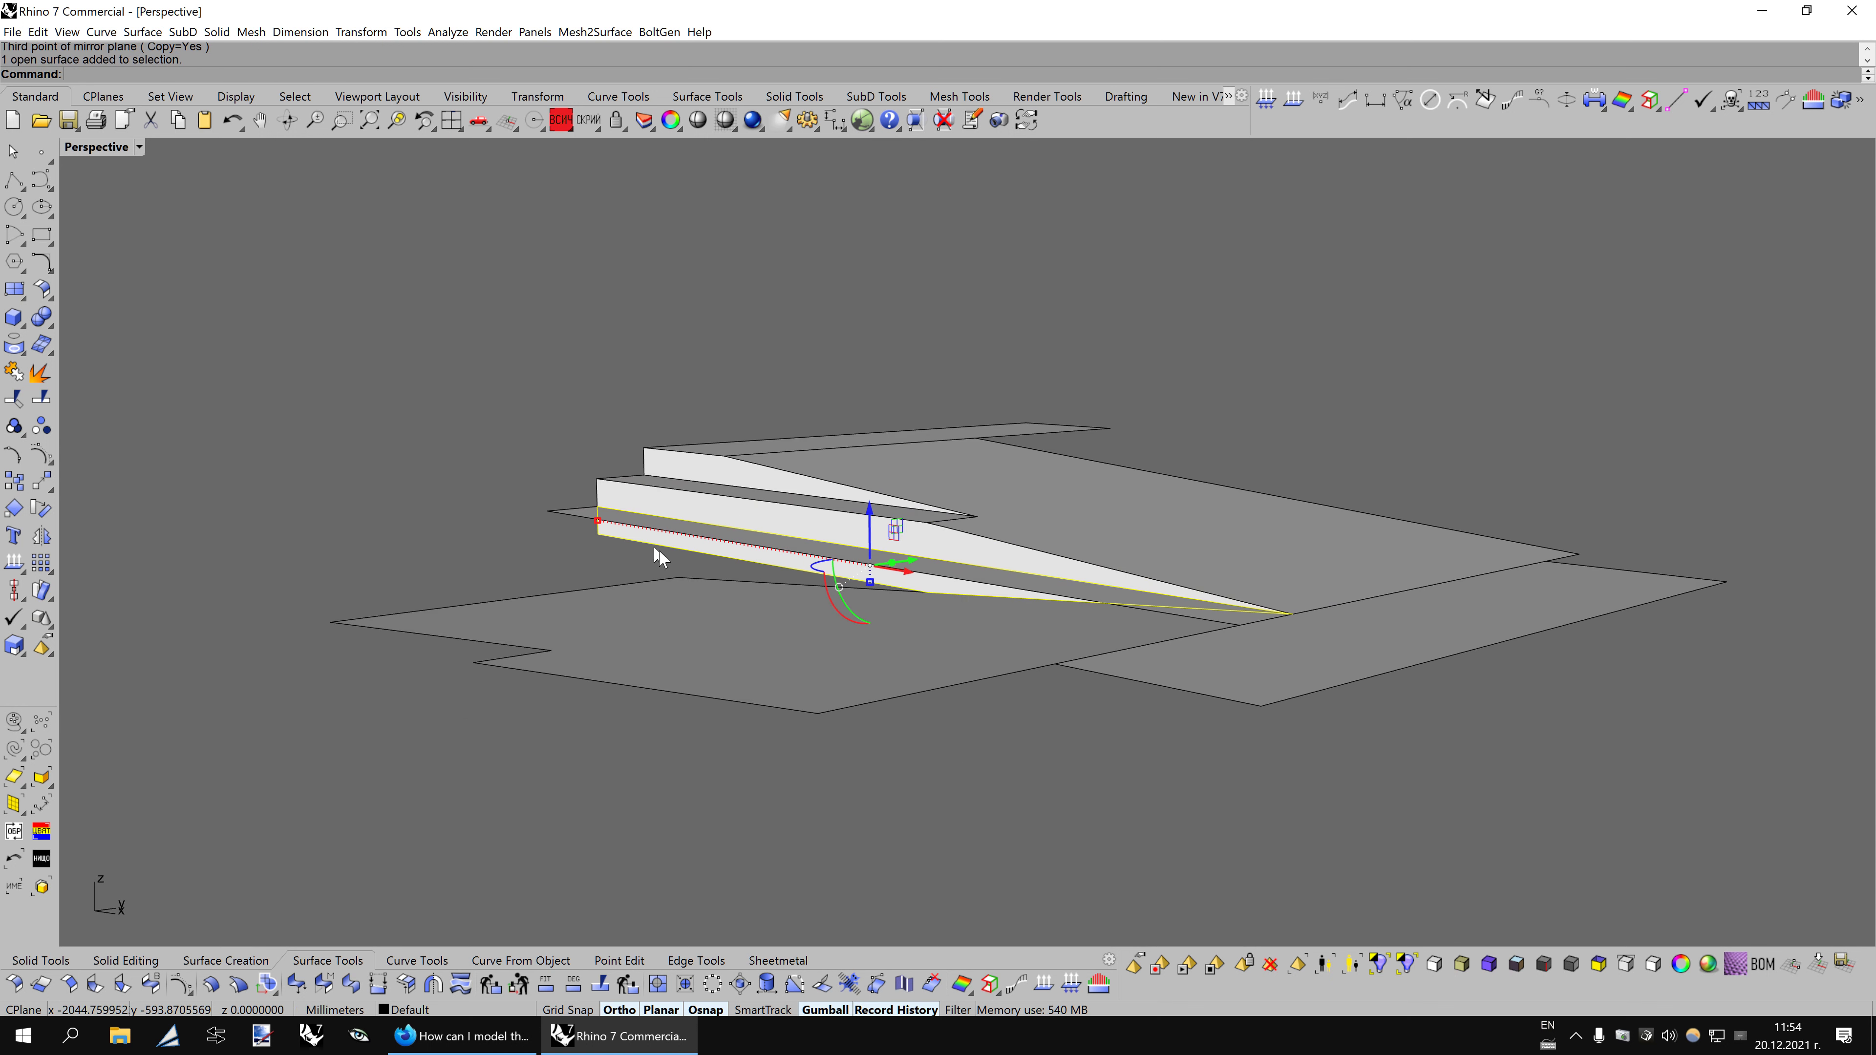
pyautogui.moveTo(650, 573); pyautogui.dragTo(1049, 567, button='right')
# Shift the mirrored wedge copy 200 mm sideways along the gumball's green arrow.
pyautogui.click(1032, 546)
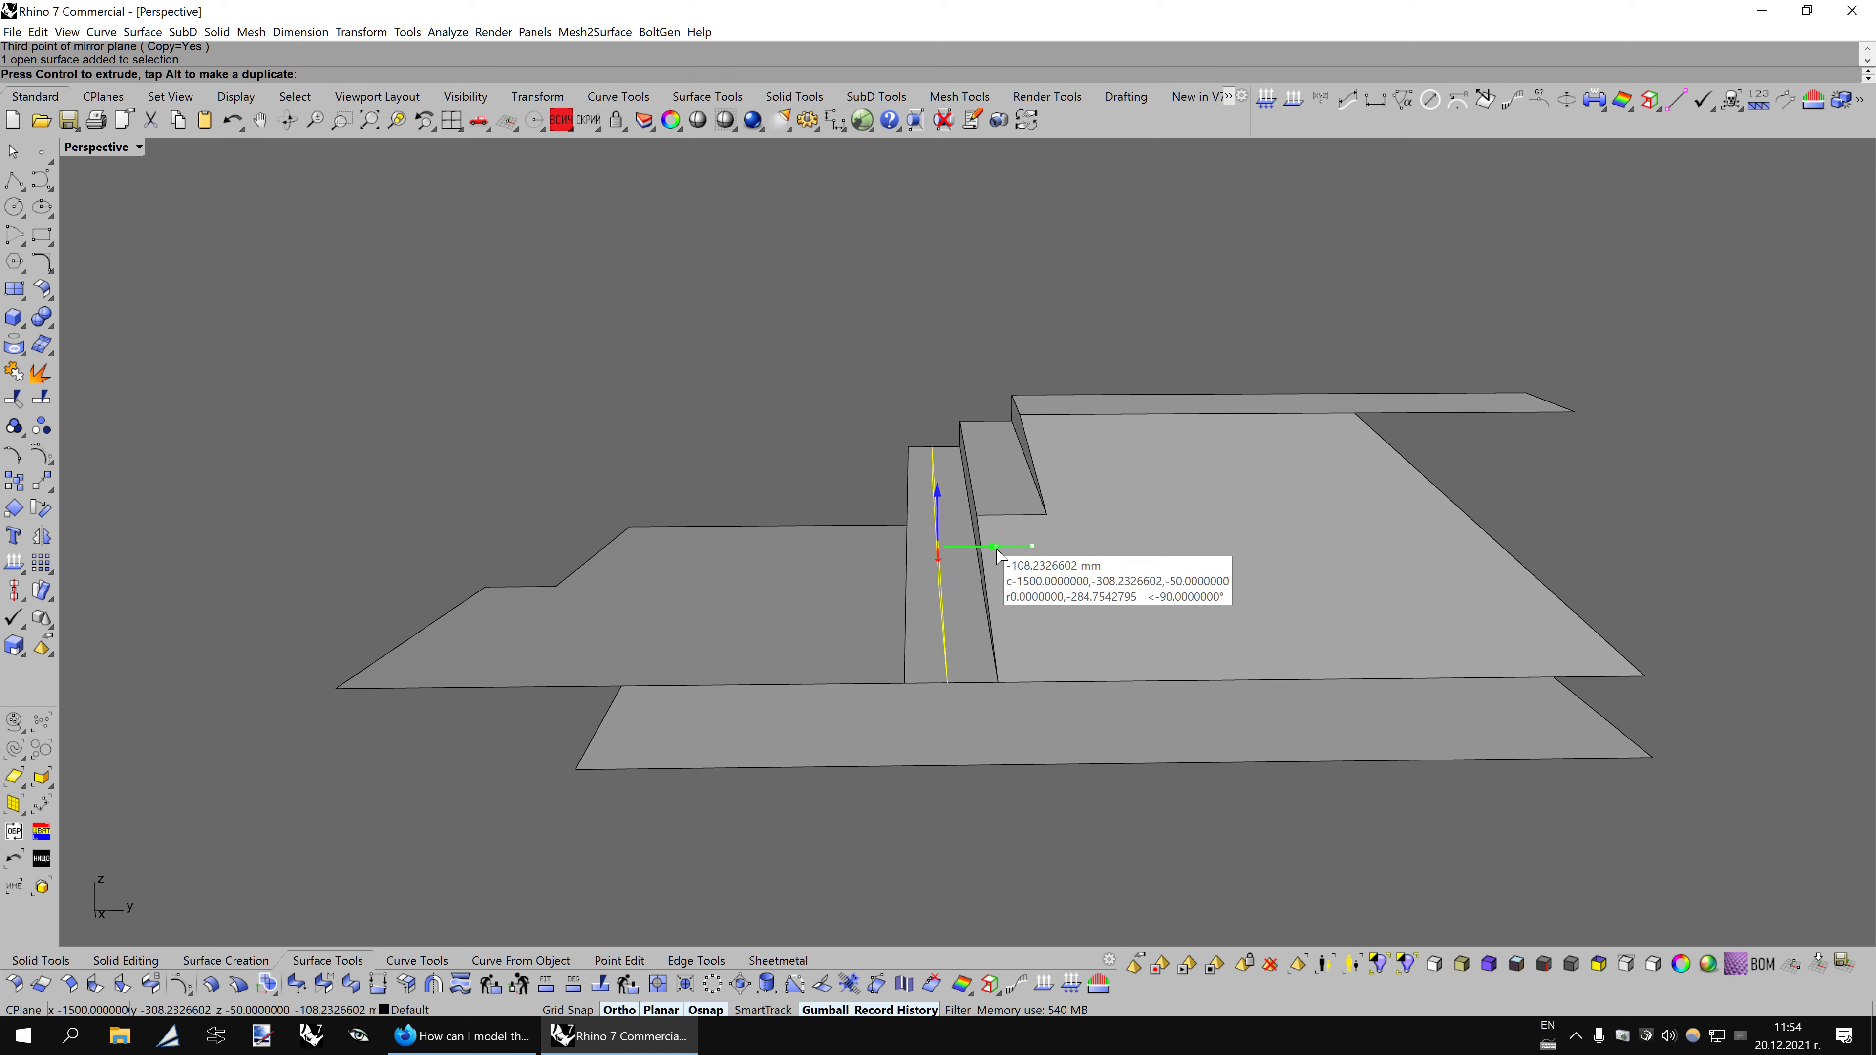
pyautogui.write('200')
pyautogui.press('Return')
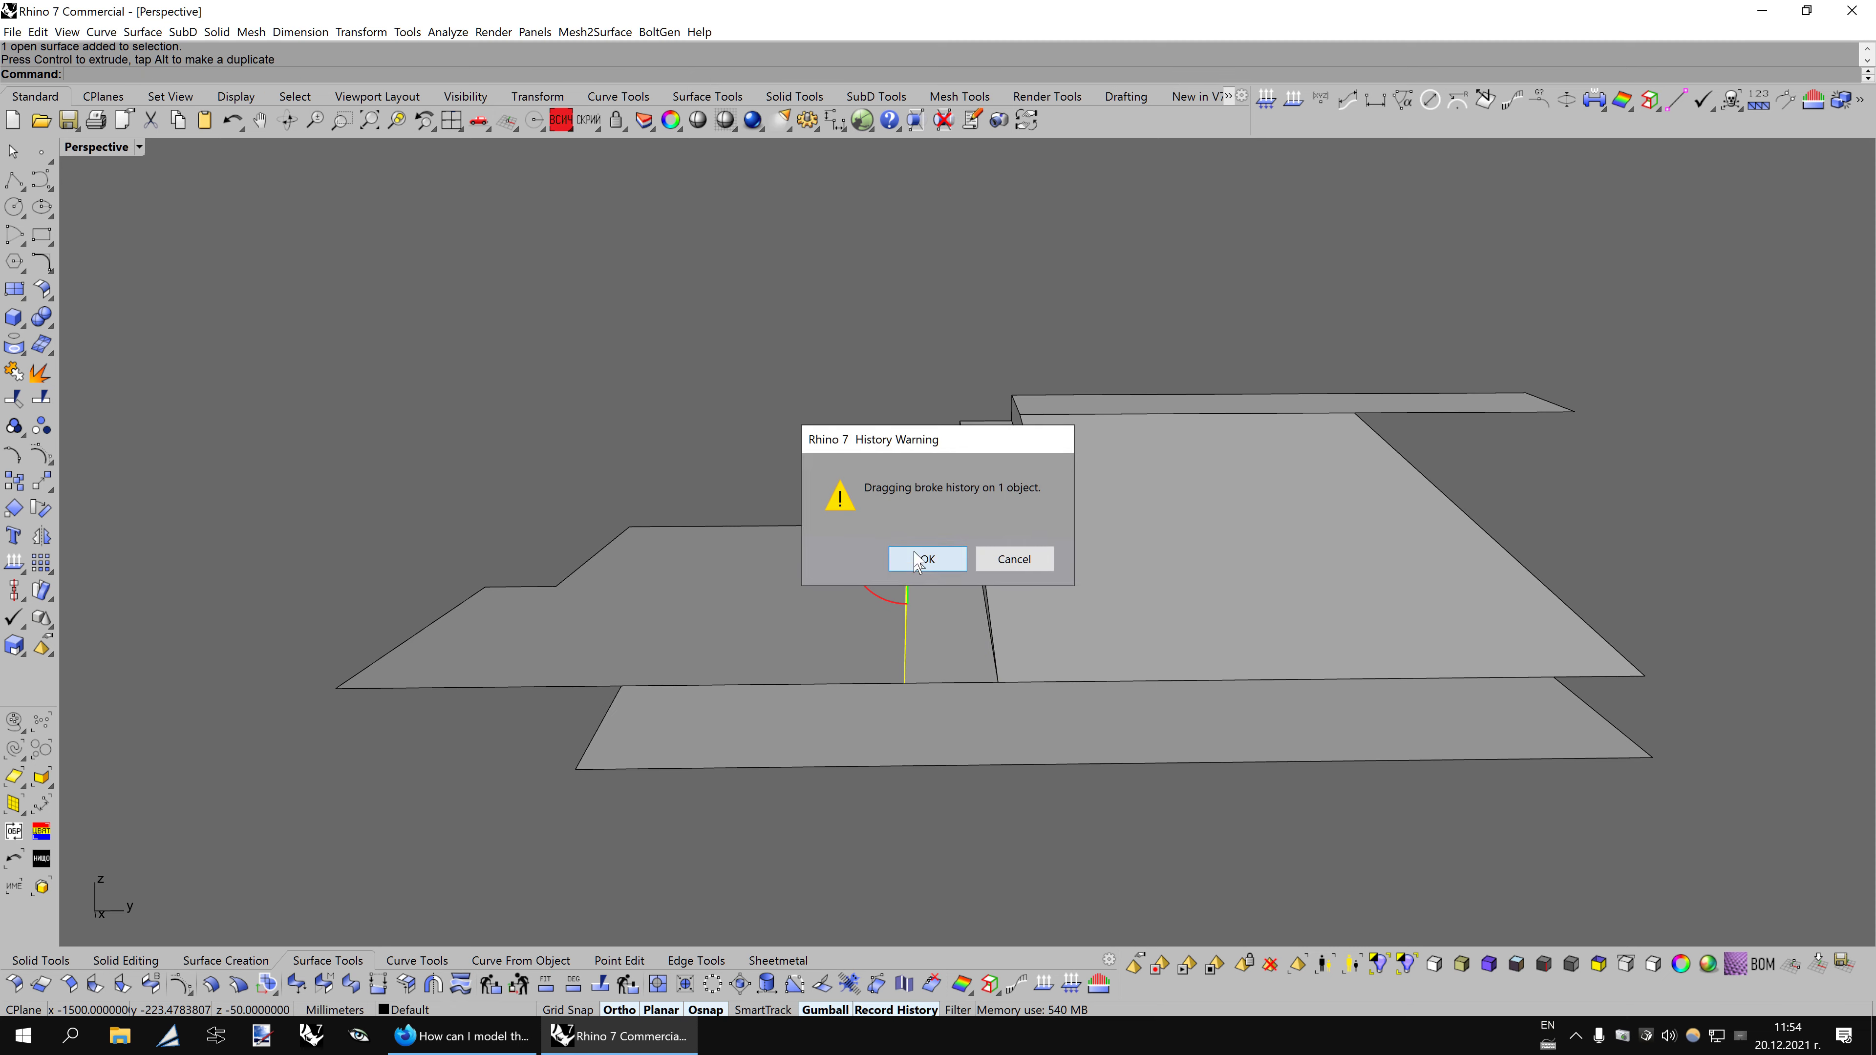
pyautogui.click(925, 558)
pyautogui.moveTo(1086, 613); pyautogui.dragTo(1164, 613, button='right')
pyautogui.moveTo(1378, 452)
pyautogui.mouseDown(button='right')
pyautogui.moveTo(1352, 616)
pyautogui.moveTo(1322, 650)
pyautogui.moveTo(1355, 646)
pyautogui.mouseUp(button='right')
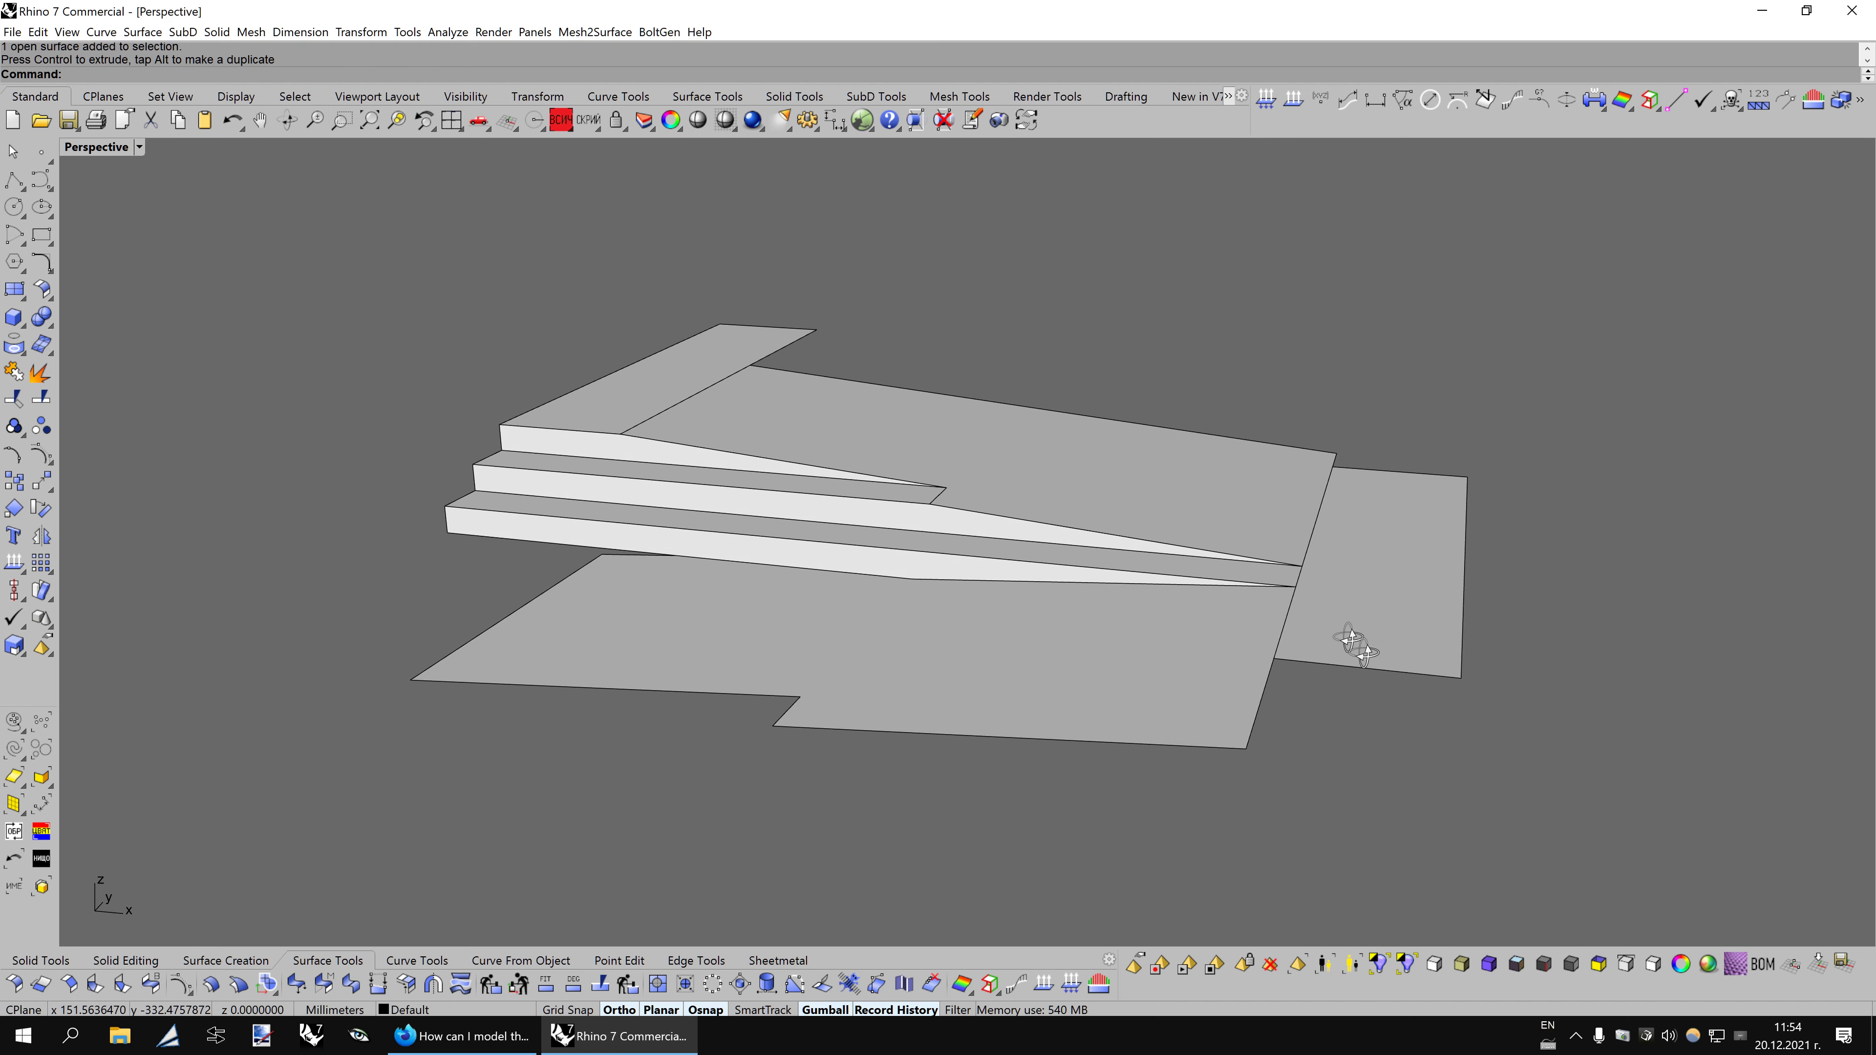
pyautogui.scroll(2, 939, 503)
# Copy the narrow middle step and the top wedge step down to lower step positions.
pyautogui.click(431, 458)
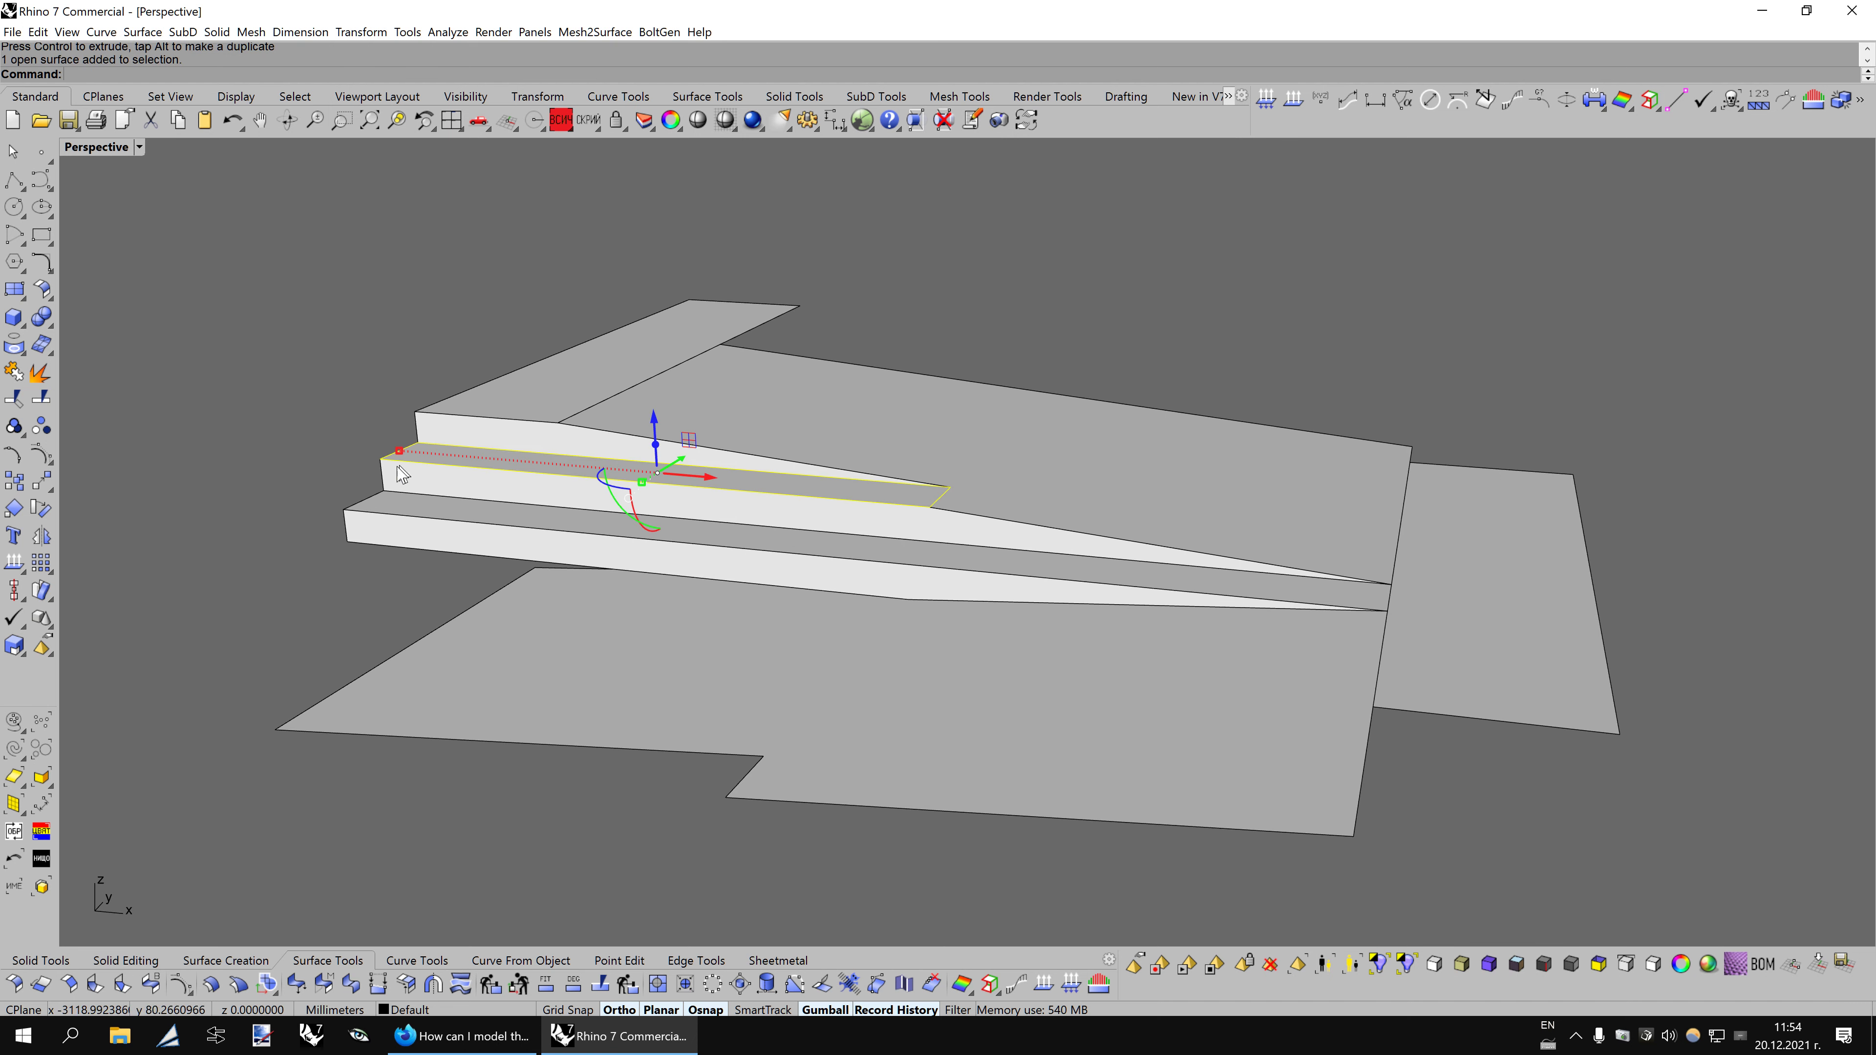
pyautogui.click(42, 483)
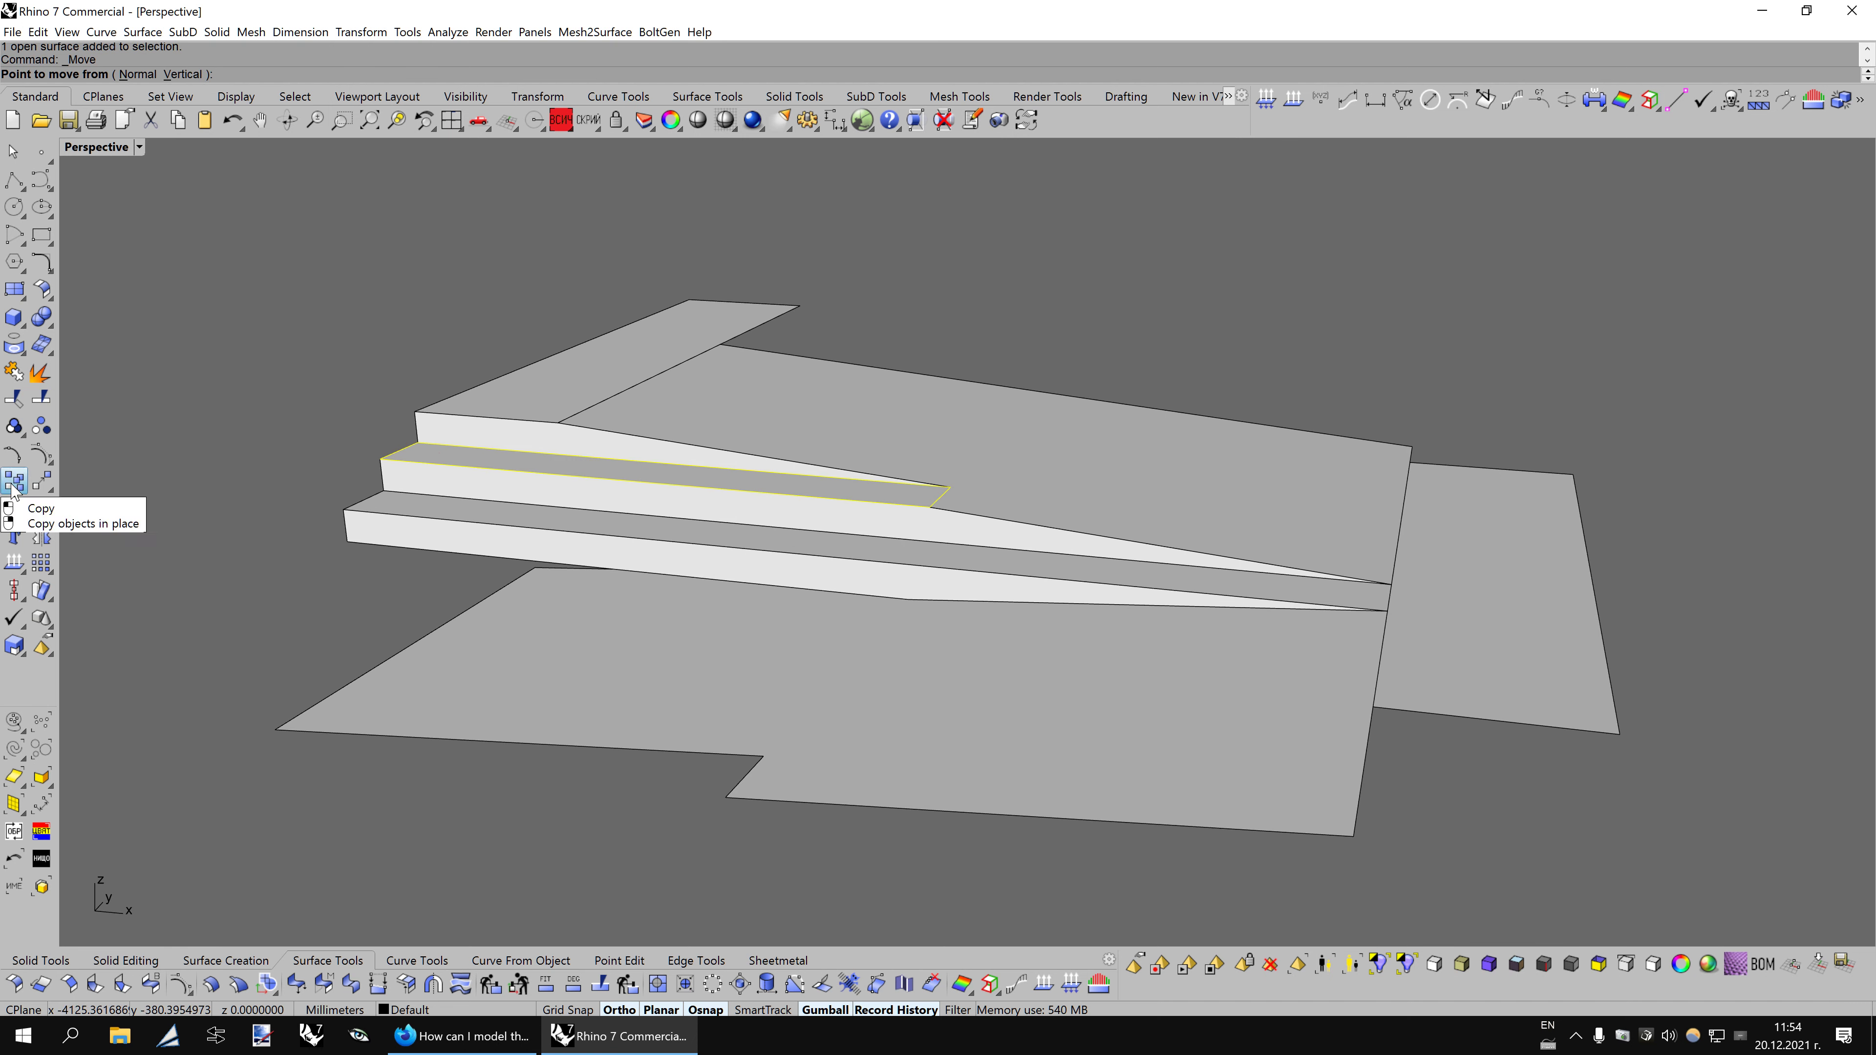
pyautogui.click(419, 444)
pyautogui.click(348, 544)
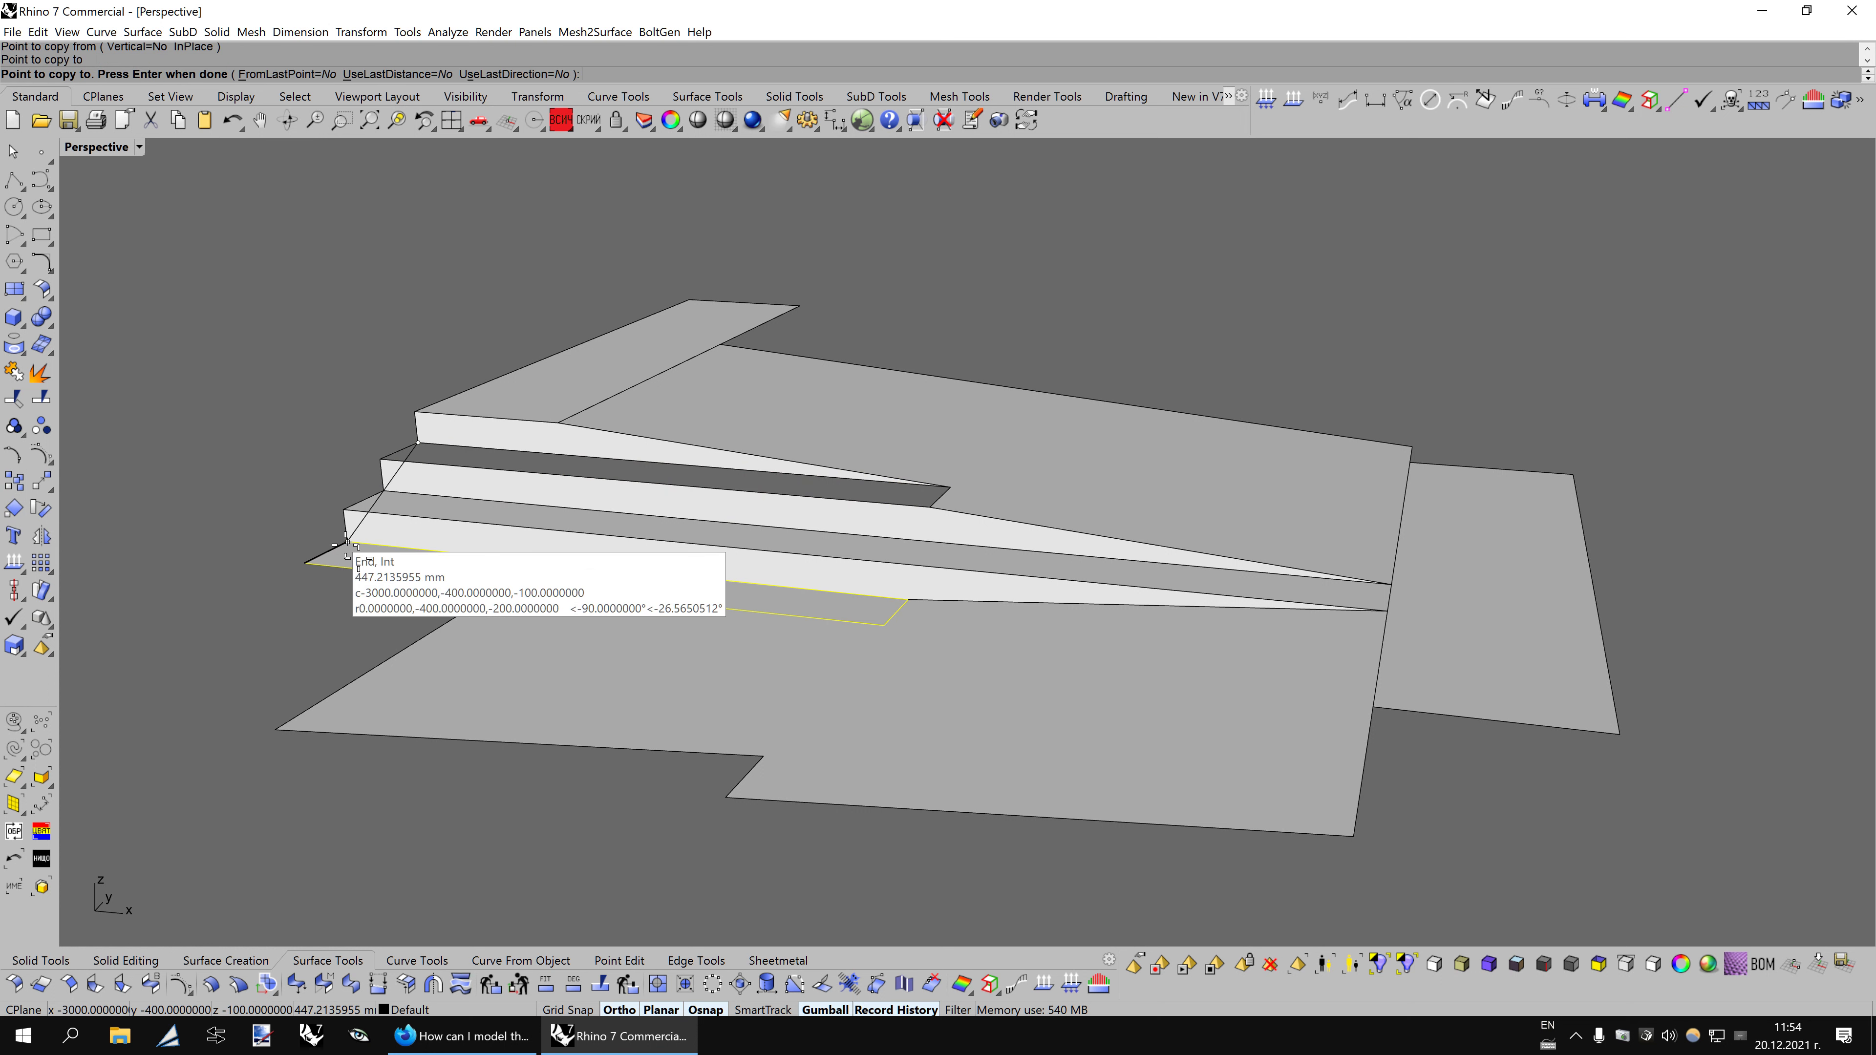
pyautogui.press('Return')
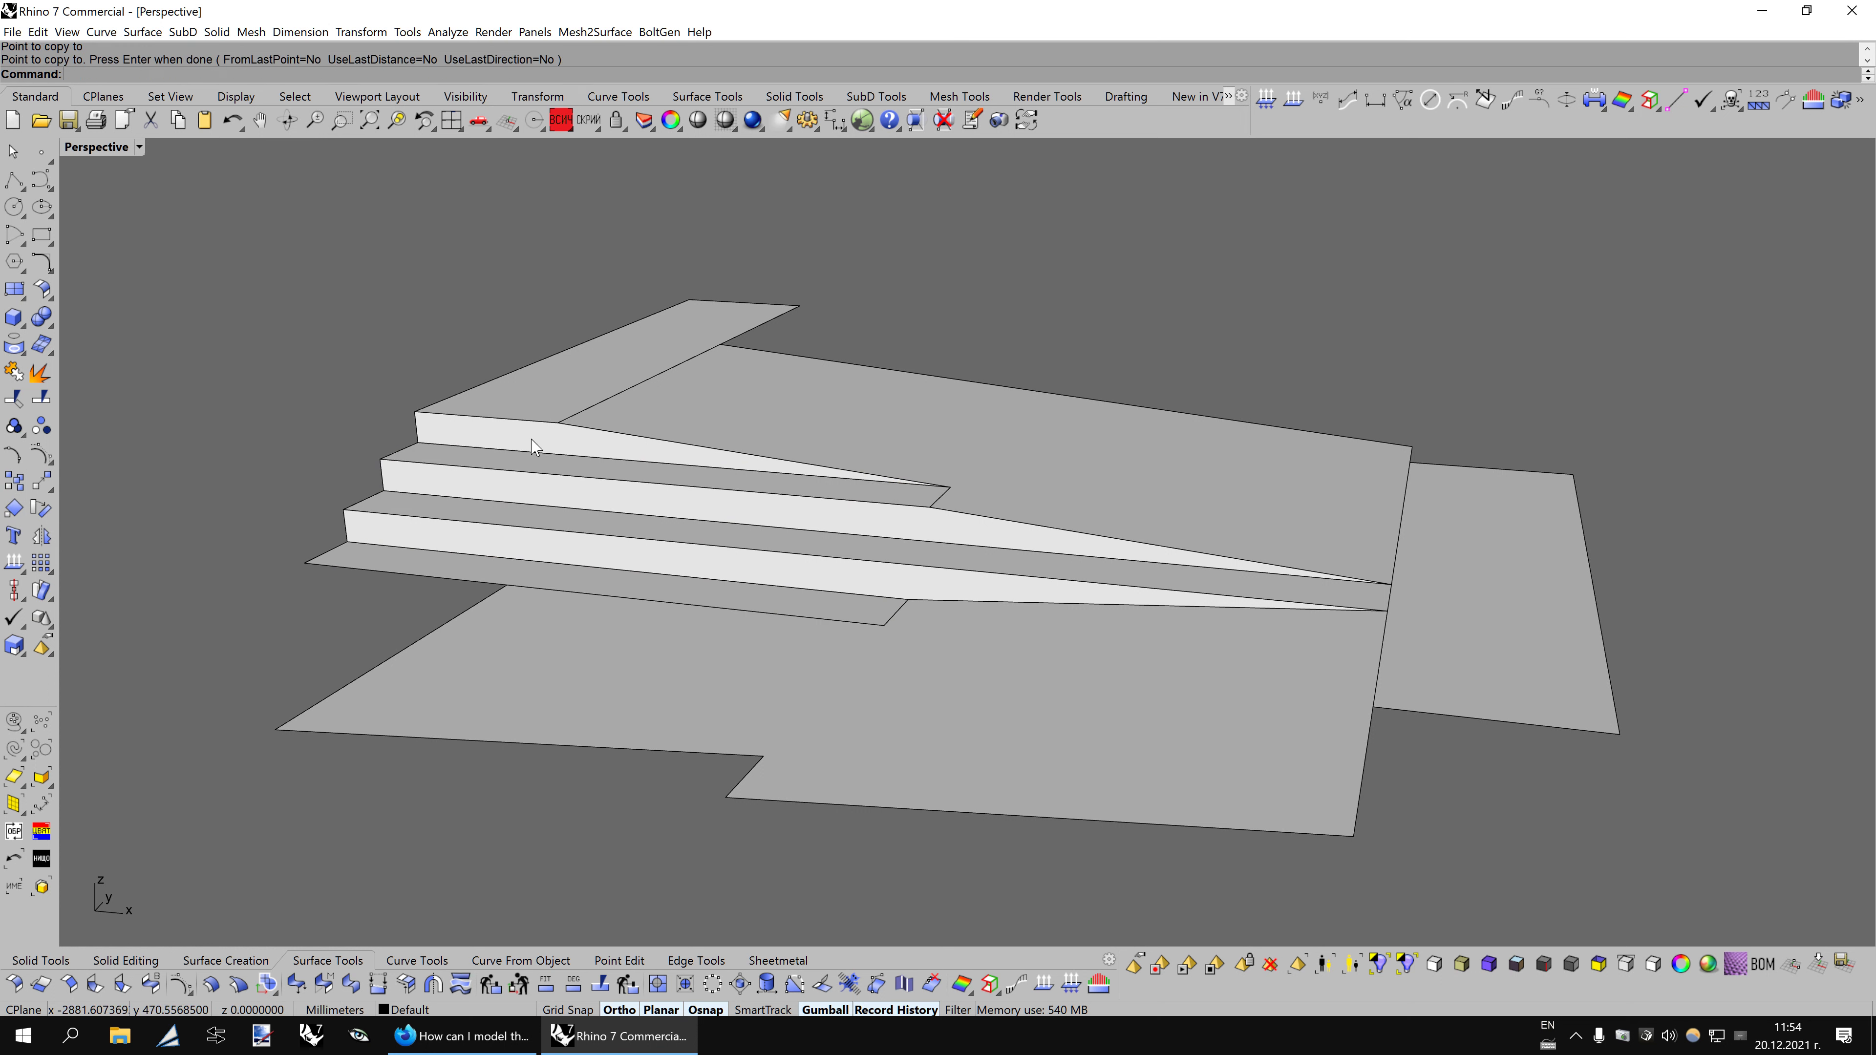
pyautogui.click(534, 444)
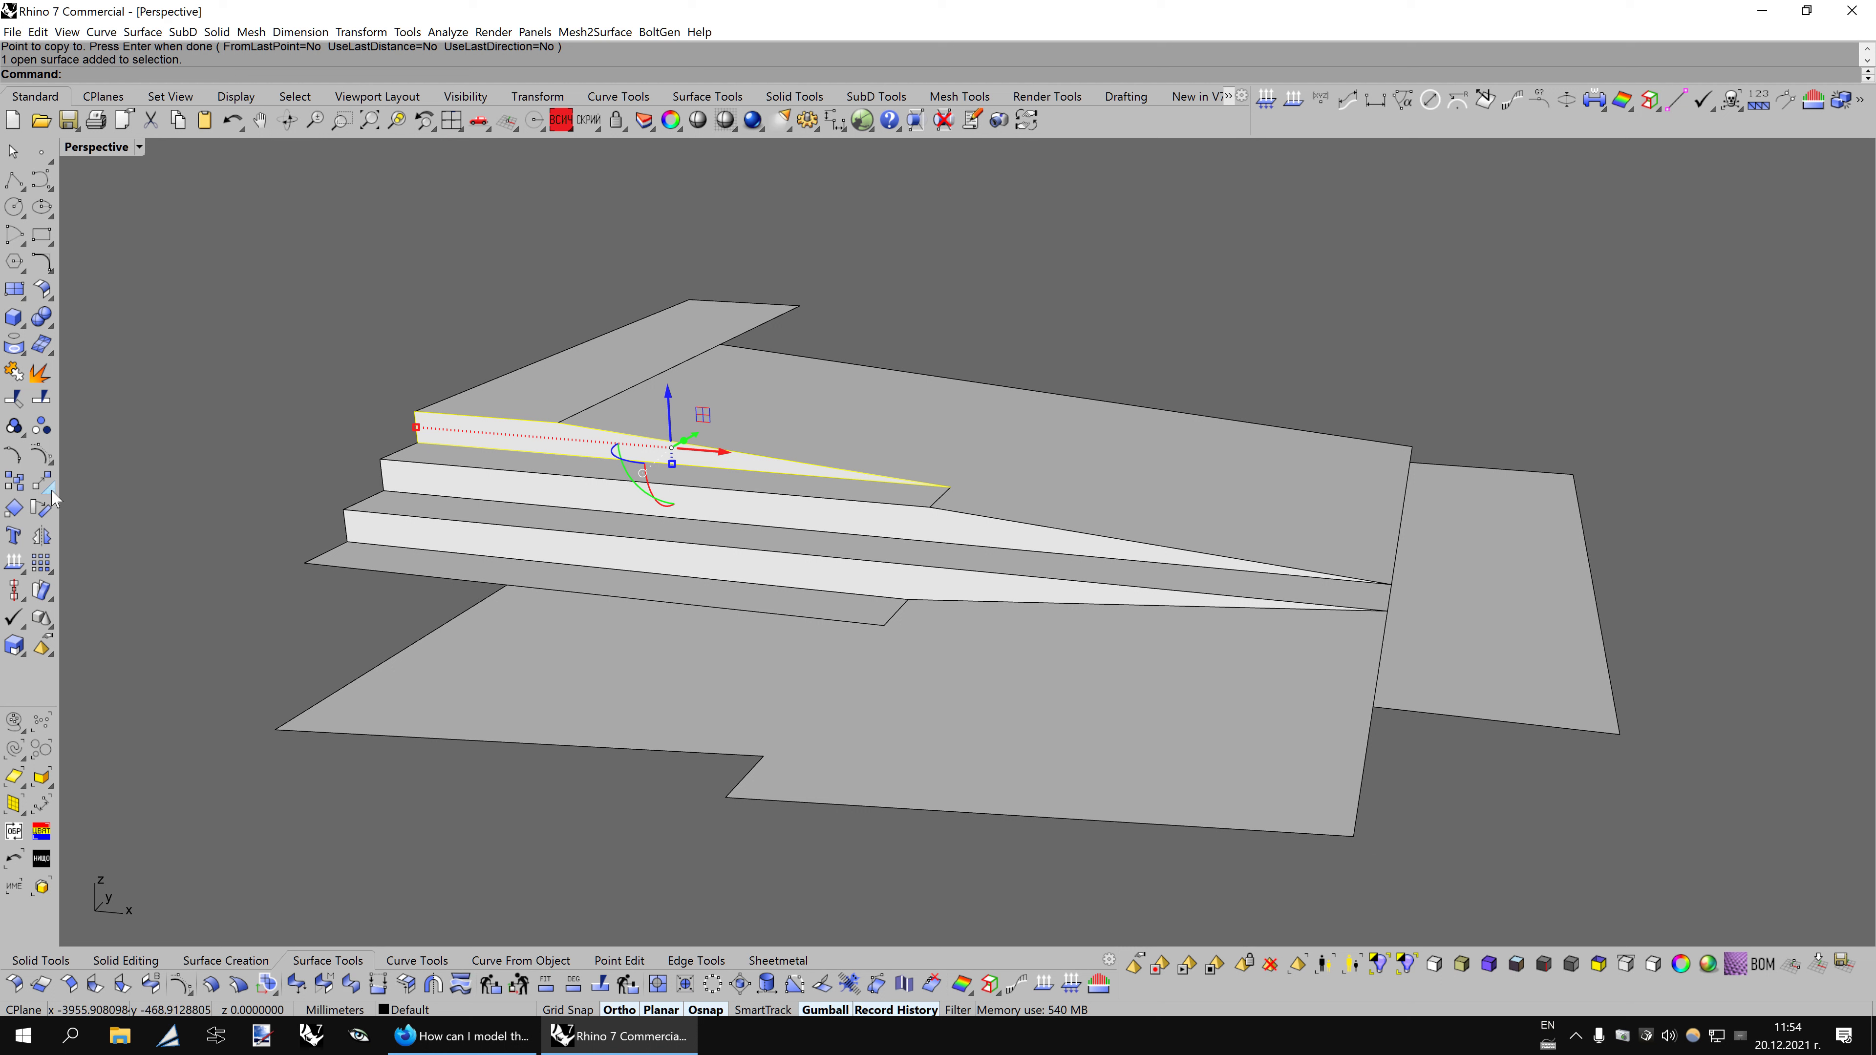
pyautogui.click(13, 486)
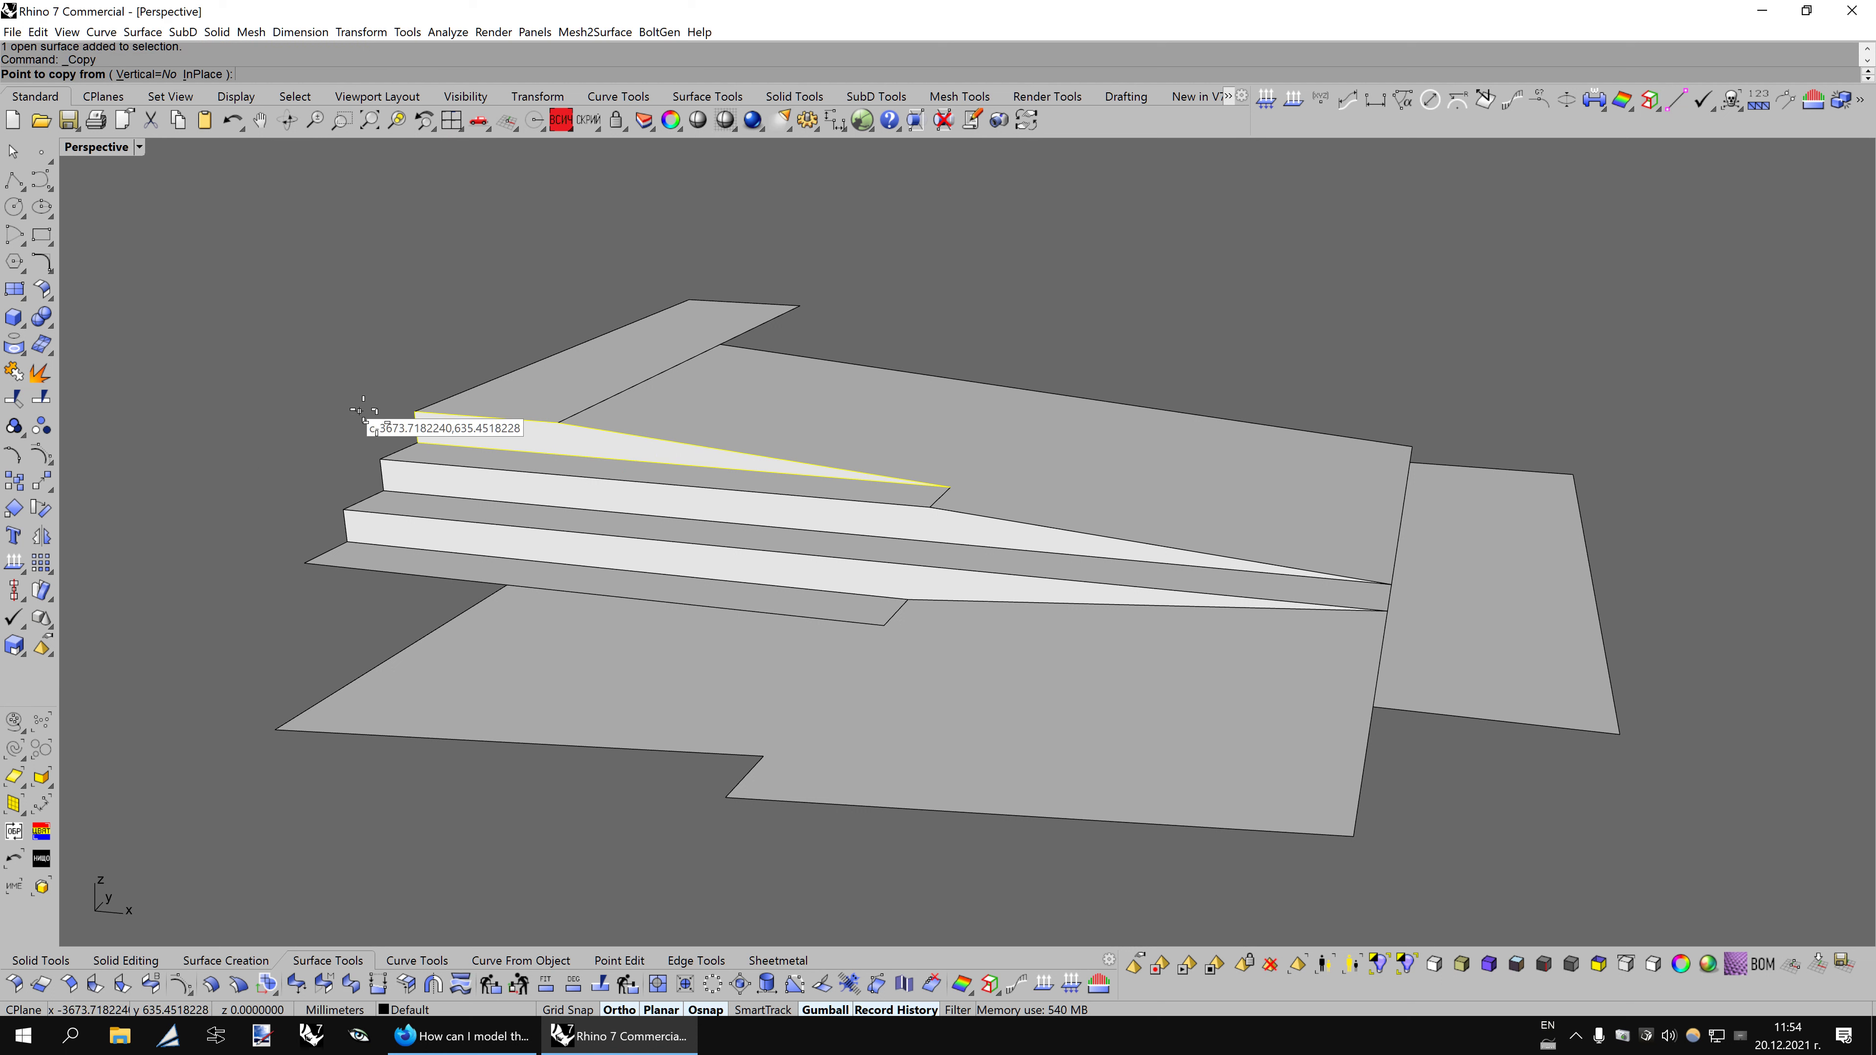
pyautogui.click(418, 442)
pyautogui.click(325, 553)
pyautogui.press('Return')
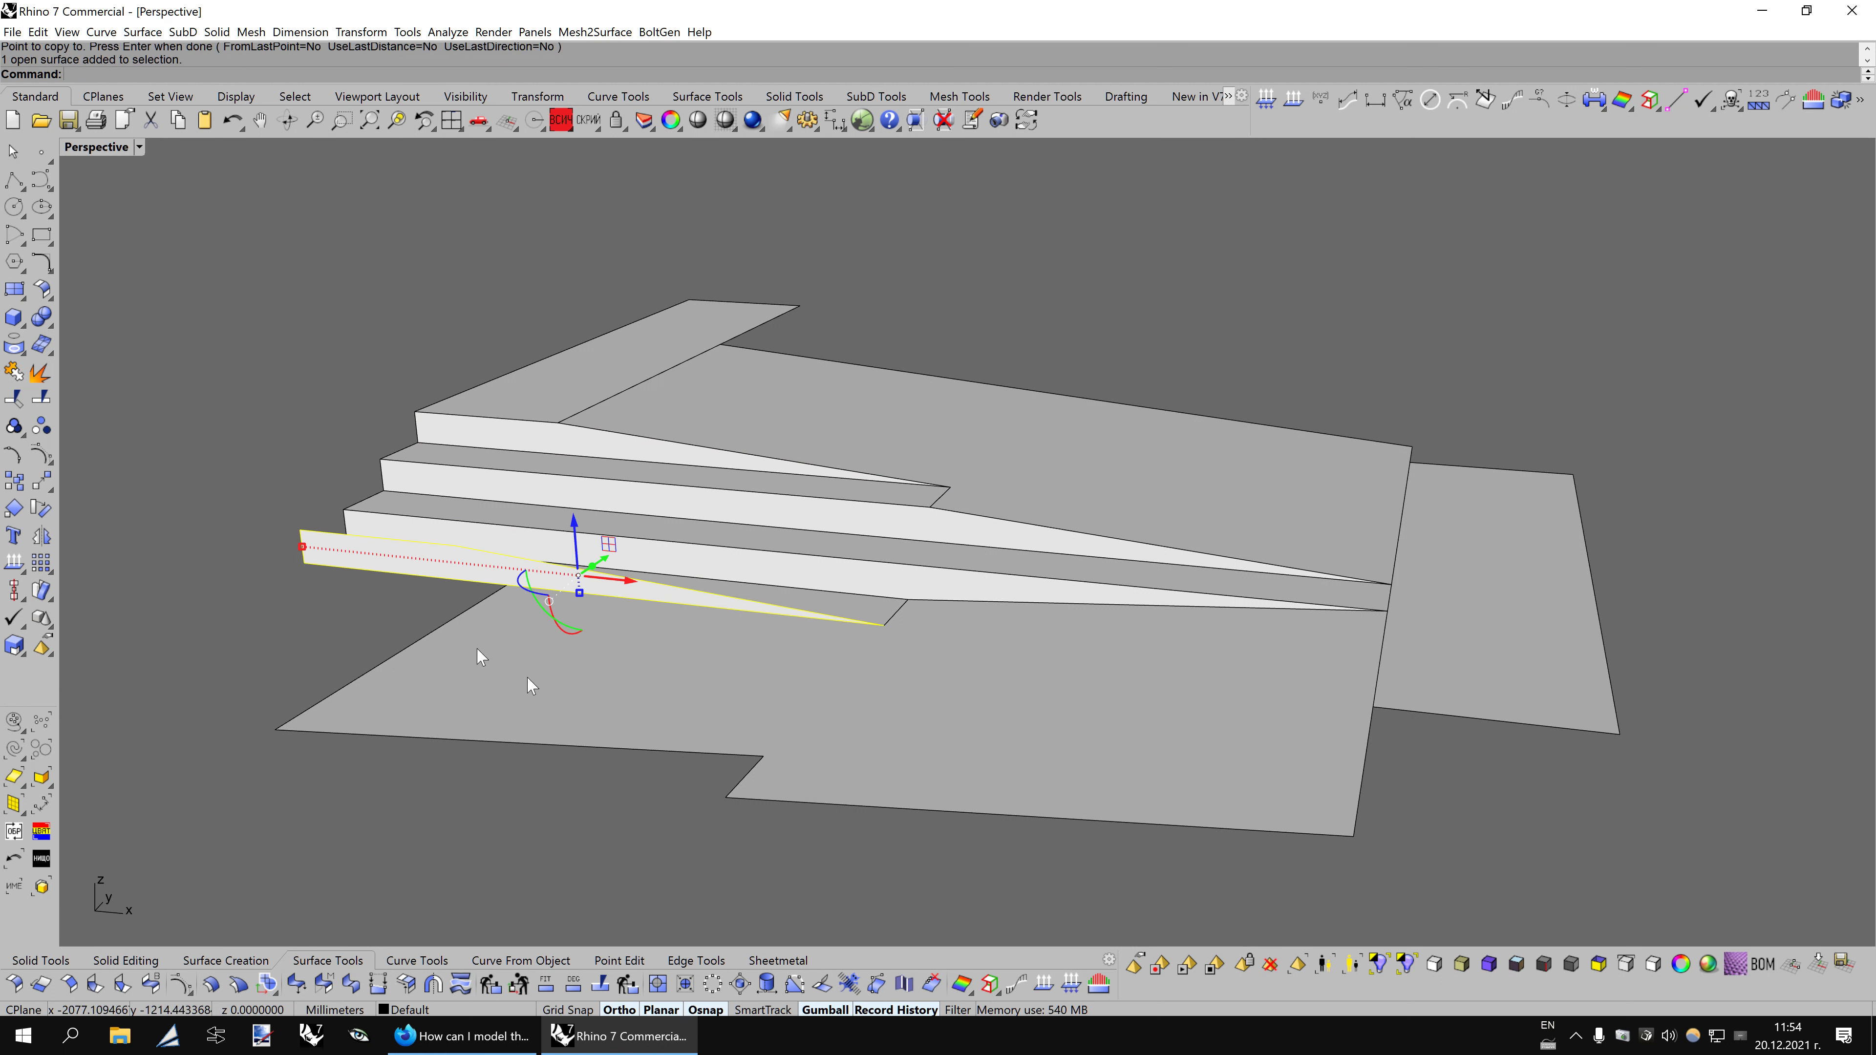
# Purge history on the bottom copy, mirror it, and delete the unmirrored original.
pyautogui.click(1268, 964)
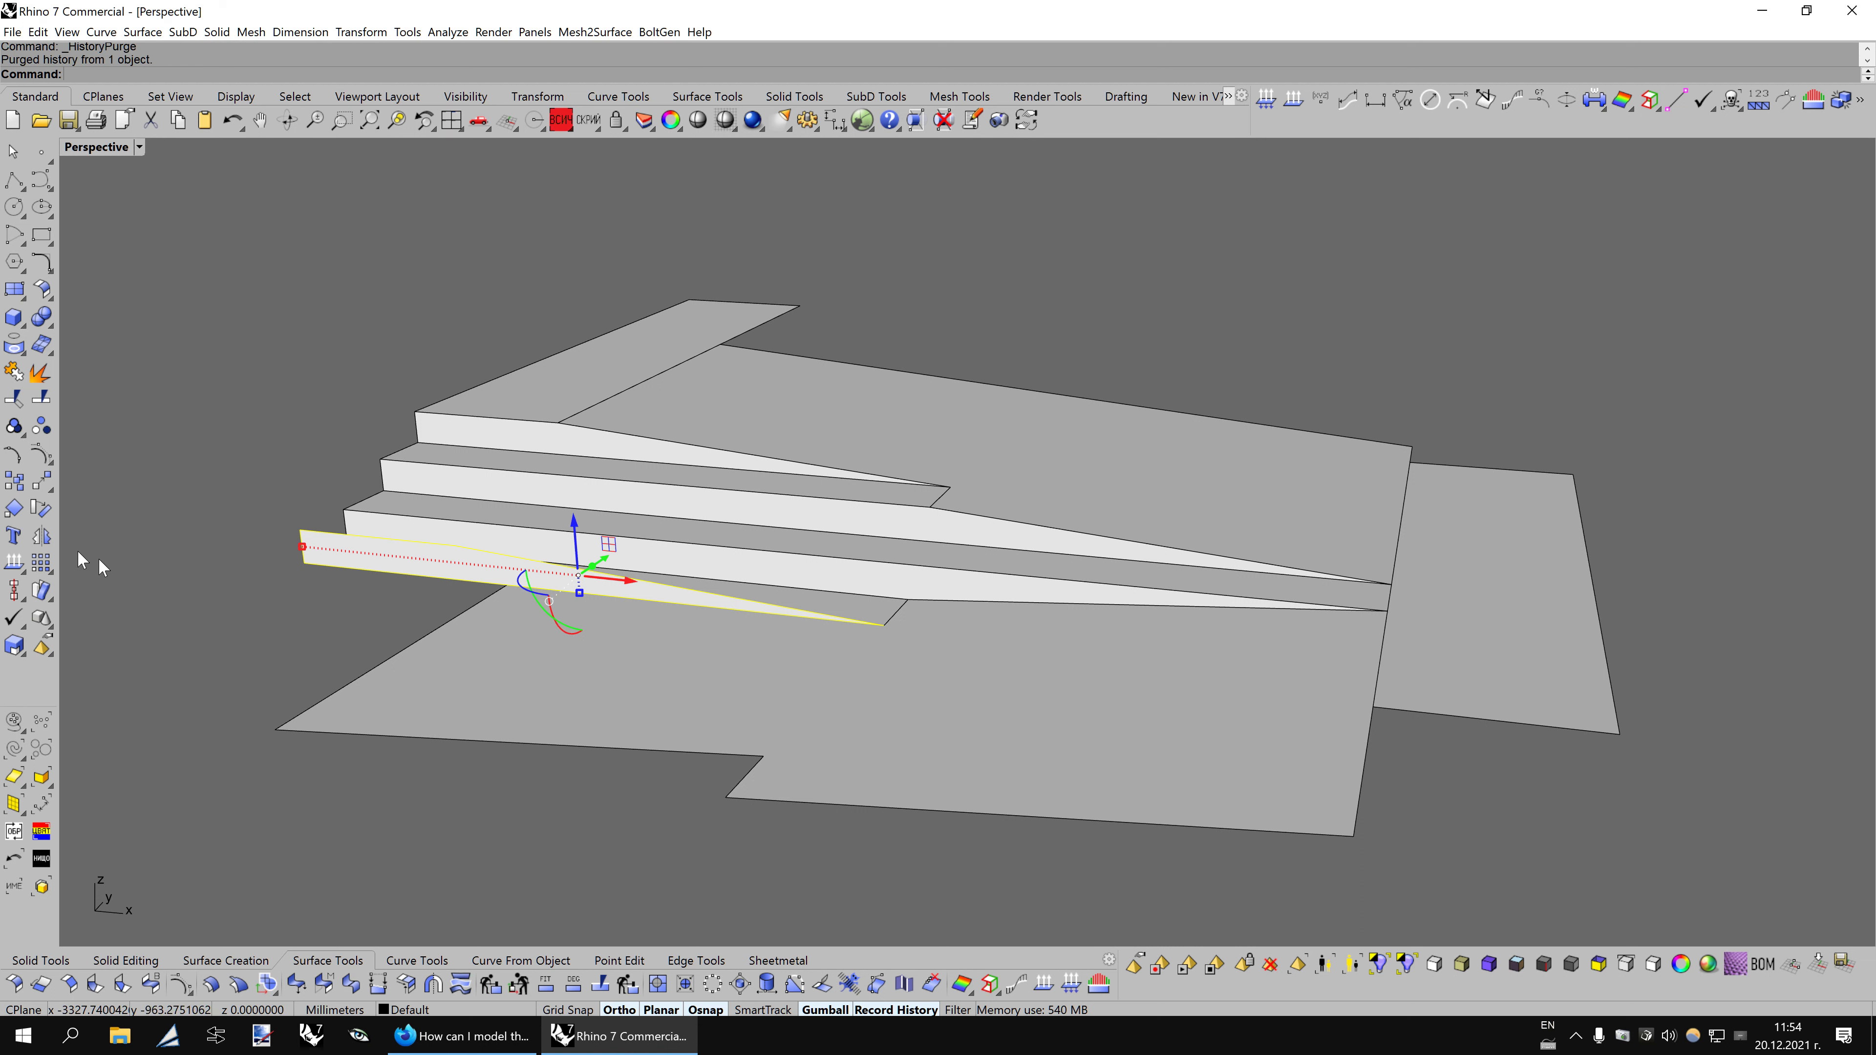
pyautogui.rightClick(39, 538)
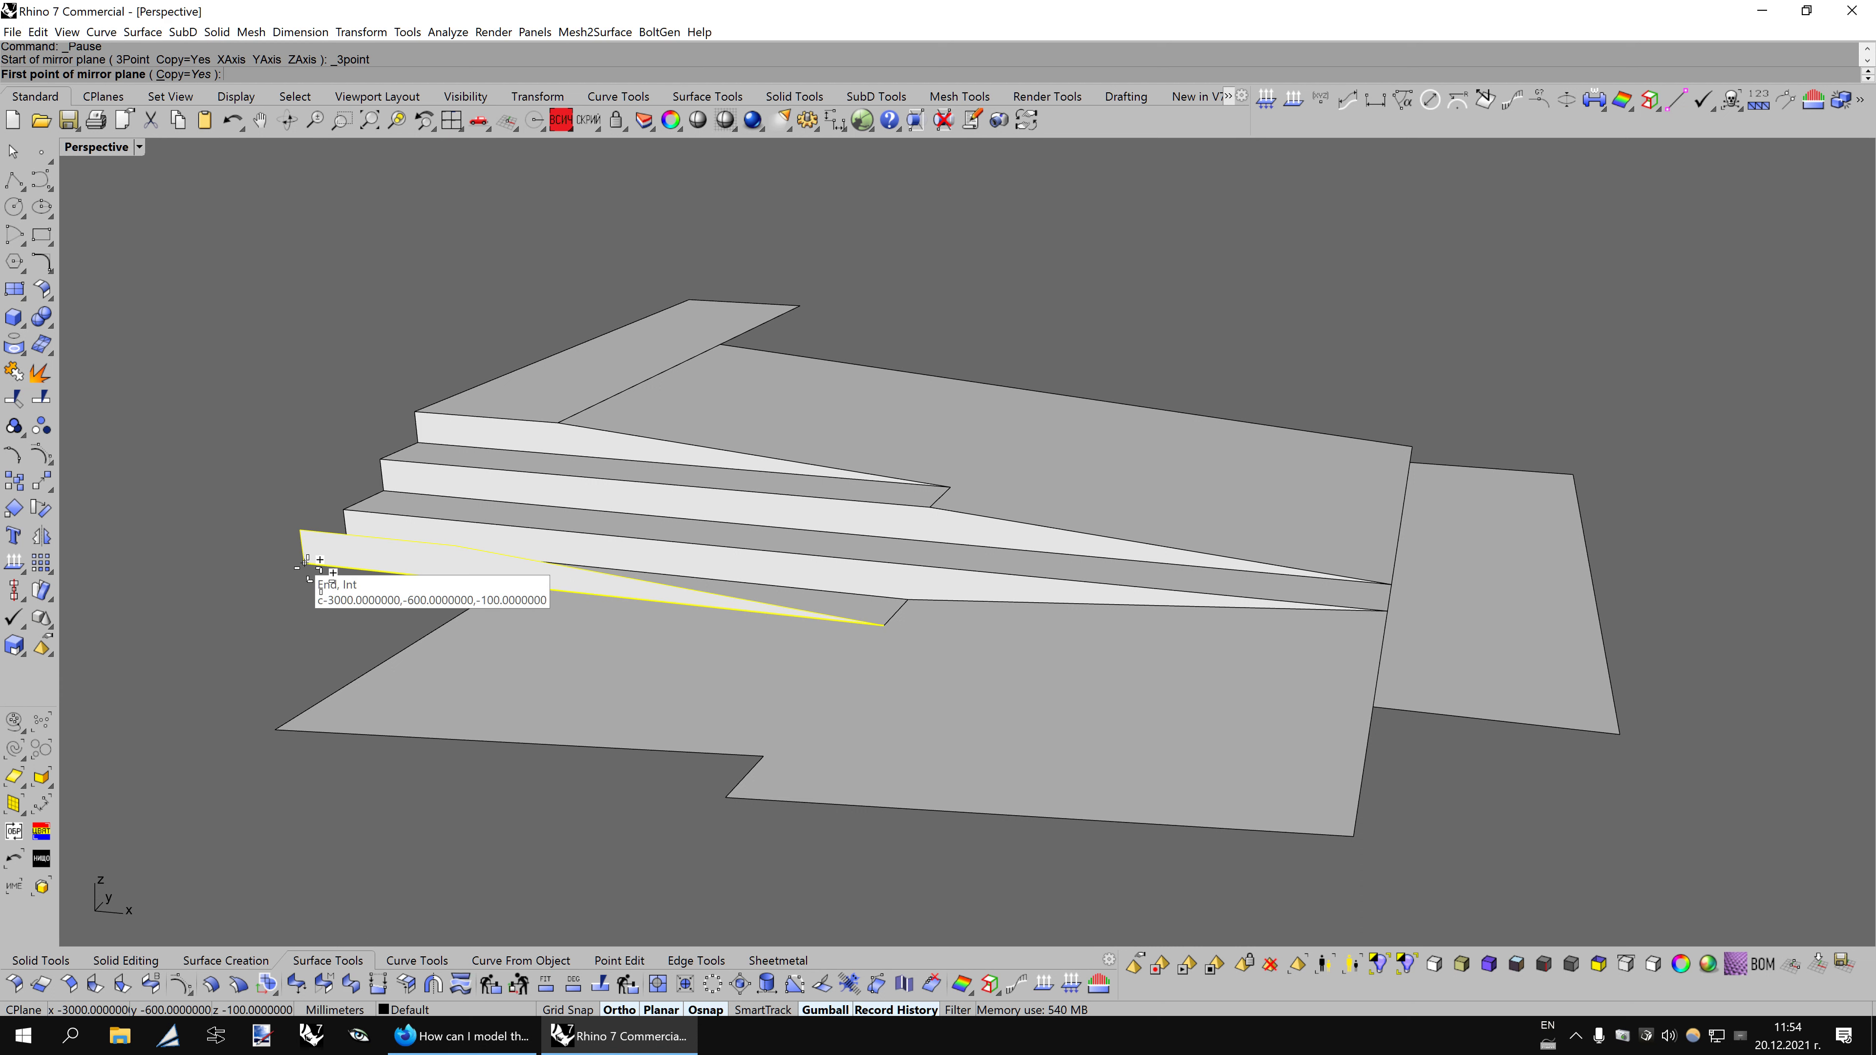
pyautogui.click(300, 531)
pyautogui.click(304, 563)
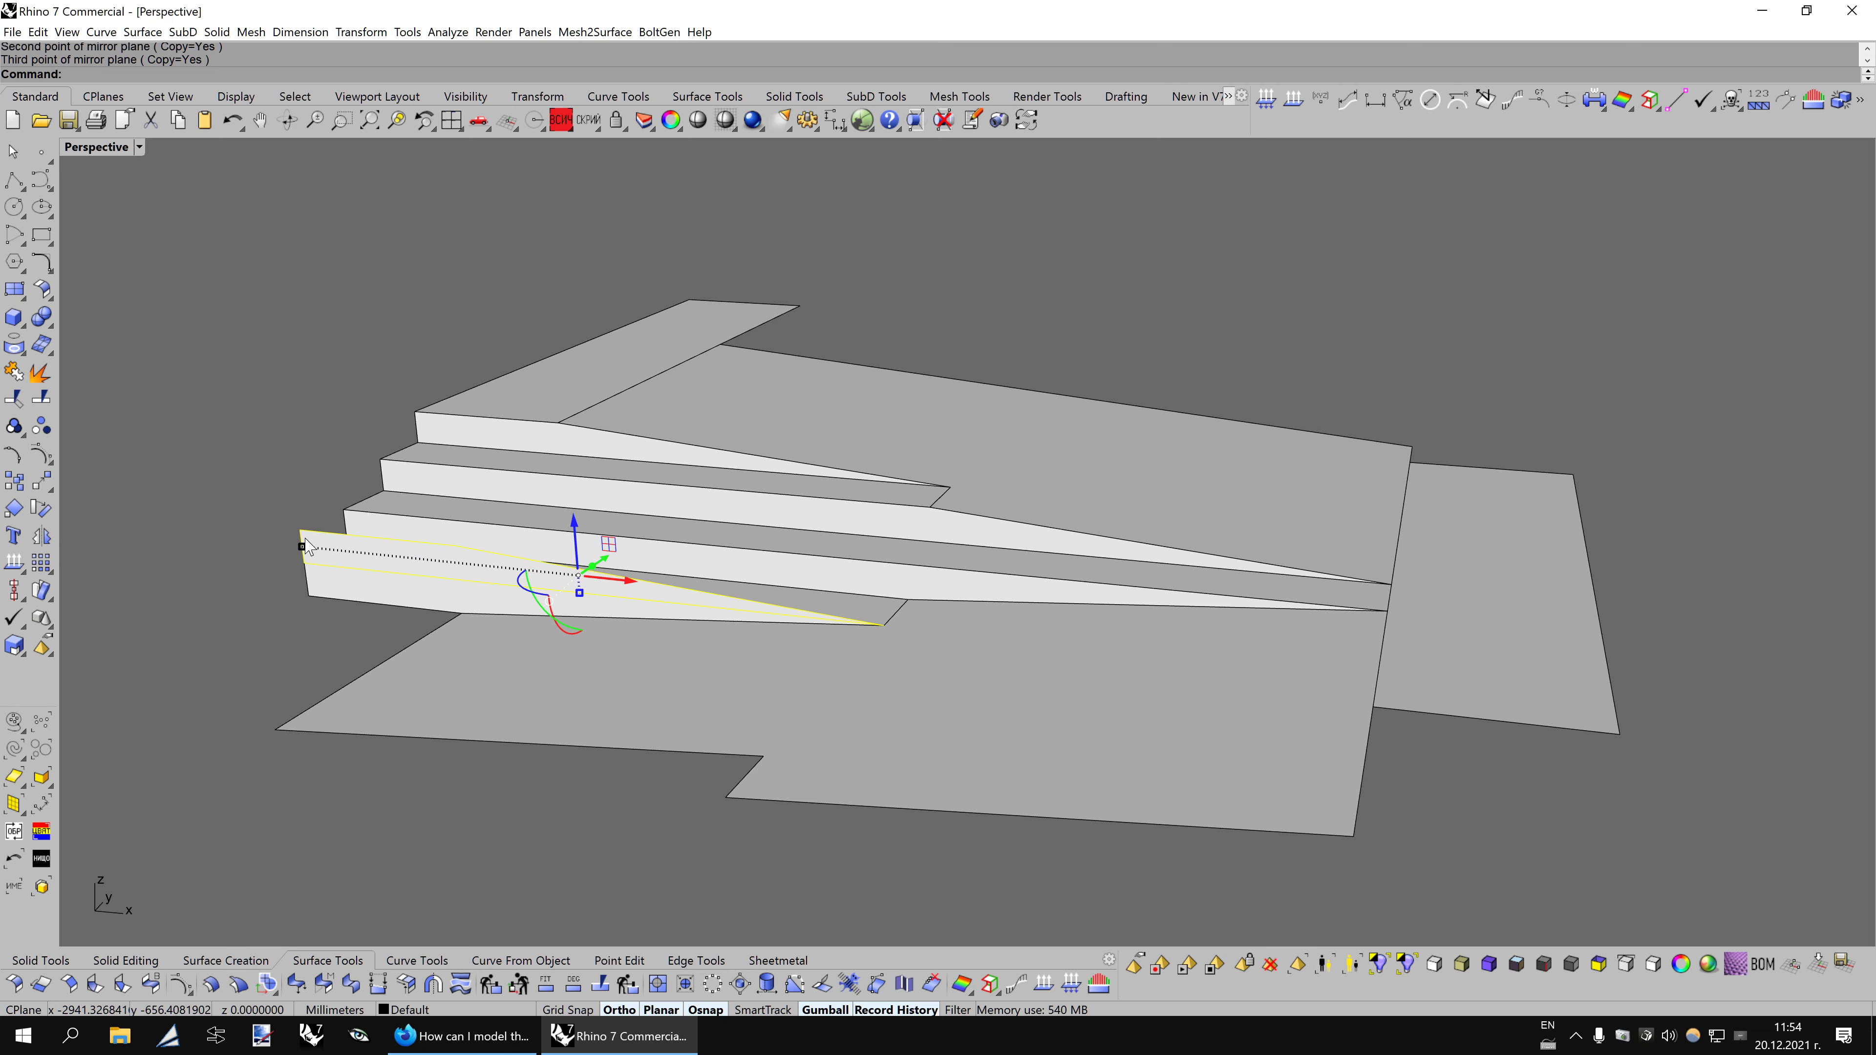
pyautogui.press('Delete')
pyautogui.click(955, 559)
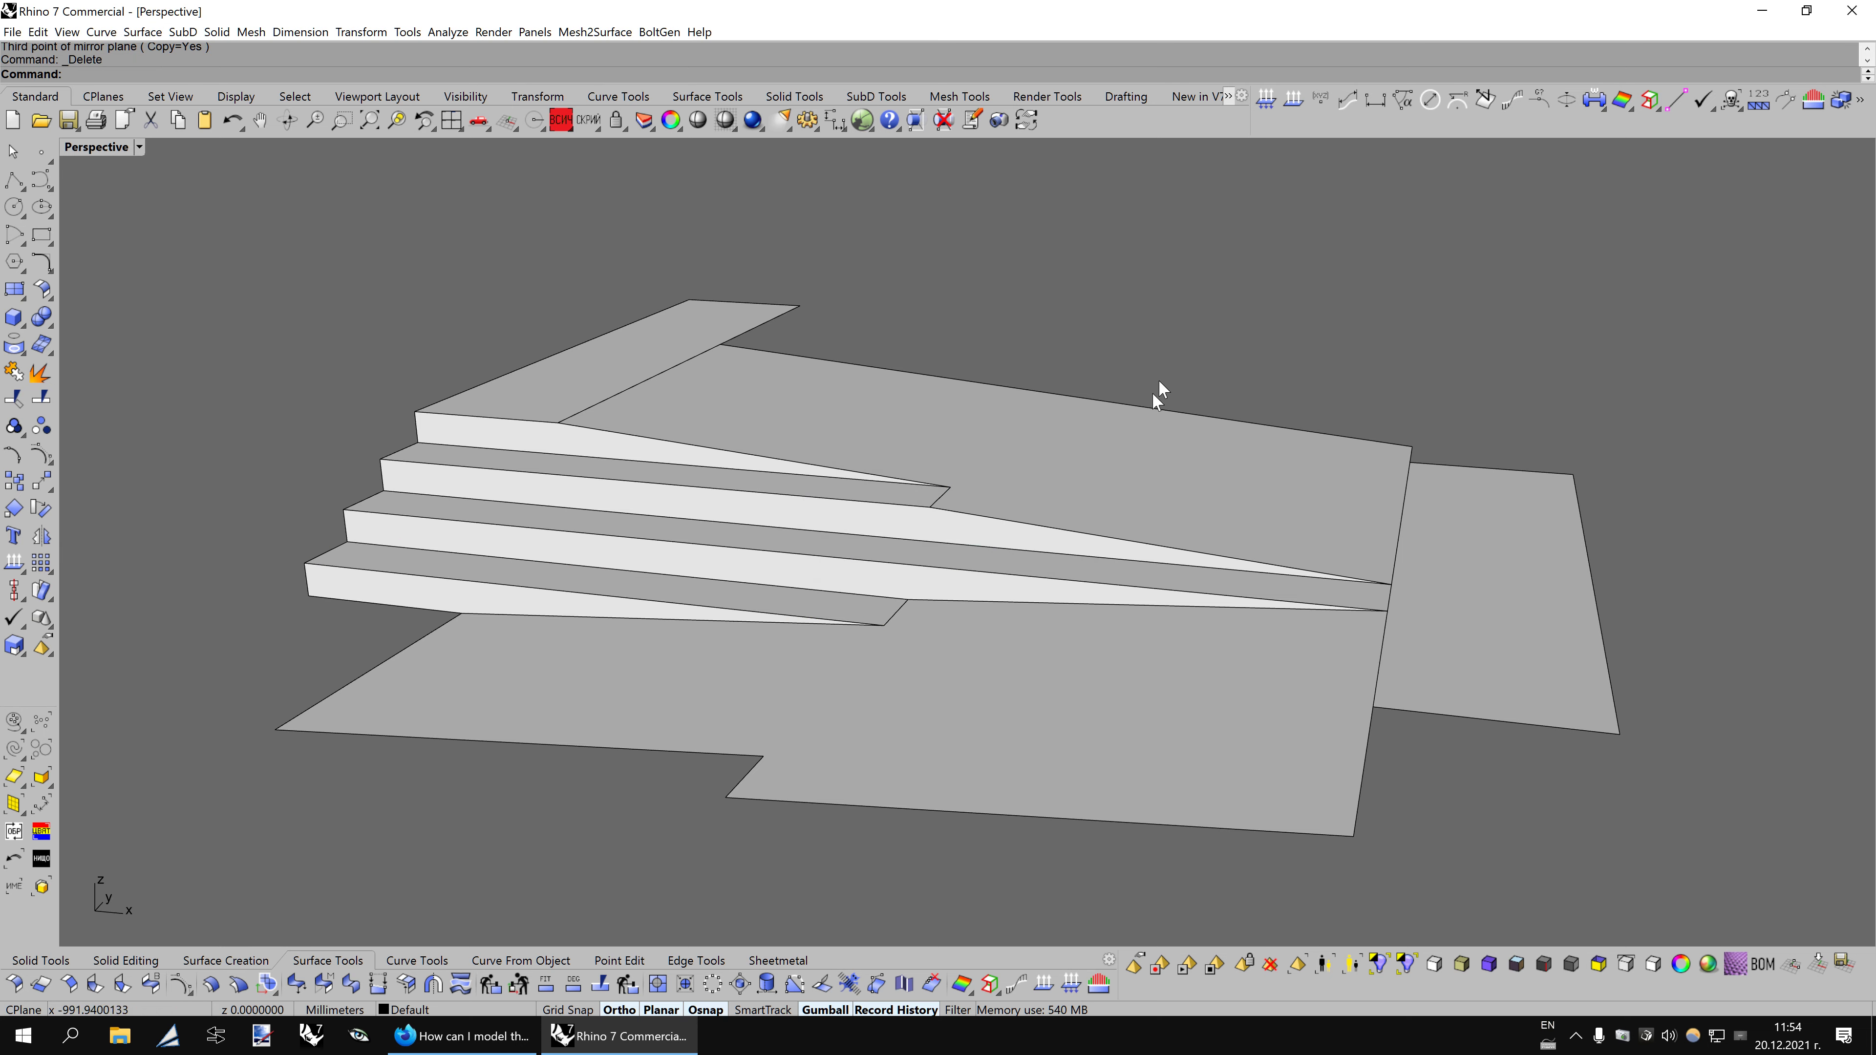
pyautogui.moveTo(1154, 394)
pyautogui.mouseDown(button='right')
pyautogui.moveTo(1190, 711)
pyautogui.moveTo(1138, 662)
pyautogui.mouseUp(button='right')
# Shift the lower landing surface to the left with the gumball's green arrow.
pyautogui.click(1144, 668)
pyautogui.moveTo(1285, 663); pyautogui.dragTo(1147, 659, button='right')
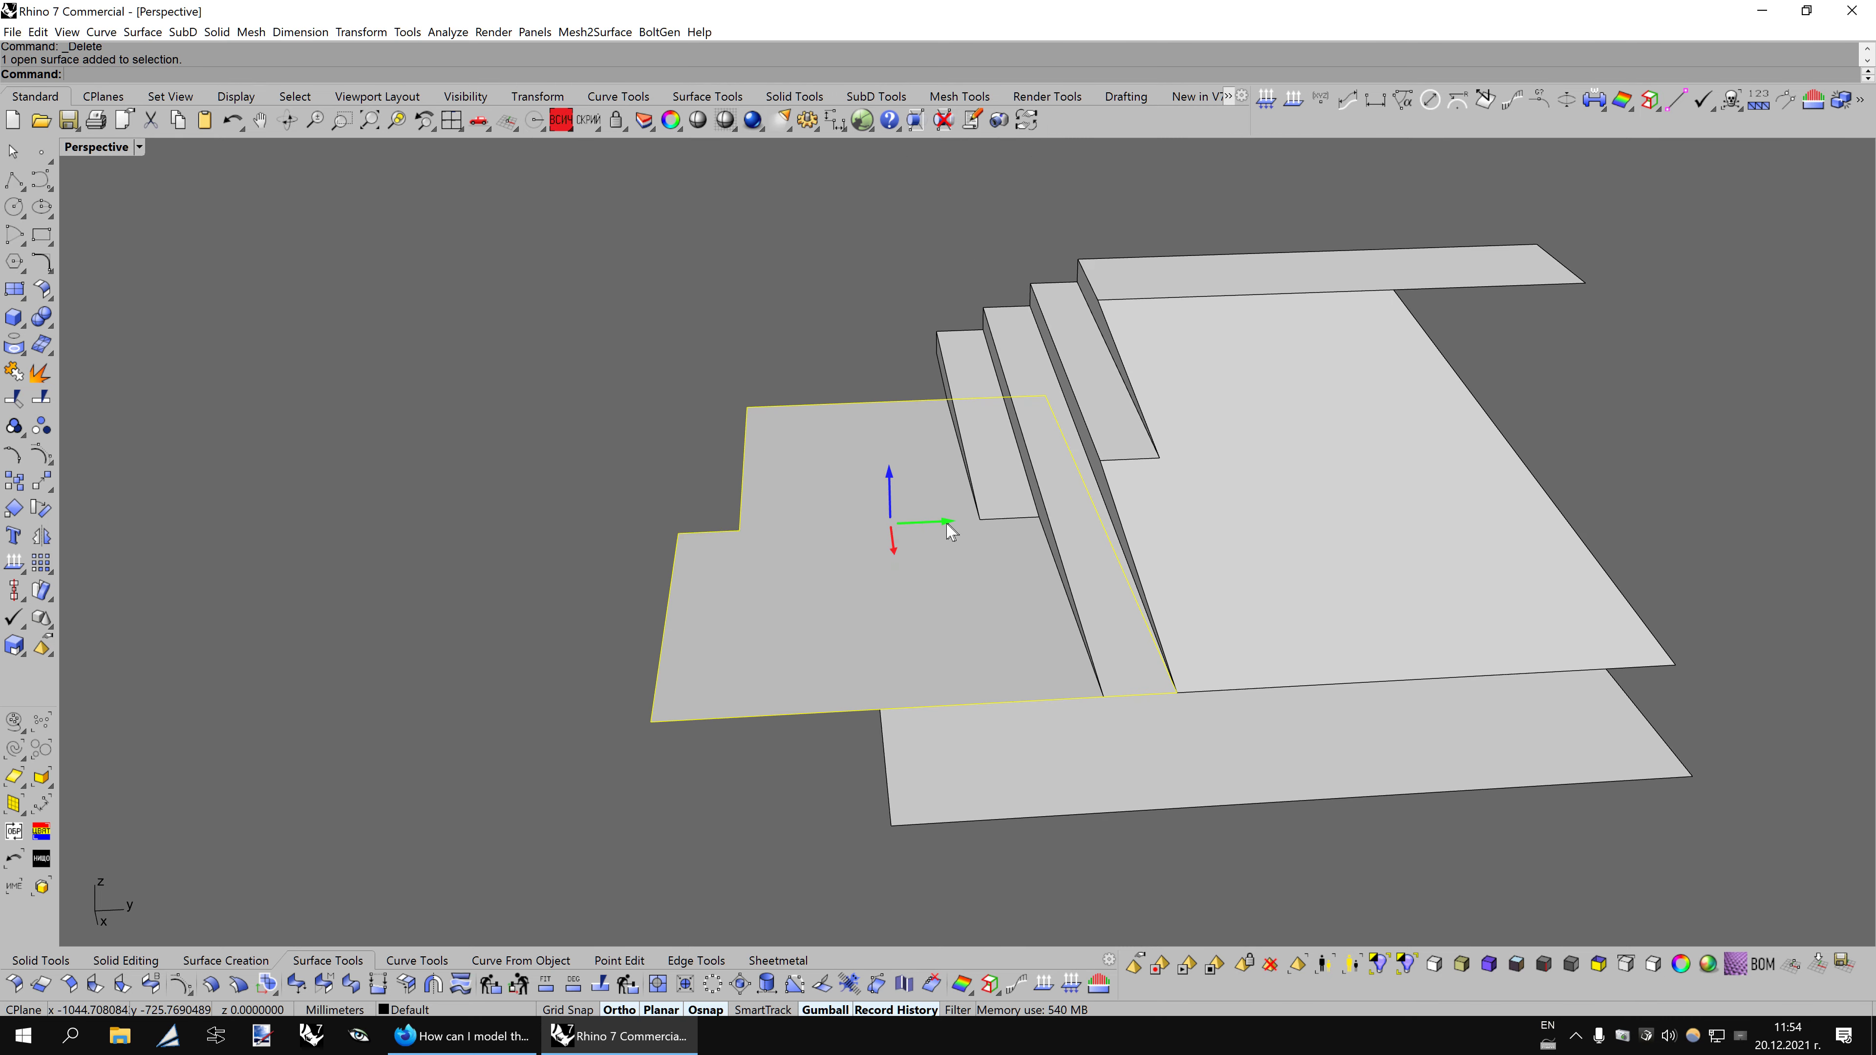
pyautogui.moveTo(951, 531); pyautogui.dragTo(892, 530)
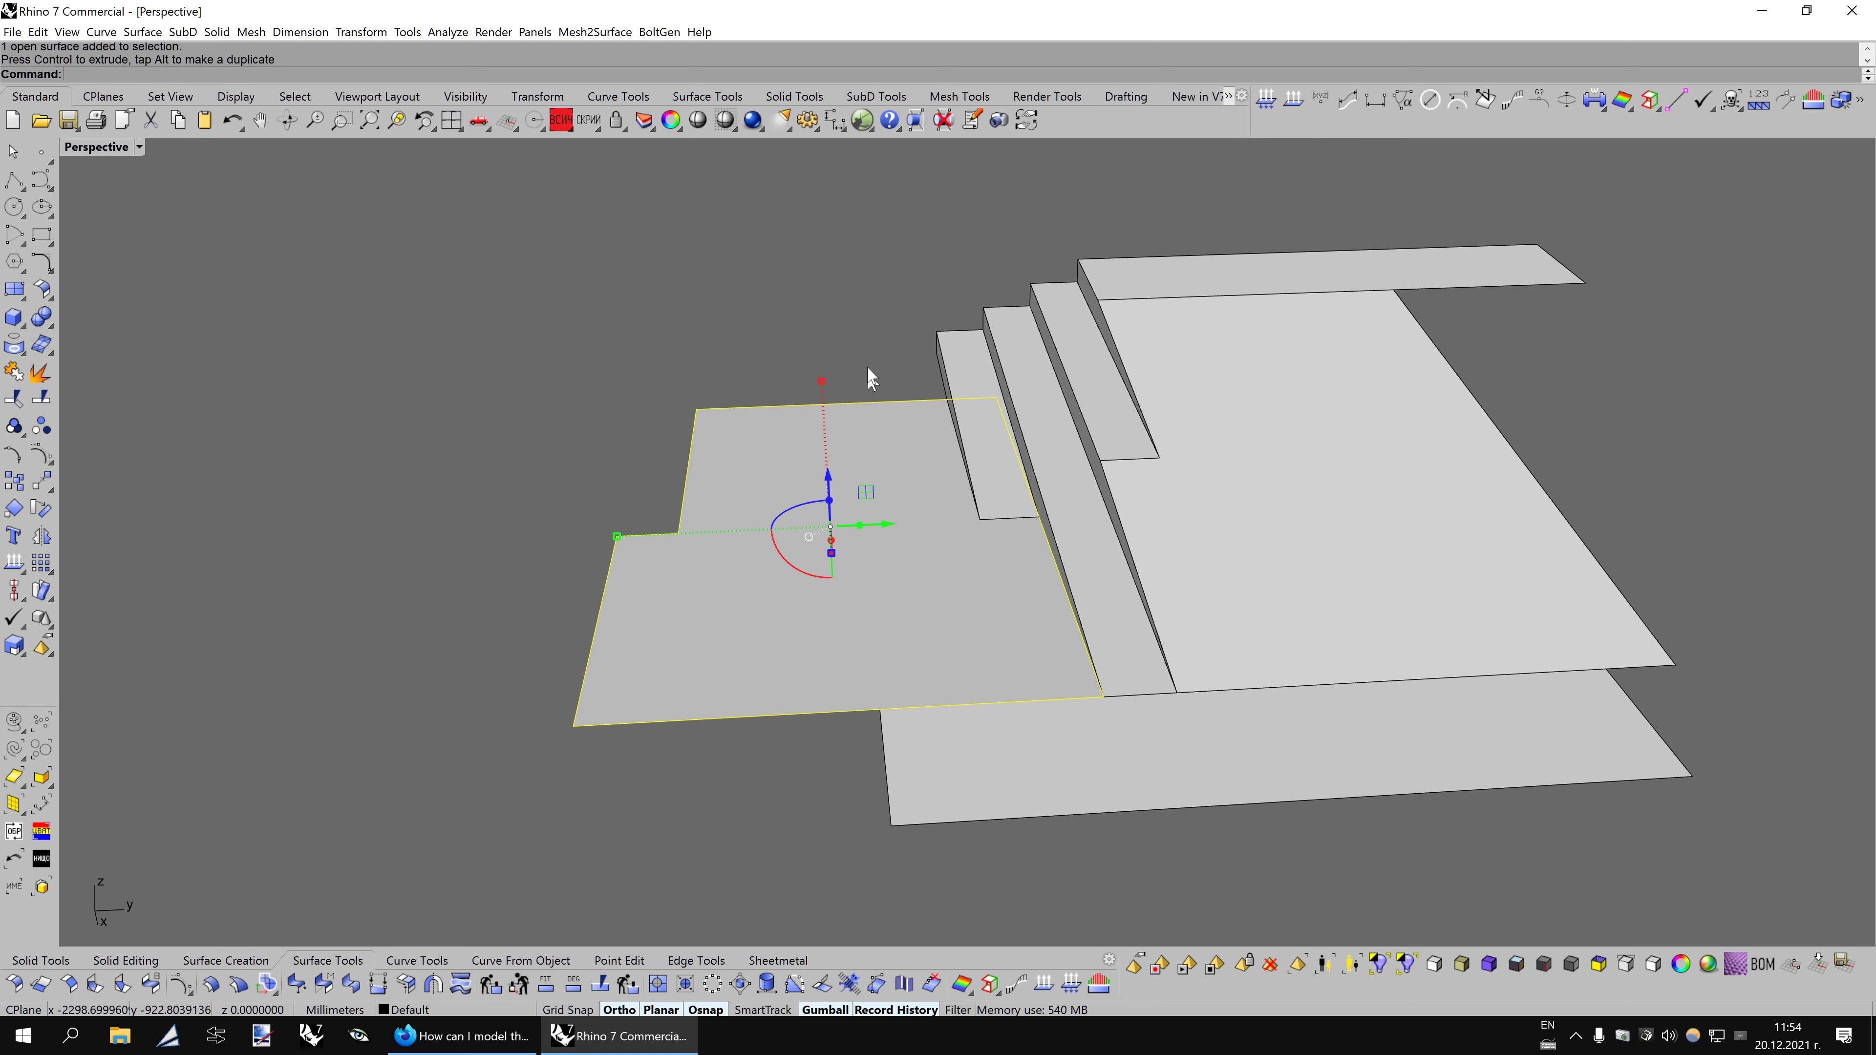
pyautogui.moveTo(1052, 541)
pyautogui.mouseDown(button='right')
pyautogui.moveTo(1139, 524)
pyautogui.moveTo(886, 540)
pyautogui.moveTo(943, 538)
pyautogui.moveTo(879, 595)
pyautogui.moveTo(816, 288)
pyautogui.mouseUp(button='right')
pyautogui.click(554, 556)
# Copy the top landing surface down to the lower-left position.
pyautogui.click(768, 326)
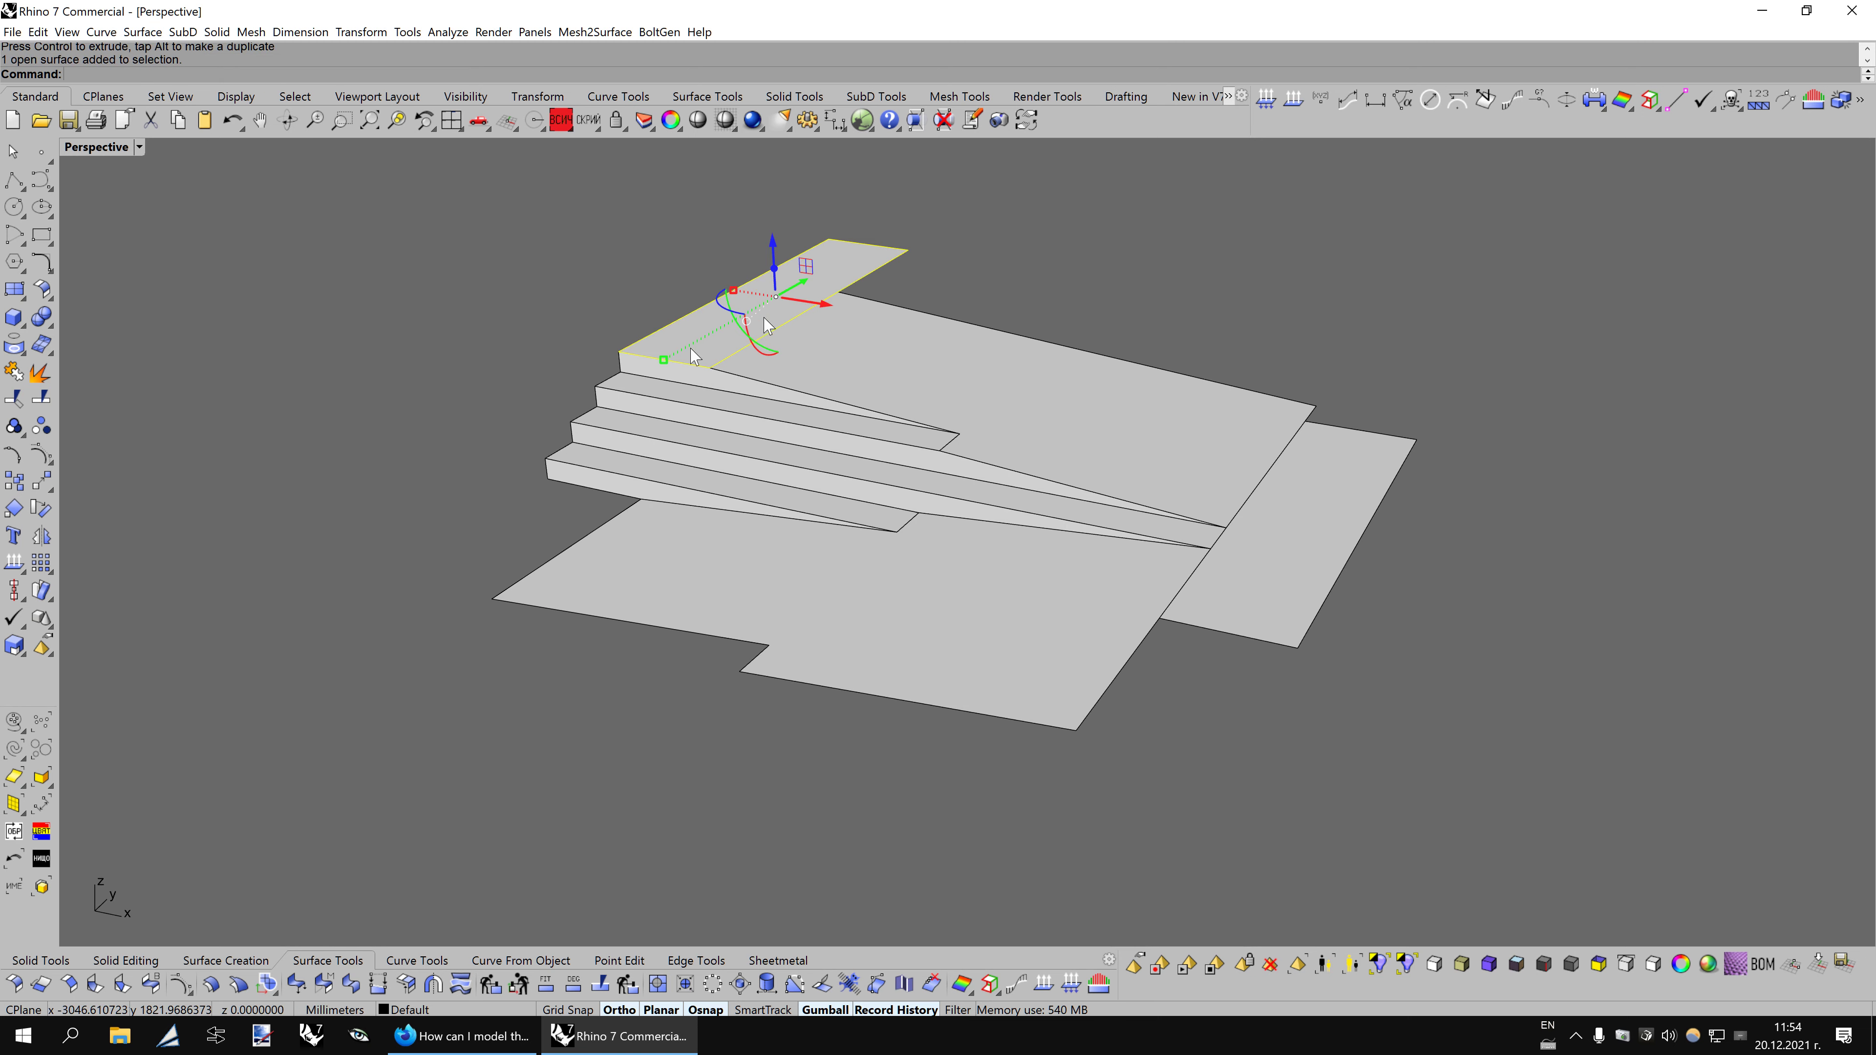
pyautogui.click(21, 482)
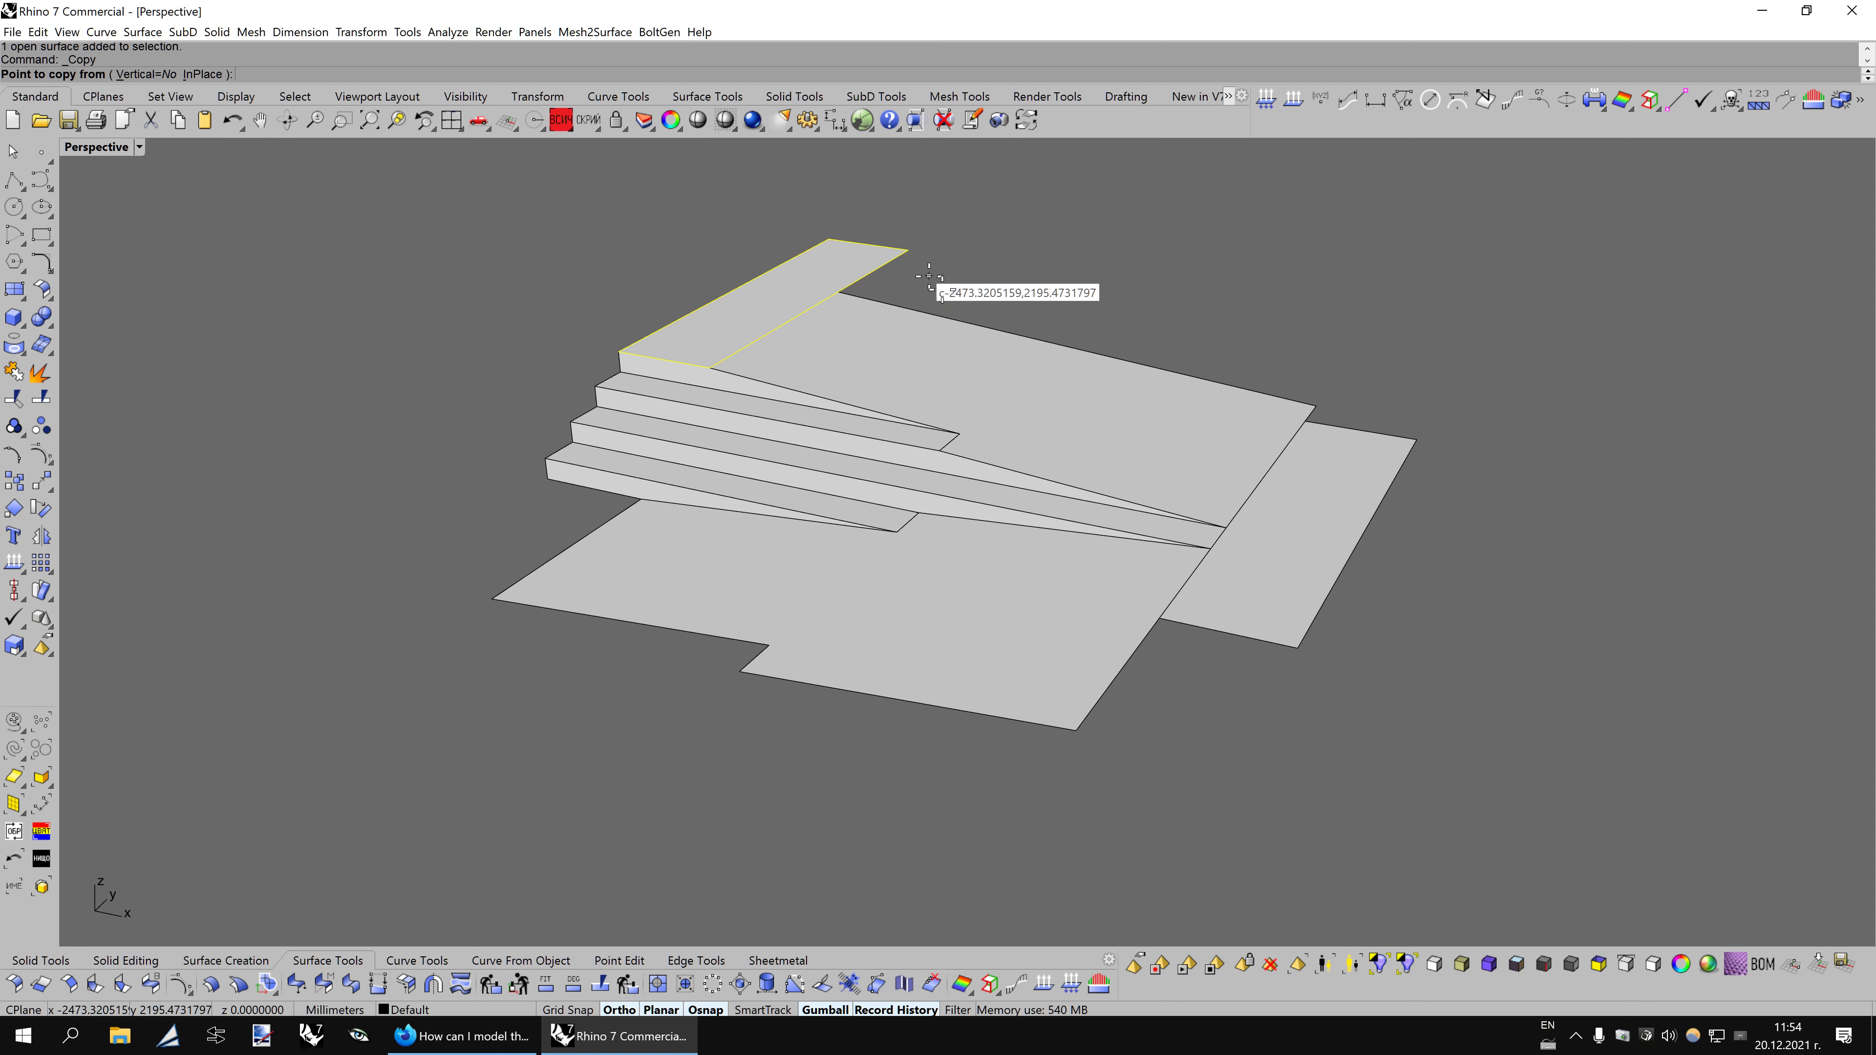
pyautogui.click(829, 239)
pyautogui.click(493, 598)
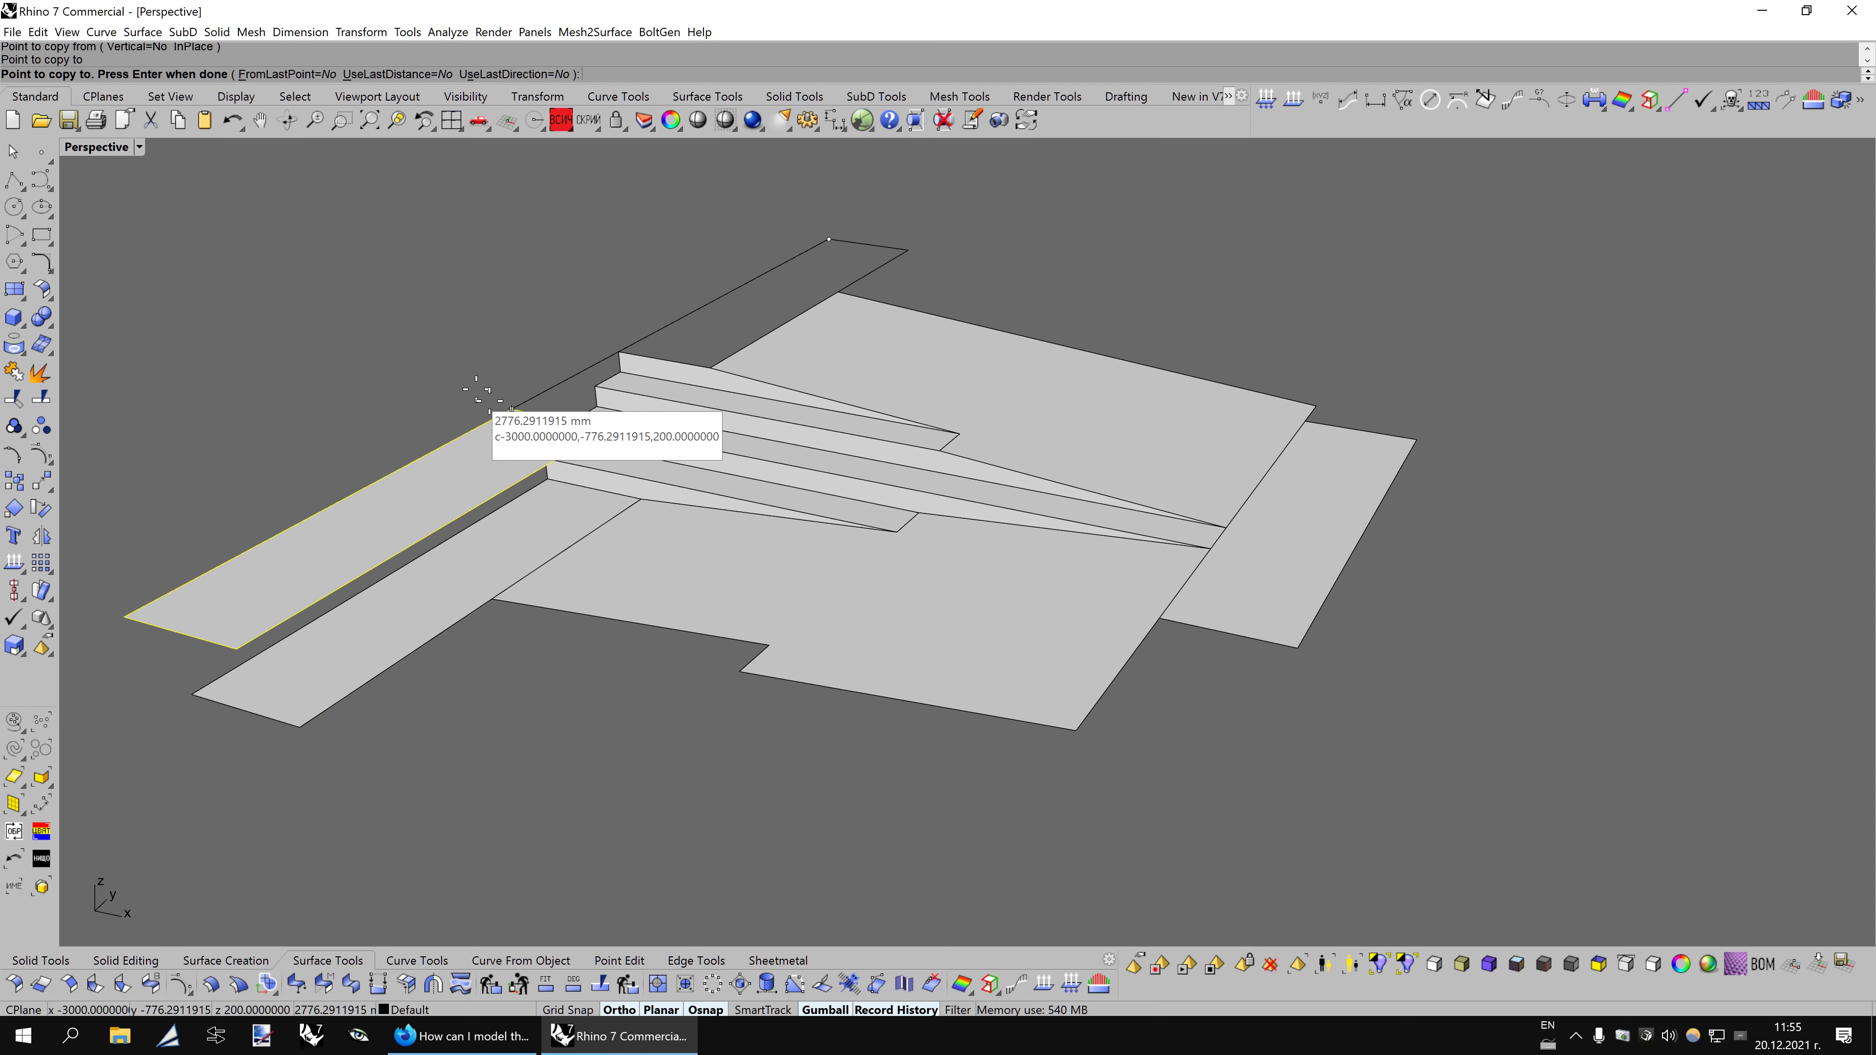
pyautogui.press('Return')
pyautogui.click(670, 532)
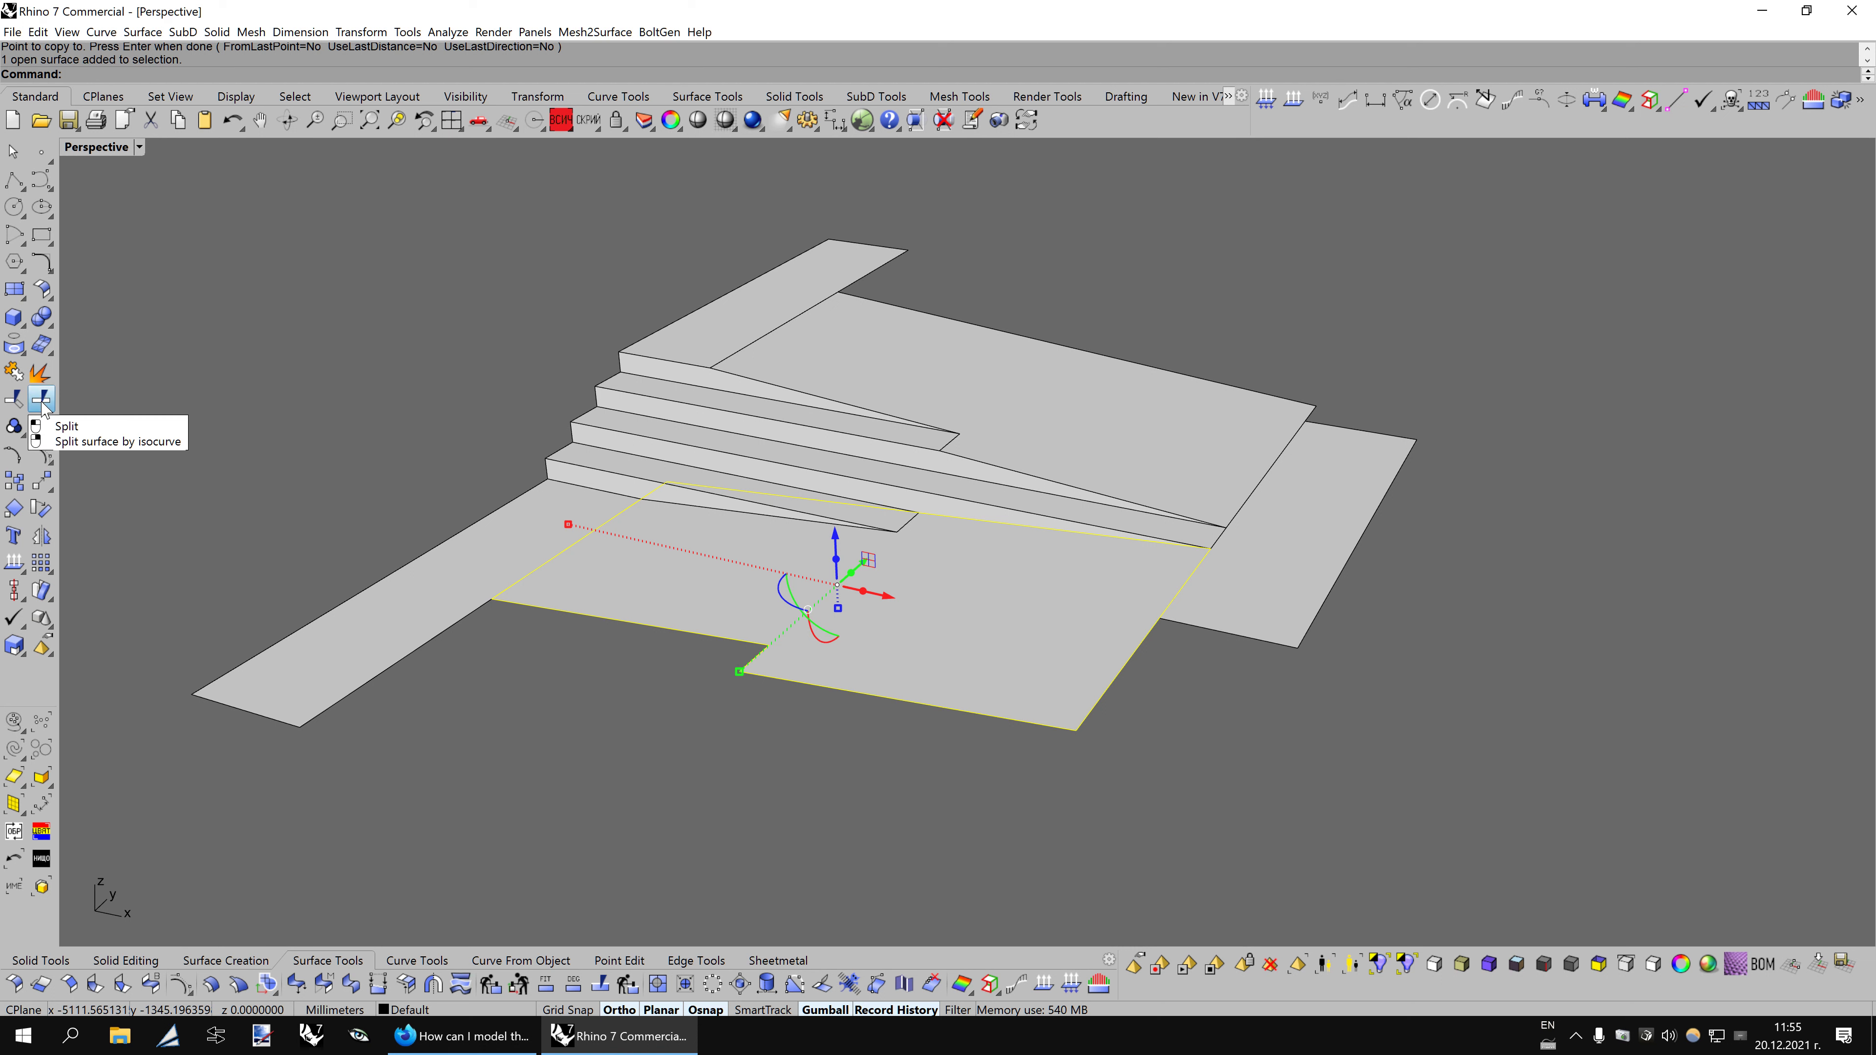
# Split the bottom landing with the sliver, delete the leftover piece, and check the reference photo.
pyautogui.click(38, 422)
pyautogui.click(731, 523)
pyautogui.press('Return')
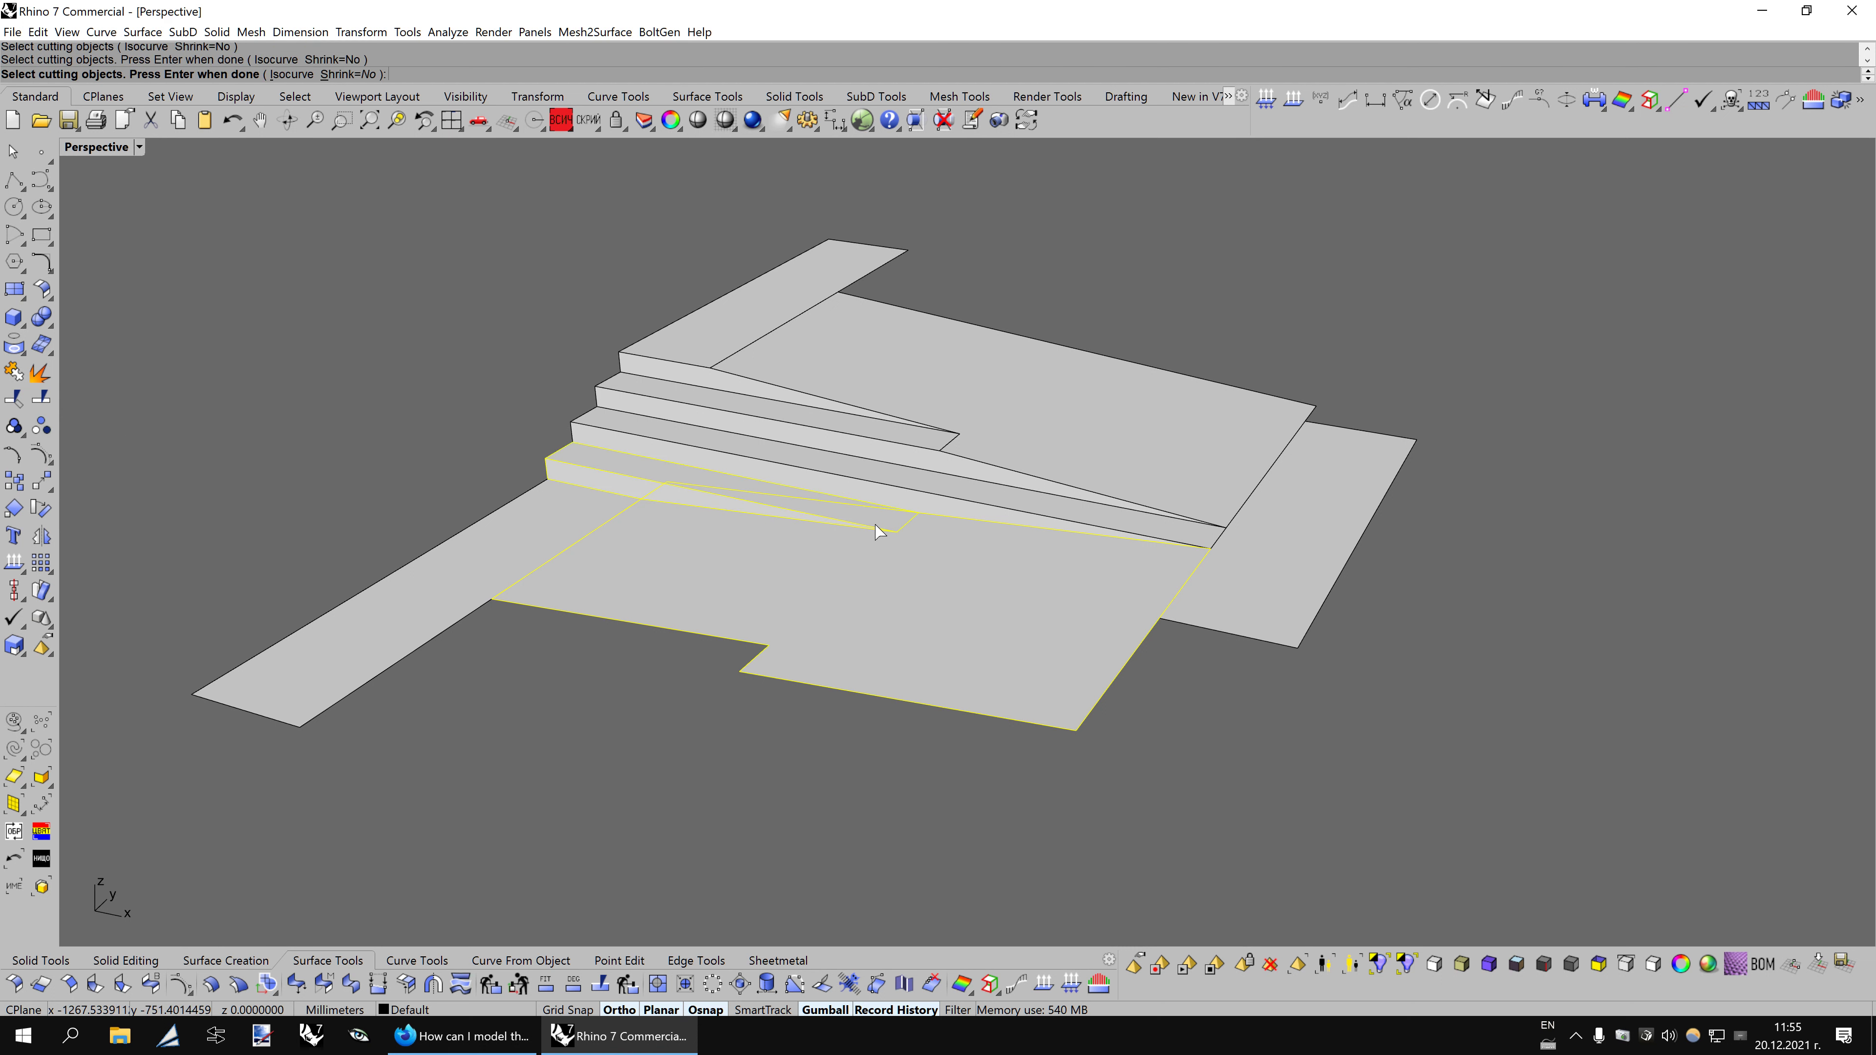
pyautogui.keyDown('ctrl'); pyautogui.click(981, 600); pyautogui.keyUp('ctrl')
pyautogui.press('Delete')
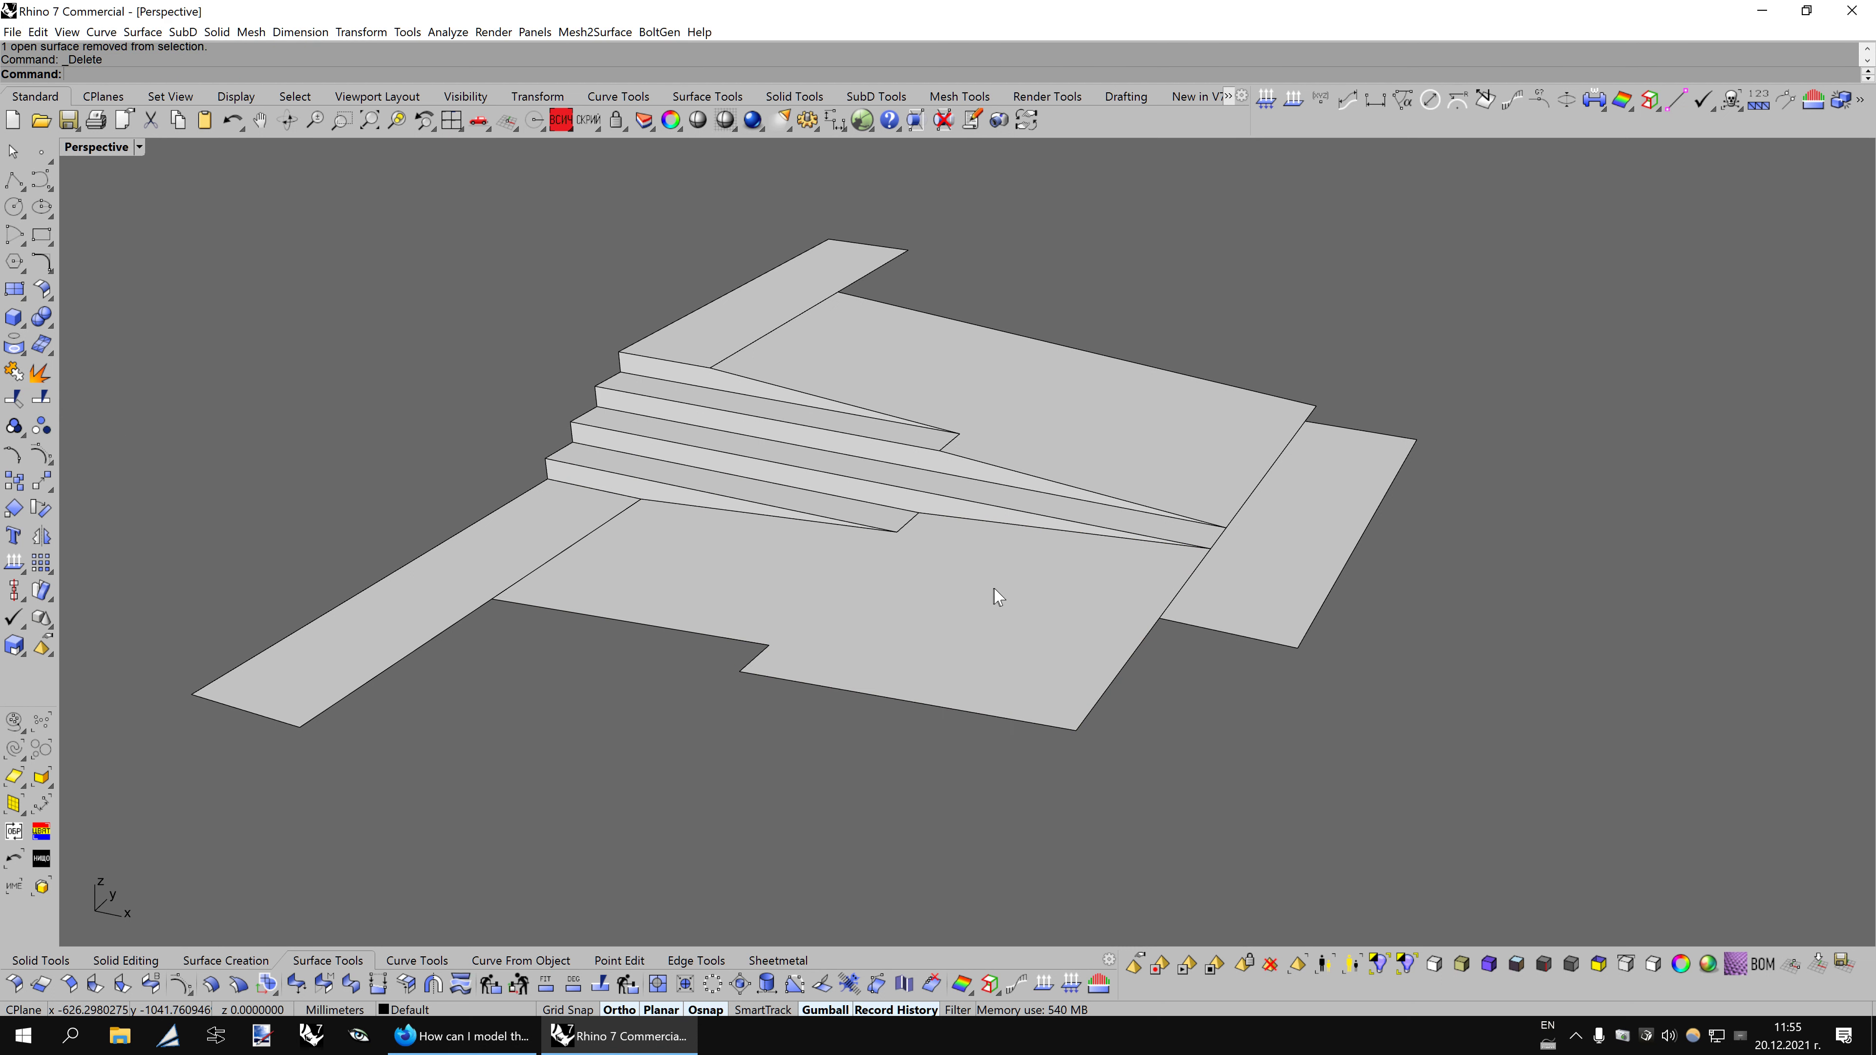
pyautogui.moveTo(996, 597)
pyautogui.mouseDown(button='right')
pyautogui.moveTo(1101, 617)
pyautogui.moveTo(1235, 704)
pyautogui.moveTo(1214, 640)
pyautogui.moveTo(1231, 588)
pyautogui.moveTo(1211, 613)
pyautogui.mouseUp(button='right')
pyautogui.click(462, 1037)
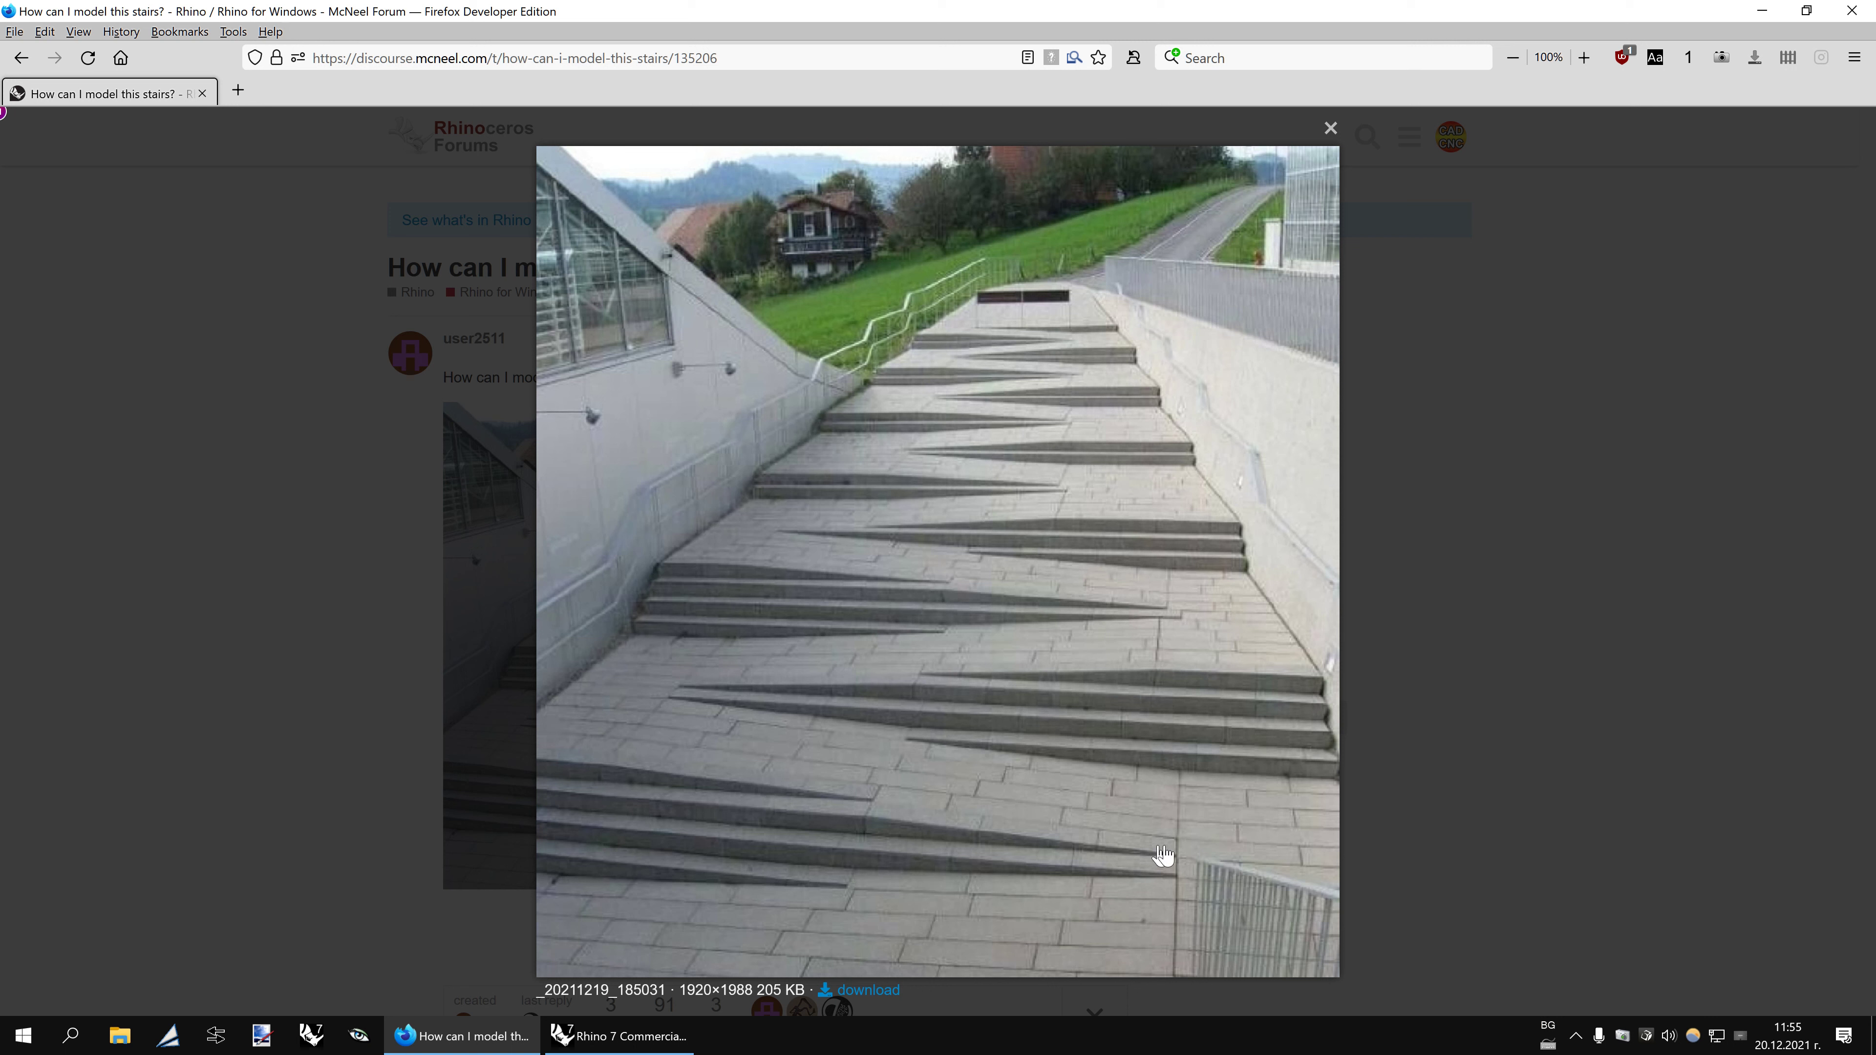
pyautogui.click(694, 1040)
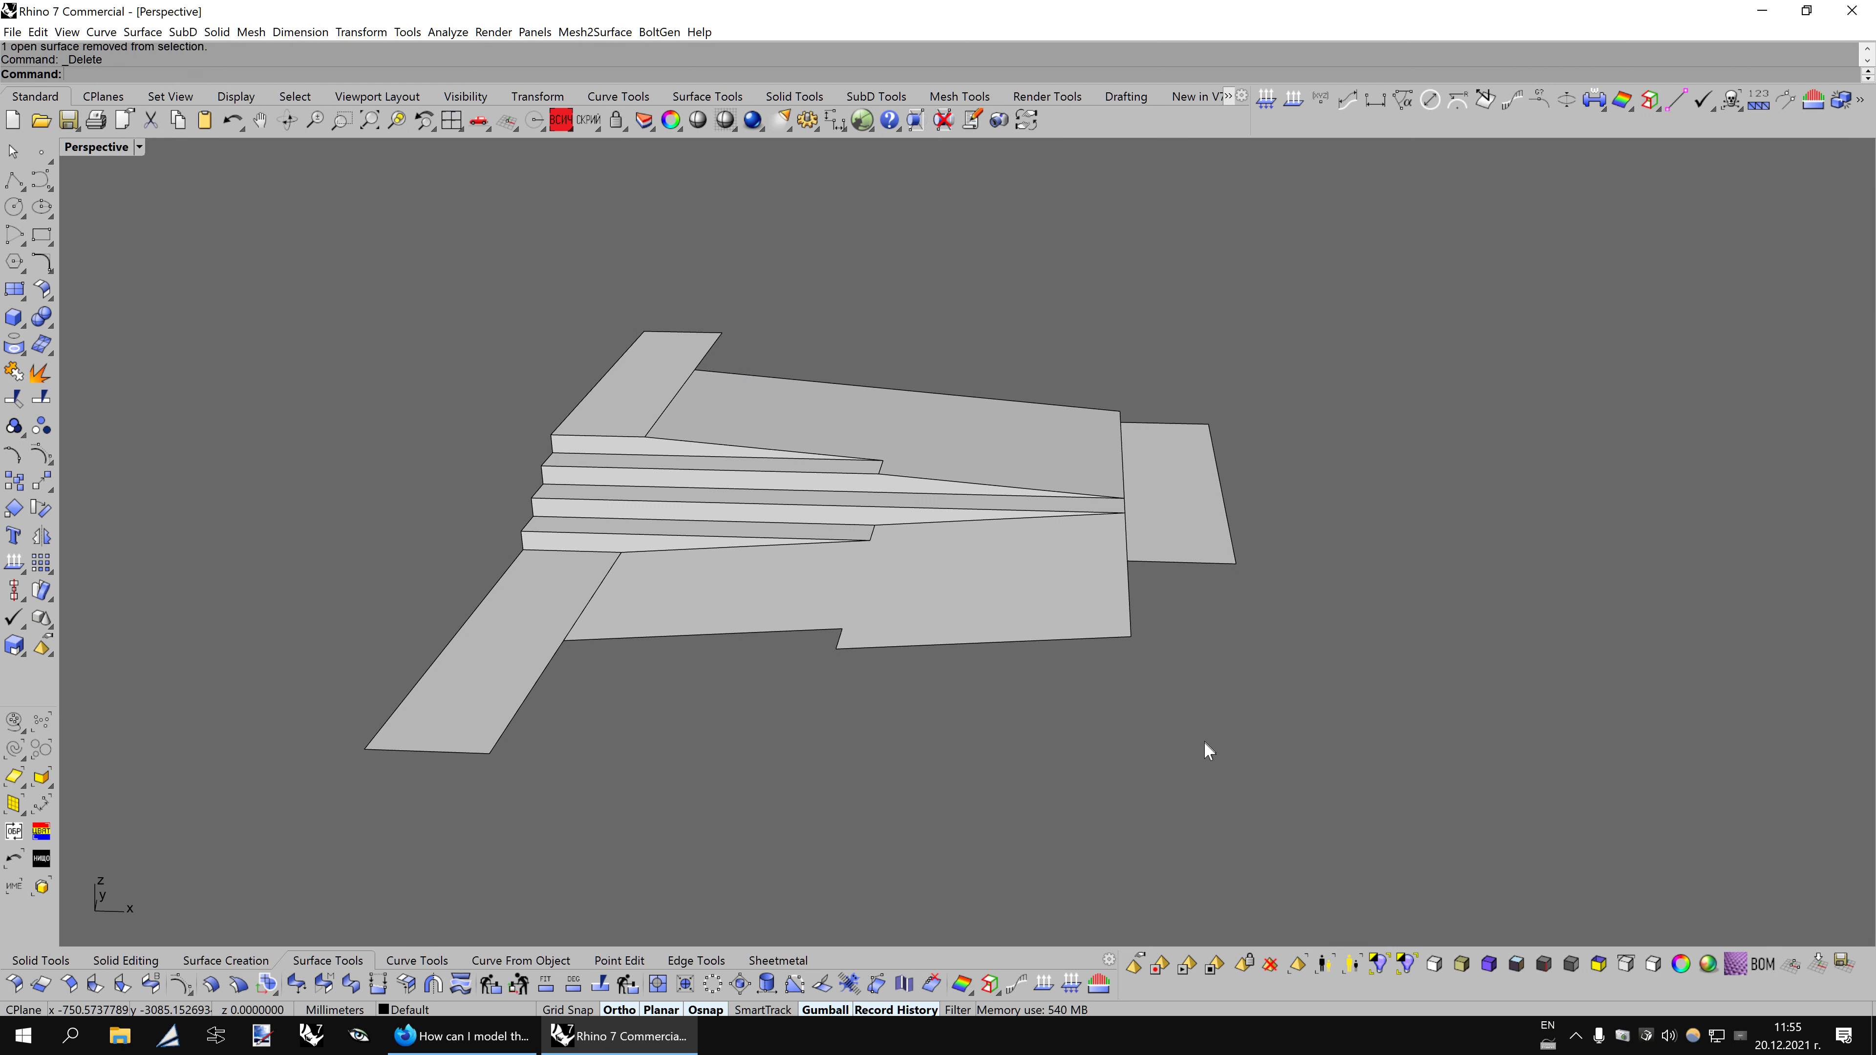
# Stretch the front landing surface one-directionally out to the left.
pyautogui.moveTo(1204, 742); pyautogui.dragTo(1063, 761, button='right')
pyautogui.click(1052, 680)
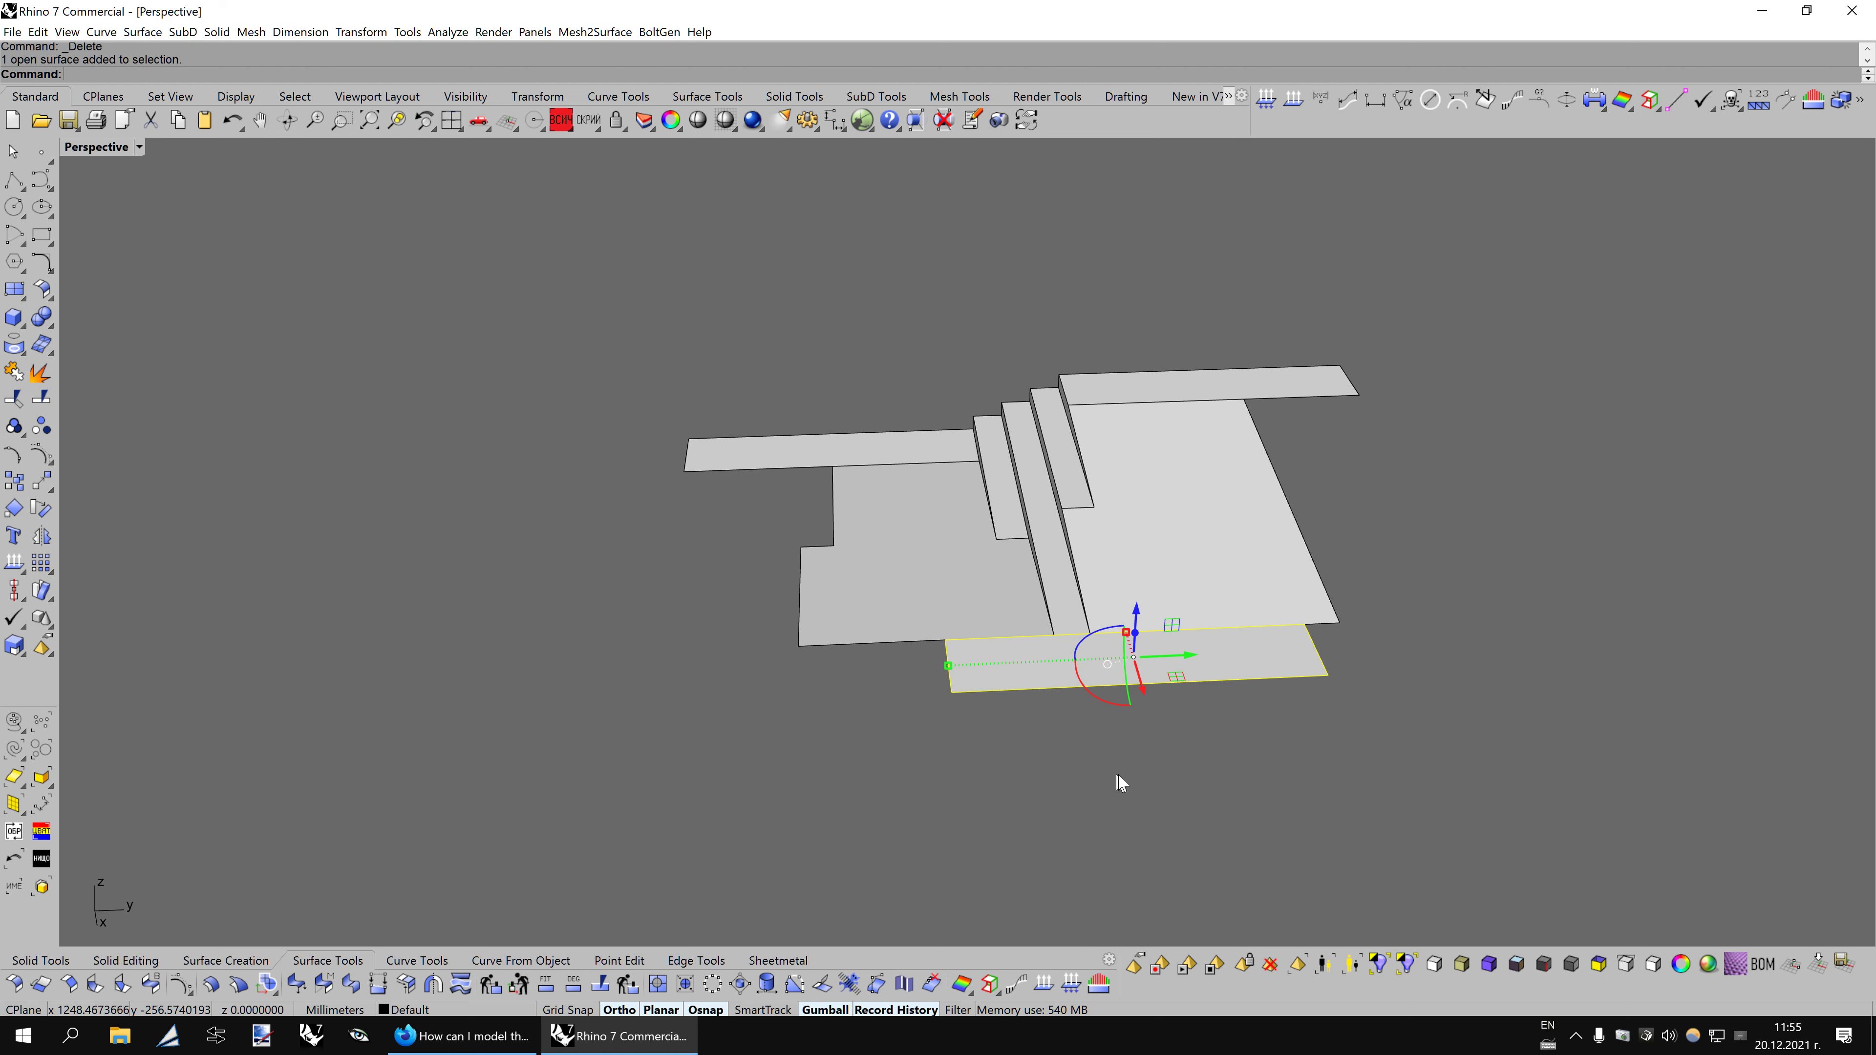
pyautogui.click(1091, 807)
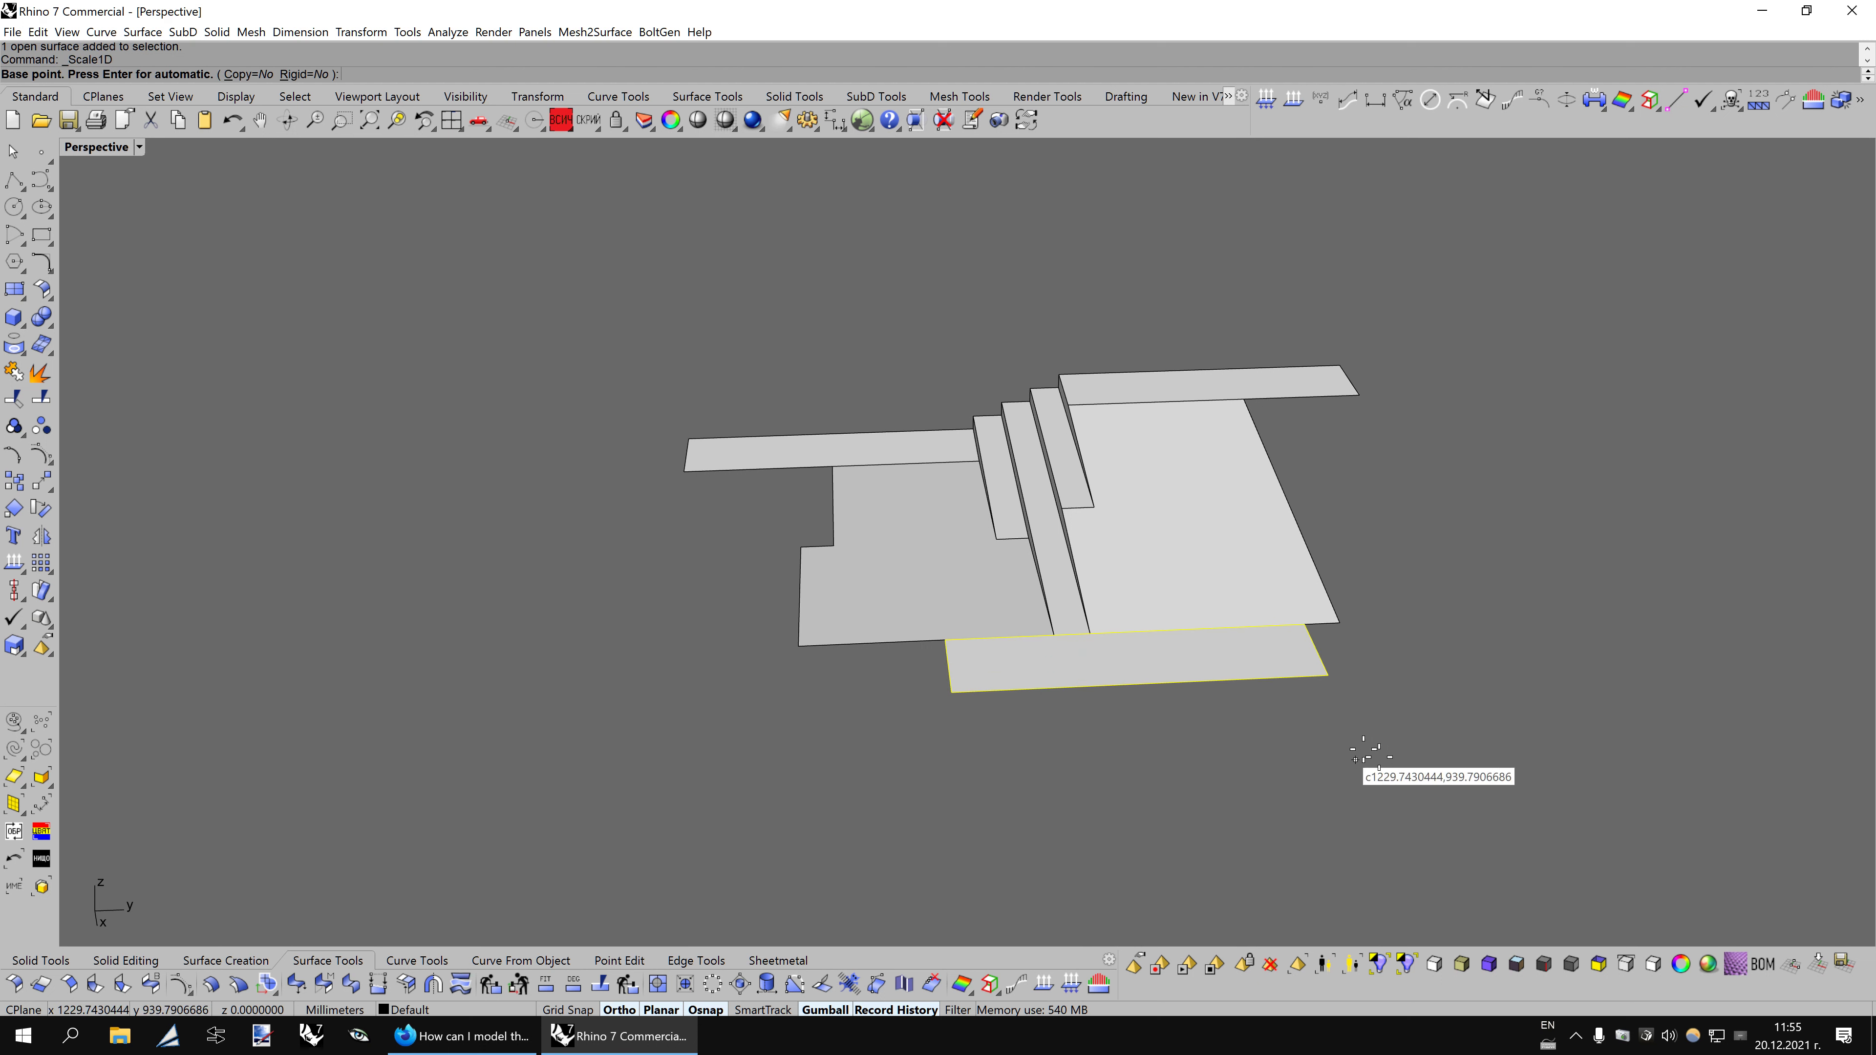
pyautogui.click(1328, 674)
pyautogui.click(935, 692)
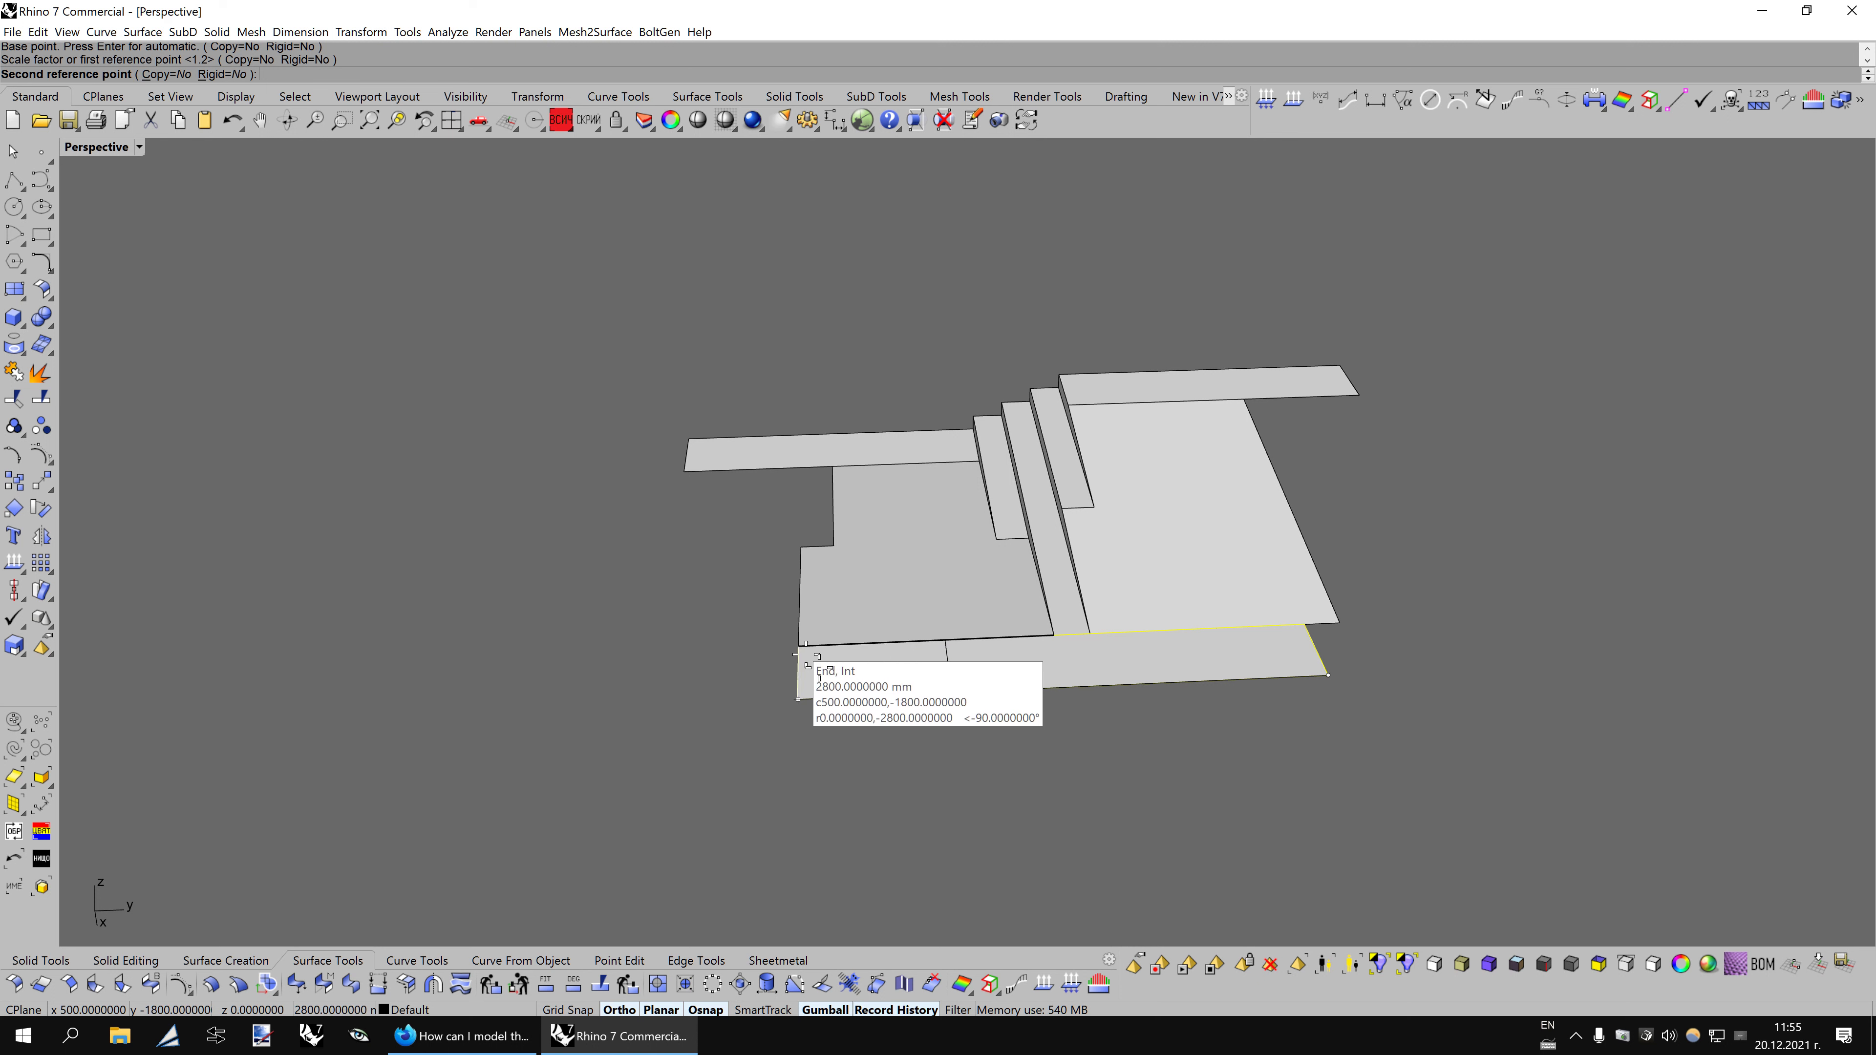
pyautogui.click(800, 699)
# Untrim the front landing to restore its notched corner.
pyautogui.moveTo(1072, 782)
pyautogui.mouseDown(button='right')
pyautogui.moveTo(1151, 783)
pyautogui.moveTo(1077, 616)
pyautogui.moveTo(1056, 656)
pyautogui.mouseUp(button='right')
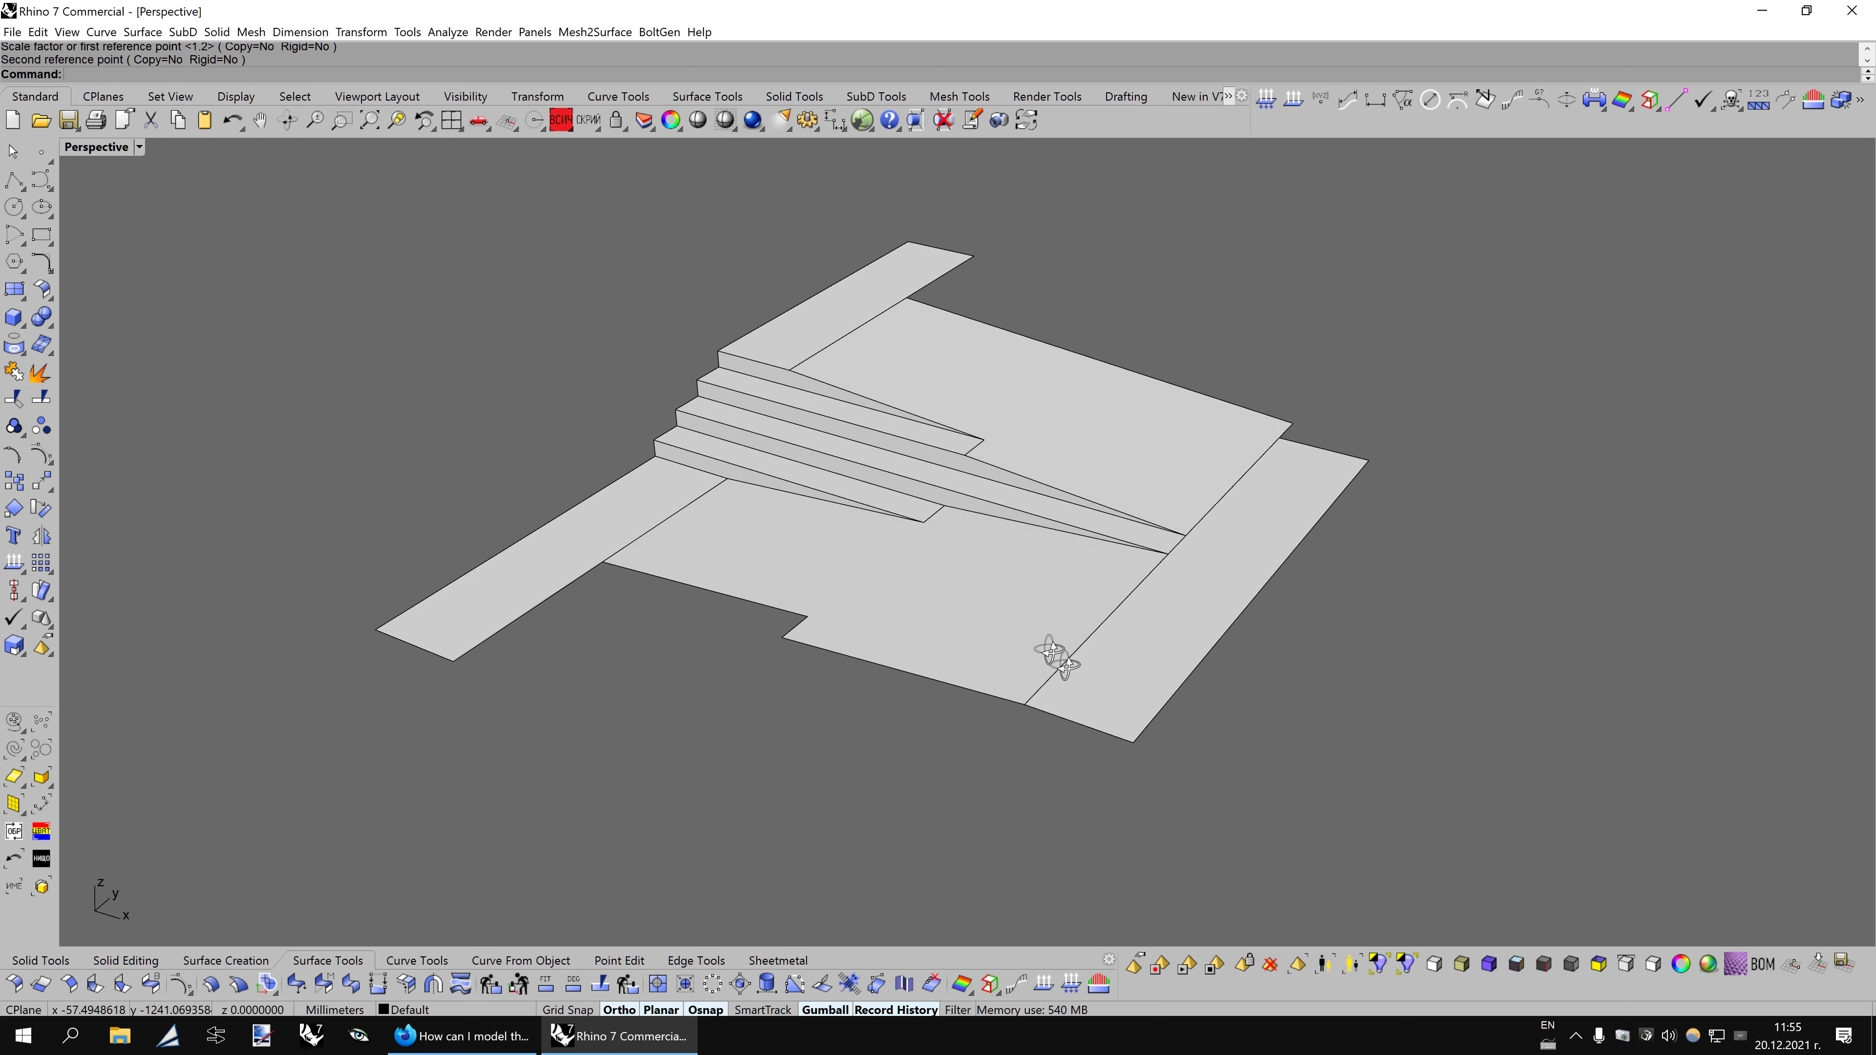
pyautogui.click(659, 985)
pyautogui.click(701, 591)
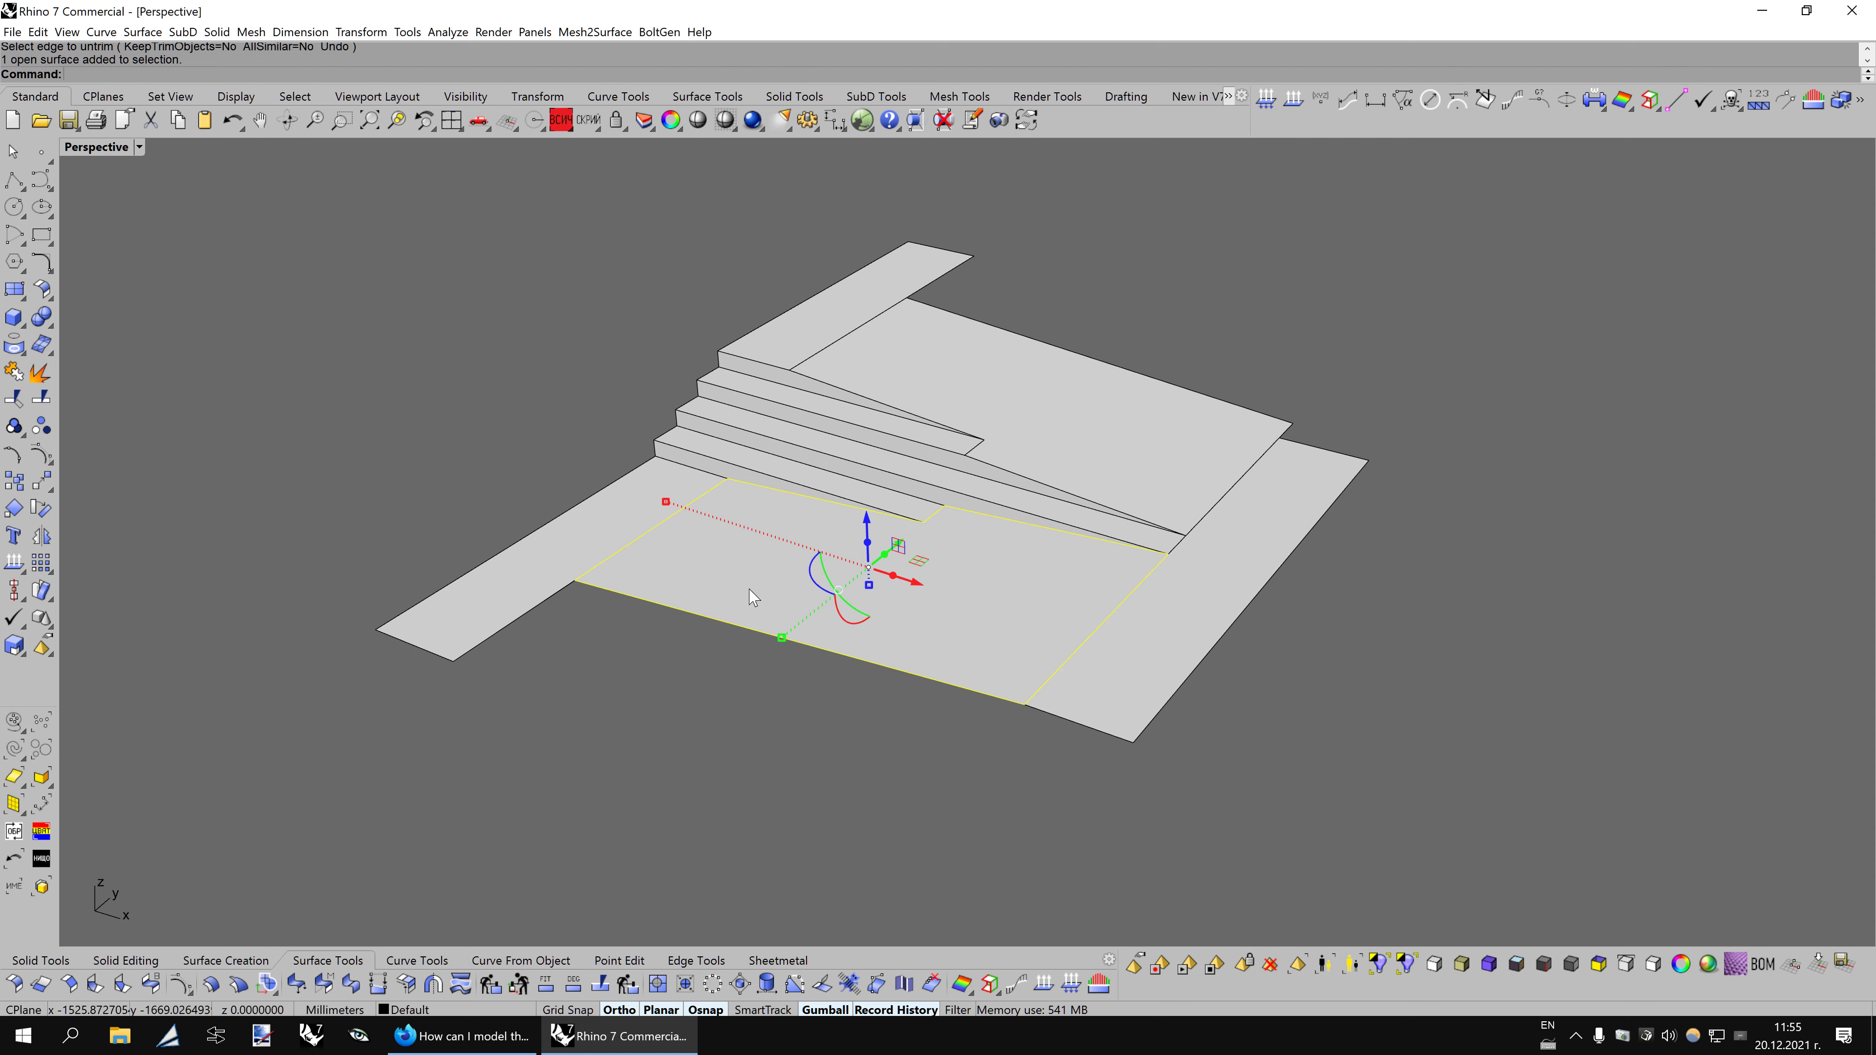
pyautogui.click(490, 748)
# Scale1D the front-left strip so it ends at the front landing's edge.
pyautogui.moveTo(490, 748); pyautogui.dragTo(1059, 741, button='right')
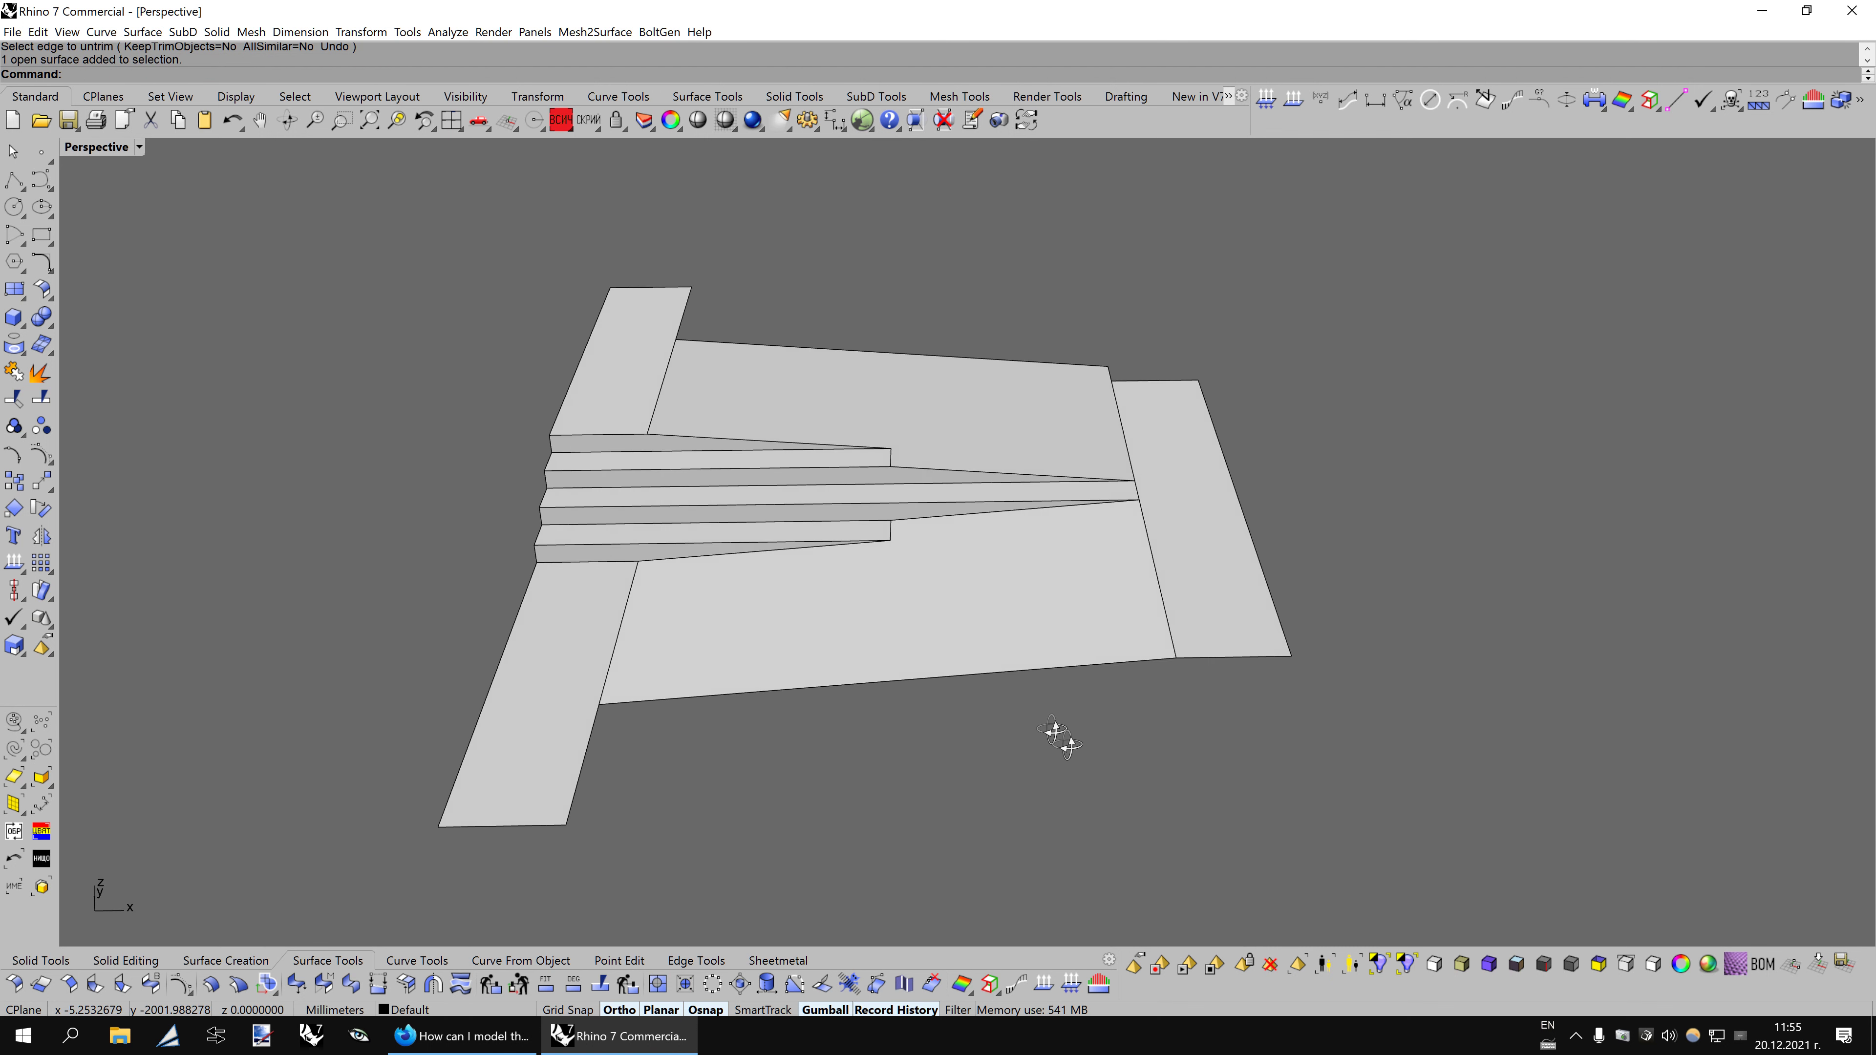
pyautogui.click(583, 682)
pyautogui.middleClick(712, 733)
pyautogui.click(709, 746)
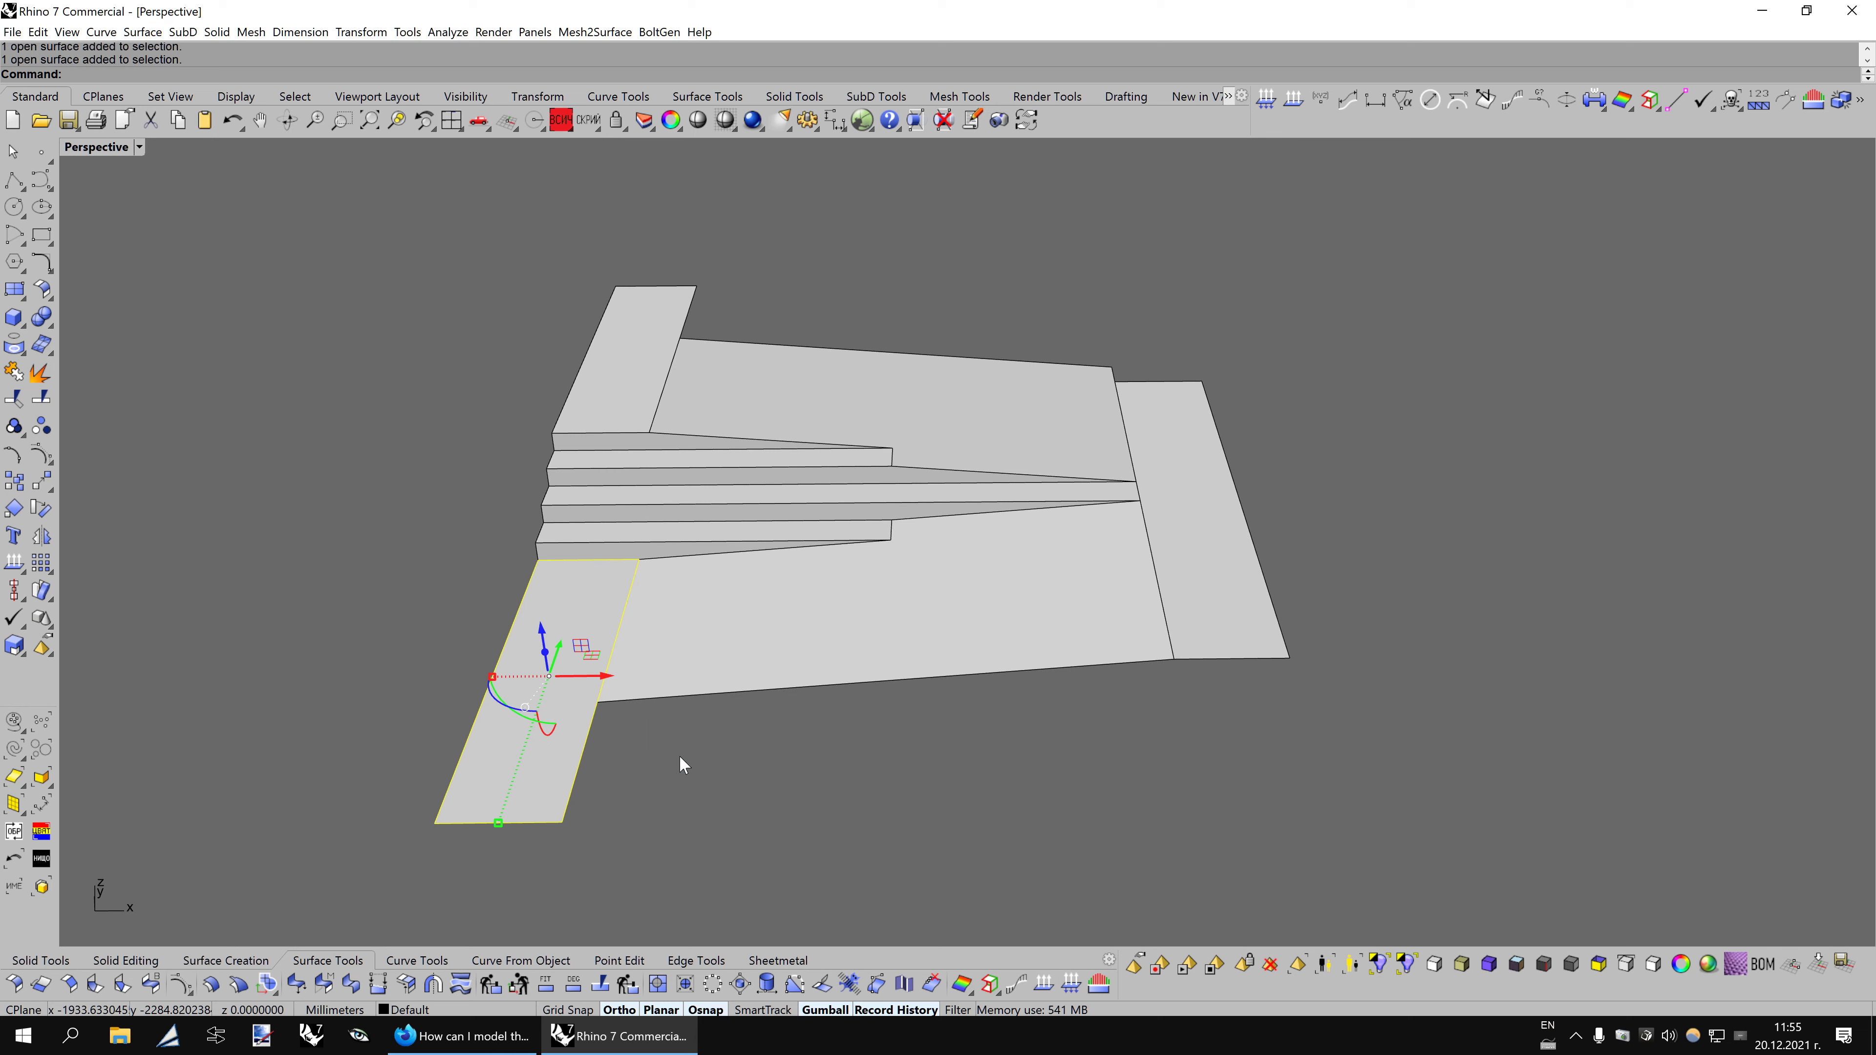
pyautogui.click(639, 560)
pyautogui.click(563, 822)
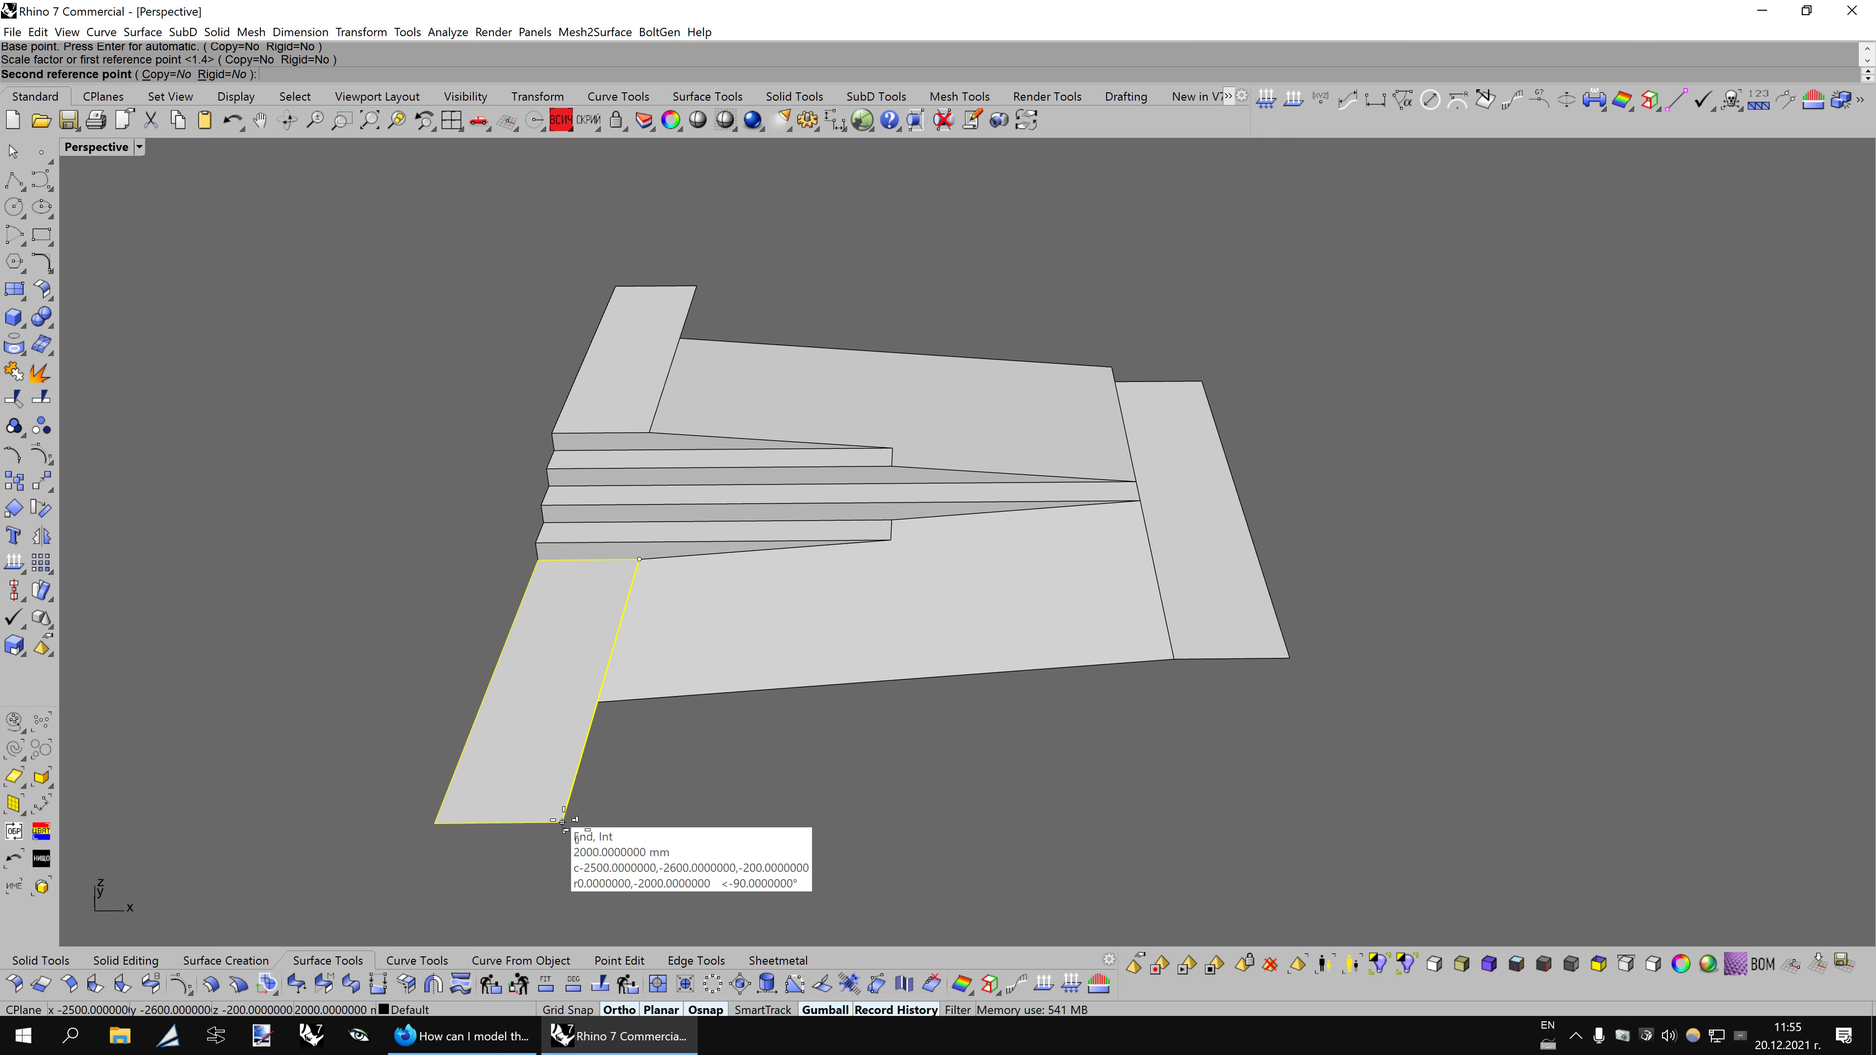
pyautogui.click(597, 700)
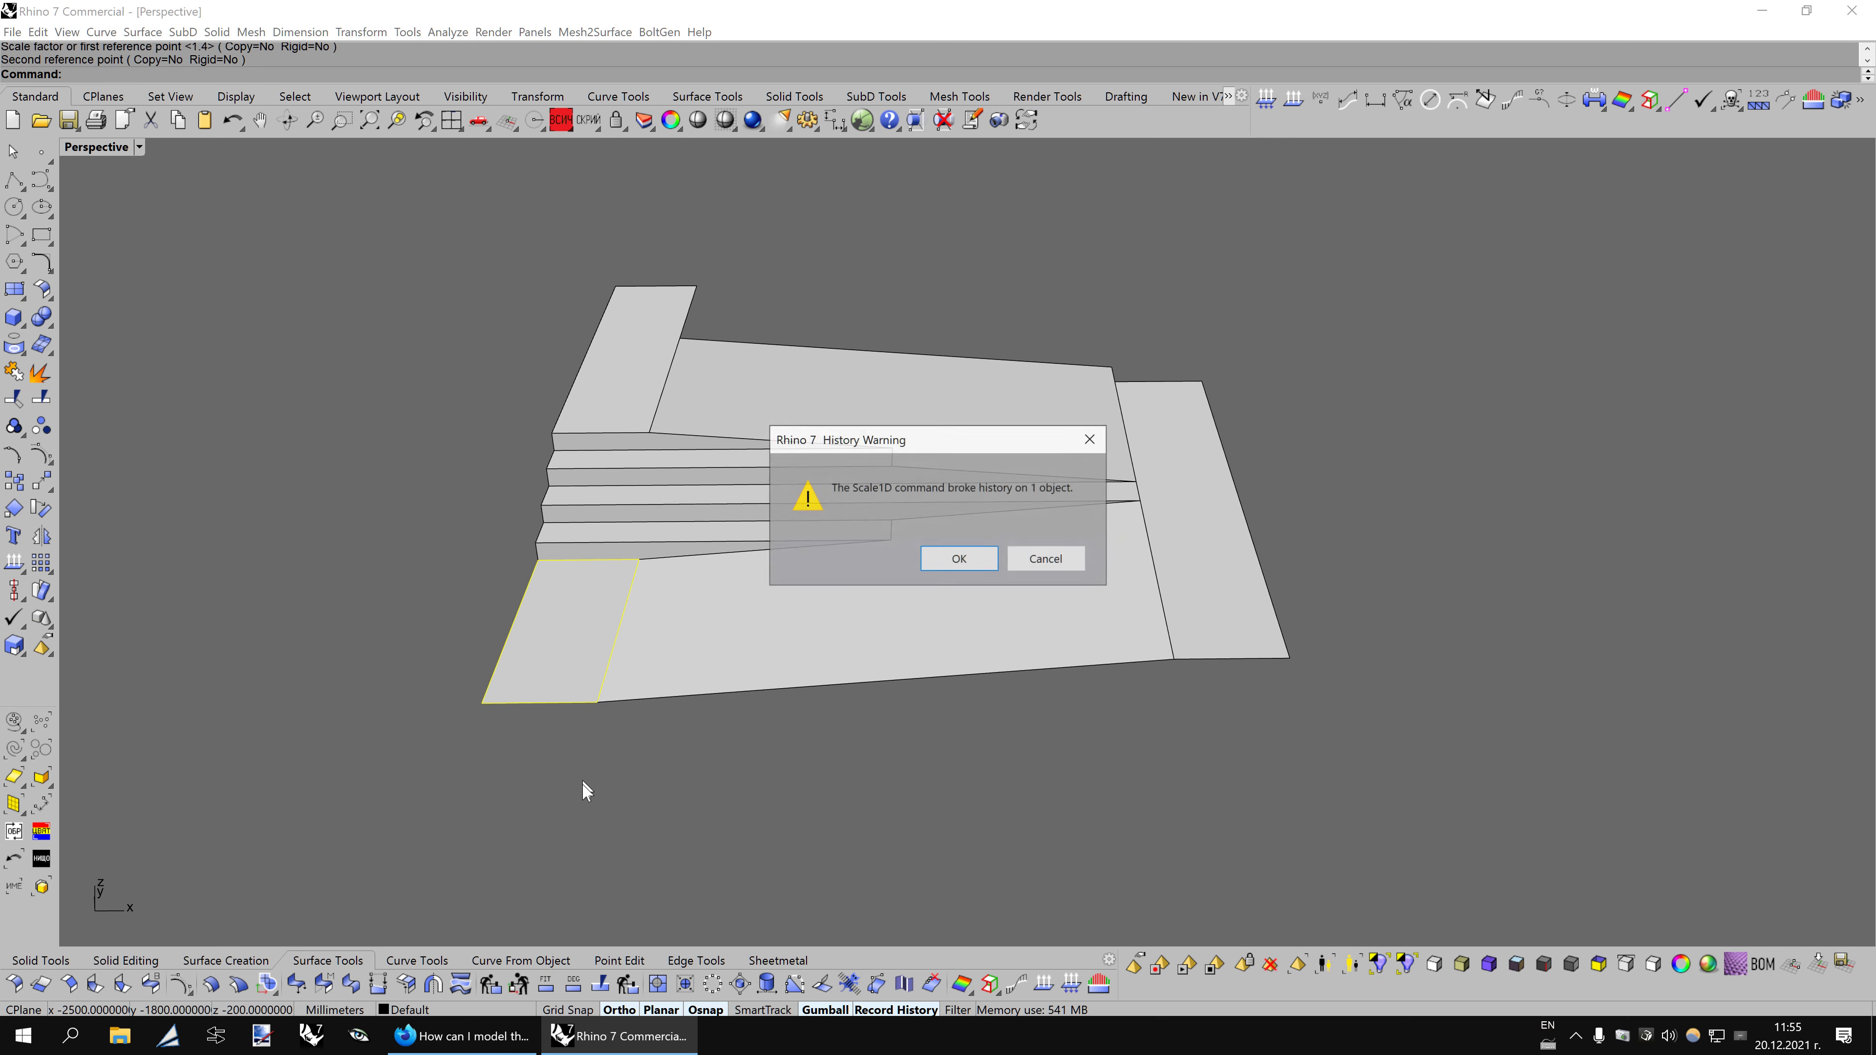
pyautogui.click(944, 565)
# Orbit and zoom the view, then select the seven wedge step surfaces.
pyautogui.moveTo(1179, 760); pyautogui.dragTo(1302, 719, button='right')
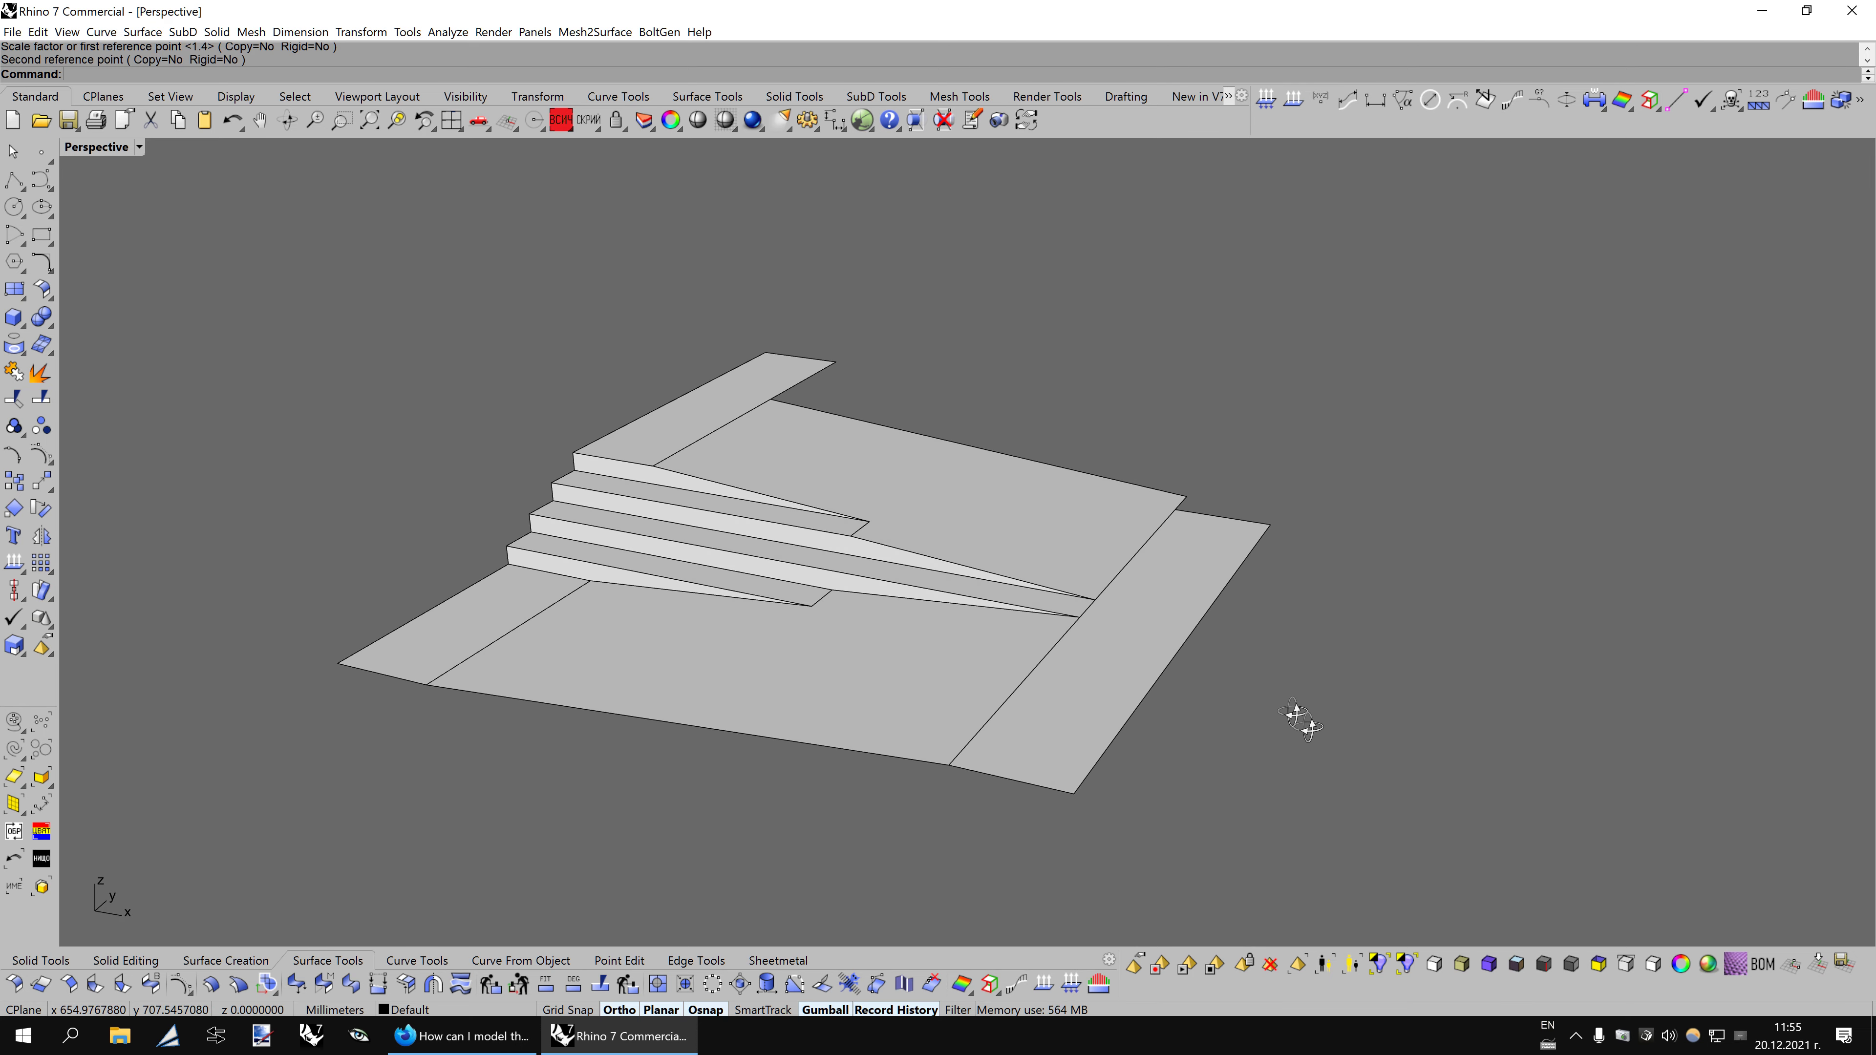
pyautogui.moveTo(1300, 720); pyautogui.dragTo(1319, 724, button='right')
pyautogui.scroll(2, 873, 626)
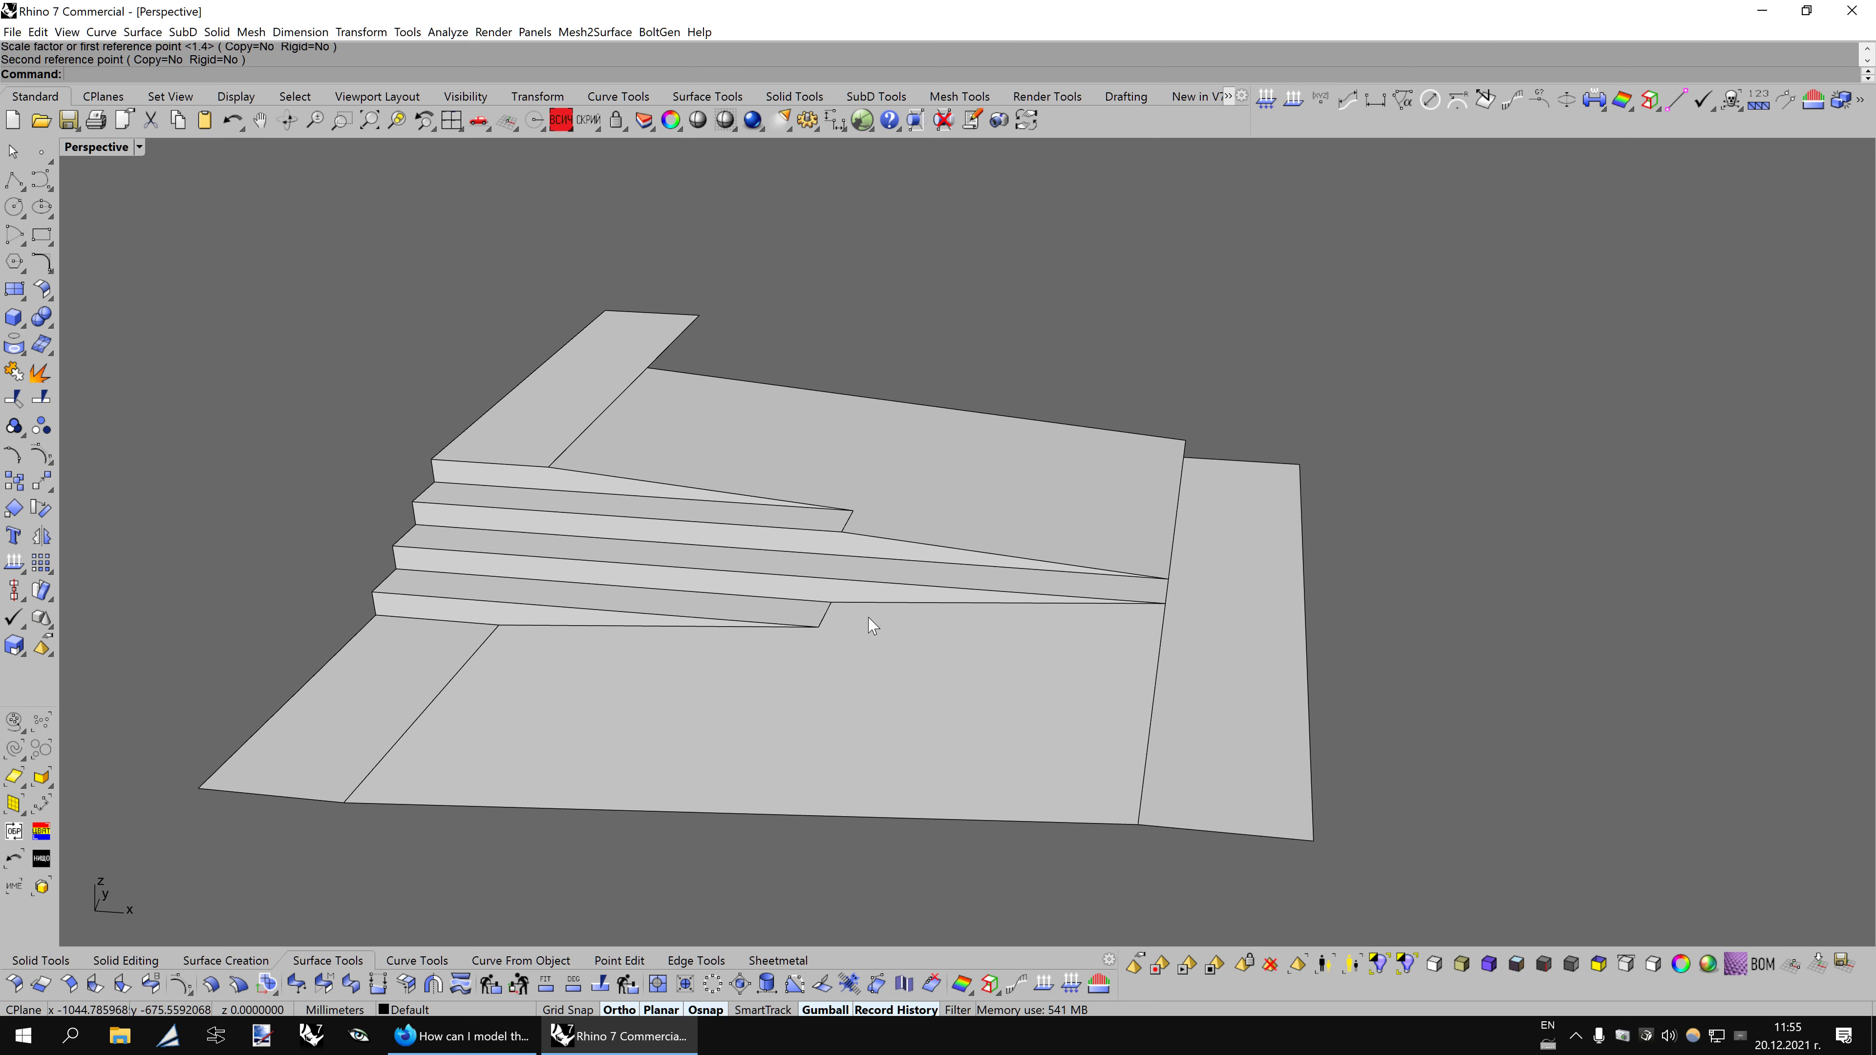
pyautogui.moveTo(418, 398); pyautogui.dragTo(1256, 683)
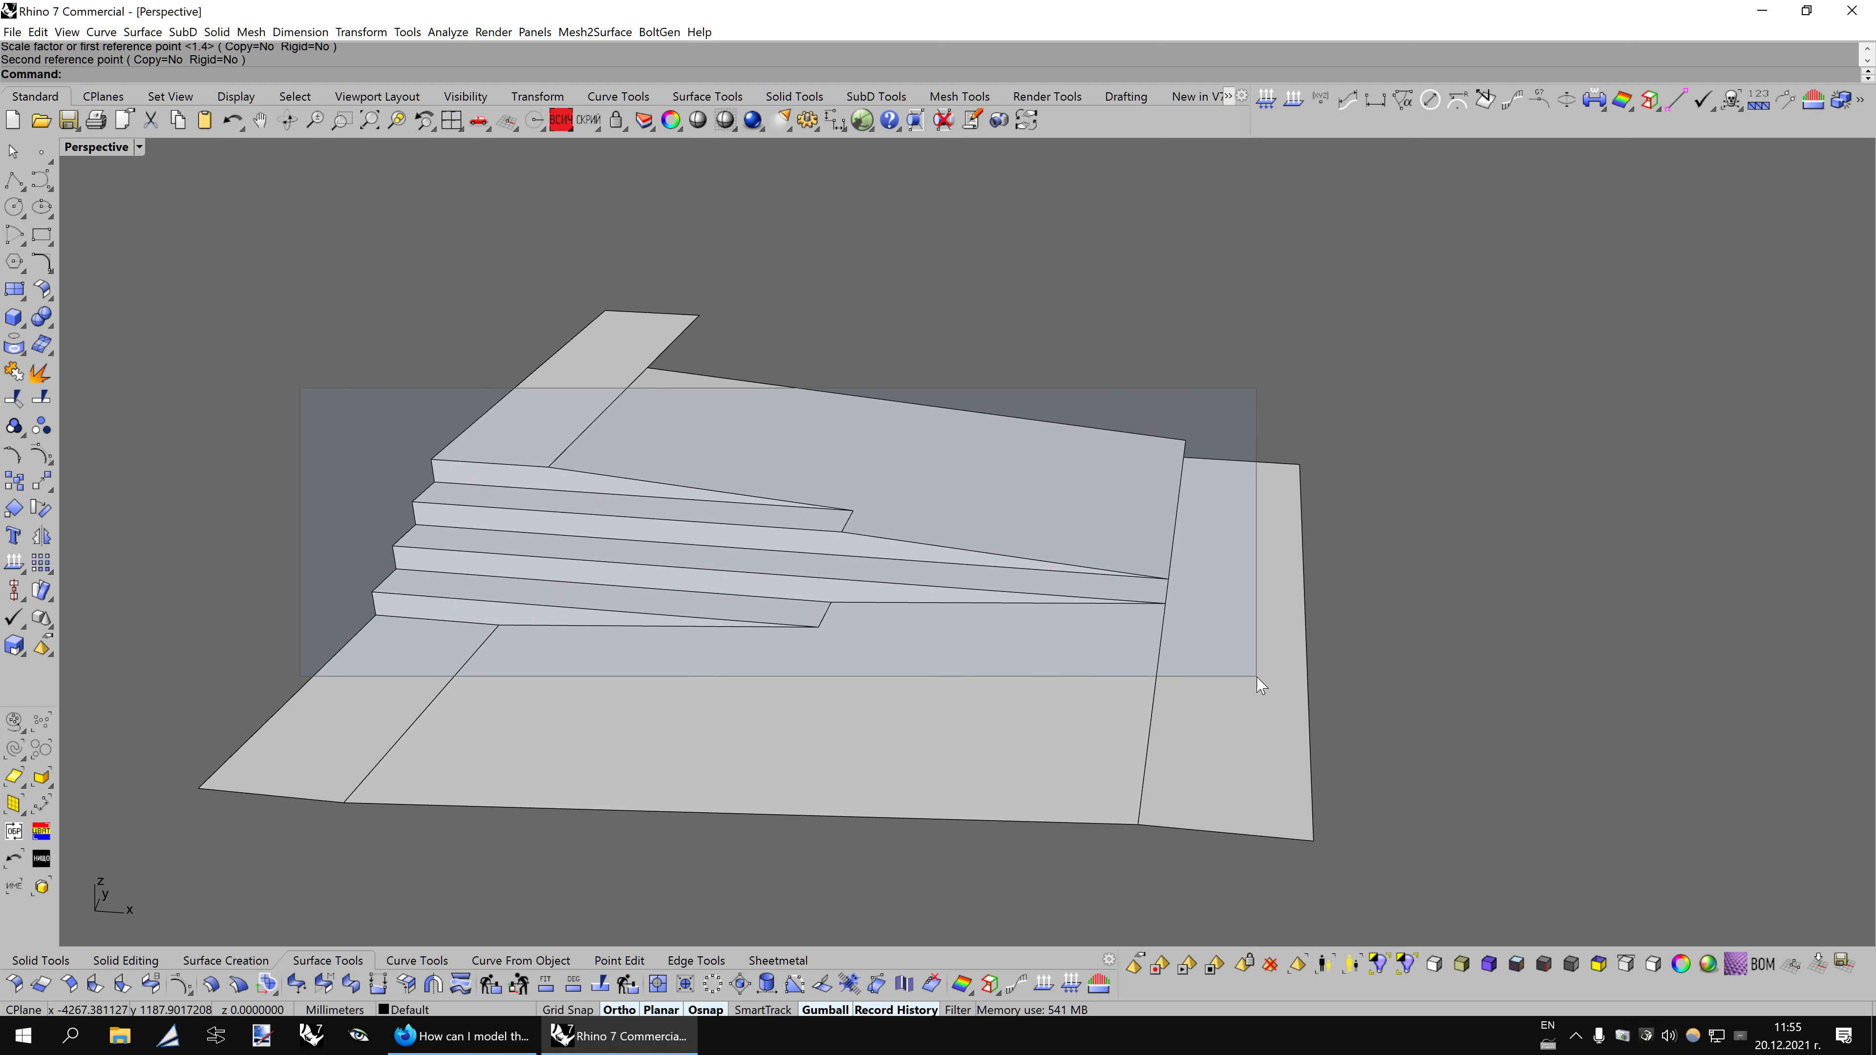
# Mirror the seven wedge steps across the back edge and reselect the mirrored copies.
pyautogui.moveTo(1257, 682); pyautogui.dragTo(1238, 754, button='right')
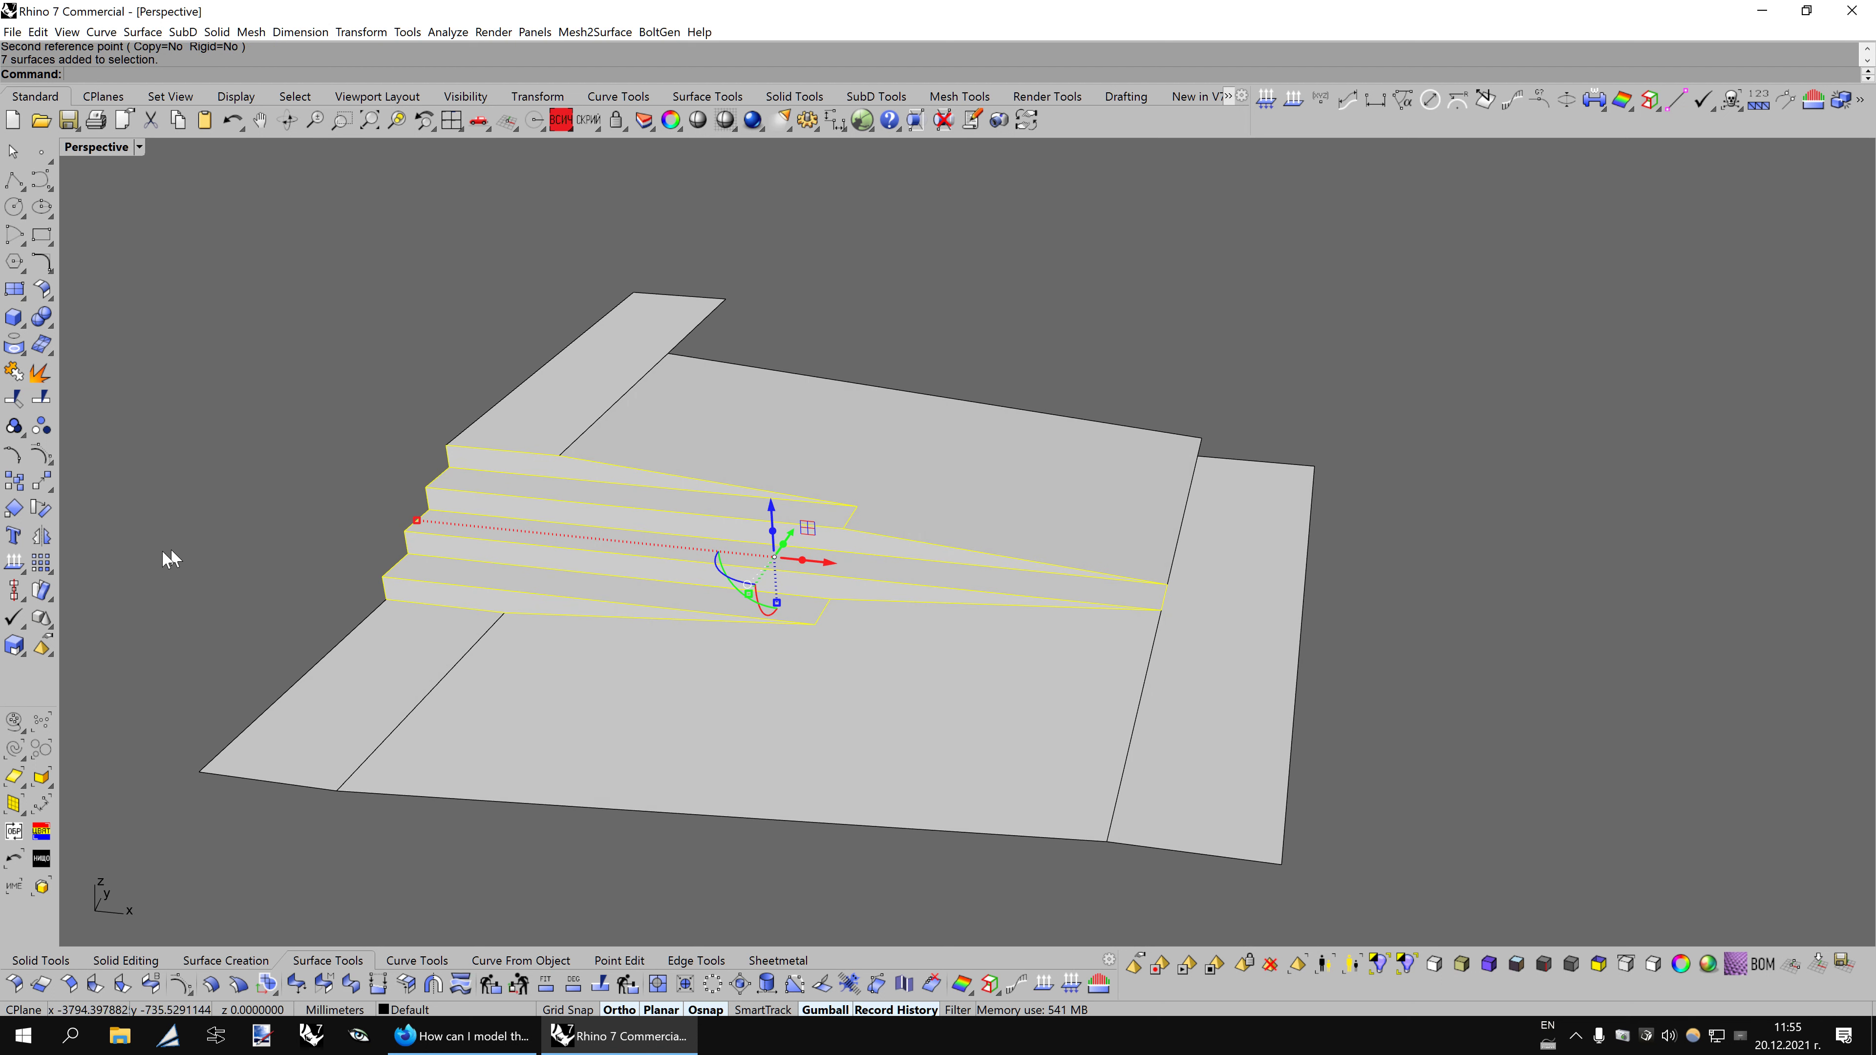
pyautogui.moveTo(365, 573)
pyautogui.mouseDown(button='right')
pyautogui.moveTo(1227, 654)
pyautogui.moveTo(692, 584)
pyautogui.mouseUp(button='right')
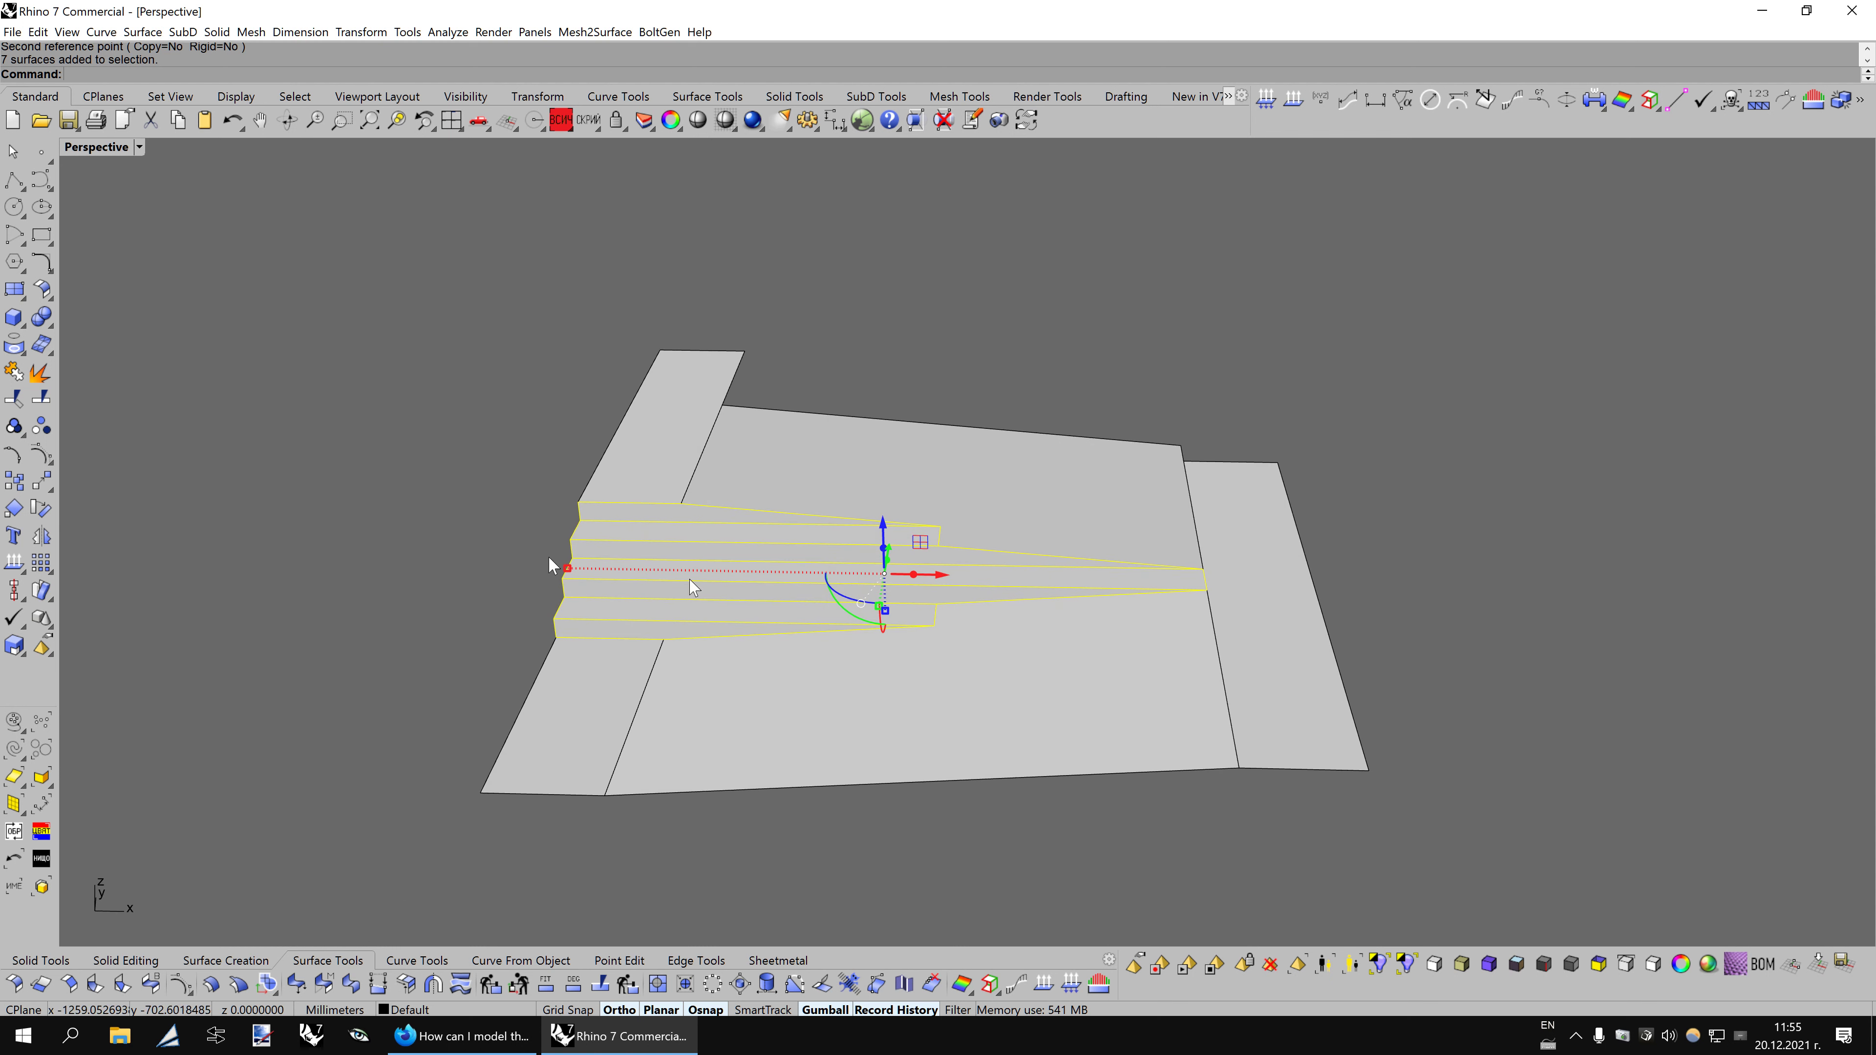
pyautogui.click(43, 537)
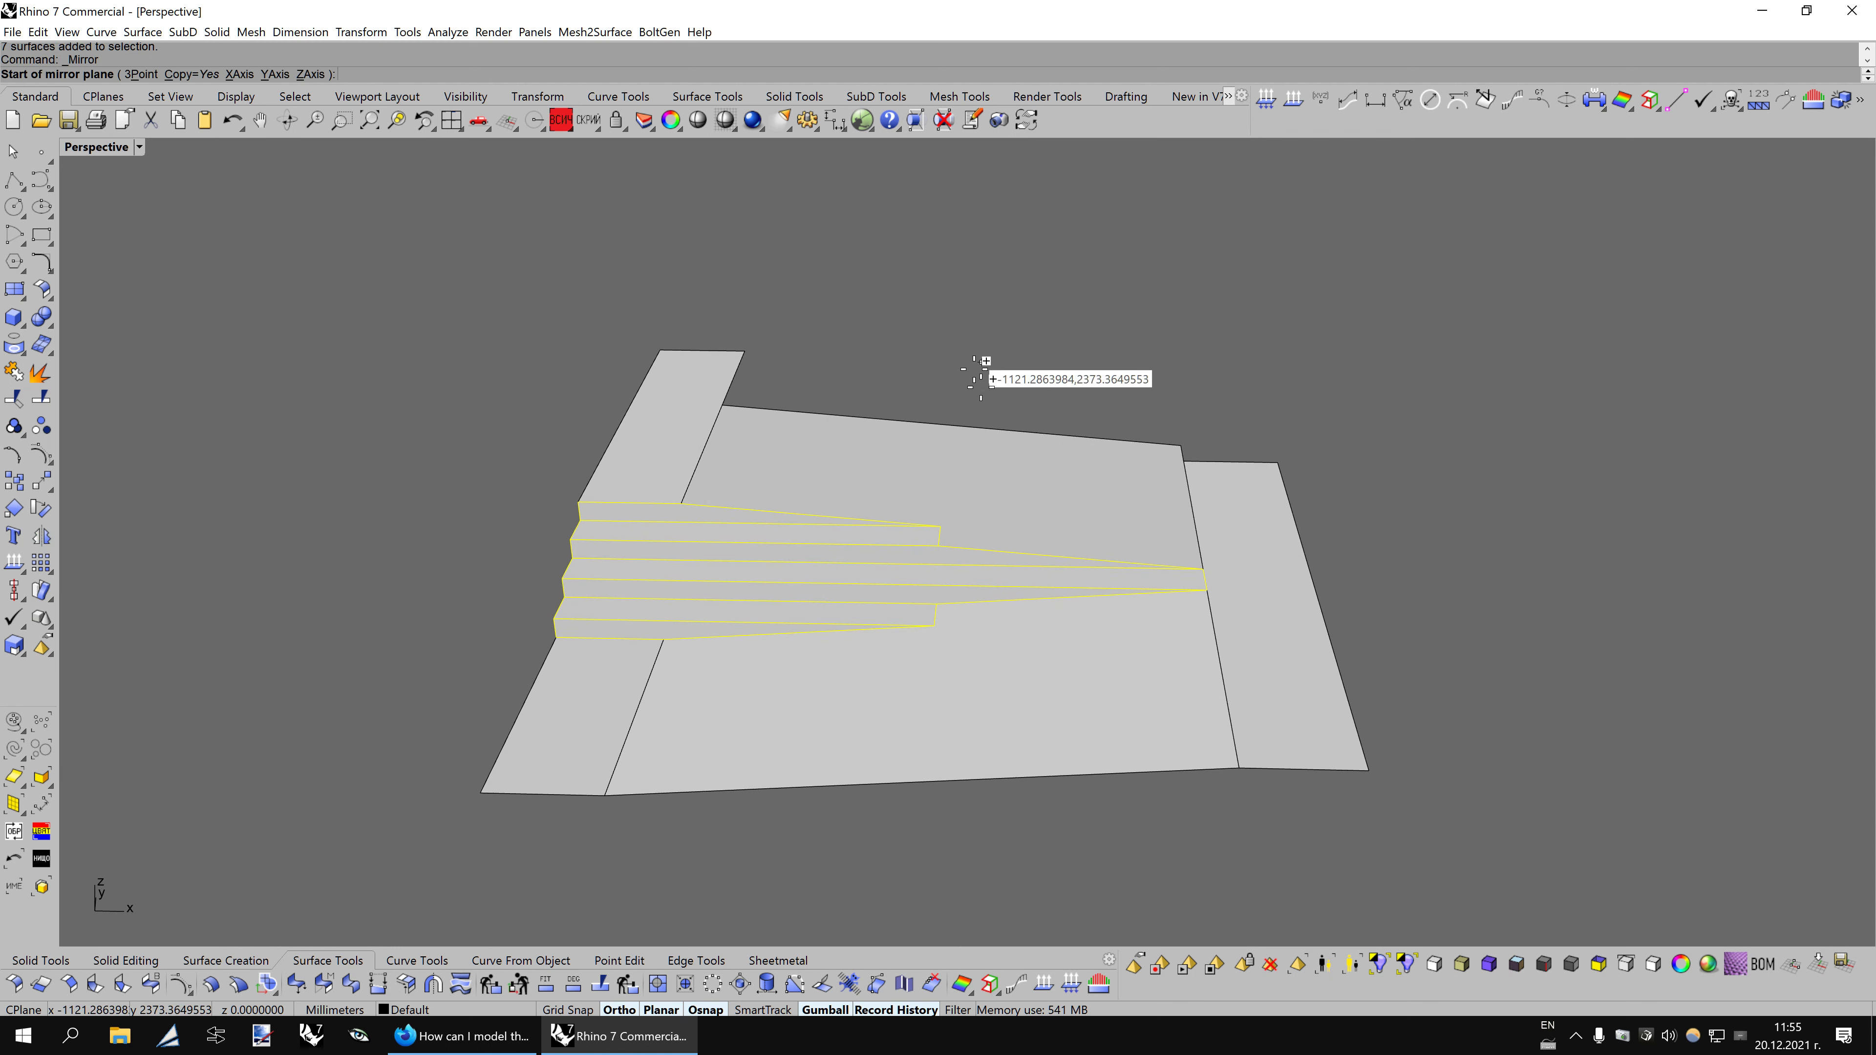
pyautogui.click(936, 424)
pyautogui.click(968, 312)
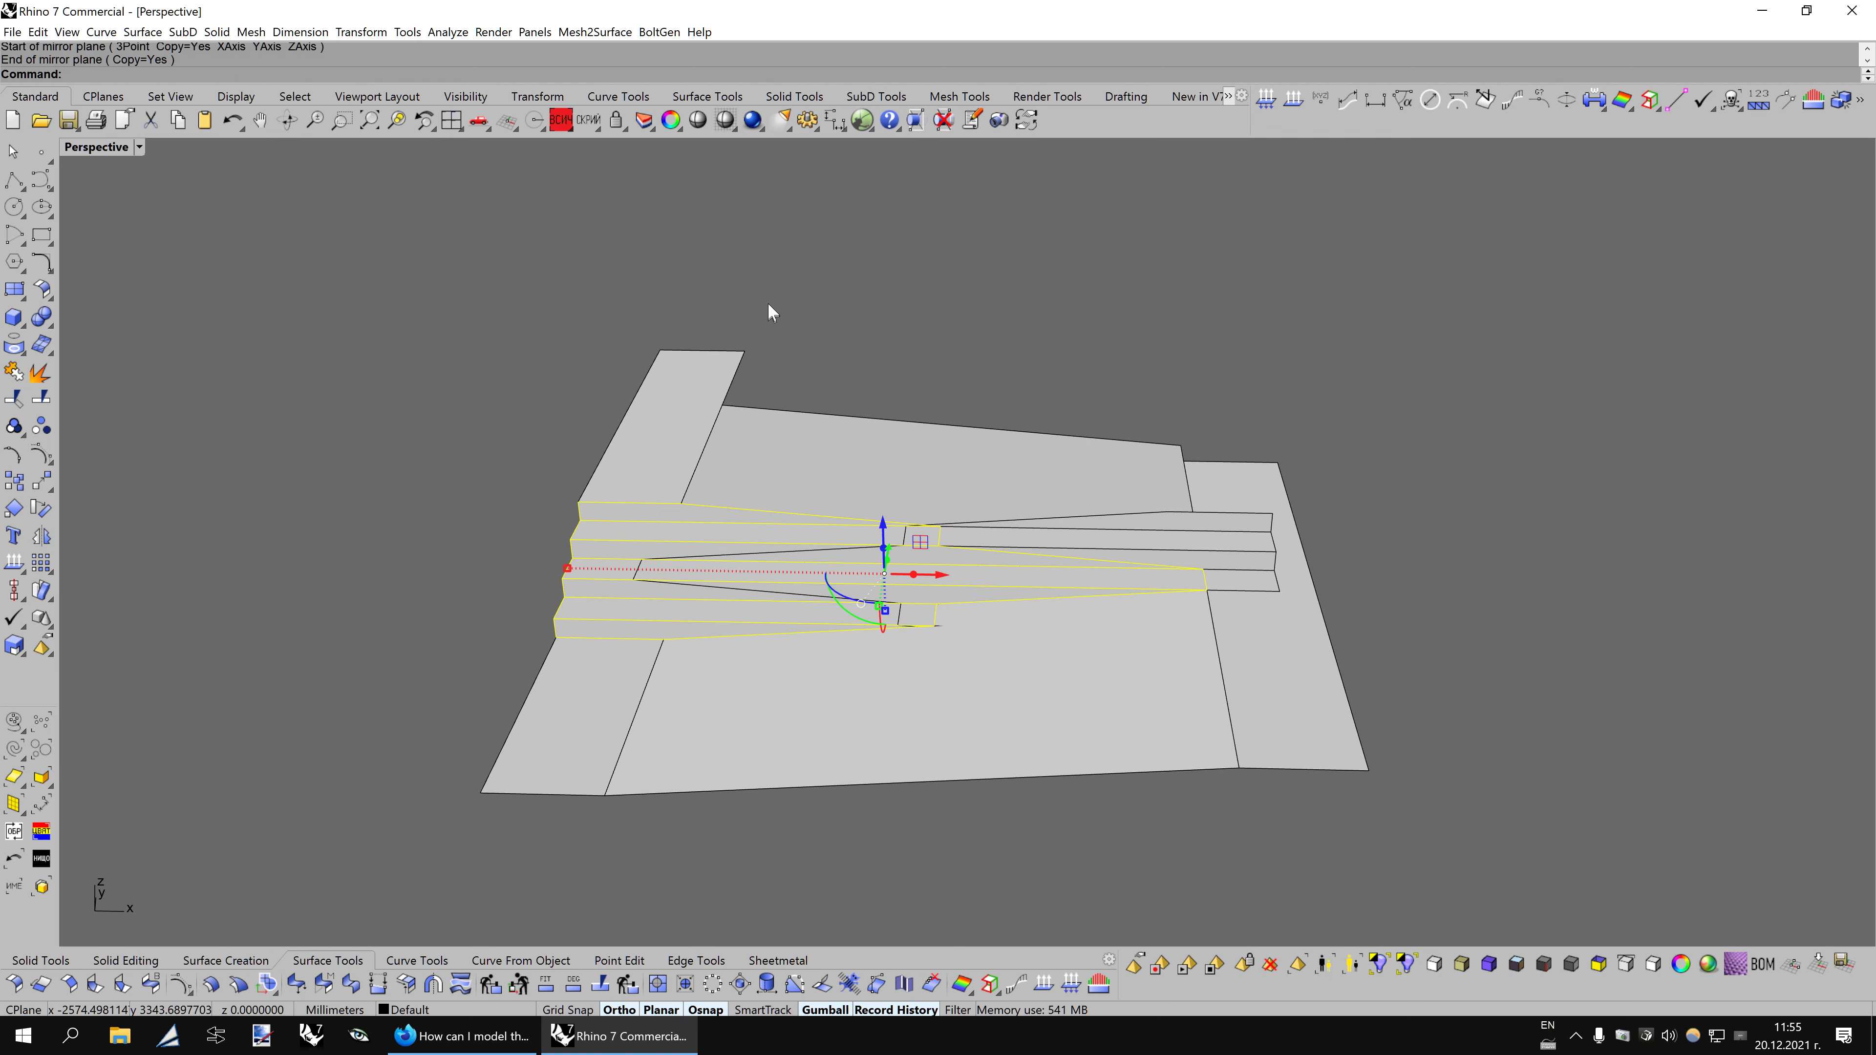
pyautogui.press('Escape')
pyautogui.click(562, 124)
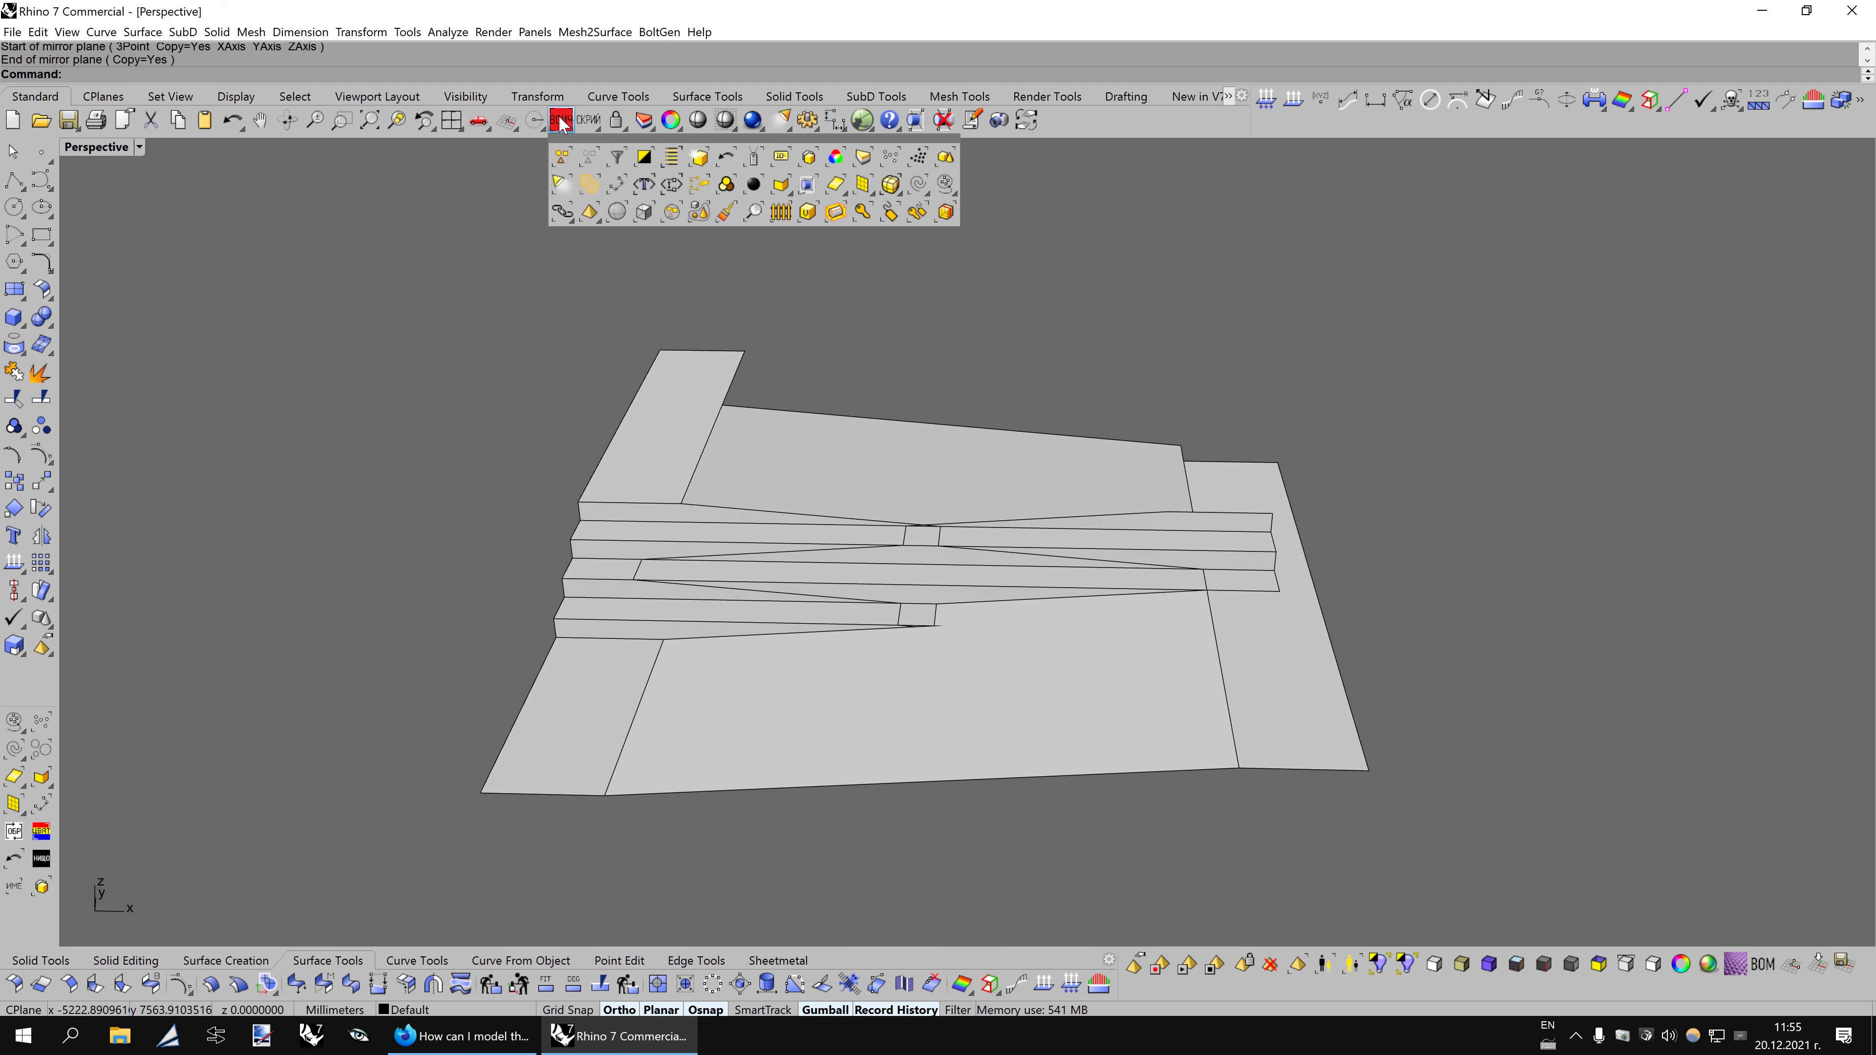
pyautogui.click(698, 157)
# Move the mirrored steps 1400 mm along the ramp, accepting the History Warning.
pyautogui.moveTo(923, 413)
pyautogui.mouseDown(button='right')
pyautogui.moveTo(1332, 620)
pyautogui.moveTo(1293, 613)
pyautogui.mouseUp(button='right')
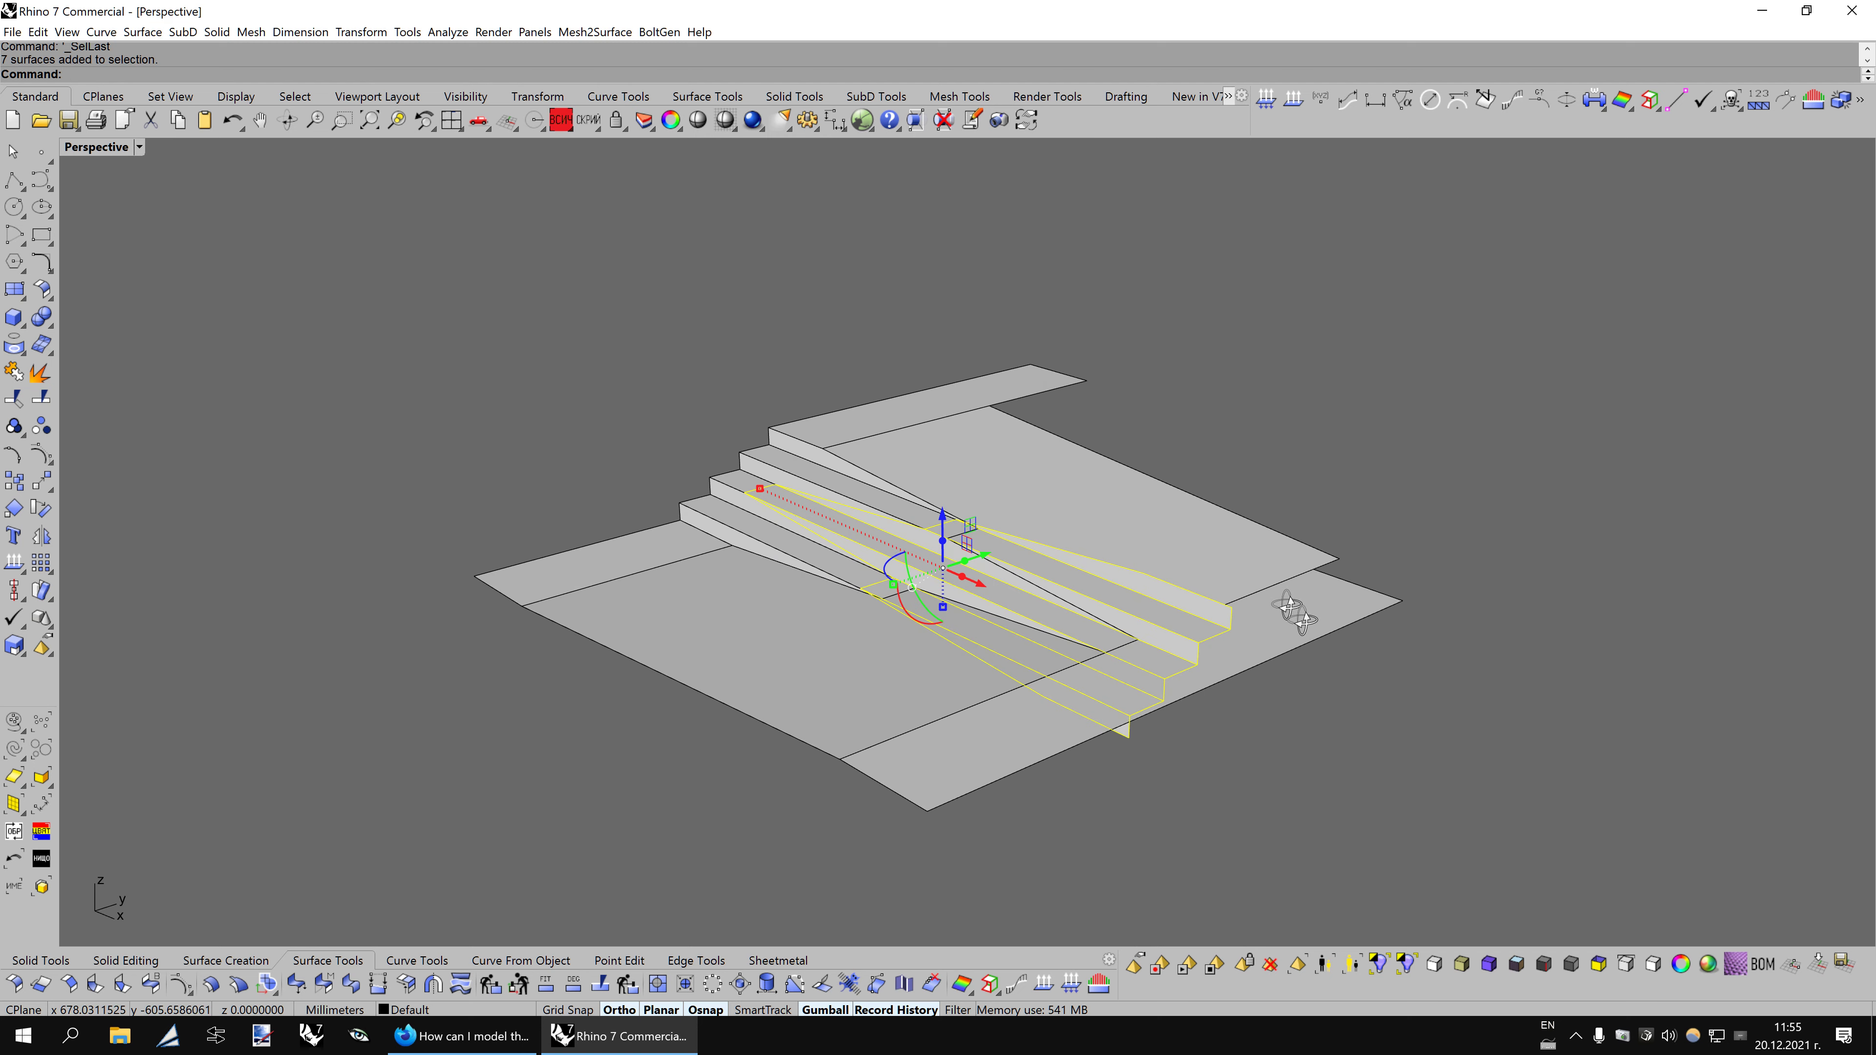
pyautogui.click(46, 482)
pyautogui.moveTo(1255, 413)
pyautogui.mouseDown(button='right')
pyautogui.moveTo(1081, 419)
pyautogui.moveTo(953, 490)
pyautogui.mouseUp(button='right')
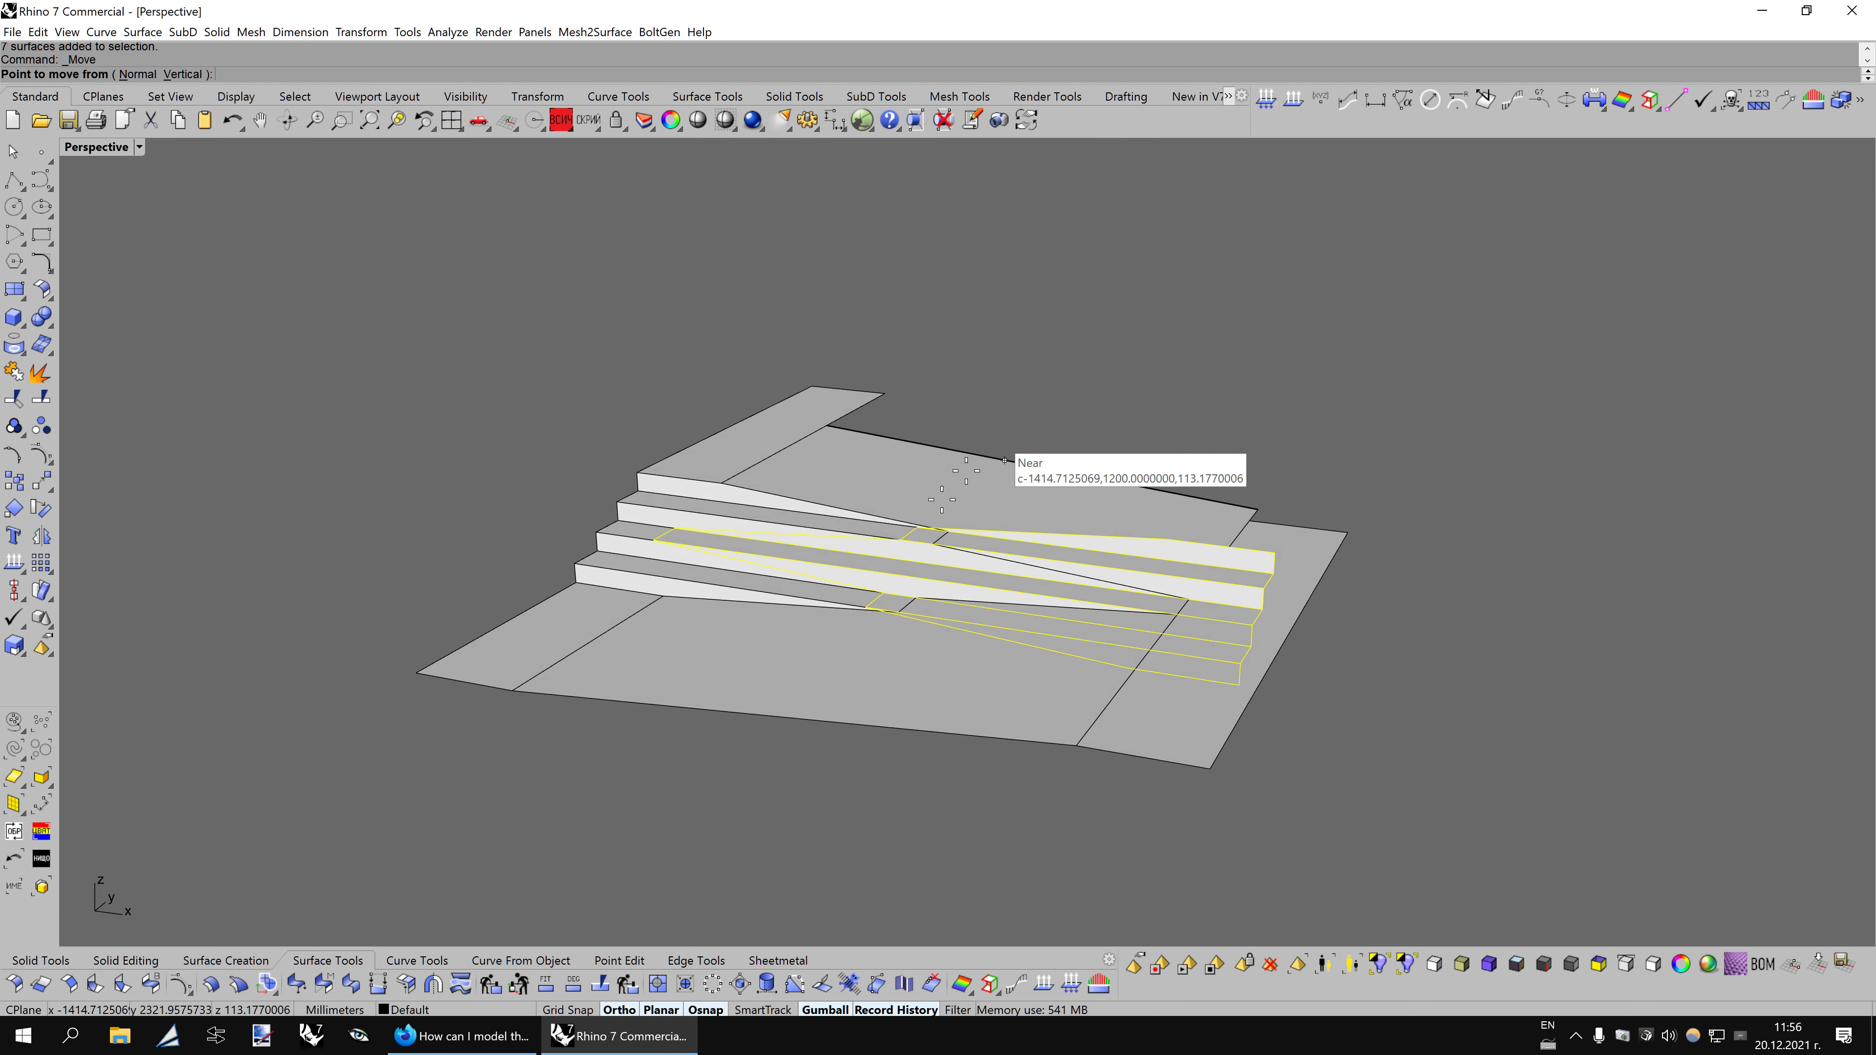
pyautogui.click(1004, 460)
pyautogui.click(835, 432)
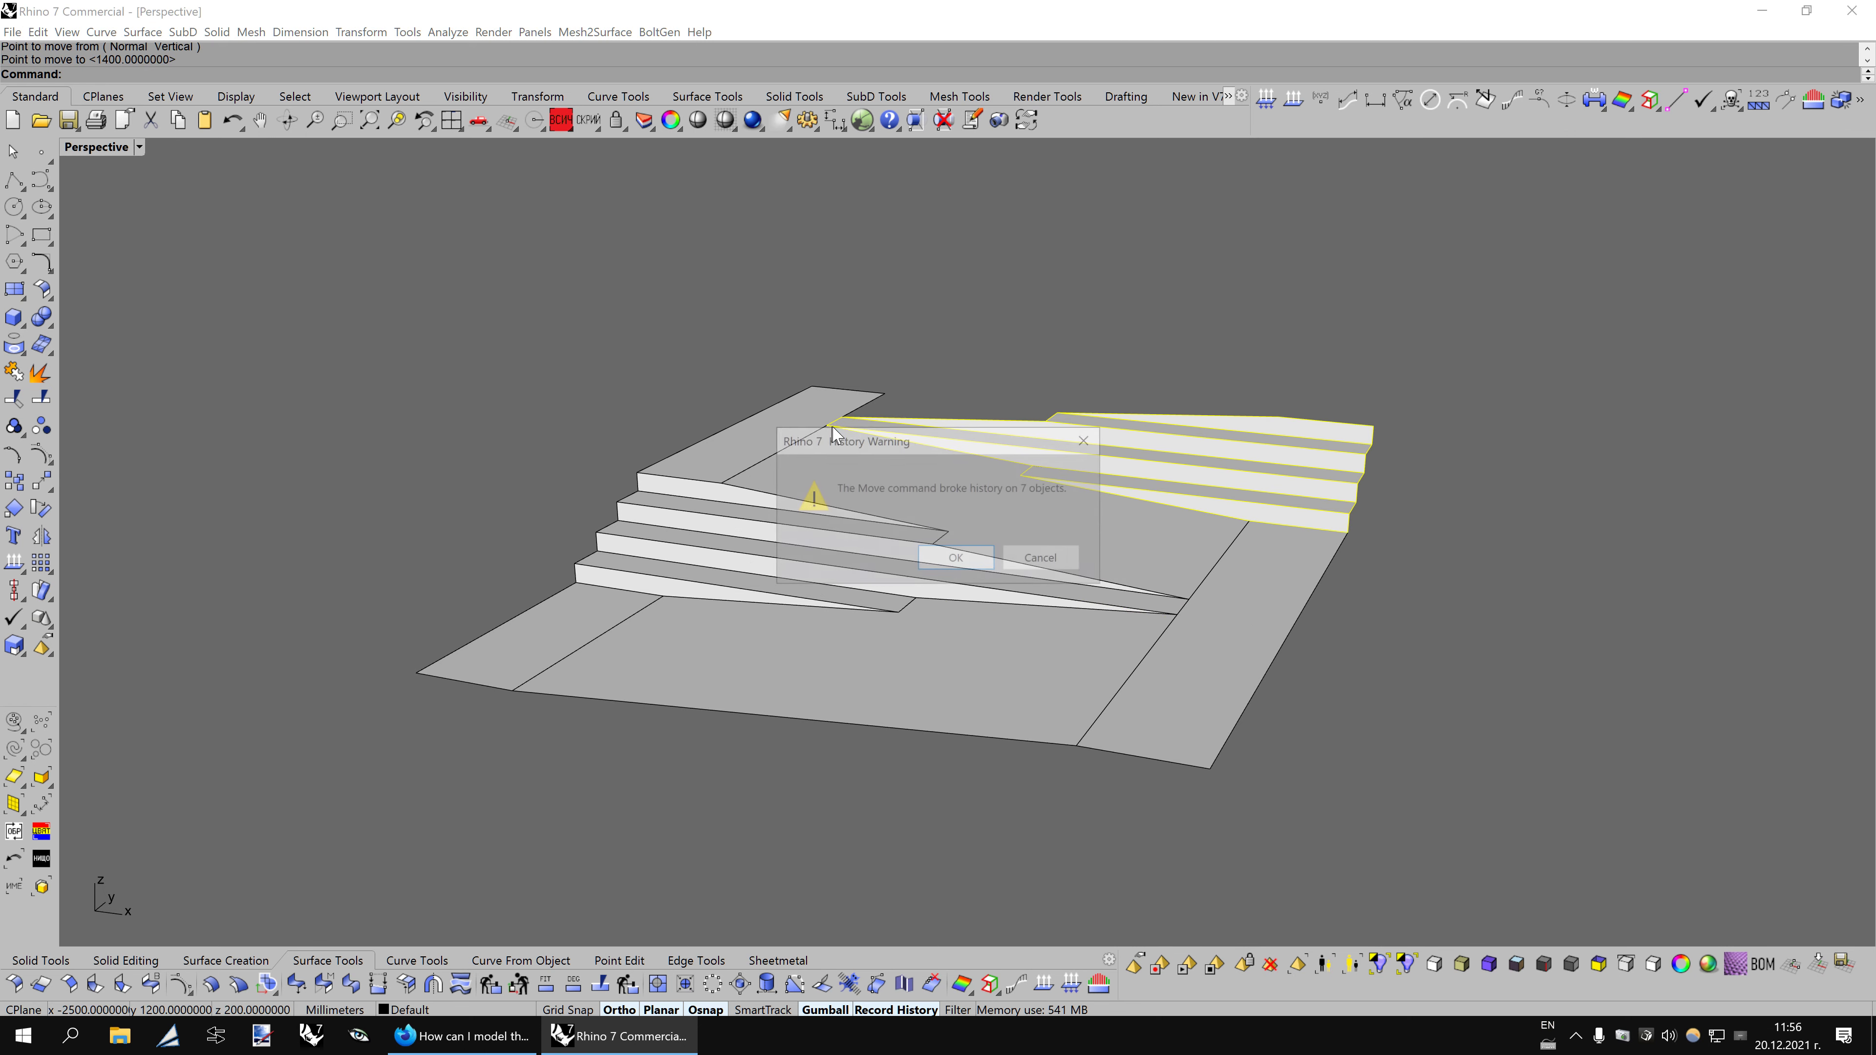
pyautogui.click(955, 557)
pyautogui.press('Escape')
pyautogui.moveTo(1041, 334)
pyautogui.mouseDown(button='right')
pyautogui.moveTo(1141, 603)
pyautogui.moveTo(1122, 578)
pyautogui.moveTo(1177, 556)
pyautogui.moveTo(1148, 561)
pyautogui.mouseUp(button='right')
pyautogui.click(970, 522)
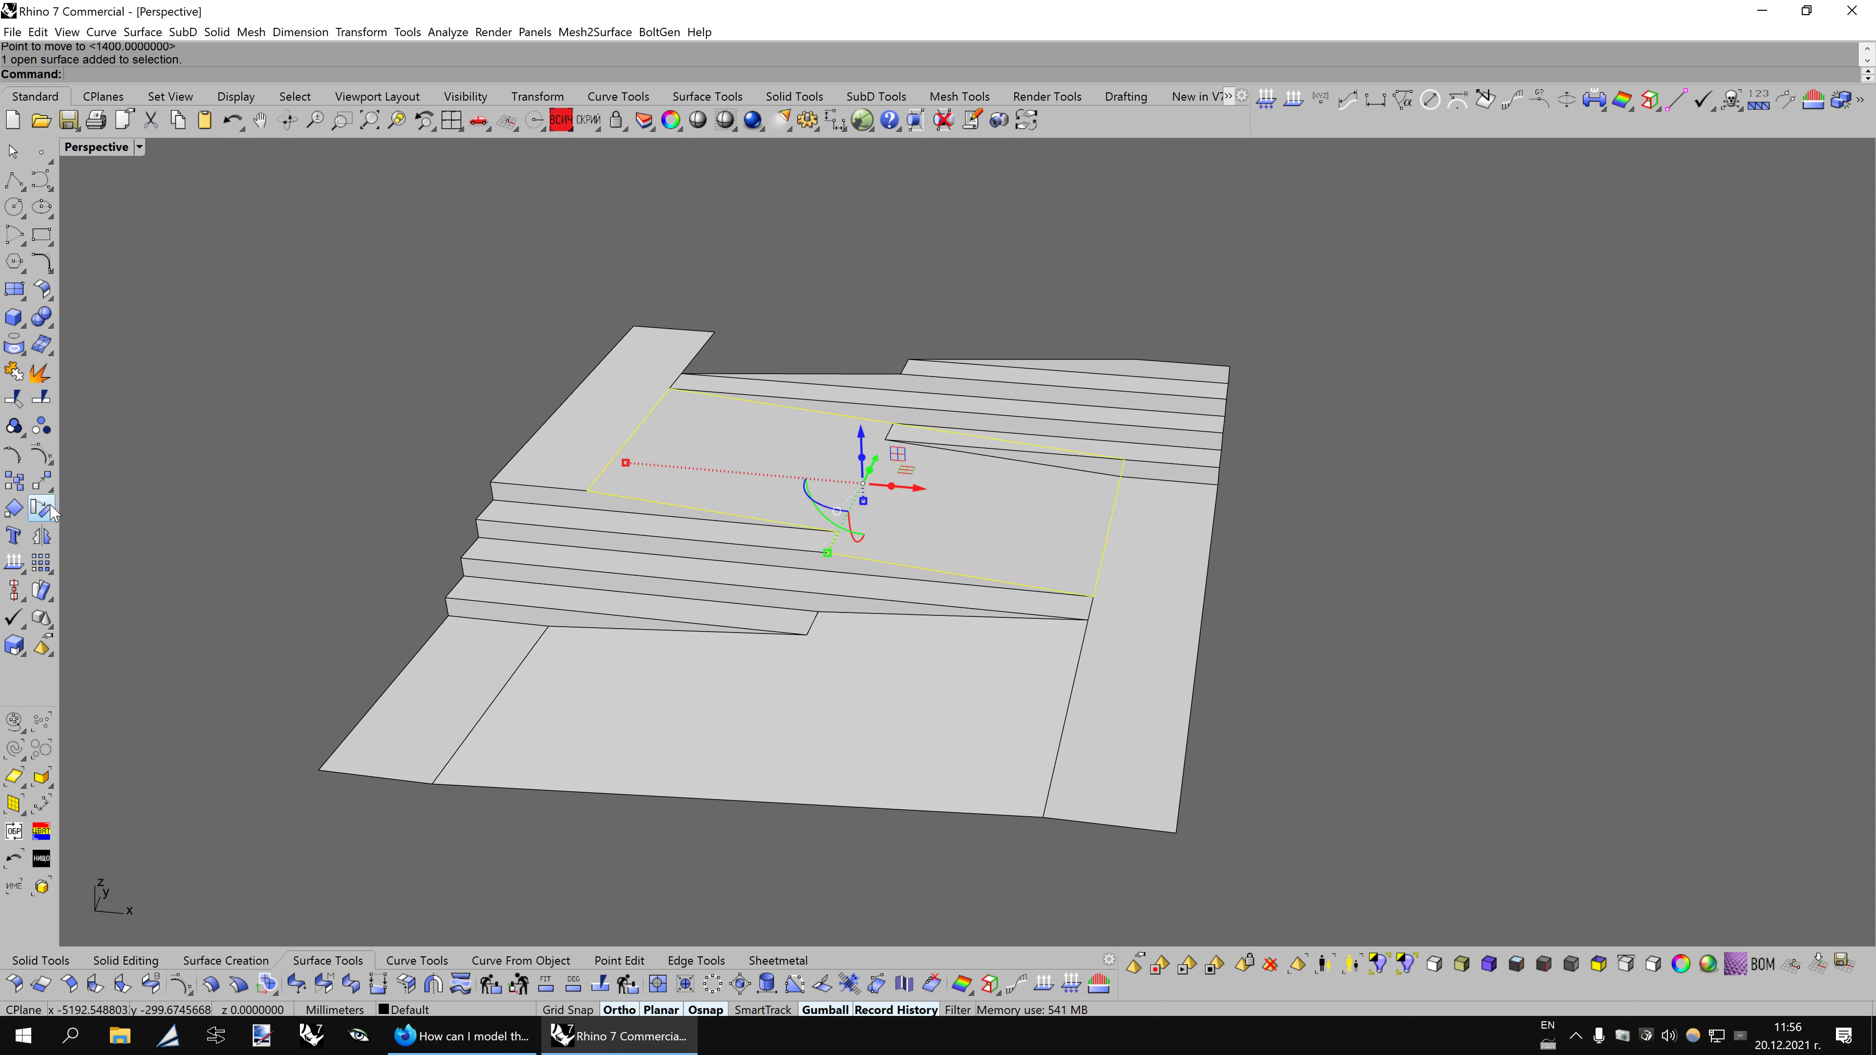
# Mirror the middle ramp surface by a three-point plane without keeping a copy.
pyautogui.click(21, 477)
pyautogui.click(41, 536)
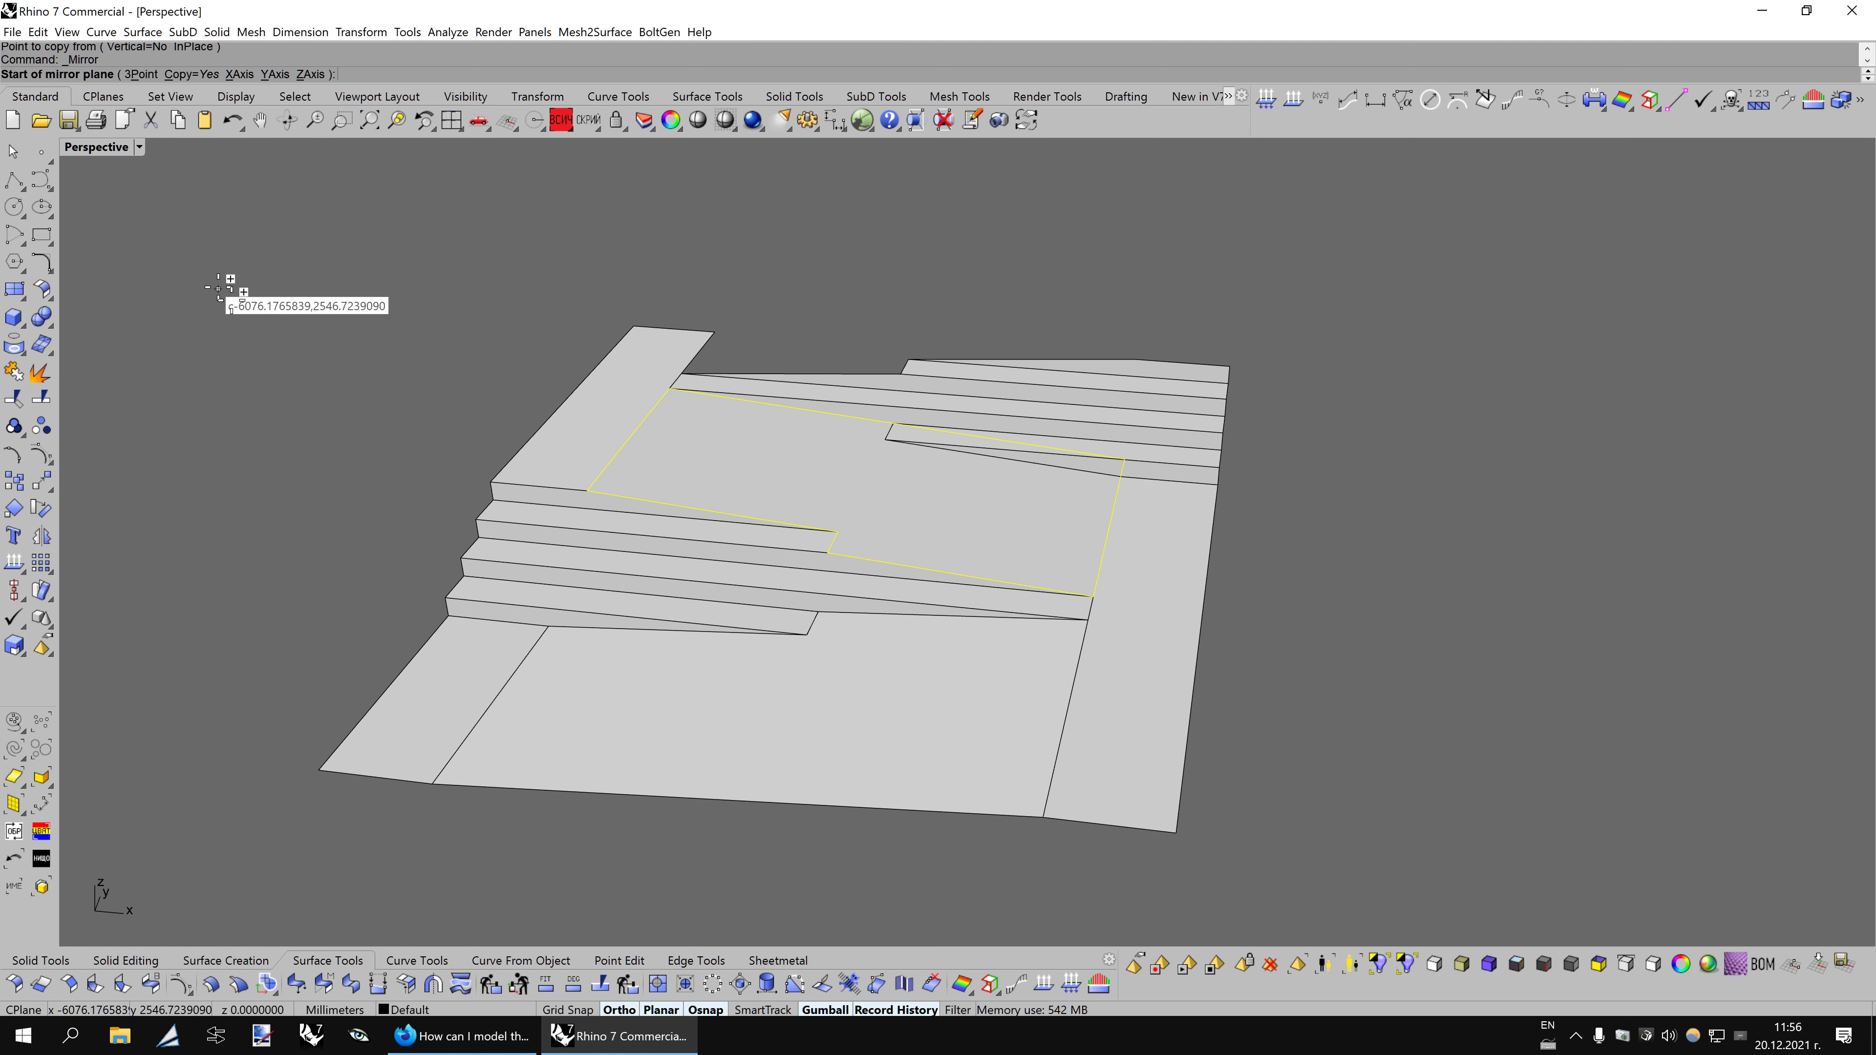
pyautogui.rightClick(41, 533)
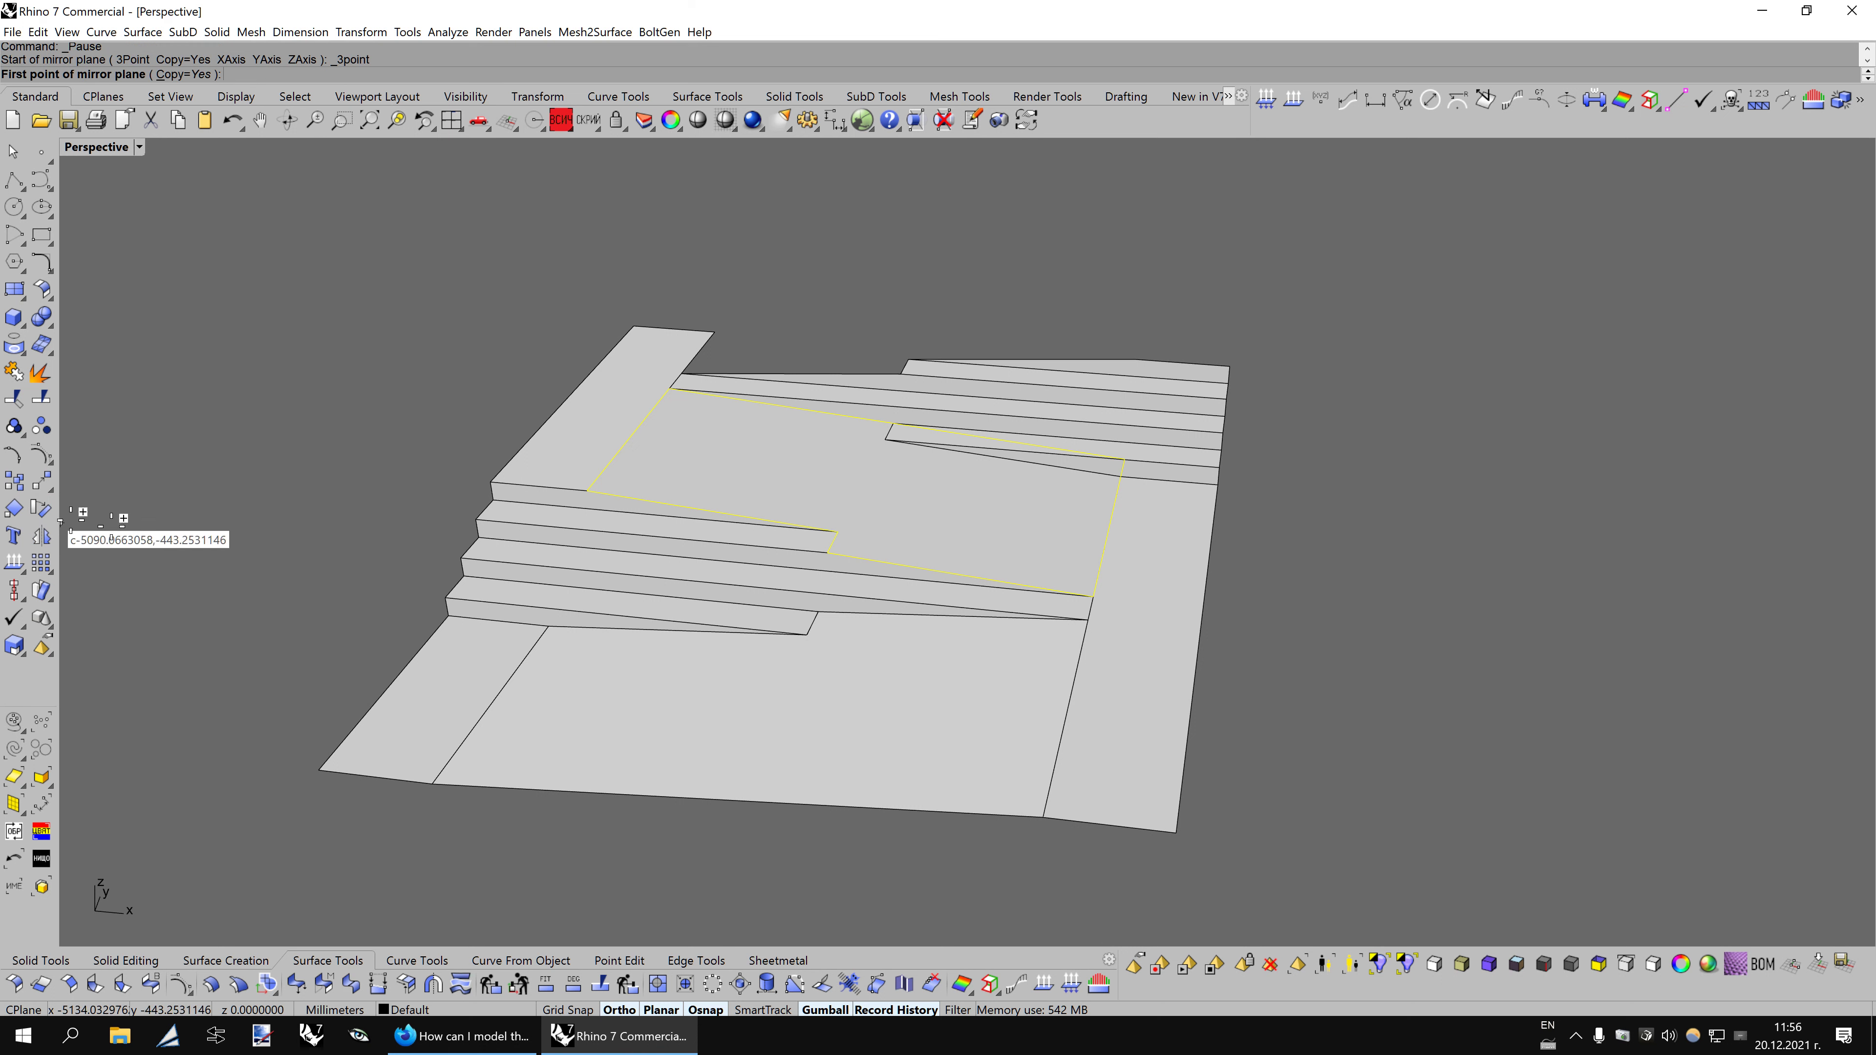
pyautogui.click(1107, 535)
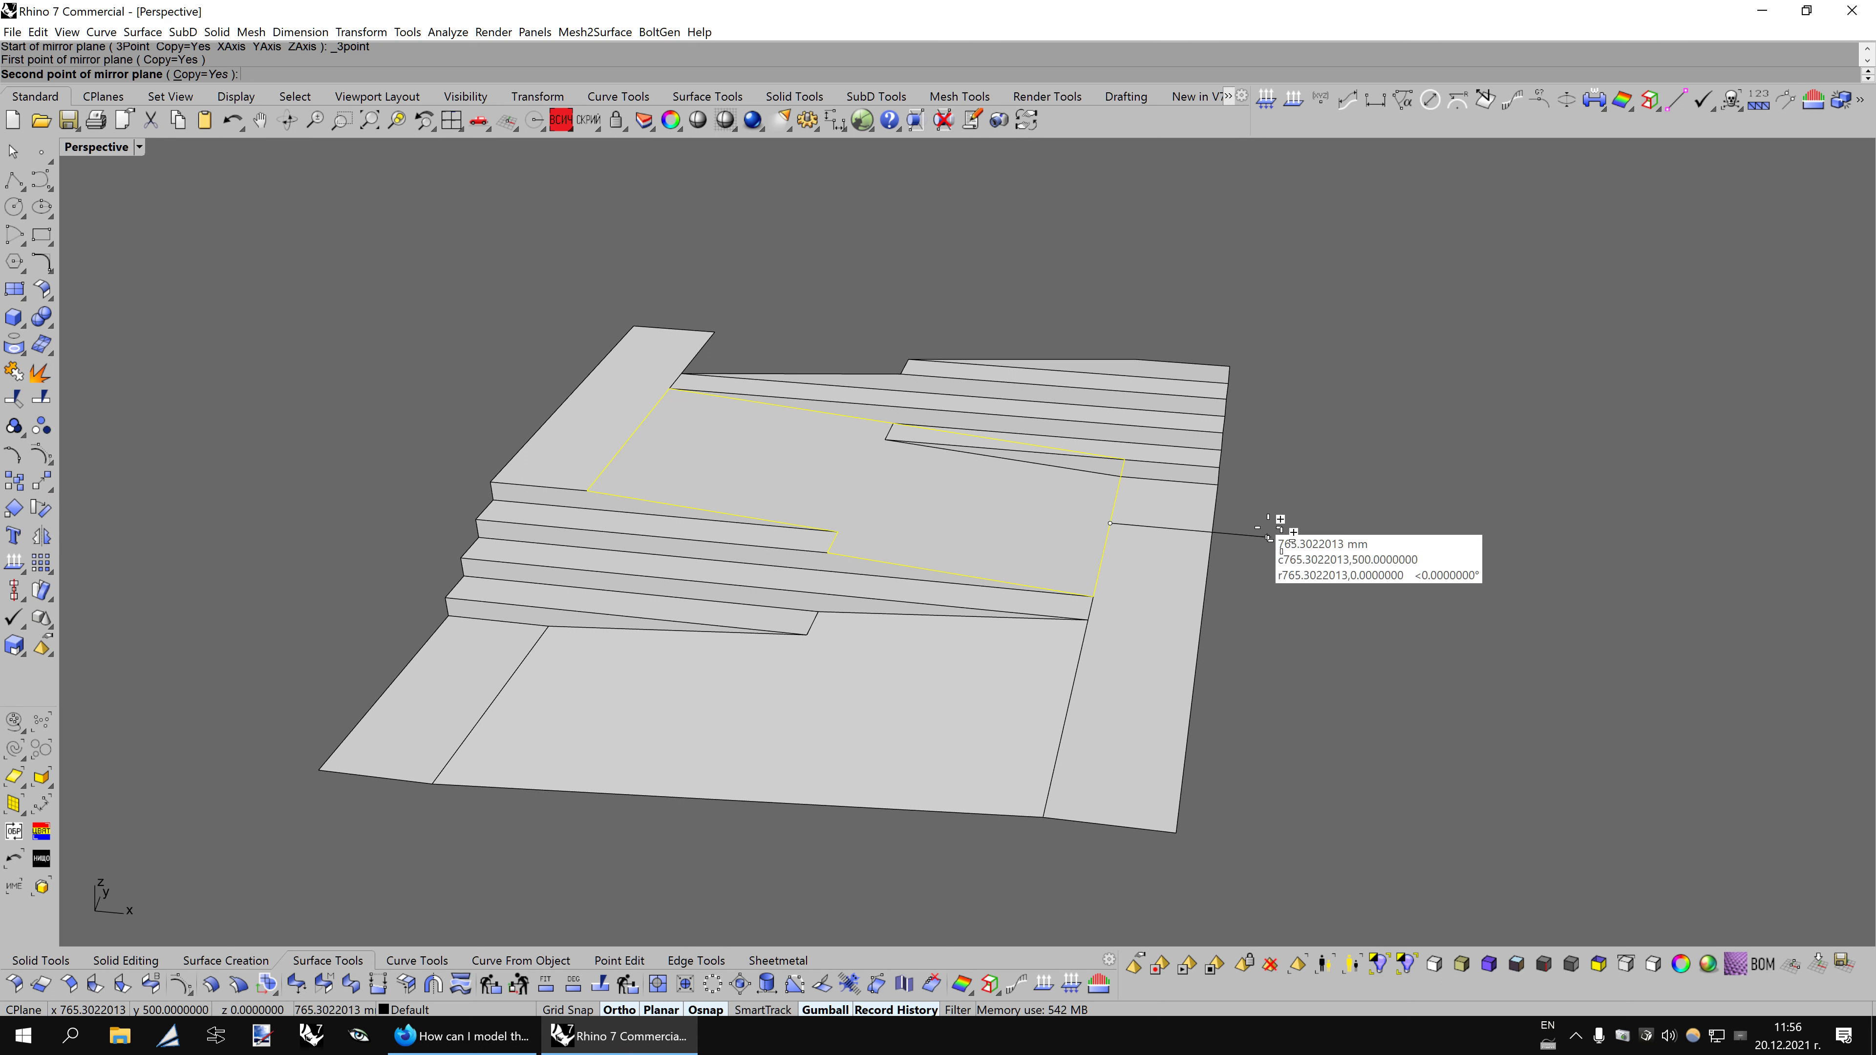
pyautogui.click(1277, 524)
pyautogui.press('Escape')
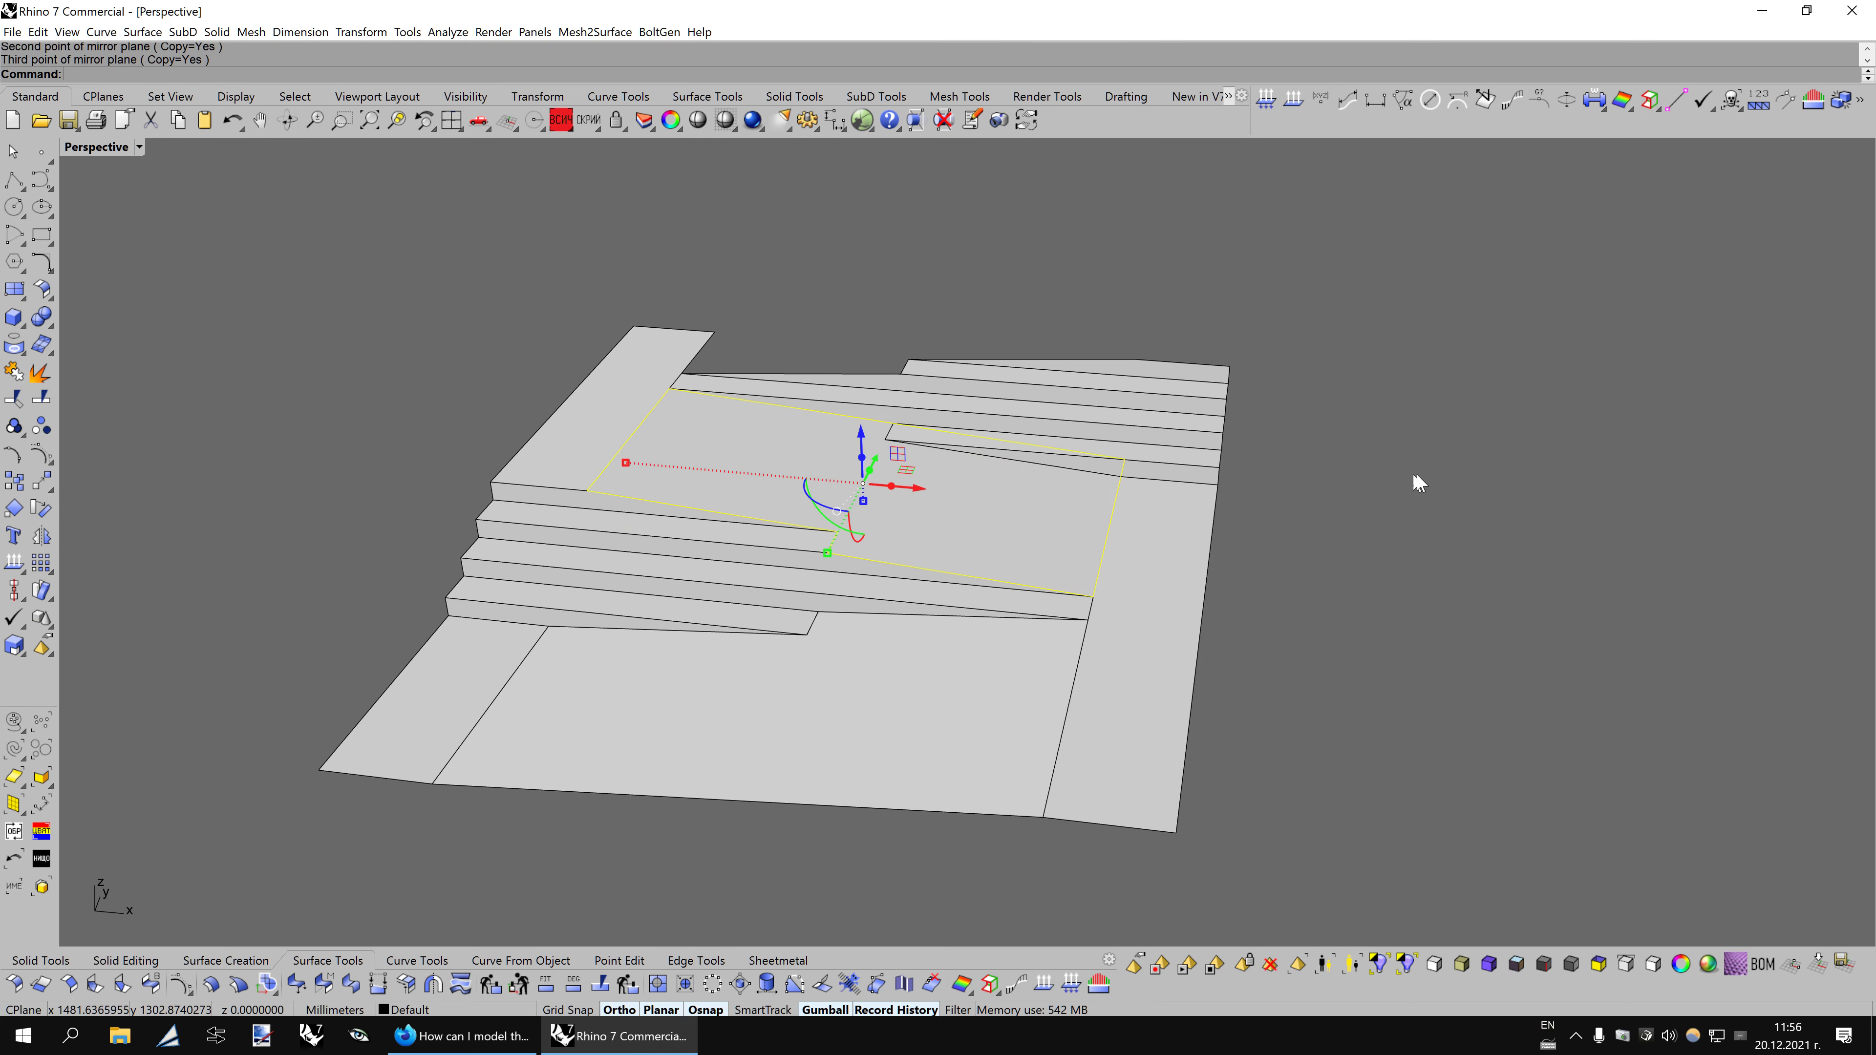
# Select the landing in wireframe and move it from its corner to the raised end point.
pyautogui.hotkey('ctrl', 'alt', 'w')
pyautogui.click(778, 454)
pyautogui.hotkey('ctrl', 'alt', 's')
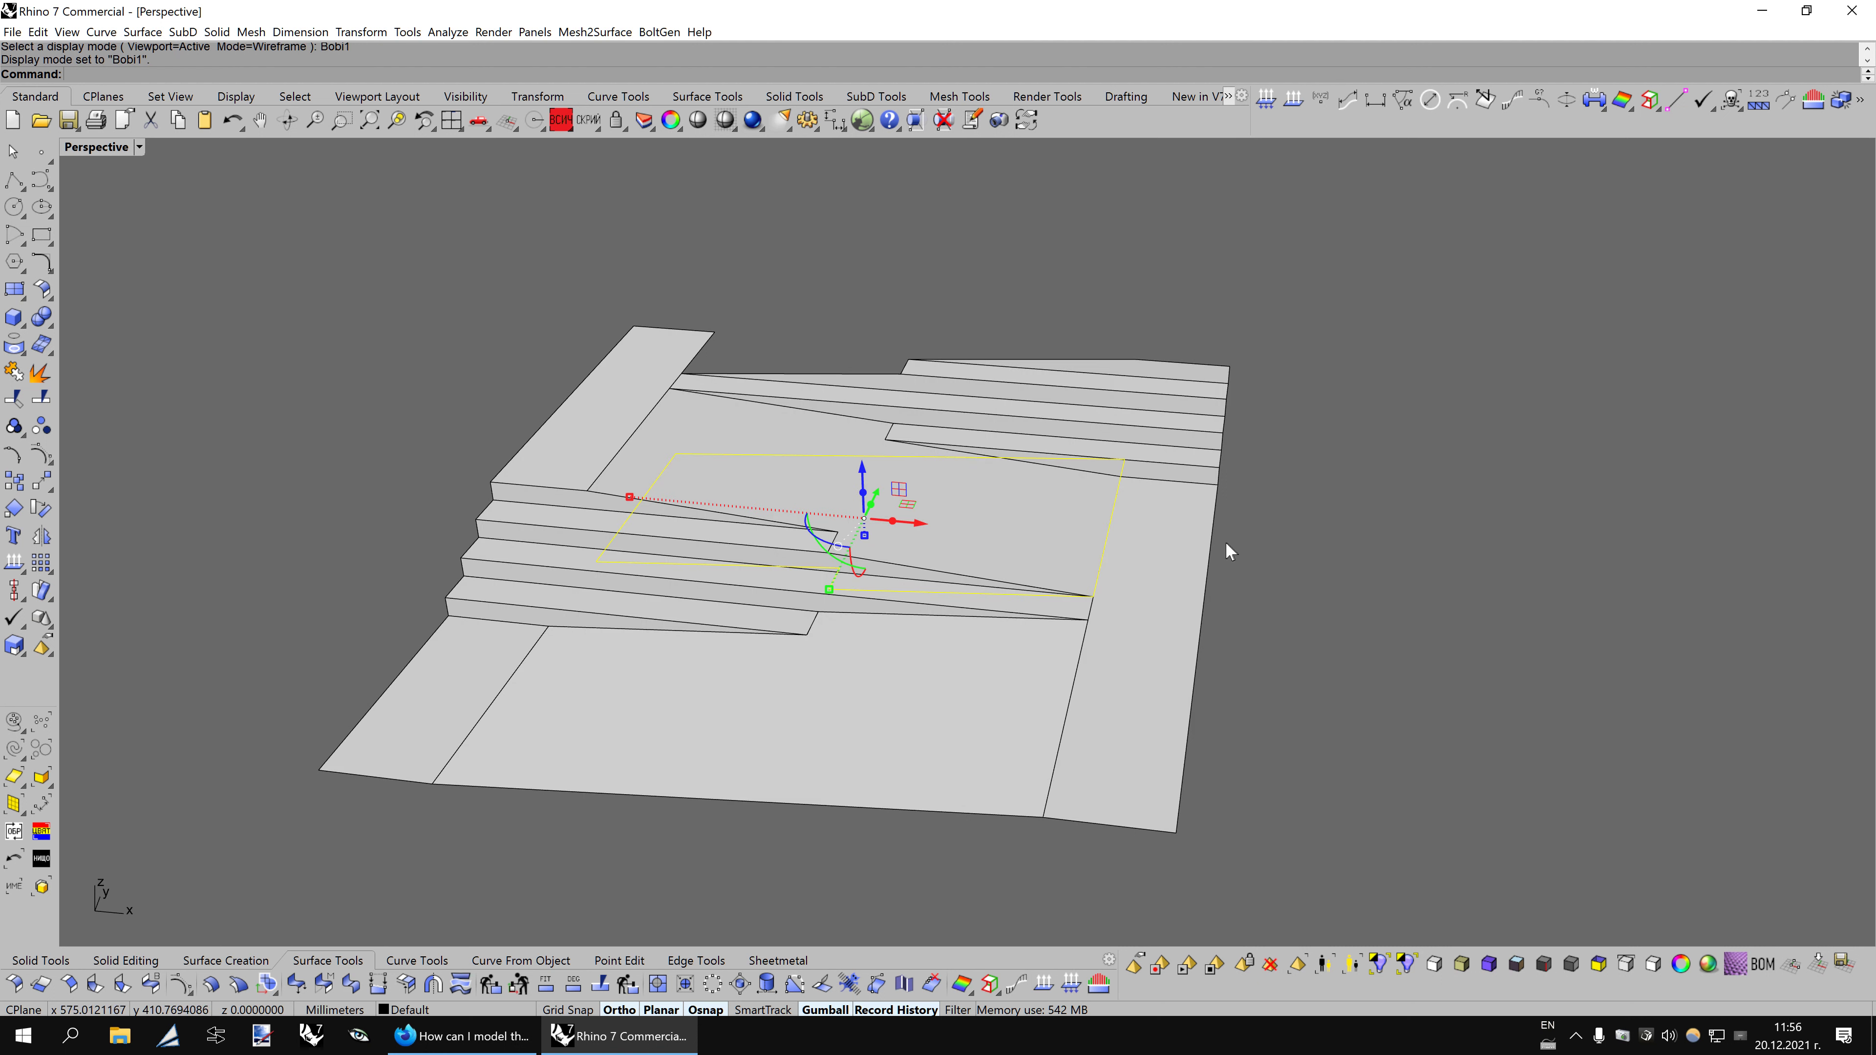
pyautogui.click(46, 480)
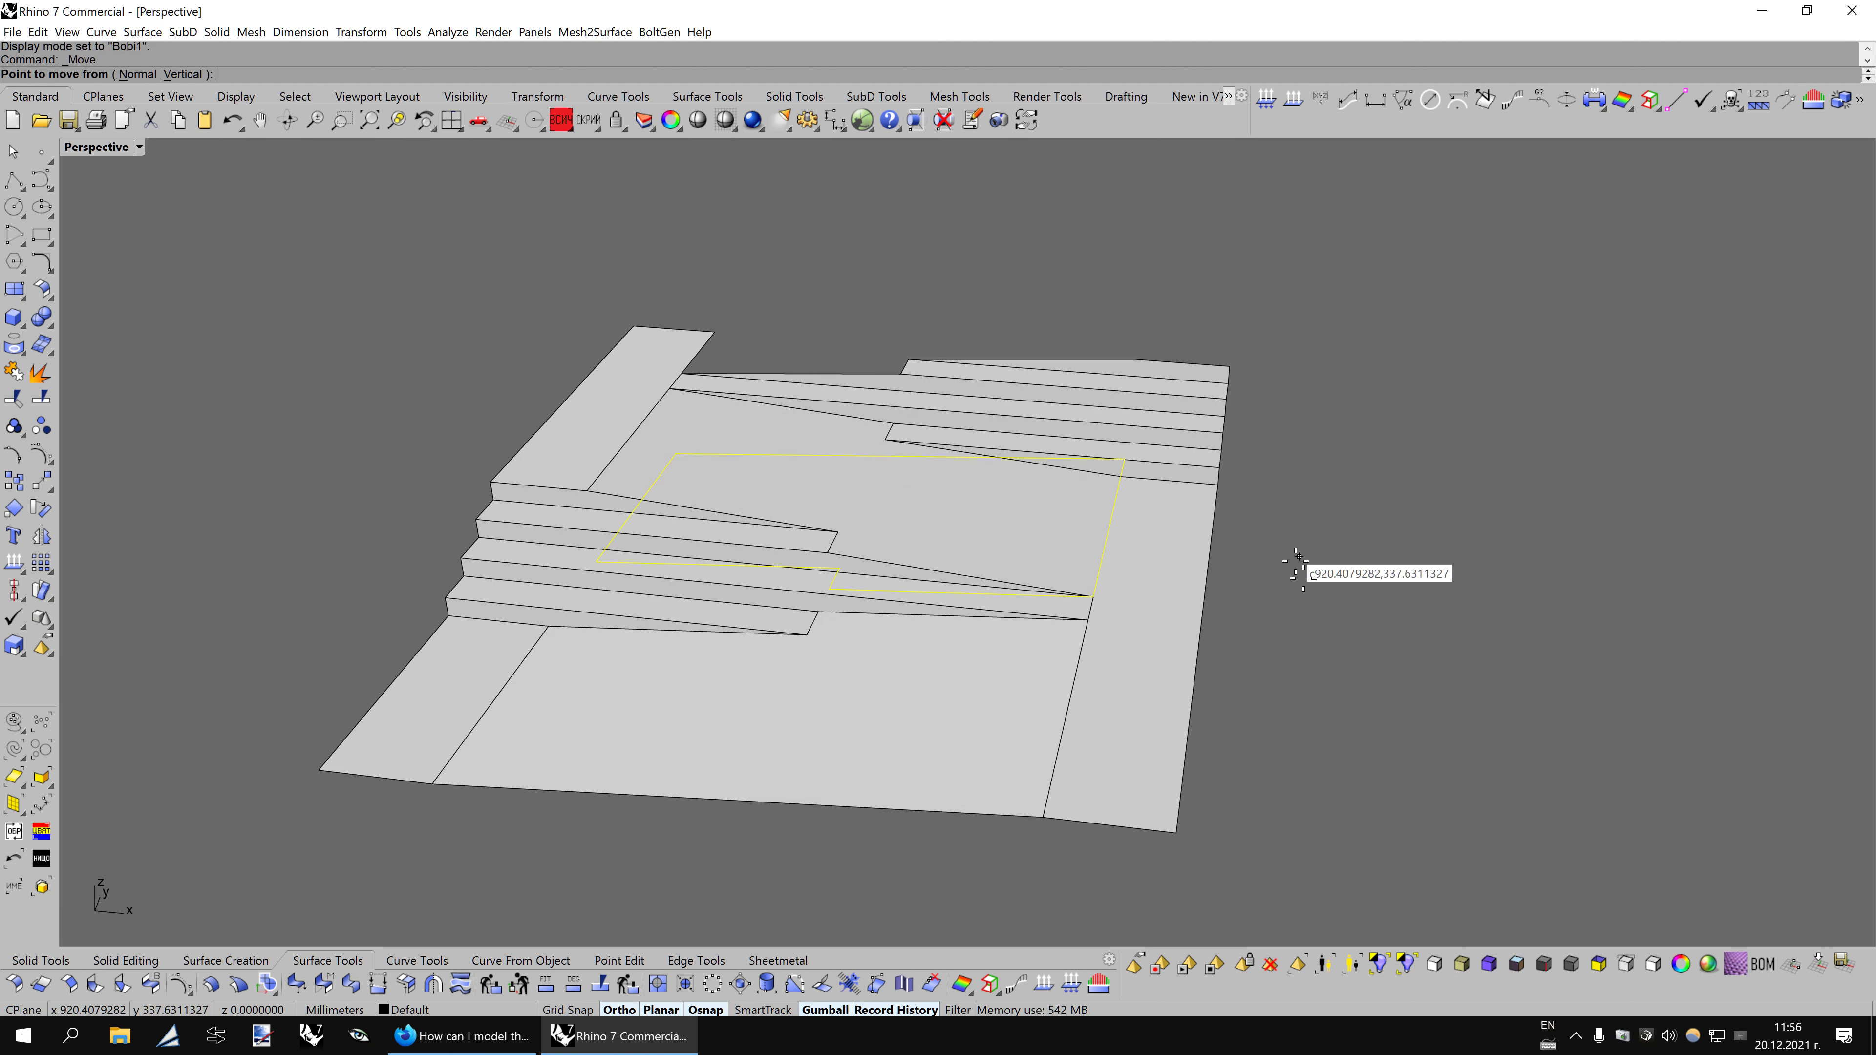
pyautogui.click(1093, 597)
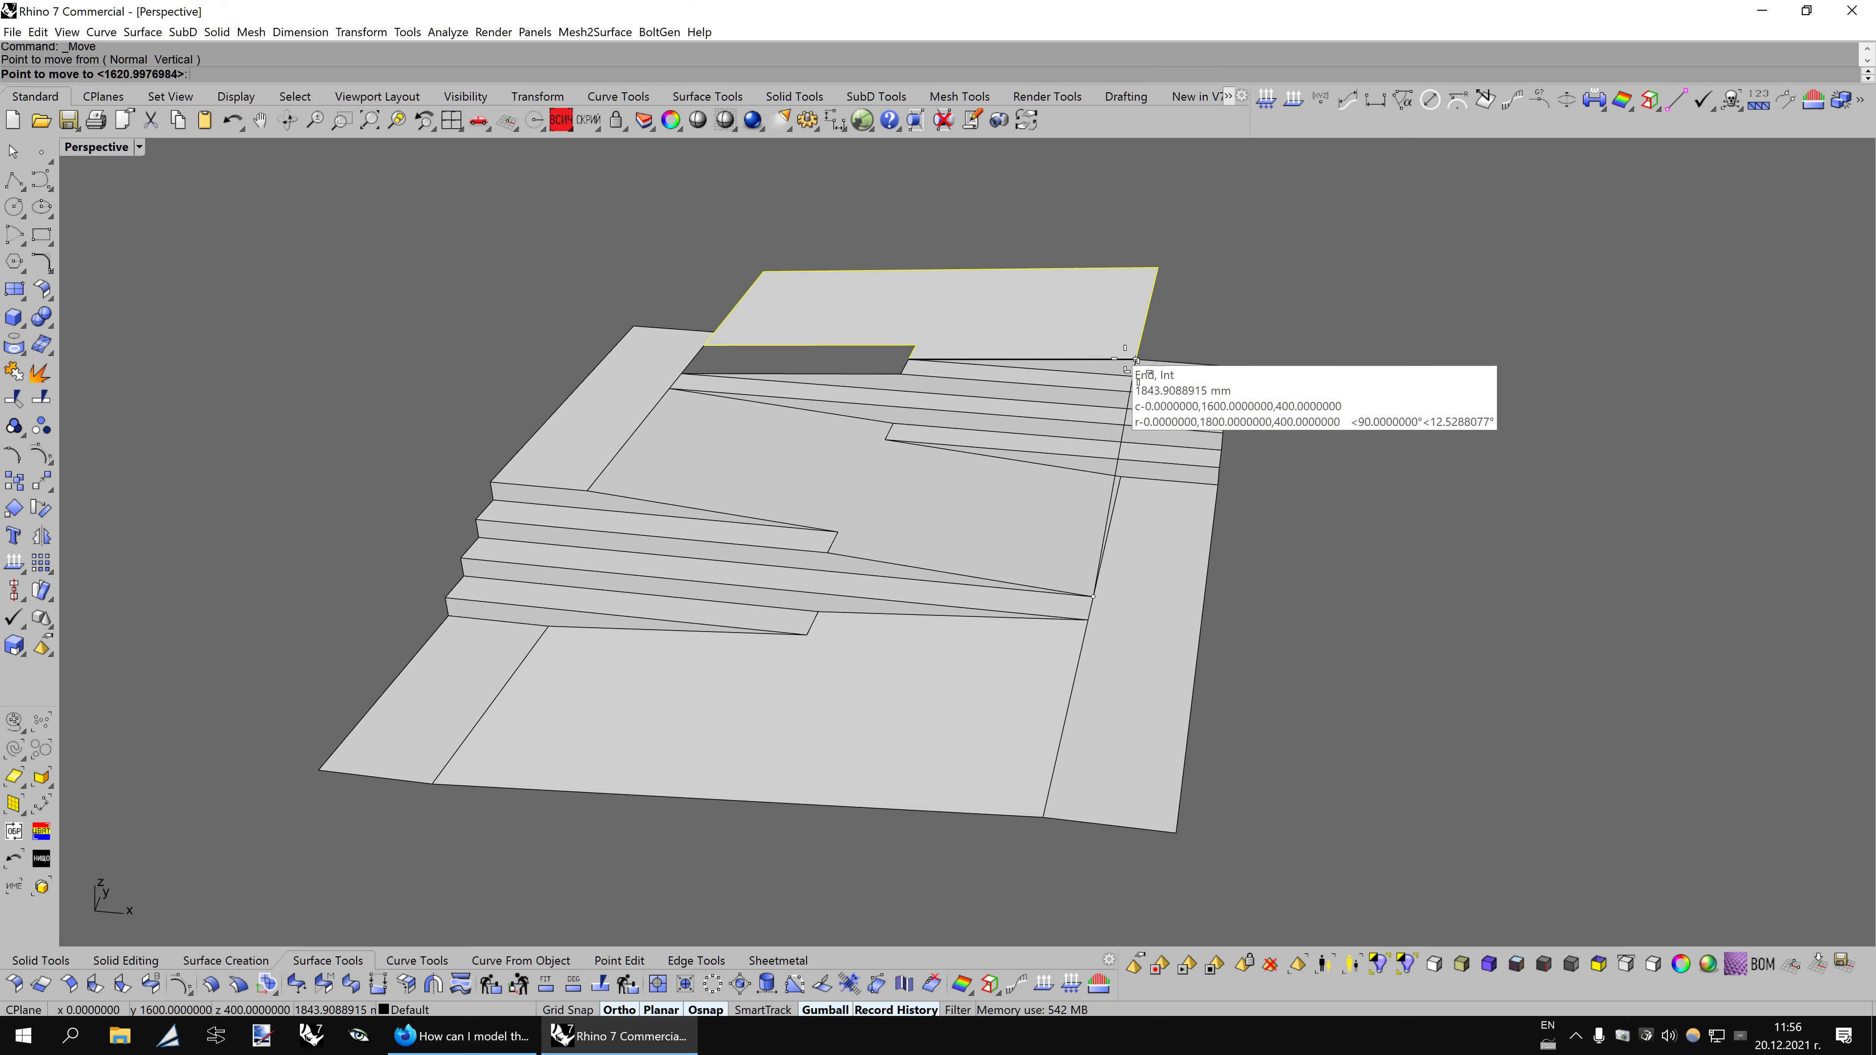
pyautogui.click(1138, 360)
pyautogui.click(954, 558)
pyautogui.click(1324, 620)
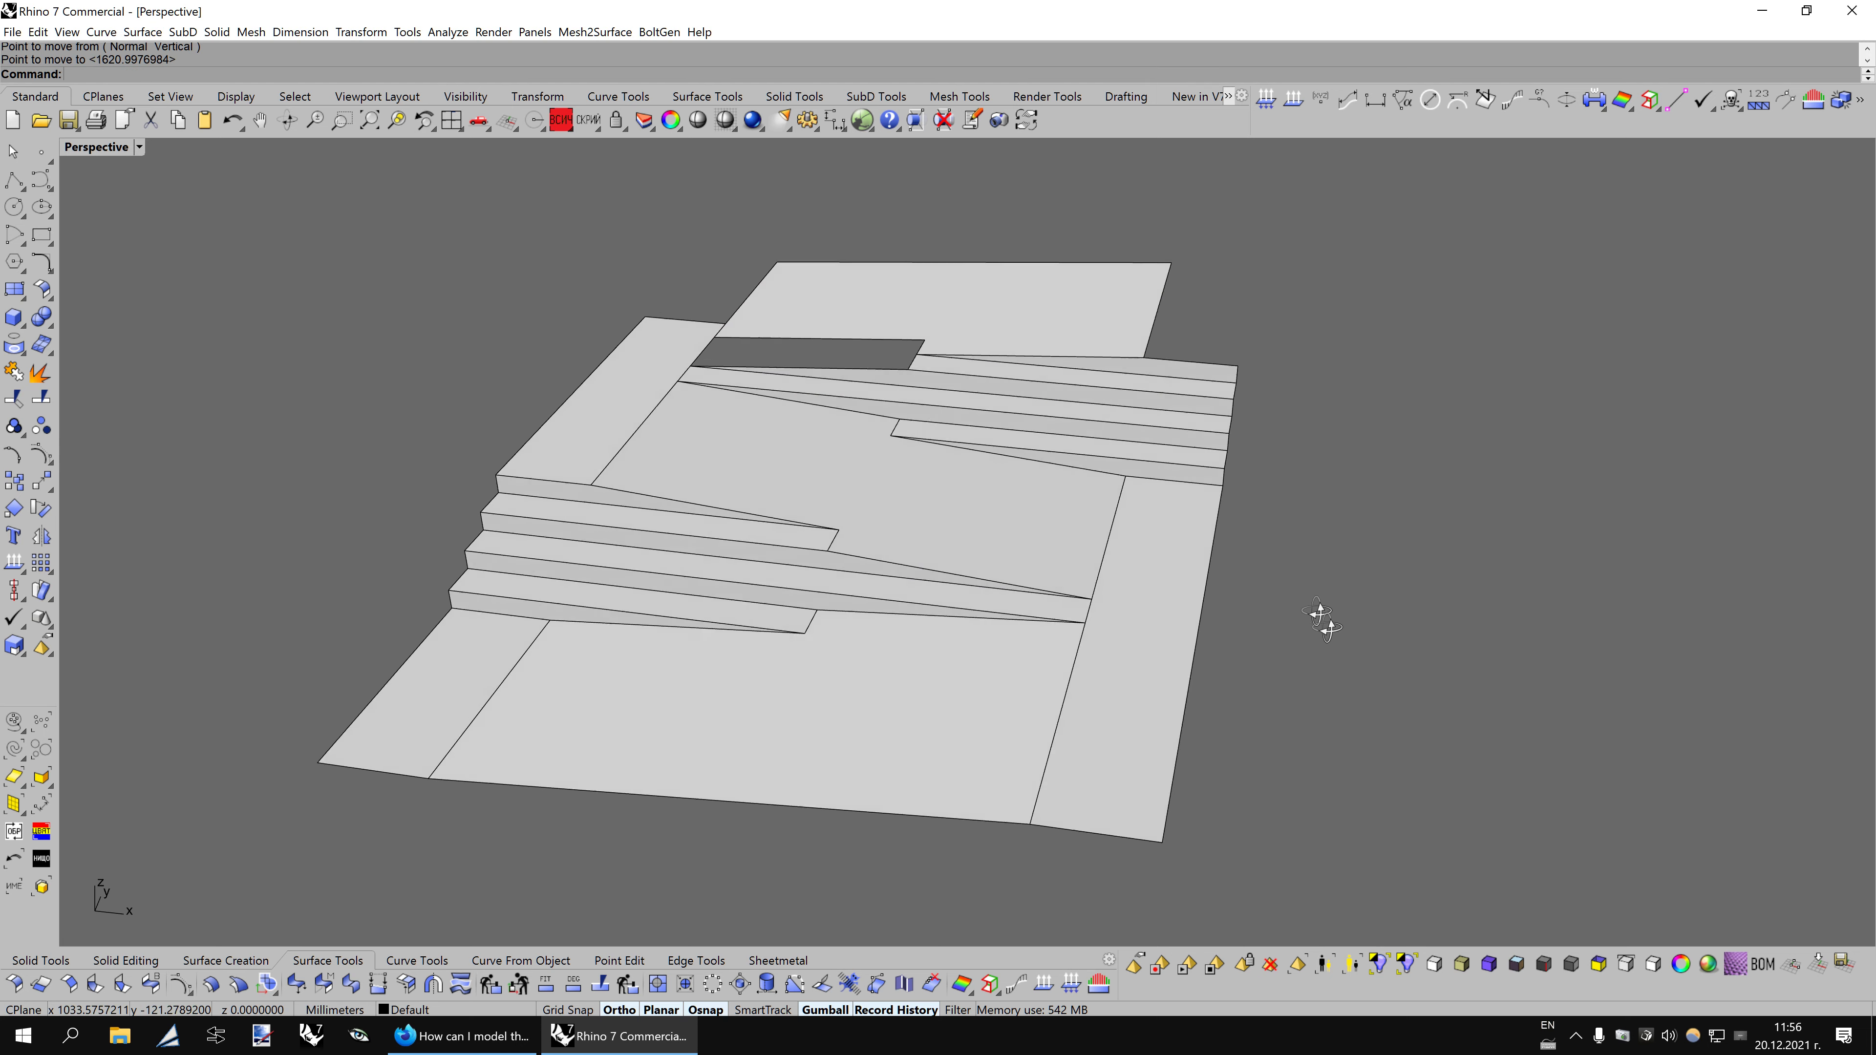
pyautogui.moveTo(1323, 620)
pyautogui.mouseDown(button='right')
pyautogui.moveTo(1208, 606)
pyautogui.moveTo(1292, 590)
pyautogui.mouseUp(button='right')
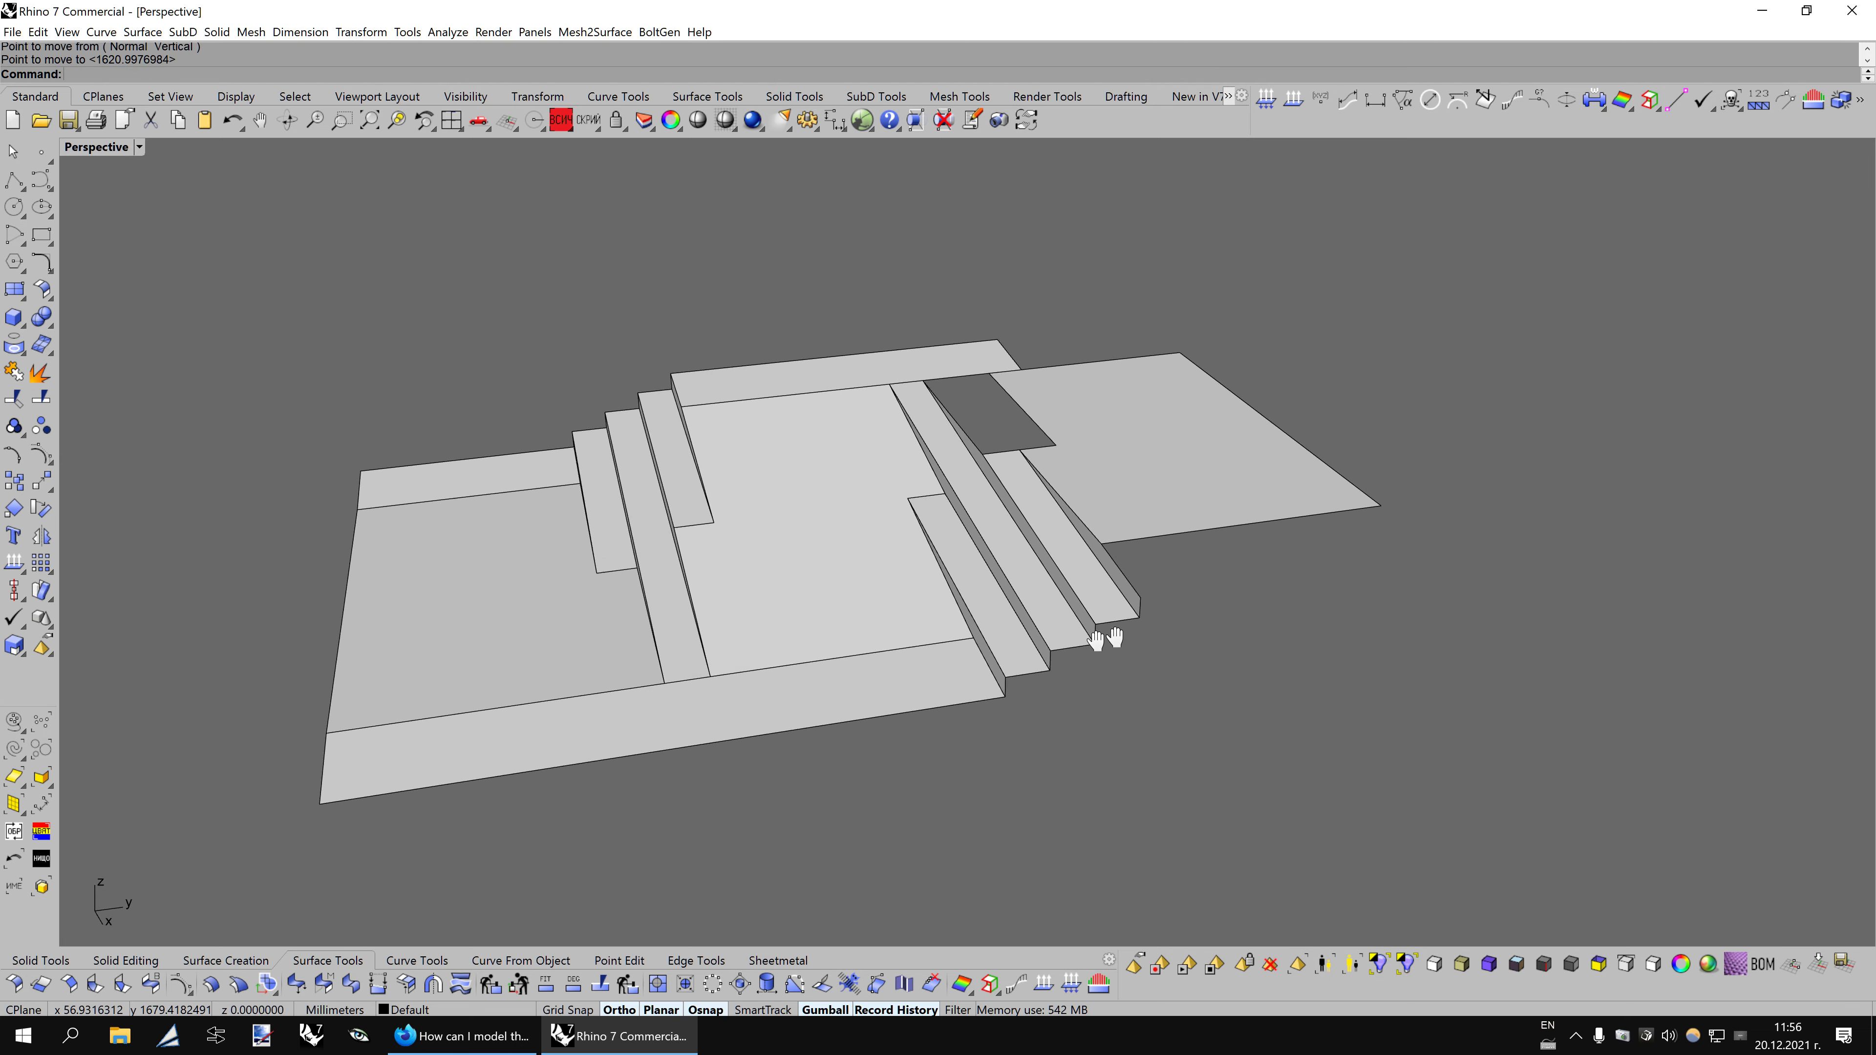
# Nudge the raised landing surface slightly sideways with the gumball X arrow.
pyautogui.scroll(3, 1197, 485)
pyautogui.scroll(2, 1134, 524)
pyautogui.click(1133, 525)
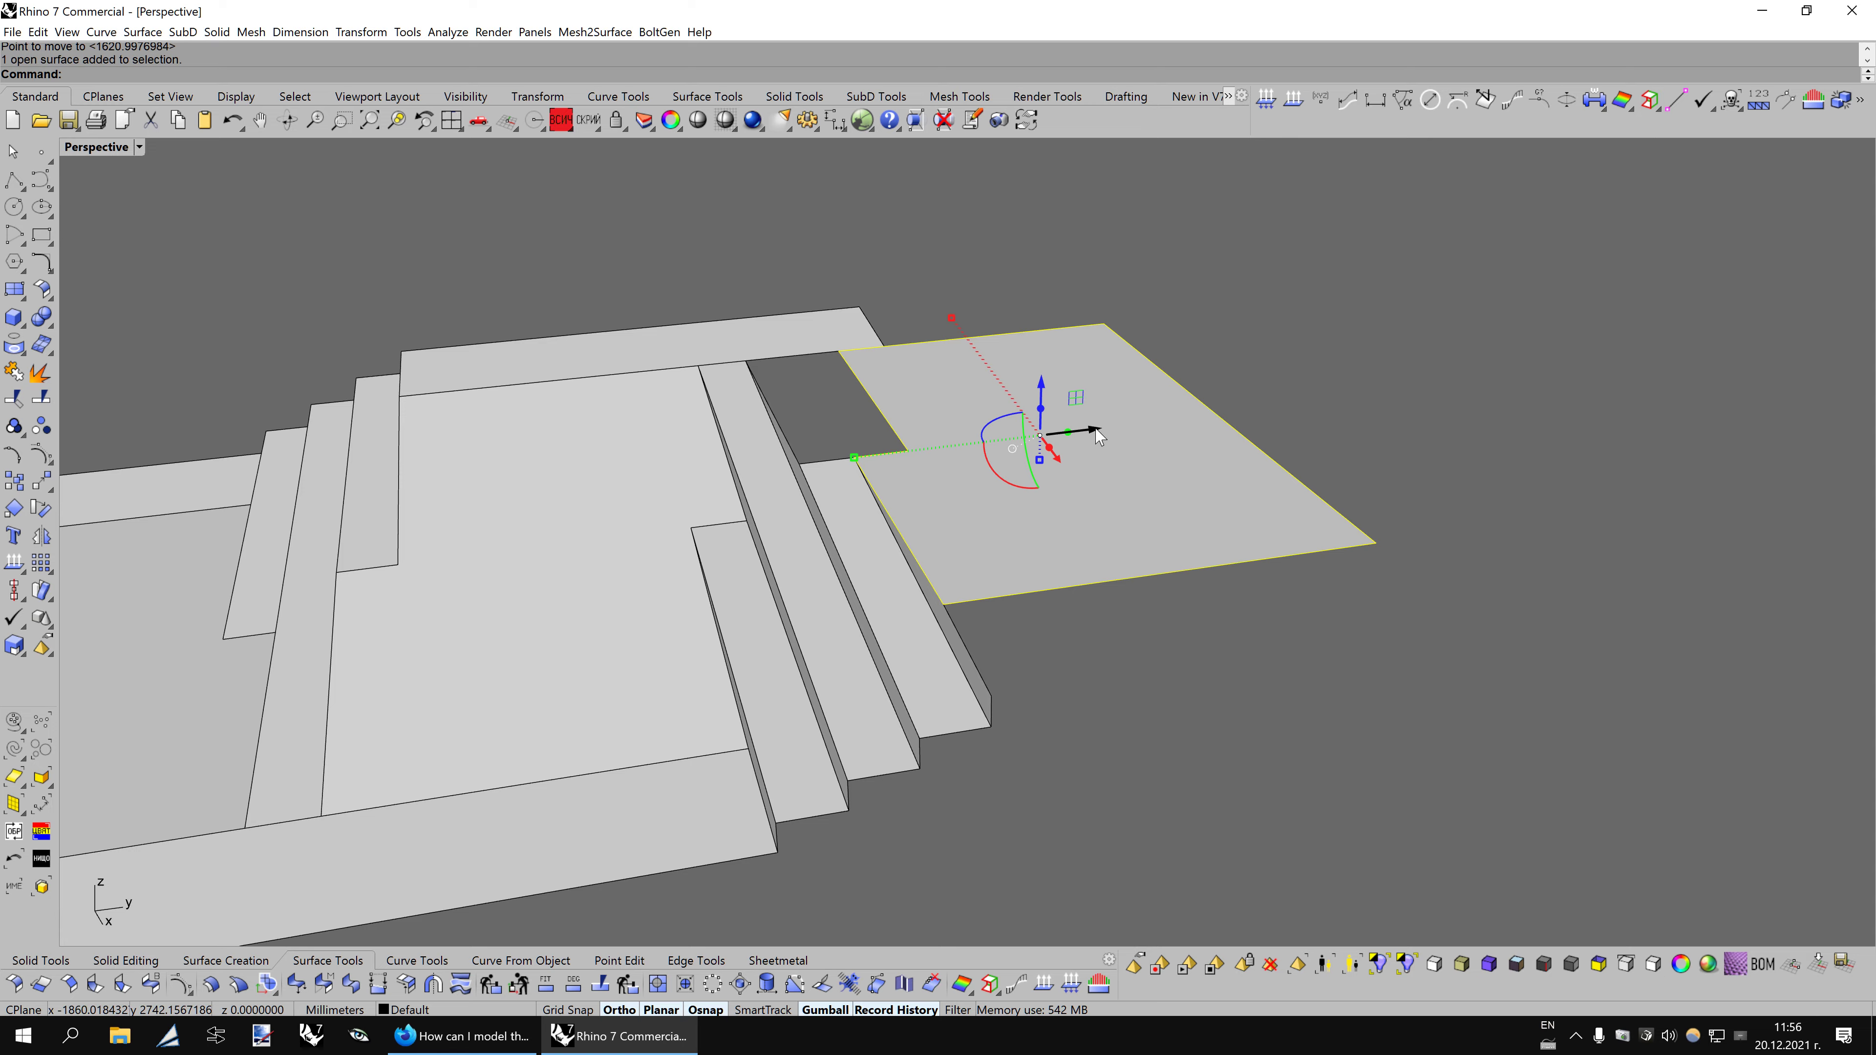
pyautogui.moveTo(1098, 518); pyautogui.dragTo(1134, 565, button='right')
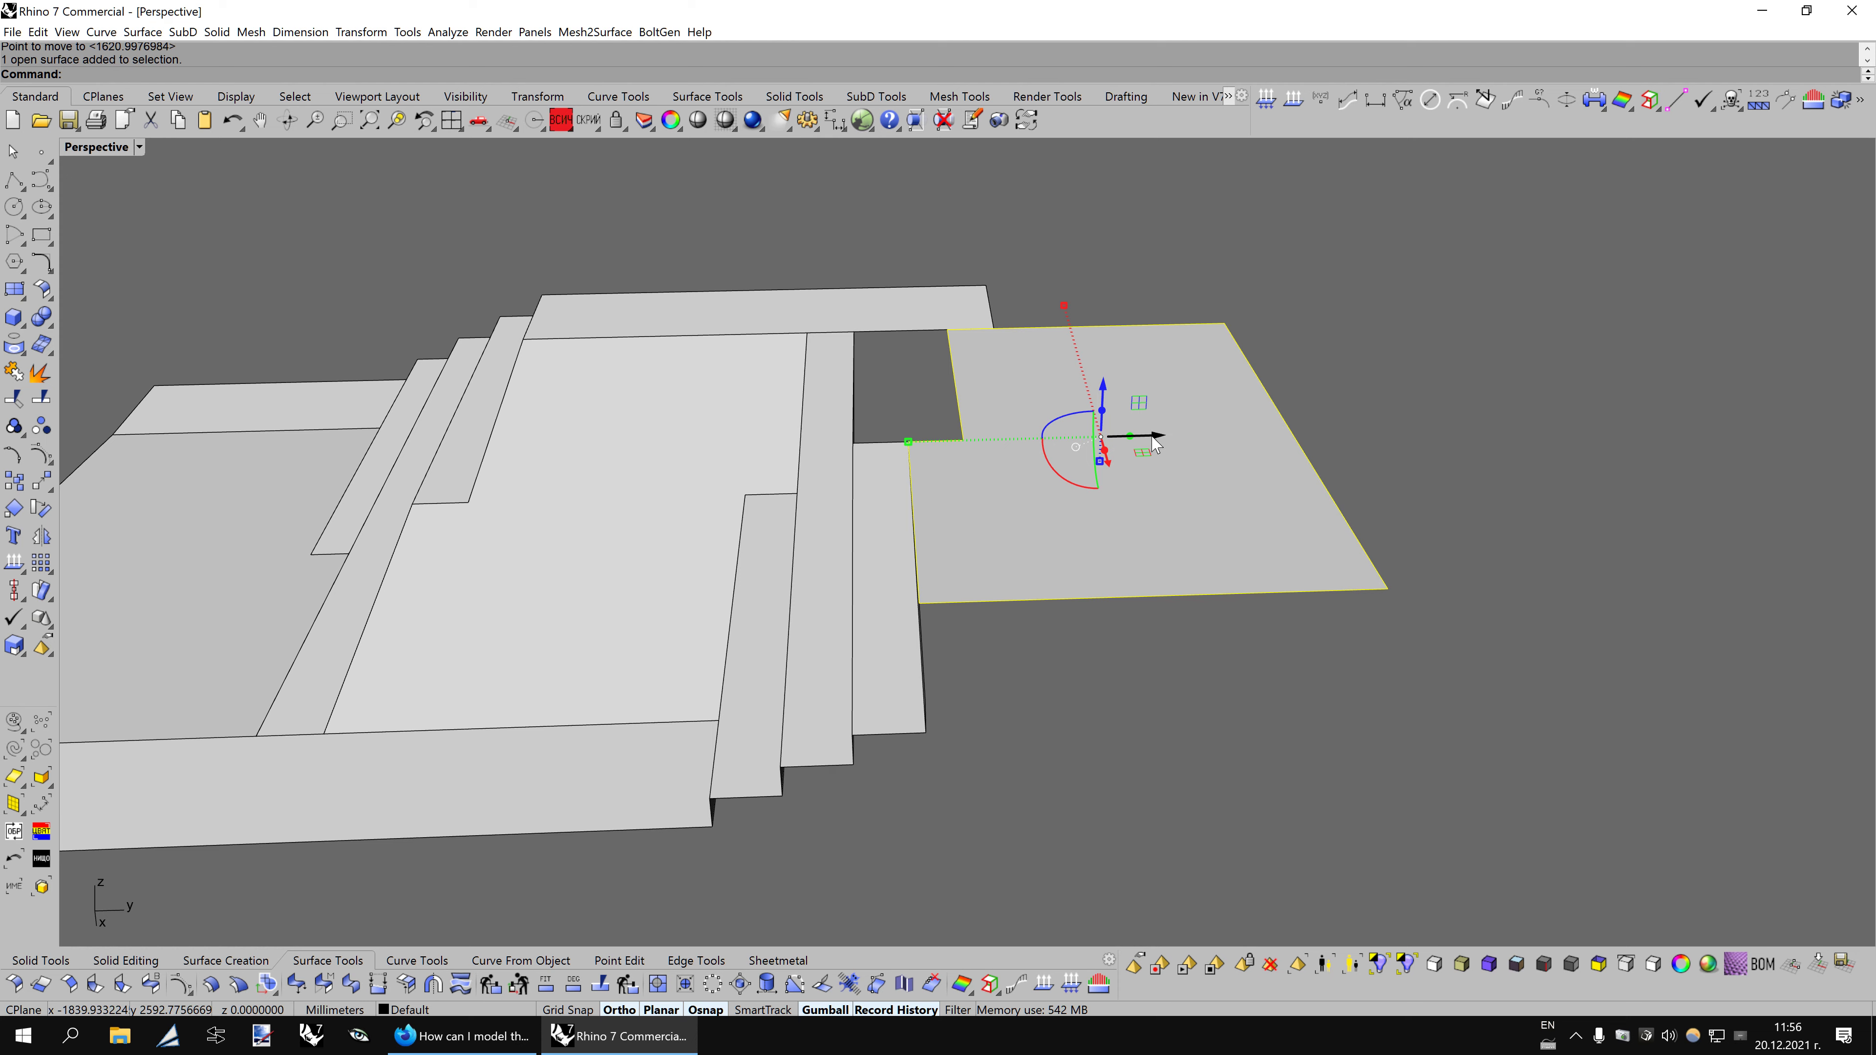
pyautogui.moveTo(1156, 442); pyautogui.dragTo(1102, 445)
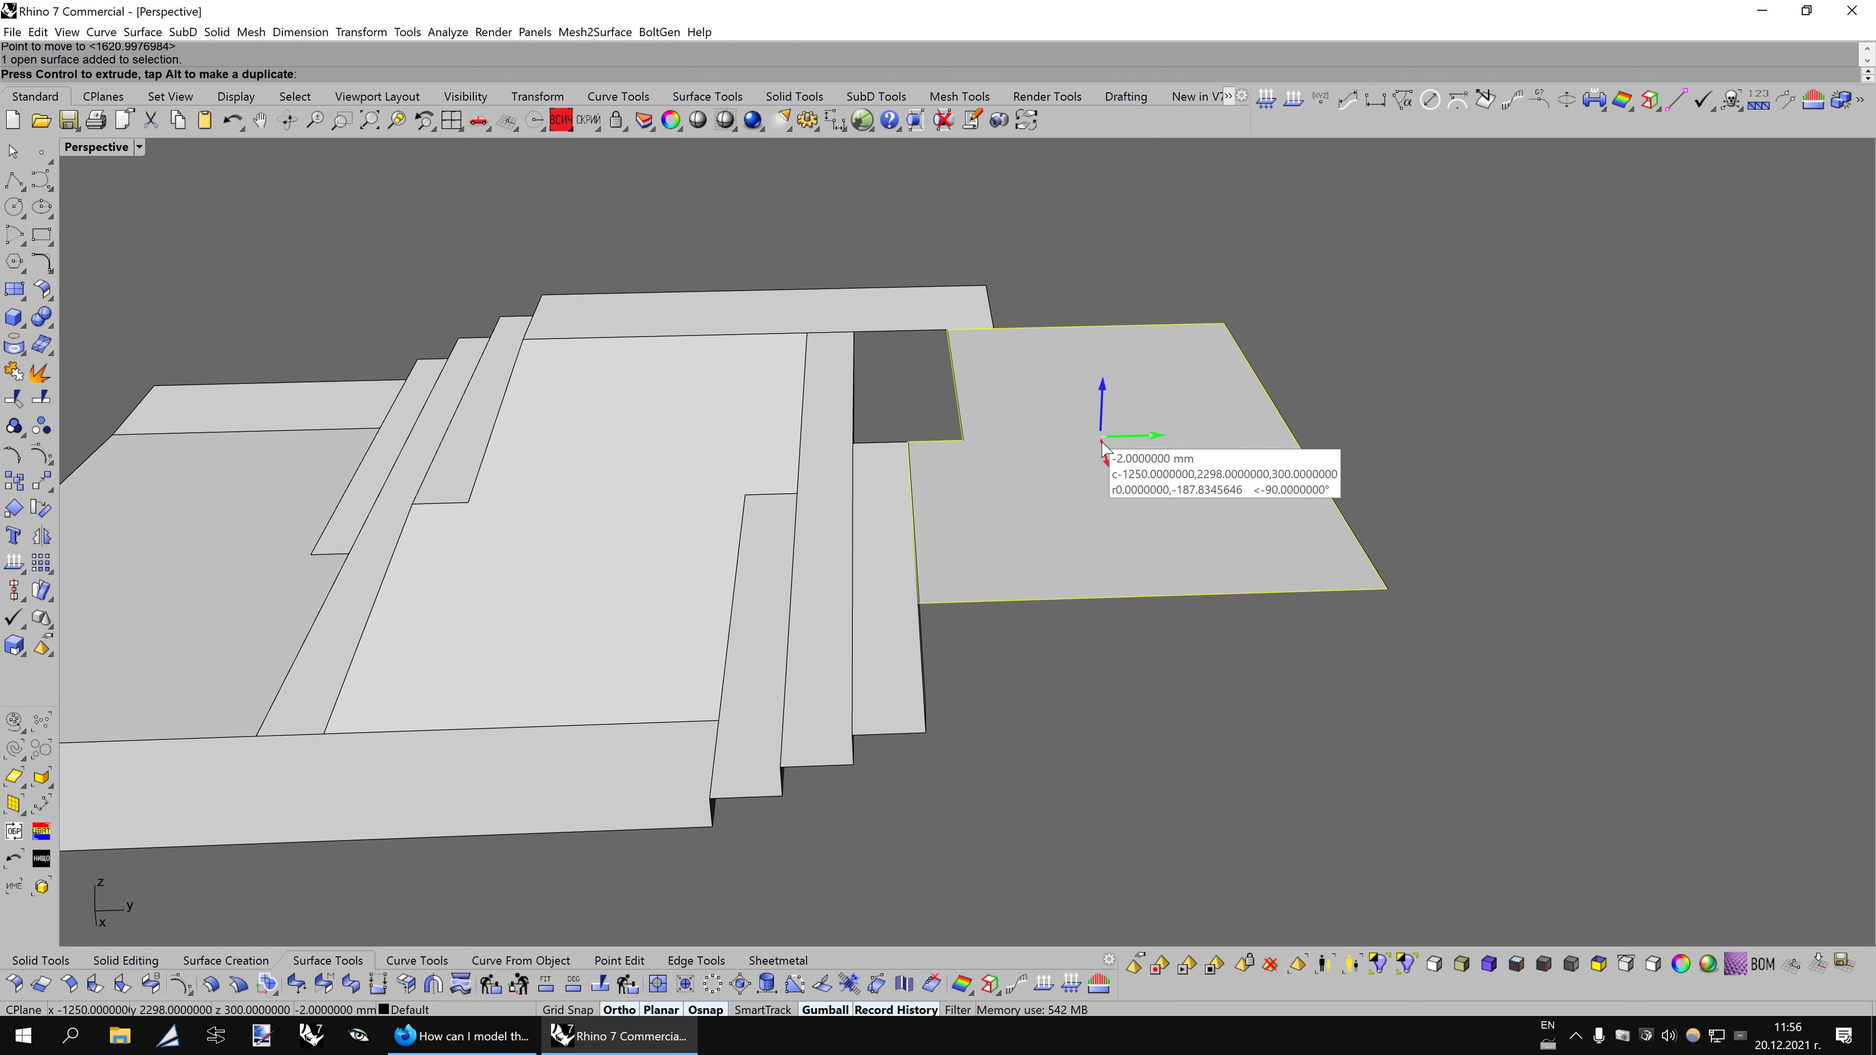
pyautogui.write('200')
pyautogui.press('Return')
# Split the top surface where it overlaps the steps and delete the unwanted piece.
pyautogui.moveTo(1365, 440)
pyautogui.mouseDown(button='right')
pyautogui.moveTo(1214, 587)
pyautogui.moveTo(1269, 599)
pyautogui.mouseUp(button='right')
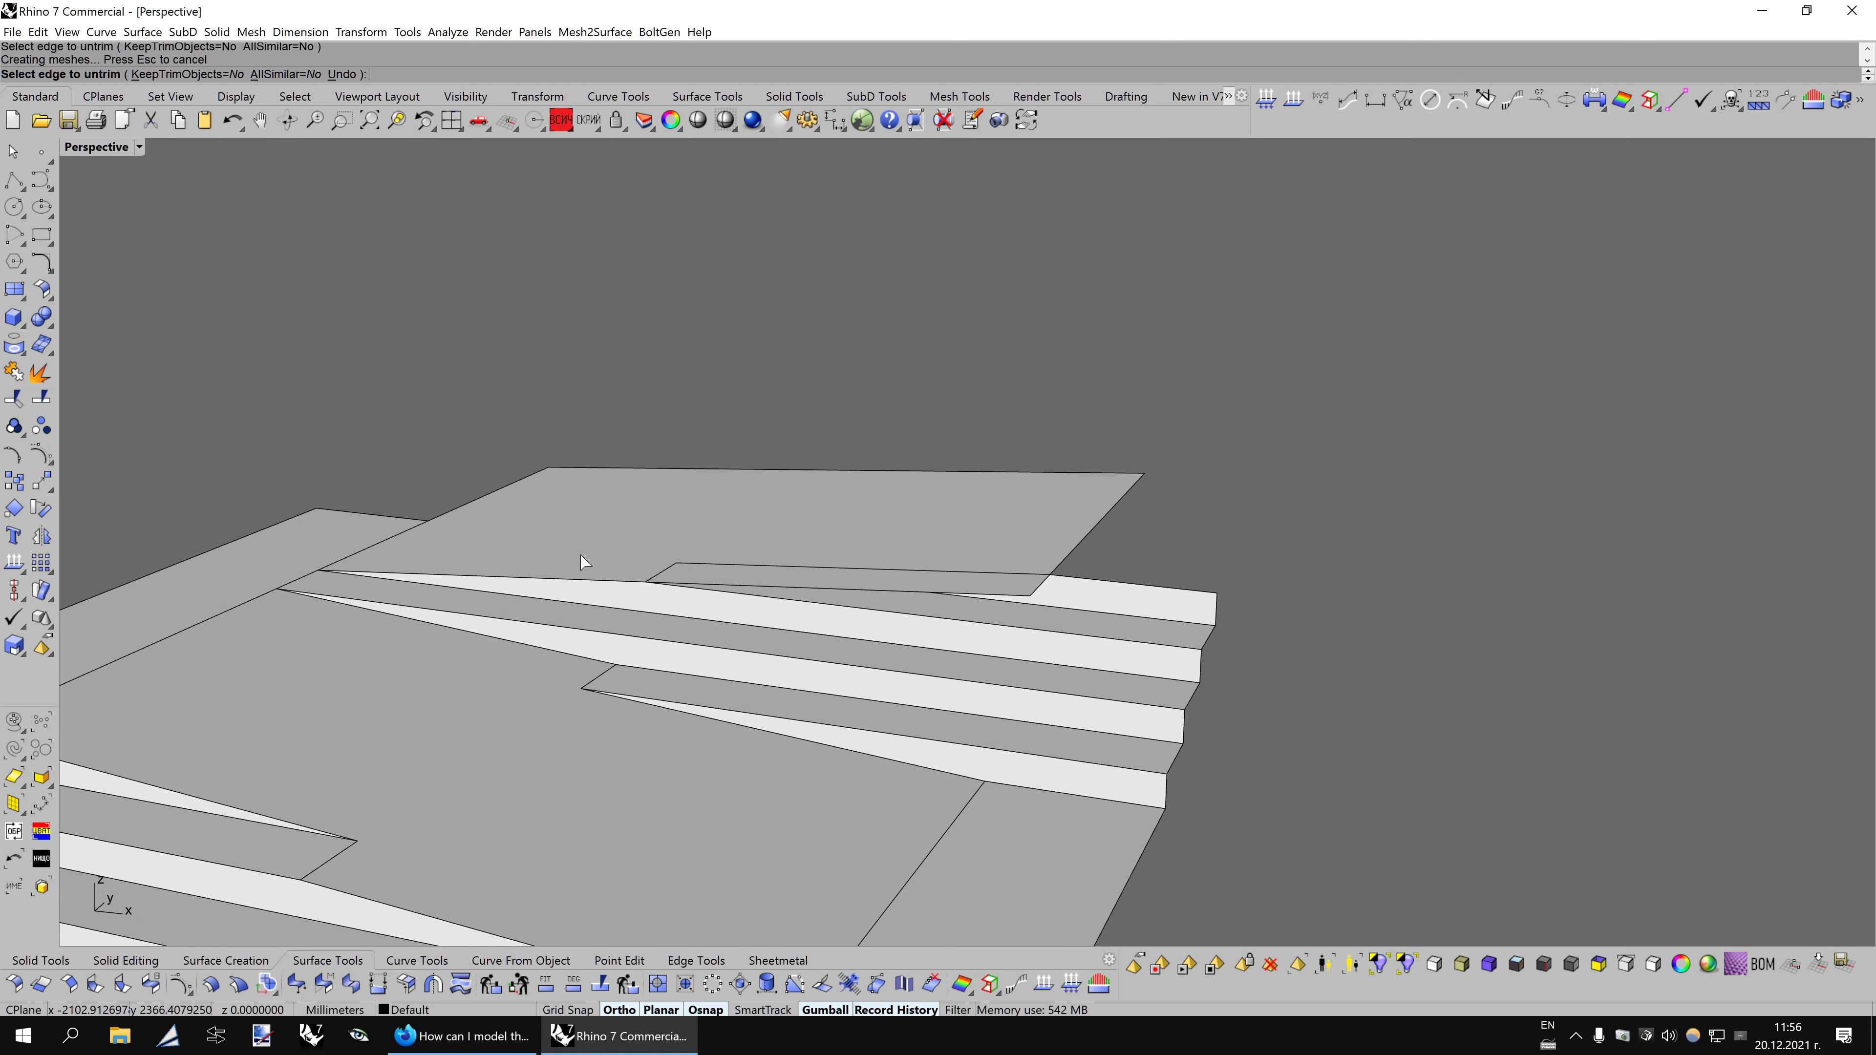
pyautogui.click(634, 521)
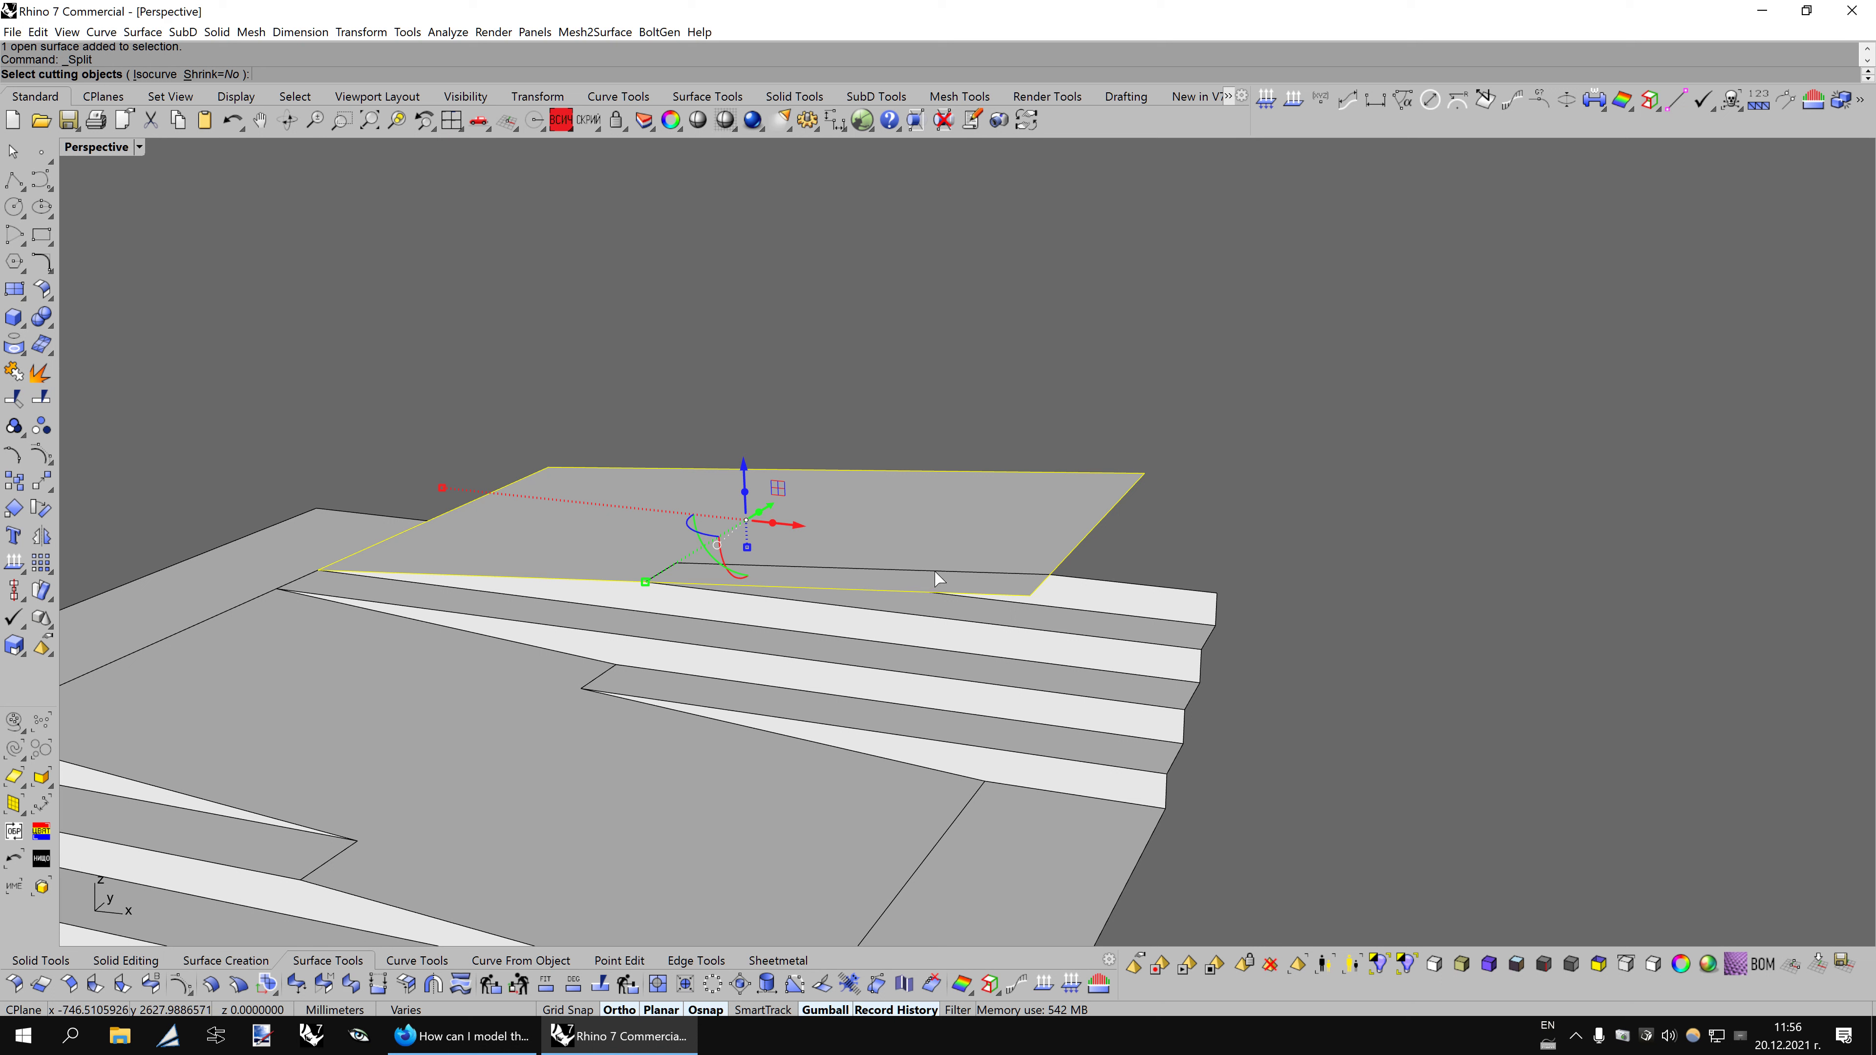
pyautogui.press('Return')
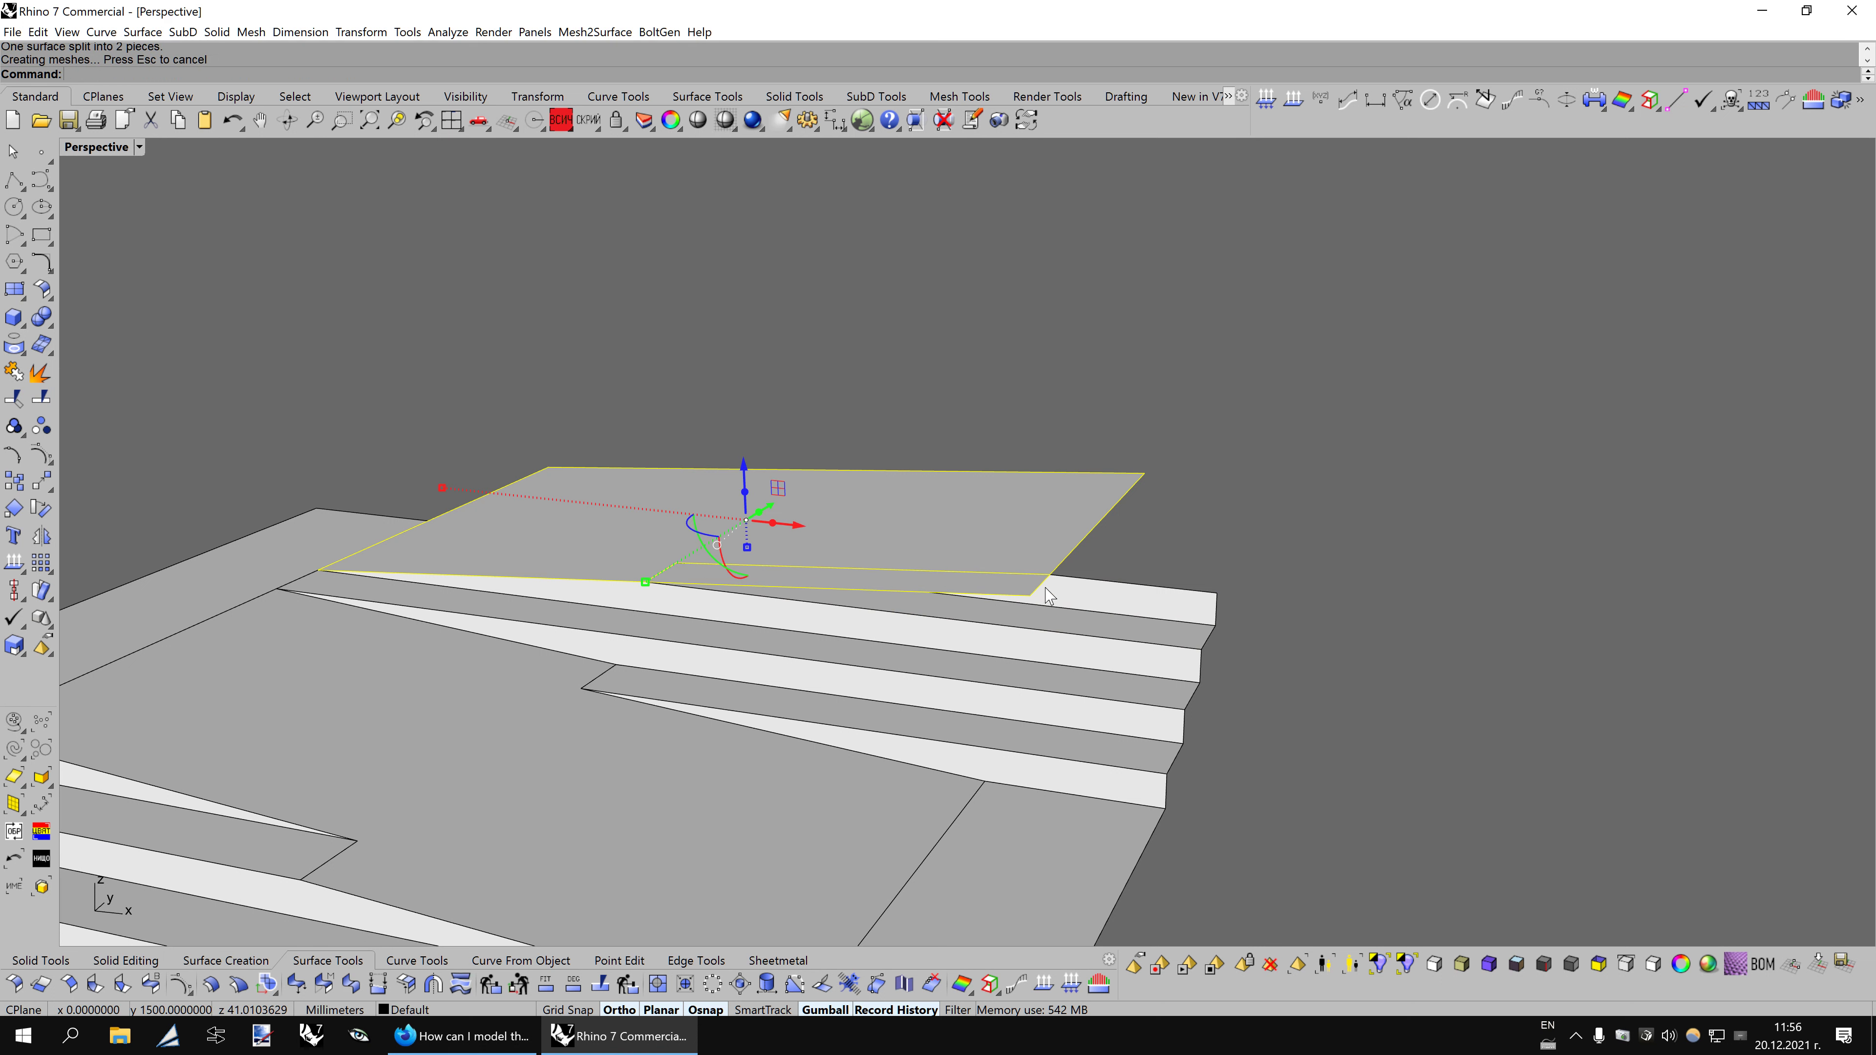
pyautogui.press('Delete')
pyautogui.scroll(-3, 1143, 419)
pyautogui.moveTo(1143, 419)
pyautogui.mouseDown(button='right')
pyautogui.moveTo(1210, 620)
pyautogui.moveTo(1188, 620)
pyautogui.moveTo(1242, 530)
pyautogui.mouseUp(button='right')
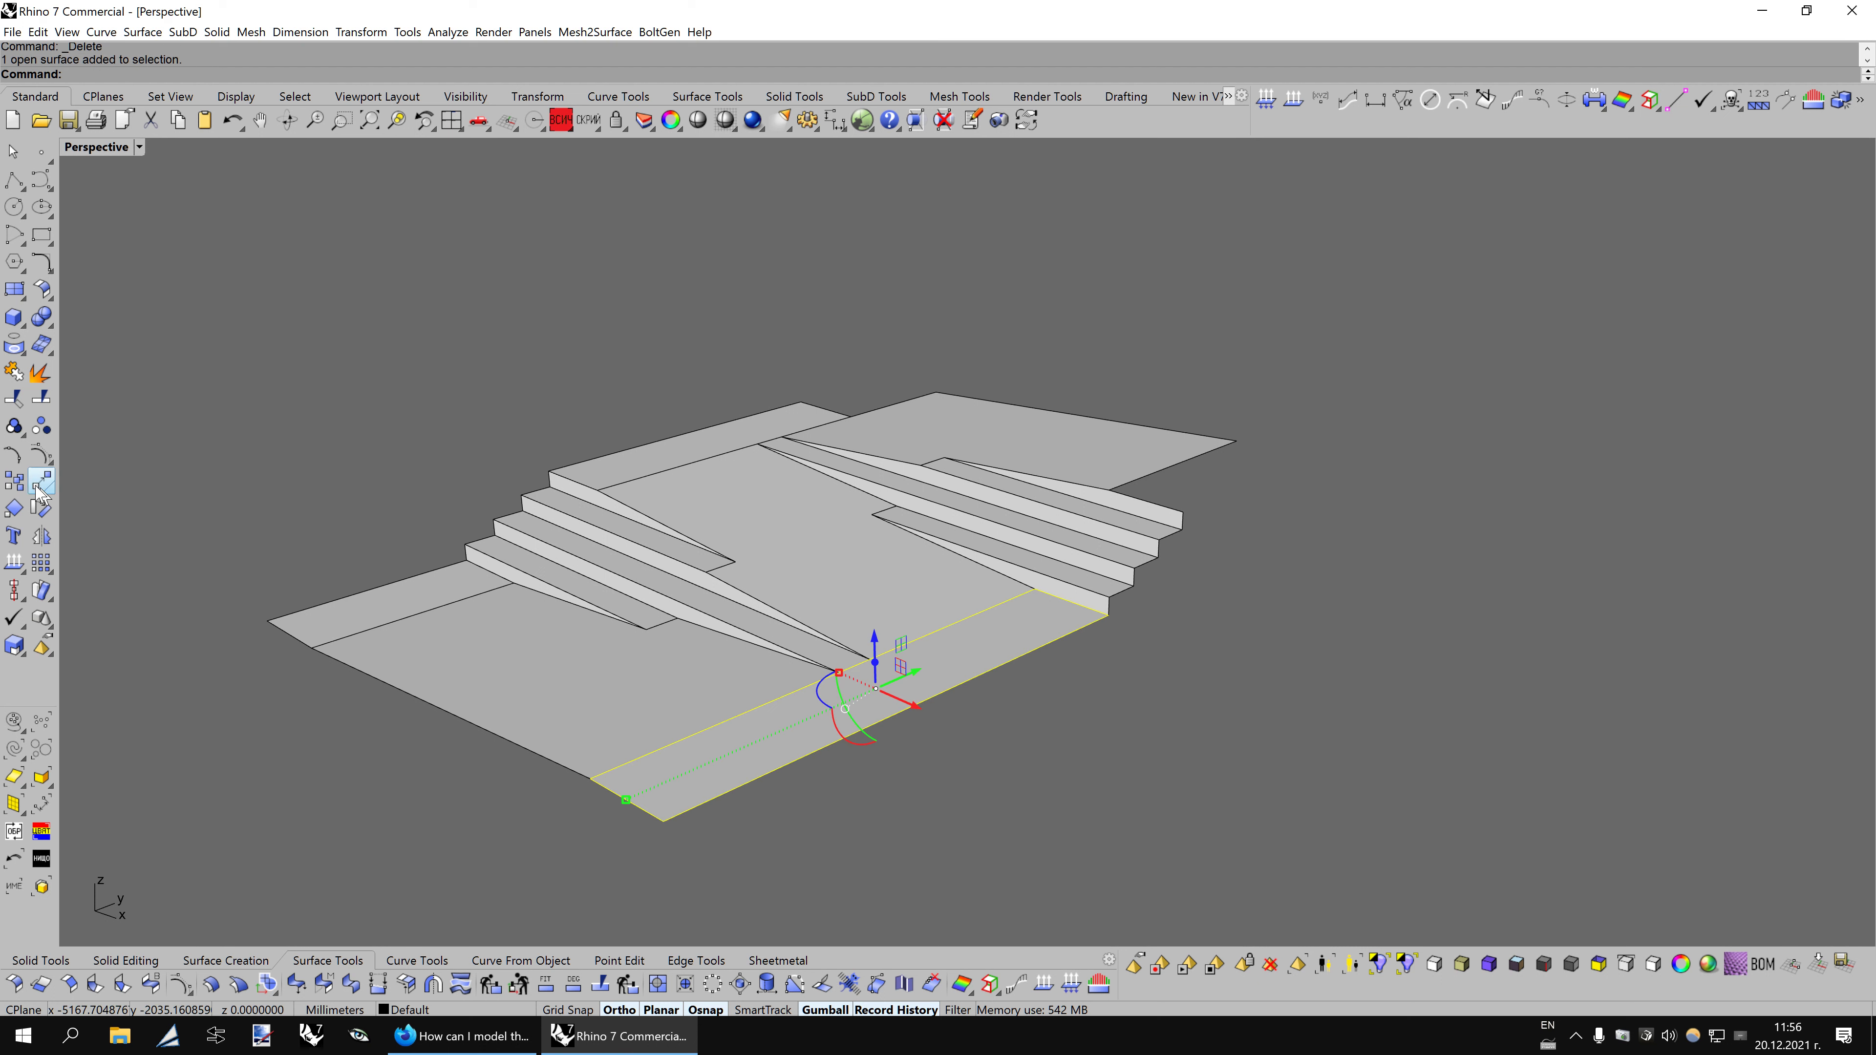
# Copy the front strip surface to beyond the far stairs.
pyautogui.click(16, 482)
pyautogui.click(589, 778)
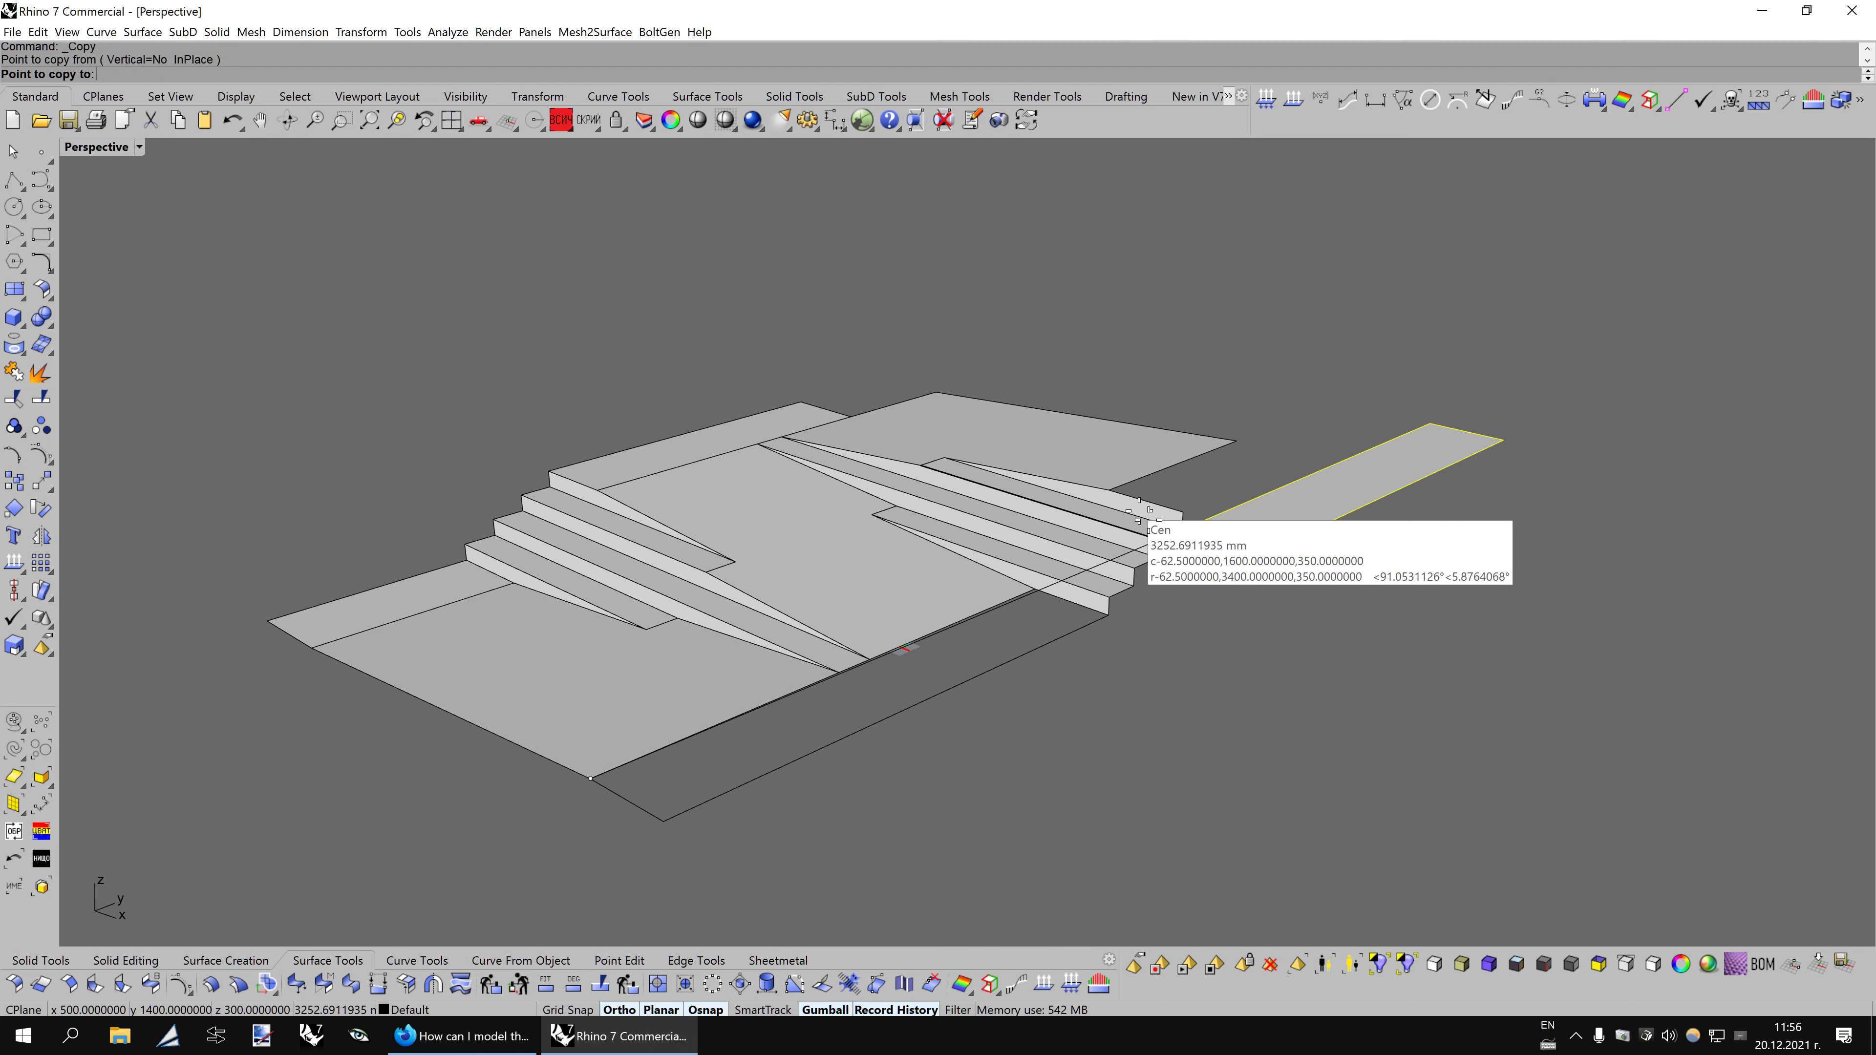
pyautogui.click(1108, 489)
pyautogui.press('Return')
pyautogui.moveTo(1177, 566); pyautogui.dragTo(925, 720, button='right')
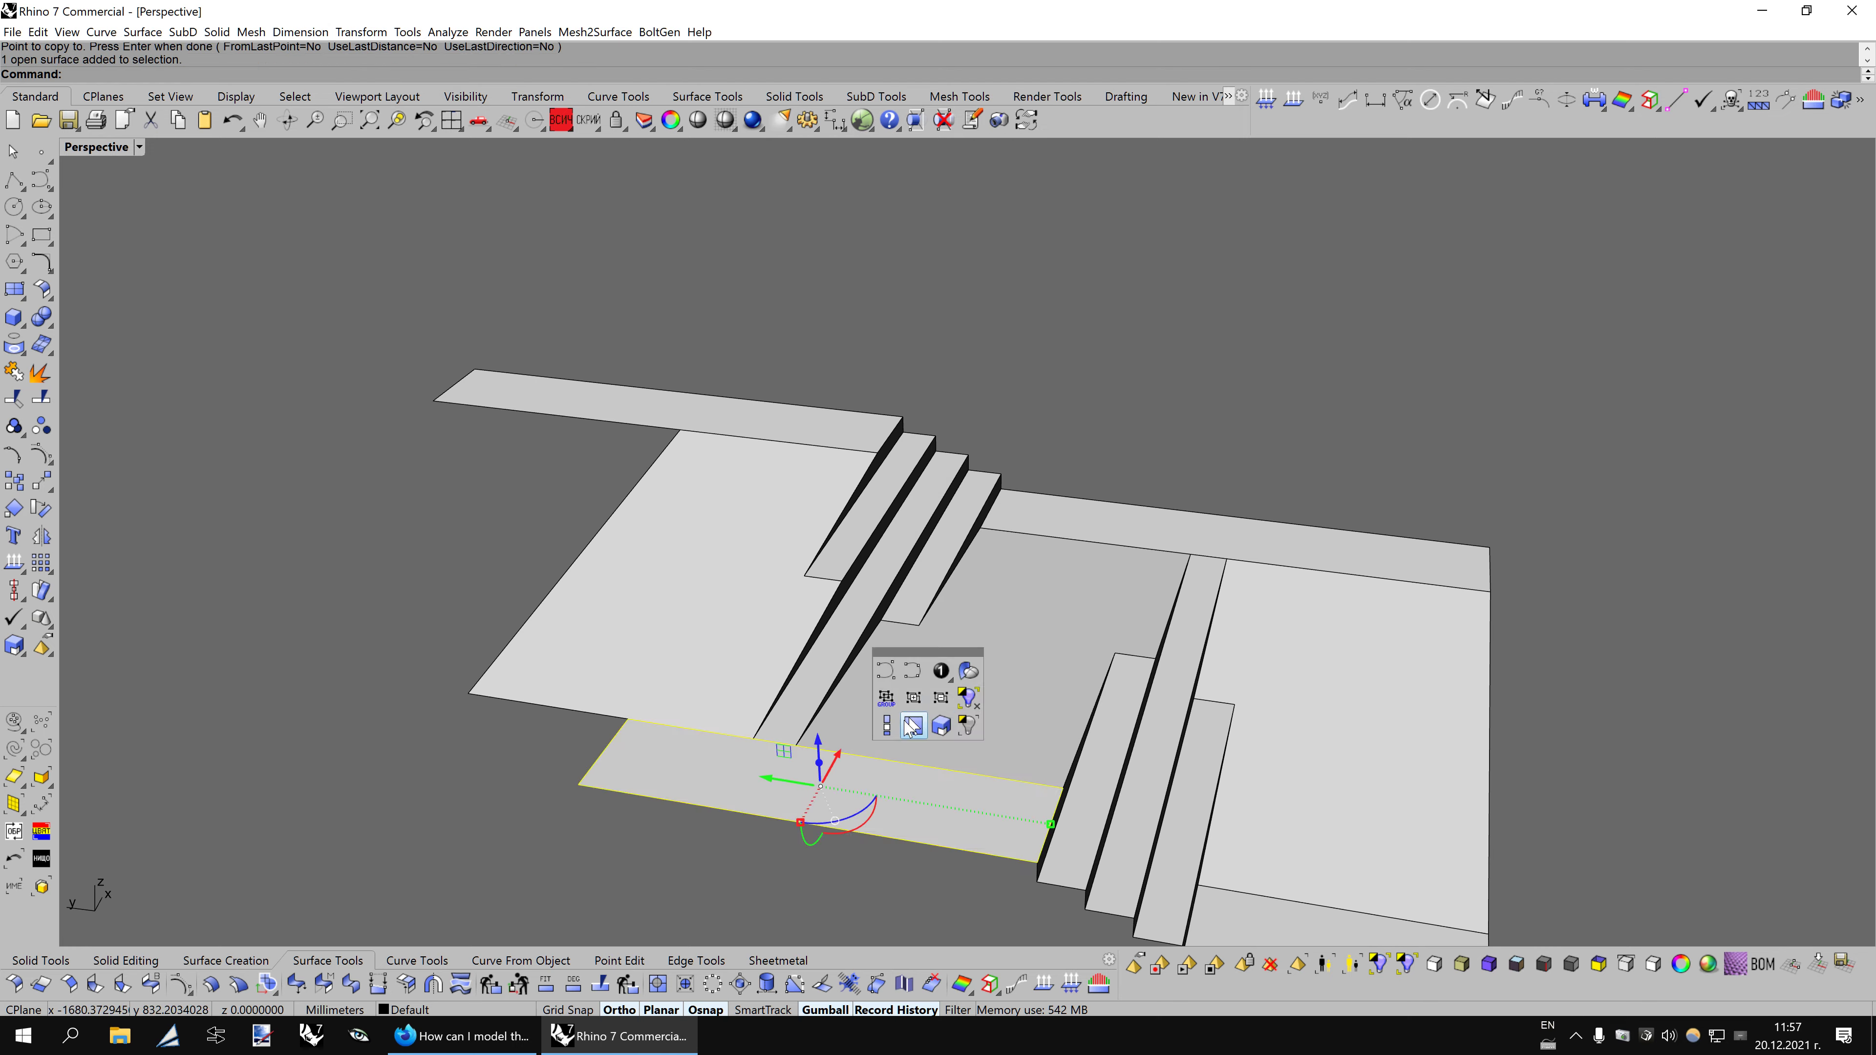
# Stretch the strip with Scale1D out to the left slab edge.
pyautogui.click(912, 726)
pyautogui.click(1034, 862)
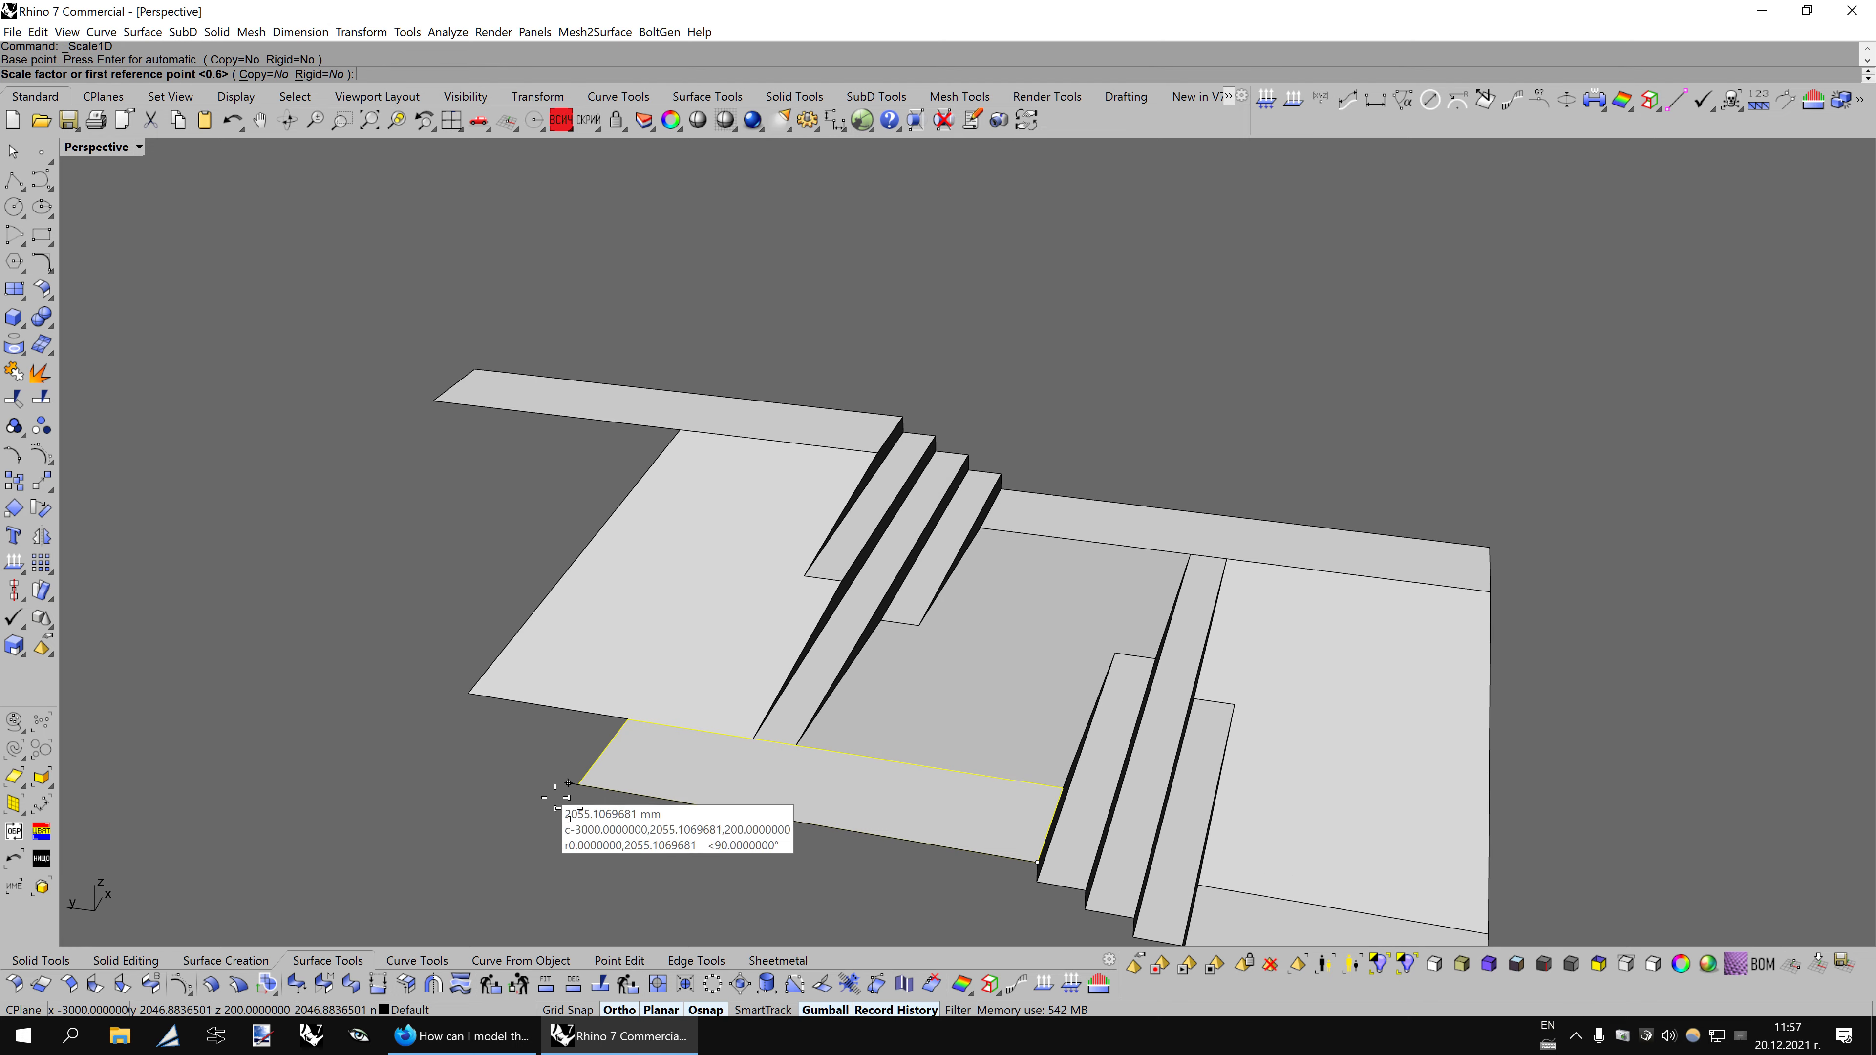
pyautogui.click(579, 783)
pyautogui.click(469, 693)
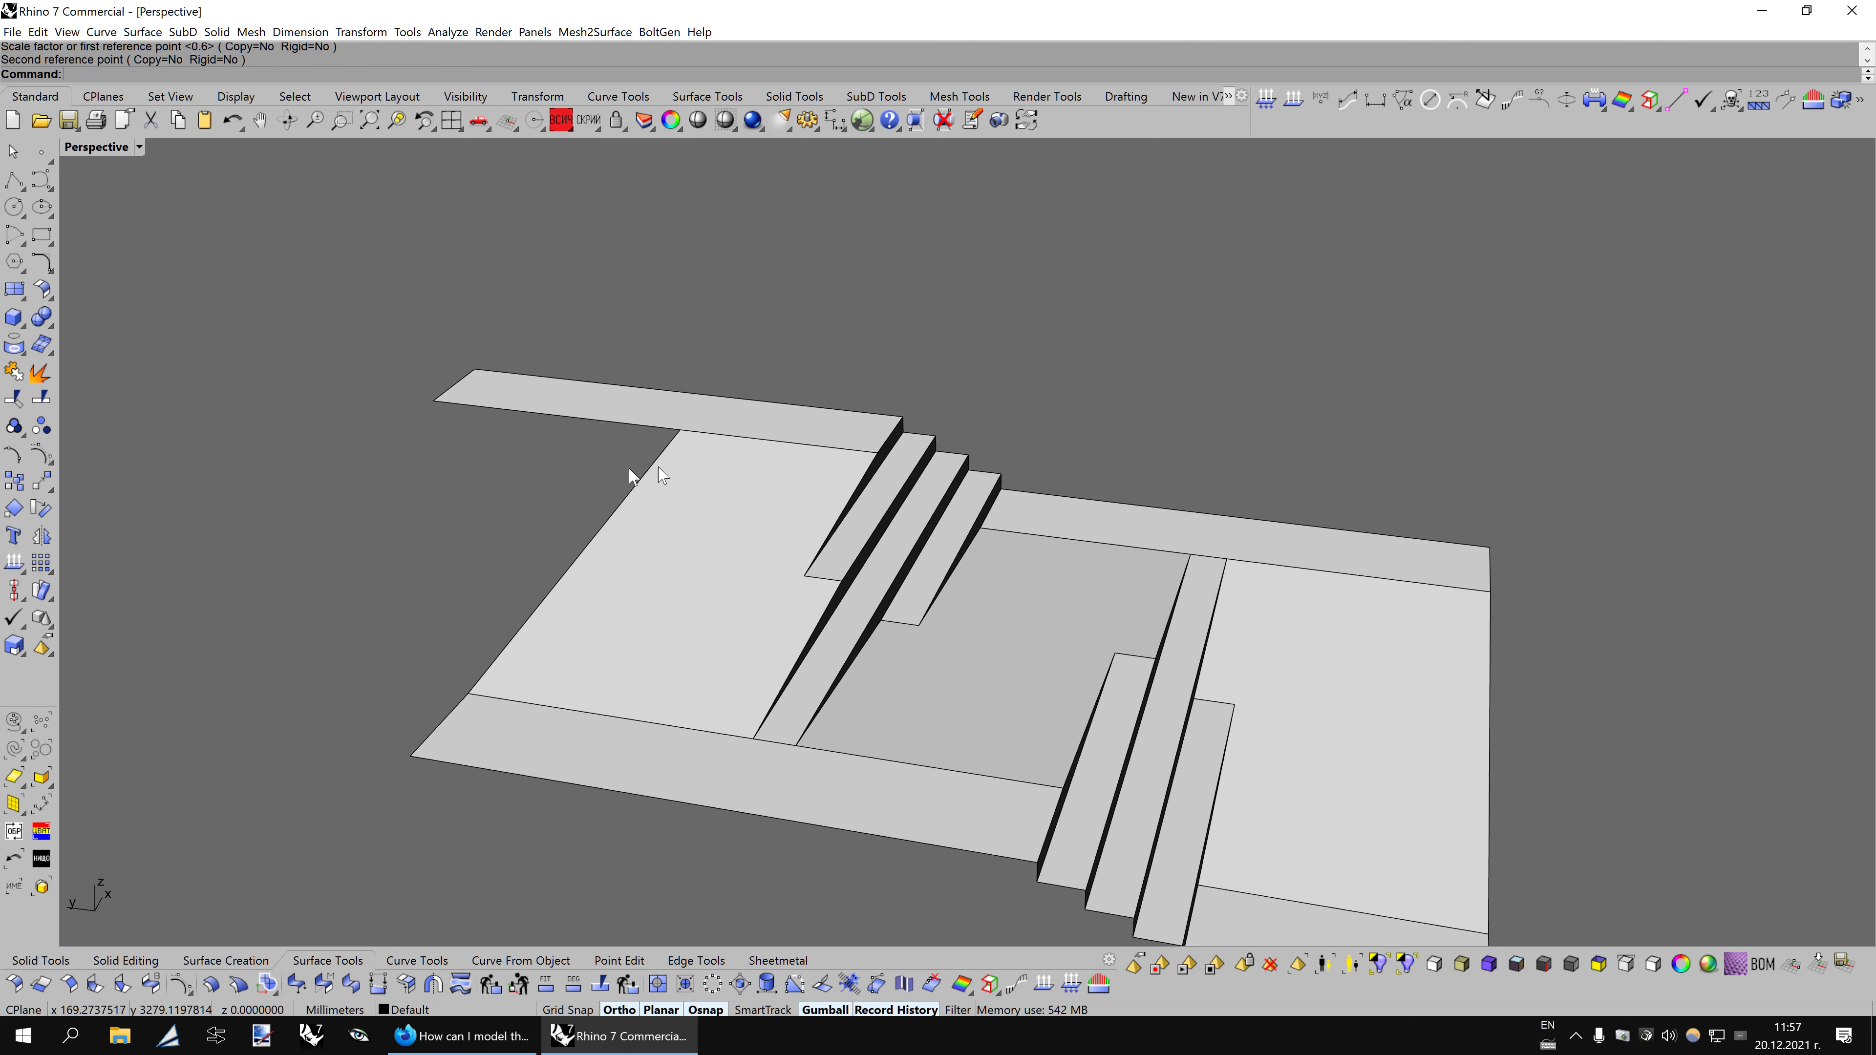
pyautogui.scroll(-3, 1184, 649)
pyautogui.moveTo(1184, 648)
pyautogui.mouseDown(button='right')
pyautogui.moveTo(940, 498)
pyautogui.moveTo(934, 631)
pyautogui.mouseUp(button='right')
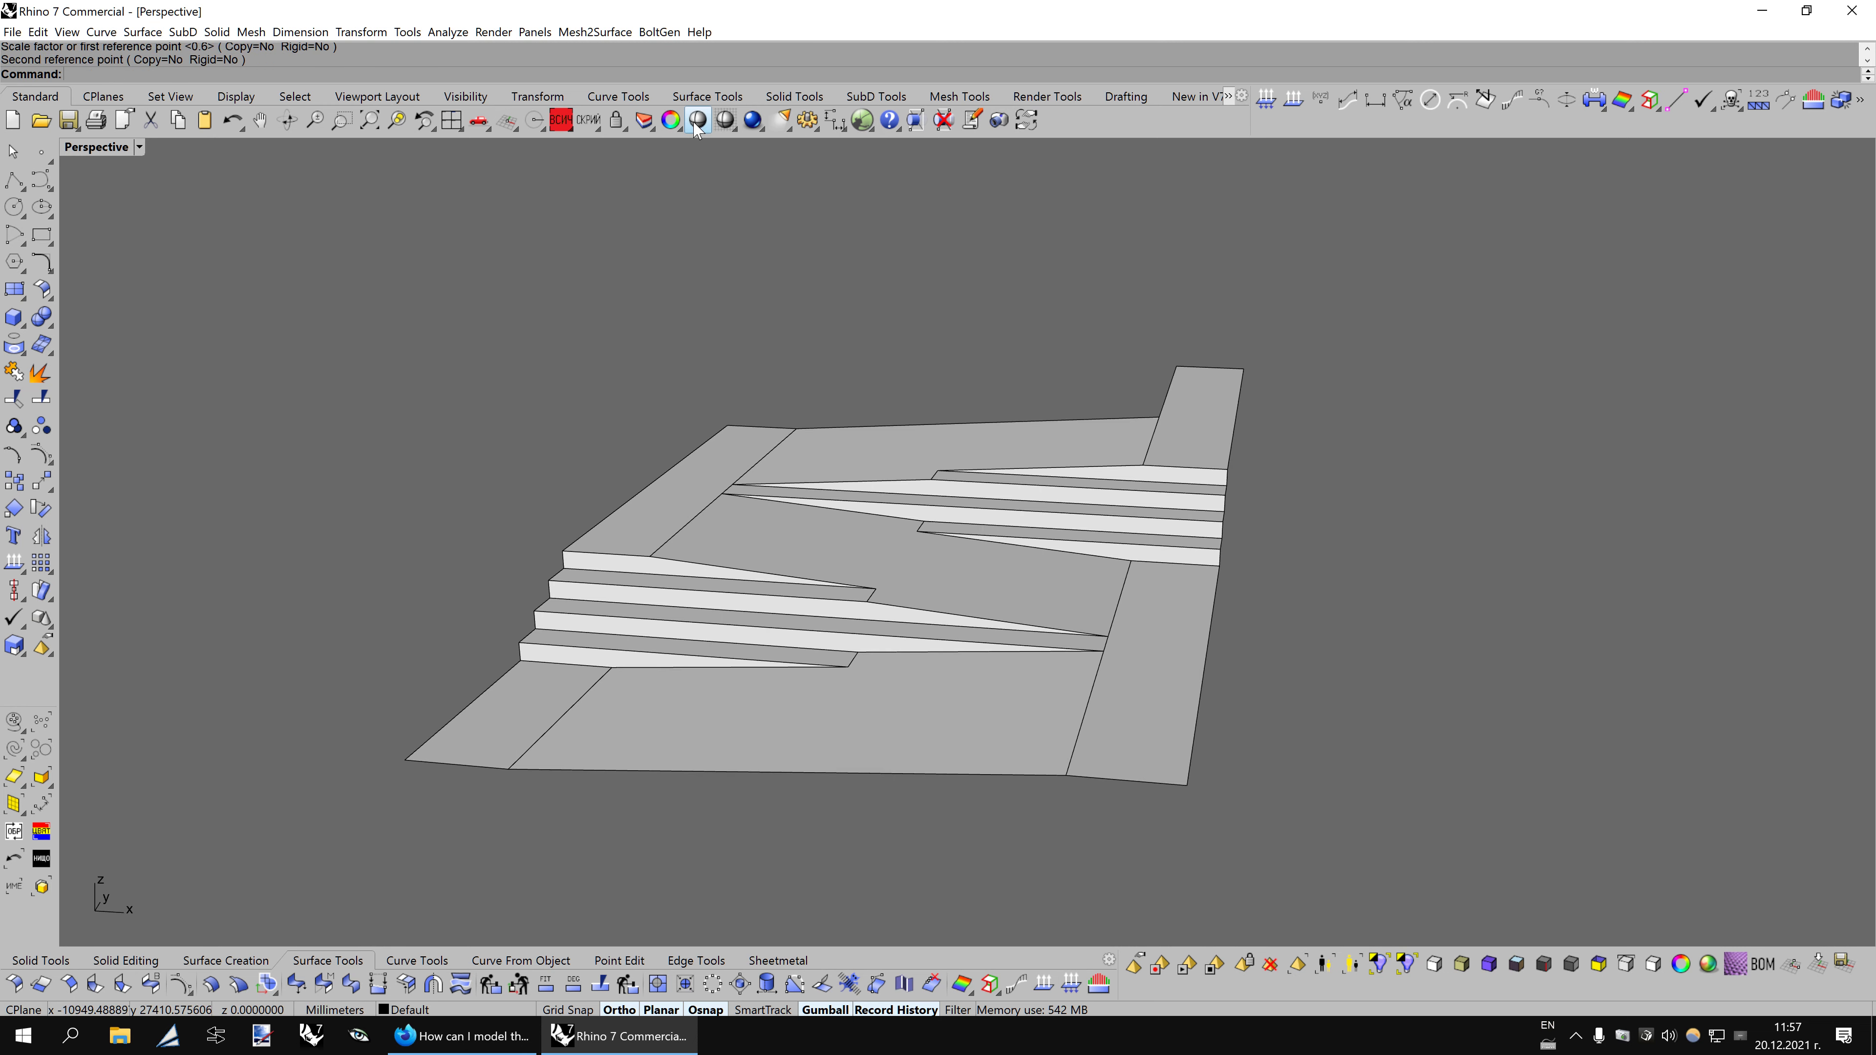
pyautogui.click(697, 122)
pyautogui.moveTo(1301, 627)
pyautogui.mouseDown(button='right')
pyautogui.moveTo(1323, 582)
pyautogui.moveTo(1319, 607)
pyautogui.moveTo(1184, 587)
pyautogui.moveTo(1264, 637)
pyautogui.moveTo(1248, 691)
pyautogui.moveTo(1252, 620)
pyautogui.mouseUp(button='right')
pyautogui.press('Escape')
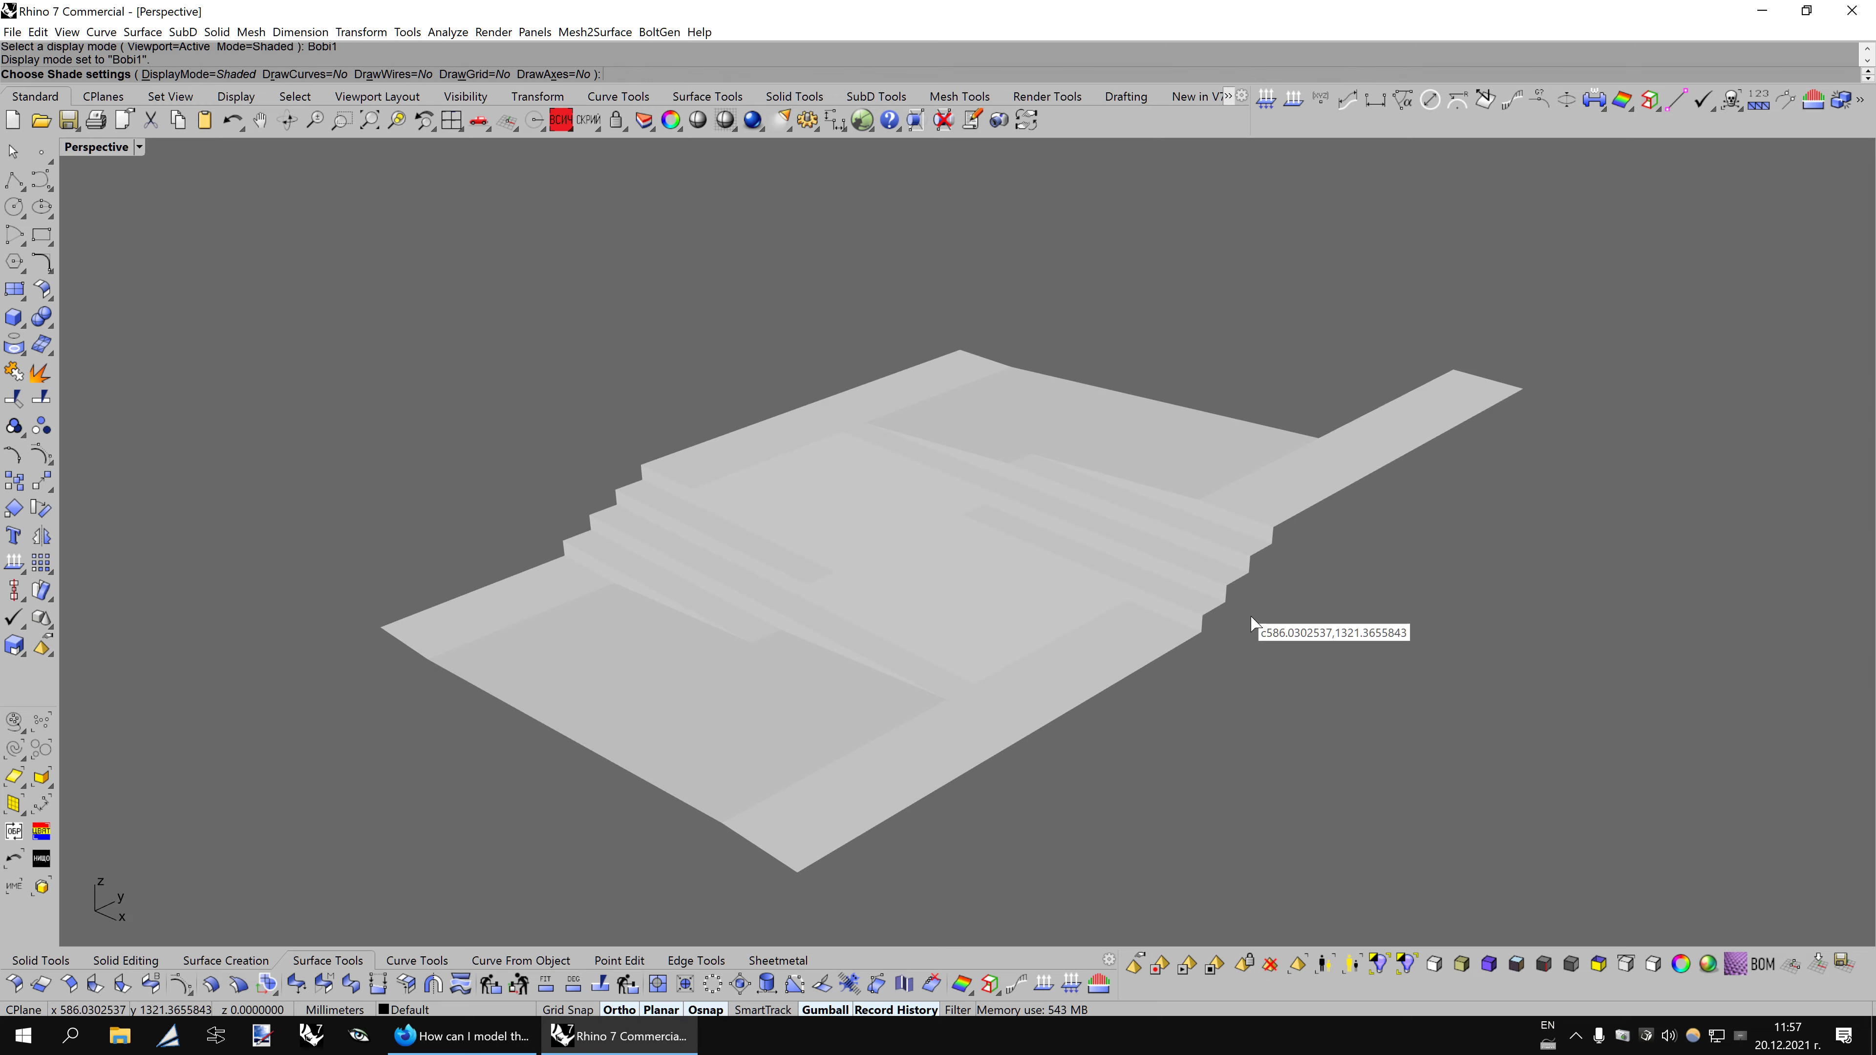
pyautogui.press('Escape')
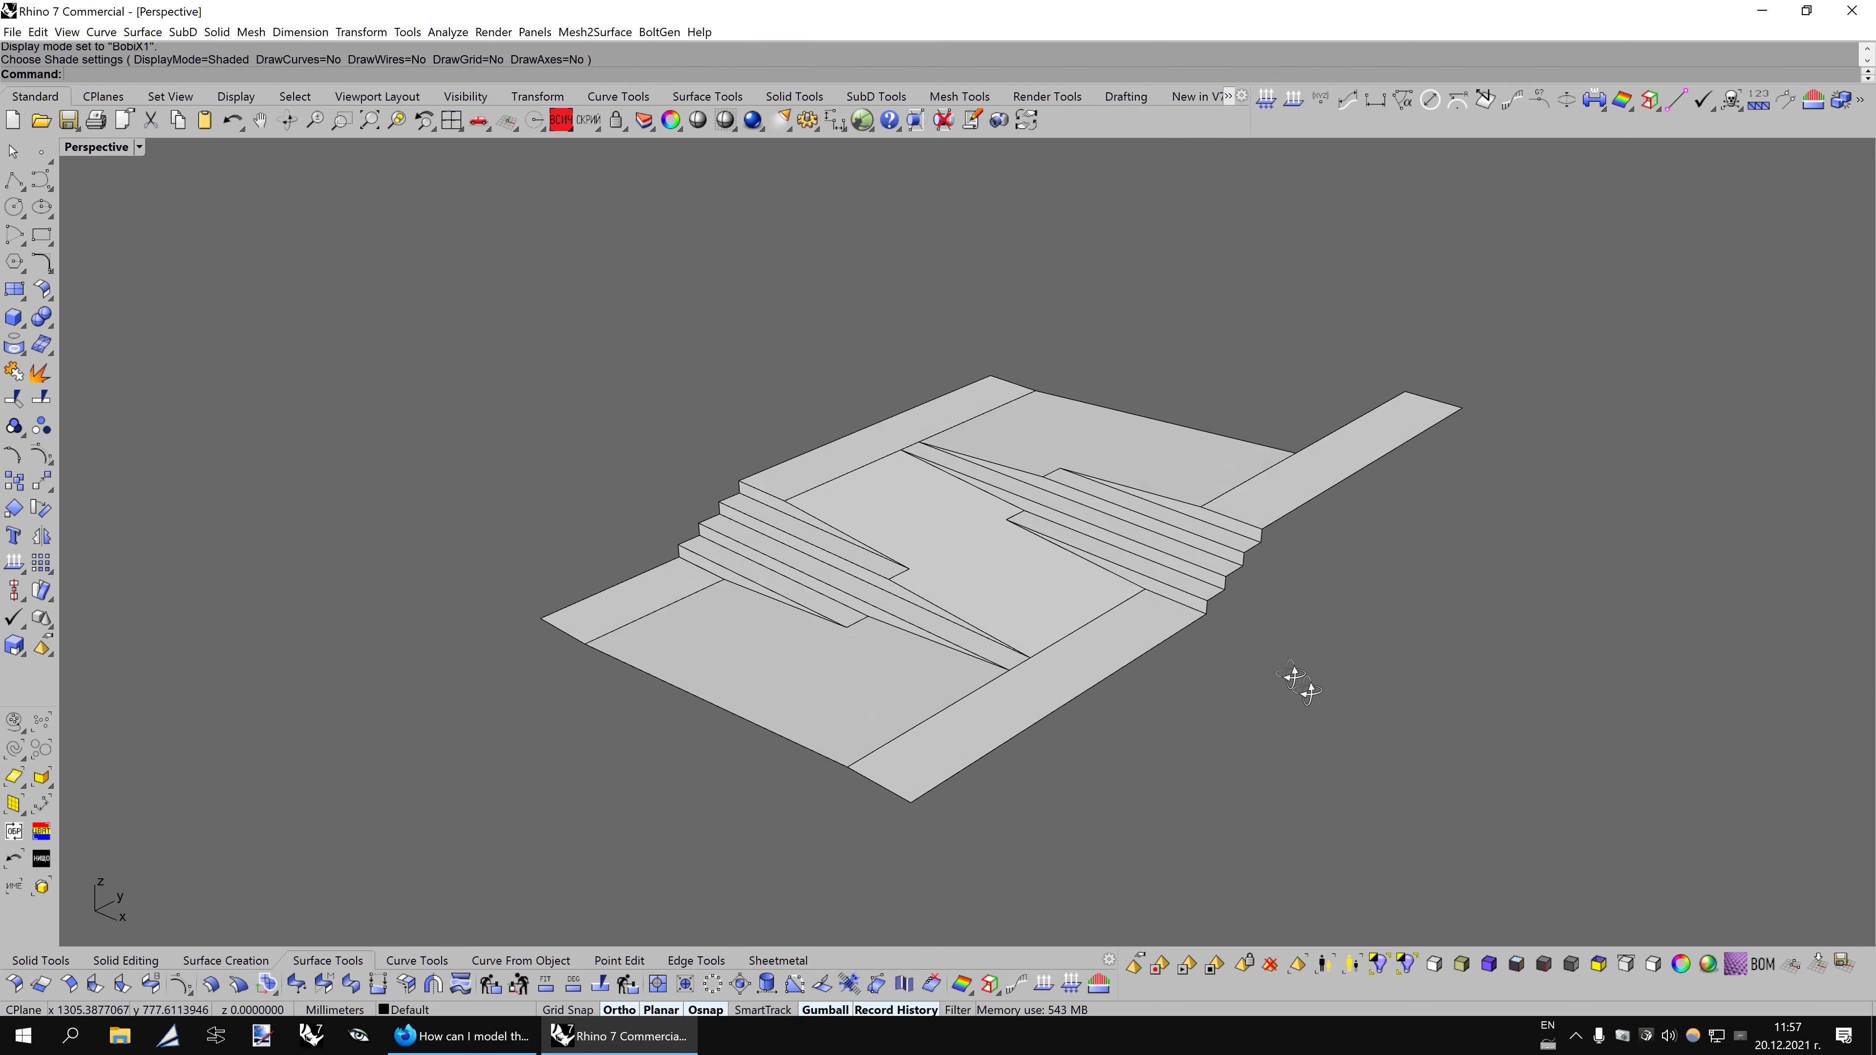
# Copy the seven step surfaces from the bottom step corner onto the far landing.
pyautogui.moveTo(1297, 683)
pyautogui.mouseDown(button='right')
pyautogui.moveTo(1341, 691)
pyautogui.moveTo(1298, 650)
pyautogui.moveTo(1231, 651)
pyautogui.moveTo(1248, 649)
pyautogui.moveTo(1122, 738)
pyautogui.moveTo(1072, 742)
pyautogui.mouseUp(button='right')
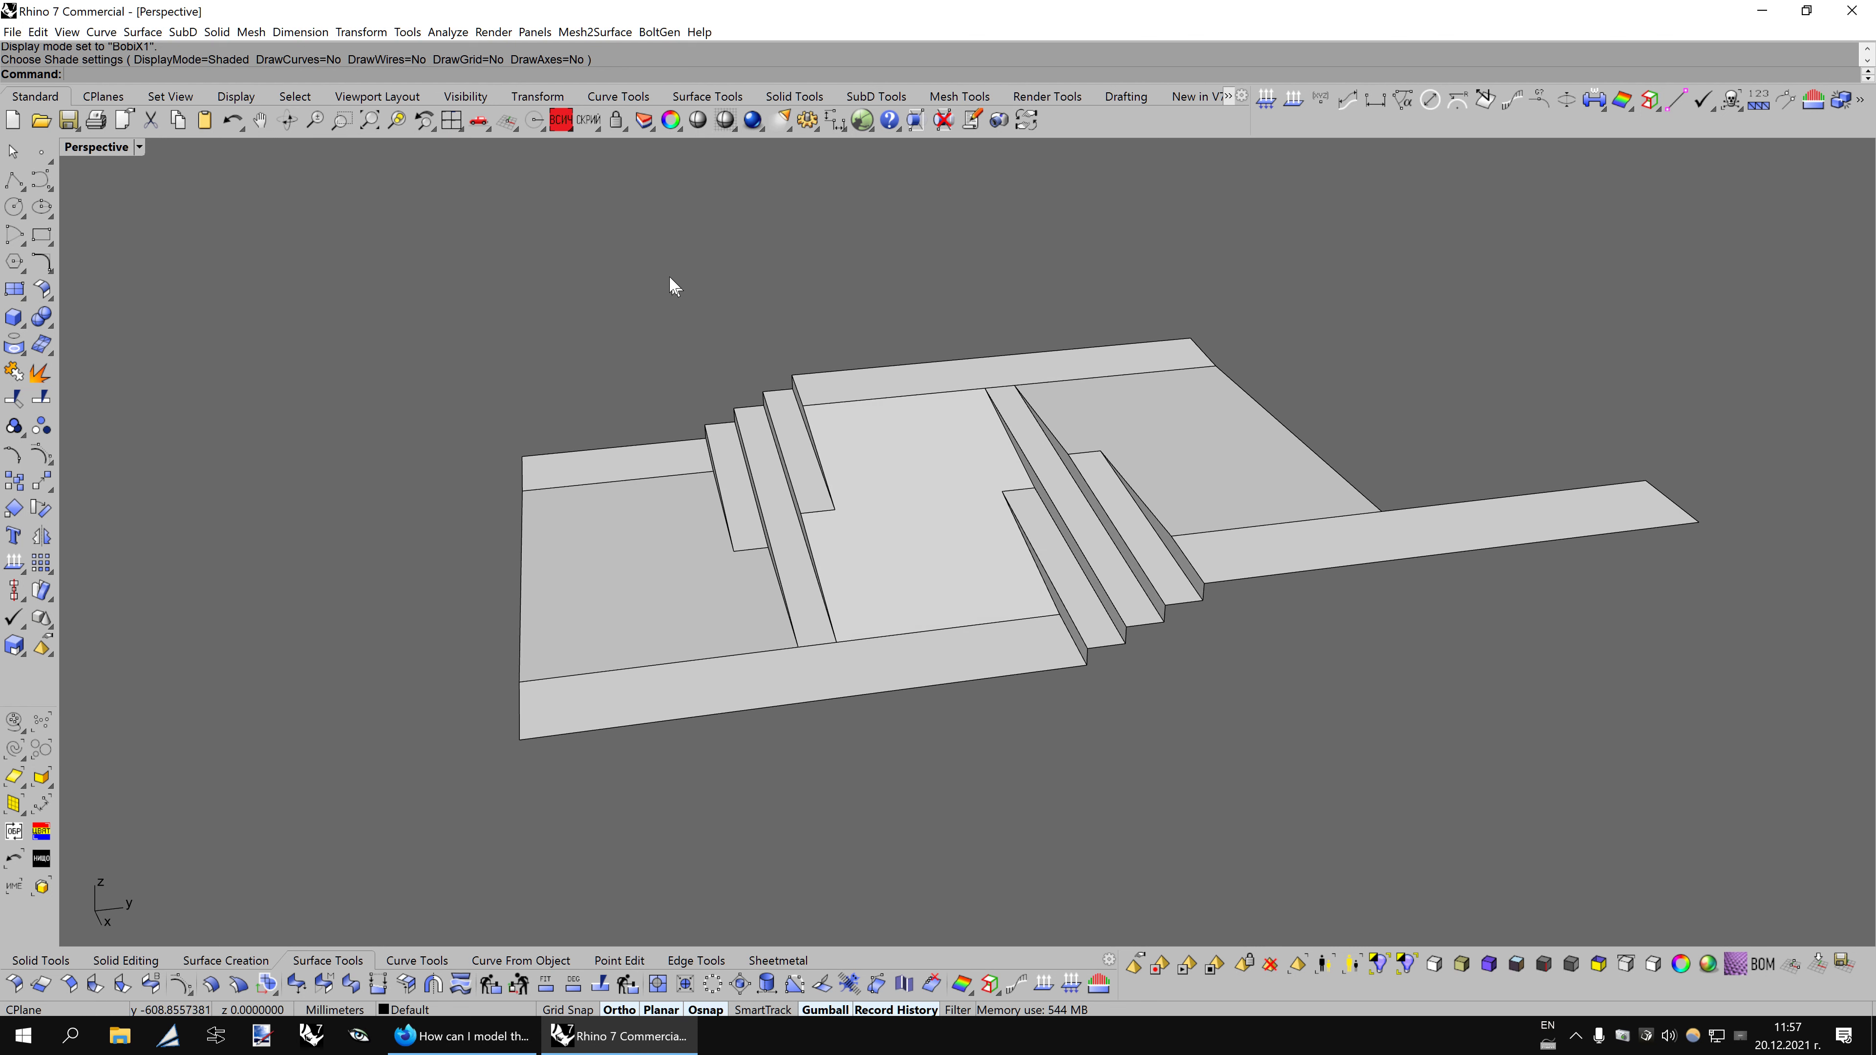
pyautogui.moveTo(837, 634); pyautogui.dragTo(839, 636)
pyautogui.moveTo(909, 745)
pyautogui.mouseDown(button='right')
pyautogui.moveTo(1402, 746)
pyautogui.moveTo(1371, 703)
pyautogui.mouseUp(button='right')
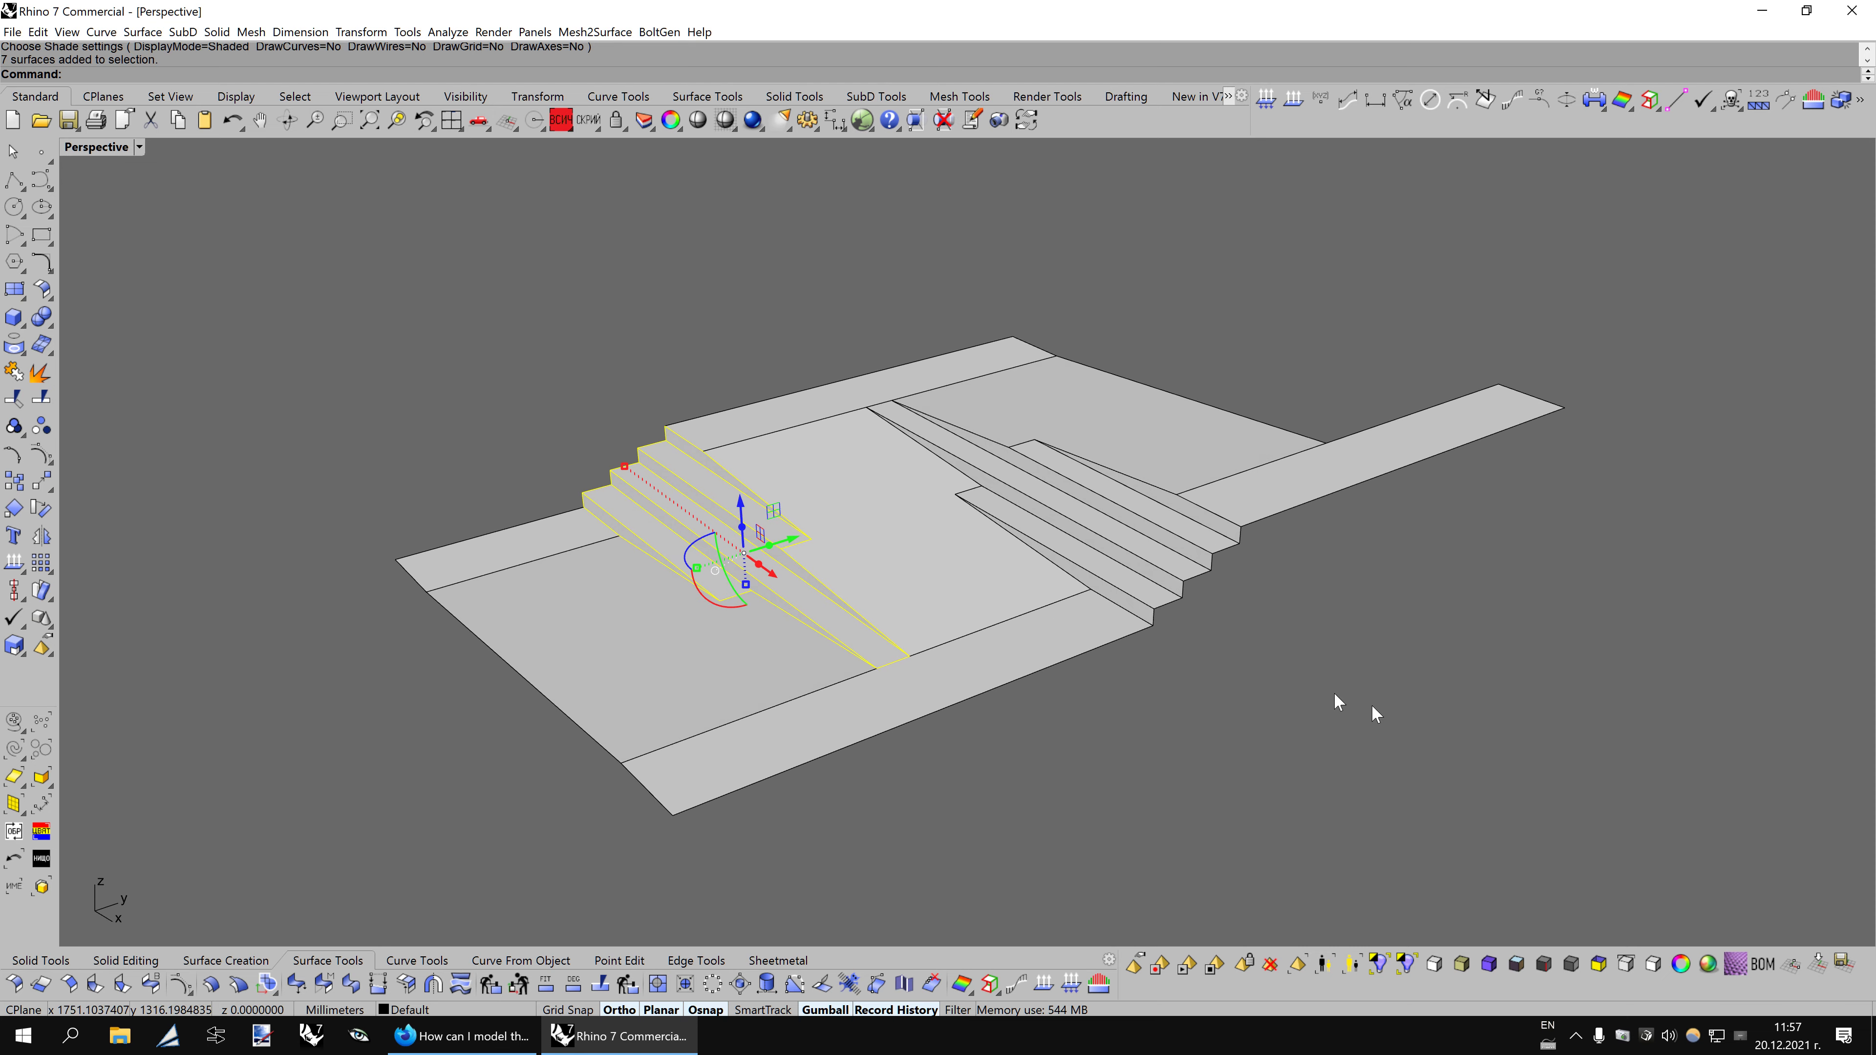
pyautogui.click(584, 507)
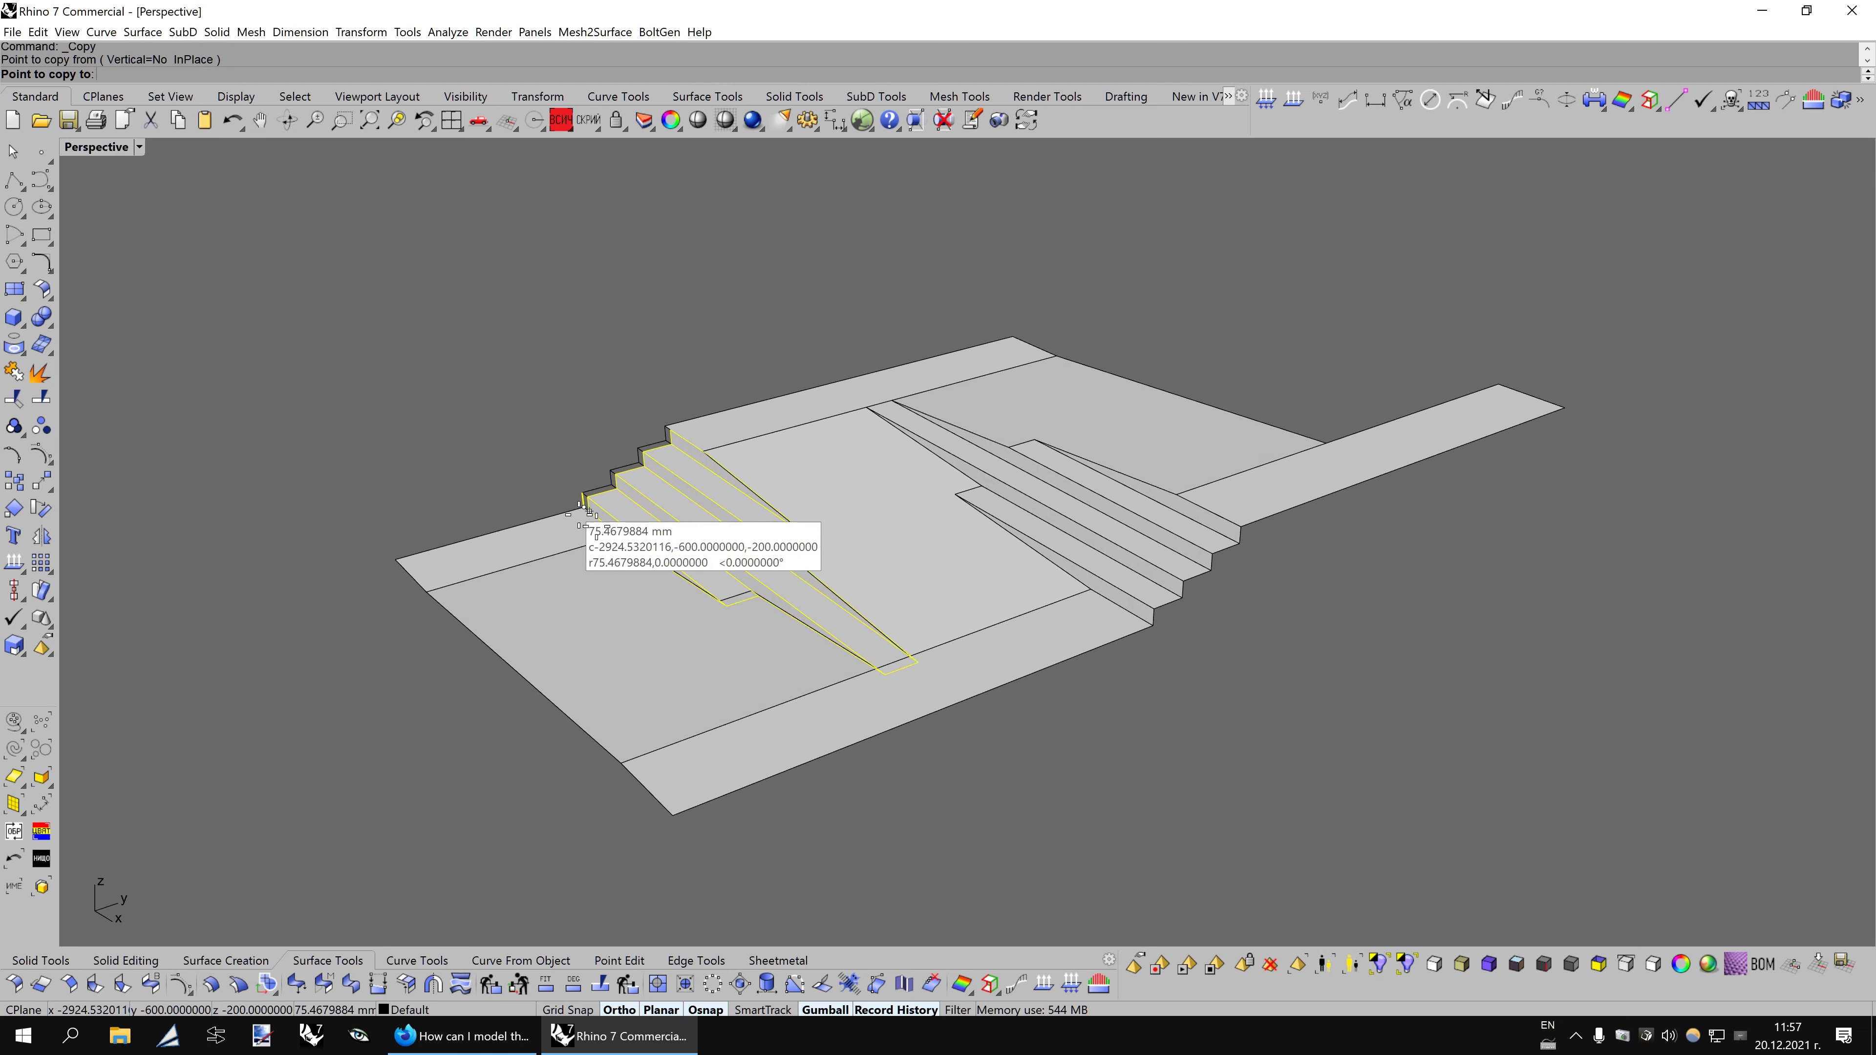
pyautogui.click(1012, 337)
pyautogui.press('Return')
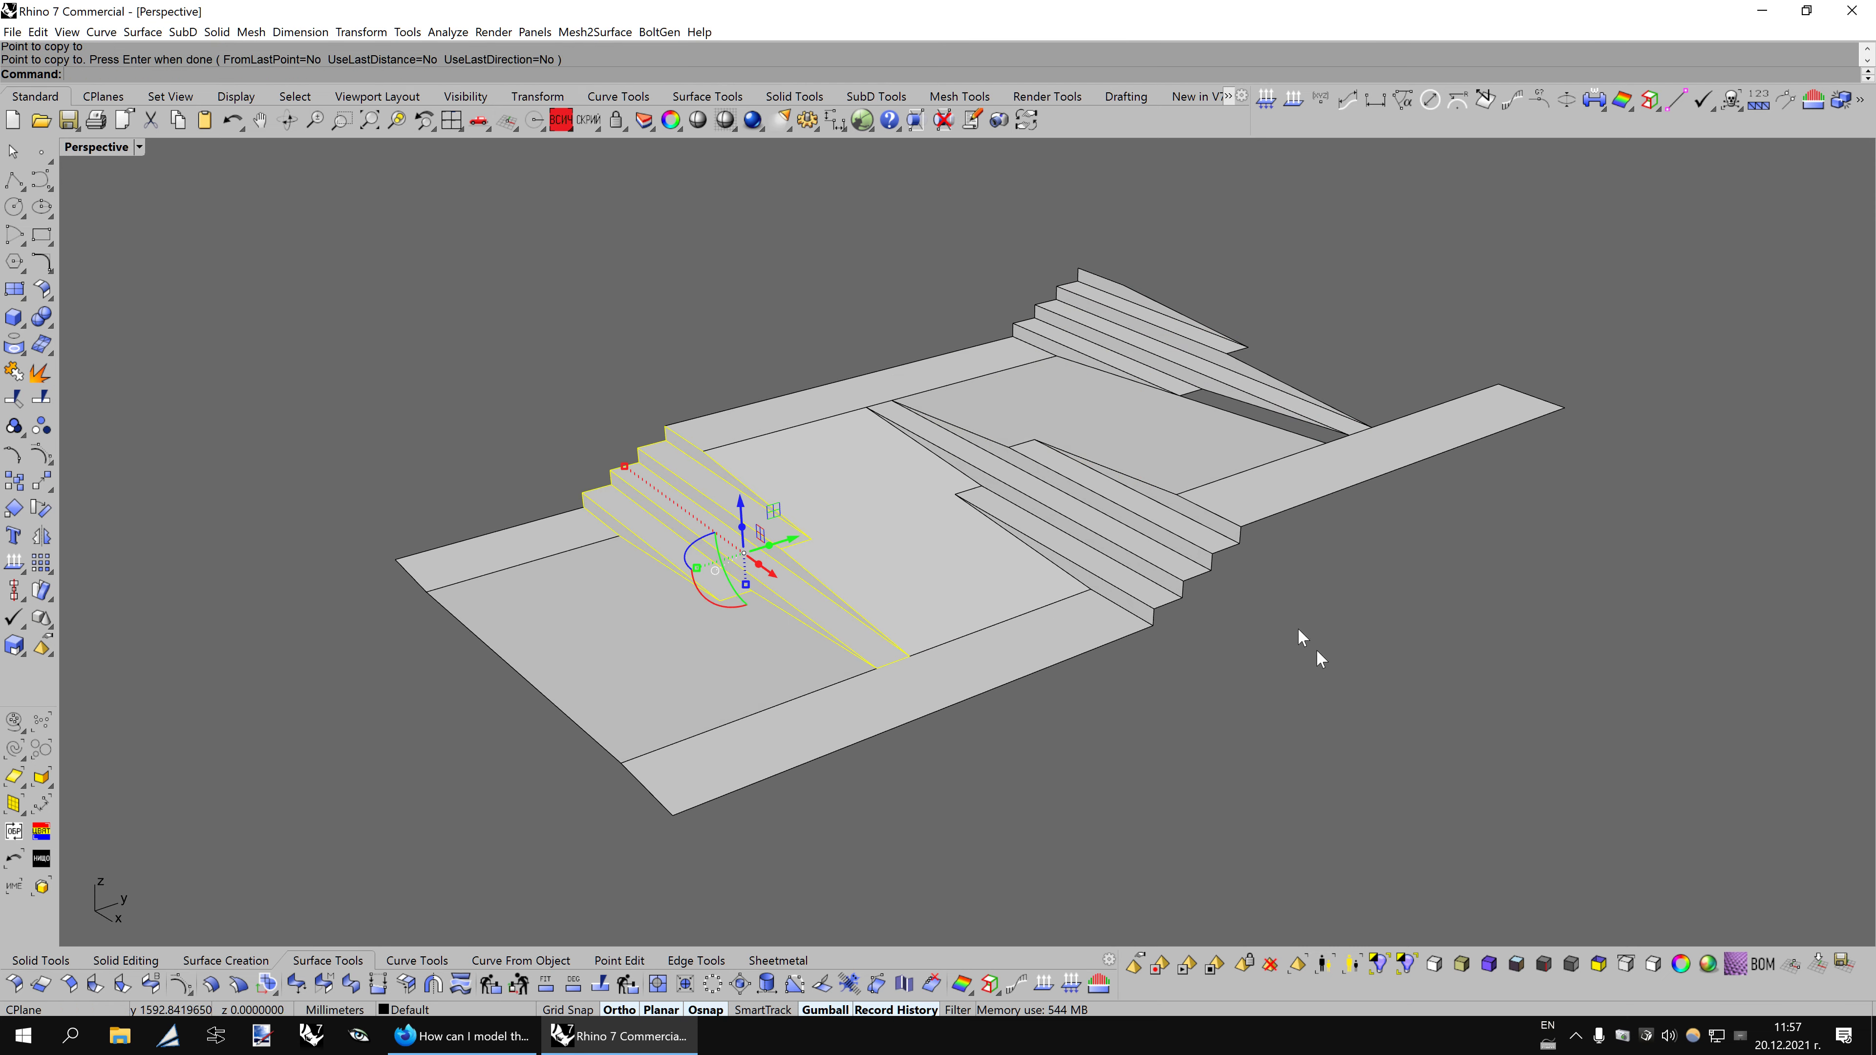
# Inspect the copied flight, starting and cancelling two line attempts.
pyautogui.moveTo(1297, 637)
pyautogui.mouseDown(button='right')
pyautogui.moveTo(1256, 671)
pyautogui.moveTo(1262, 689)
pyautogui.mouseUp(button='right')
pyautogui.moveTo(1390, 621)
pyautogui.mouseDown(button='right')
pyautogui.moveTo(1214, 658)
pyautogui.moveTo(1245, 664)
pyautogui.mouseUp(button='right')
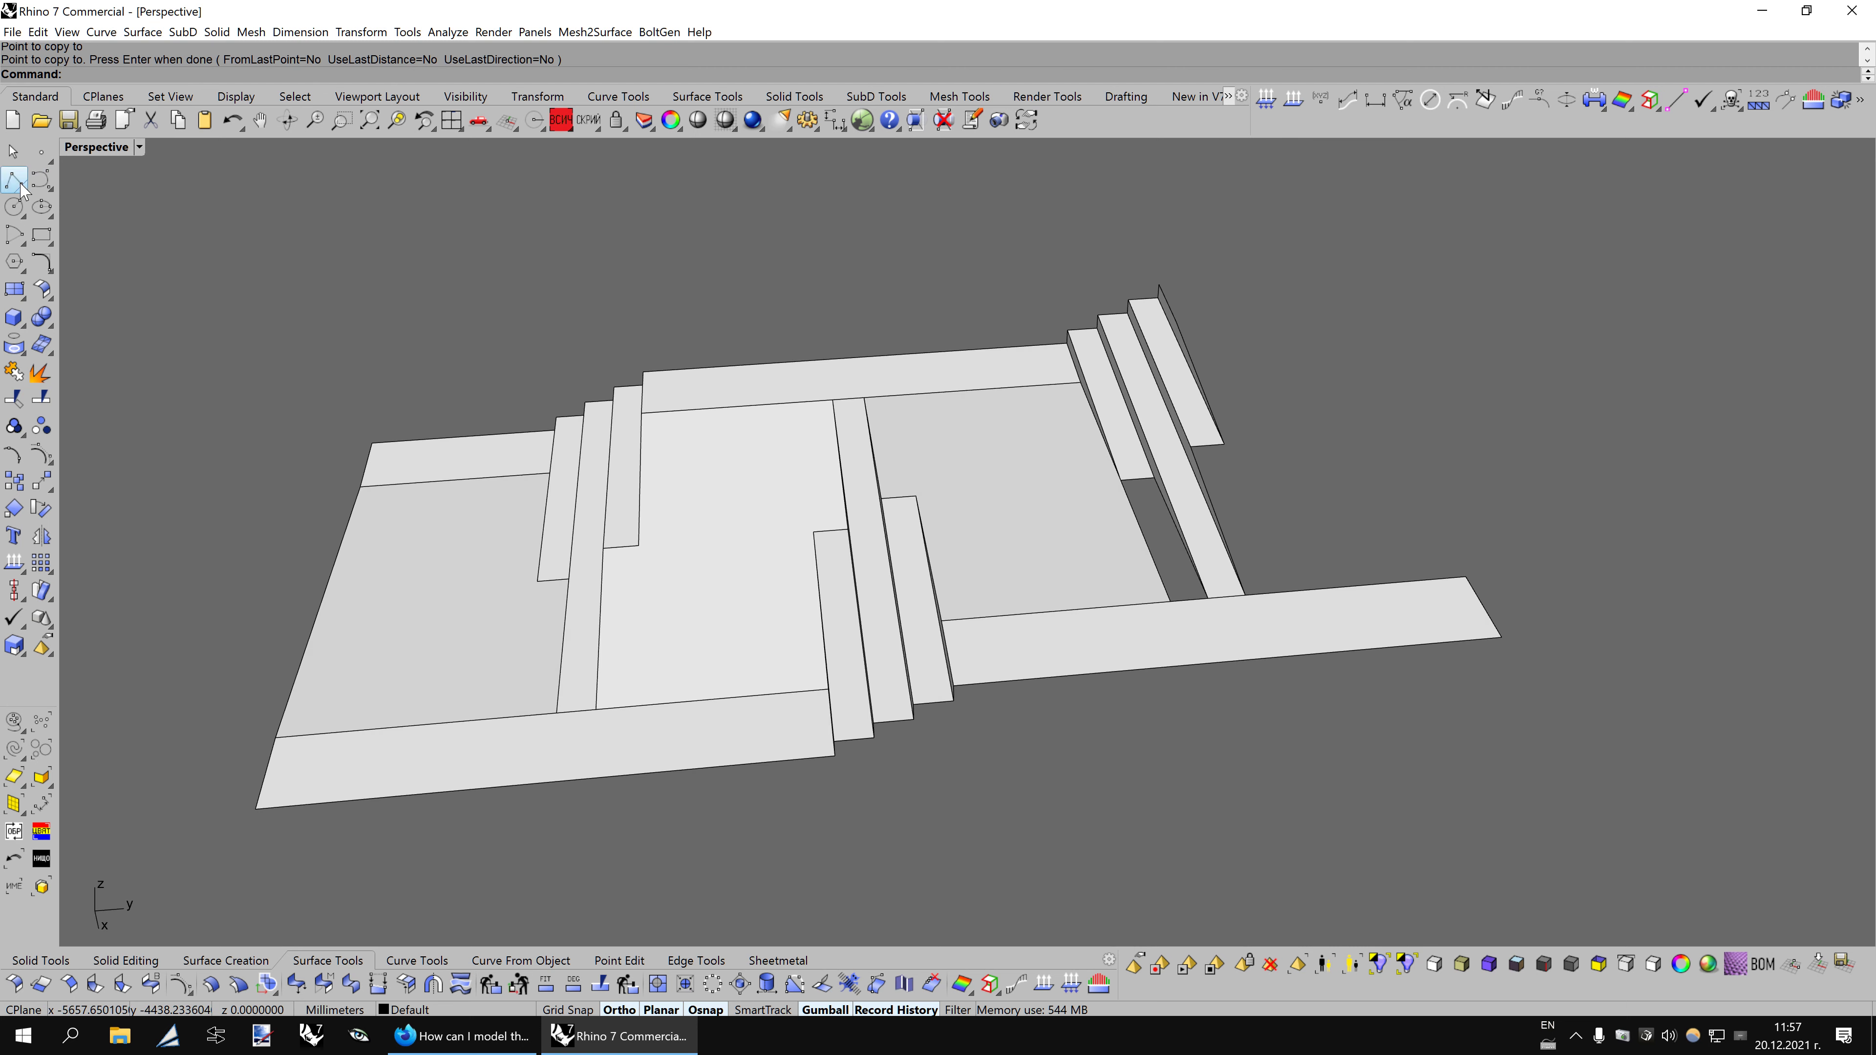
pyautogui.click(657, 551)
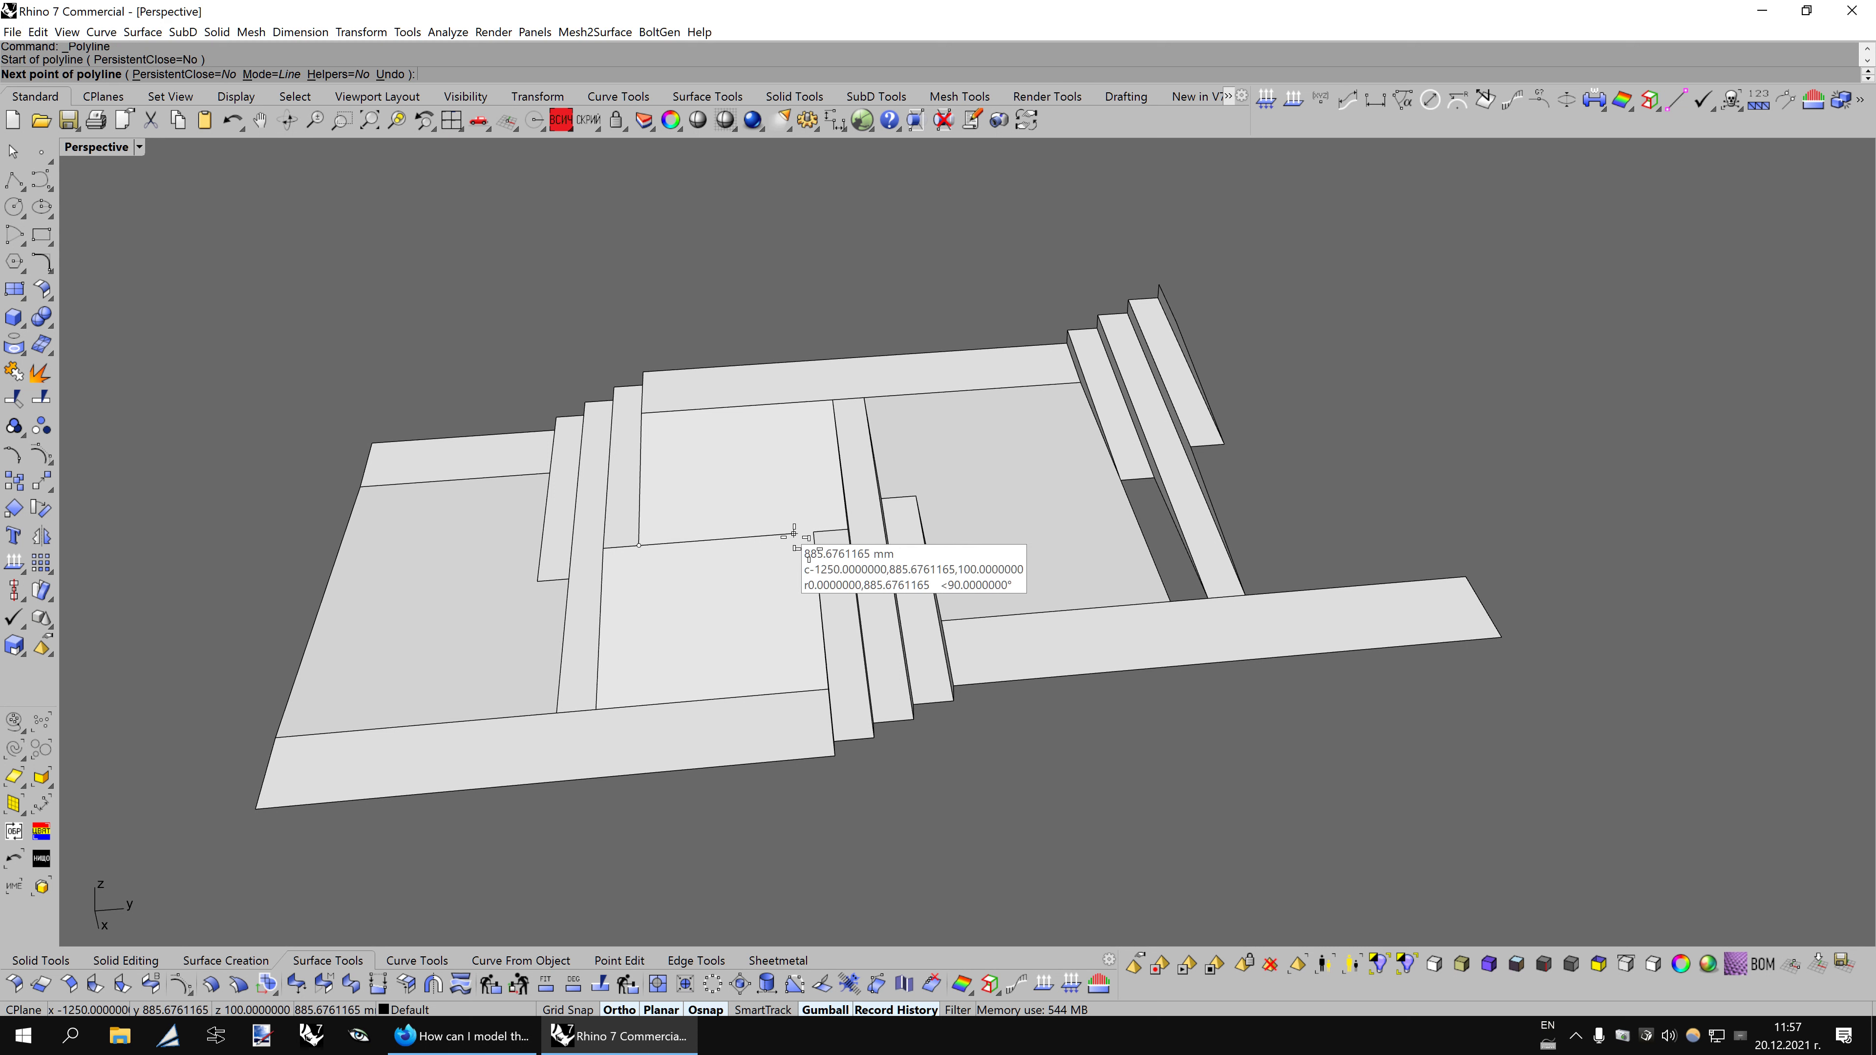
pyautogui.press('Escape')
pyautogui.press('Return')
pyautogui.click(916, 495)
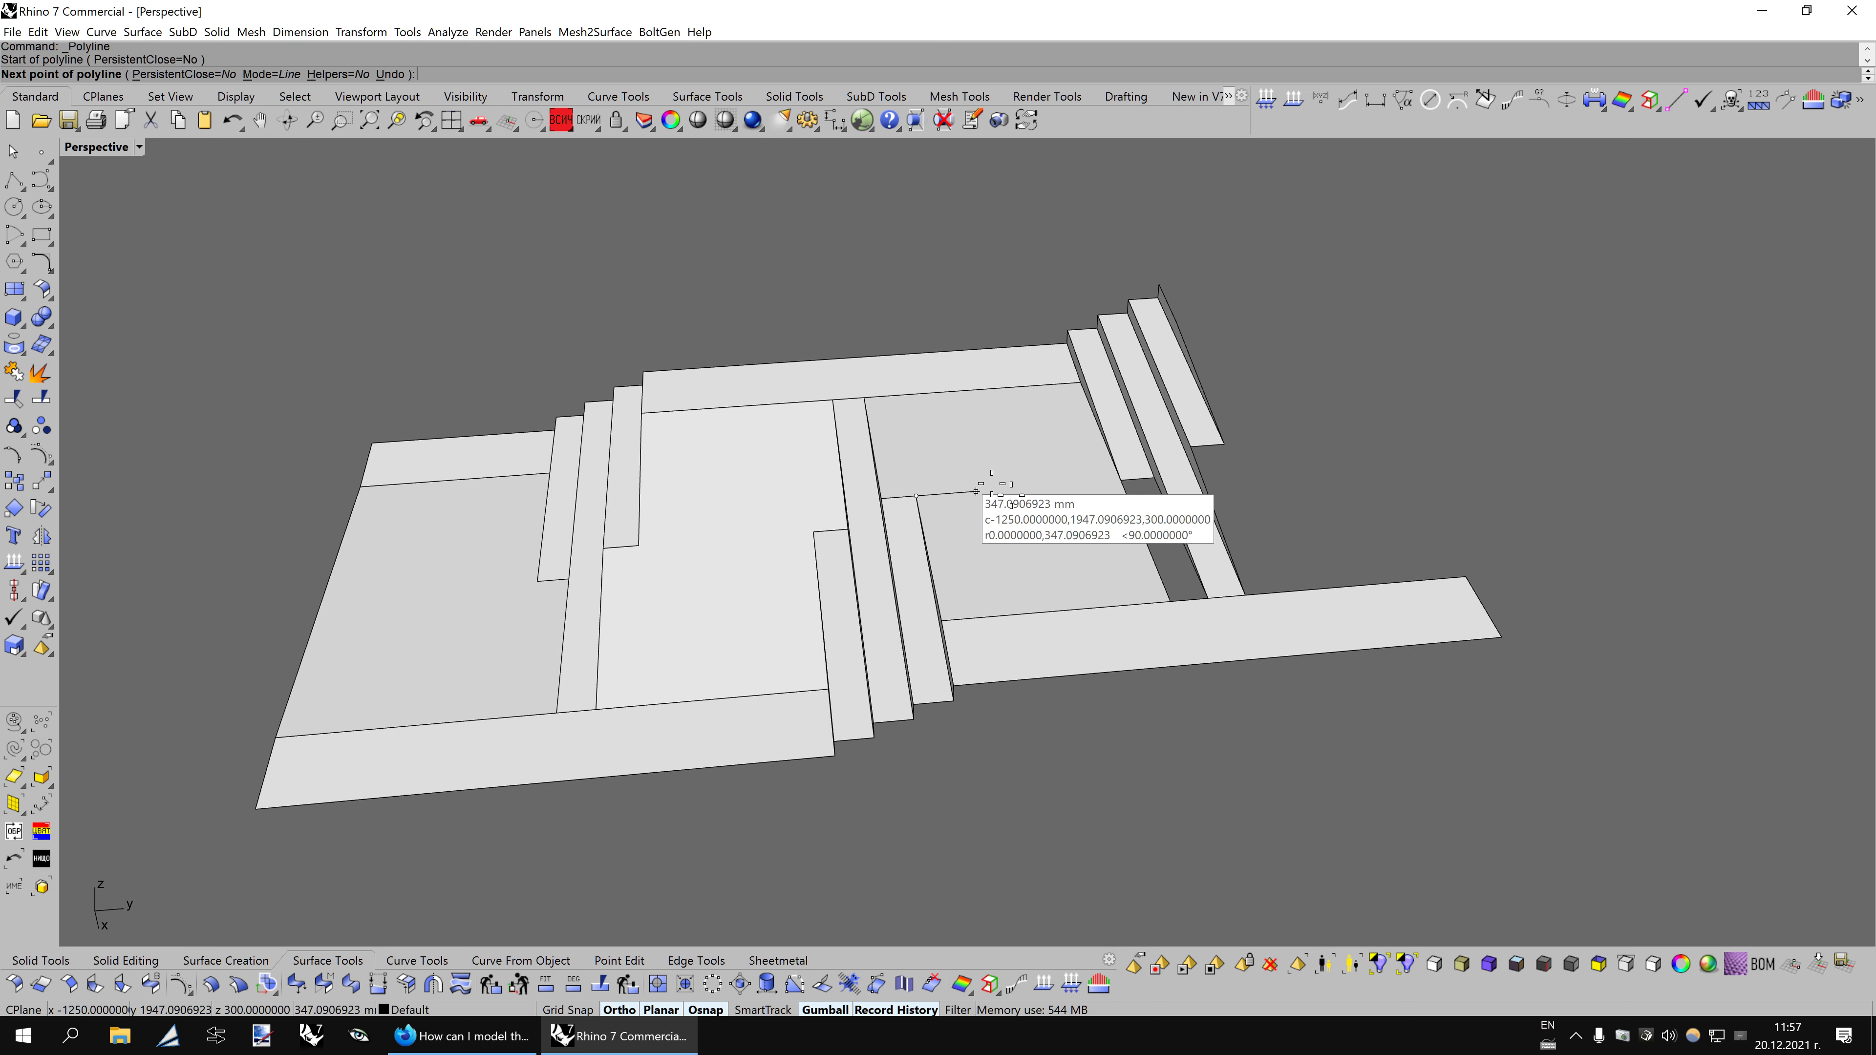
pyautogui.press('Escape')
pyautogui.moveTo(1123, 483)
pyautogui.mouseDown(button='right')
pyautogui.moveTo(1277, 637)
pyautogui.moveTo(1256, 625)
pyautogui.mouseUp(button='right')
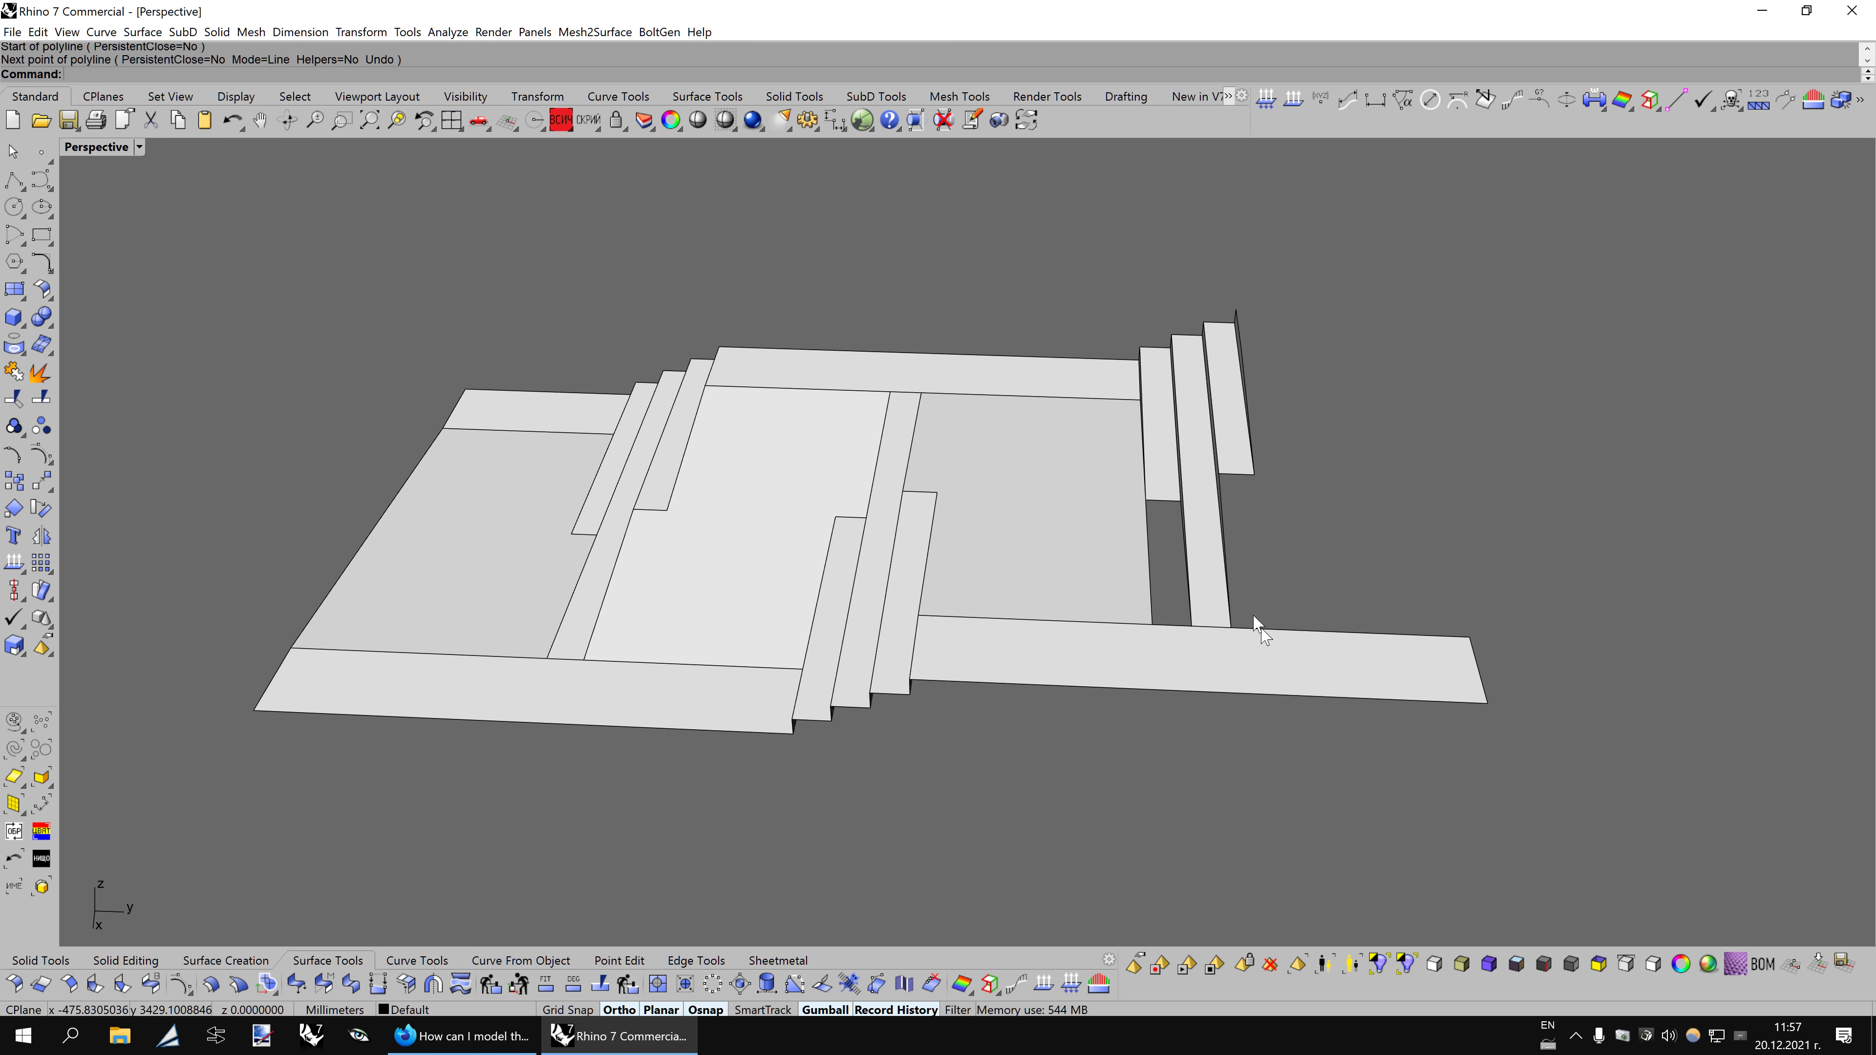
# Window-select the copied step surfaces and shift them sideways.
pyautogui.moveTo(1090, 311); pyautogui.dragTo(1333, 794)
pyautogui.write('200')
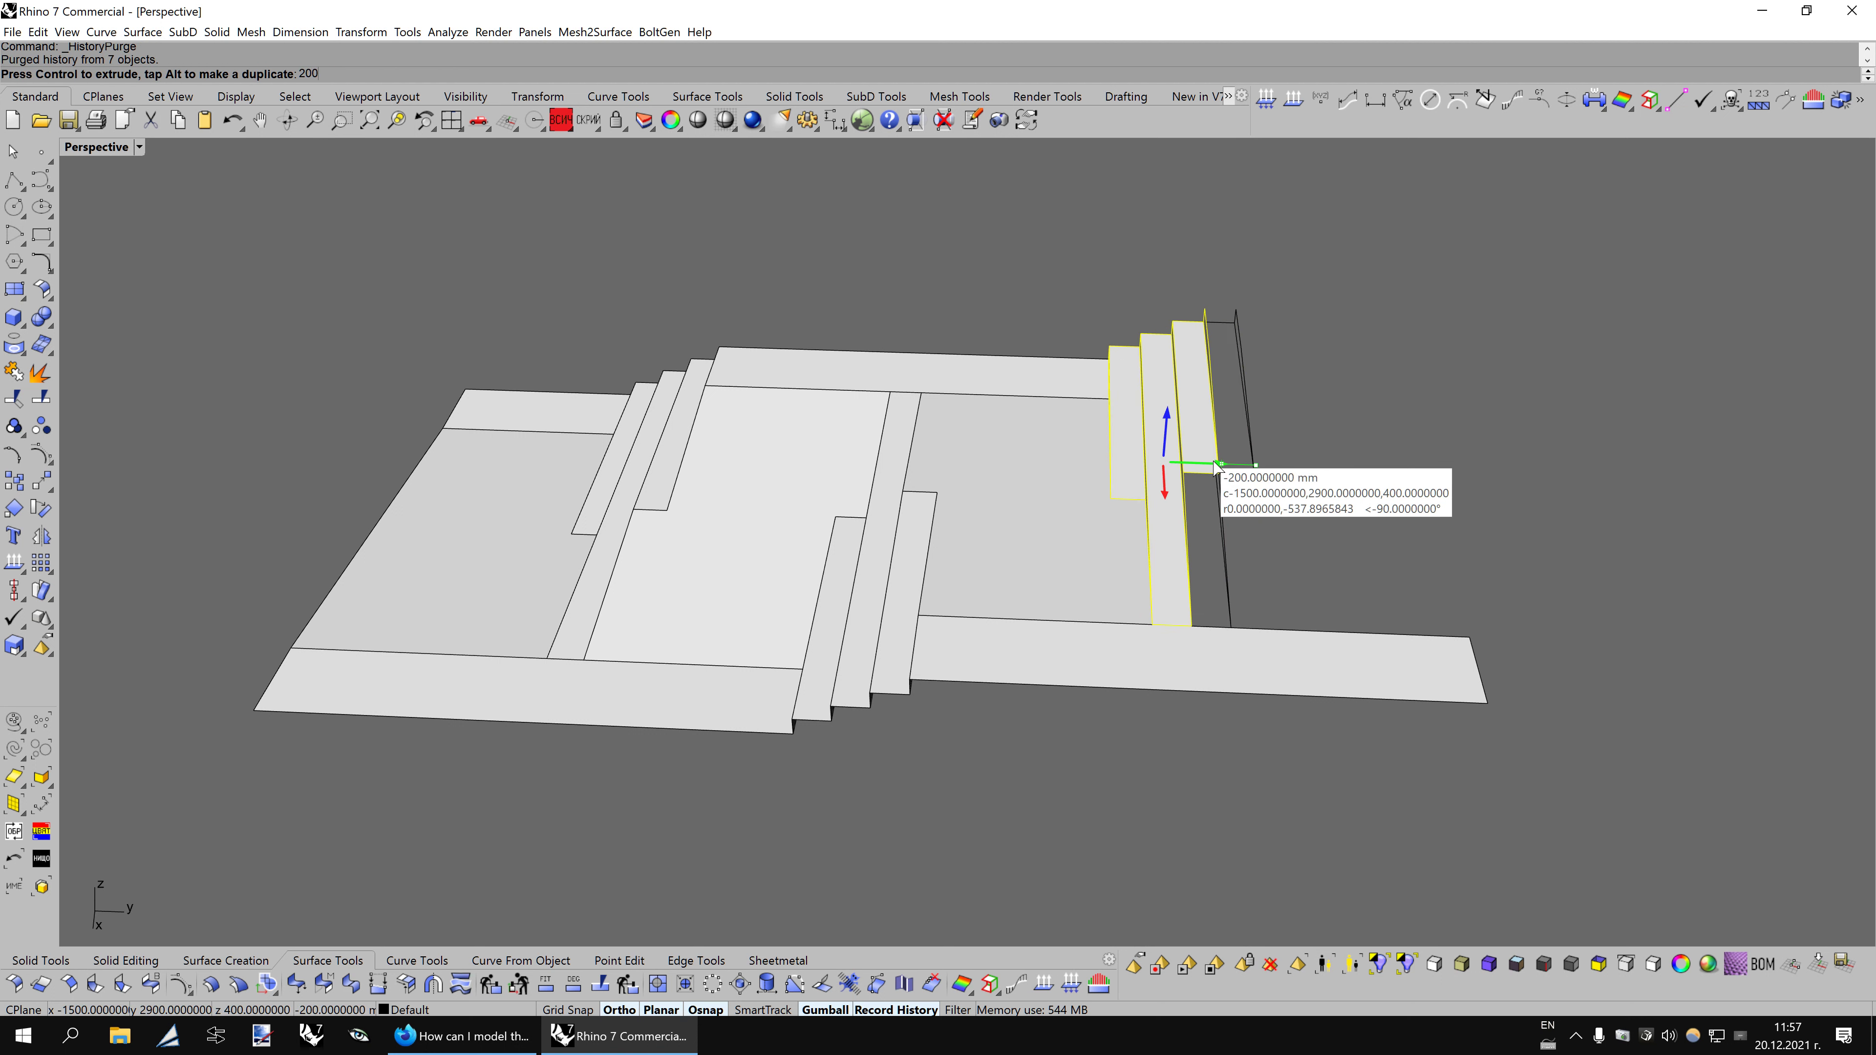
pyautogui.moveTo(1259, 473); pyautogui.dragTo(1226, 473)
pyautogui.click(1426, 510)
pyautogui.moveTo(1426, 510); pyautogui.dragTo(1440, 637, button='right')
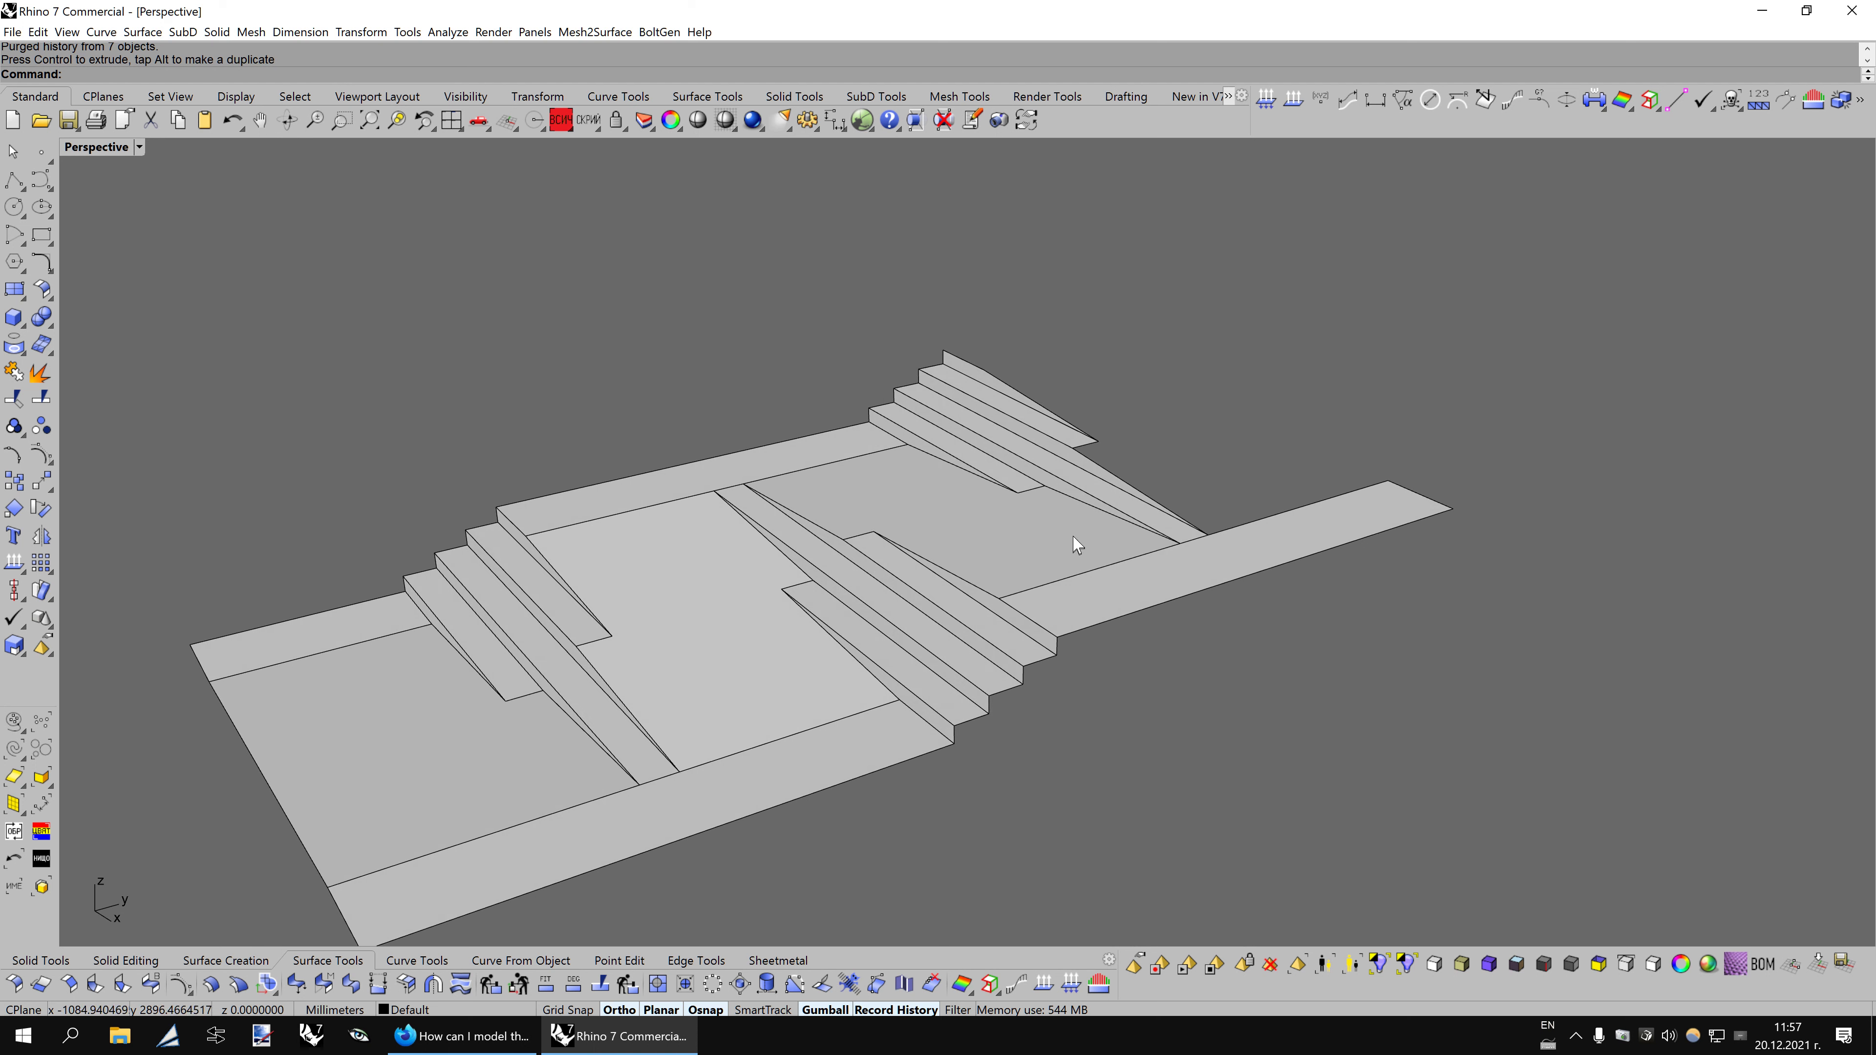
# Copy the middle landing surface to the upper end of the stairs.
pyautogui.scroll(5, 1051, 502)
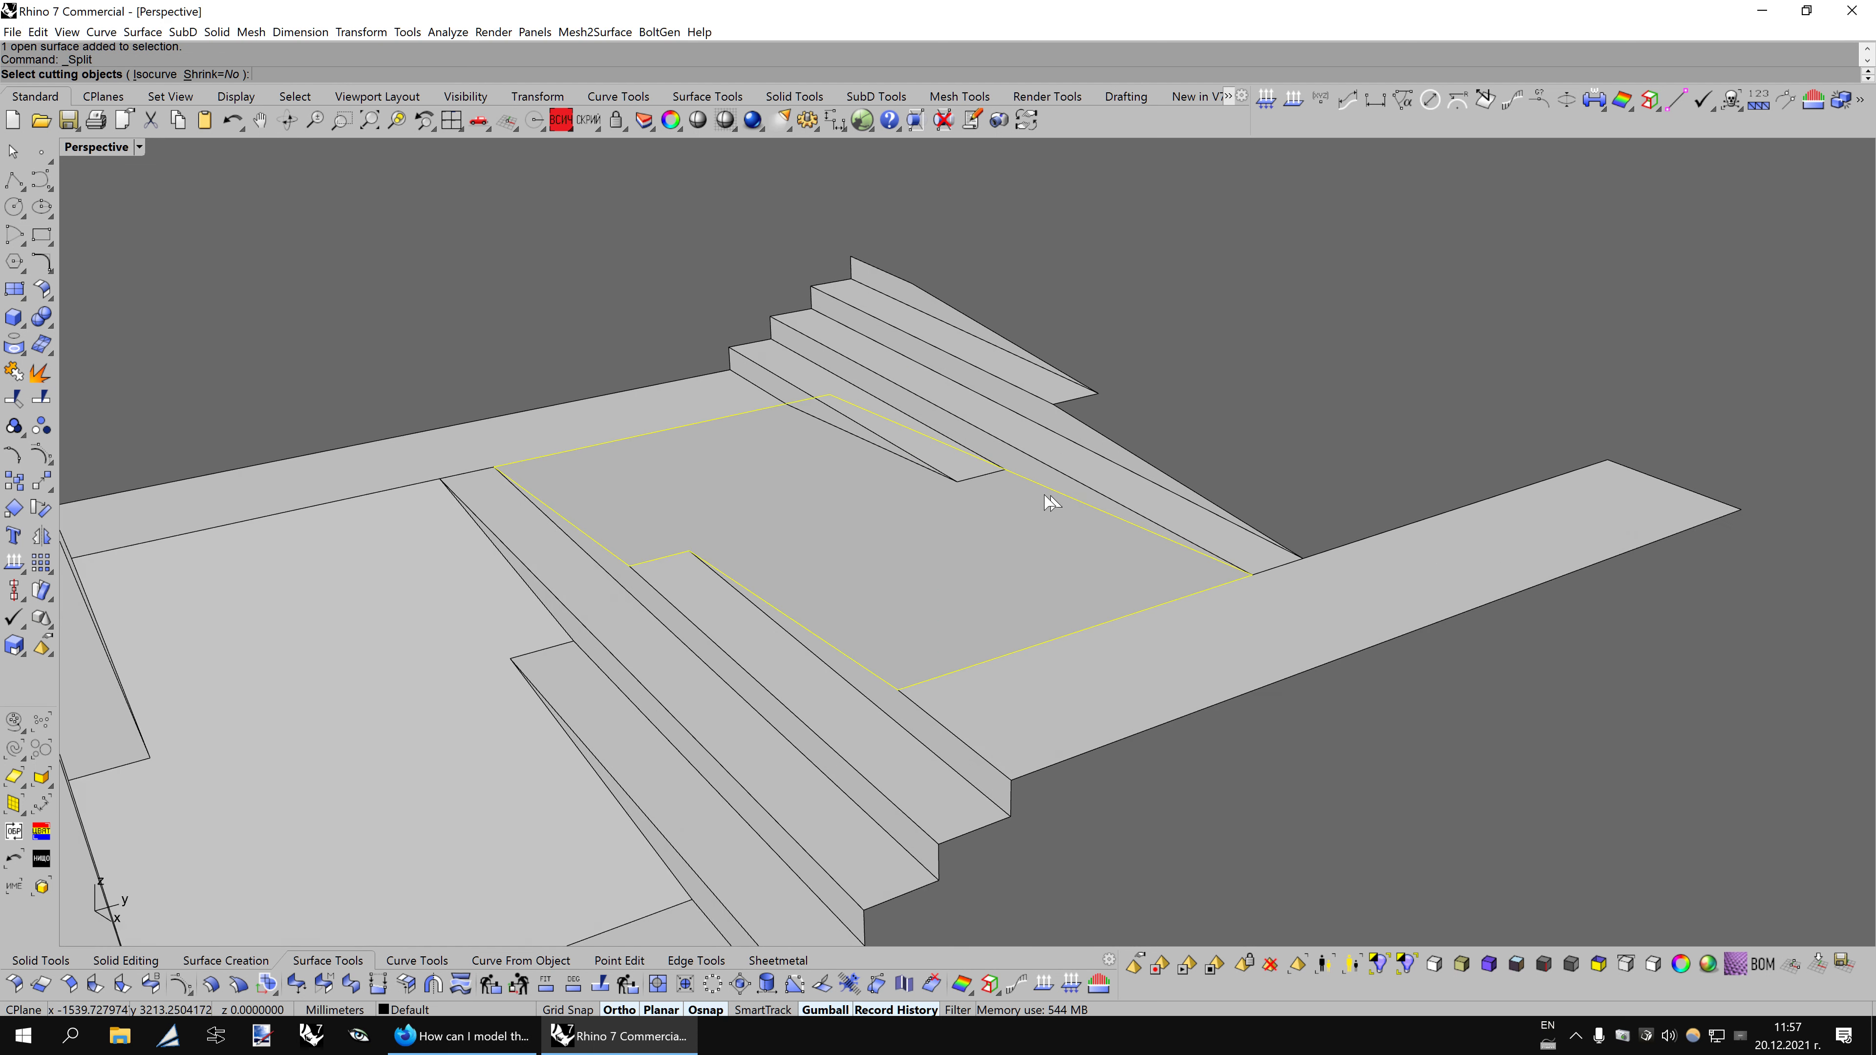
pyautogui.moveTo(838, 430); pyautogui.dragTo(839, 431, button='right')
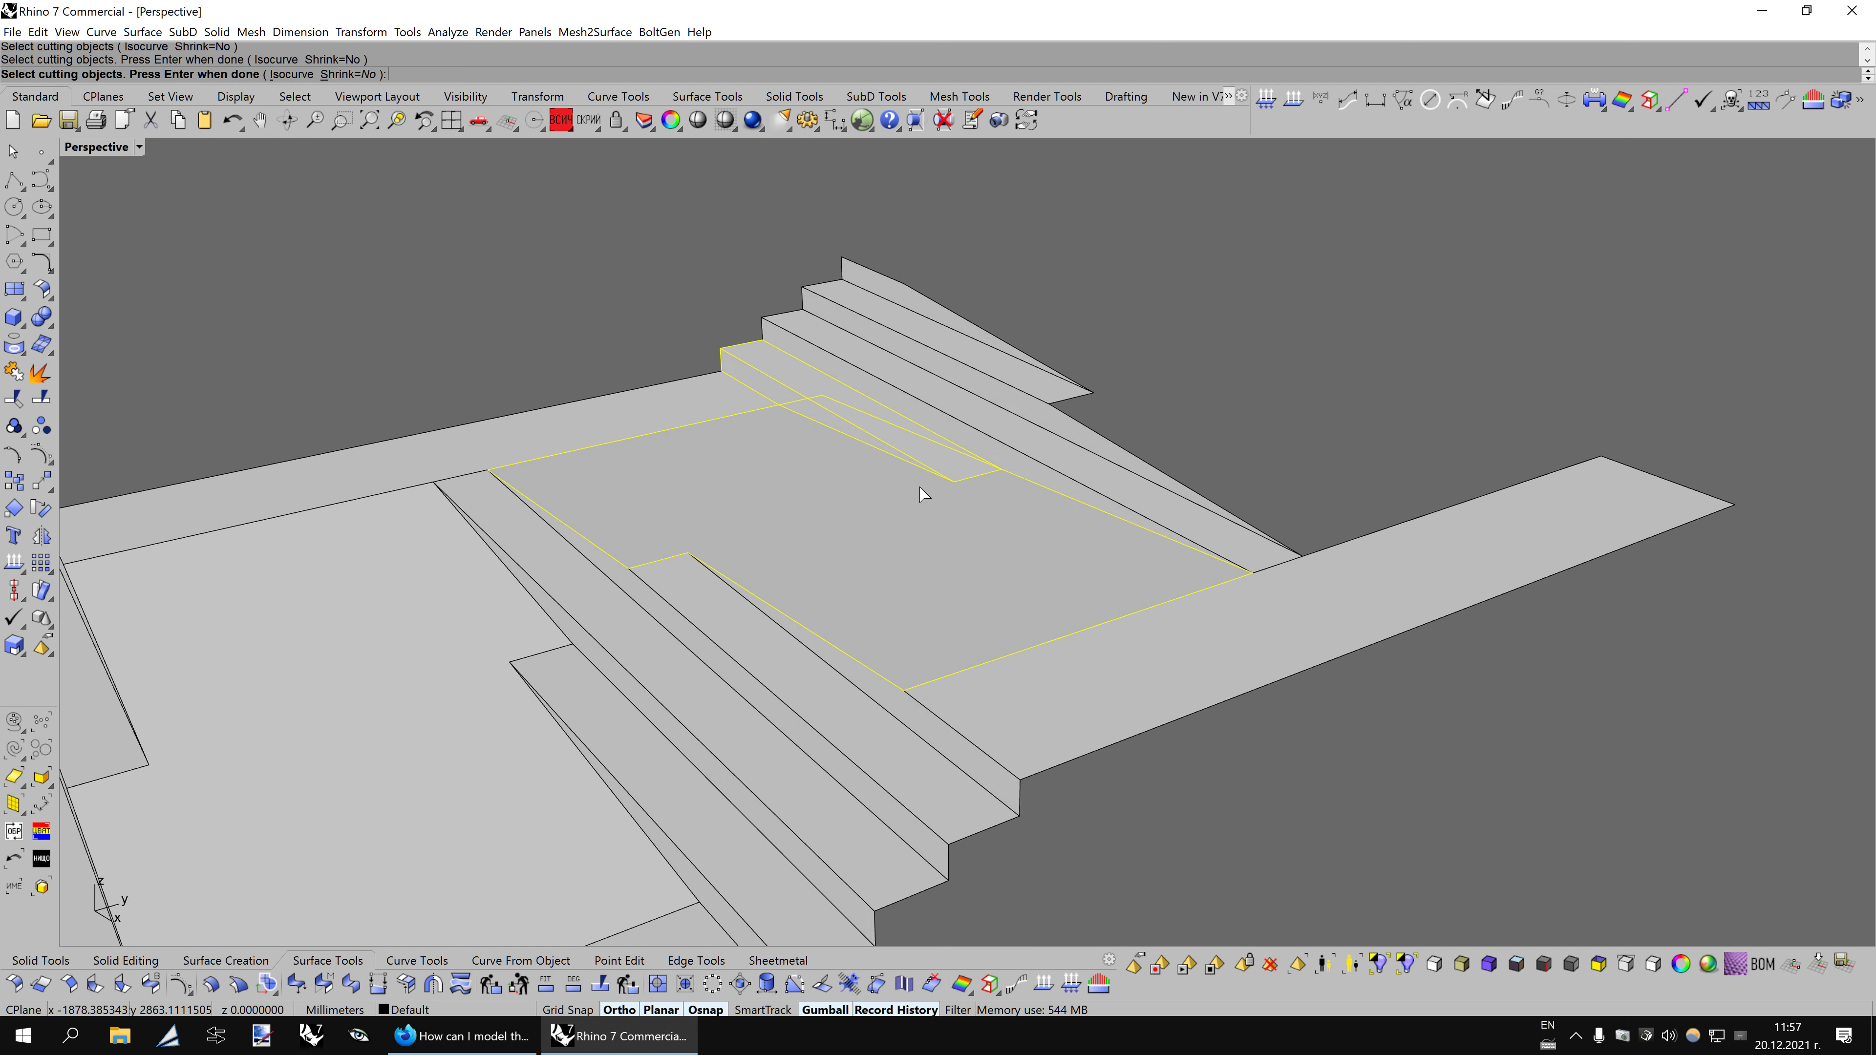
pyautogui.keyDown('ctrl'); pyautogui.click(999, 576); pyautogui.keyUp('ctrl')
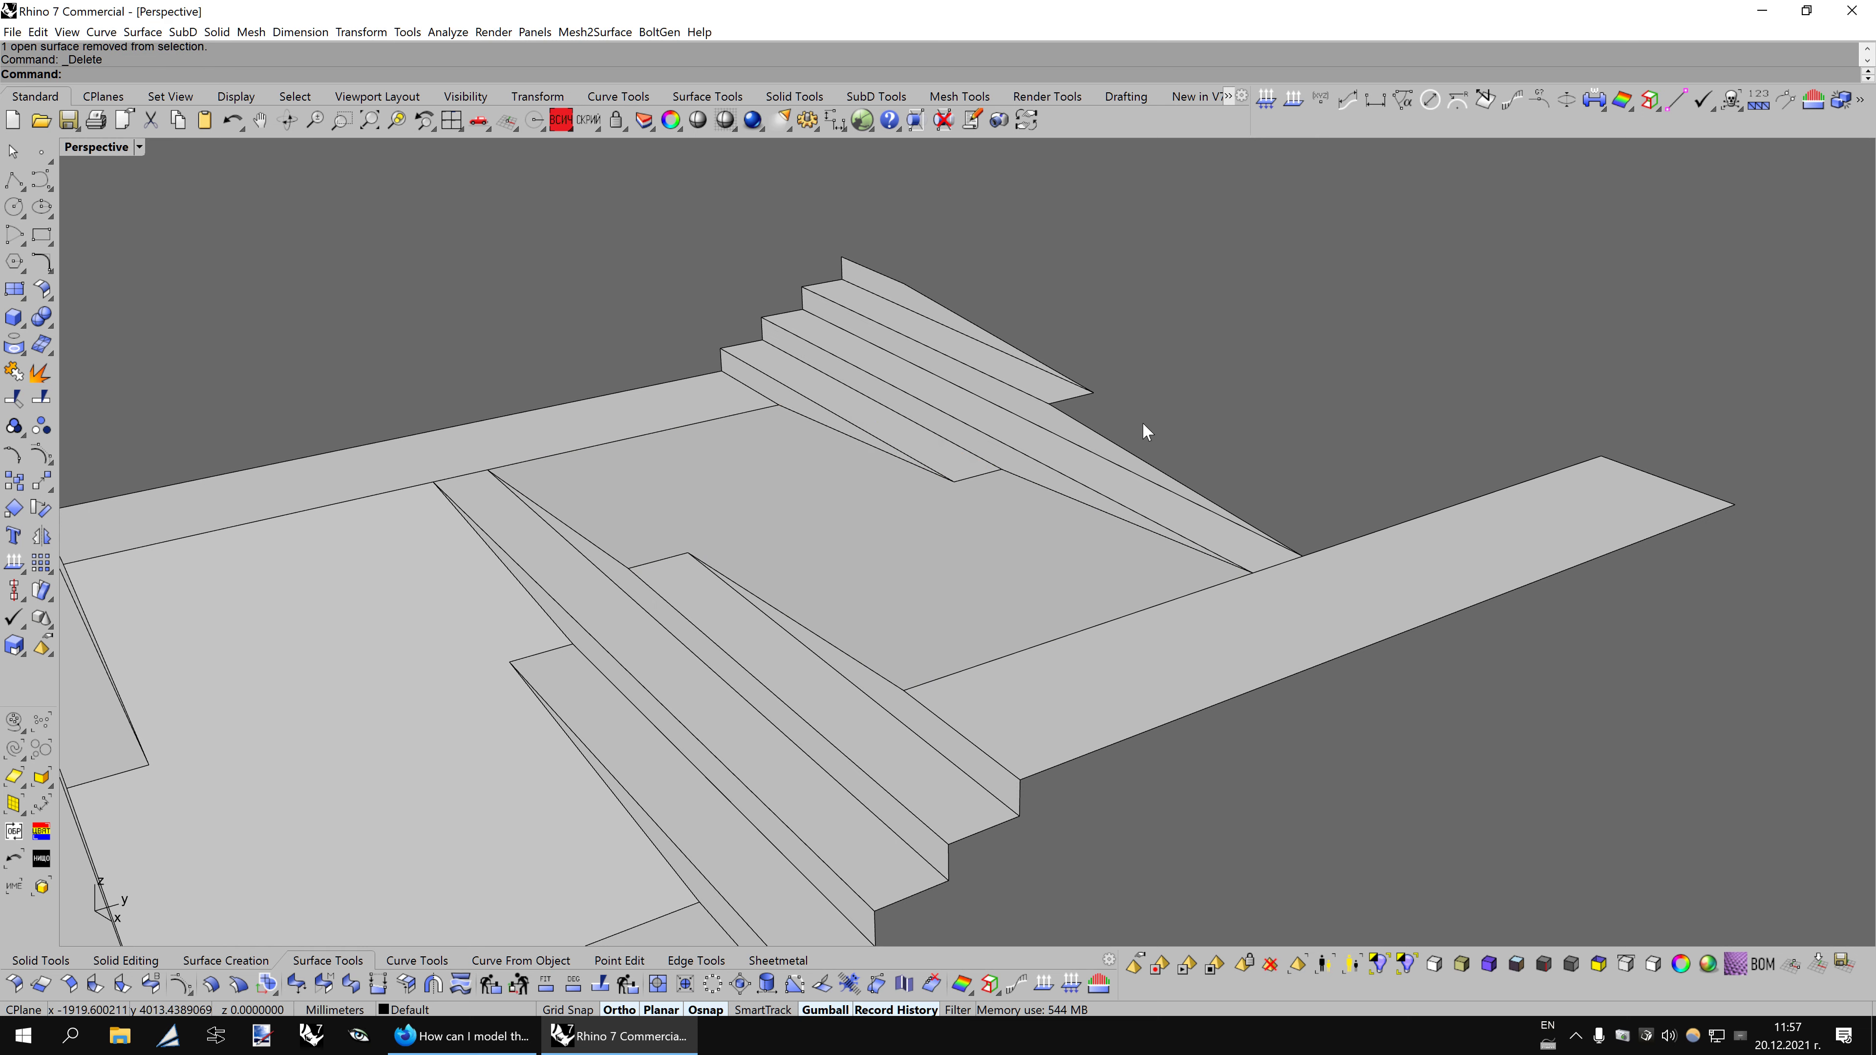
pyautogui.scroll(-3, 1144, 431)
pyautogui.scroll(-4, 1143, 422)
pyautogui.moveTo(1143, 423)
pyautogui.mouseDown(button='right')
pyautogui.moveTo(1215, 515)
pyautogui.moveTo(886, 562)
pyautogui.mouseUp(button='right')
pyautogui.click(798, 602)
pyautogui.scroll(3, 797, 602)
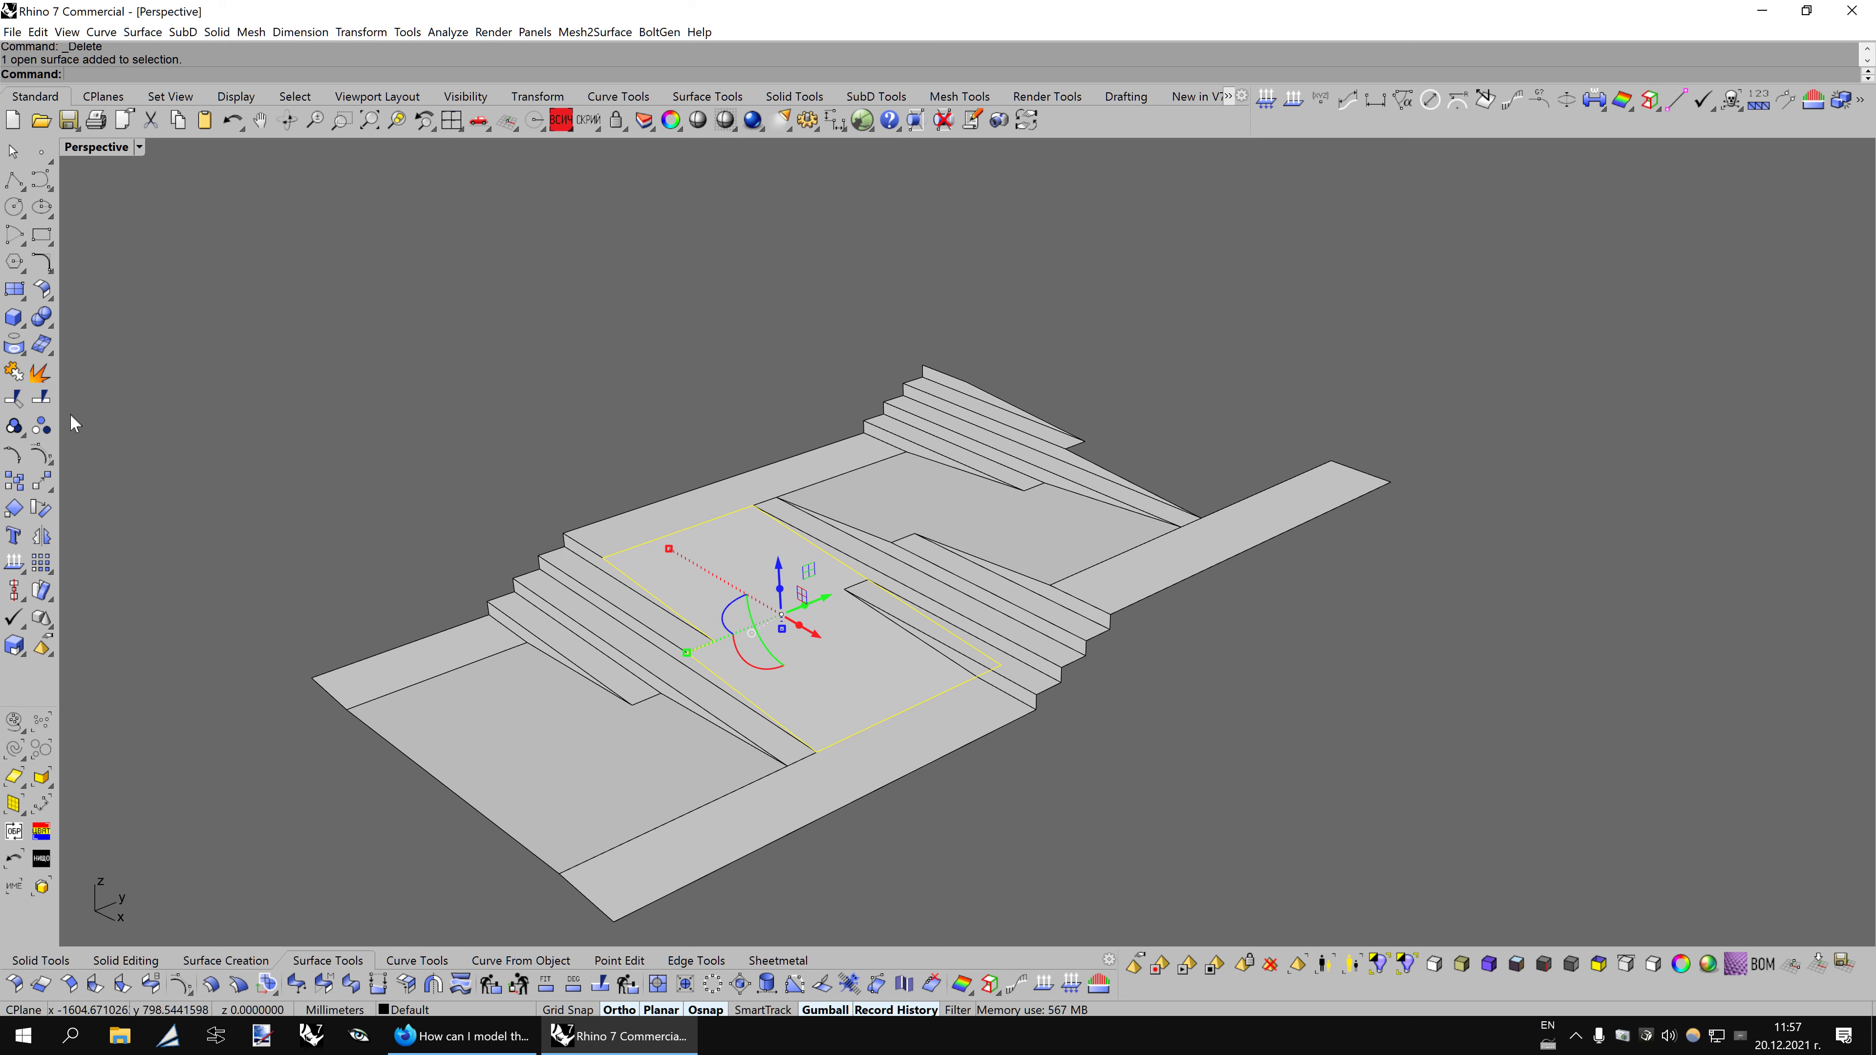
pyautogui.moveTo(798, 602); pyautogui.dragTo(832, 602, button='right')
pyautogui.click(15, 482)
pyautogui.click(606, 558)
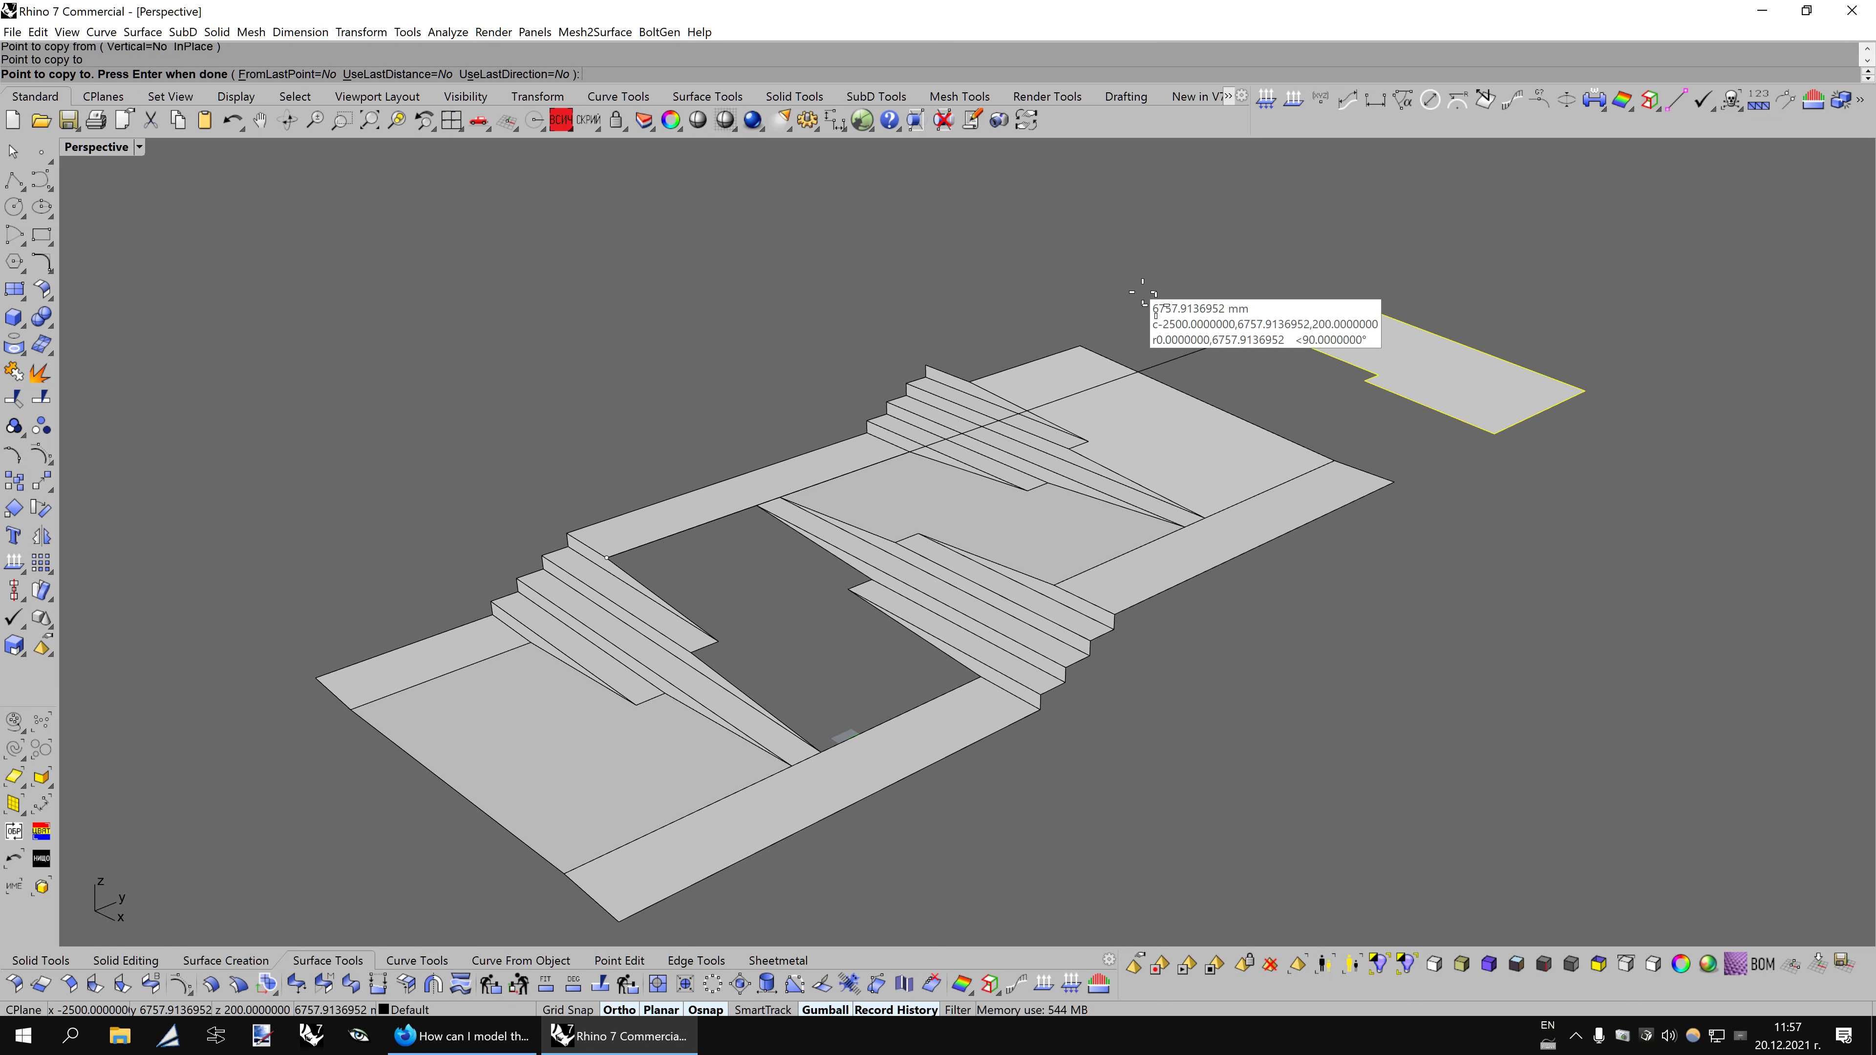
pyautogui.click(975, 383)
pyautogui.press('Return')
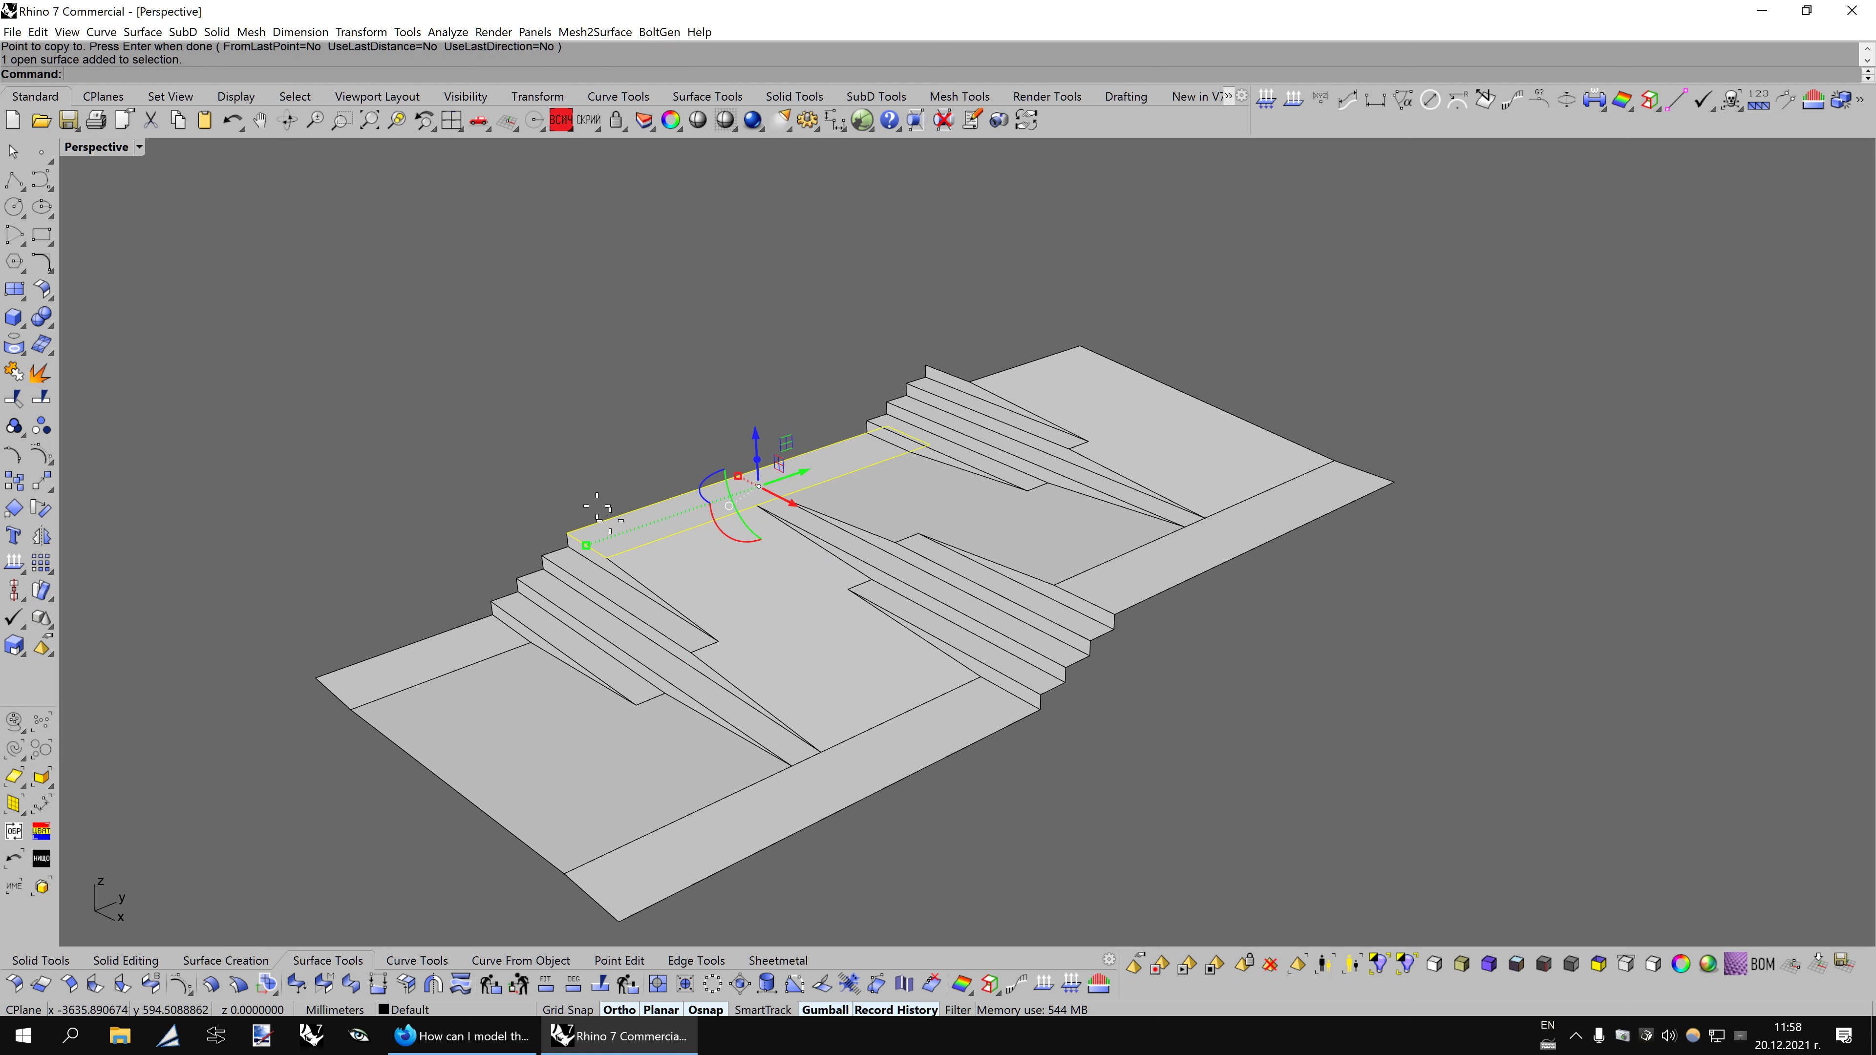
# Copy the narrow strip to the top end and Scale1D-shorten it to the step corner.
pyautogui.press('Return')
pyautogui.click(567, 532)
pyautogui.click(928, 362)
pyautogui.press('Return')
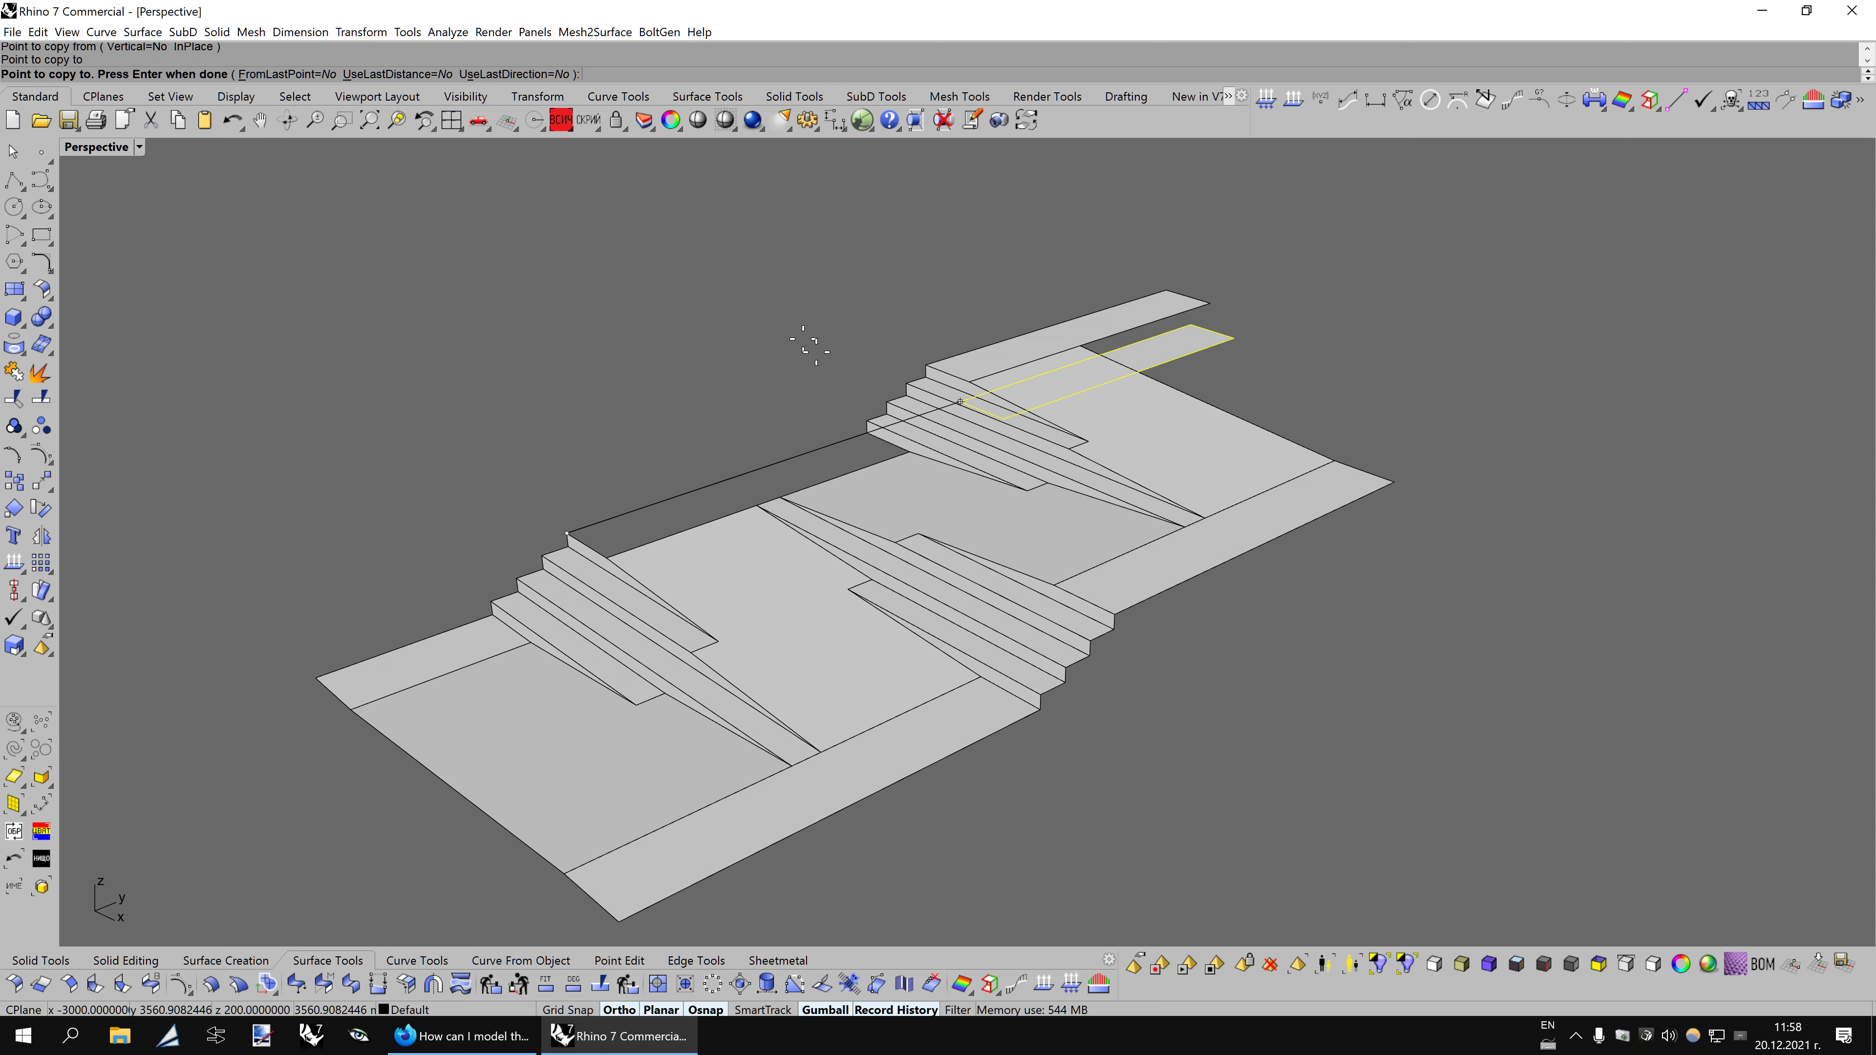
pyautogui.moveTo(1443, 339); pyautogui.dragTo(1373, 363, button='right')
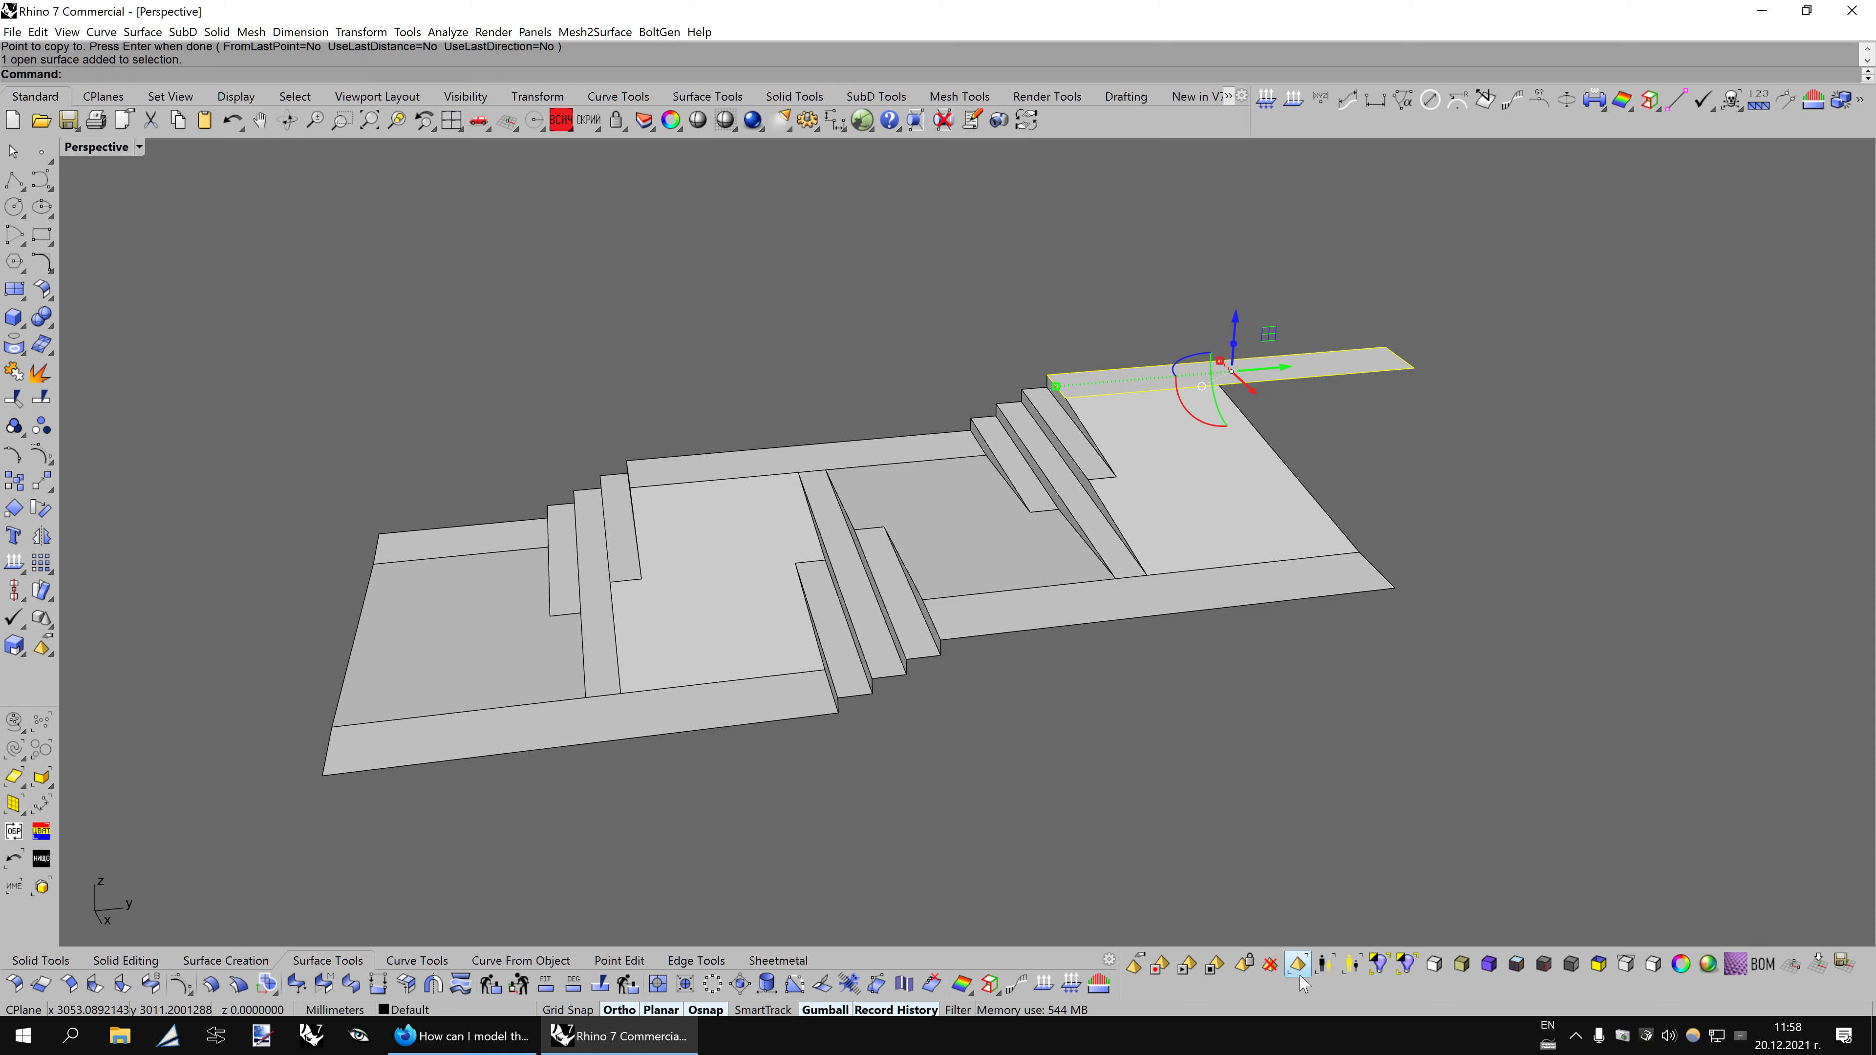
pyautogui.scroll(3, 1417, 549)
pyautogui.middleClick(1393, 575)
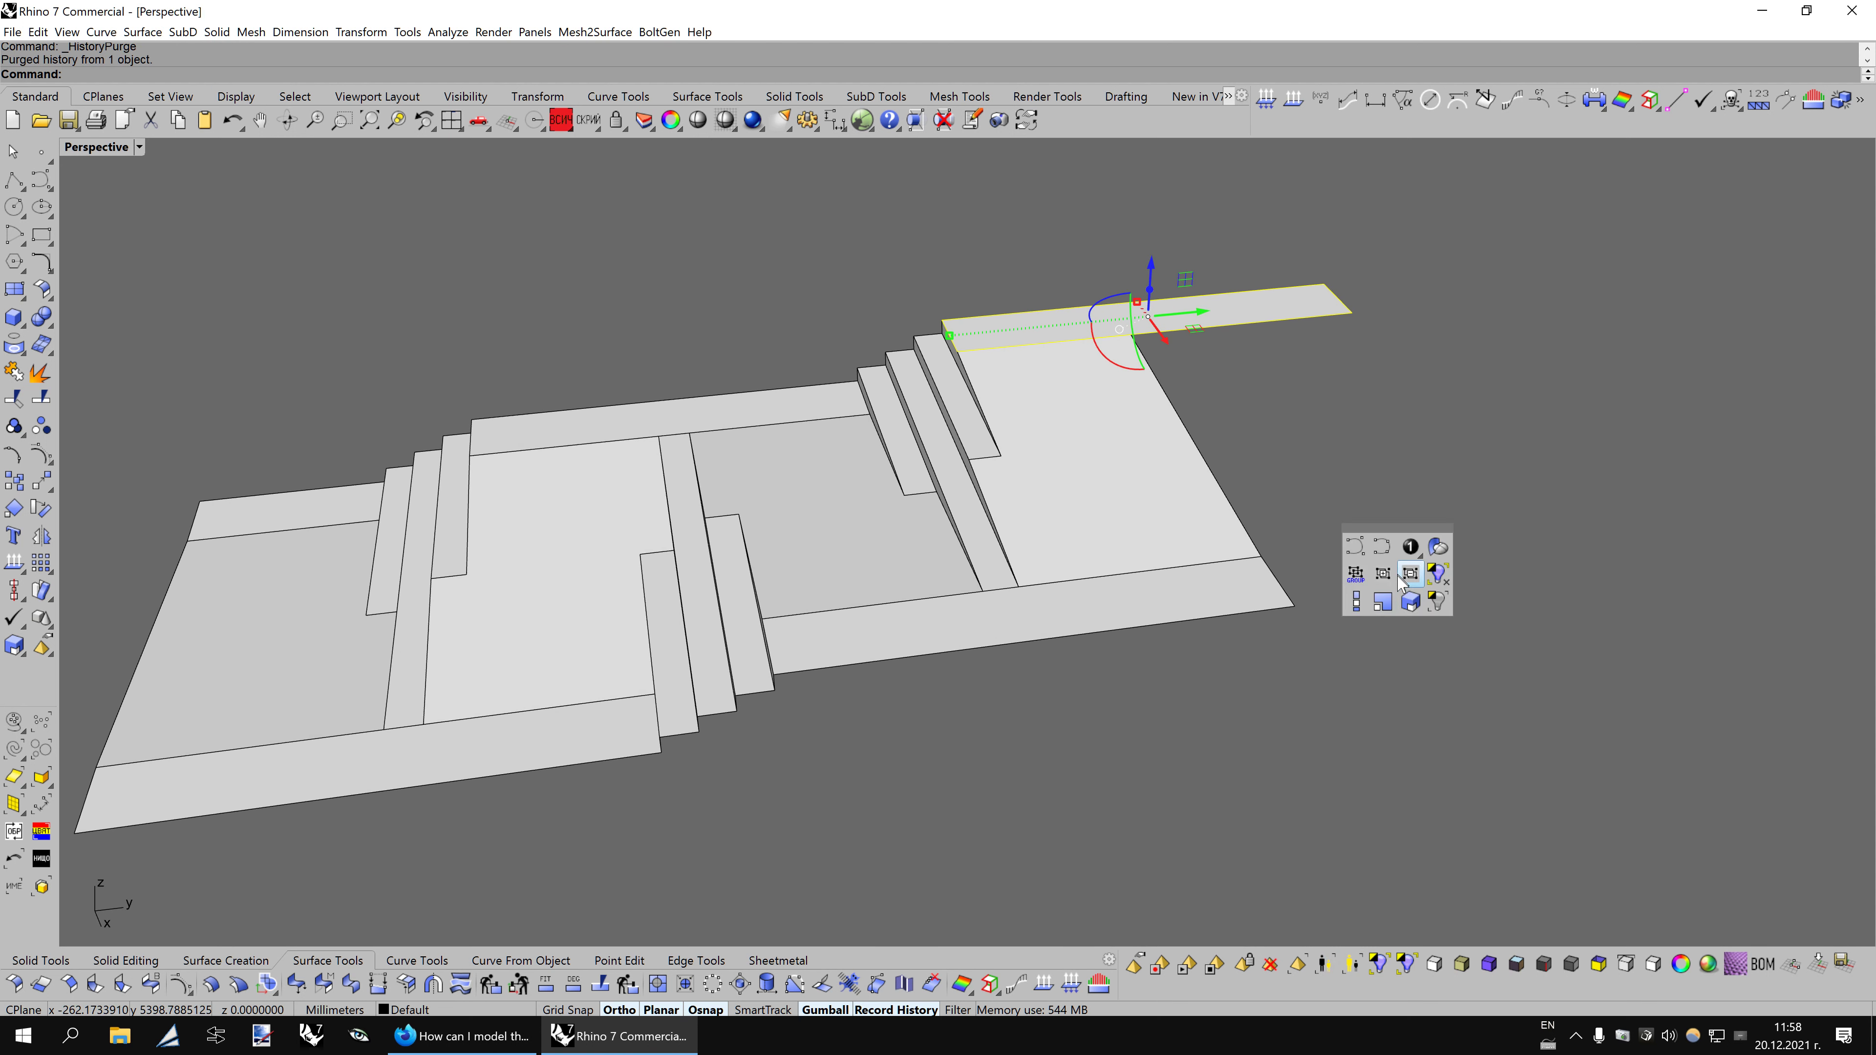
pyautogui.click(1355, 603)
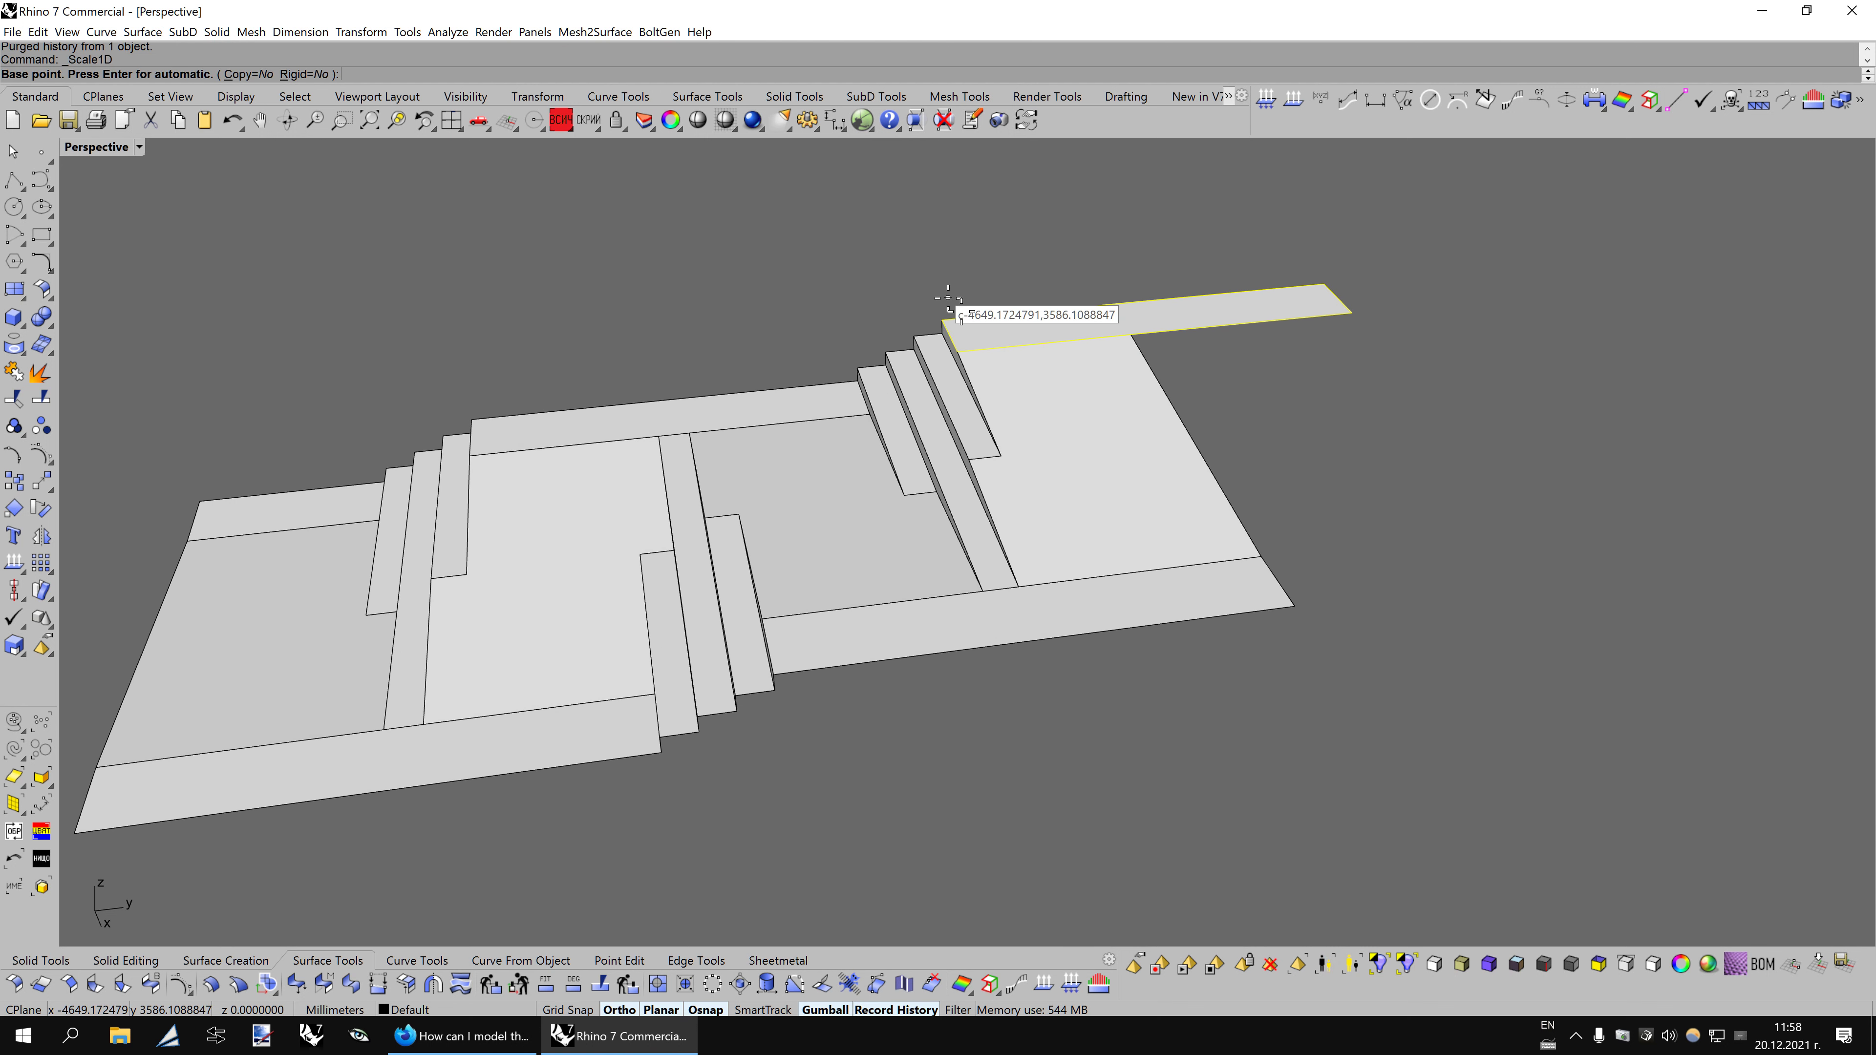
pyautogui.click(945, 318)
pyautogui.click(1323, 285)
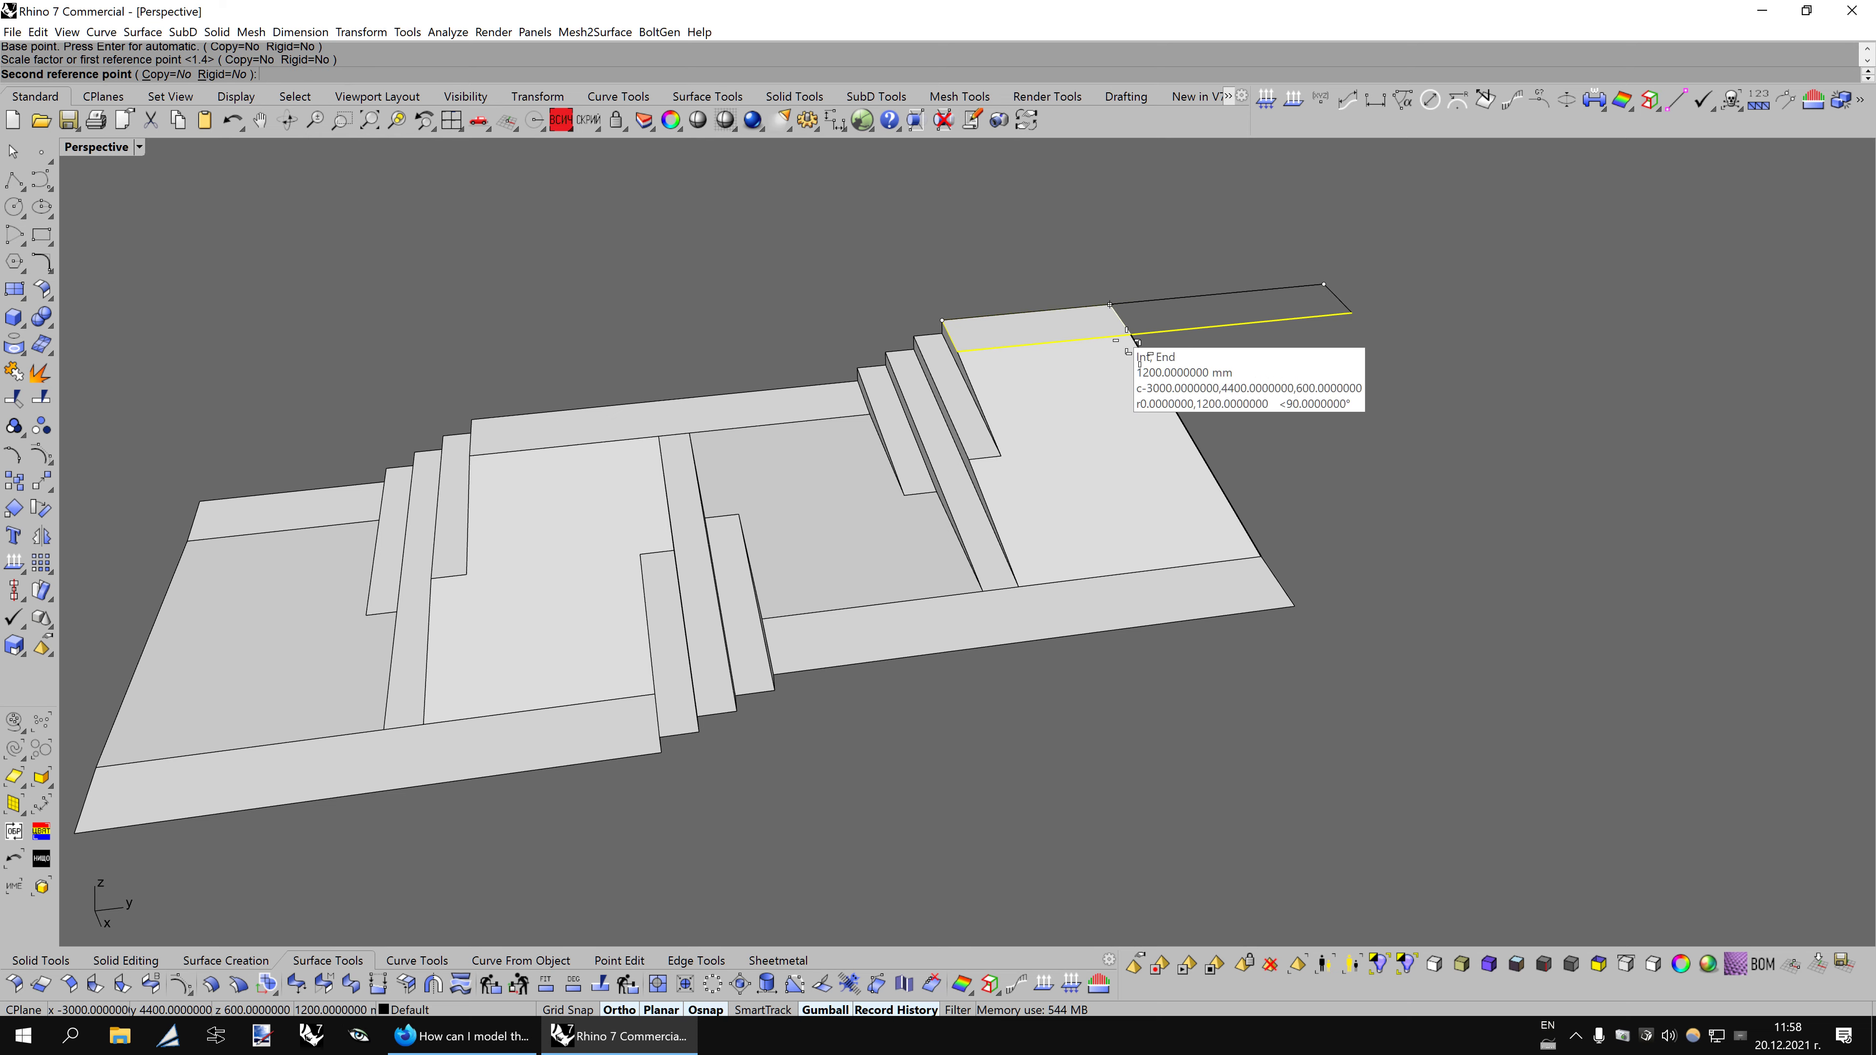
pyautogui.click(1137, 342)
pyautogui.press('Left')
pyautogui.press('Left')
pyautogui.press('Left')
# Rotate to a top-down view, select the bottom landing strip and start Scale1D.
pyautogui.press('Left')
pyautogui.press('Left')
pyautogui.press('Left')
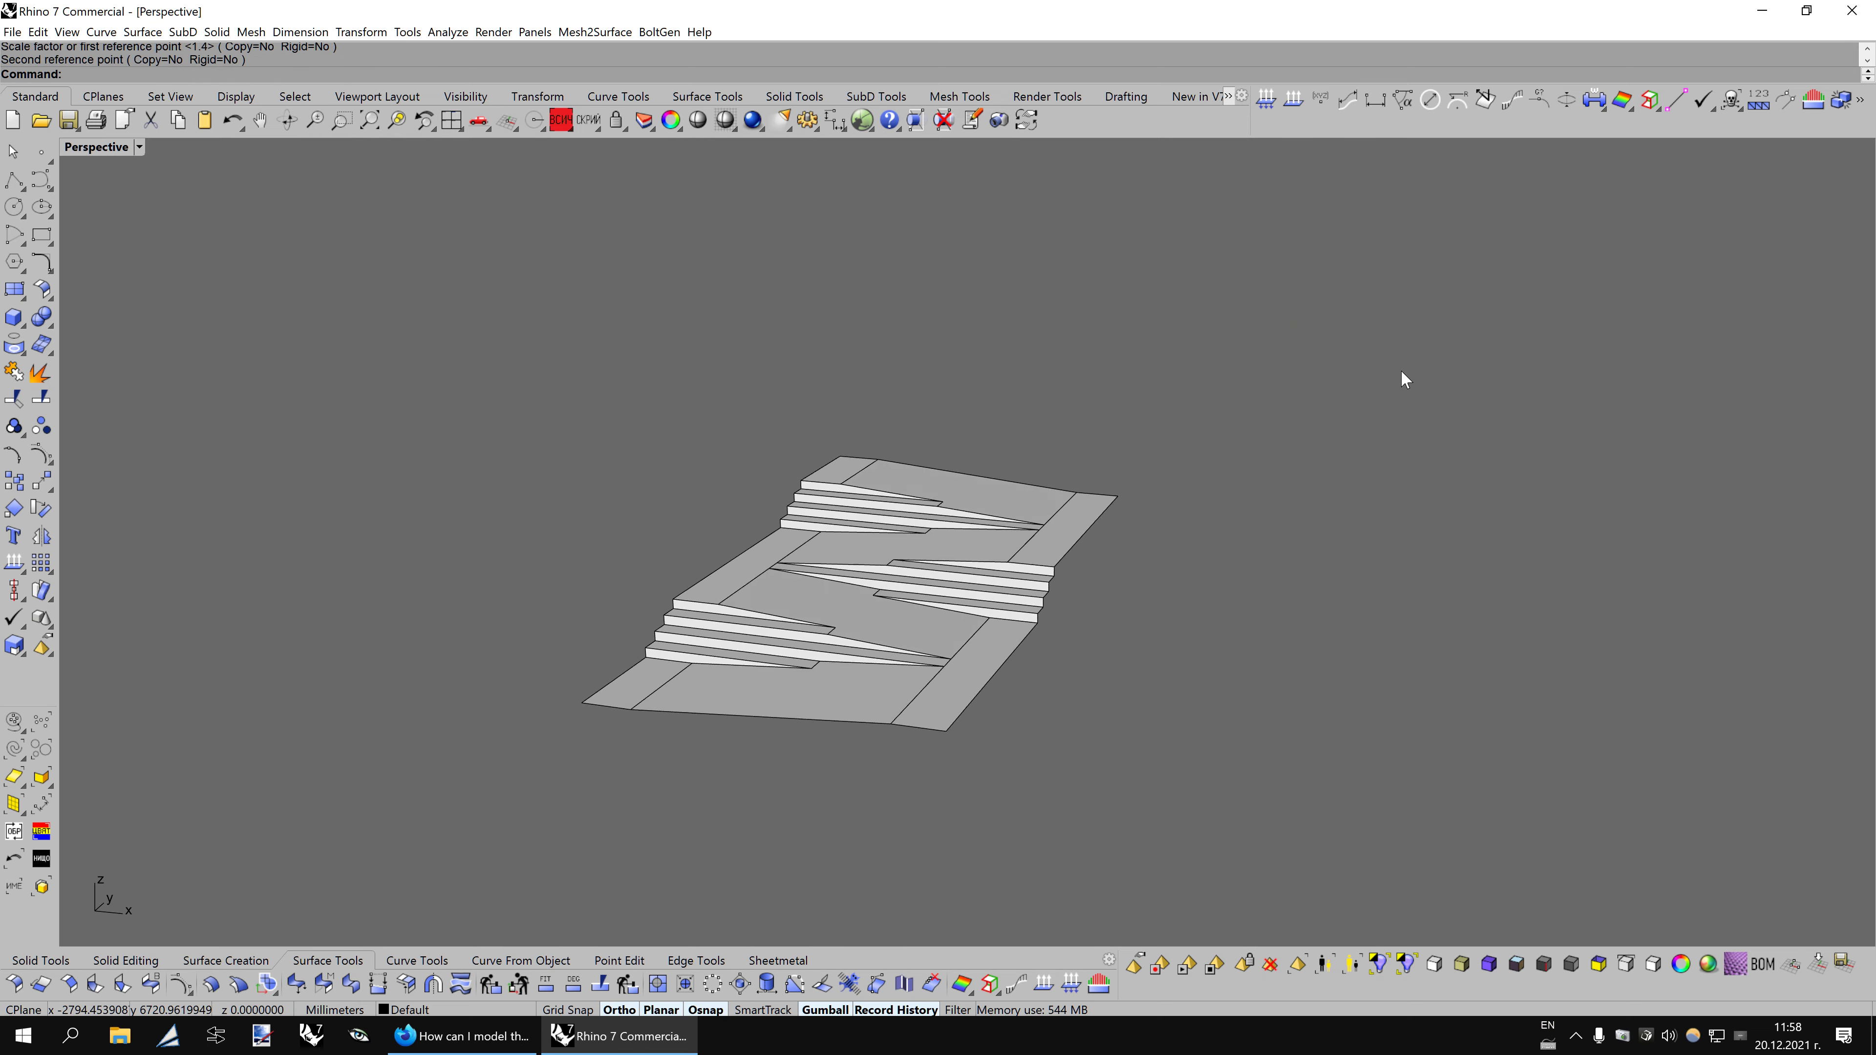
pyautogui.press('Left')
pyautogui.press('Left')
pyautogui.press('Left')
pyautogui.press('Left')
pyautogui.press('Left')
pyautogui.press('Left')
pyautogui.press('Left')
pyautogui.press('Left')
pyautogui.press('Left')
pyautogui.press('Left')
pyautogui.press('Left')
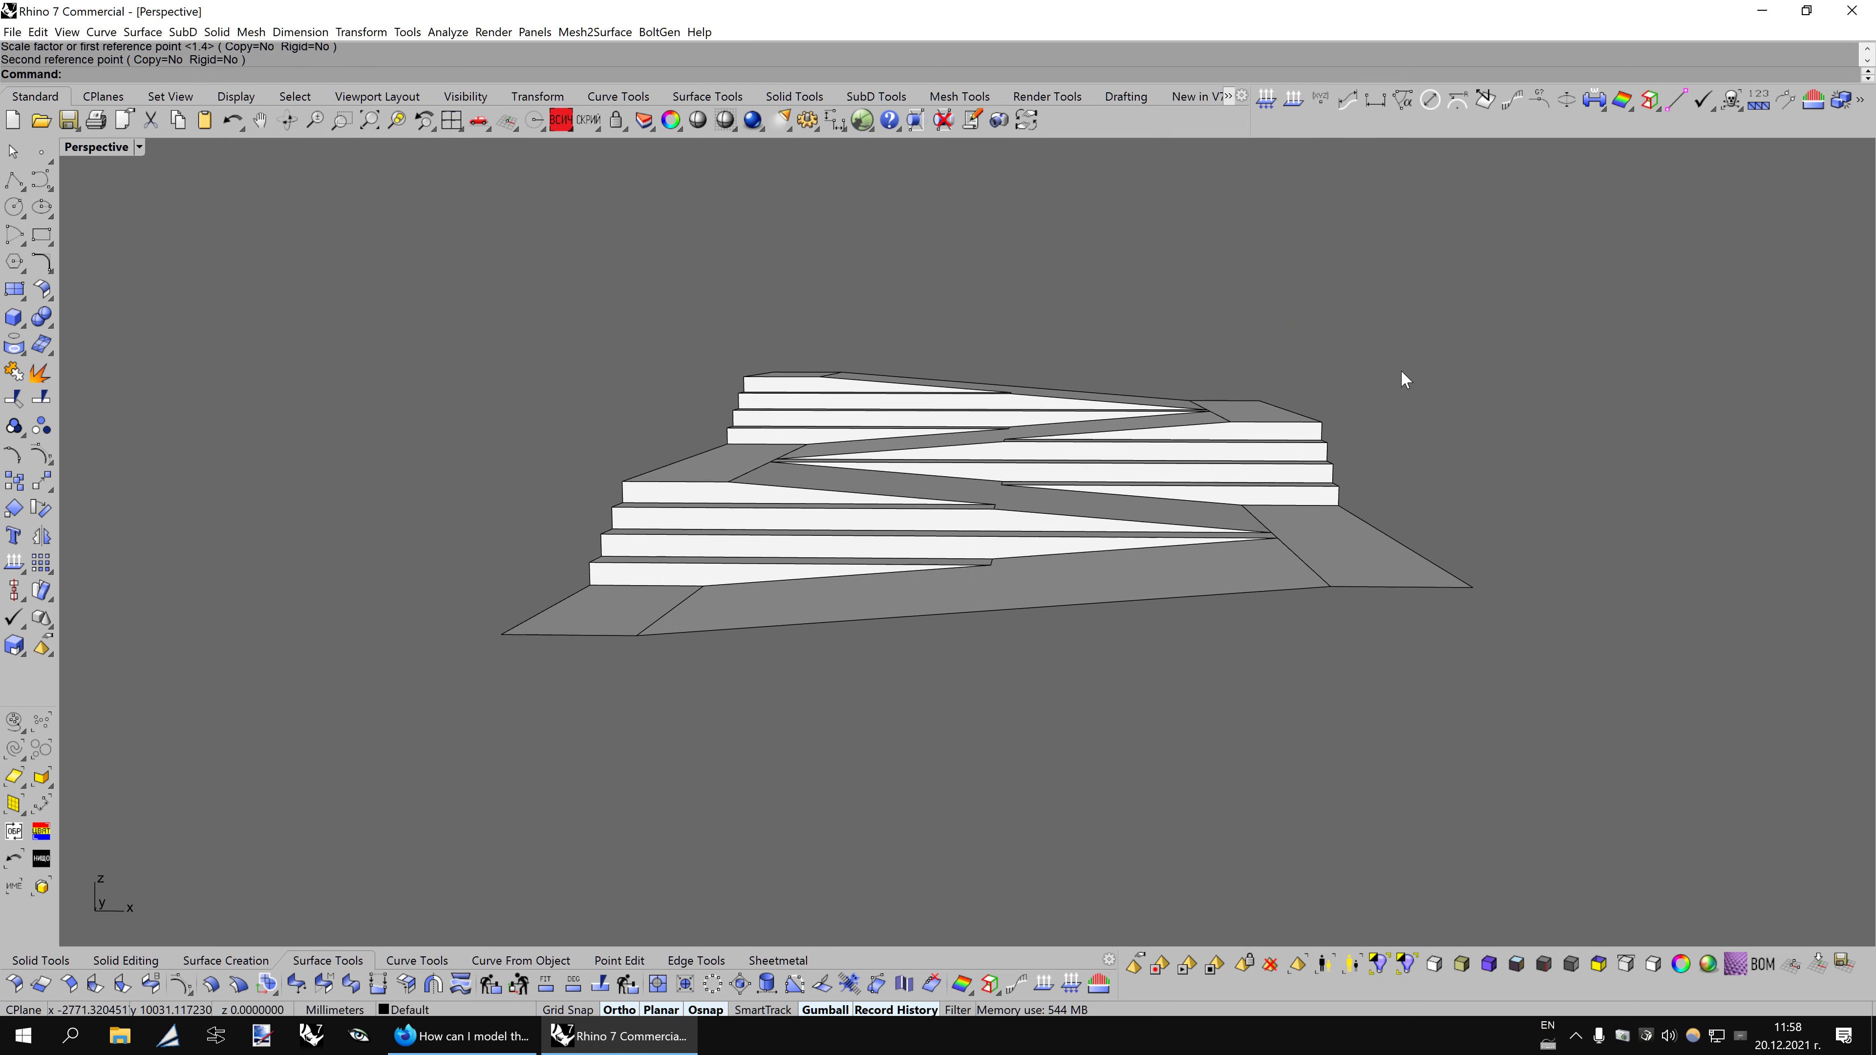
pyautogui.press('Left')
pyautogui.press('Left')
pyautogui.press('Left')
pyautogui.press('Left')
pyautogui.press('Left')
pyautogui.press('Left')
pyautogui.press('Left')
pyautogui.press('Left')
pyautogui.press('Left')
pyautogui.press('Left')
pyautogui.press('Left')
pyautogui.press('Left')
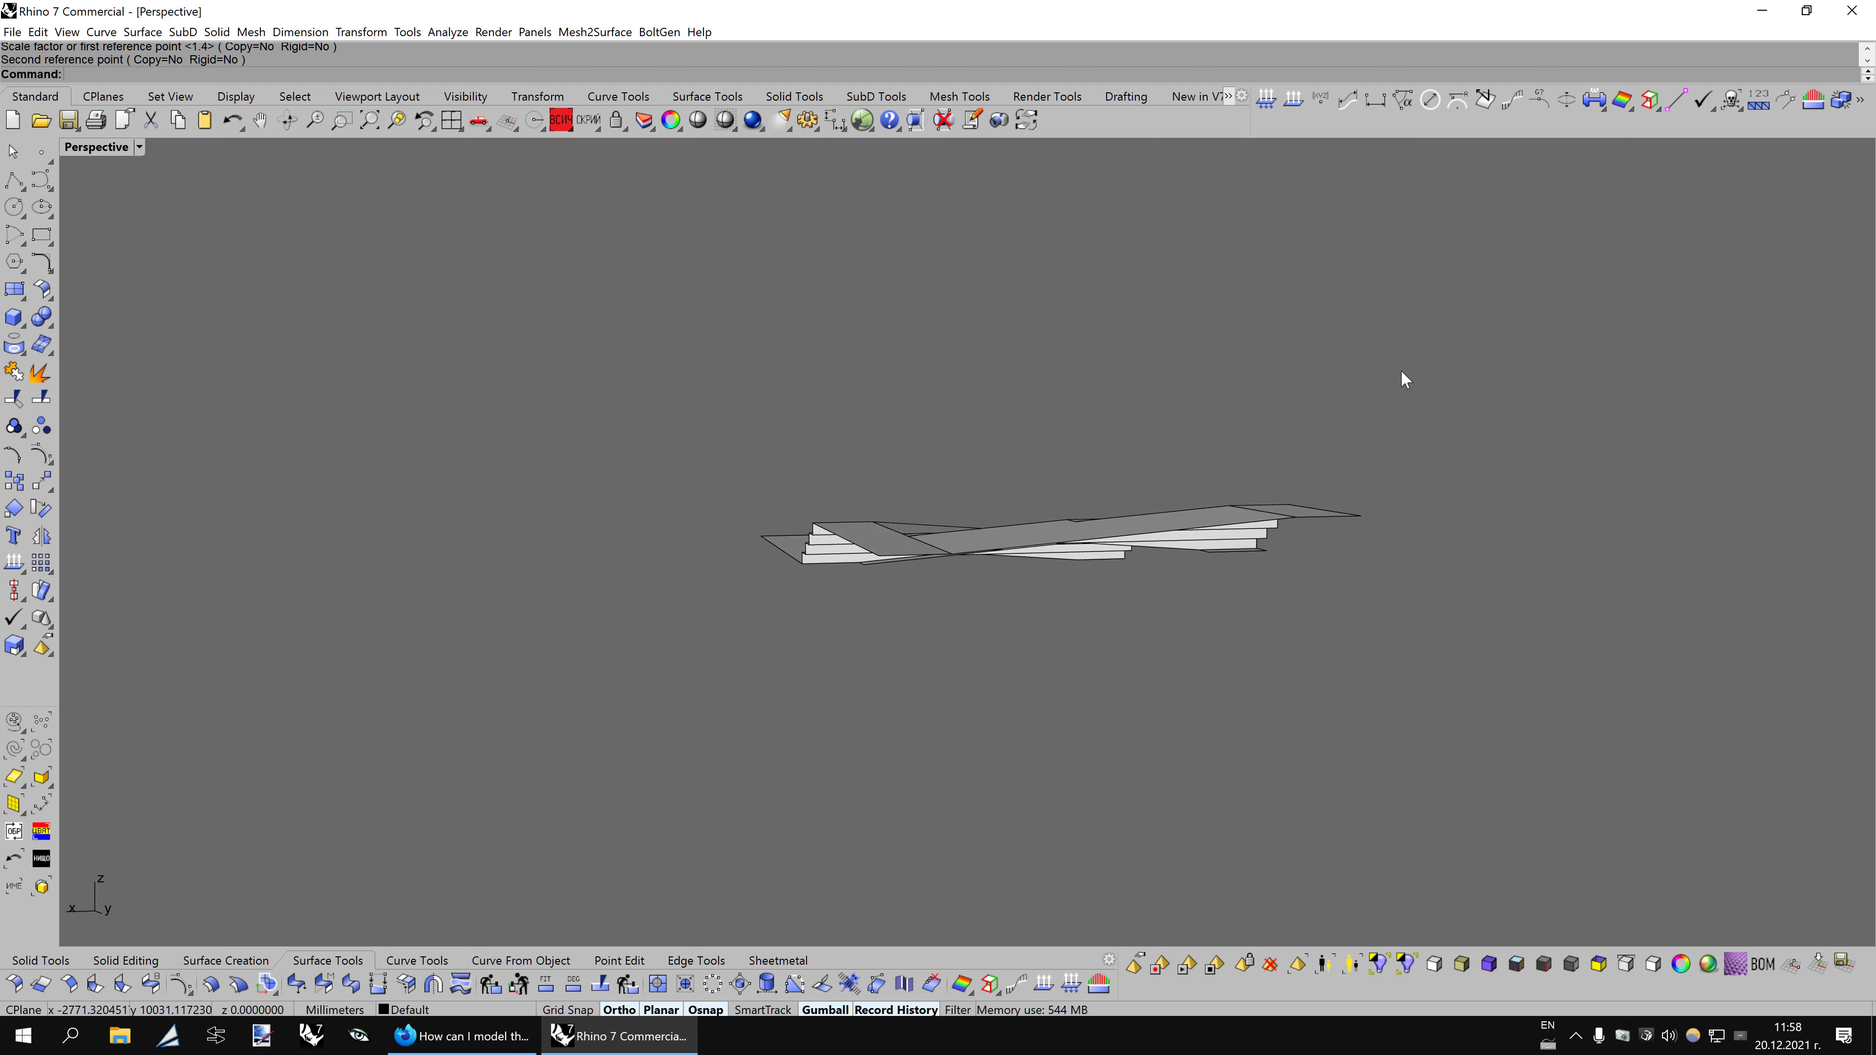
pyautogui.press('Left')
pyautogui.press('Left')
pyautogui.press('Left')
pyautogui.press('Left')
pyautogui.press('Left')
pyautogui.press('Left')
pyautogui.press('Left')
pyautogui.press('Left')
pyautogui.press('Left')
pyautogui.press('Left')
pyautogui.press('Left')
pyautogui.press('Left')
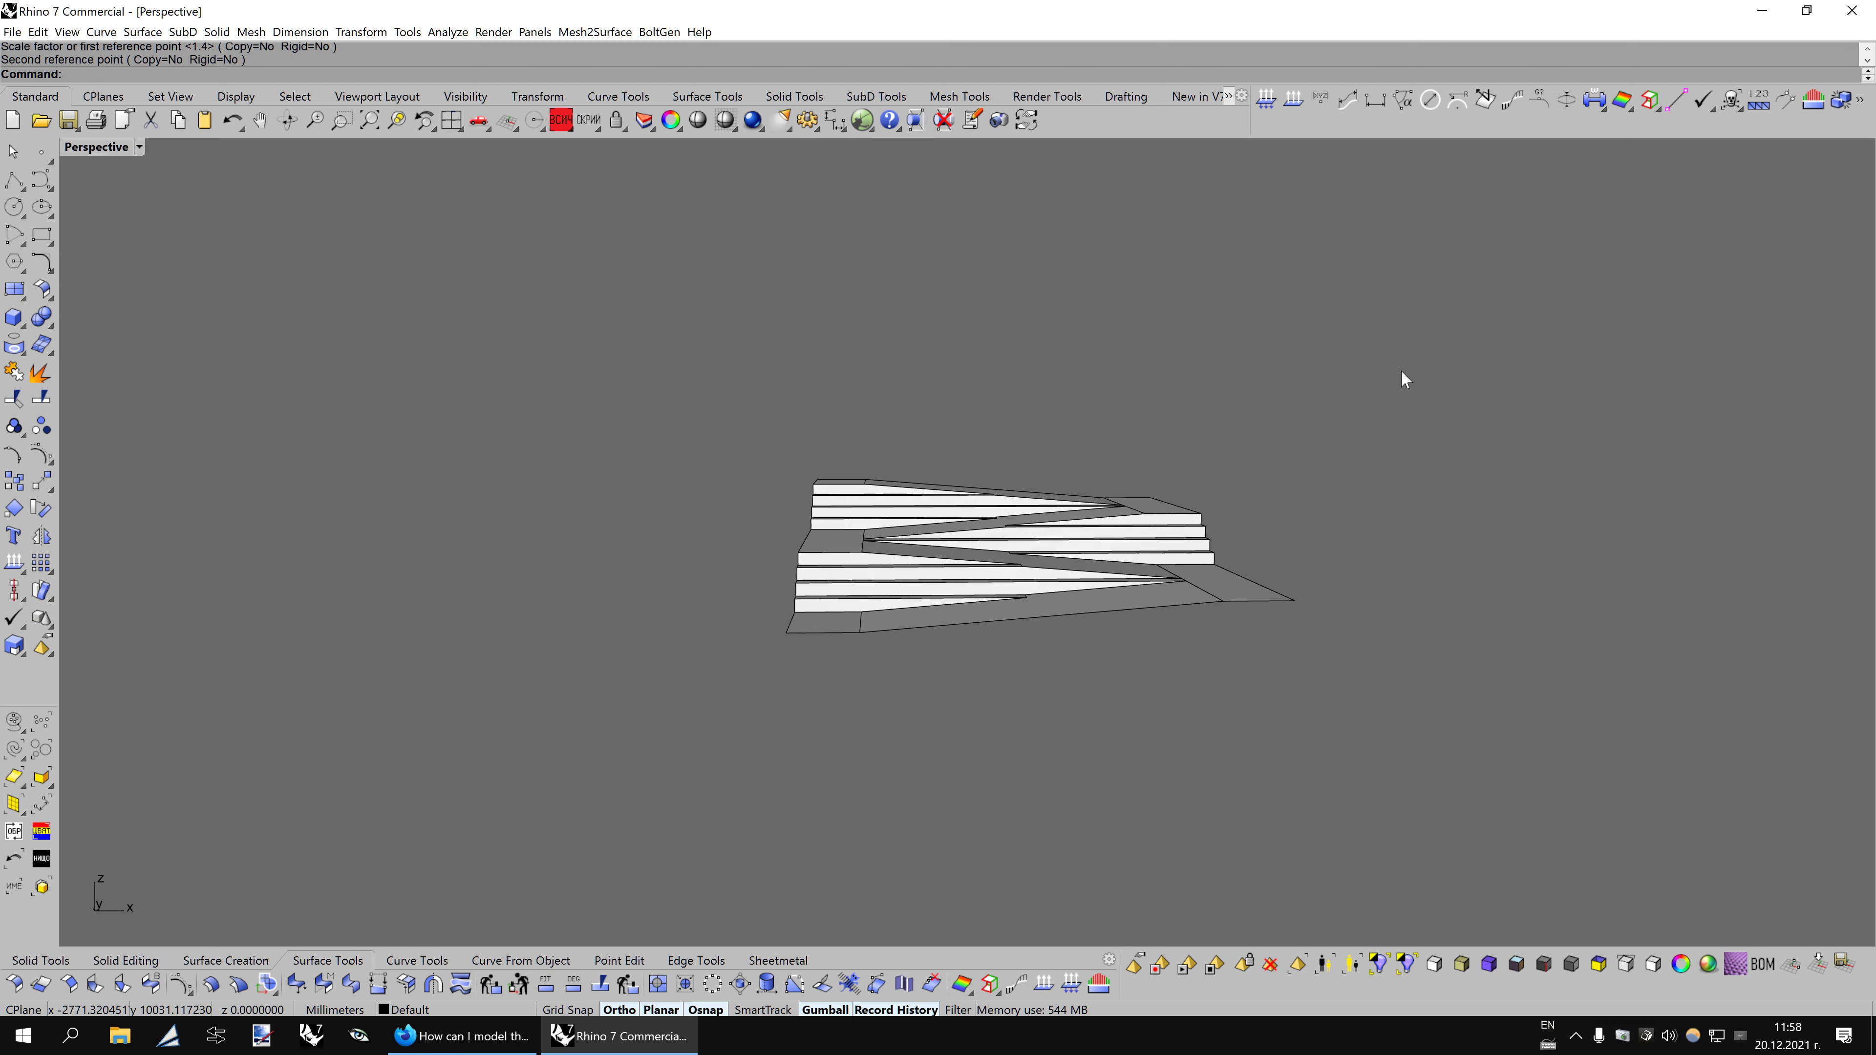
pyautogui.press('Left')
pyautogui.press('Left')
pyautogui.press('Left')
pyautogui.press('Left')
pyautogui.press('Left')
pyautogui.press('Left')
pyautogui.press('Left')
pyautogui.press('Left')
pyautogui.press('Left')
pyautogui.press('Left')
pyautogui.press('Left')
pyautogui.press('Left')
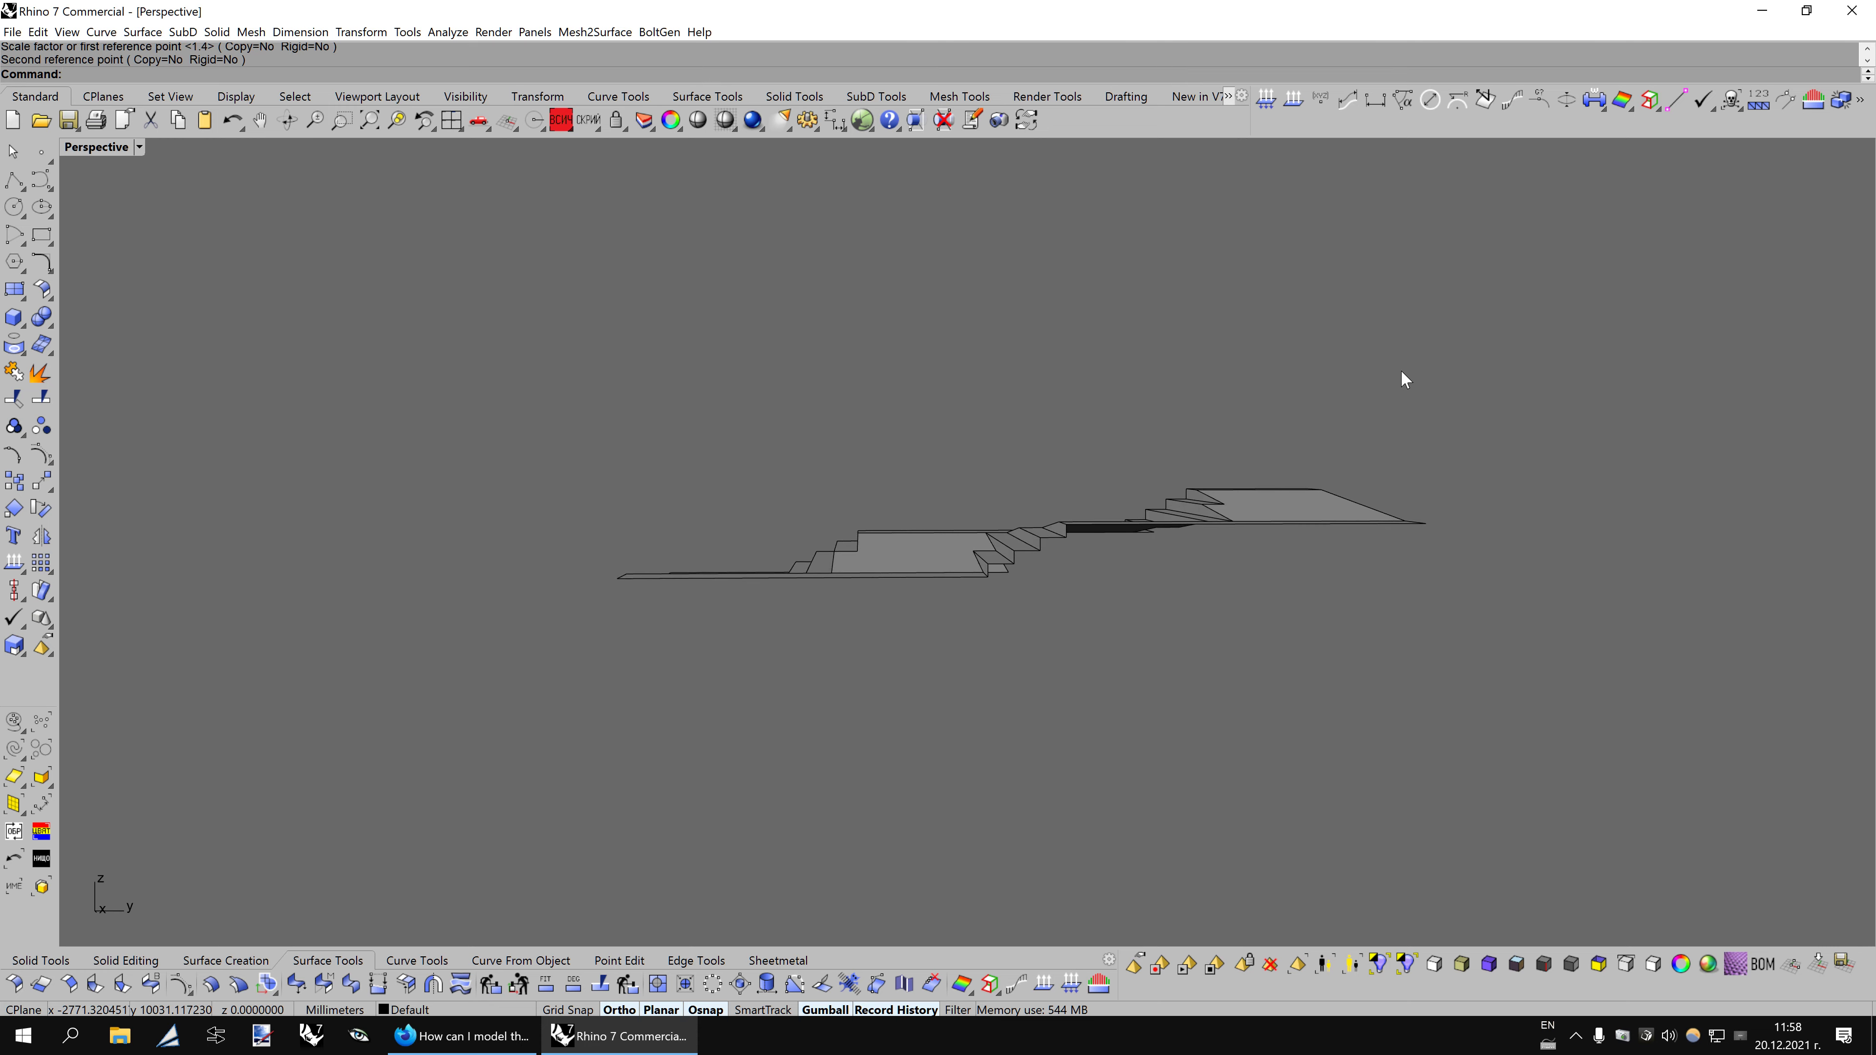
pyautogui.press('Left')
pyautogui.press('Left')
pyautogui.press('Left')
pyautogui.press('Left')
pyautogui.press('Left')
pyautogui.press('Left')
pyautogui.press('Left')
pyautogui.press('Left')
pyautogui.press('Left')
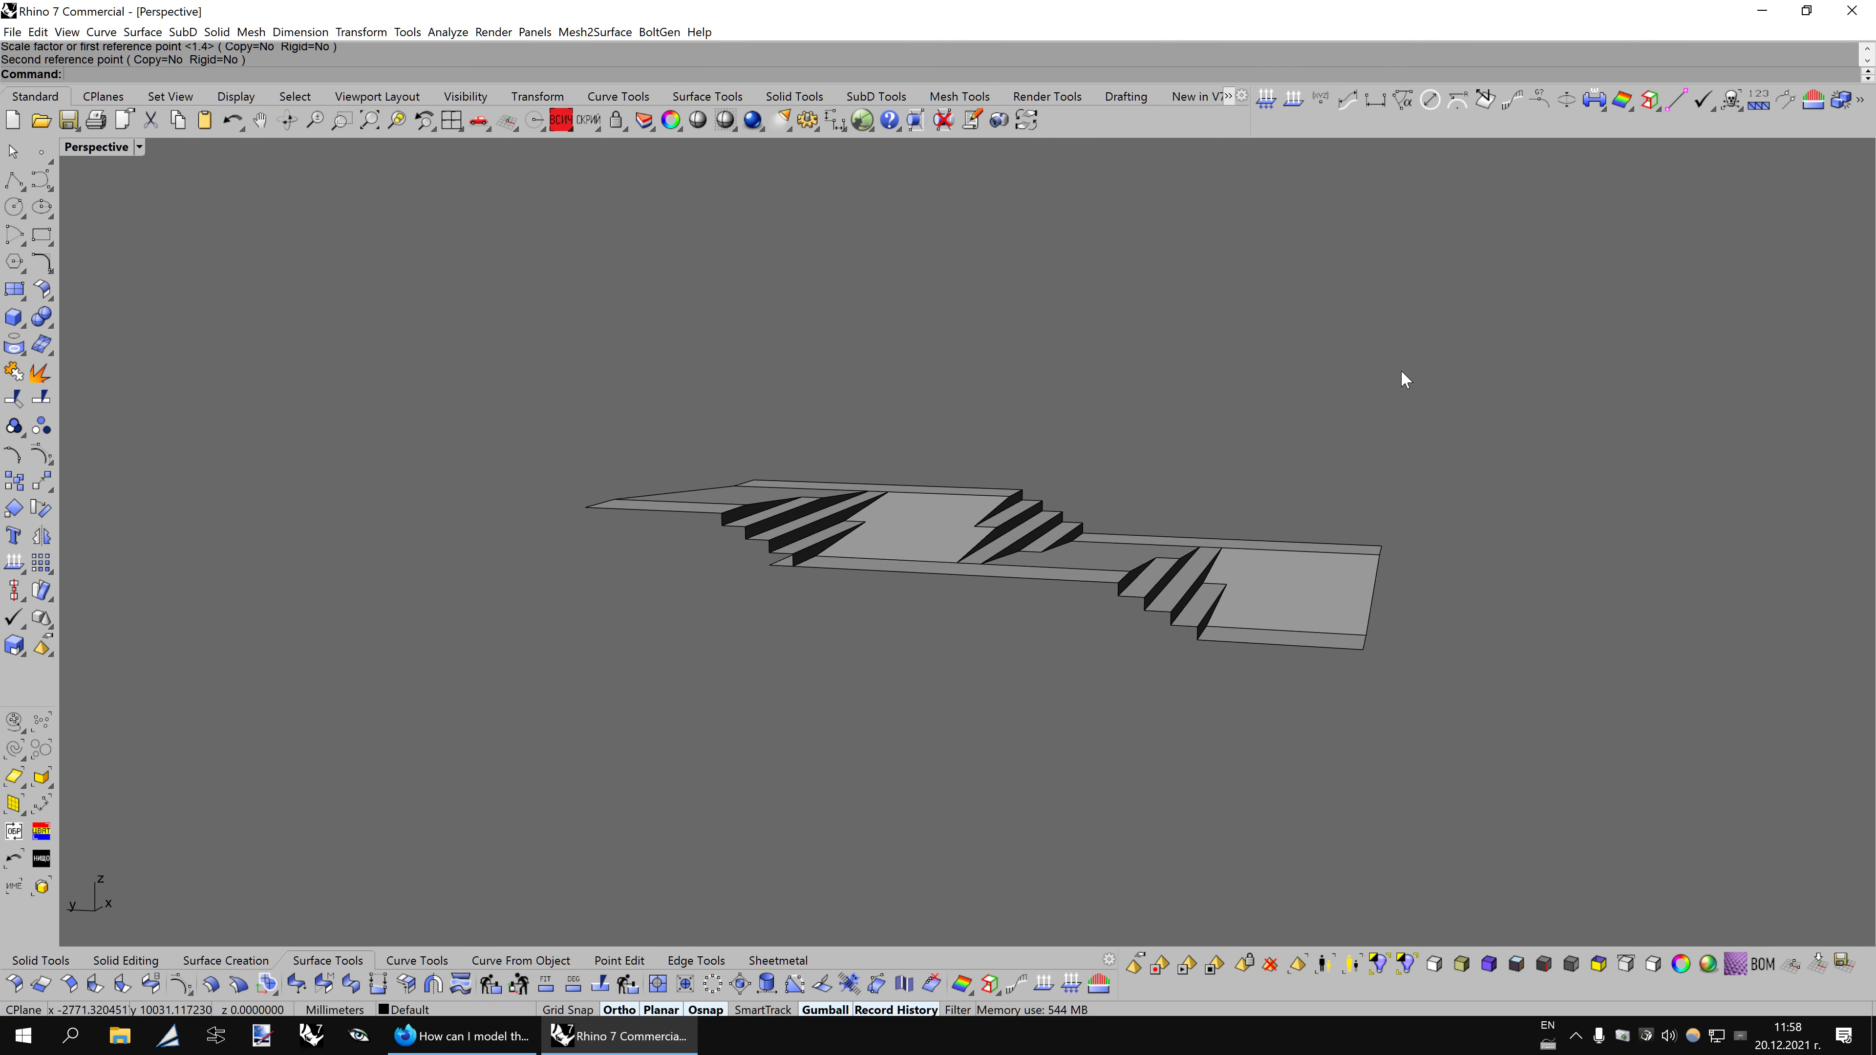
pyautogui.press('Left')
pyautogui.press('Left')
pyautogui.press('Left')
pyautogui.press('Left')
pyautogui.press('Left')
pyautogui.press('Left')
pyautogui.press('Down')
pyautogui.press('Down')
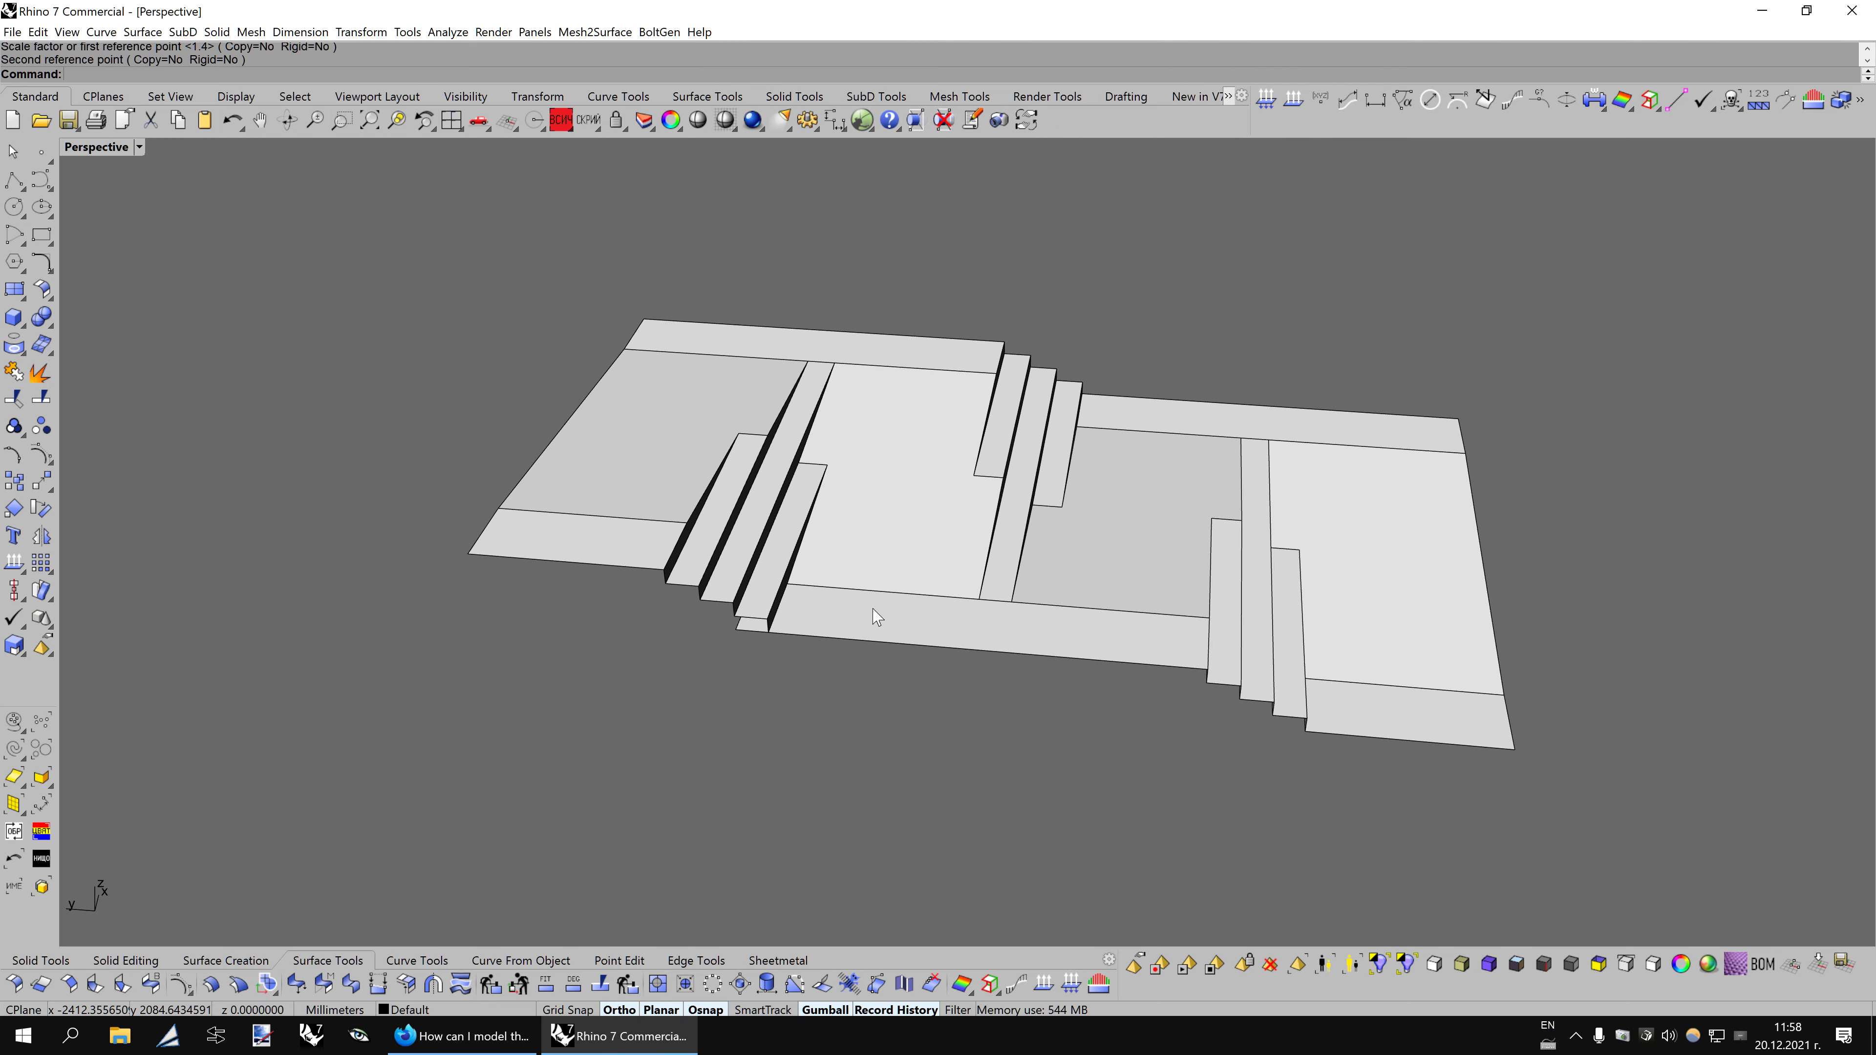
pyautogui.click(960, 600)
pyautogui.scroll(3, 980, 659)
pyautogui.middleClick(976, 651)
pyautogui.click(939, 685)
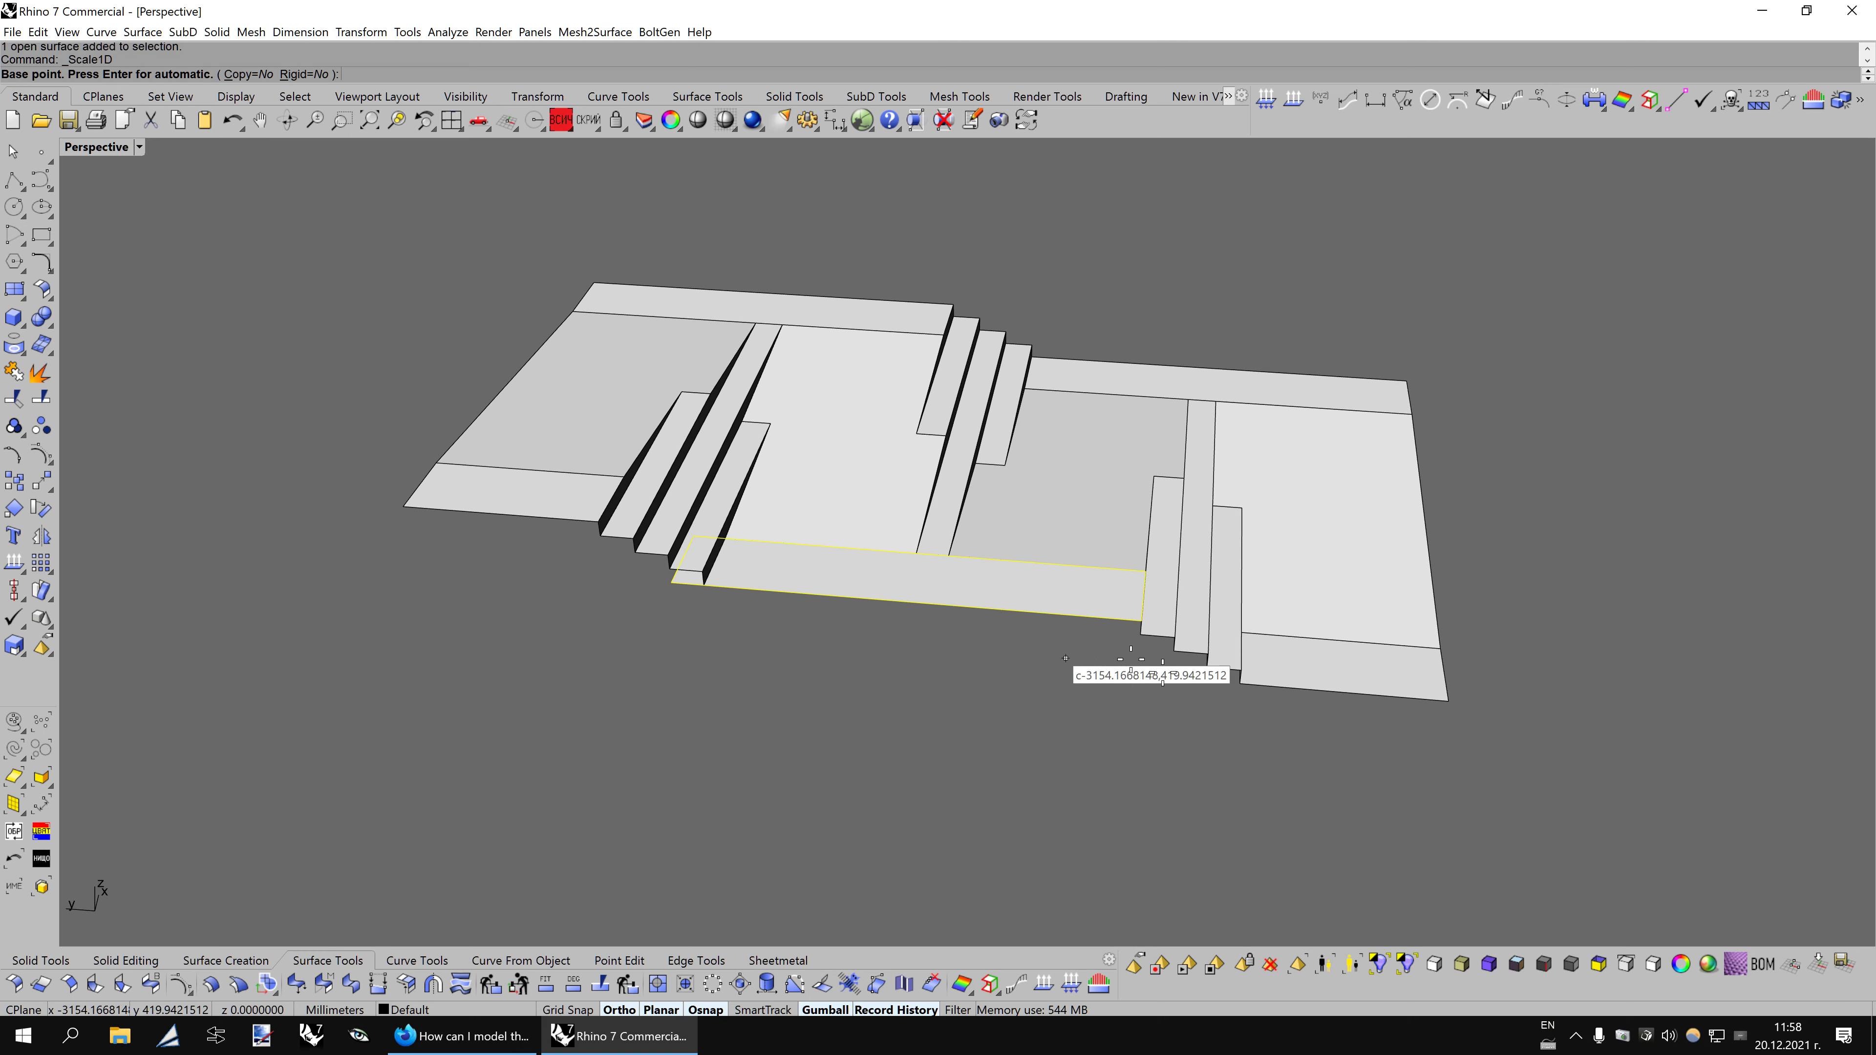
# Shorten the bottom strip so it ends flush with the lower steps' edge.
pyautogui.press('Left')
pyautogui.press('Left')
pyautogui.press('Left')
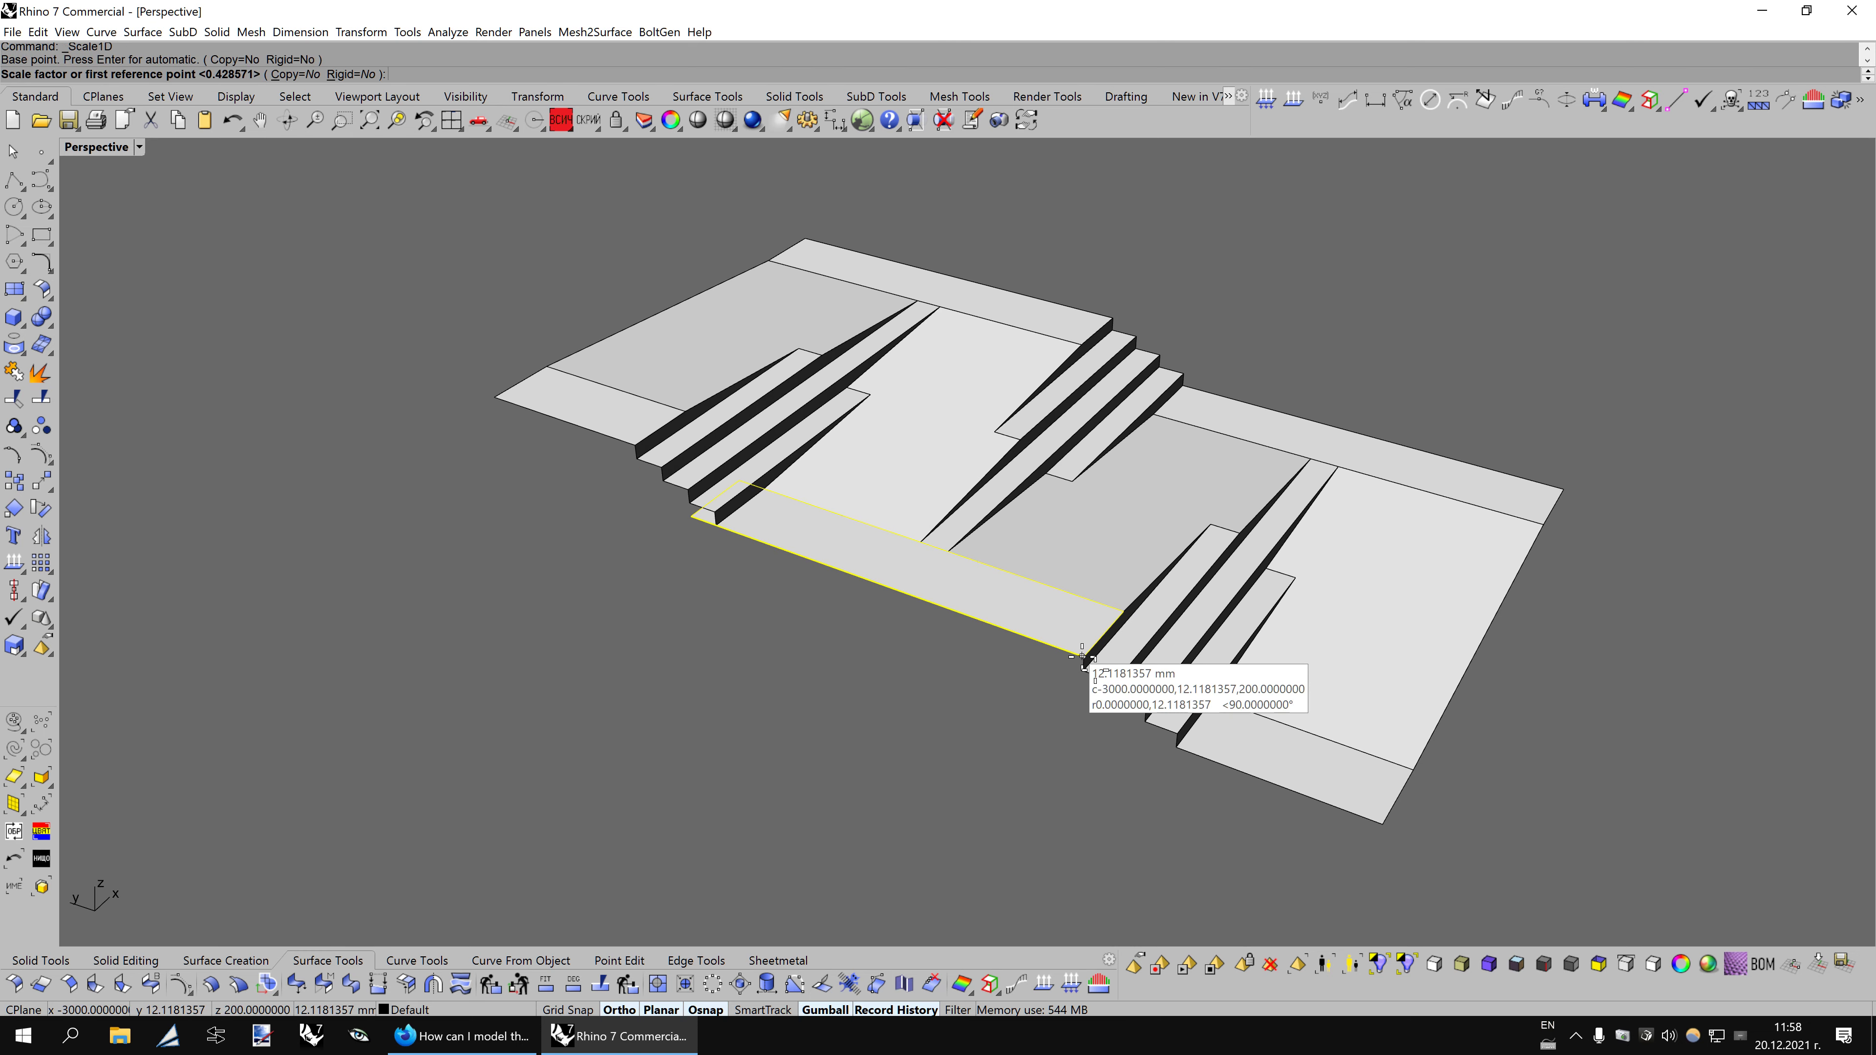
pyautogui.click(1083, 656)
pyautogui.click(694, 515)
pyautogui.click(701, 545)
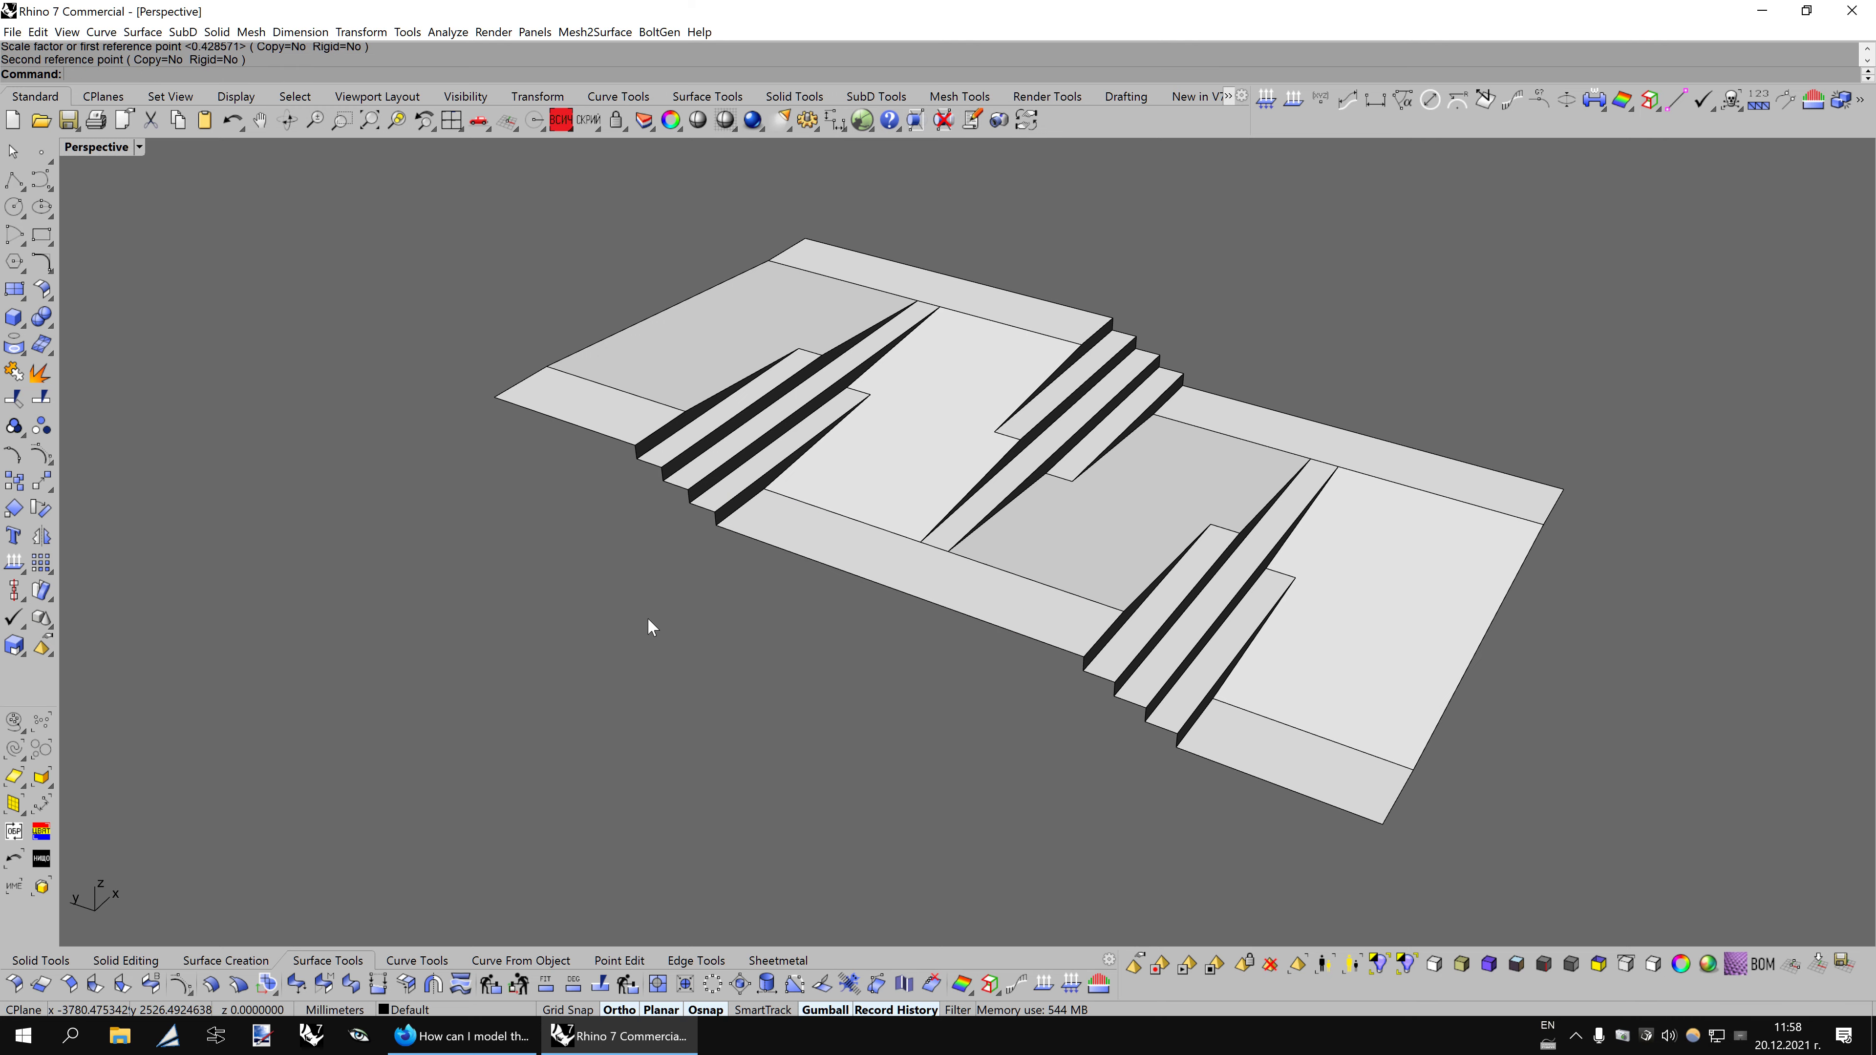
pyautogui.press('Left')
pyautogui.press('Left')
pyautogui.press('Left')
pyautogui.press('Left')
pyautogui.press('Left')
pyautogui.press('Left')
pyautogui.press('Left')
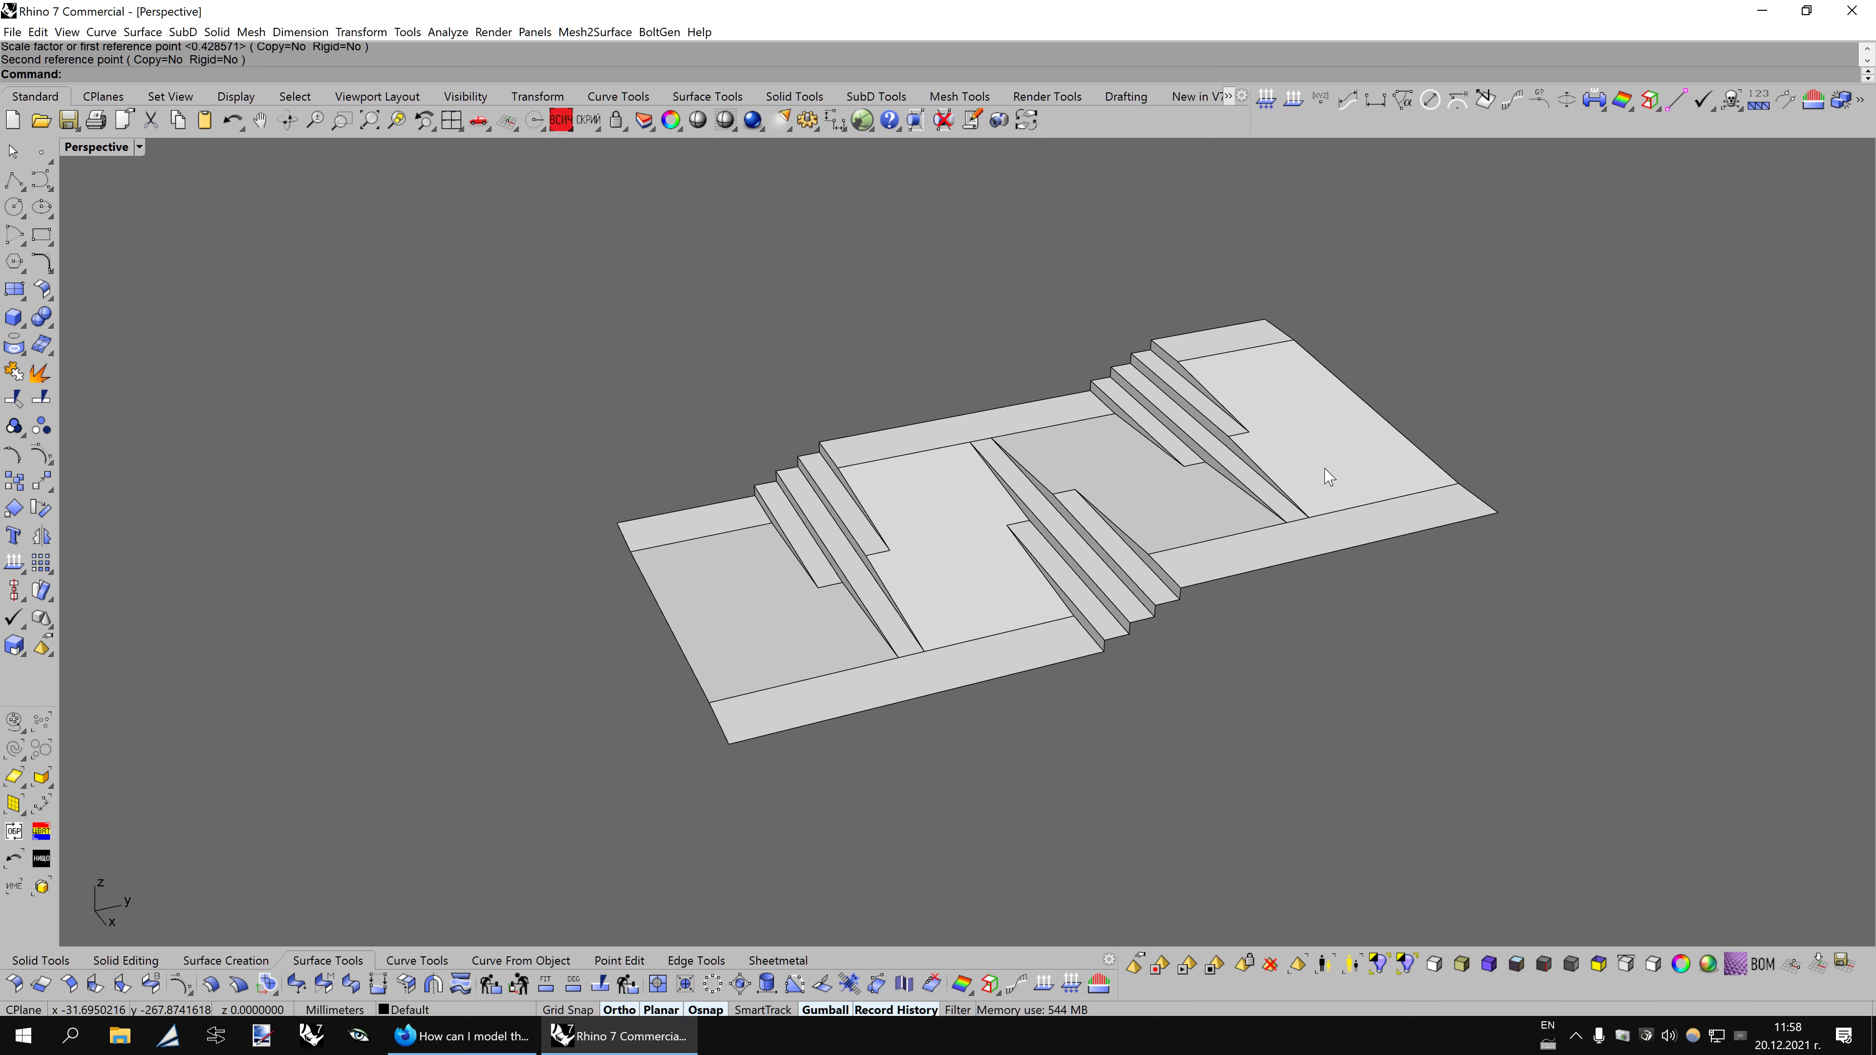
pyautogui.press('Left')
pyautogui.press('Left')
pyautogui.scroll(2, 1327, 476)
pyautogui.scroll(1, 1297, 474)
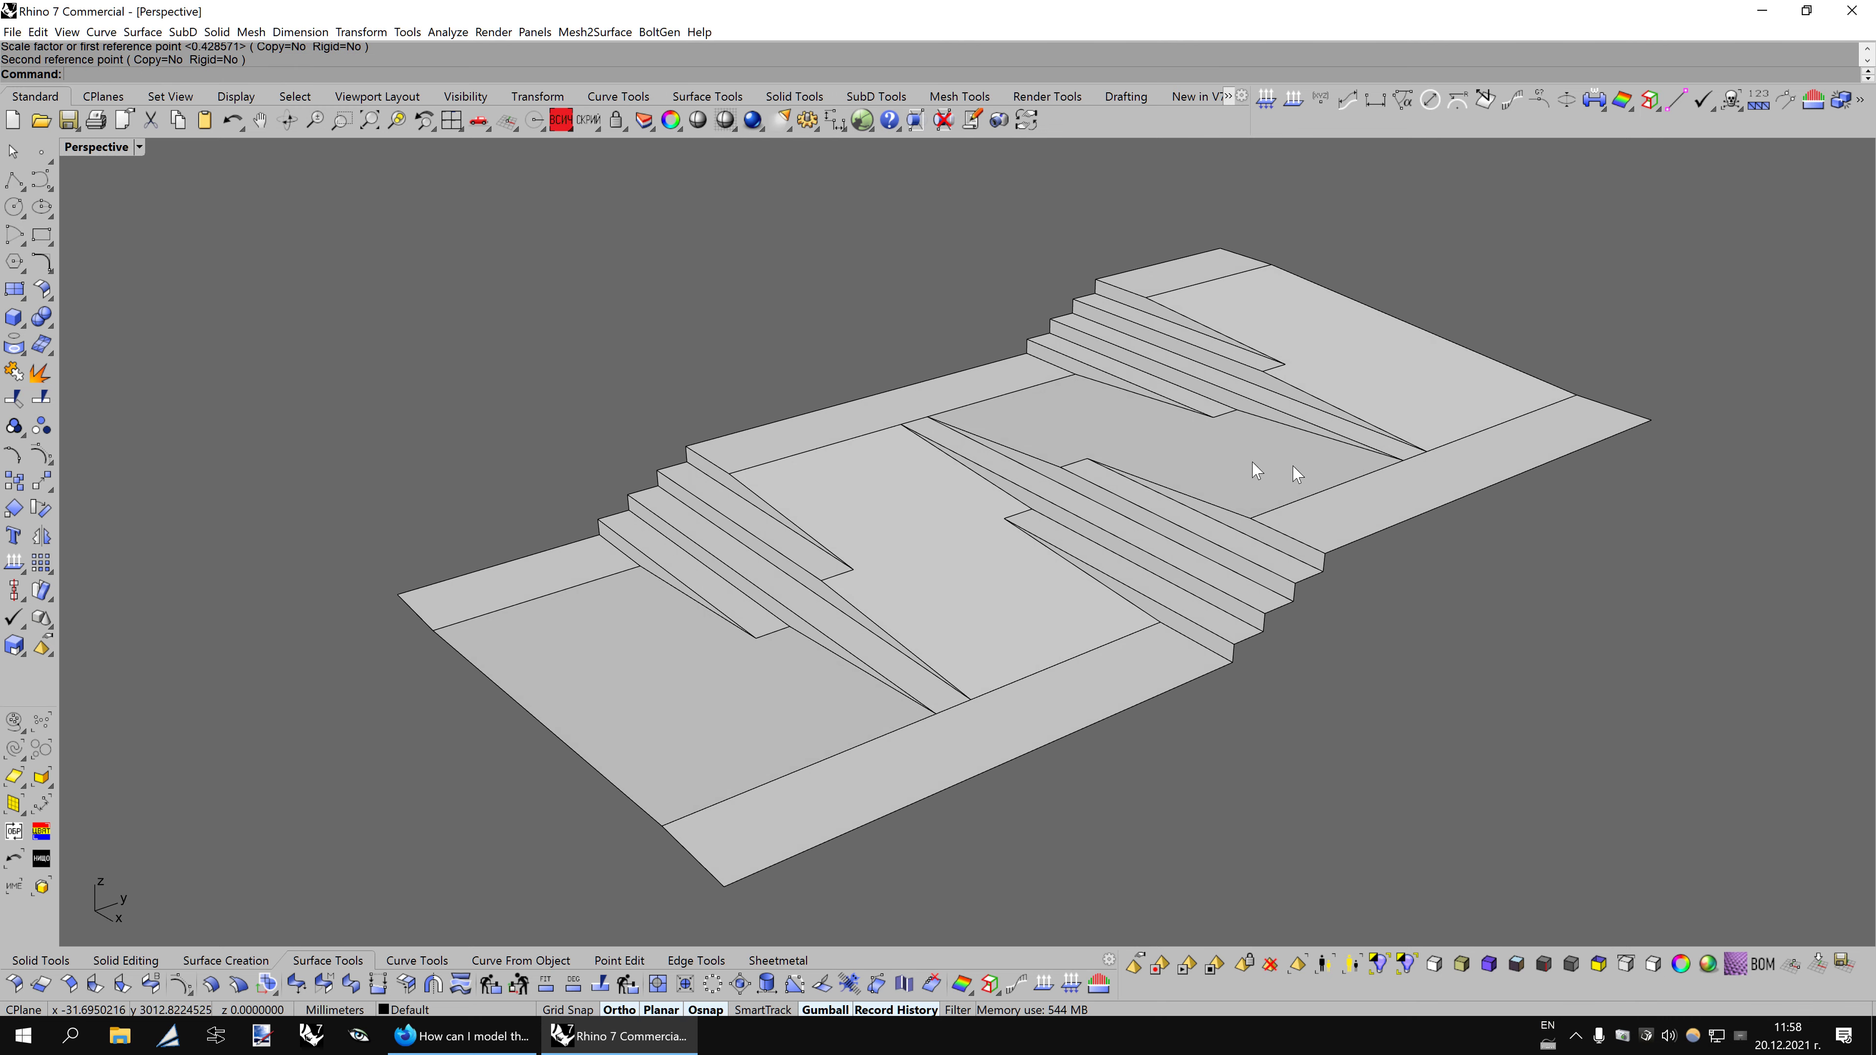
# Set the Perspective viewport to BOBI Arctic display mode and rotate to view the ramp.
pyautogui.click(138, 147)
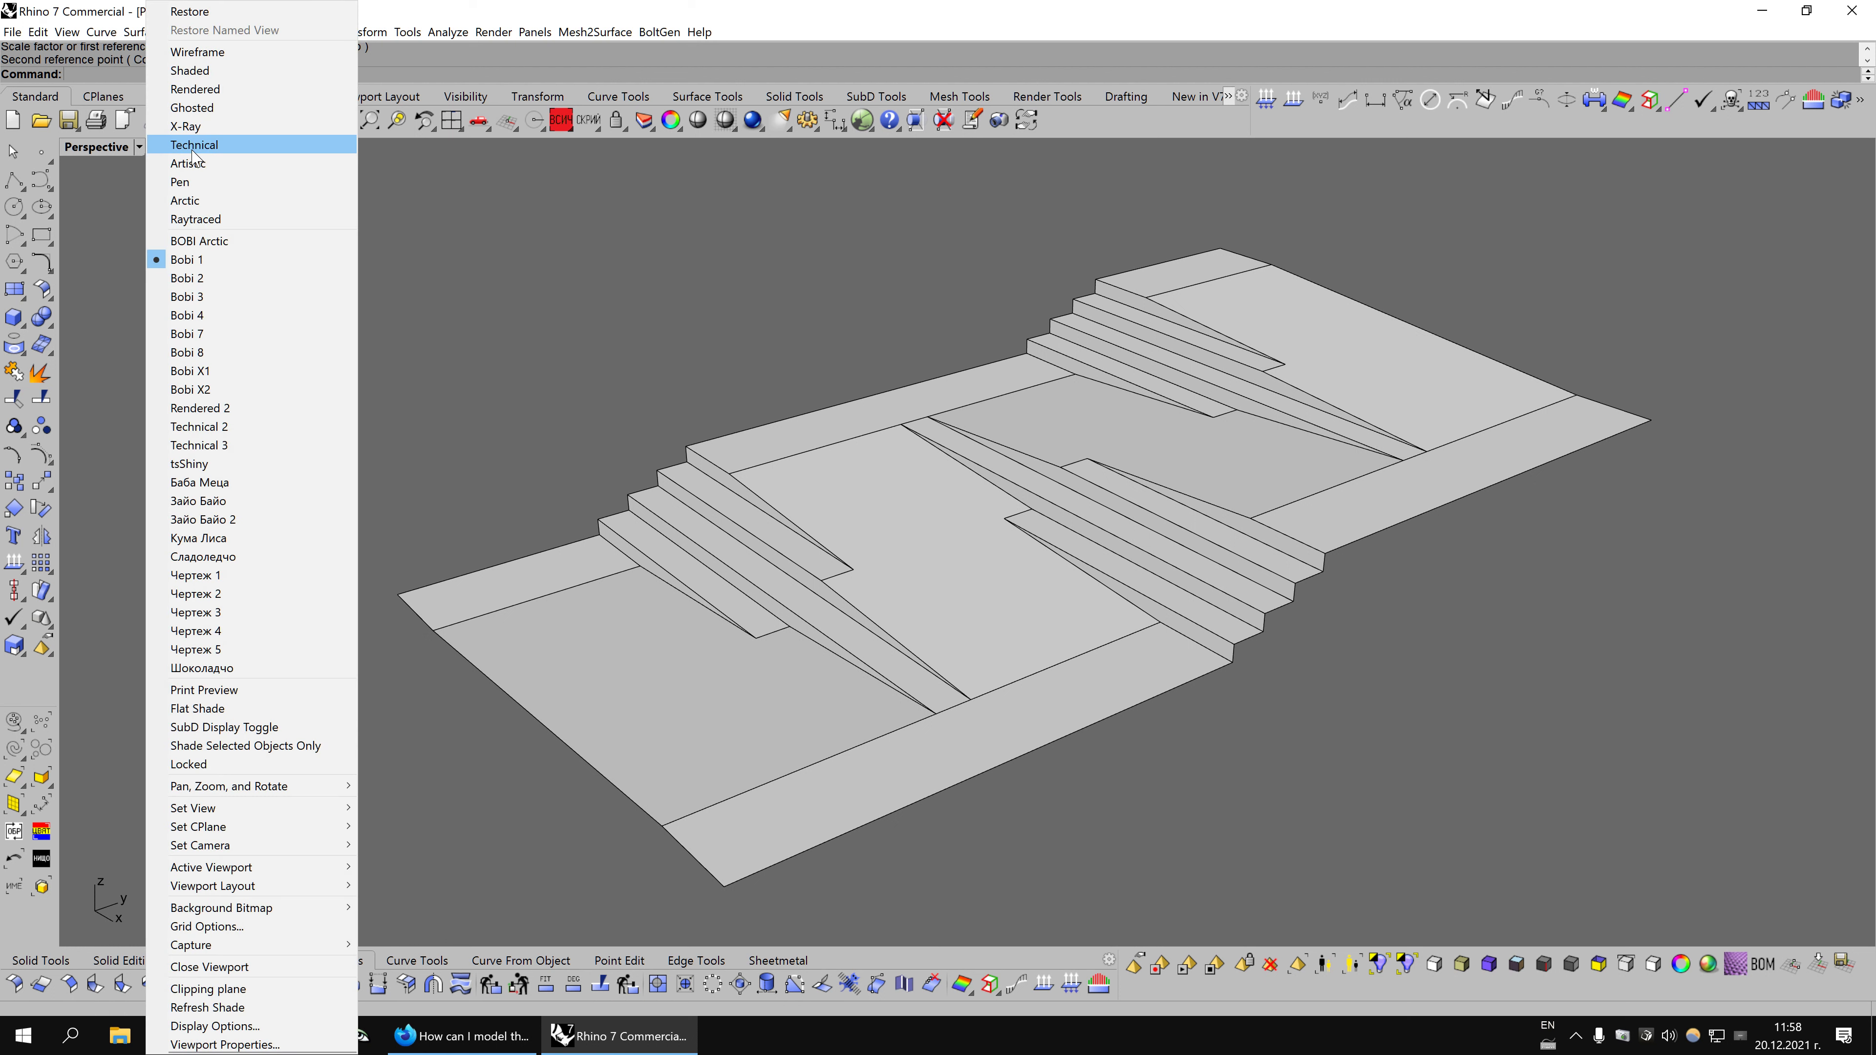
pyautogui.click(198, 241)
pyautogui.scroll(-1, 1258, 471)
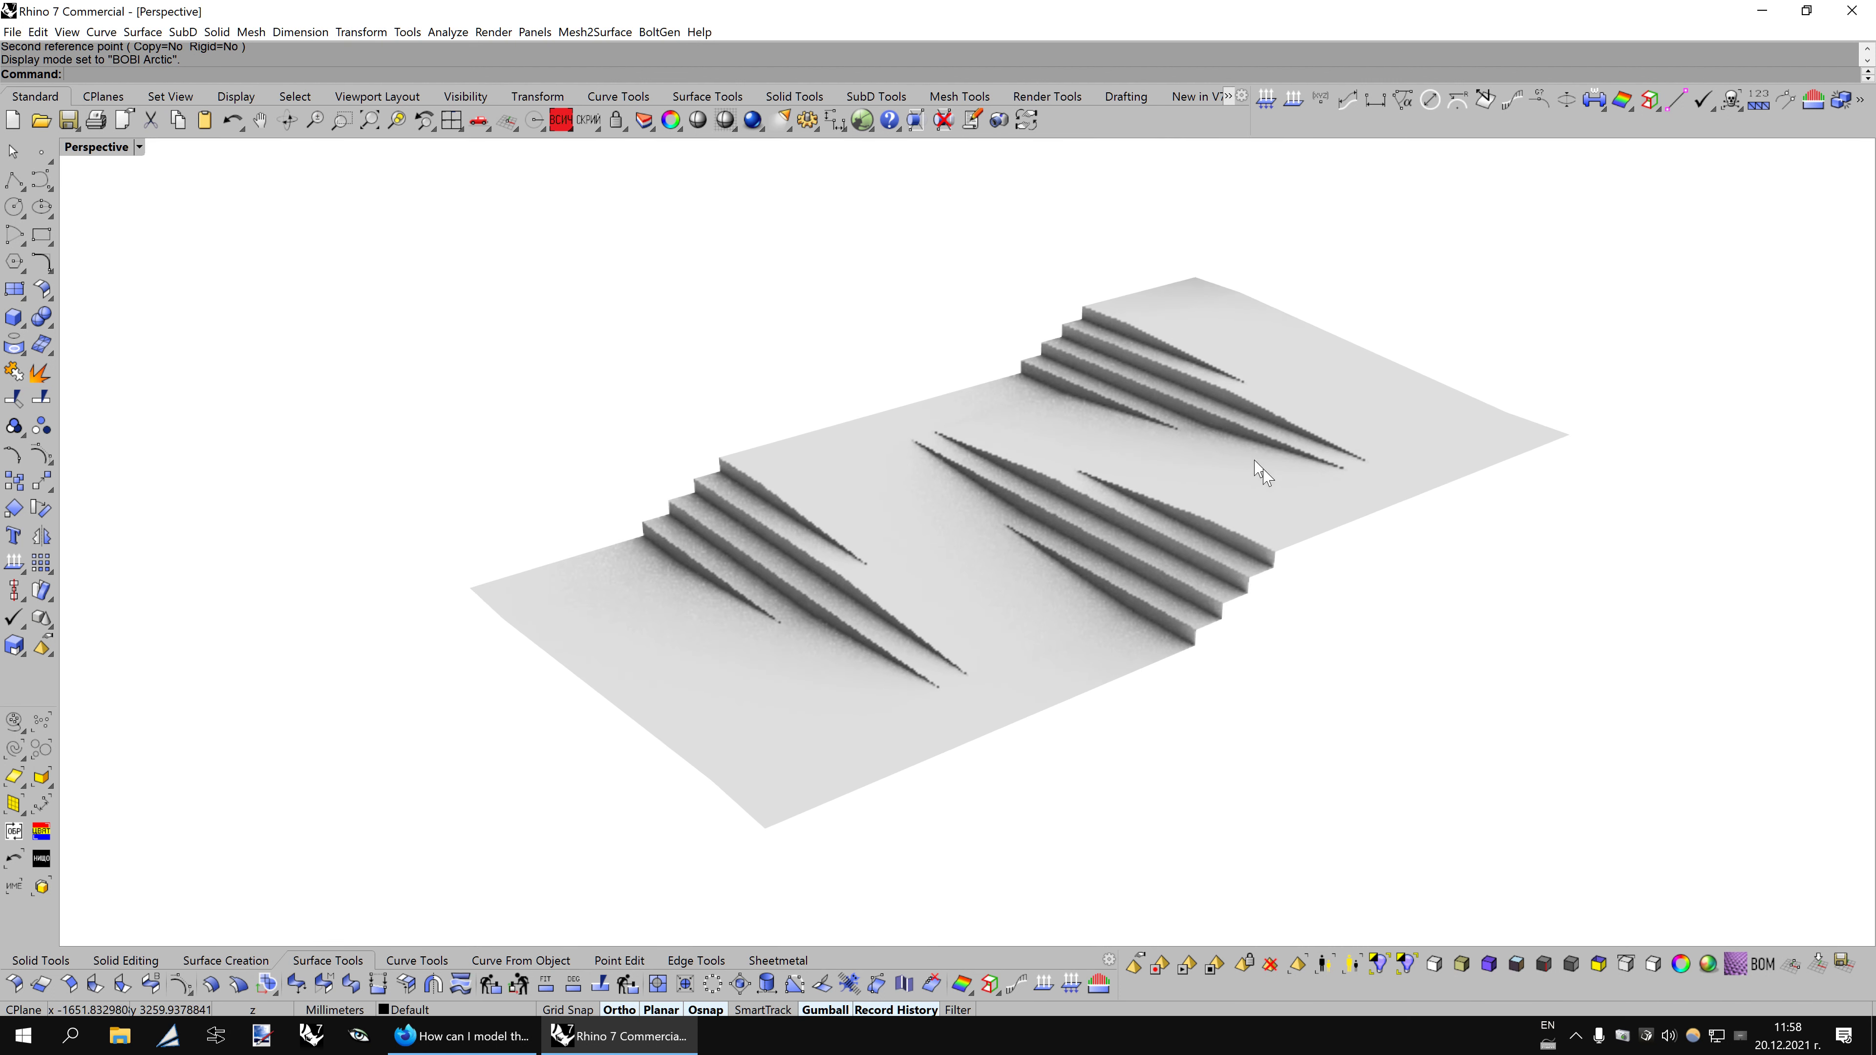
pyautogui.press('Left')
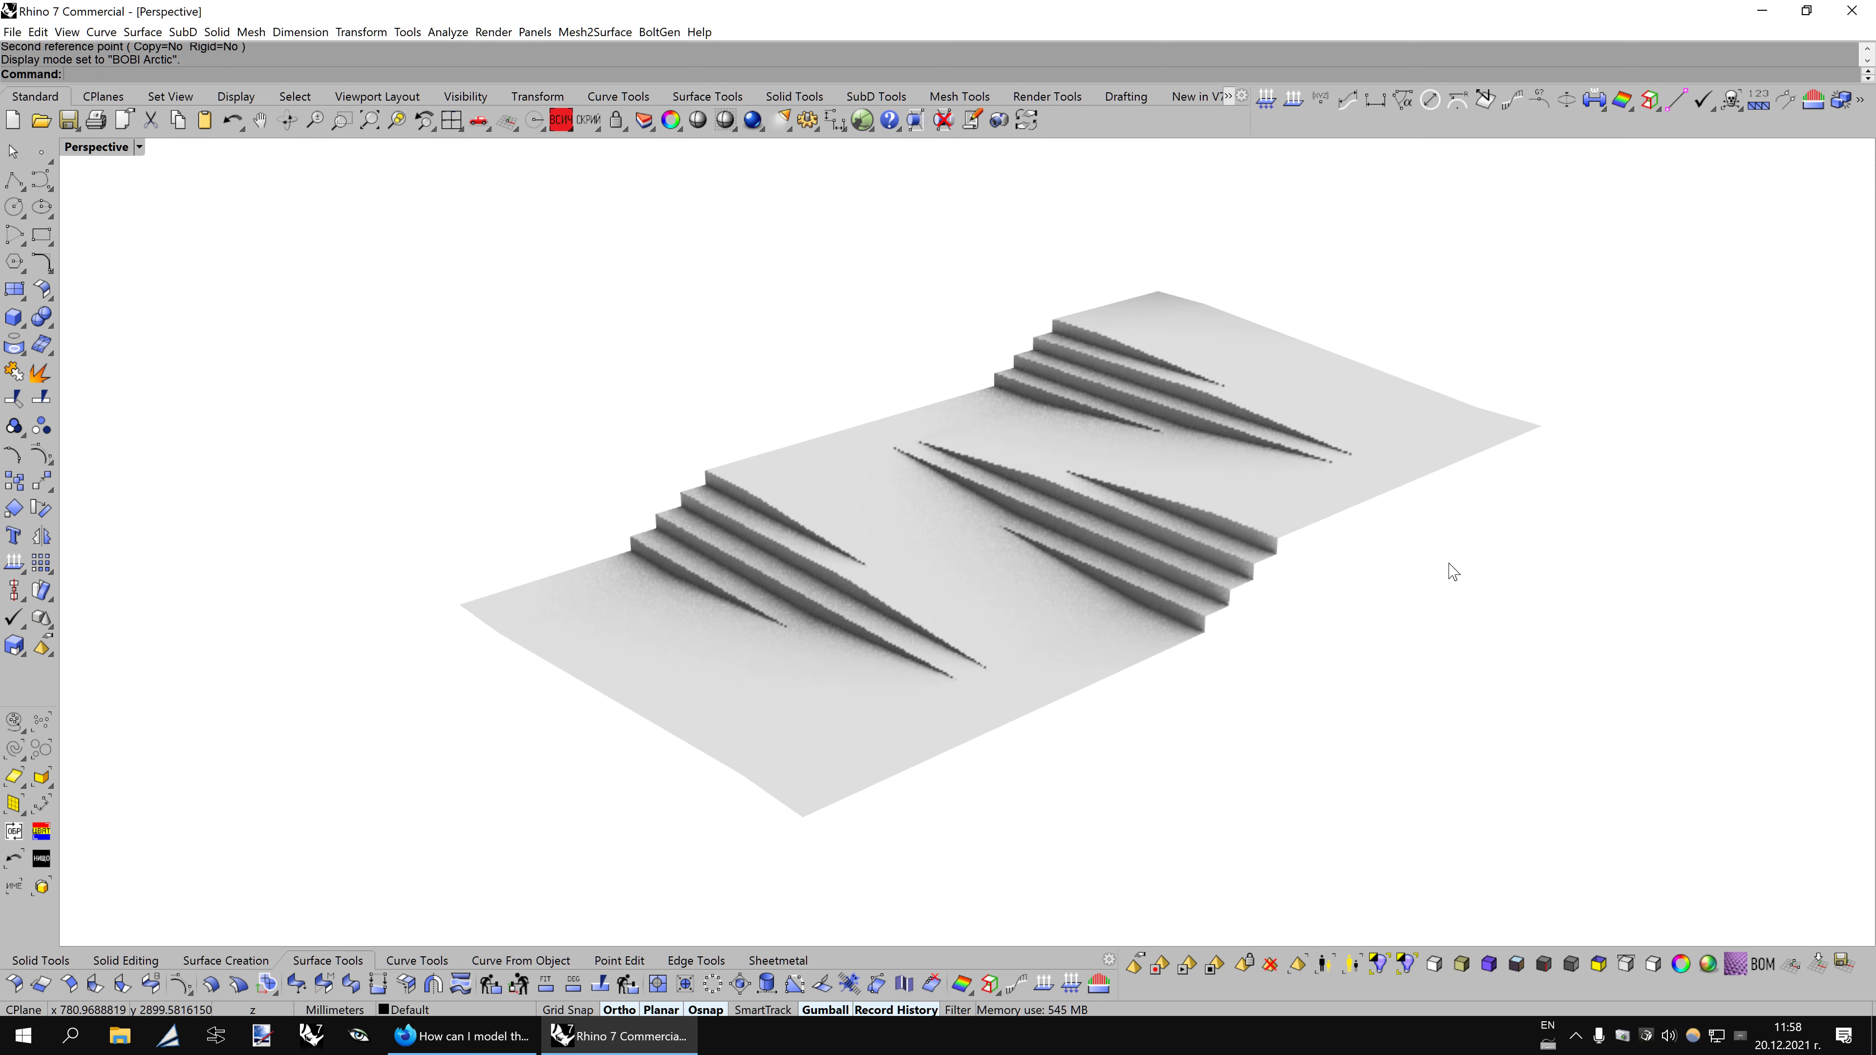
pyautogui.press('Left')
pyautogui.press('Left')
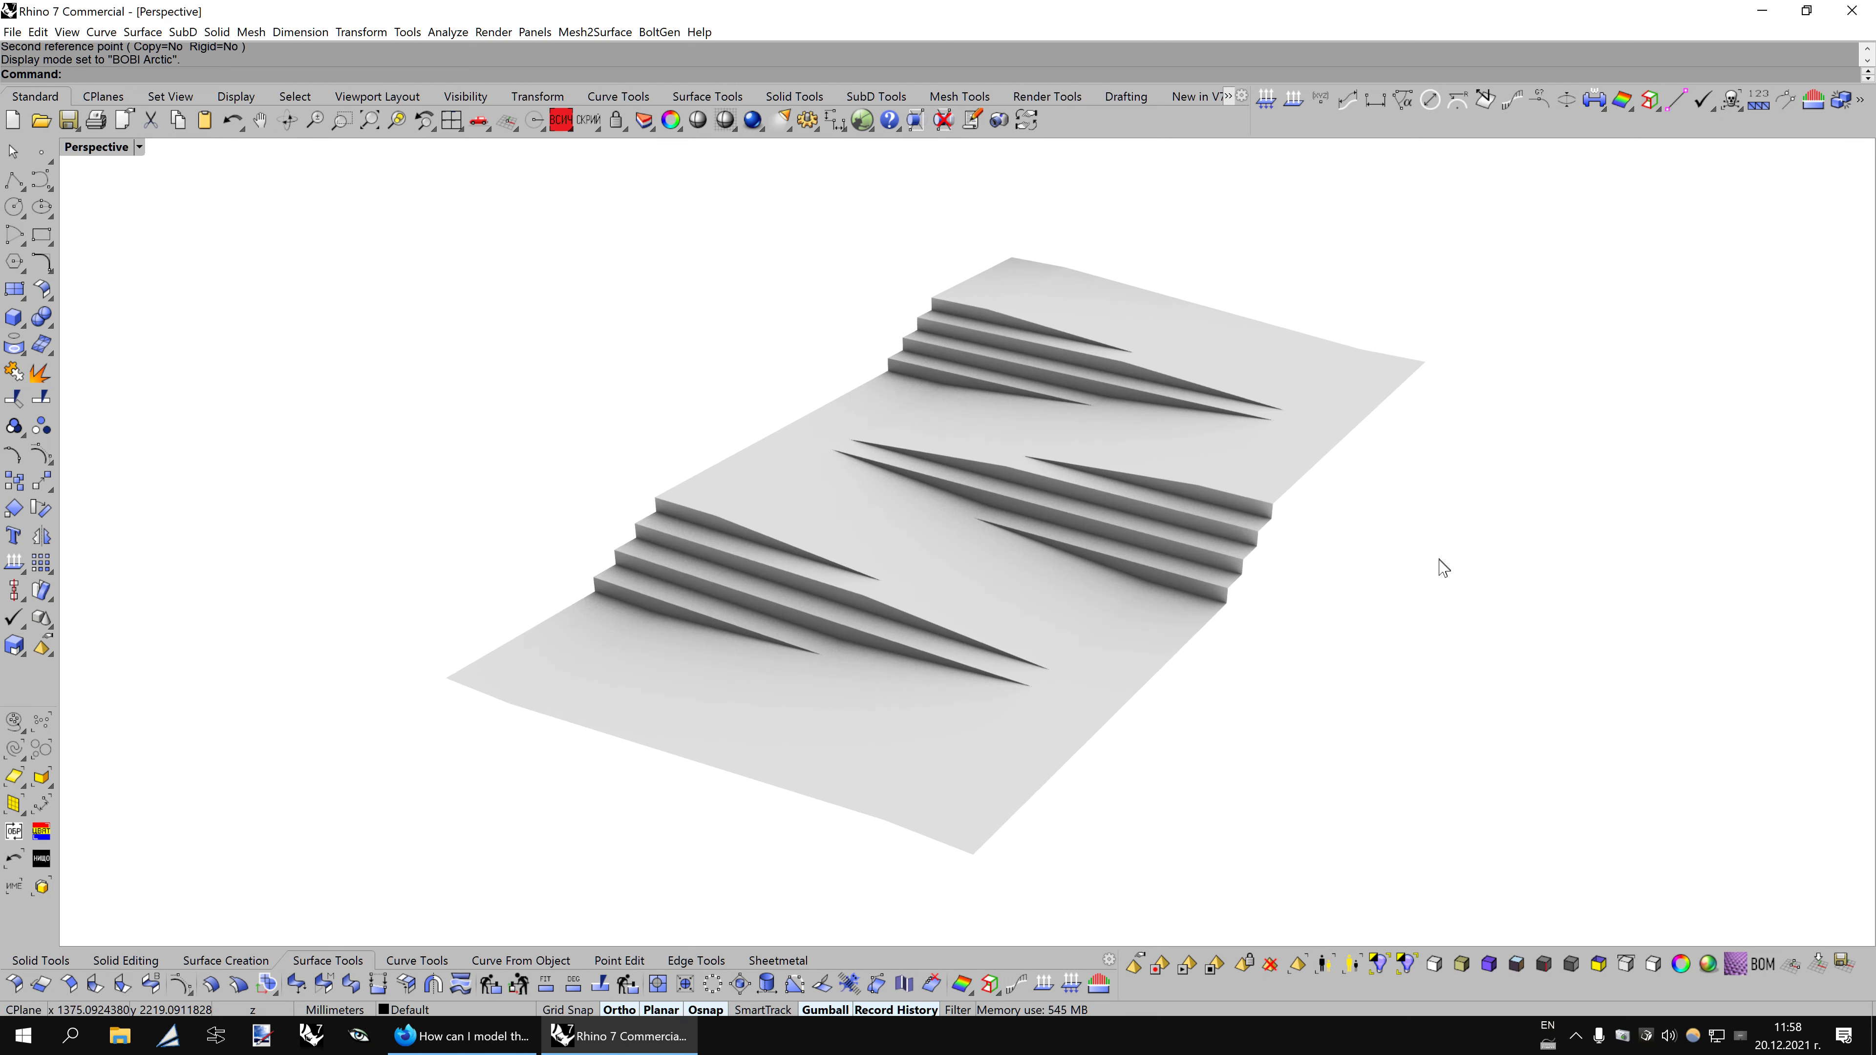